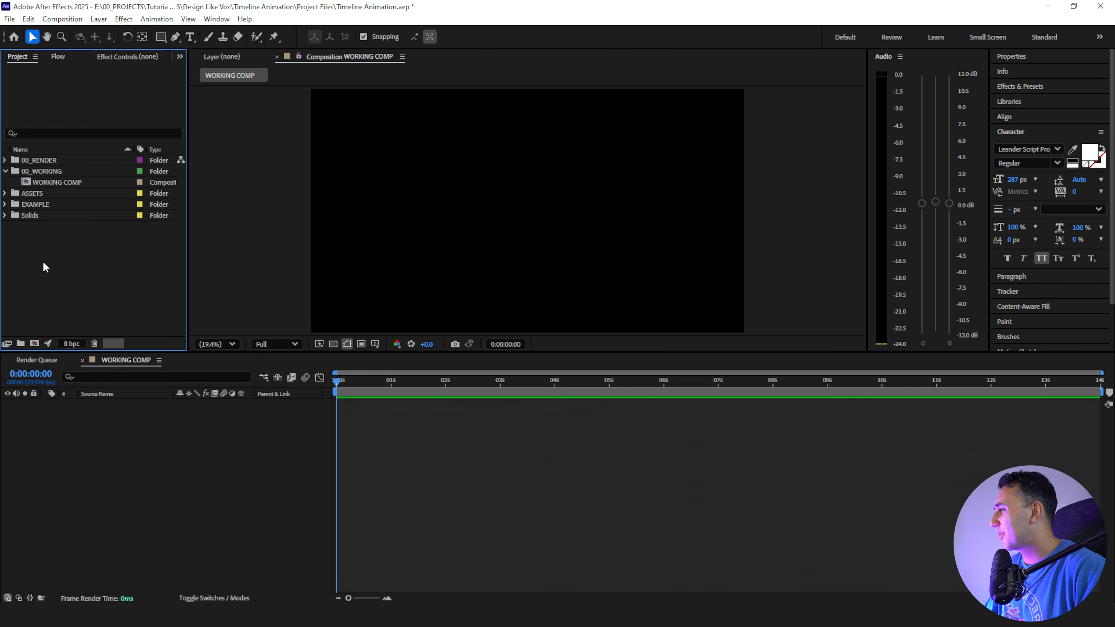
# Preview the images in the AI Images folder inside ASSETS, from Alien Leaders - 2000s.png to Oil Painting - 1900s.png
pyautogui.click(5, 193)
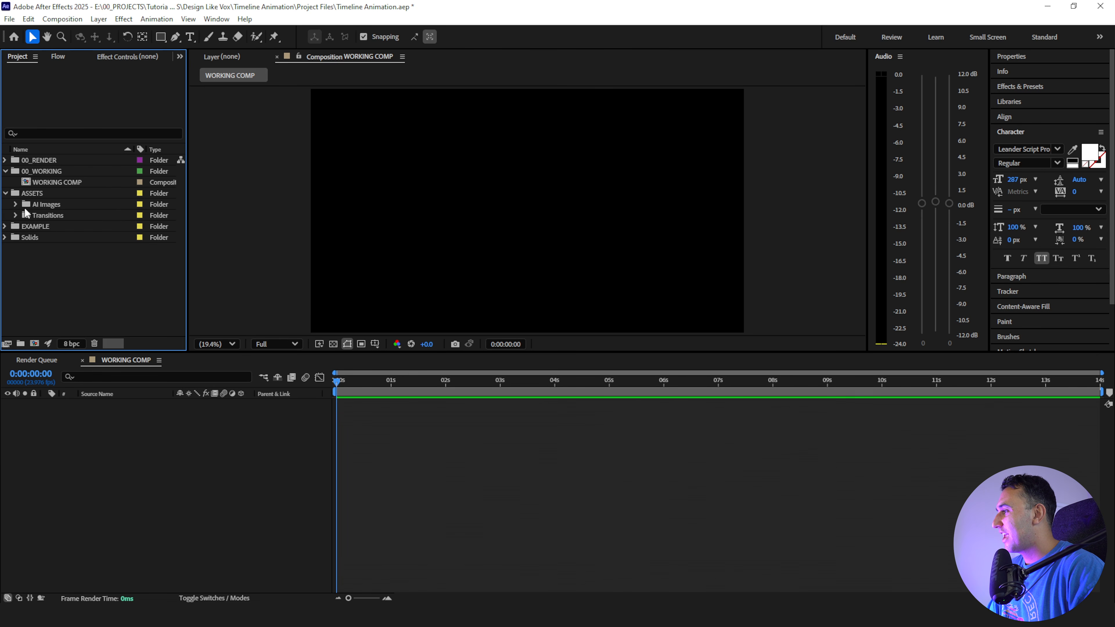
pyautogui.click(17, 204)
pyautogui.click(53, 216)
pyautogui.doubleClick(54, 216)
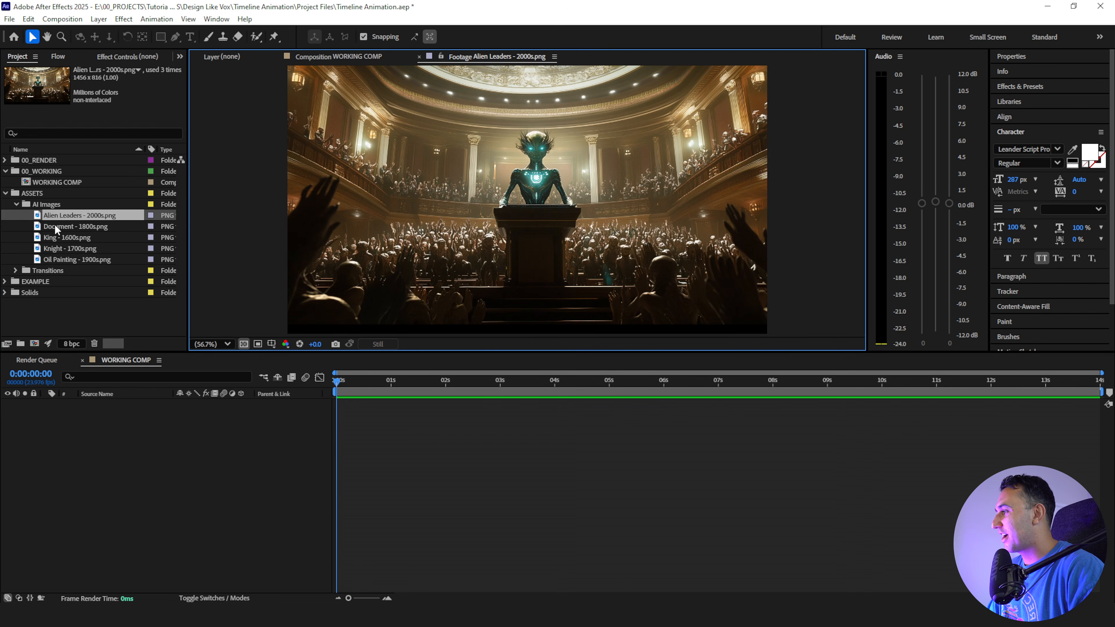
pyautogui.doubleClick(54, 225)
pyautogui.doubleClick(56, 237)
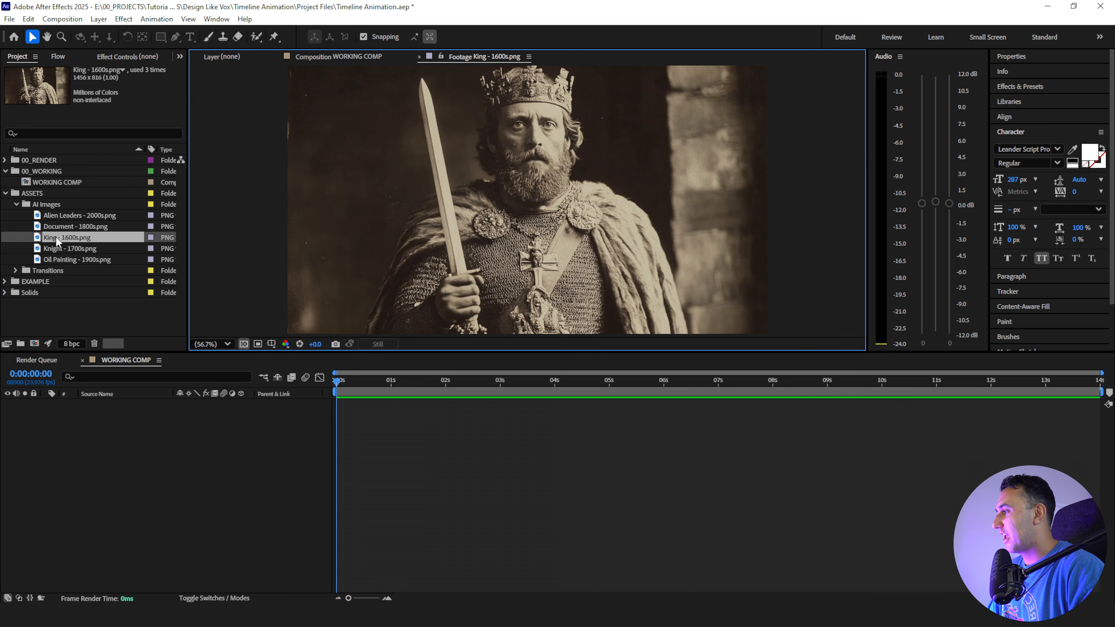
pyautogui.doubleClick(57, 248)
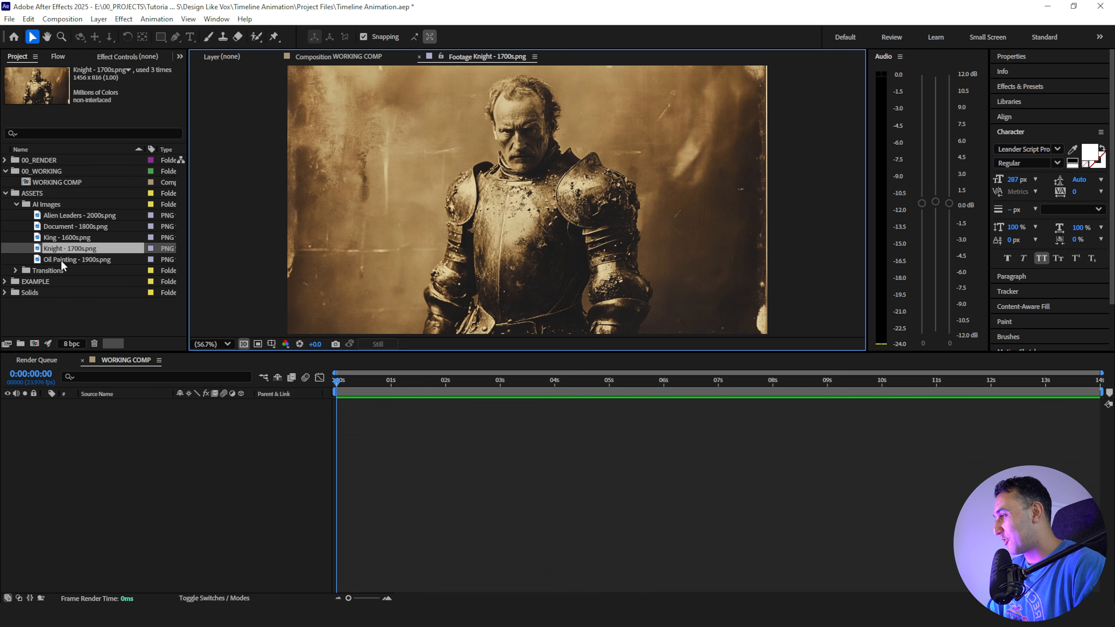
pyautogui.doubleClick(61, 259)
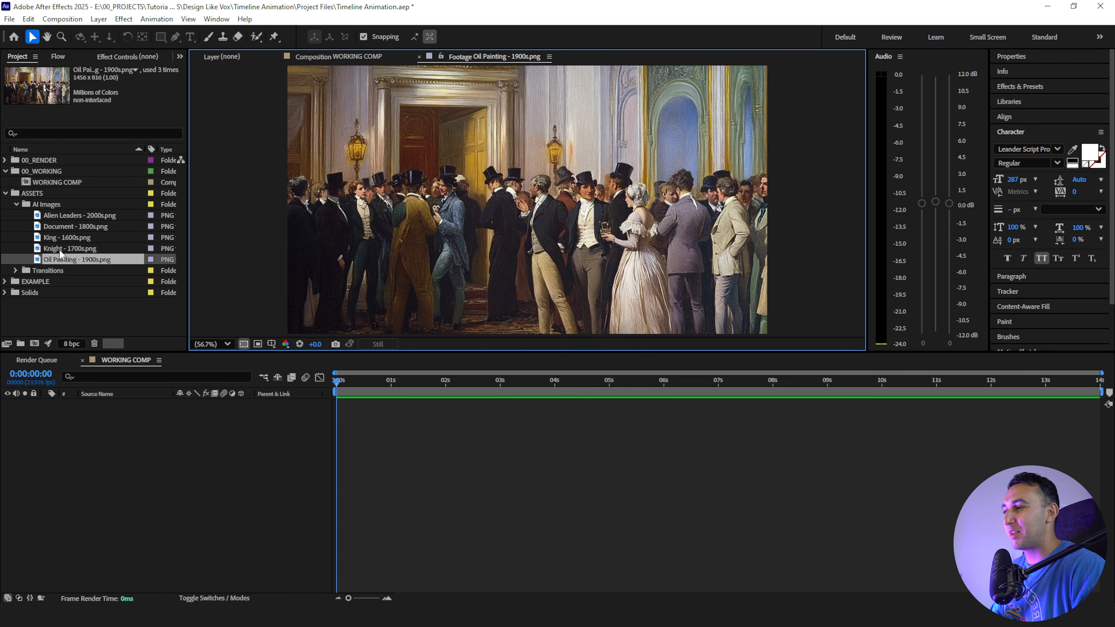
pyautogui.doubleClick(60, 247)
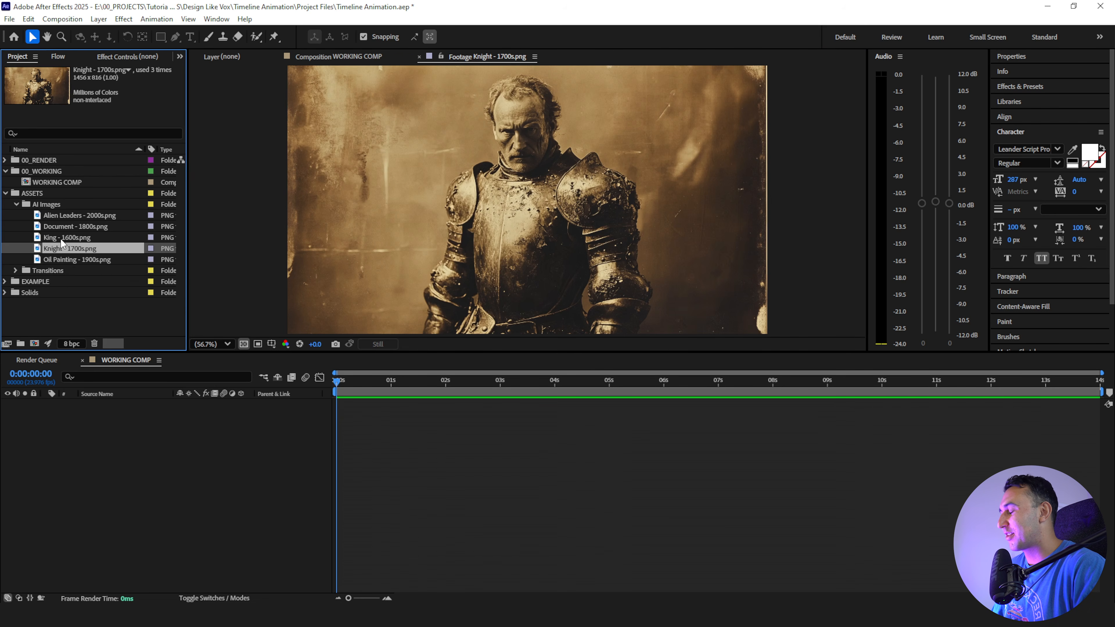
pyautogui.click(60, 237)
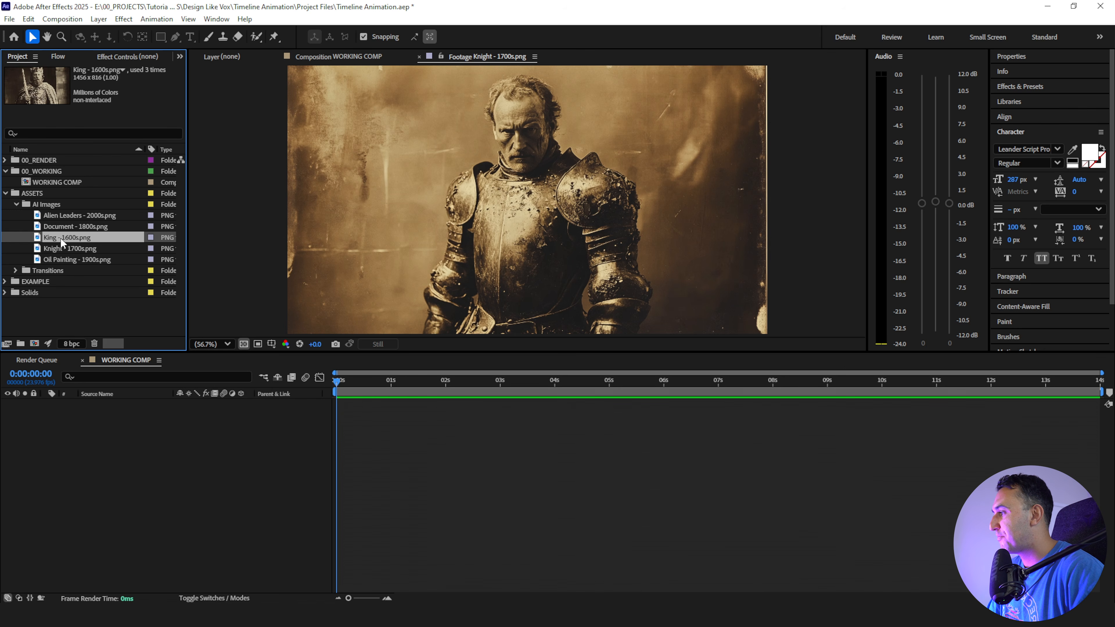
# Create a 1920 x 1080 composition named PLACEHOLDER 1 in the 00_WORKING folder
pyautogui.click(35, 170)
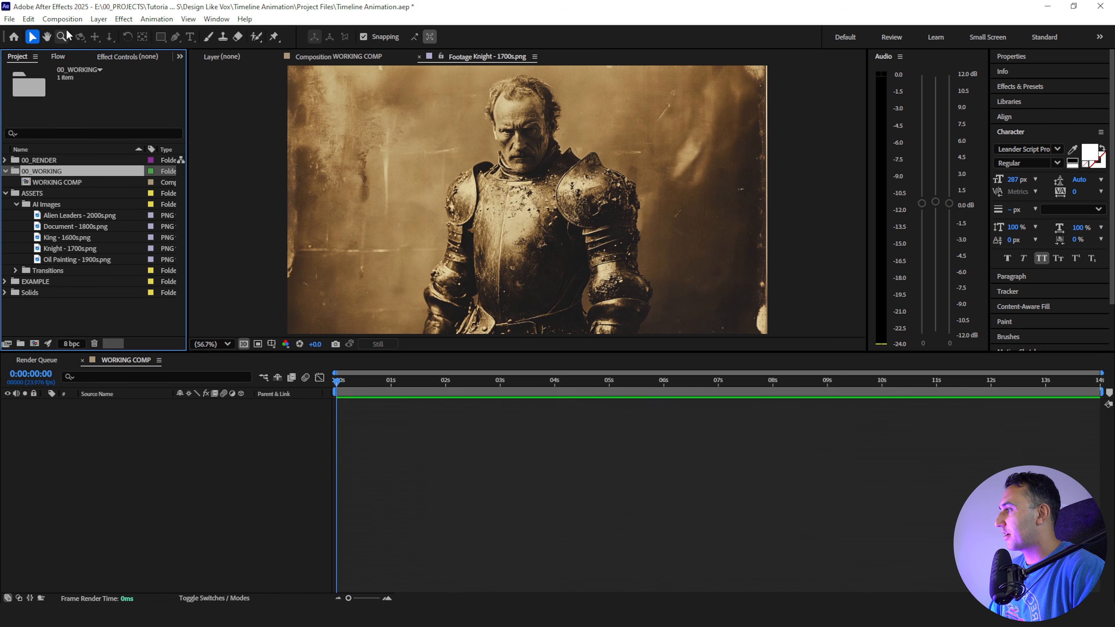
pyautogui.click(62, 18)
pyautogui.click(70, 32)
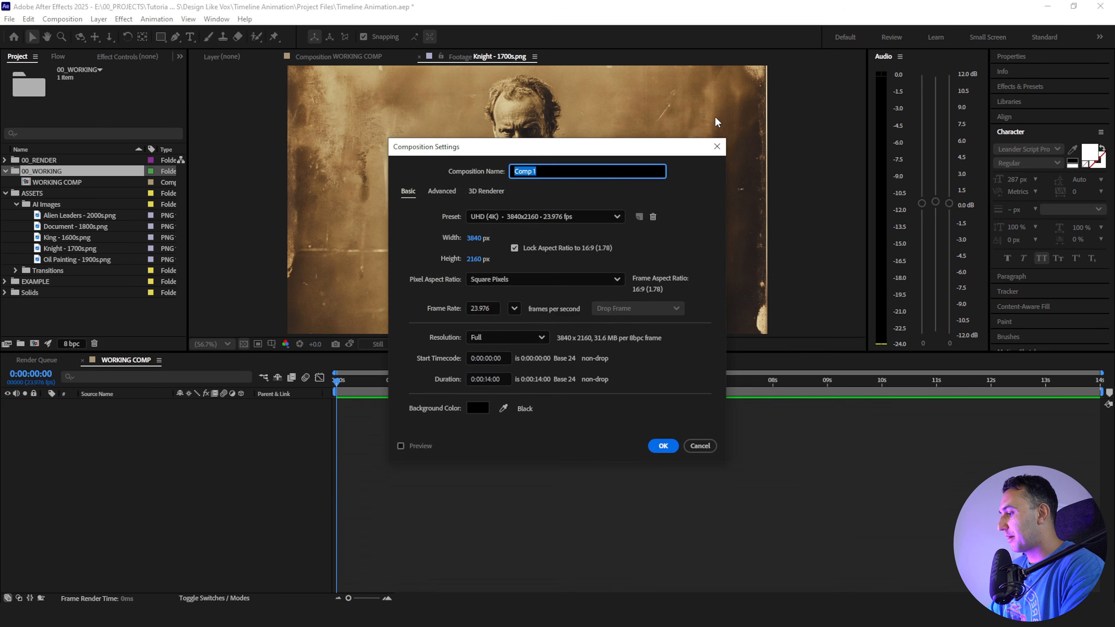
pyautogui.press('capslock')
pyautogui.write('PLACEHOLDER 1')
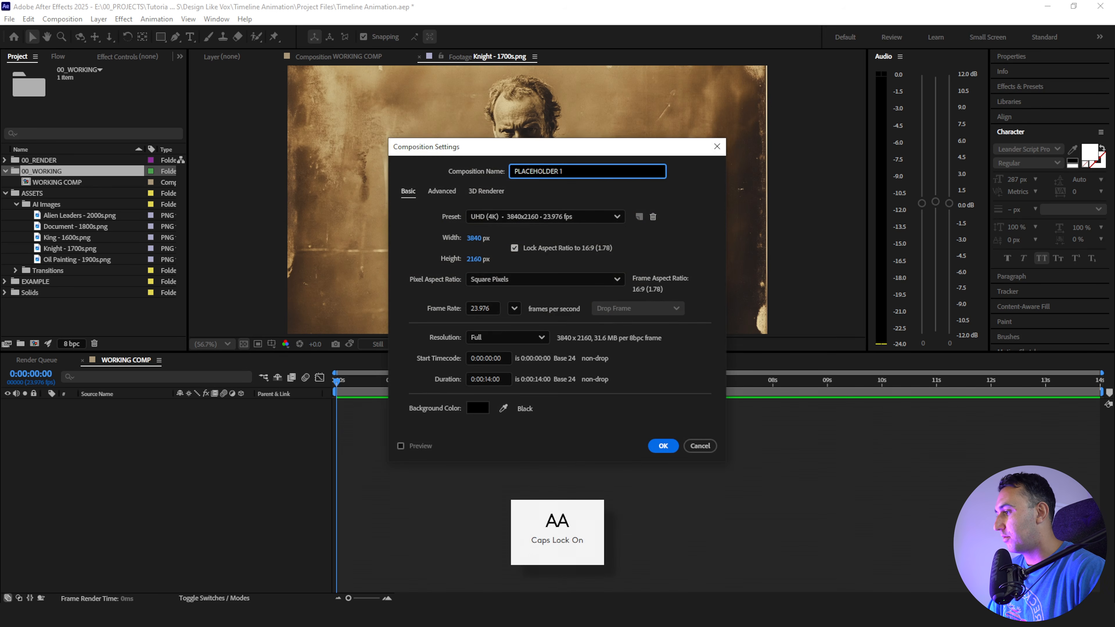
pyautogui.press('capslock')
pyautogui.click(474, 237)
pyautogui.click(502, 237)
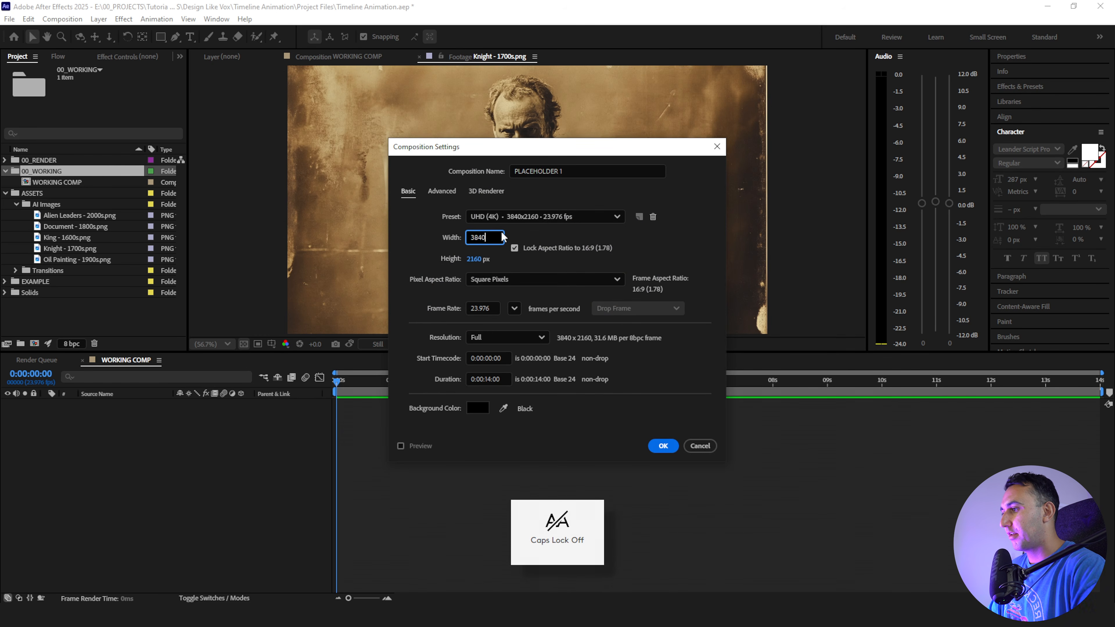
pyautogui.write('/2')
pyautogui.click(414, 231)
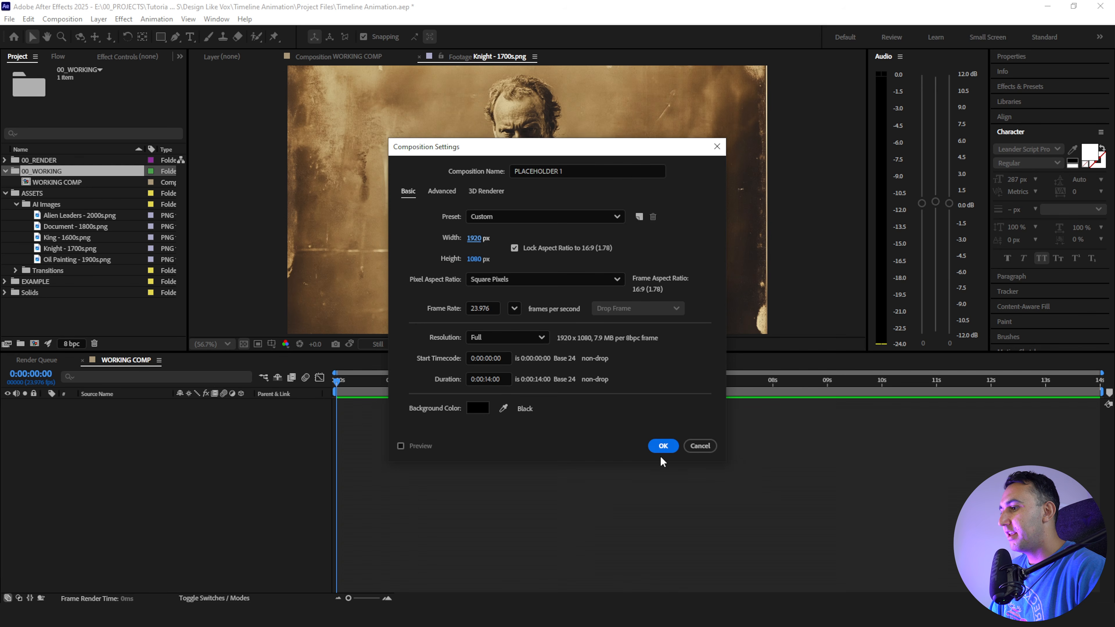
pyautogui.click(663, 446)
# Add King - 1600s.png to the PLACEHOLDER 1 composition and scale it to 133% to fill the frame
pyautogui.click(92, 239)
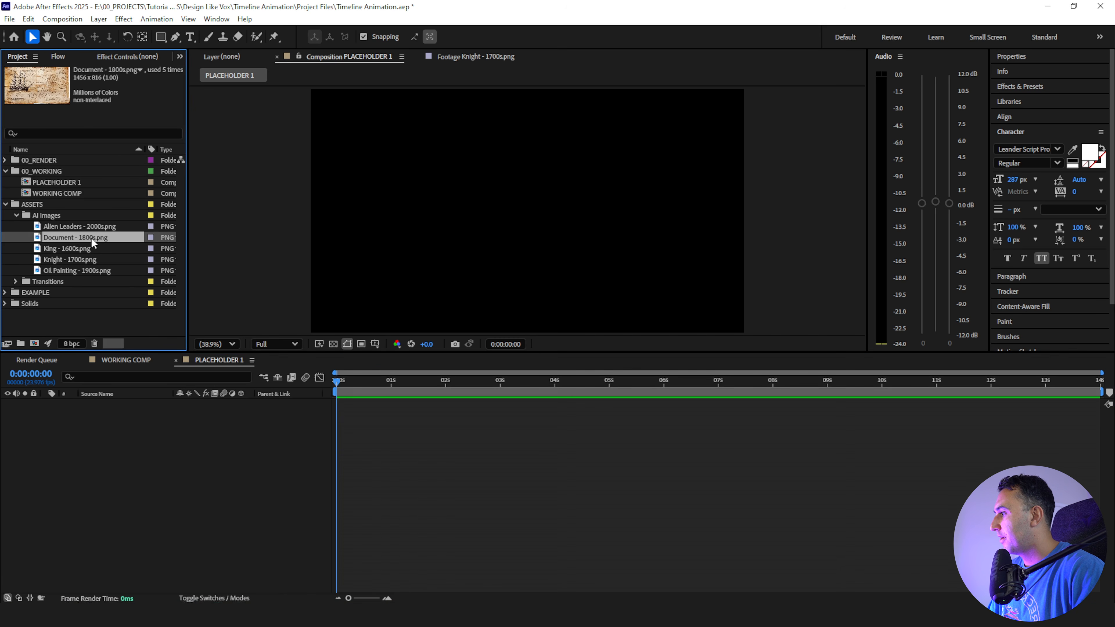
pyautogui.click(78, 249)
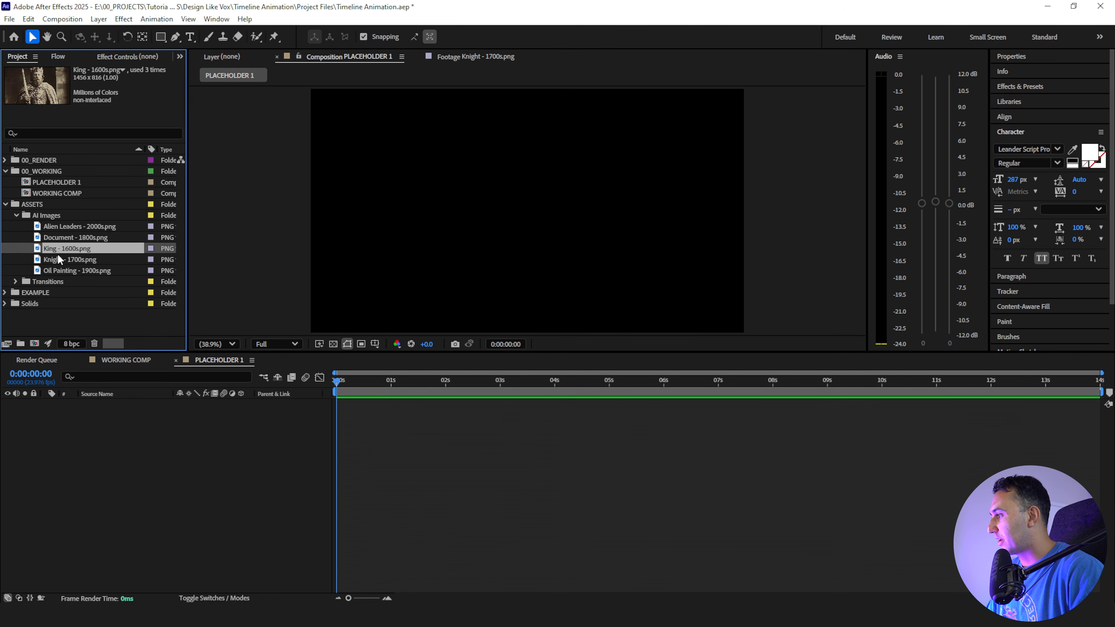
pyautogui.moveTo(62, 251); pyautogui.dragTo(209, 413)
pyautogui.press('s')
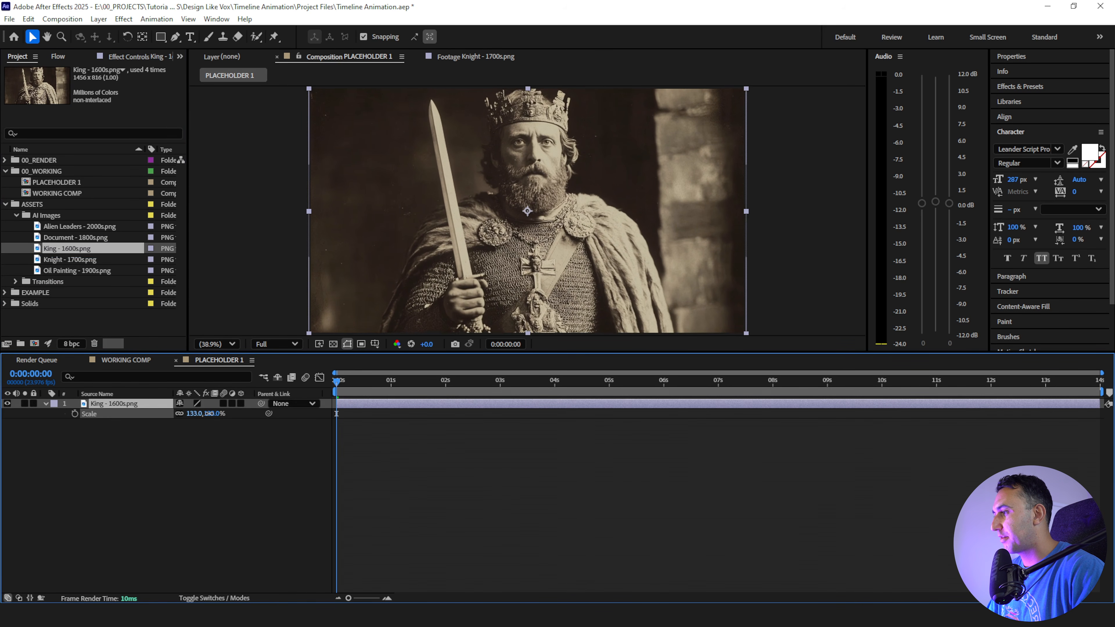
pyautogui.click(241, 464)
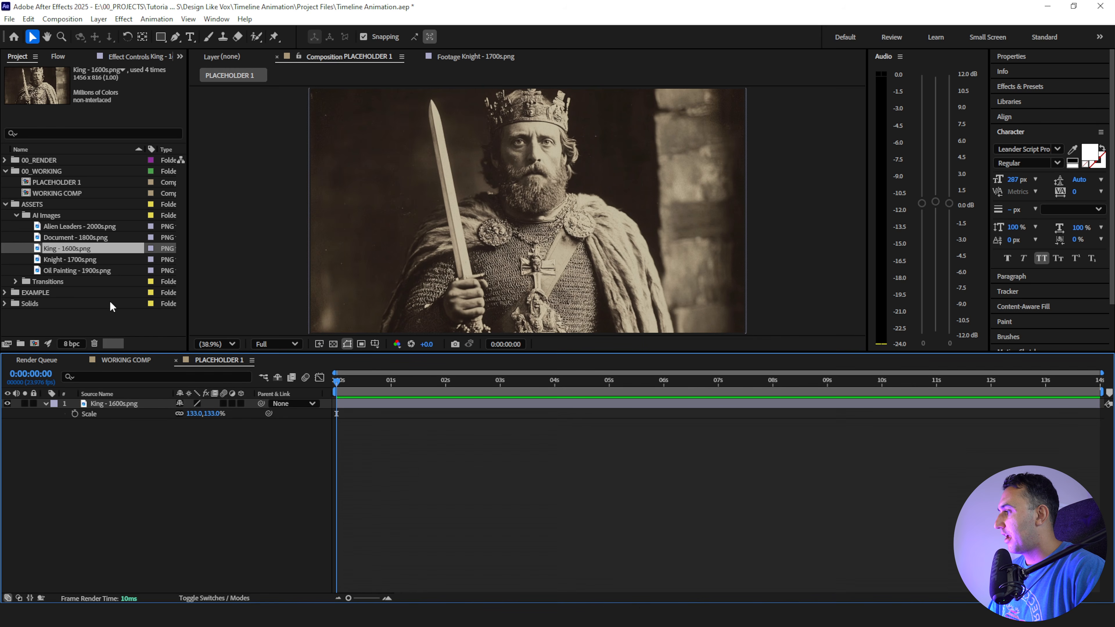
# Duplicate the PLACEHOLDER 1 composition and replace the king image in the copy with Knight - 1700s.png
pyautogui.click(50, 182)
pyautogui.hotkey('ctrl', 'd')
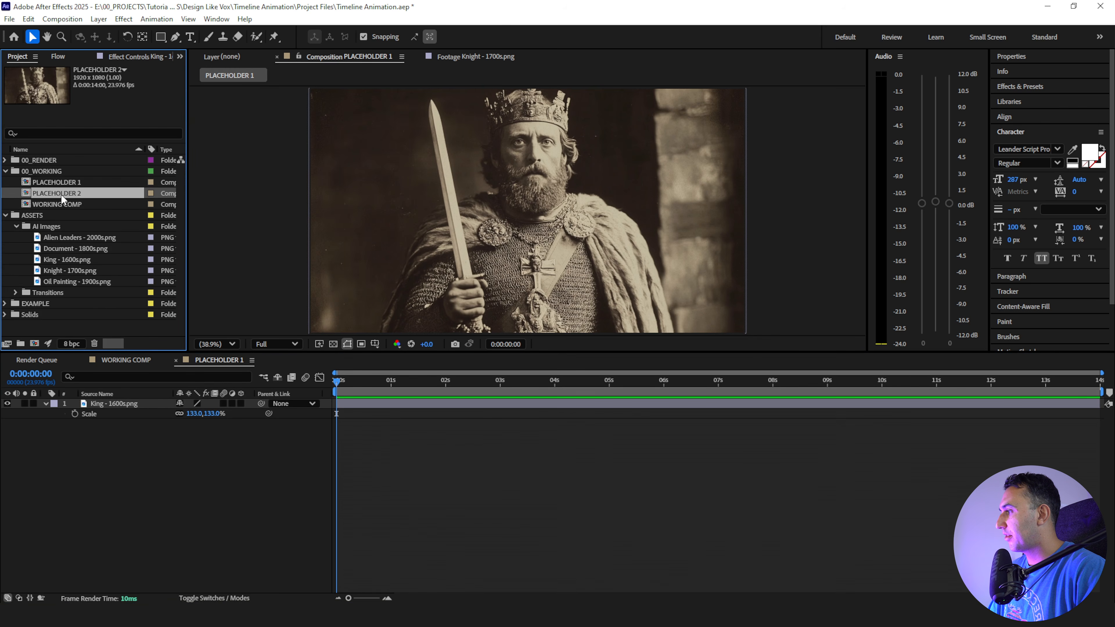
pyautogui.doubleClick(61, 194)
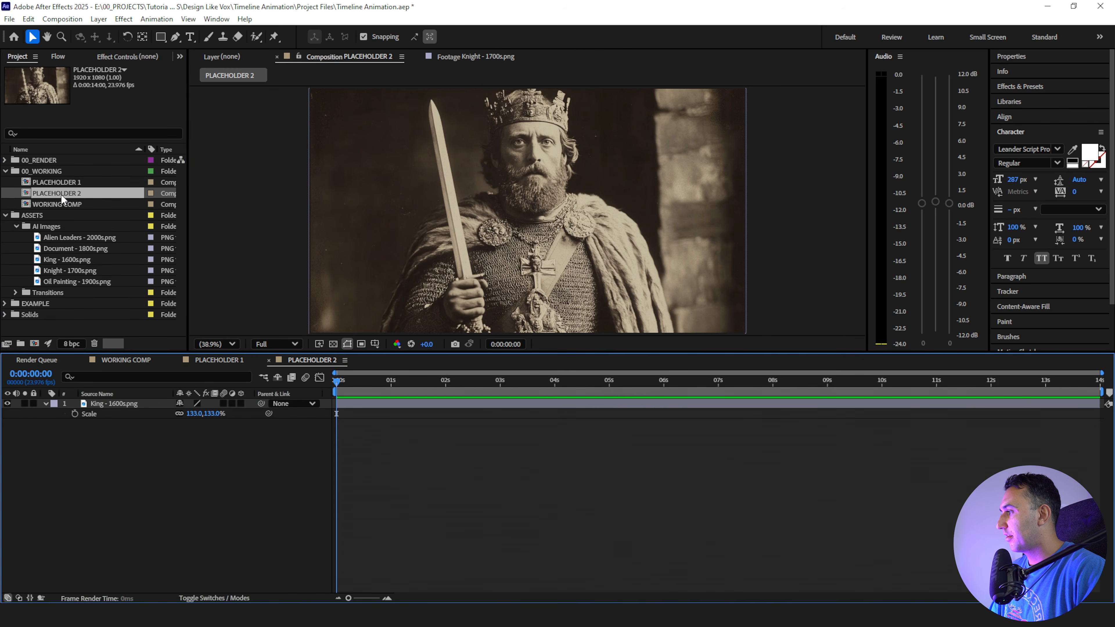
pyautogui.click(60, 270)
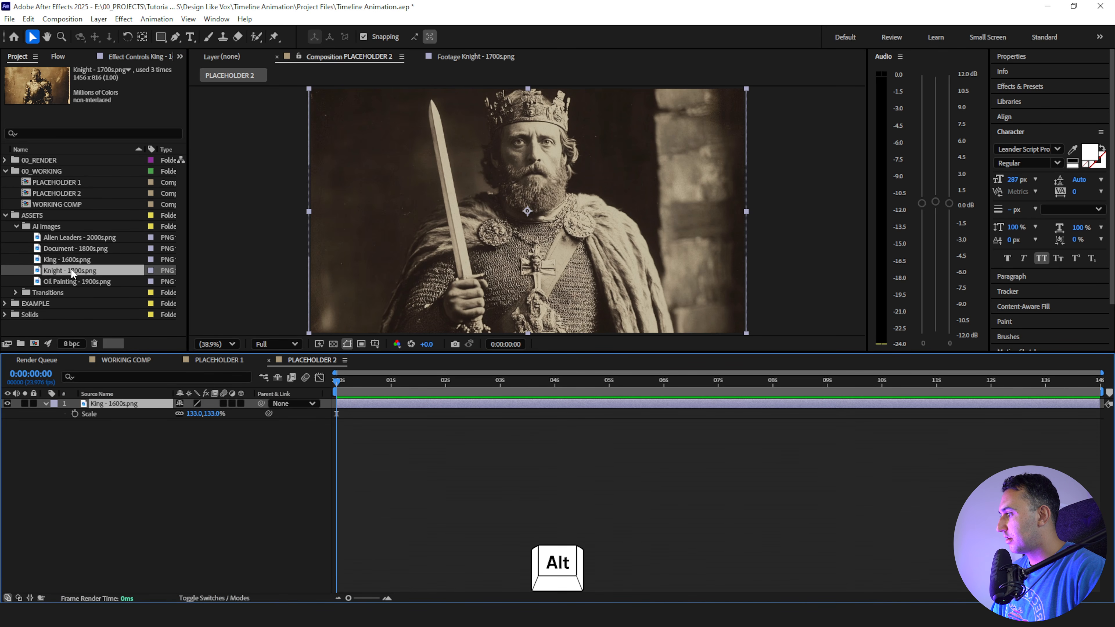
pyautogui.moveTo(71, 268); pyautogui.dragTo(115, 403)
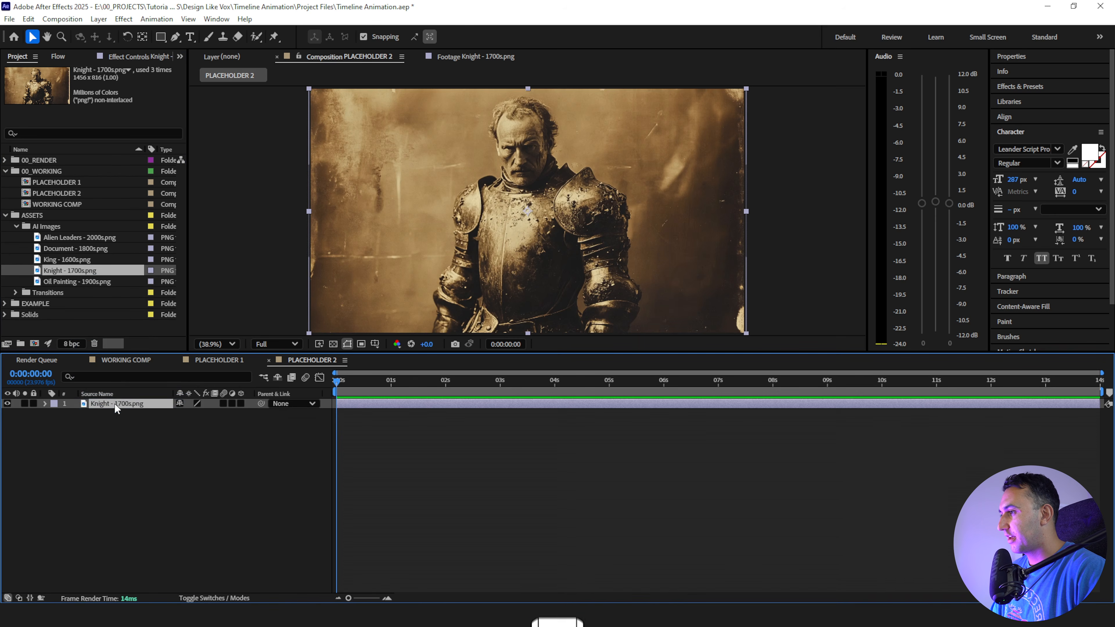
# Duplicate the PLACEHOLDER 2 composition and replace the knight image in the copy with Document - 1800s.png
pyautogui.click(45, 191)
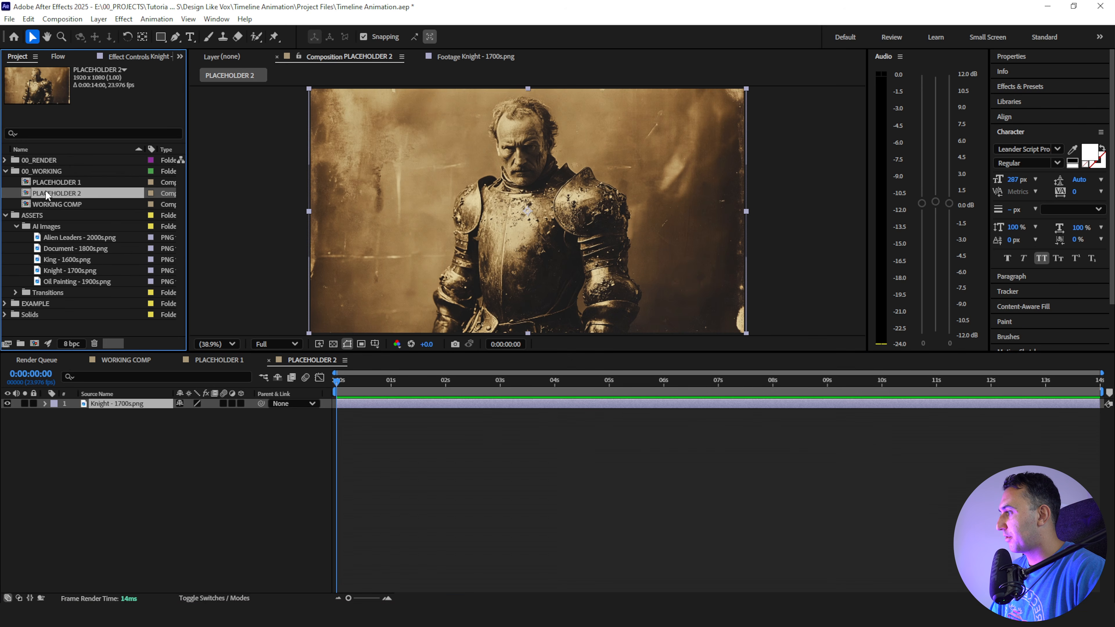
pyautogui.hotkey('ctrl', 'd')
pyautogui.doubleClick(56, 203)
pyautogui.click(63, 259)
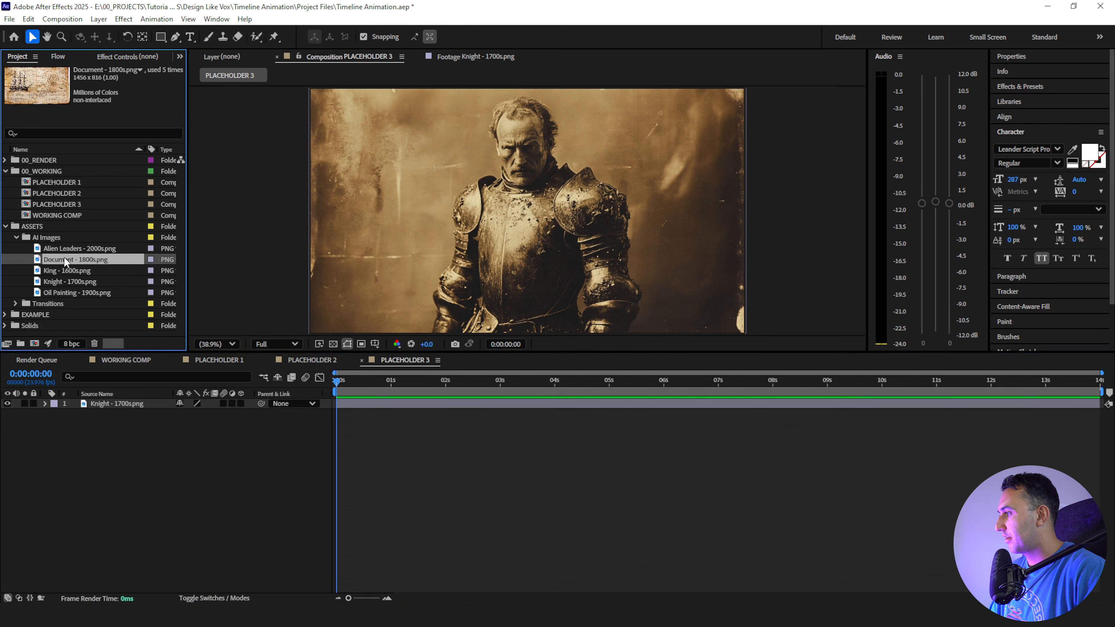
pyautogui.click(58, 203)
pyautogui.click(110, 402)
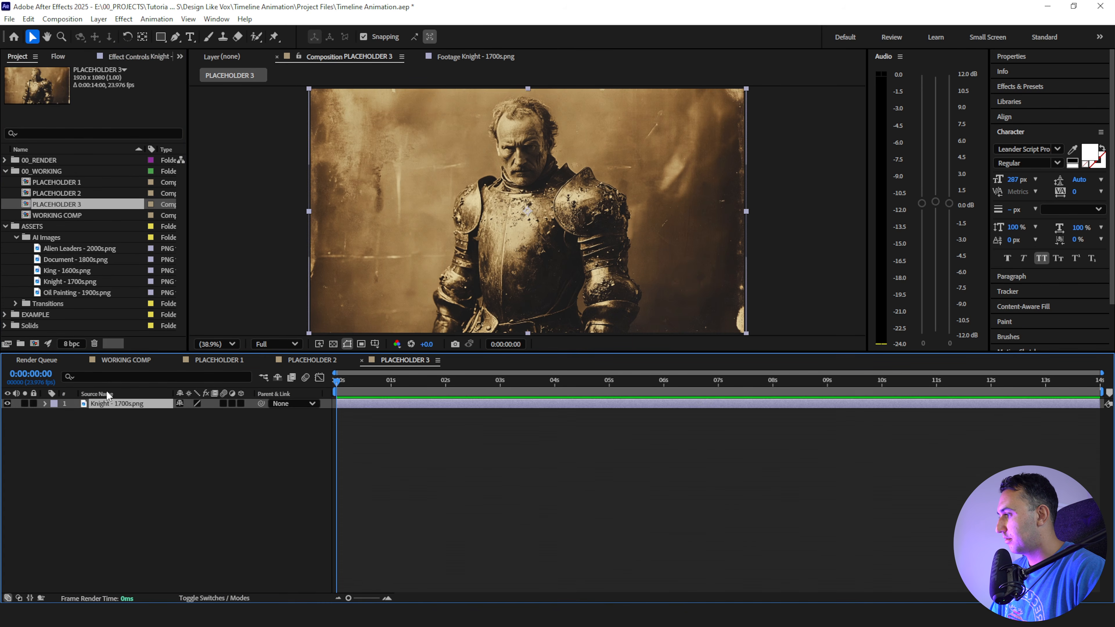
pyautogui.click(74, 259)
pyautogui.hotkey('ctrl', 'alt', '/')
# Duplicate the PLACEHOLDER 3 composition and replace the document image in the copy with Oil Painting - 1900s.png
pyautogui.click(56, 204)
pyautogui.hotkey('ctrl', 'd')
pyautogui.doubleClick(56, 215)
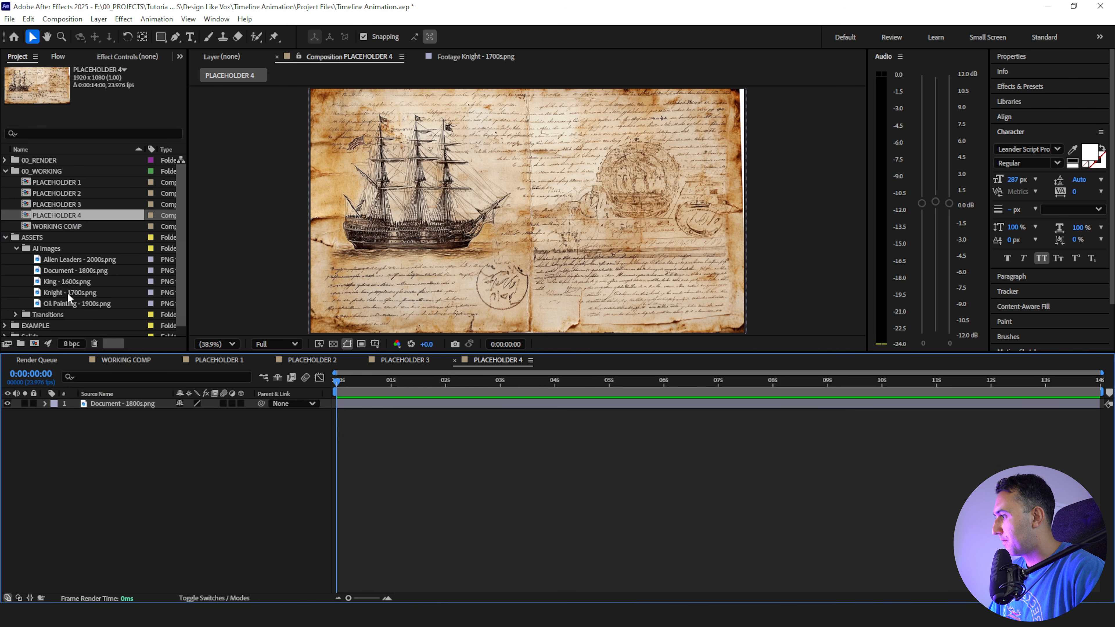
pyautogui.click(75, 304)
pyautogui.click(122, 403)
pyautogui.moveTo(75, 303); pyautogui.dragTo(142, 403)
# Duplicate the PLACEHOLDER 4 composition and replace the oil painting in the copy with Alien Leaders - 2000s.png
pyautogui.click(57, 216)
pyautogui.hotkey('ctrl', 'd')
pyautogui.doubleClick(57, 226)
pyautogui.click(77, 271)
pyautogui.click(123, 403)
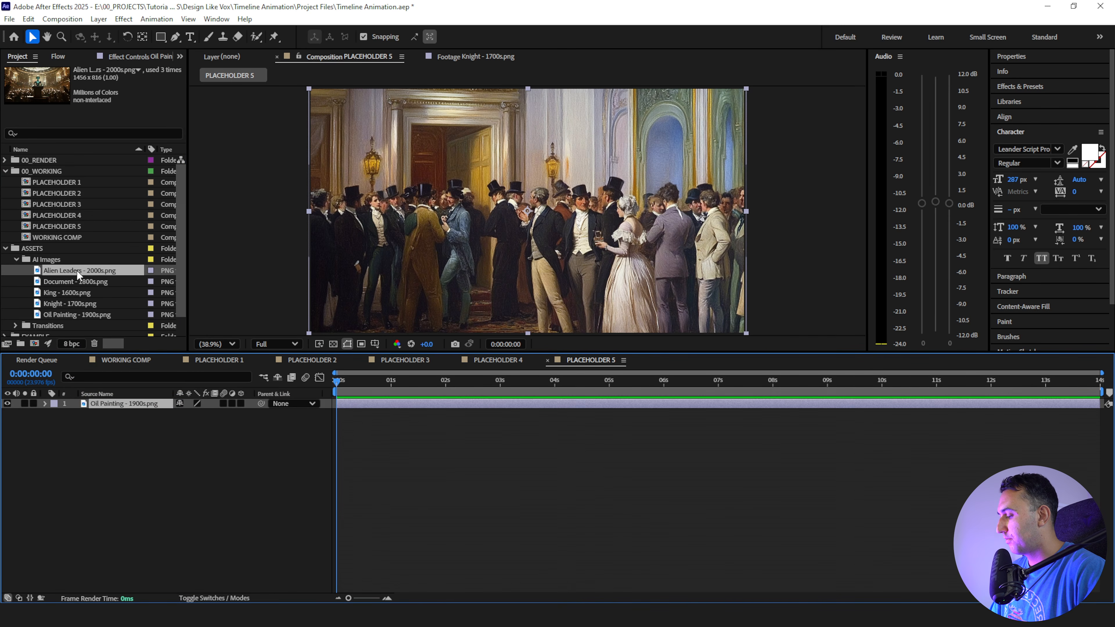
pyautogui.hotkey('ctrl', 'alt', '/')
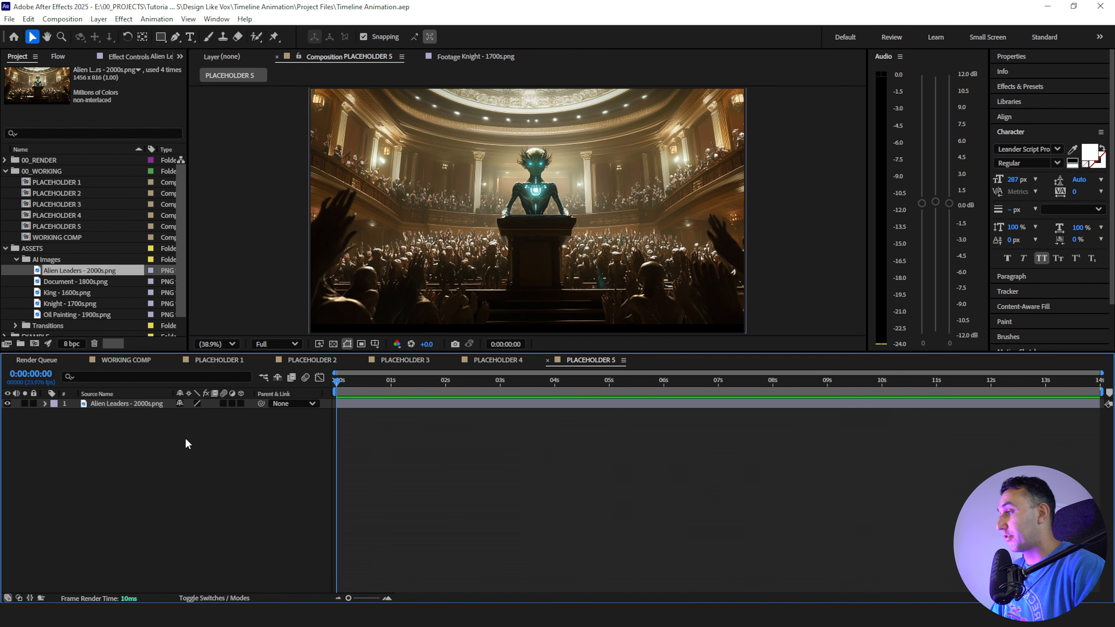
# Add the compositions PLACEHOLDER 1 through PLACEHOLDER 5 as layers to WORKING COMP
pyautogui.click(115, 361)
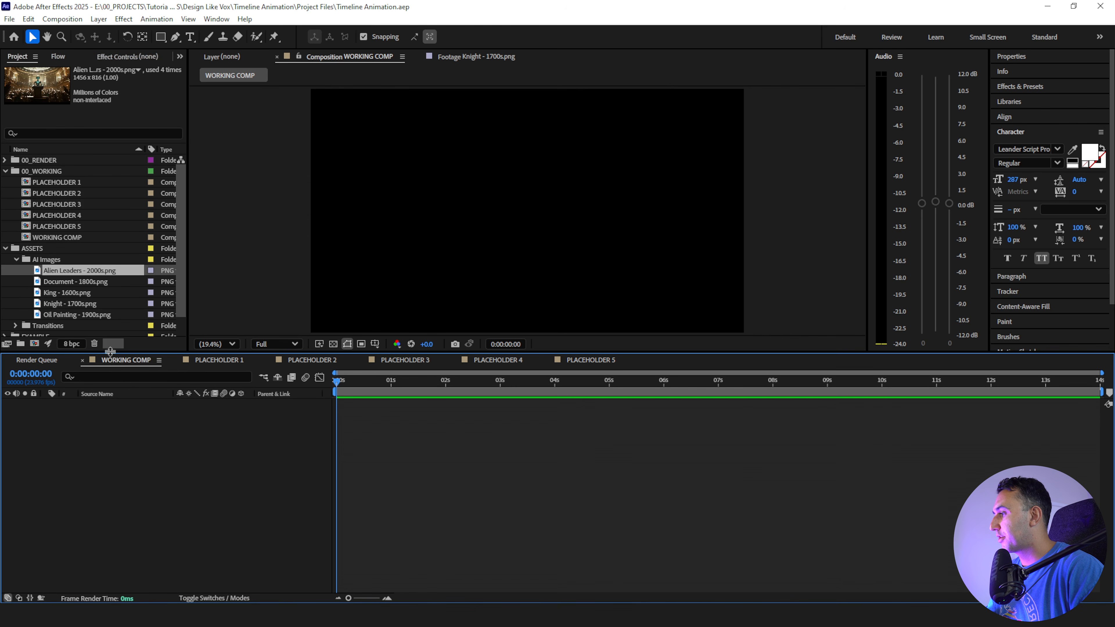
pyautogui.click(54, 184)
pyautogui.keyDown('shift'); pyautogui.click(53, 225); pyautogui.keyUp('shift')
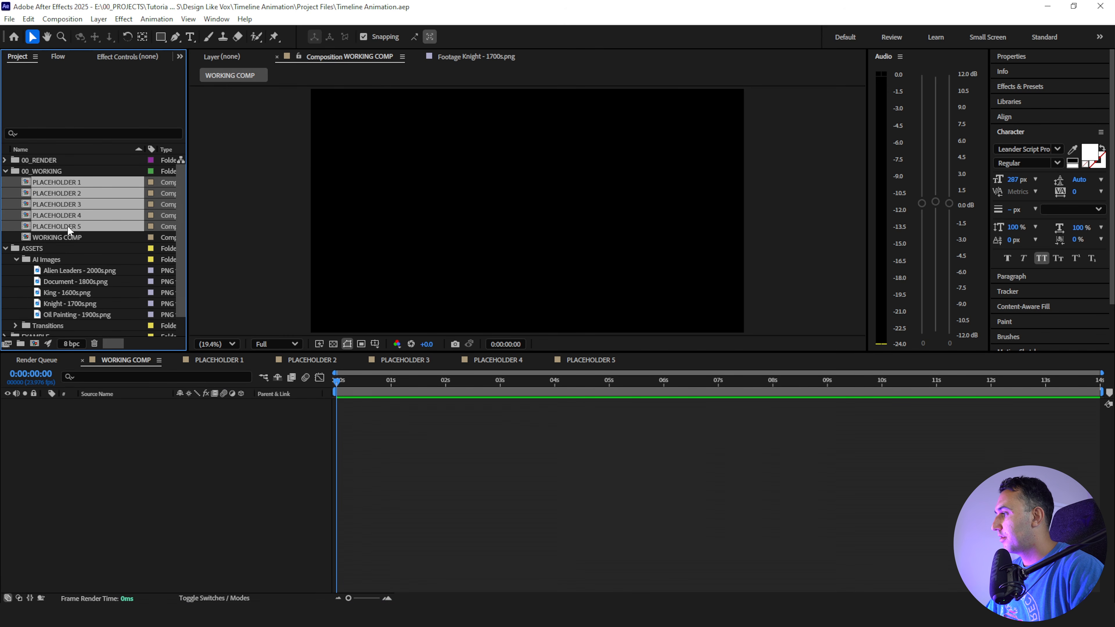
pyautogui.moveTo(68, 224); pyautogui.dragTo(146, 443)
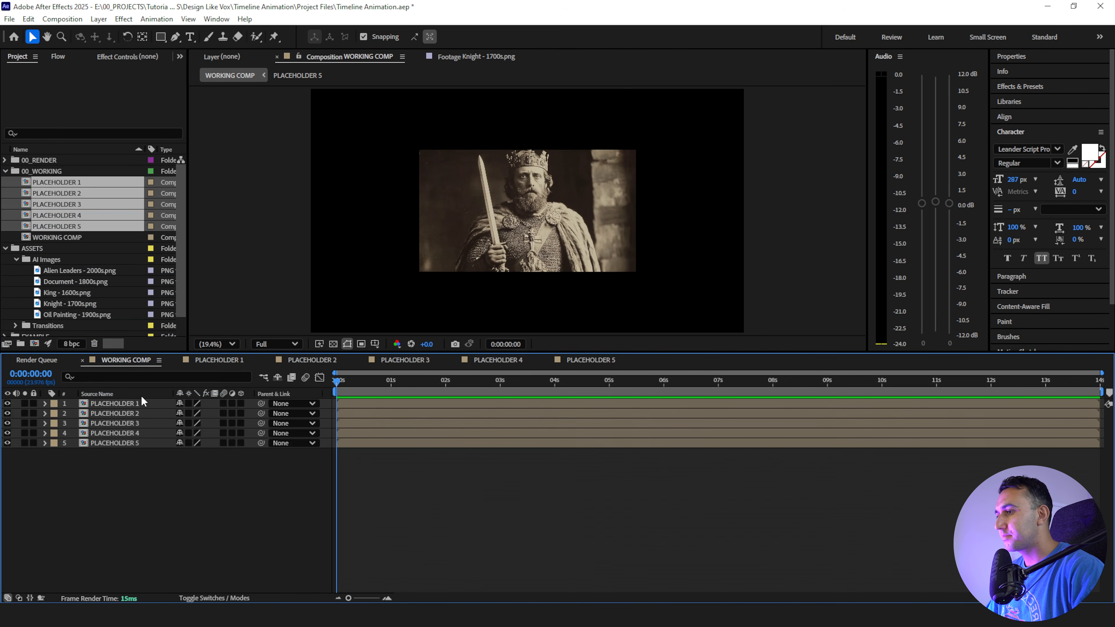
# Show the proportional grid in the WORKING COMP viewer and check its settings in the Grids & Guides preferences
pyautogui.click(374, 344)
pyautogui.click(387, 372)
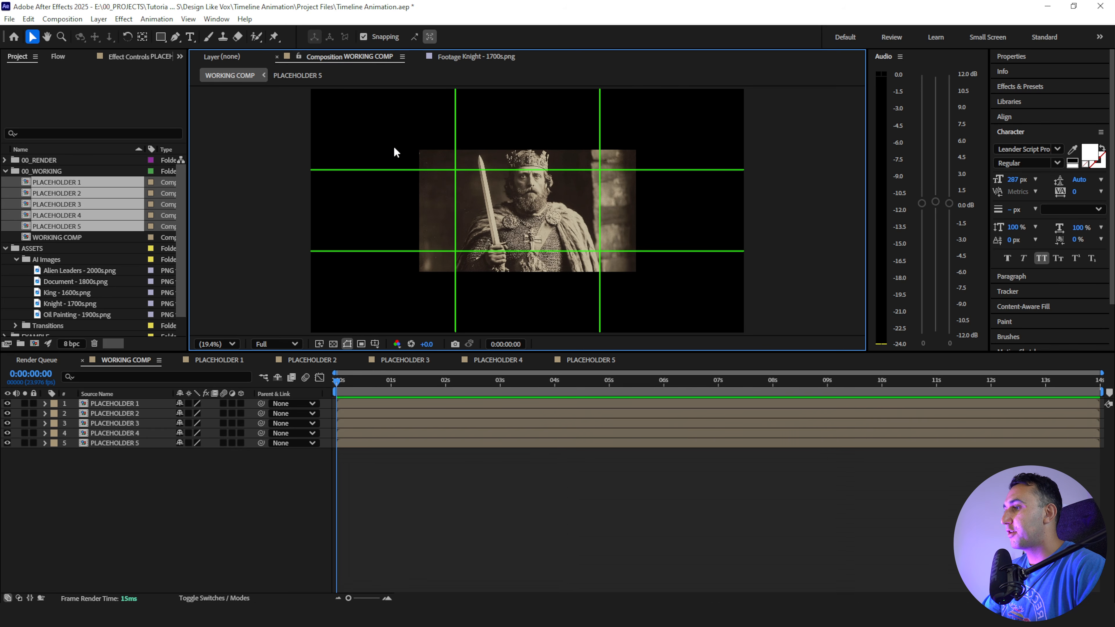
pyautogui.click(28, 19)
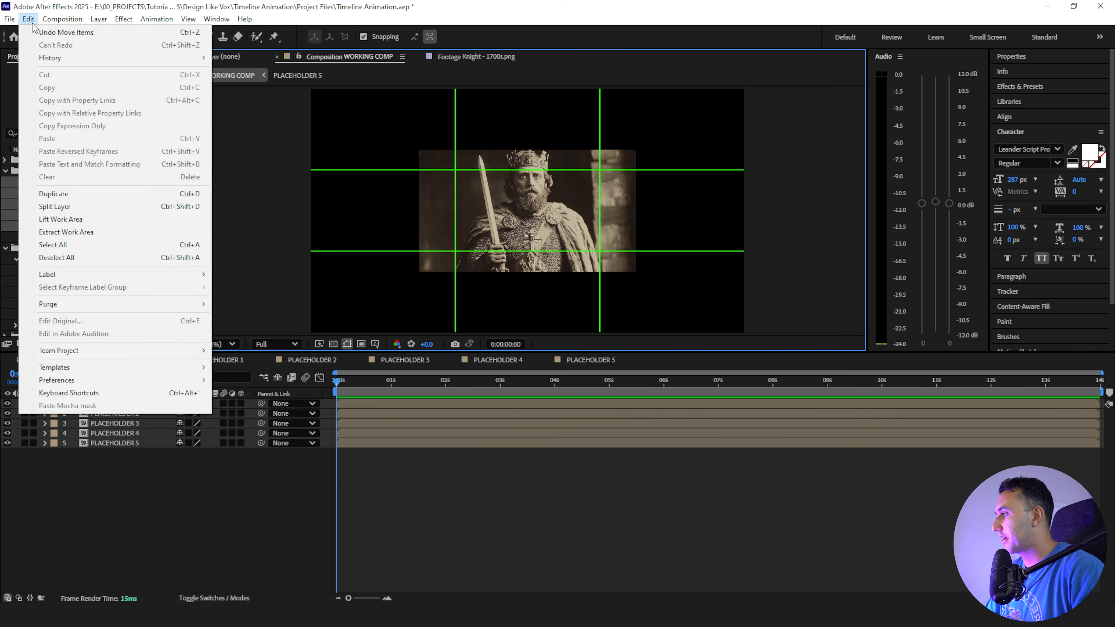
pyautogui.moveTo(174, 381)
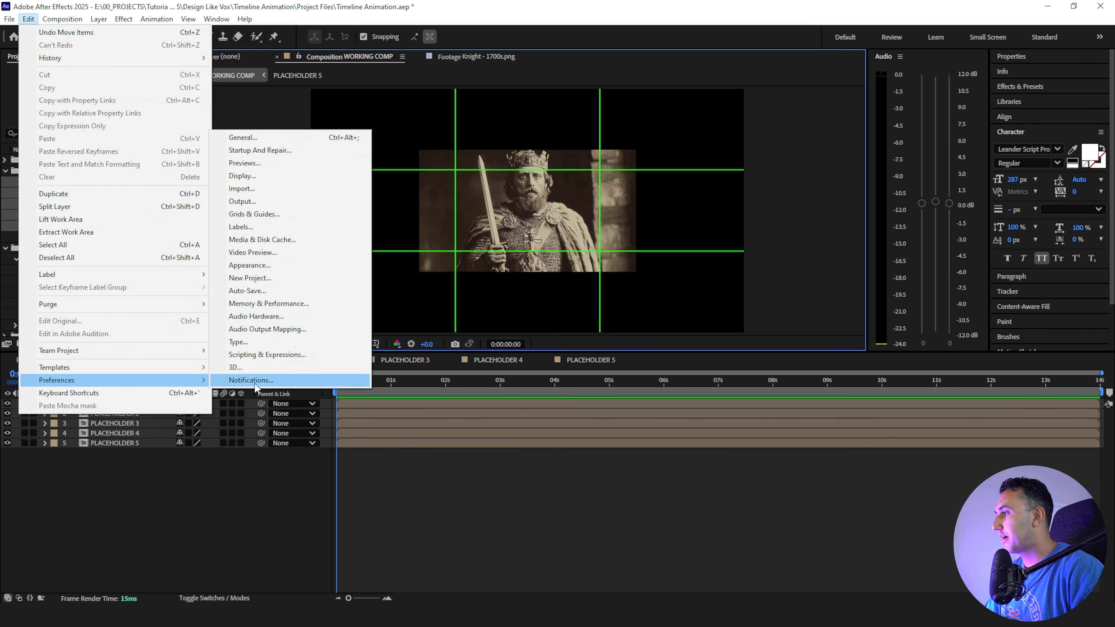
pyautogui.click(307, 215)
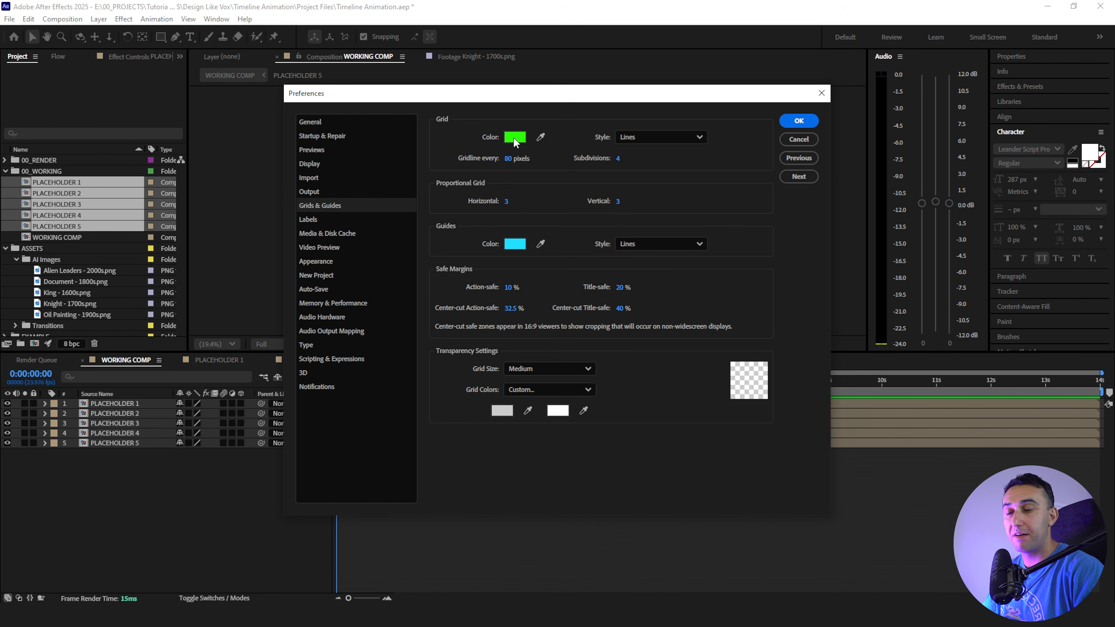
pyautogui.click(795, 139)
# Set the scale of all five placeholder layers in WORKING COMP to 63%
pyautogui.click(116, 403)
pyautogui.keyDown('shift'); pyautogui.click(113, 443); pyautogui.keyUp('shift')
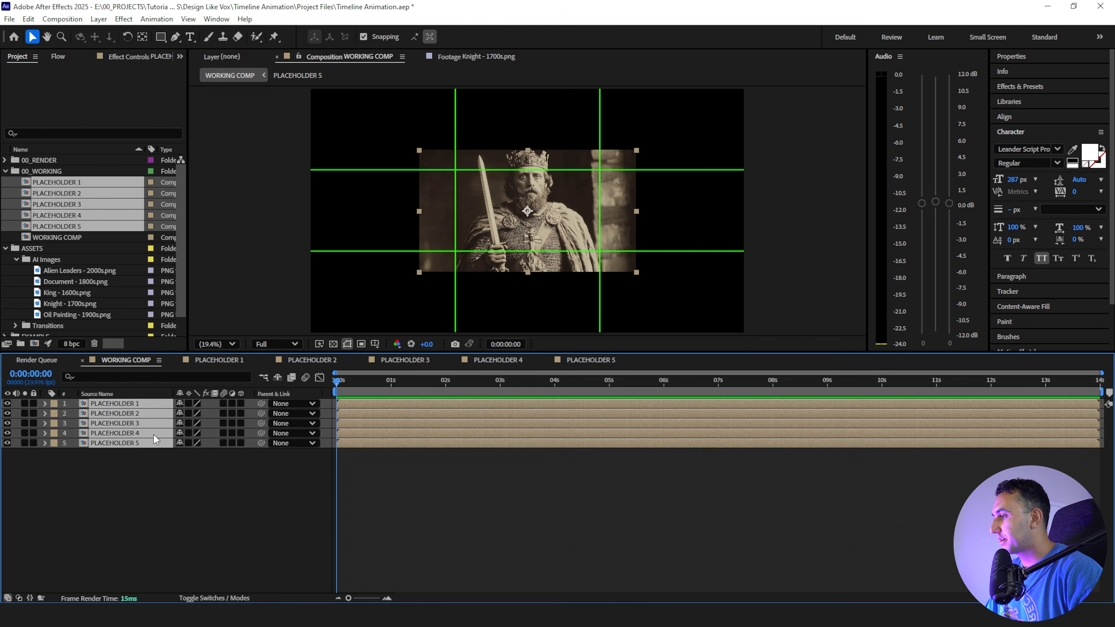
pyautogui.press('s')
pyautogui.click(192, 414)
pyautogui.write('63')
pyautogui.press('Return')
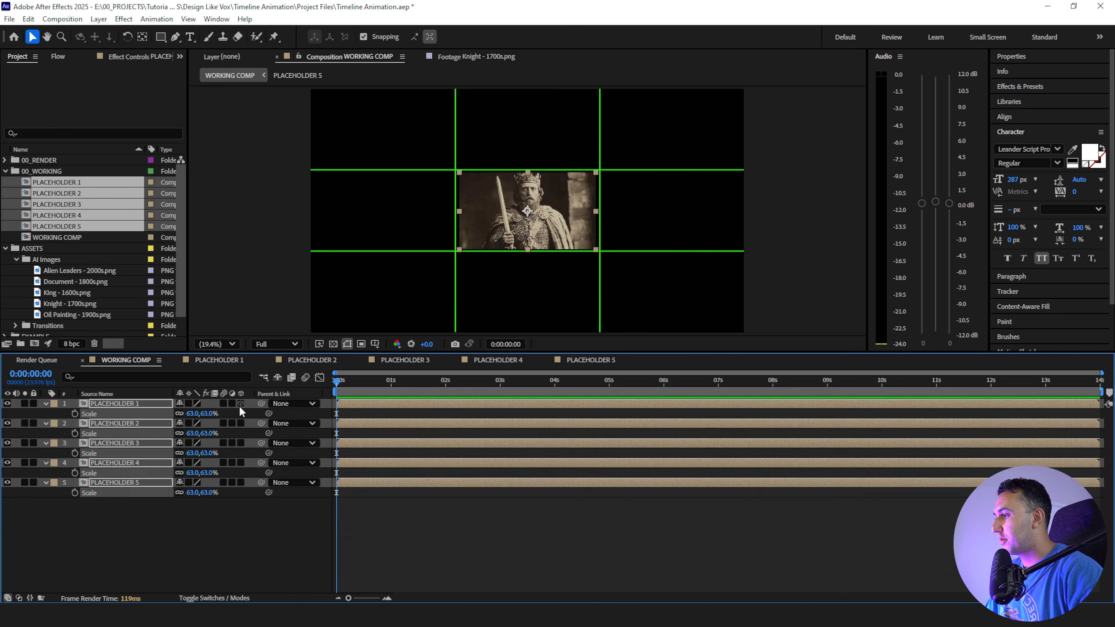
# Turn the five placeholder layers into 3D layers and move PLACEHOLDER 1 left to about X 850
pyautogui.click(240, 404)
pyautogui.press('s')
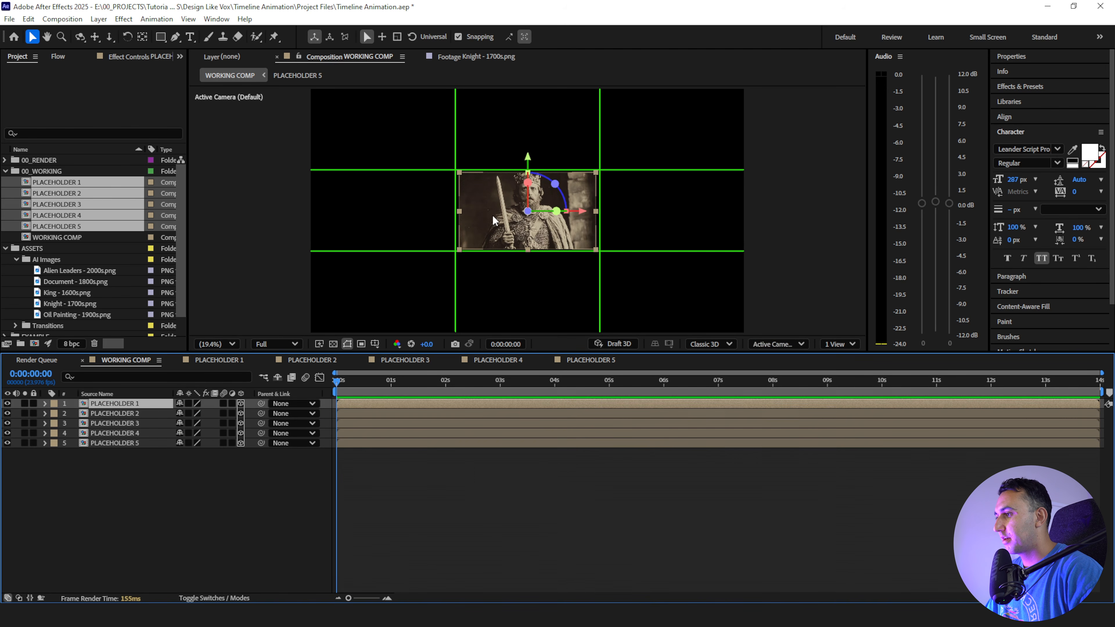
pyautogui.moveTo(492, 214); pyautogui.dragTo(365, 230)
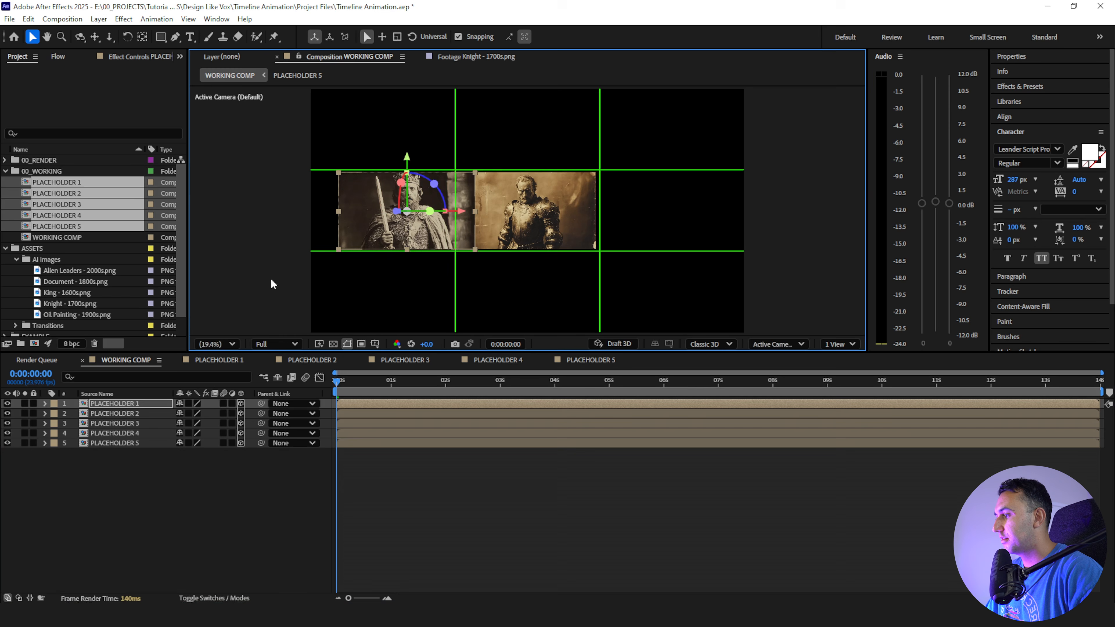
# Set the scale of all five placeholder layers to 53%
pyautogui.keyDown('shift'); pyautogui.click(118, 444); pyautogui.keyUp('shift')
pyautogui.press('s')
pyautogui.moveTo(192, 413); pyautogui.dragTo(185, 415)
pyautogui.click(142, 517)
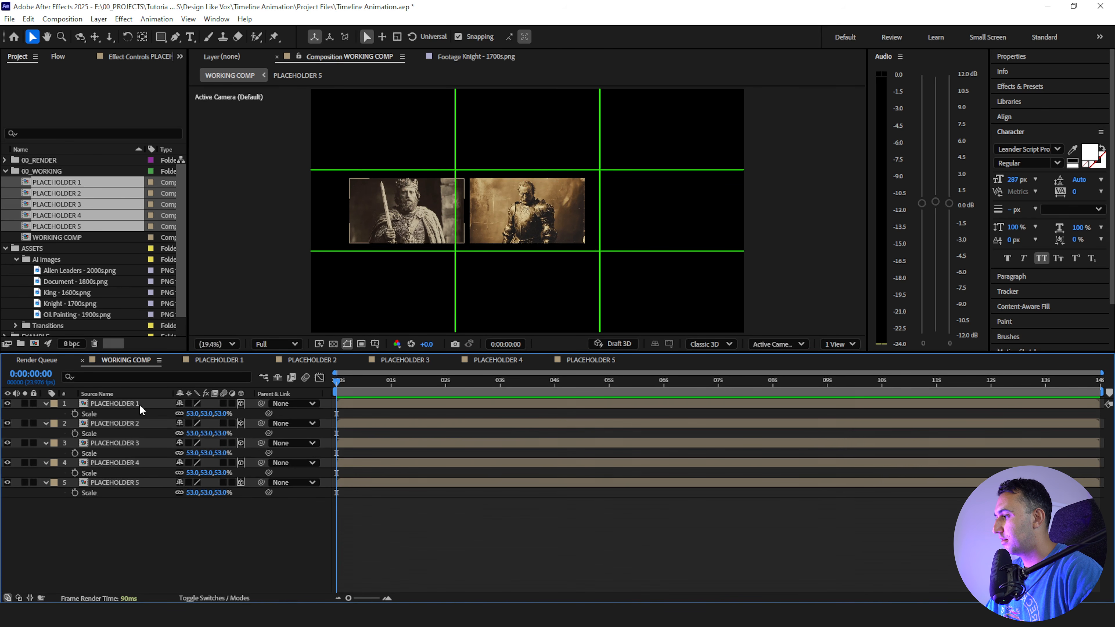
# Spread the placeholders into an overlapping row, with PLACEHOLDER 2 at about X 1365, PLACEHOLDER 4 at about X 2707 and PLACEHOLDER 5 at the far right
pyautogui.click(146, 424)
pyautogui.moveTo(496, 241); pyautogui.dragTo(433, 245)
pyautogui.click(119, 444)
pyautogui.click(118, 464)
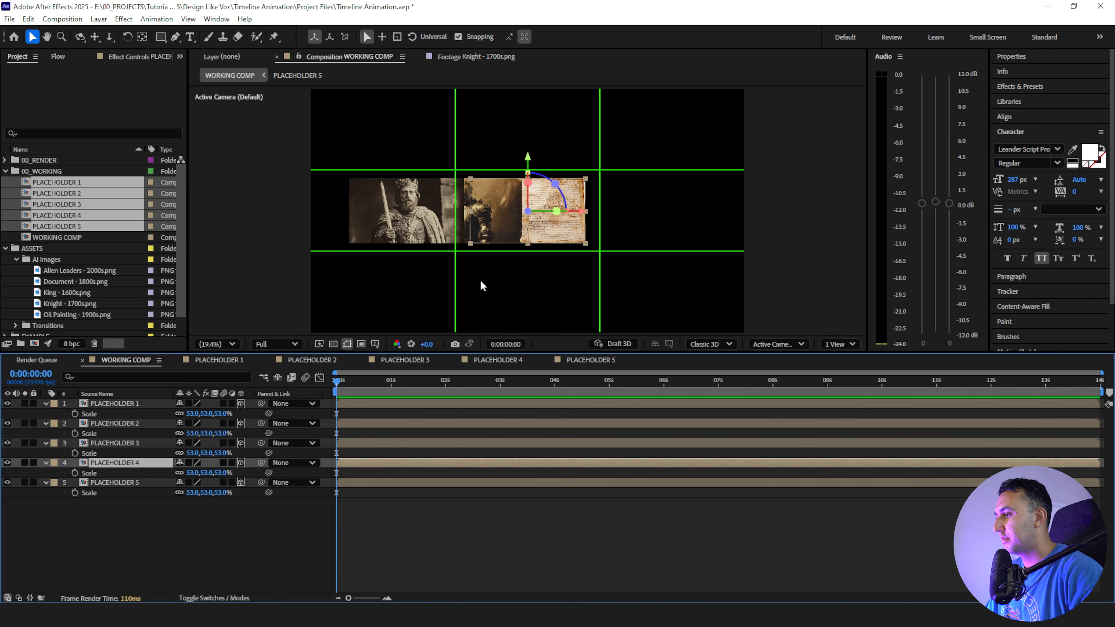
pyautogui.keyDown('shift'); pyautogui.click(122, 492); pyautogui.keyUp('shift')
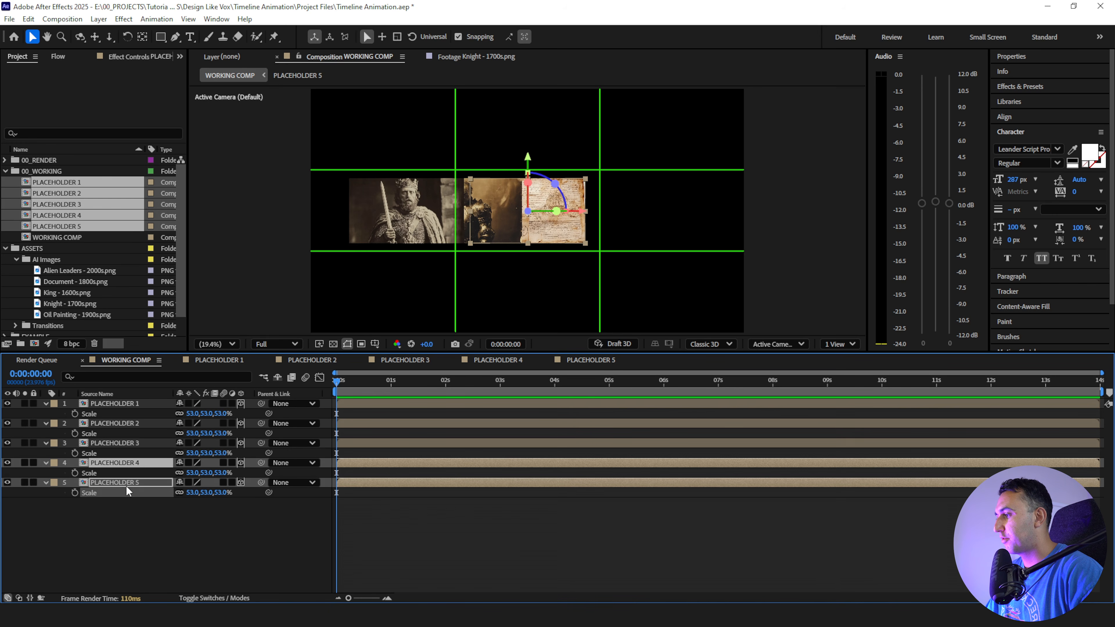
pyautogui.click(120, 514)
pyautogui.click(116, 463)
pyautogui.keyDown('shift'); pyautogui.click(117, 492); pyautogui.keyUp('shift')
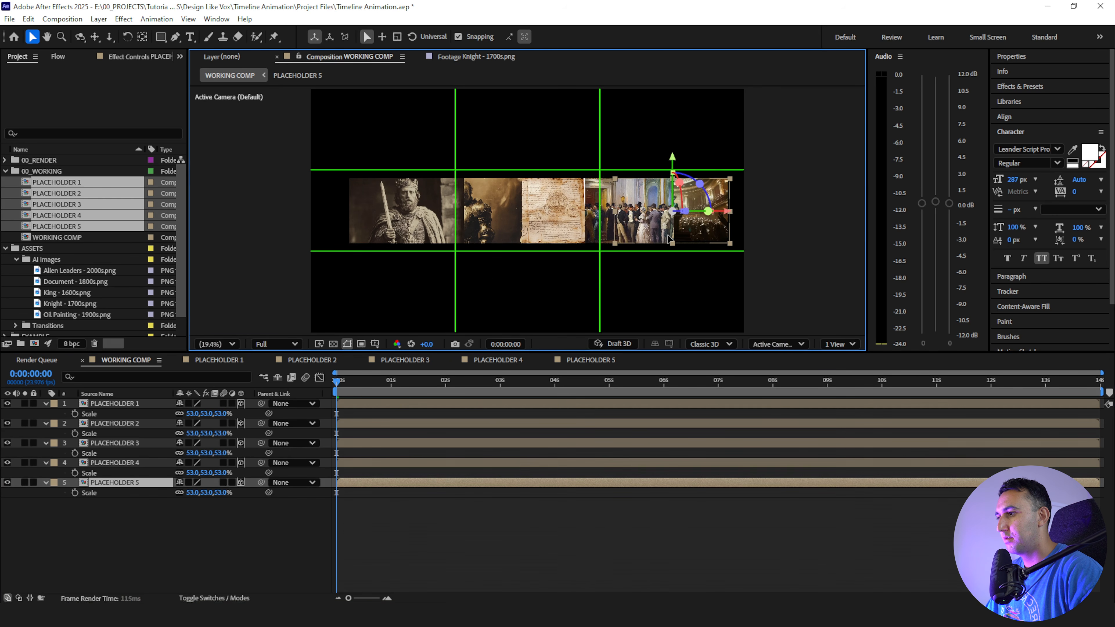
pyautogui.click(84, 542)
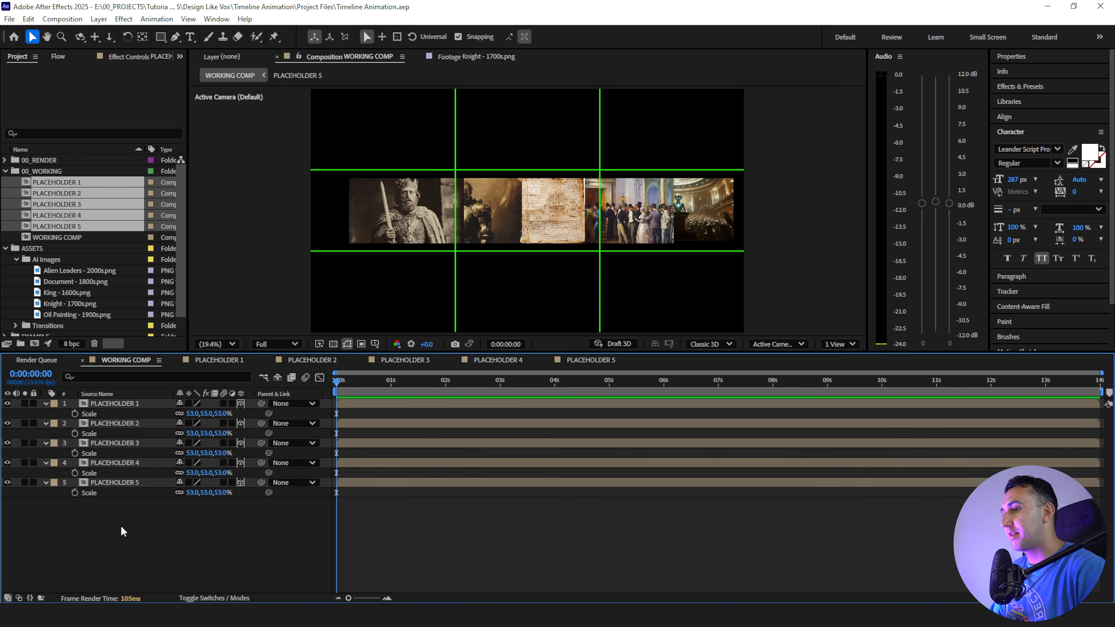
# Show WORKING COMP in two views with a top view and check where each placeholder layer sits in depth
pyautogui.click(839, 343)
pyautogui.click(844, 374)
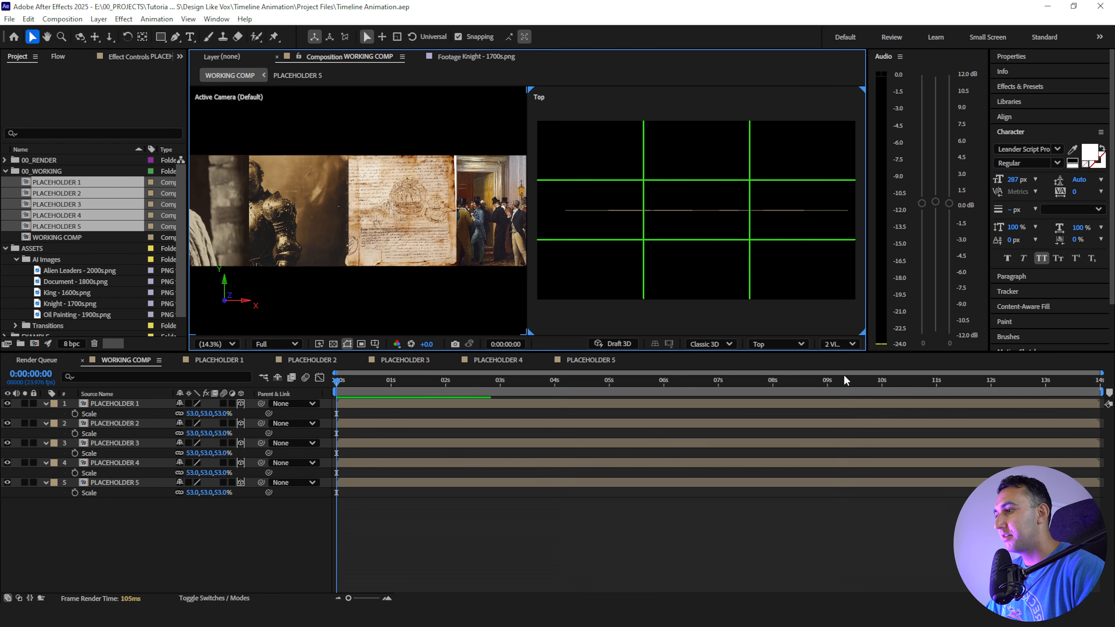
pyautogui.click(108, 404)
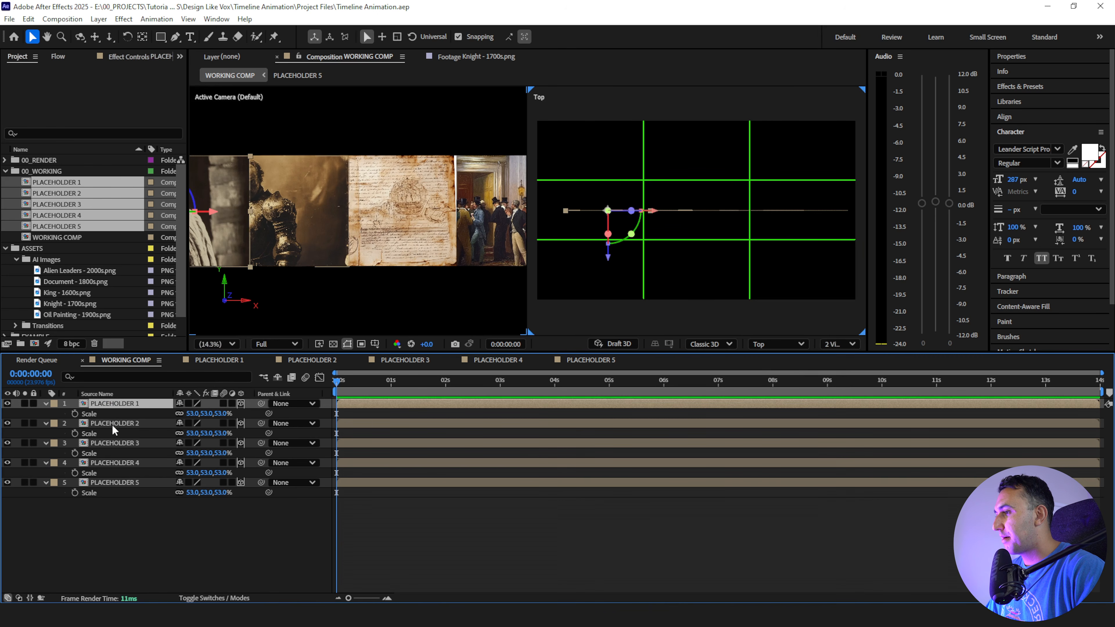
pyautogui.click(111, 423)
pyautogui.click(111, 443)
pyautogui.click(113, 462)
pyautogui.click(114, 481)
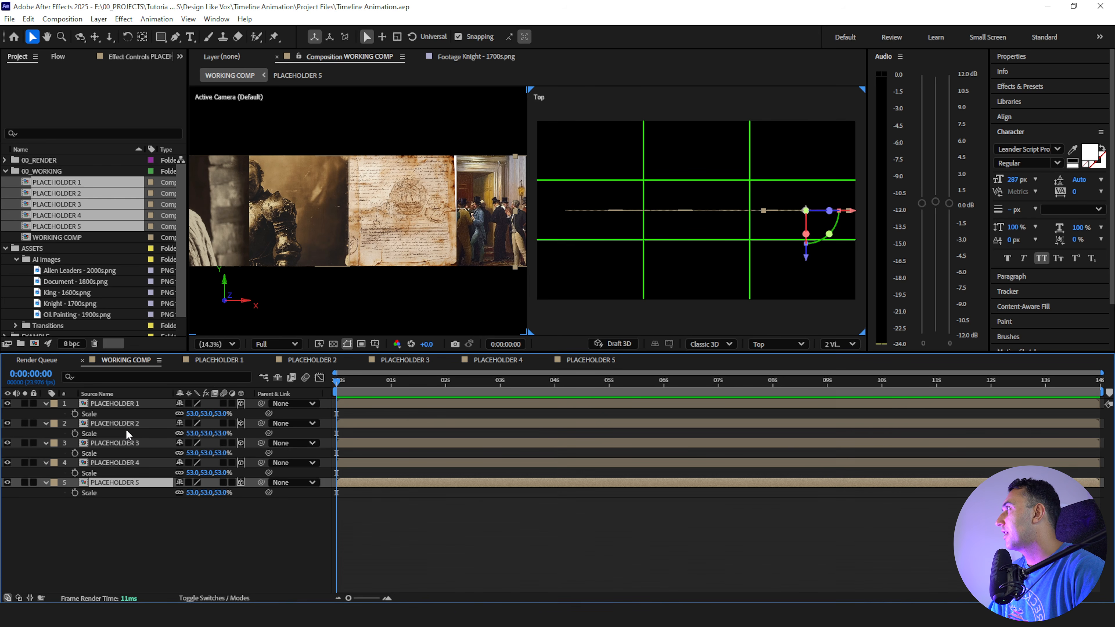
pyautogui.click(115, 408)
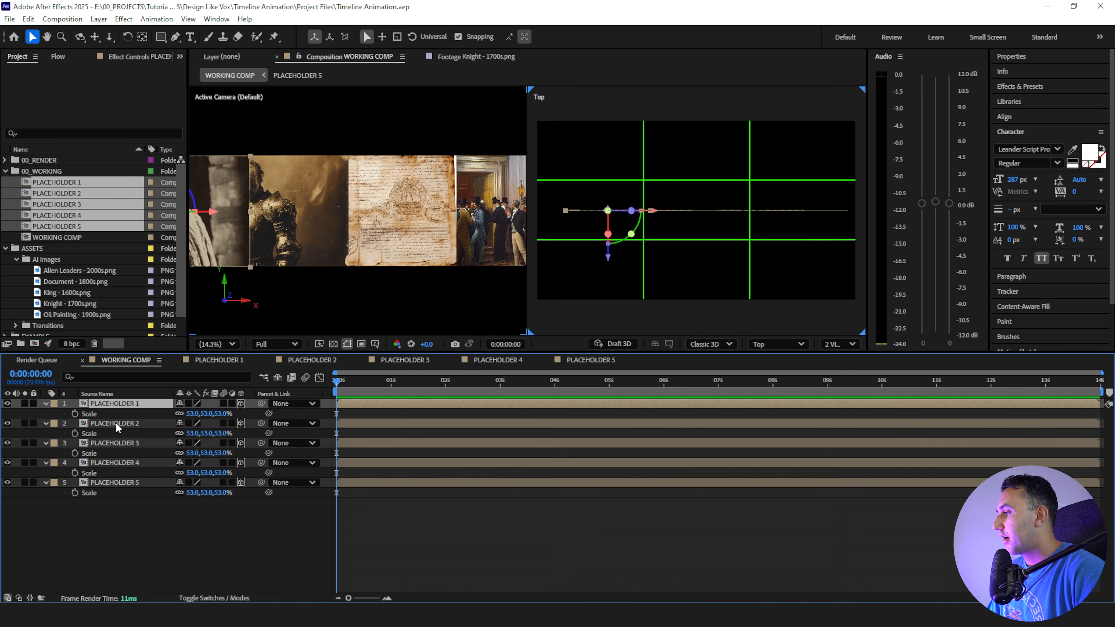
pyautogui.click(117, 482)
pyautogui.click(135, 423)
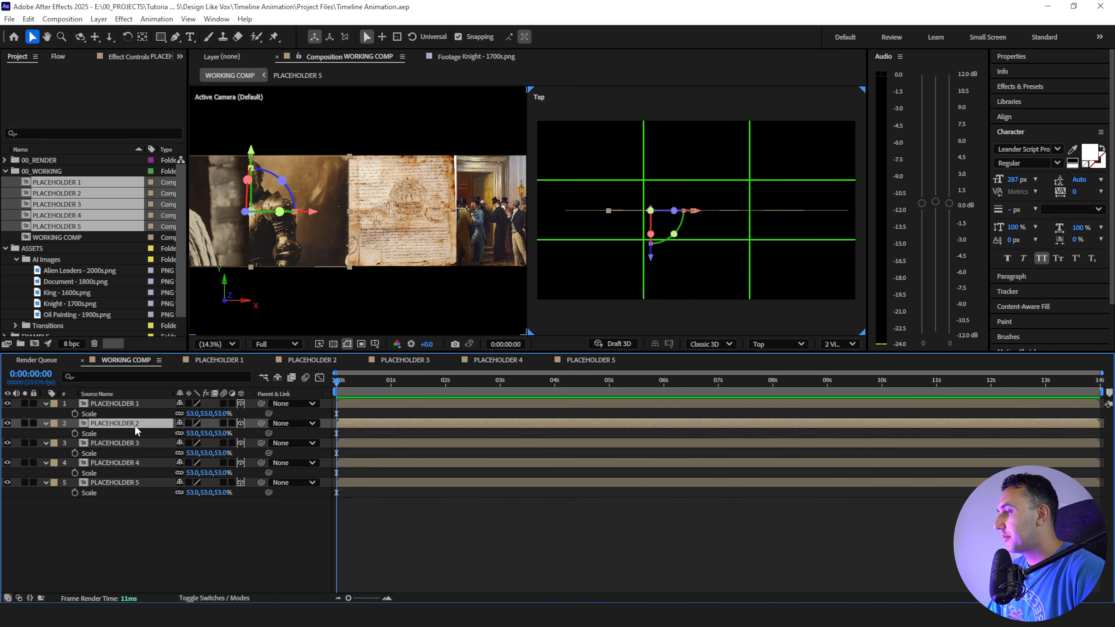
# Reveal the position of PLACEHOLDER 1 and PLACEHOLDER 2, and set the Z position of PLACEHOLDER 2 to 1000
pyautogui.click(134, 402)
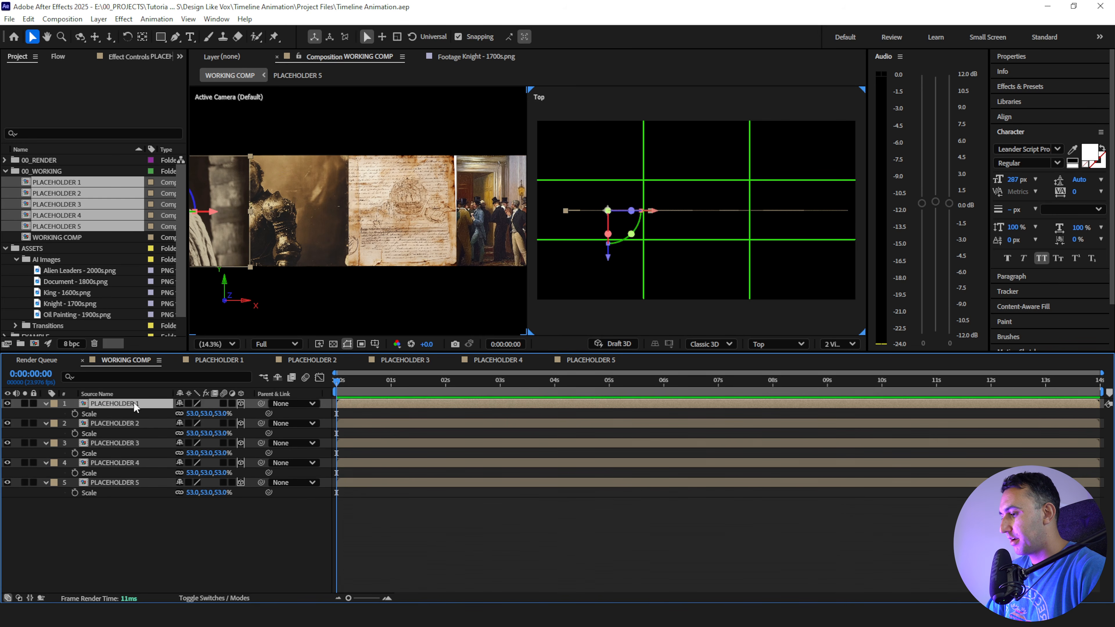
pyautogui.press('p')
pyautogui.click(102, 424)
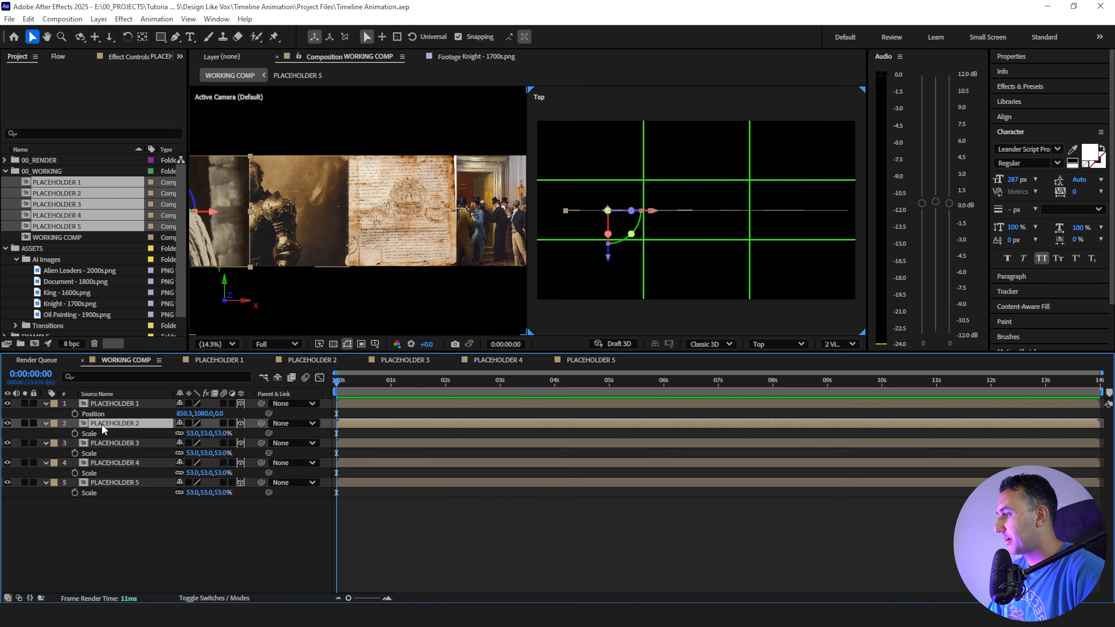
pyautogui.press('p')
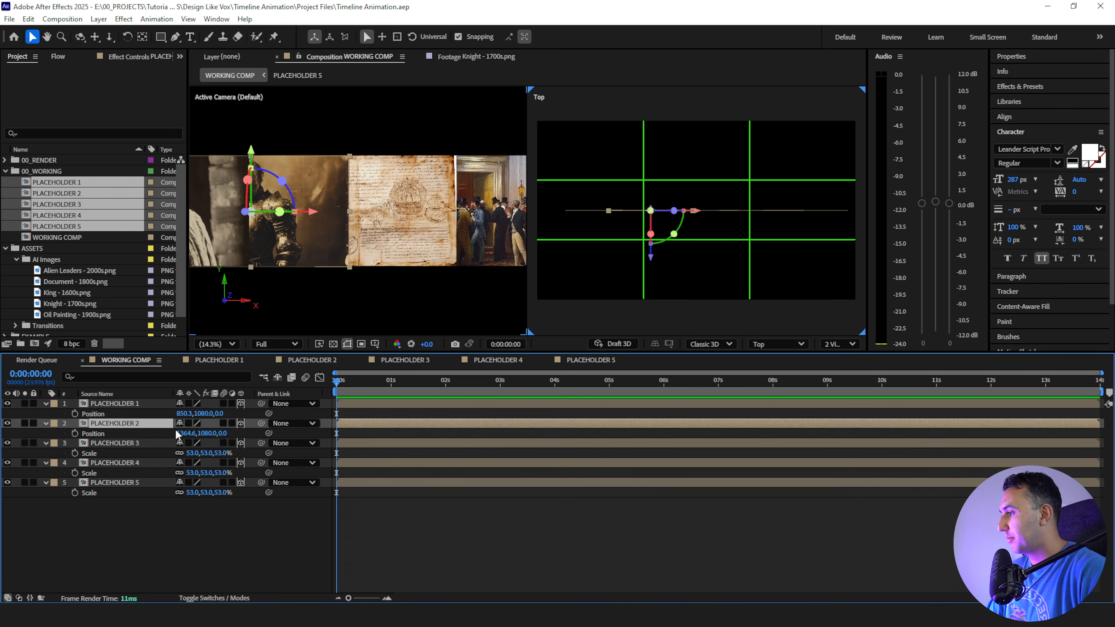
pyautogui.click(224, 433)
pyautogui.write('1000')
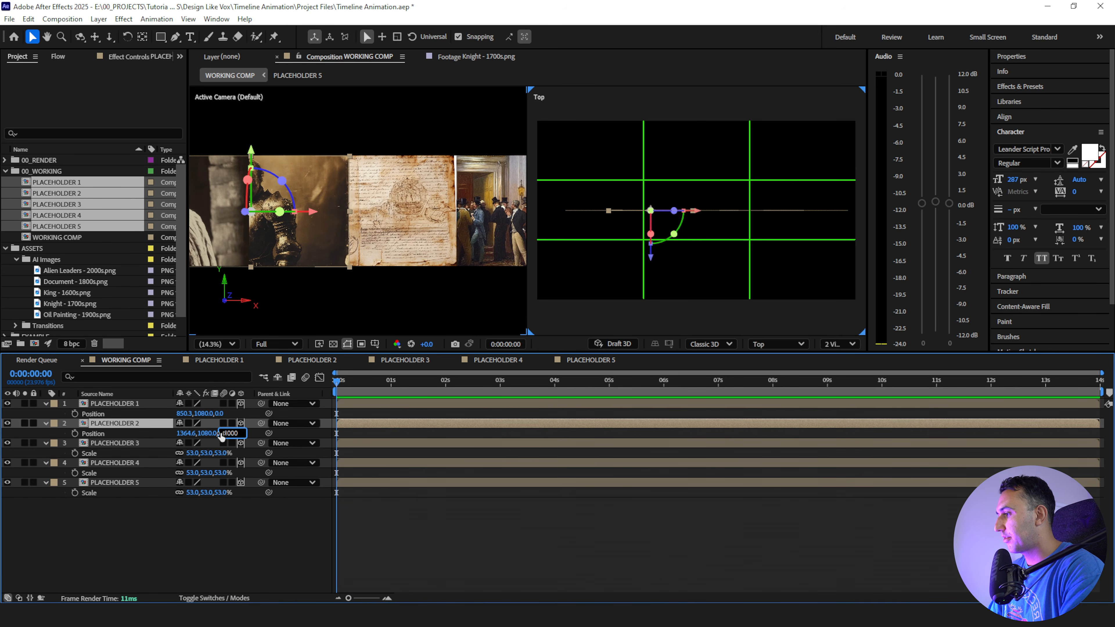
pyautogui.press('Return')
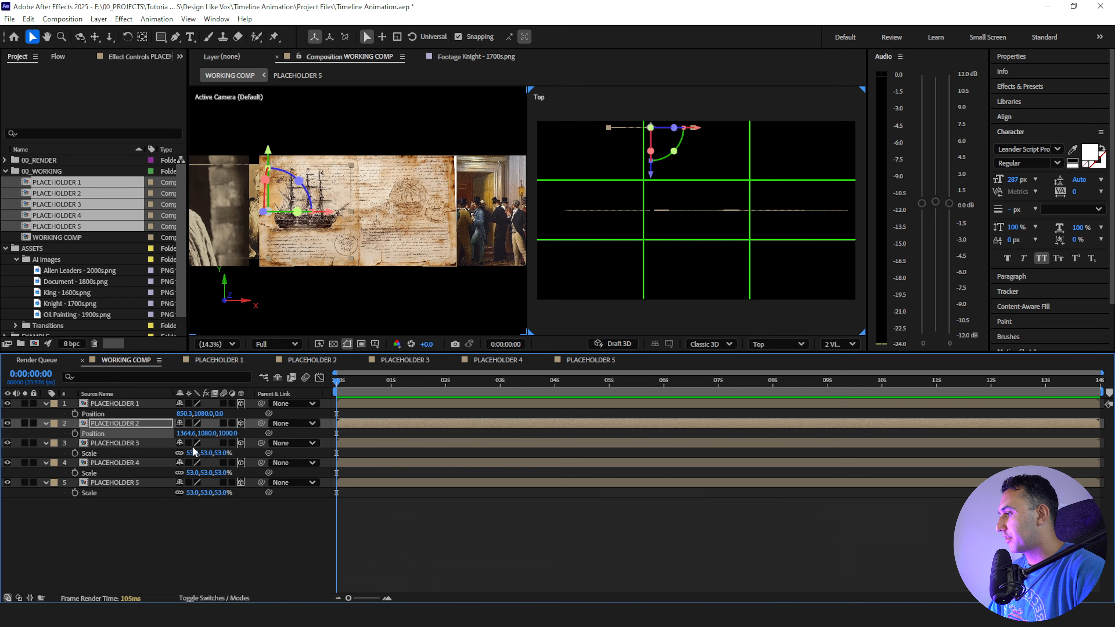
# Set the Z position of PLACEHOLDER 3 to 500
pyautogui.click(152, 442)
pyautogui.press('p')
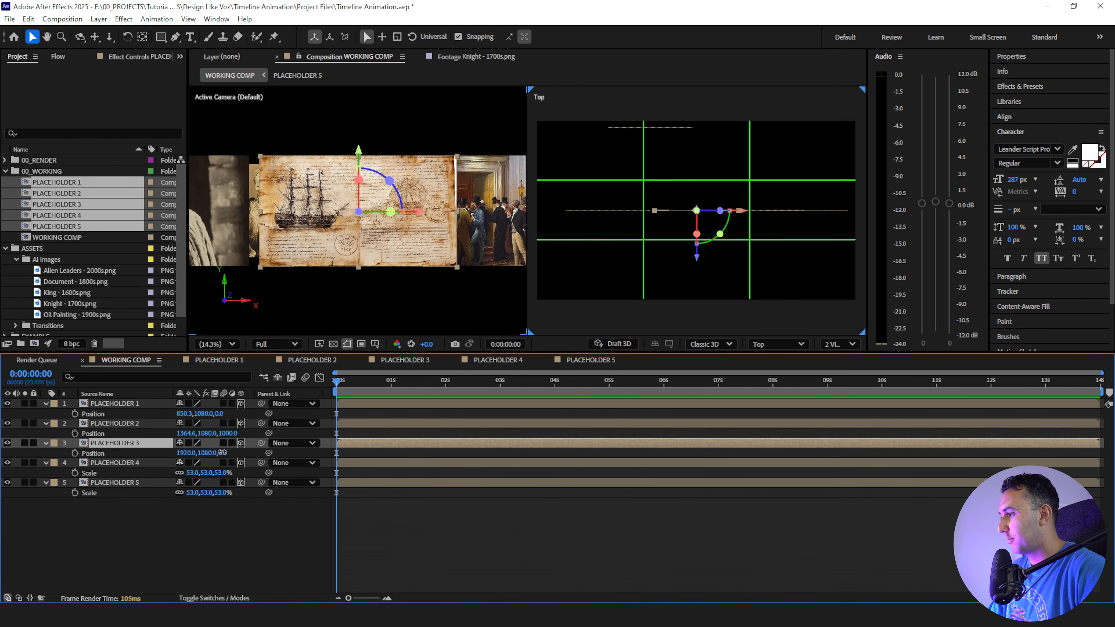
pyautogui.click(229, 453)
pyautogui.write('500')
pyautogui.press('Return')
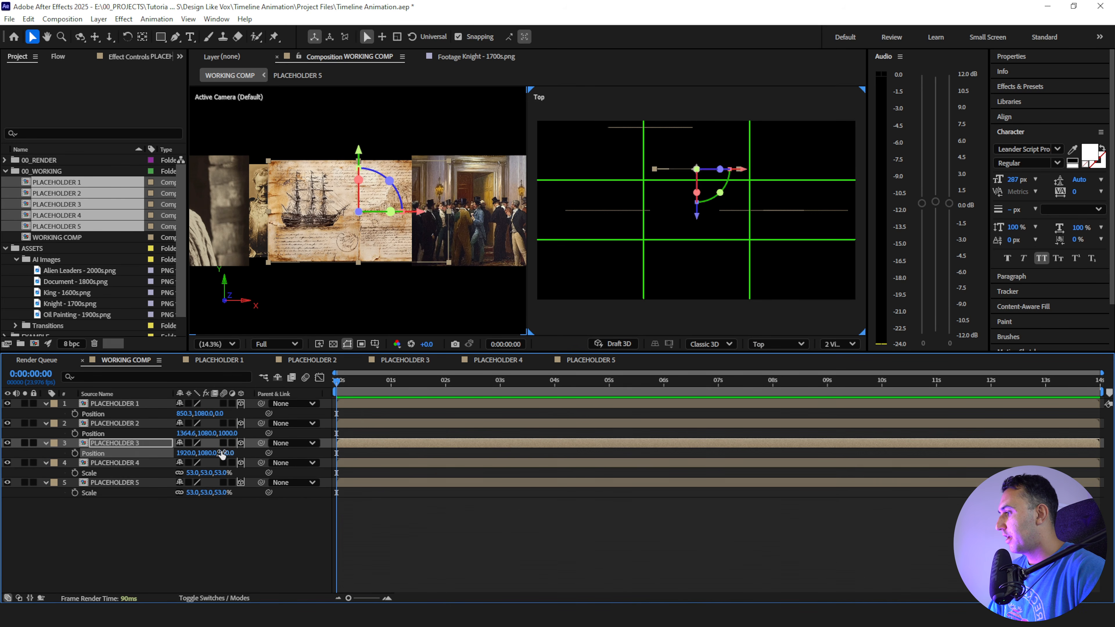
# Set the Z position of PLACEHOLDER 4 to 2000
pyautogui.click(135, 461)
pyautogui.press('p')
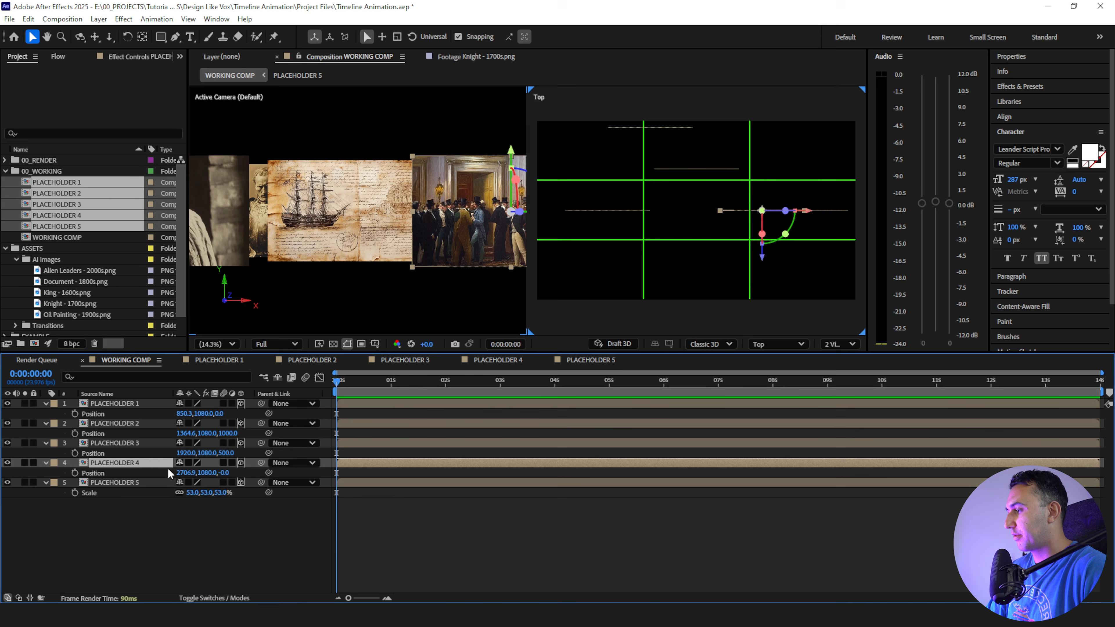
pyautogui.click(224, 473)
pyautogui.write('2')
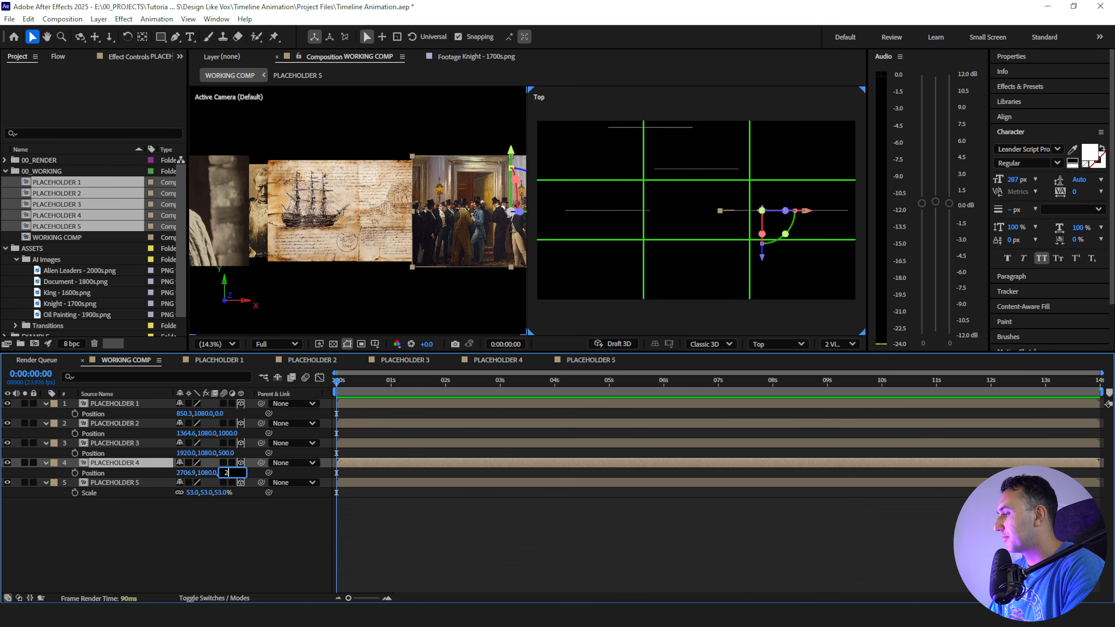
pyautogui.write('000')
pyautogui.press('Return')
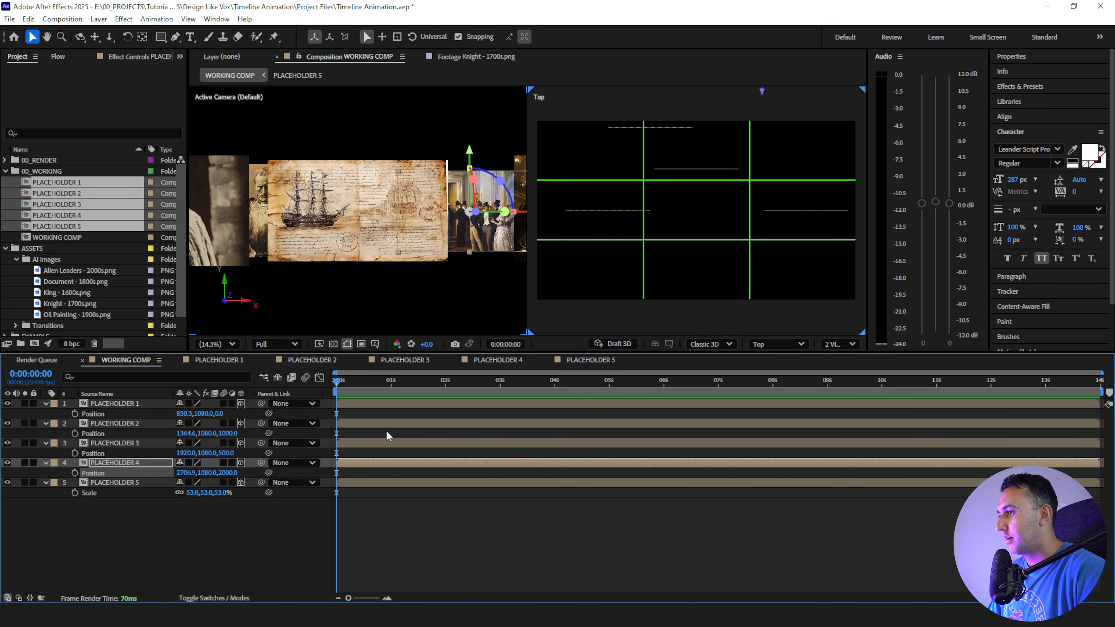
pyautogui.click(382, 511)
# Check the depth of PLACEHOLDER 1 through 4 in the top view and return to a single fitted camera view
pyautogui.click(121, 406)
pyautogui.click(133, 423)
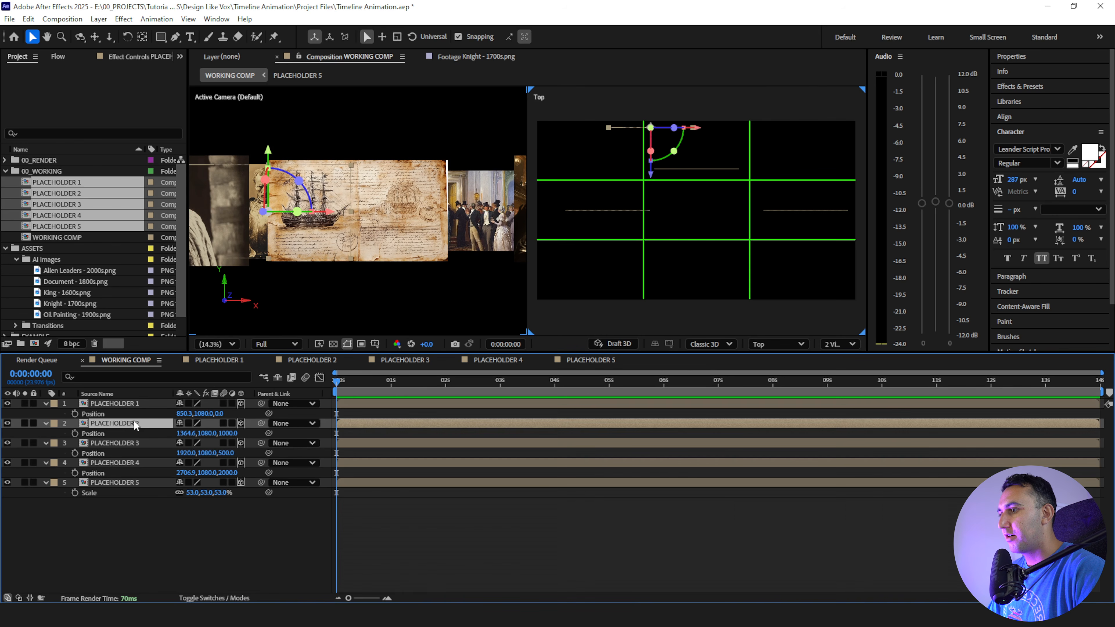
pyautogui.click(132, 442)
pyautogui.click(127, 462)
pyautogui.scroll(-2, 704, 176)
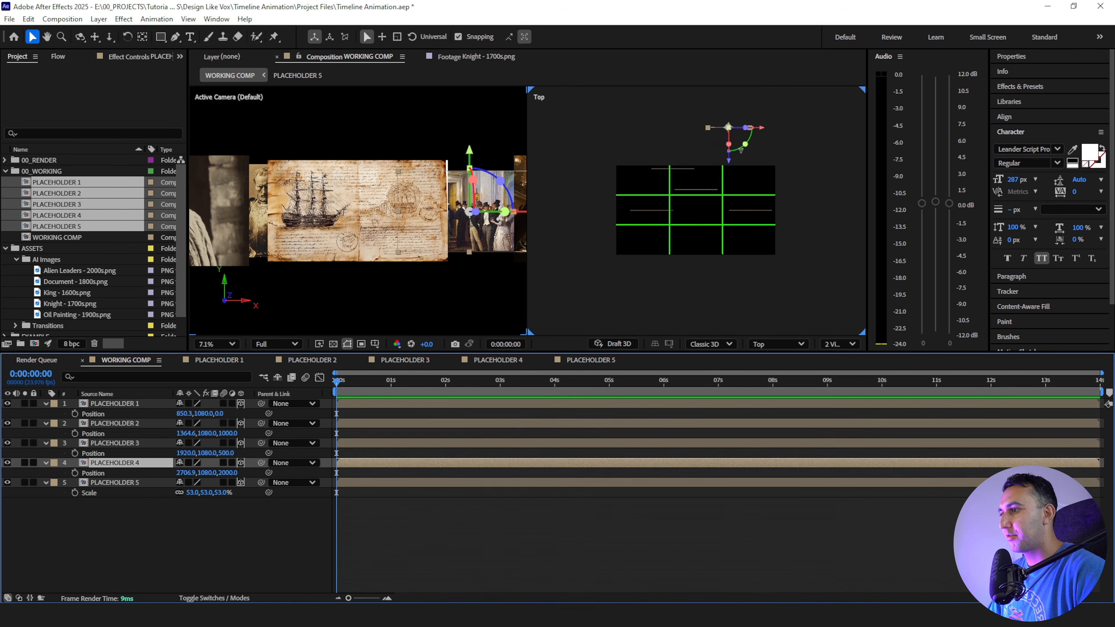
pyautogui.click(850, 345)
pyautogui.click(844, 363)
pyautogui.click(232, 344)
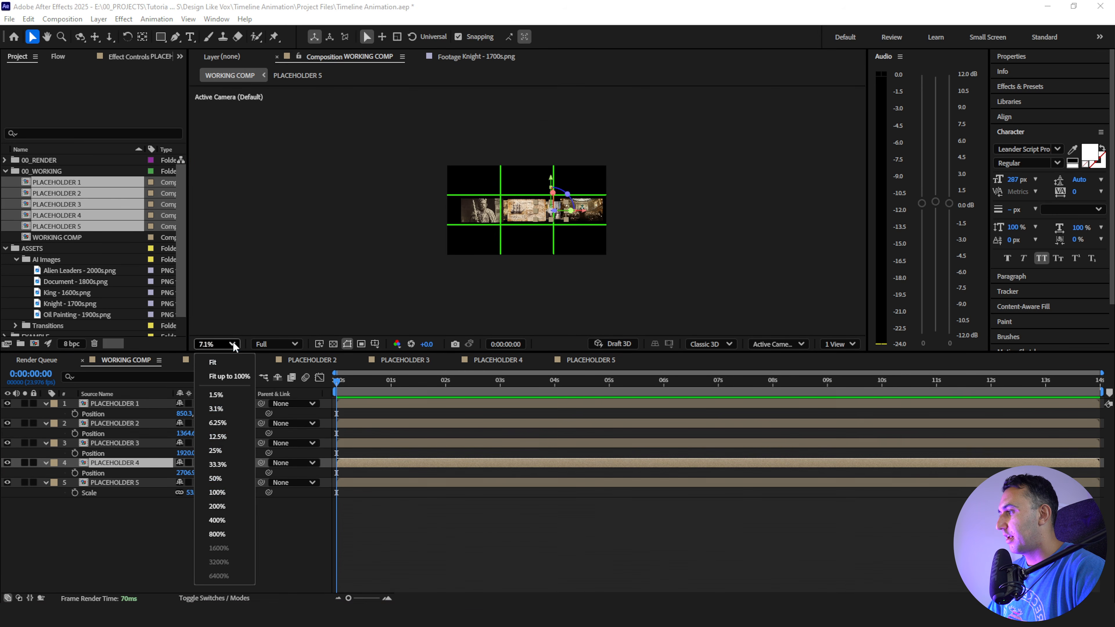
pyautogui.click(232, 359)
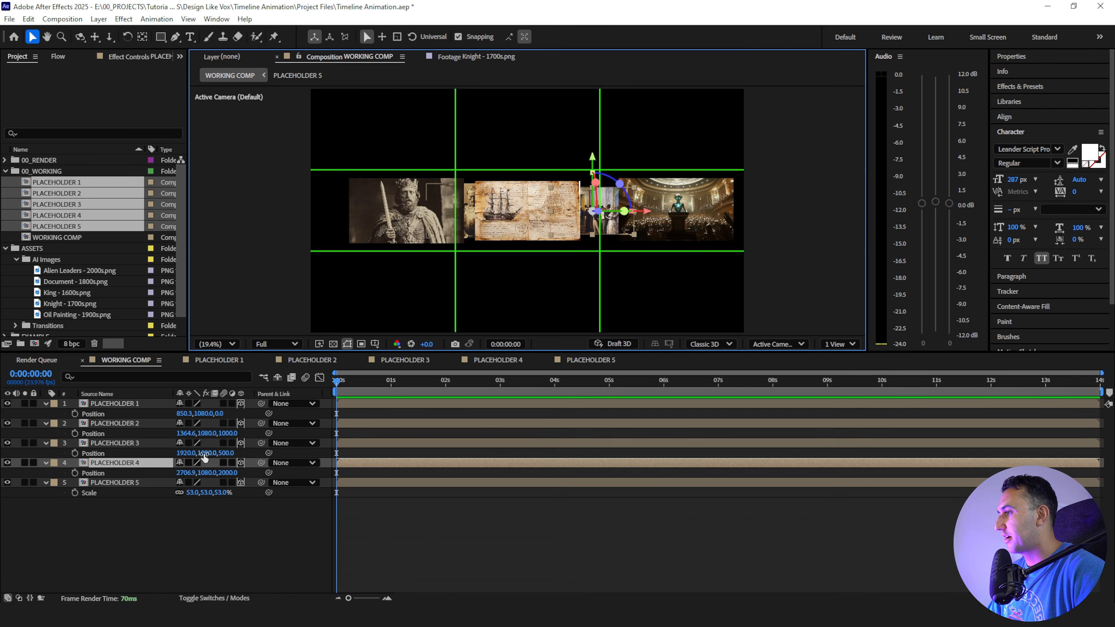
pyautogui.click(113, 504)
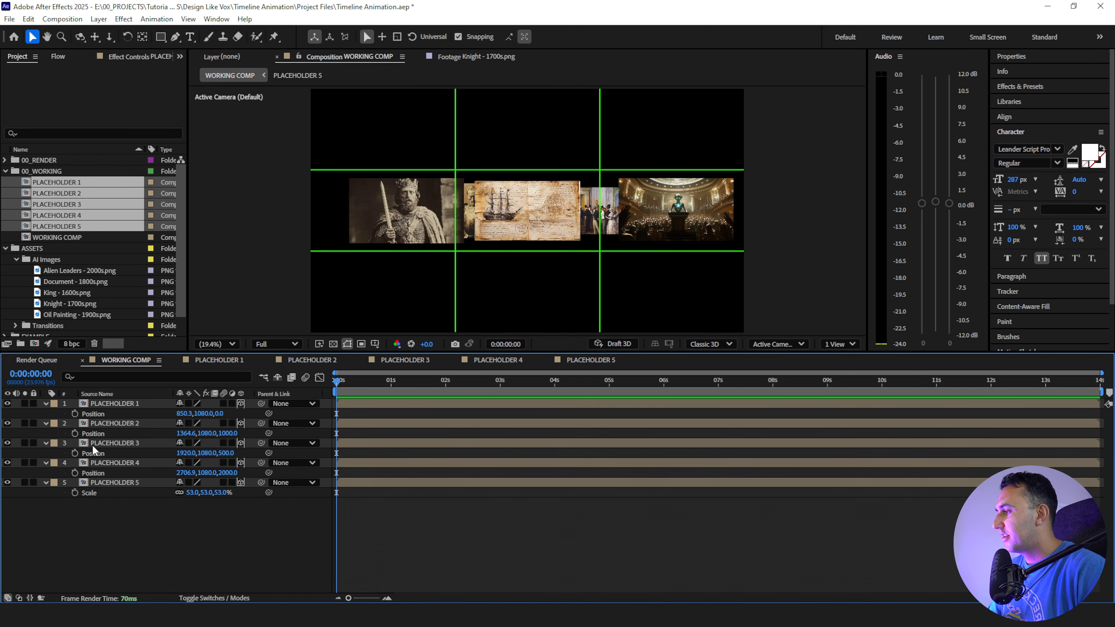
# Set the scale of PLACEHOLDER 4 to 91%
pyautogui.click(111, 463)
pyautogui.press('s')
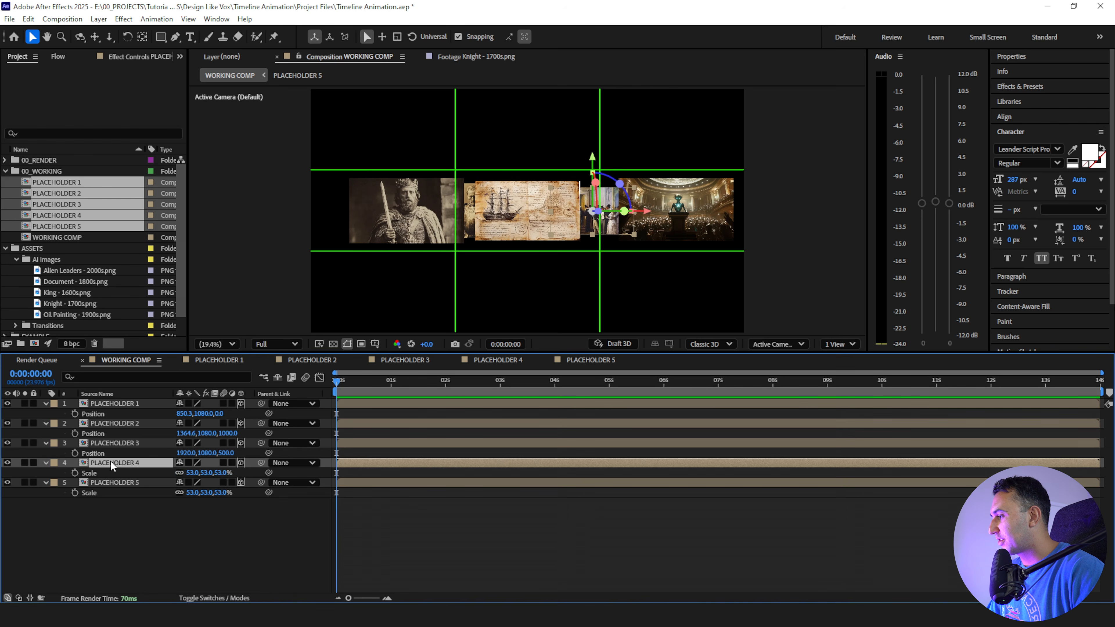
pyautogui.moveTo(193, 475); pyautogui.dragTo(220, 477)
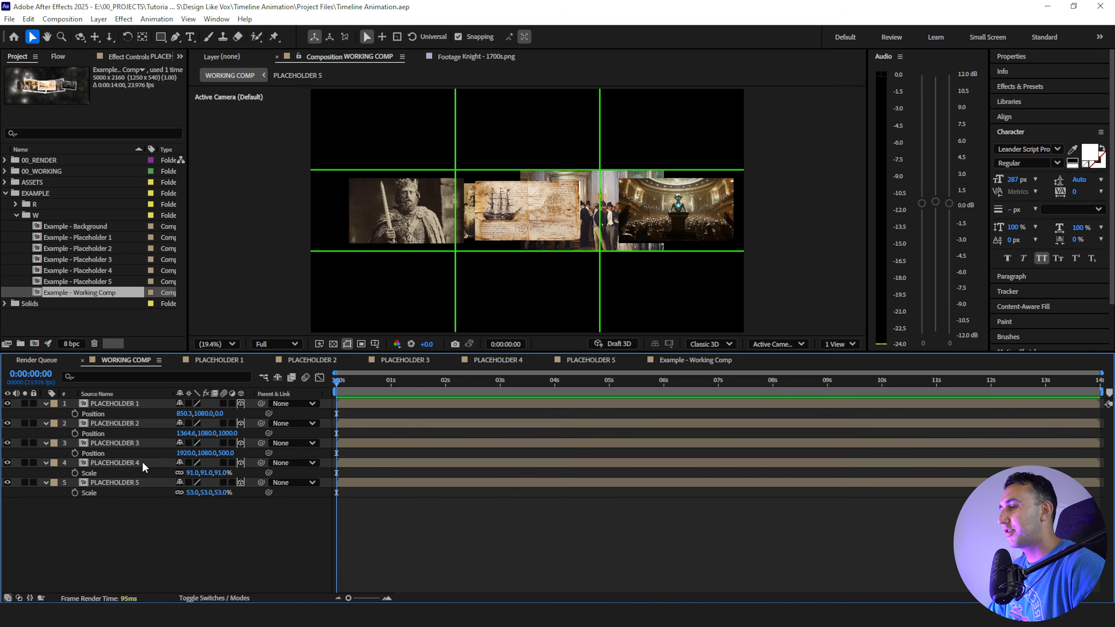
# Scale all placeholder layers to 44% and PLACEHOLDER 2 to 80%, and resize and arrange the others into a staggered overlapping row
pyautogui.hotkey('ctrl', 'a')
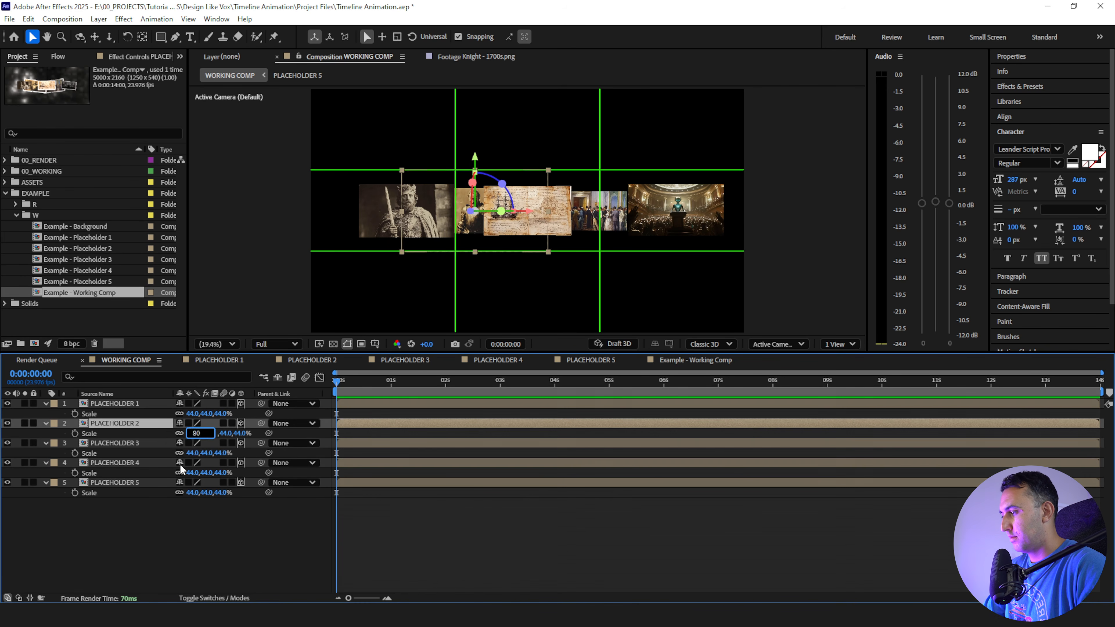
pyautogui.moveTo(179, 452); pyautogui.dragTo(207, 475)
pyautogui.click(109, 403)
pyautogui.click(113, 423)
pyautogui.click(113, 461)
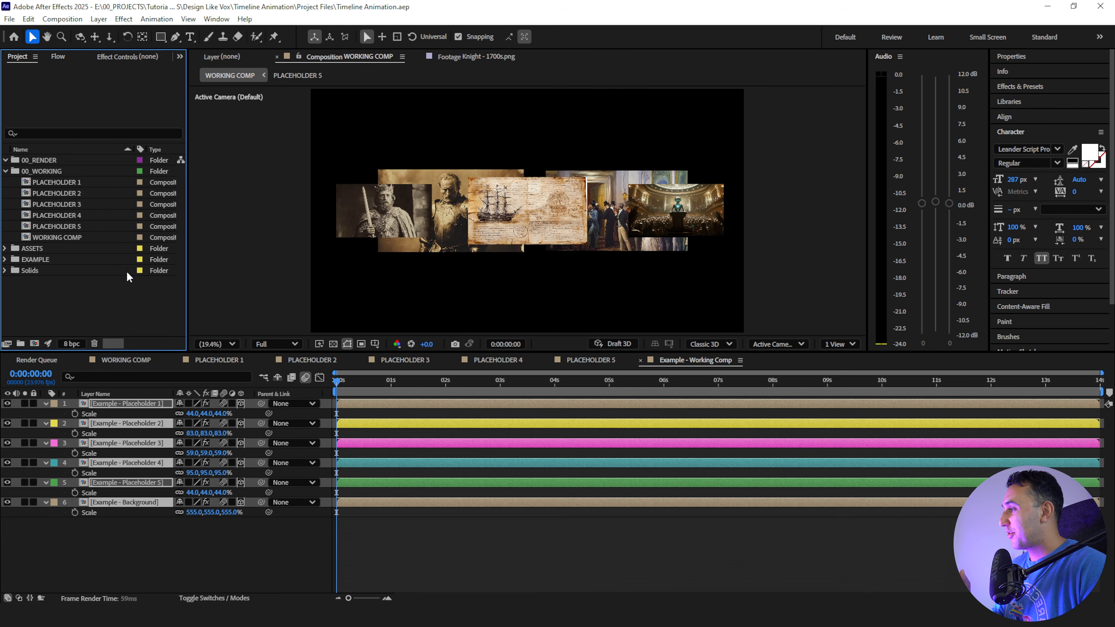
# Create a new composition from WORKING COMP, rename it RENDER COMP, and place it in the 00_RENDER folder
pyautogui.click(57, 237)
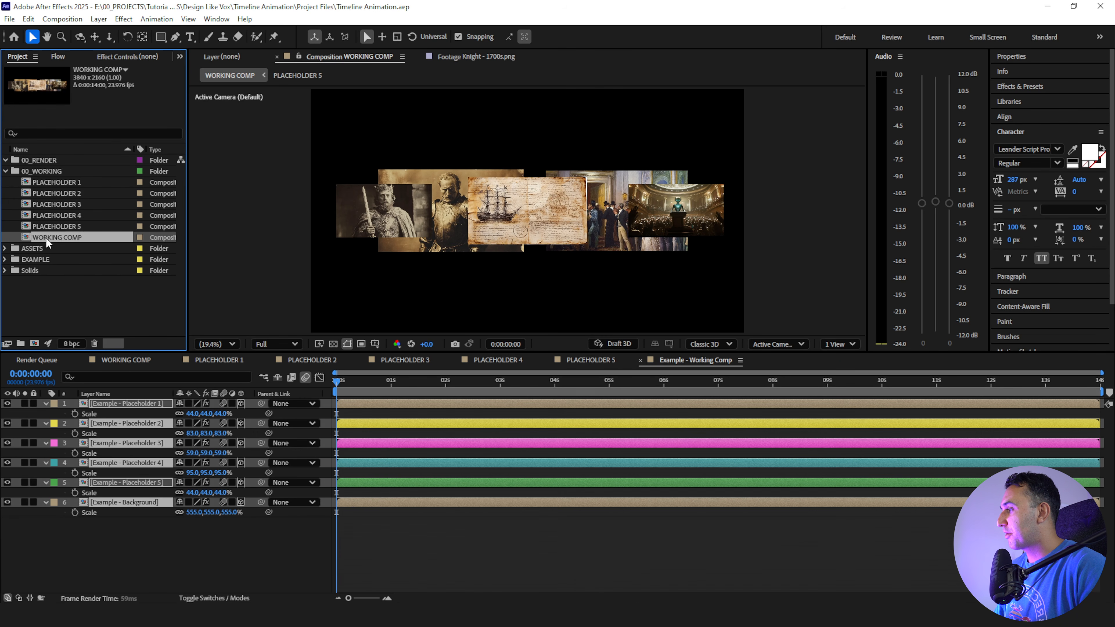
pyautogui.moveTo(45, 238); pyautogui.dragTo(34, 343)
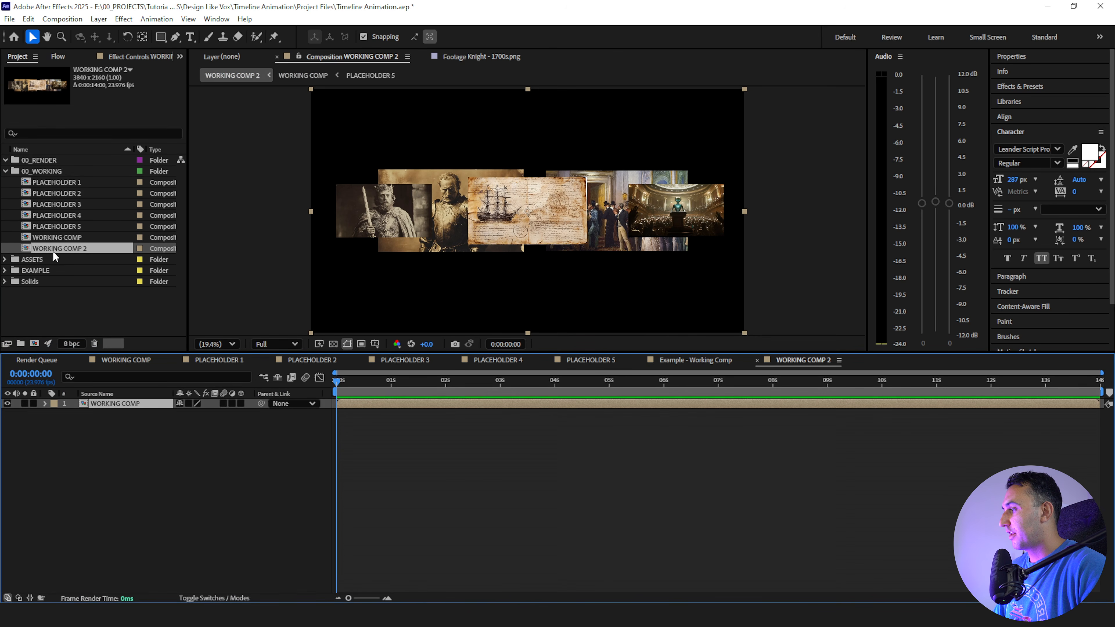
pyautogui.press('Return')
pyautogui.press('capslock')
pyautogui.write('RENDE')
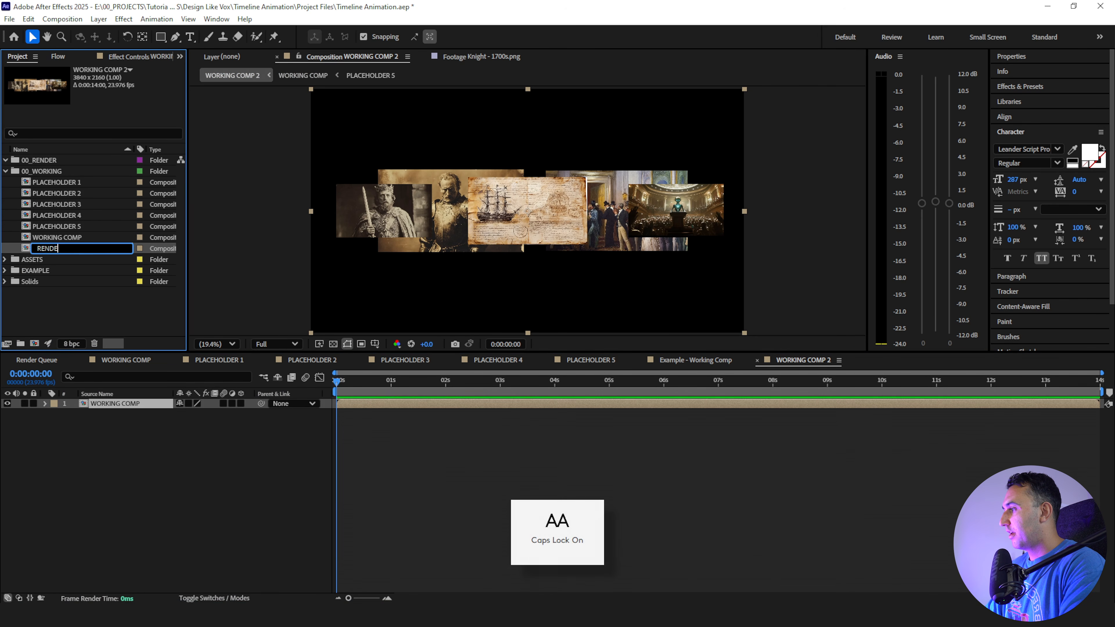
pyautogui.write('R COMP')
pyautogui.press('Return')
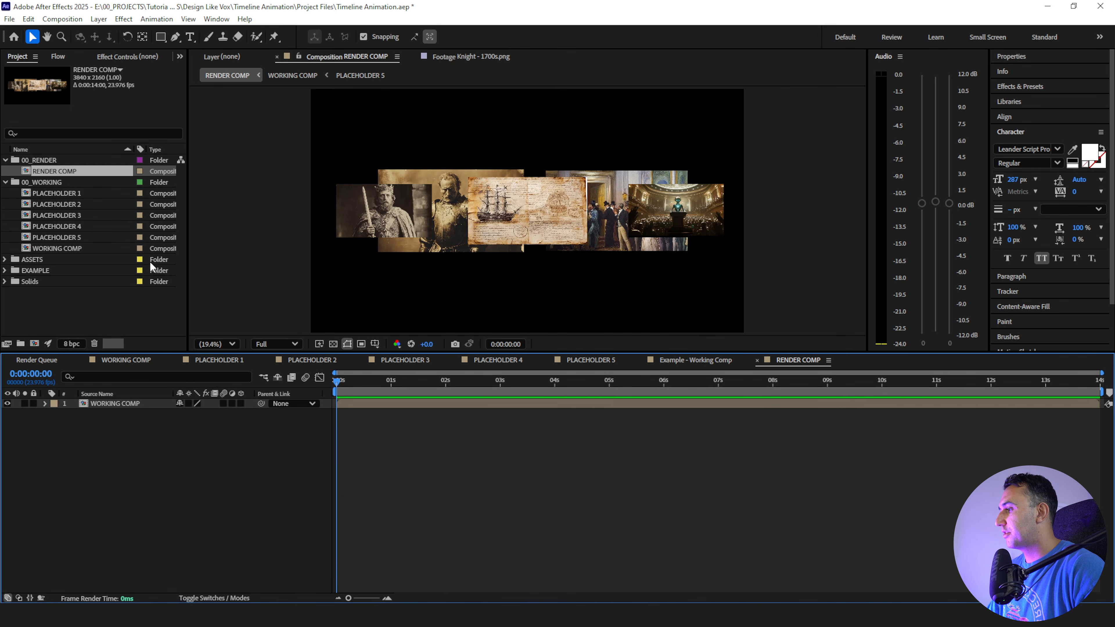
# Add a two-node 35mm camera to RENDER COMP and make the WORKING COMP layer 3D
pyautogui.click(99, 19)
pyautogui.moveTo(112, 32)
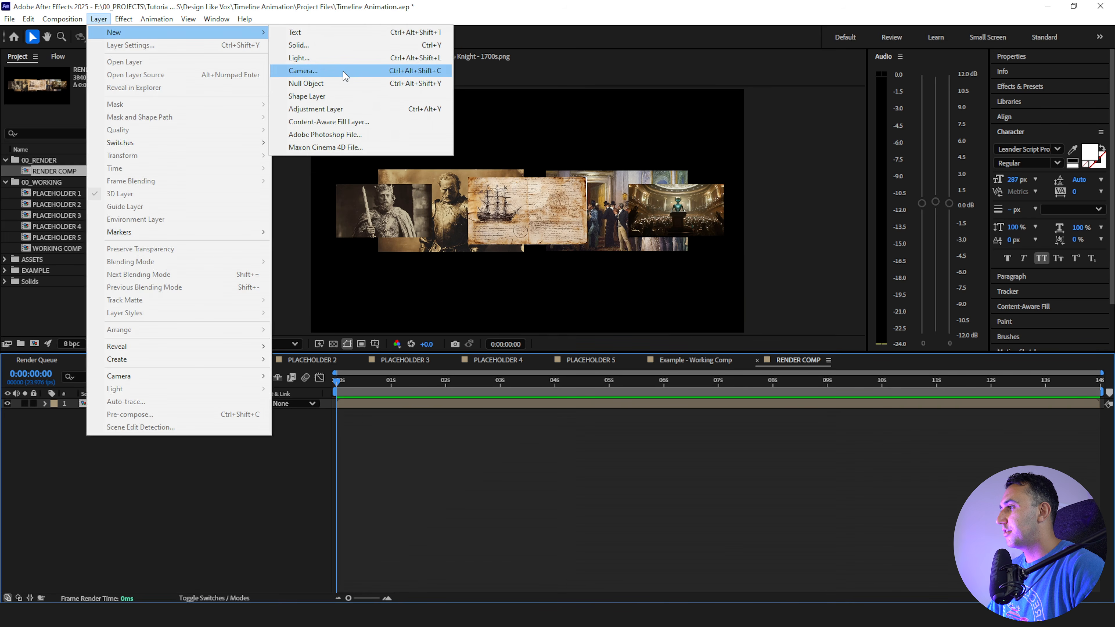
pyautogui.click(308, 70)
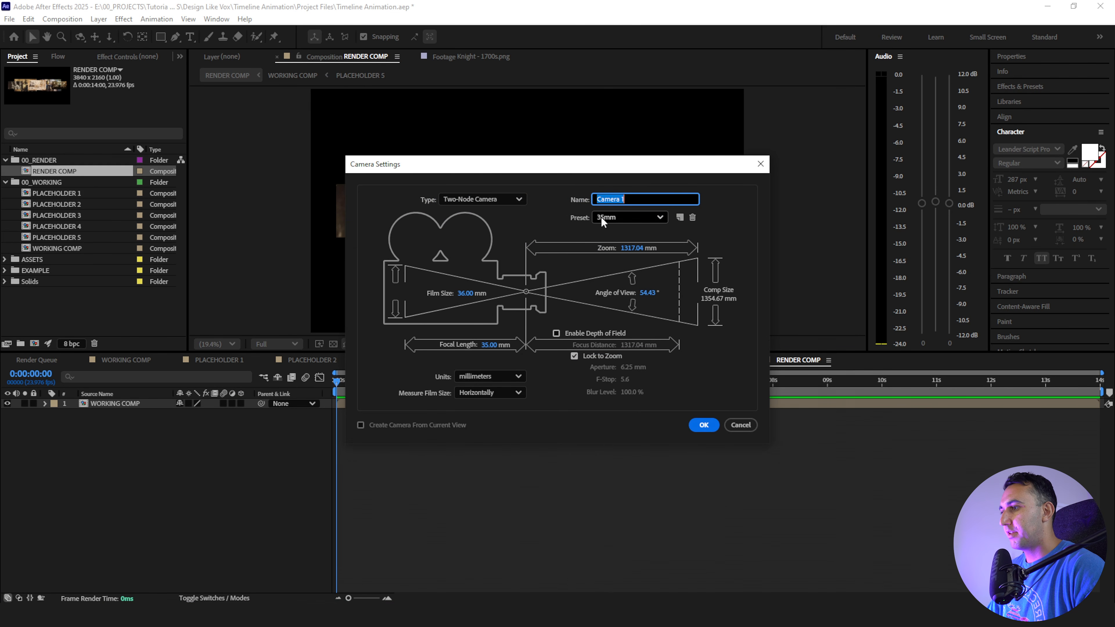
pyautogui.click(699, 422)
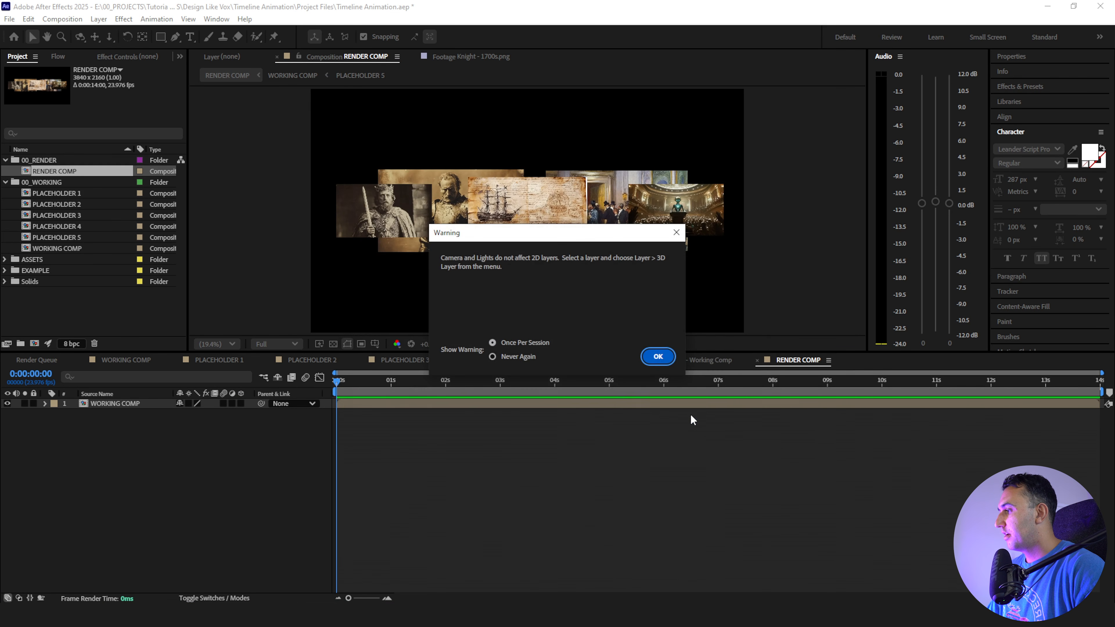
pyautogui.click(657, 357)
pyautogui.click(240, 414)
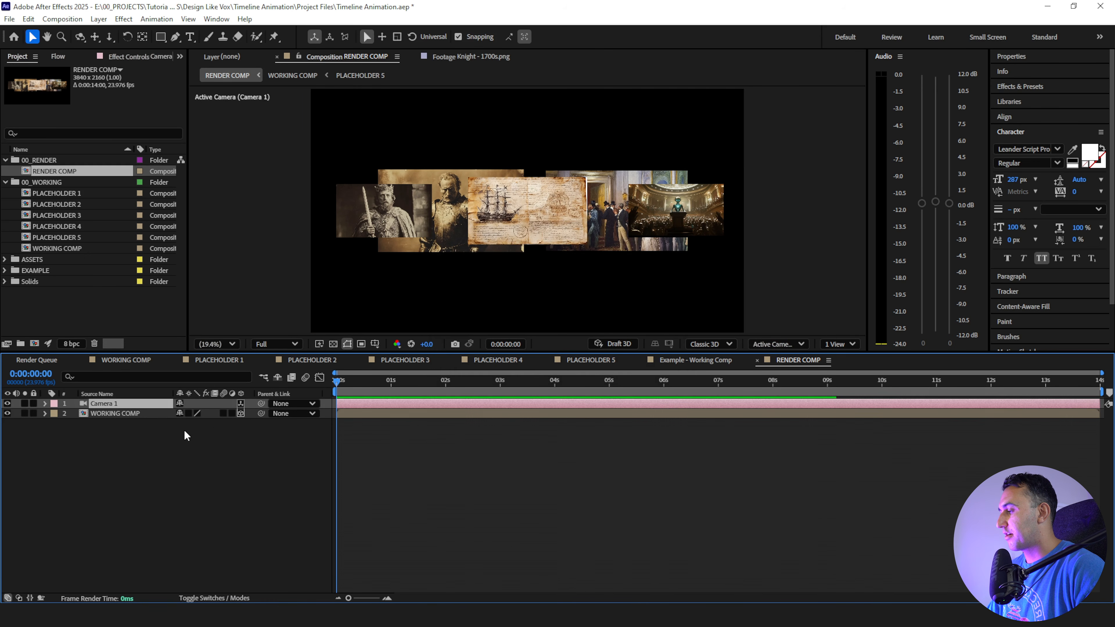
# Add a null object to RENDER COMP and rename it CAMERA ZOOM
pyautogui.click(106, 20)
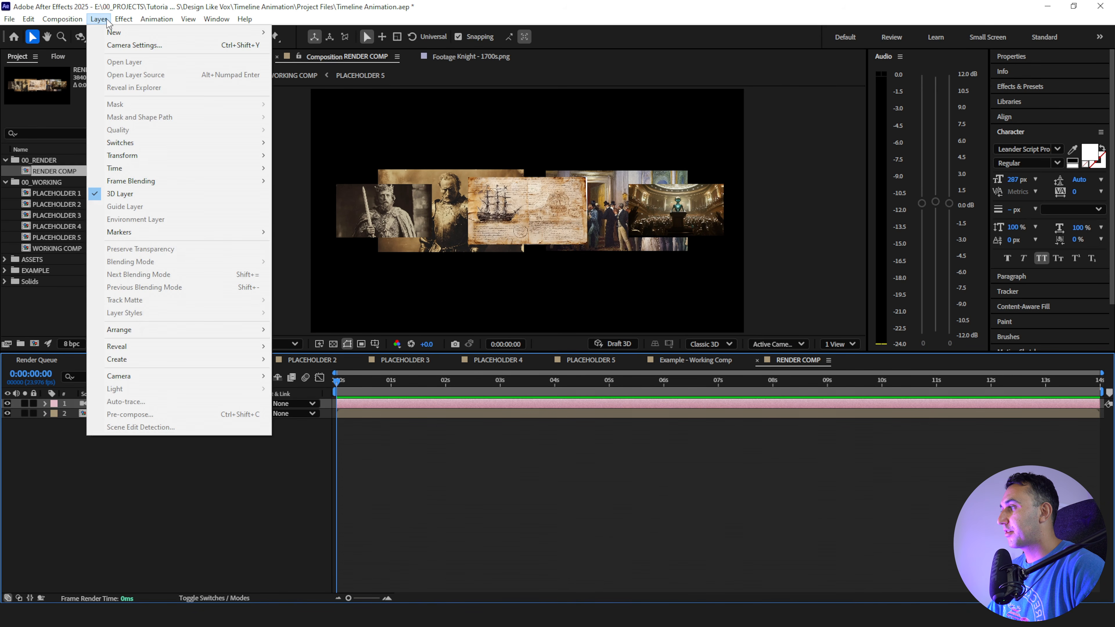
pyautogui.moveTo(115, 32)
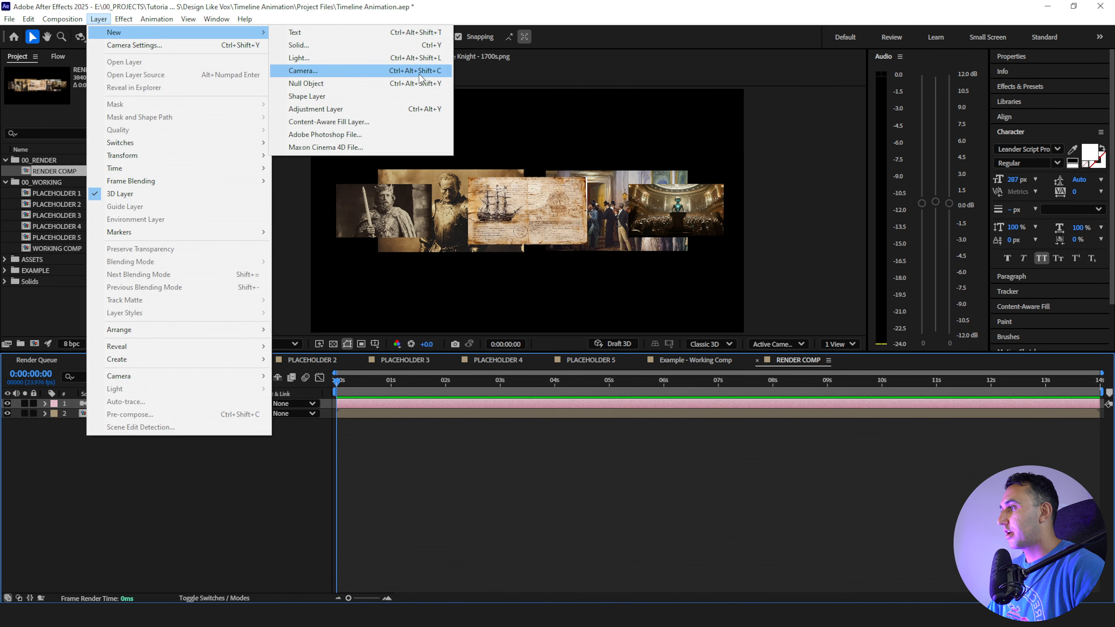
pyautogui.click(394, 83)
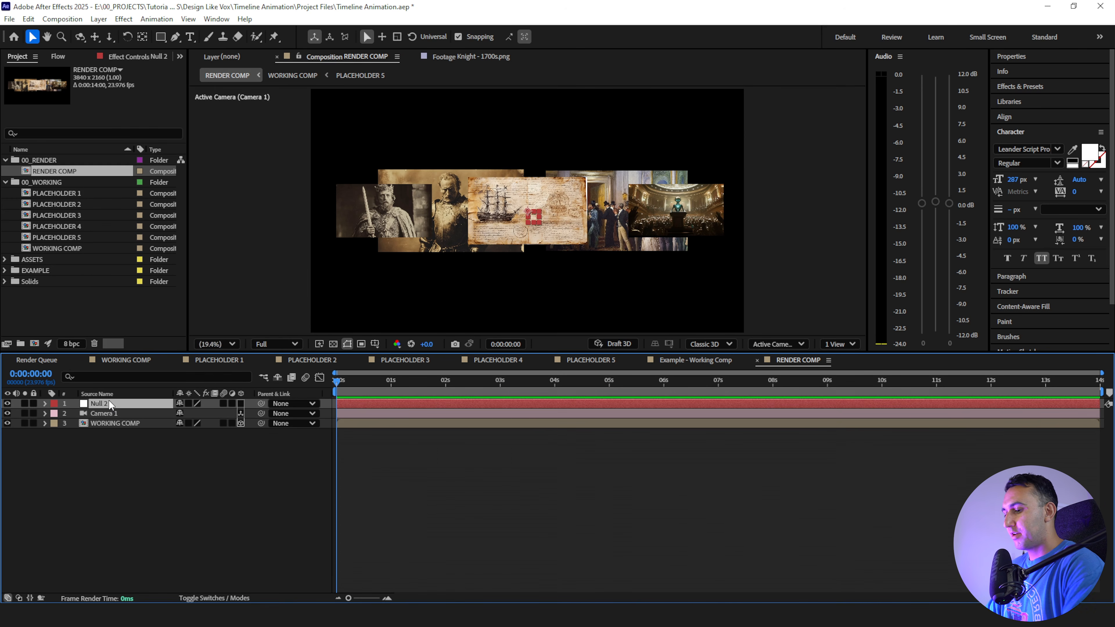
pyautogui.press('Return')
pyautogui.press('capslock')
pyautogui.write('CAME')
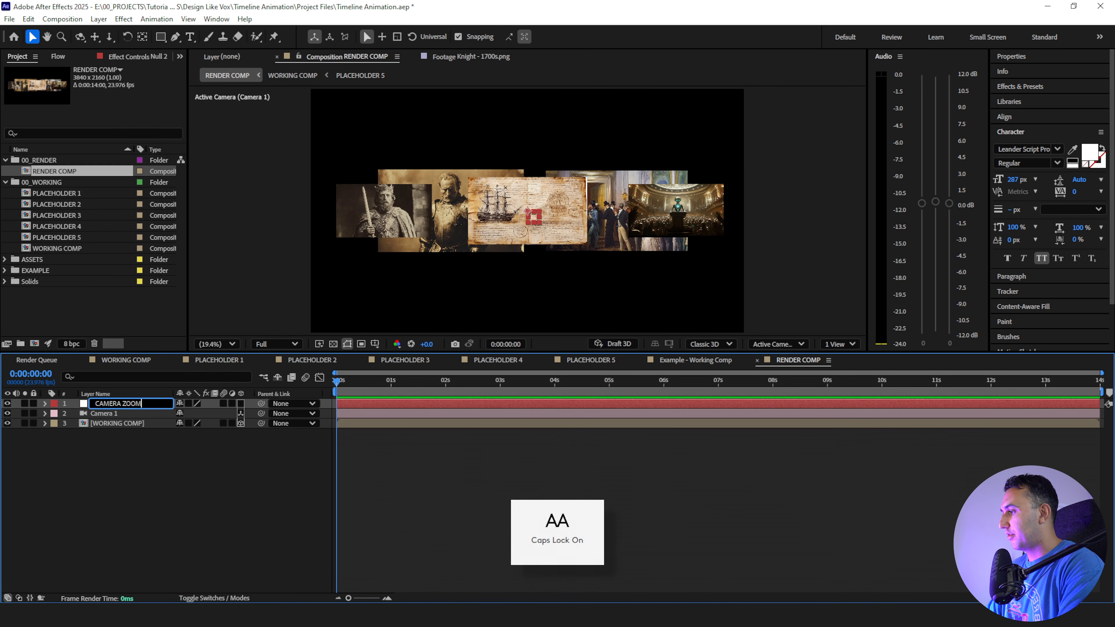
pyautogui.write('RA ZOOM')
pyautogui.press('capslock')
pyautogui.click(108, 461)
# Duplicate the CAMERA ZOOM null and rename the copy CAMERS PAN
pyautogui.click(122, 402)
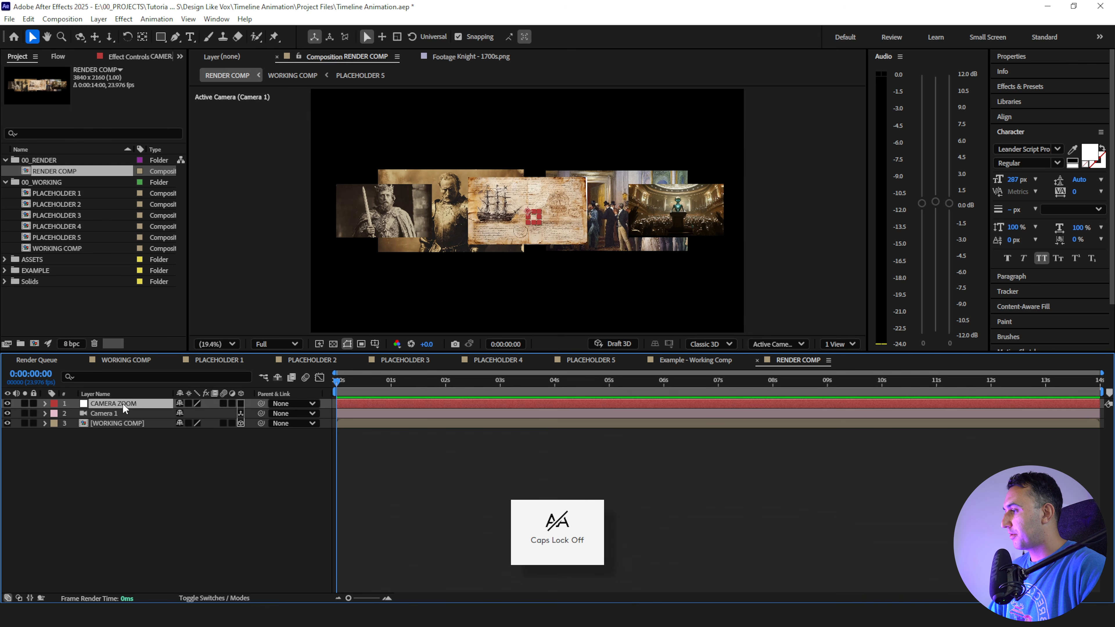
pyautogui.hotkey('ctrl', 'd')
pyautogui.press('Return')
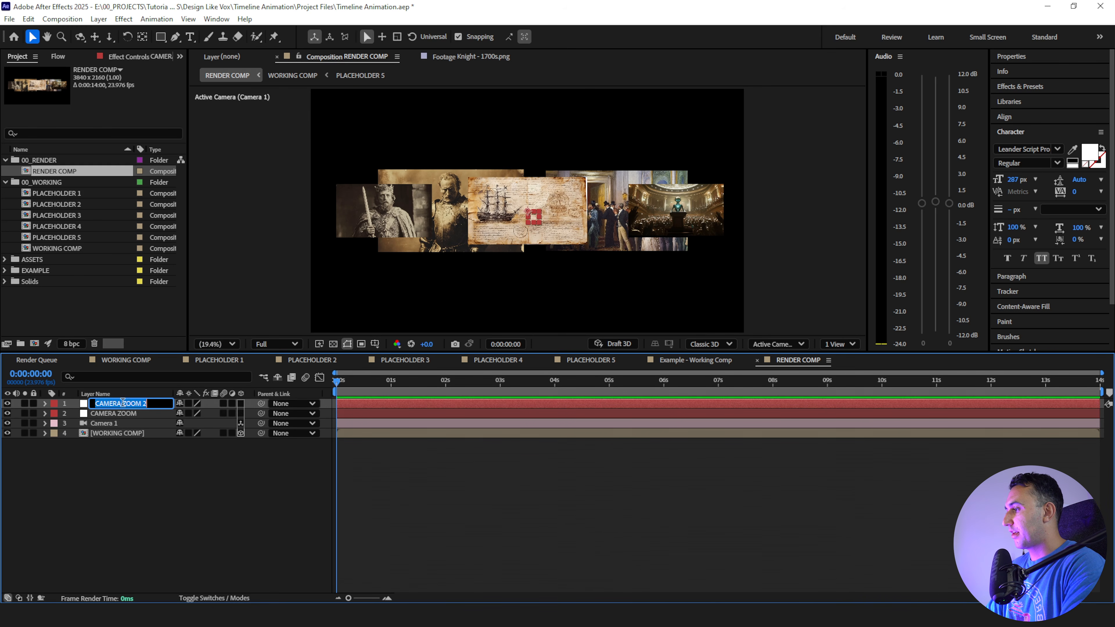
pyautogui.write('camer')
pyautogui.press('BackSpace')
pyautogui.press('BackSpace')
pyautogui.press('BackSpace')
pyautogui.press('capslock')
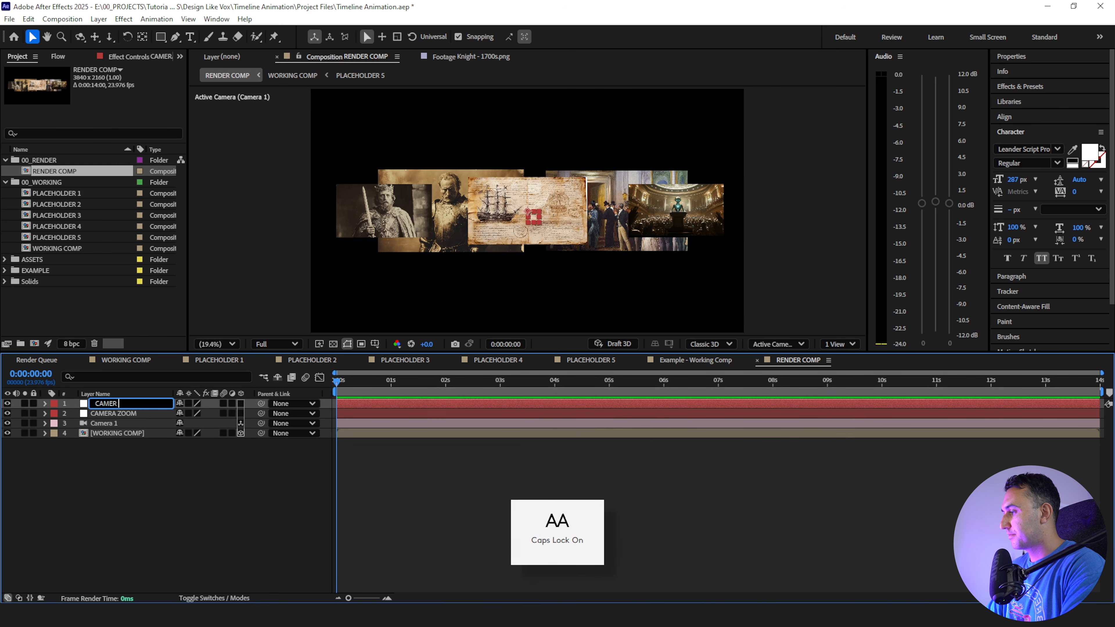
pyautogui.write('MERS PA')
pyautogui.write('N')
pyautogui.press('Return')
# Turn both the CAMERS PAN and CAMERA ZOOM nulls into 3D layers
pyautogui.keyDown('shift'); pyautogui.click(124, 413); pyautogui.keyUp('shift')
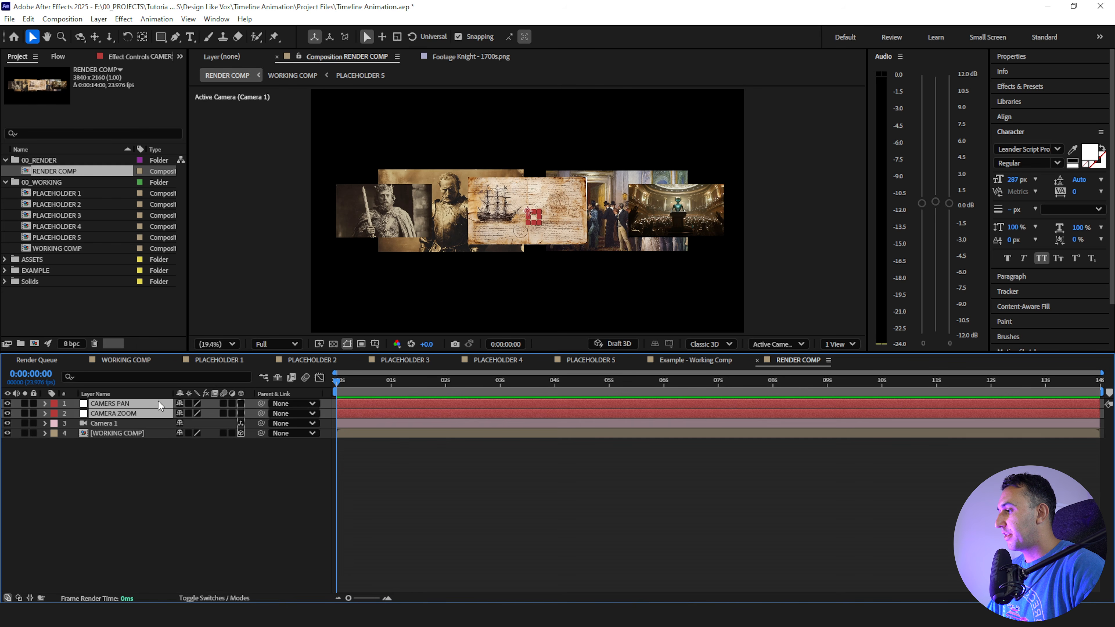
pyautogui.click(237, 404)
pyautogui.click(132, 454)
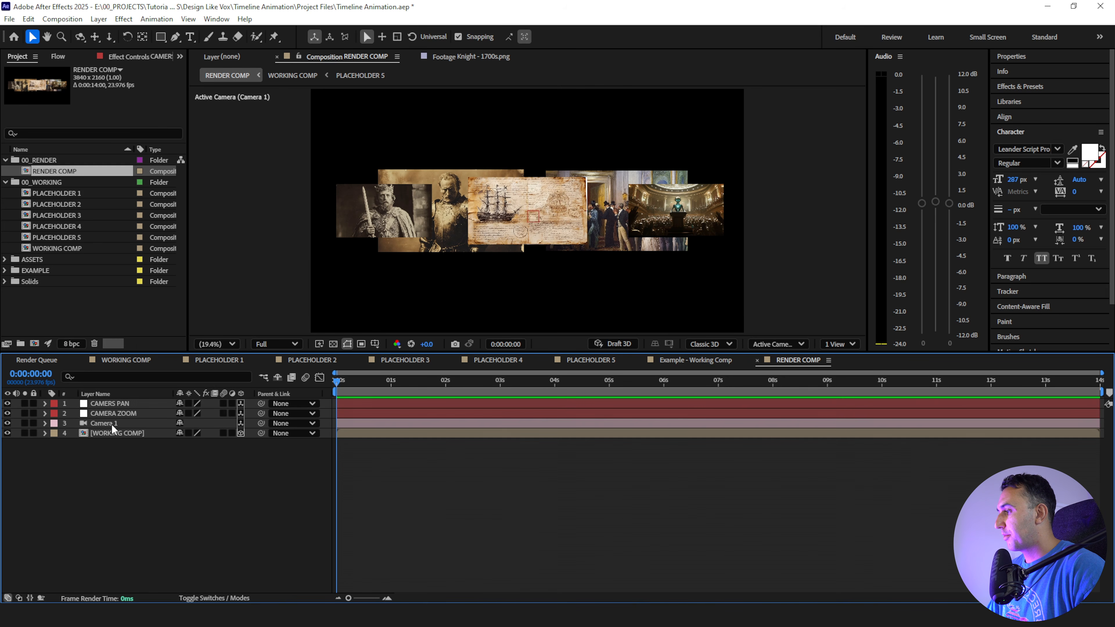
# Parent Camera 1 to the CAMERA ZOOM null and CAMERA ZOOM to the CAMERS PAN null
pyautogui.click(111, 423)
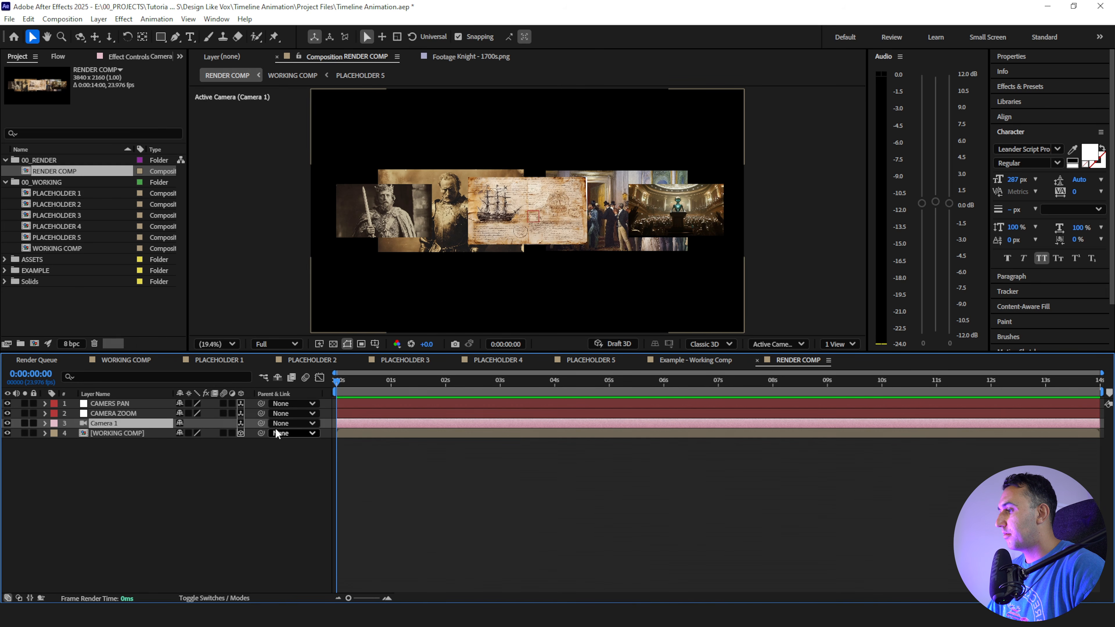
pyautogui.moveTo(261, 422); pyautogui.dragTo(135, 411)
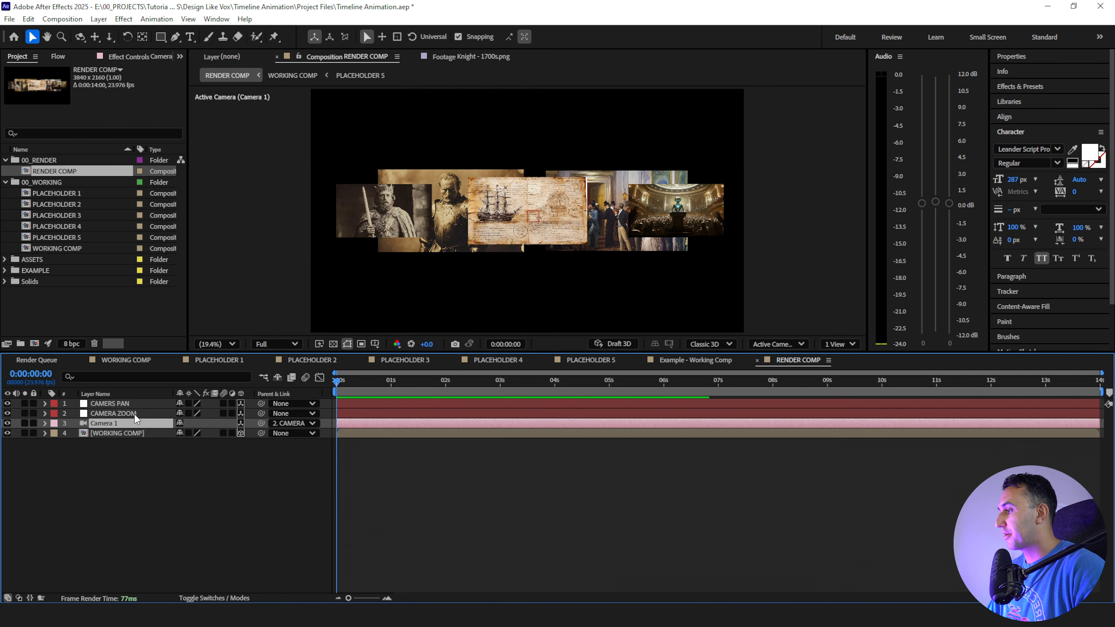
pyautogui.click(135, 414)
pyautogui.moveTo(260, 413); pyautogui.dragTo(129, 402)
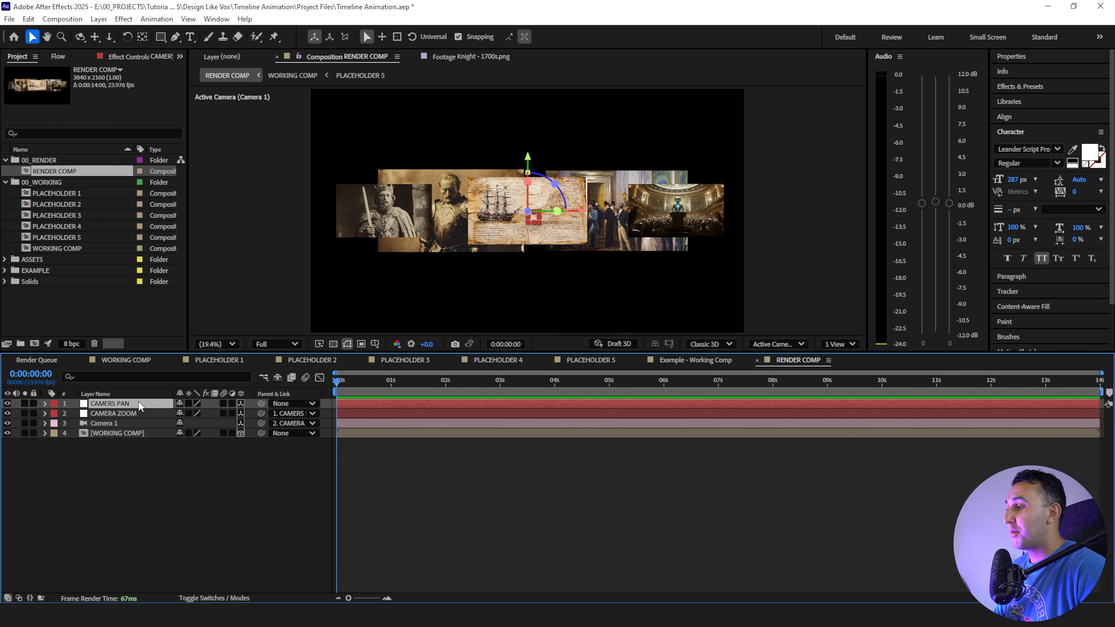
pyautogui.click(139, 413)
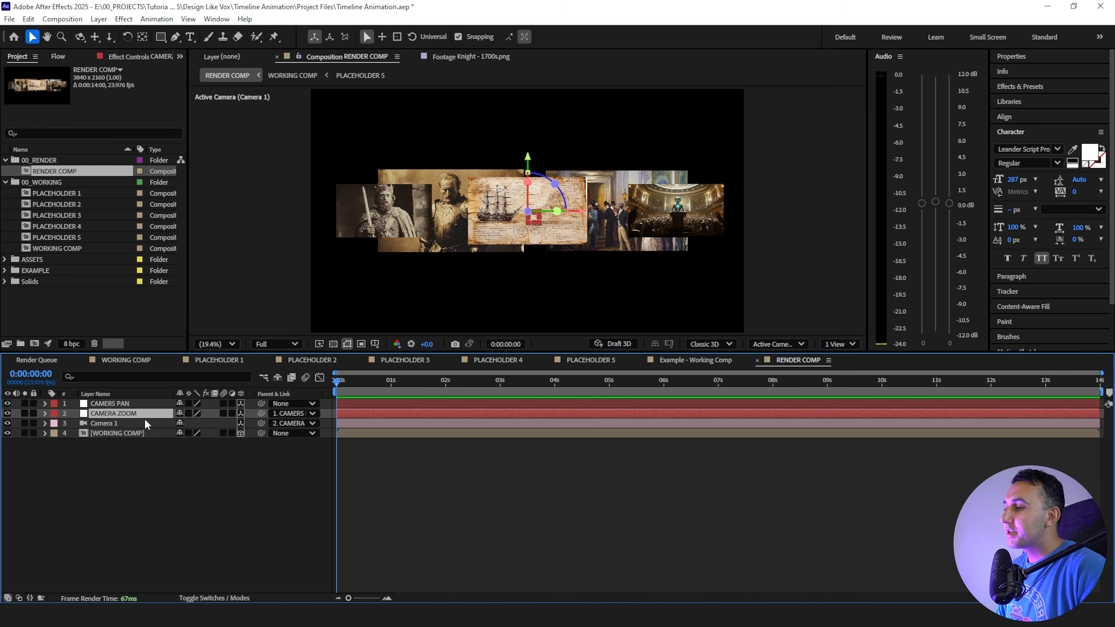
pyautogui.click(139, 425)
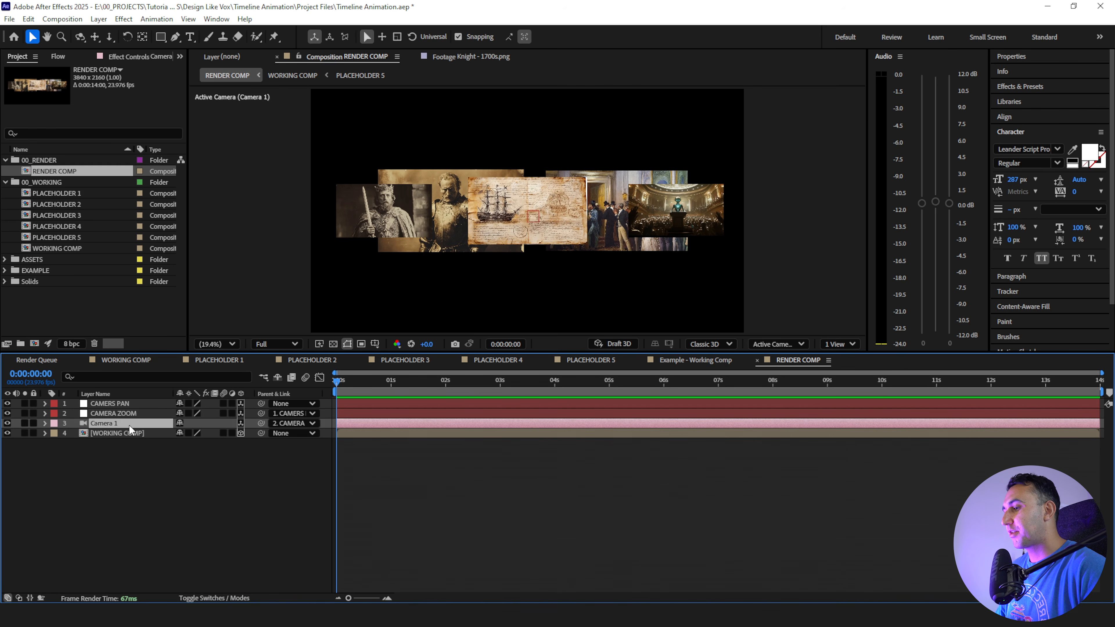
# Enable collapse transformations on the WORKING COMP layer so the camera uses its nested 3D depth
pyautogui.click(183, 465)
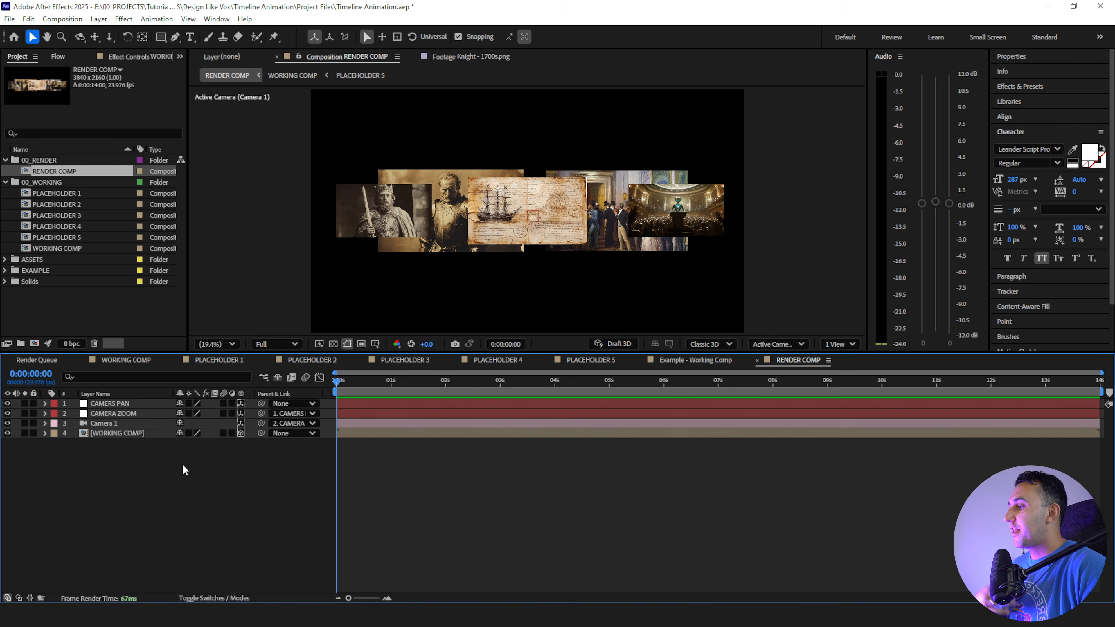
pyautogui.click(188, 433)
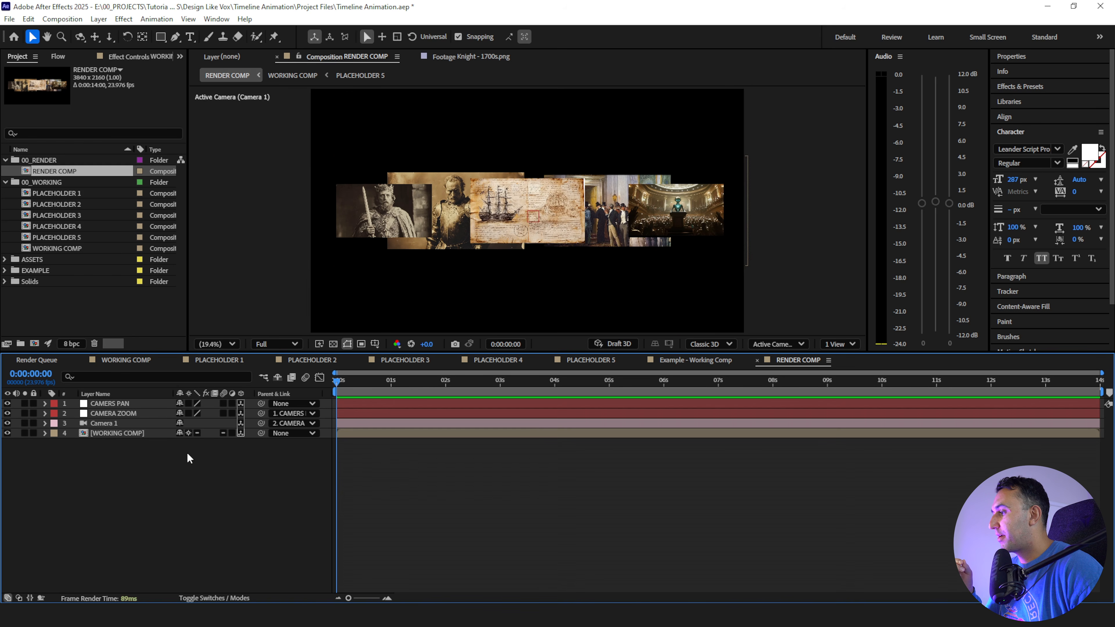
pyautogui.click(132, 440)
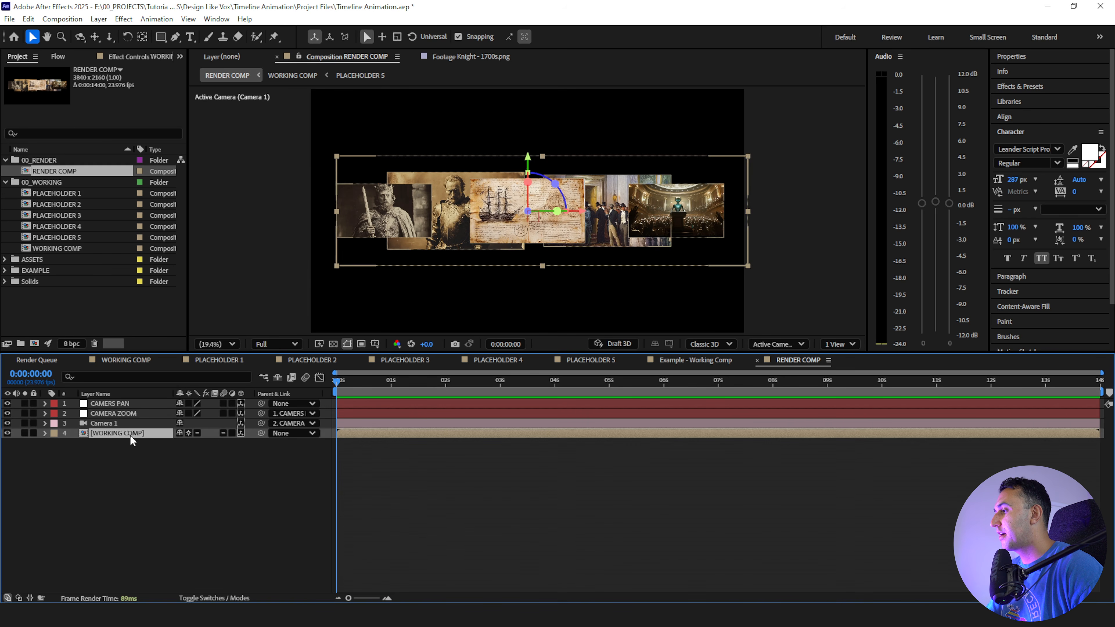
pyautogui.click(200, 447)
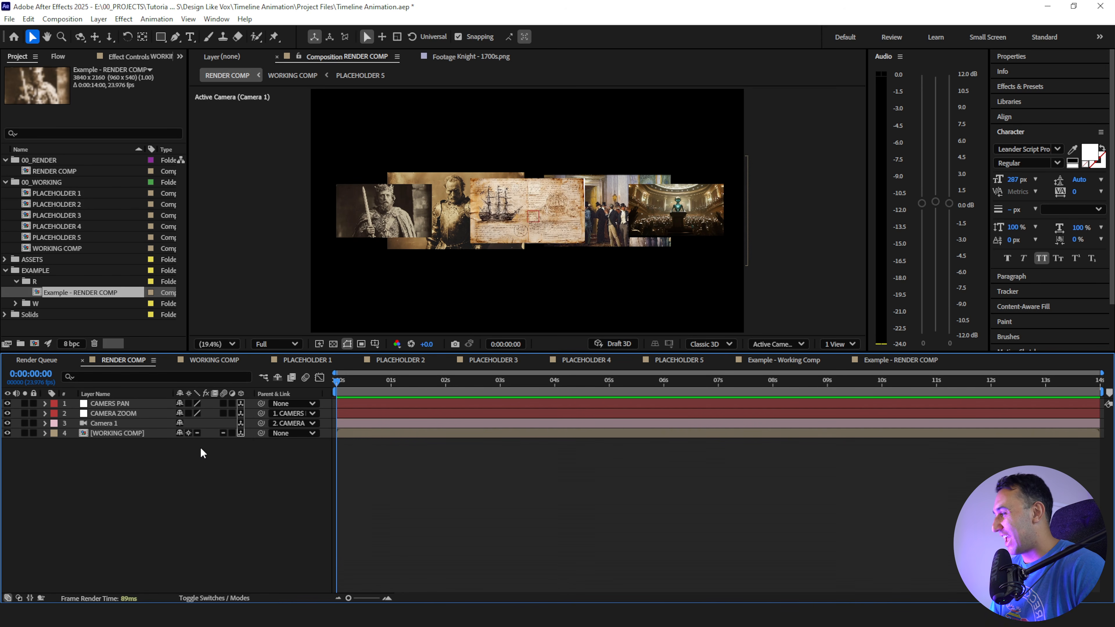
# Move CAMERA ZOOM to about X -1264 and Z 2902 so the king image nearly fills the frame
pyautogui.click(136, 415)
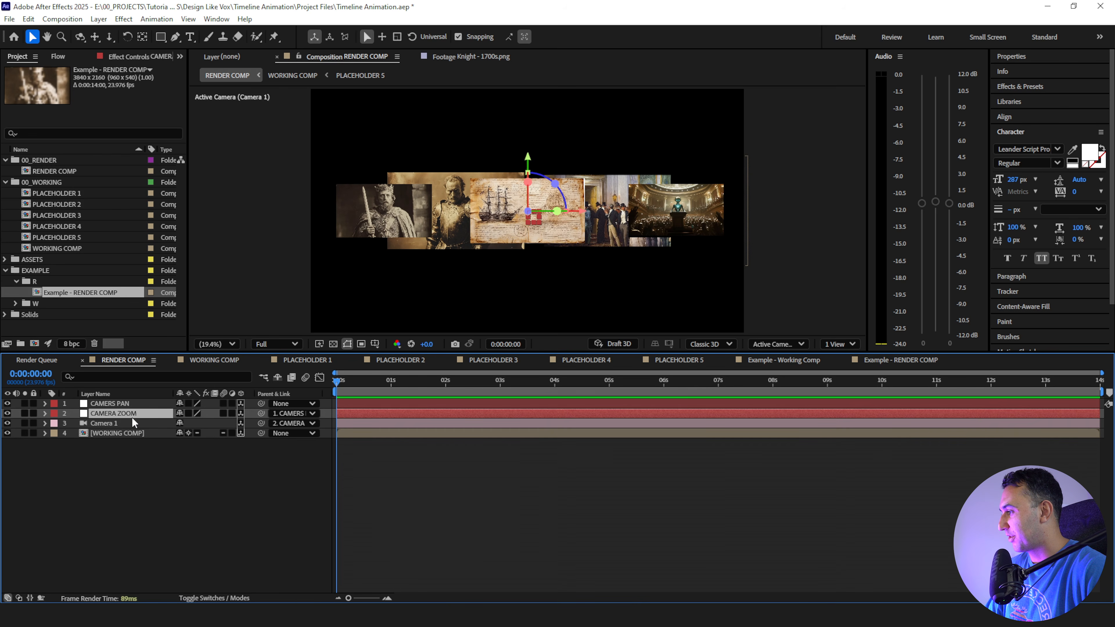
pyautogui.press('p')
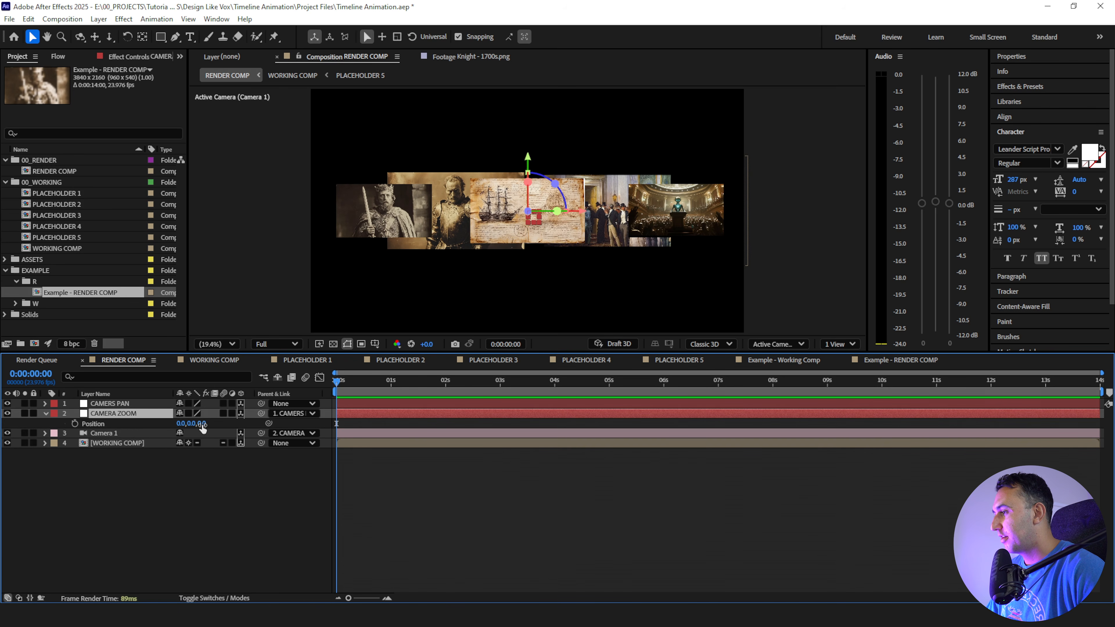
pyautogui.moveTo(201, 424); pyautogui.dragTo(817, 412)
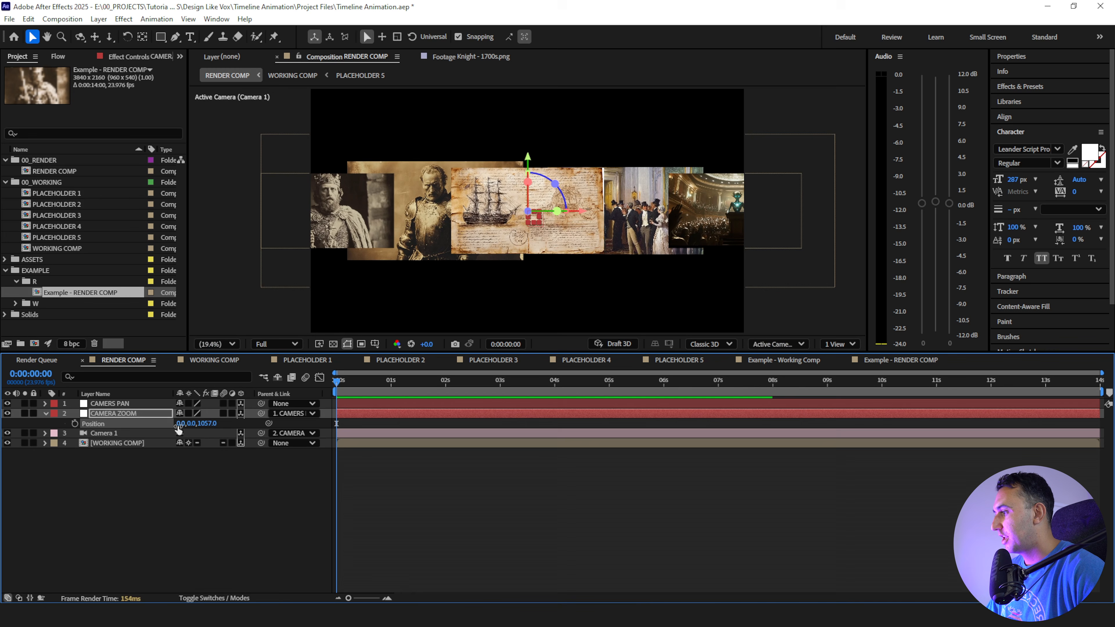
pyautogui.moveTo(180, 423); pyautogui.dragTo(2, 433)
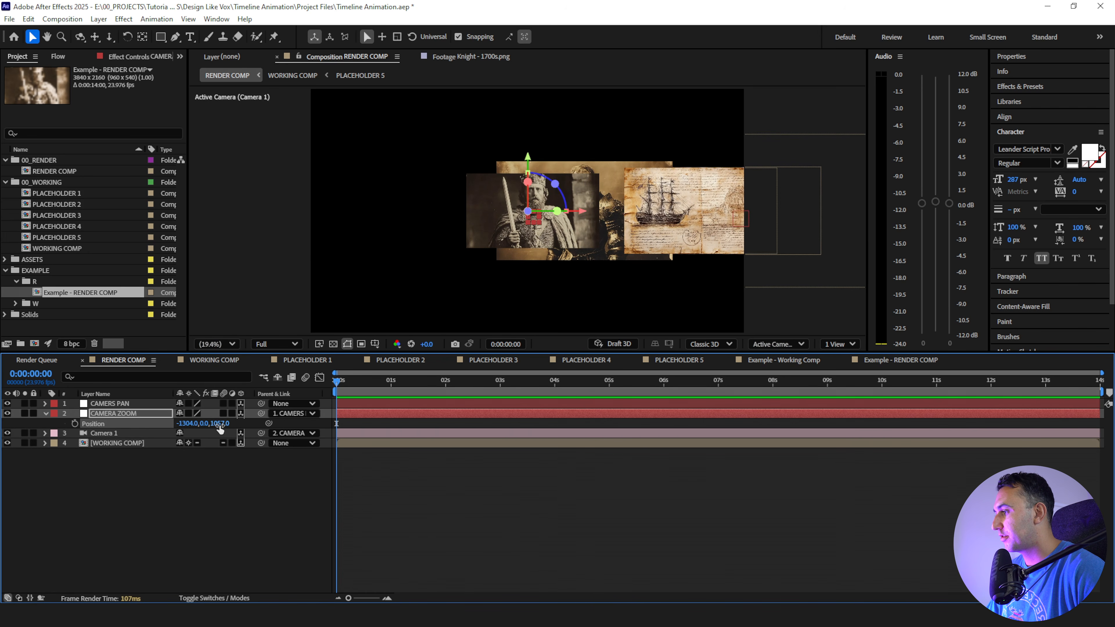
pyautogui.moveTo(218, 425)
pyautogui.mouseDown()
pyautogui.moveTo(373, 419)
pyautogui.moveTo(204, 421)
pyautogui.moveTo(221, 424)
pyautogui.mouseUp()
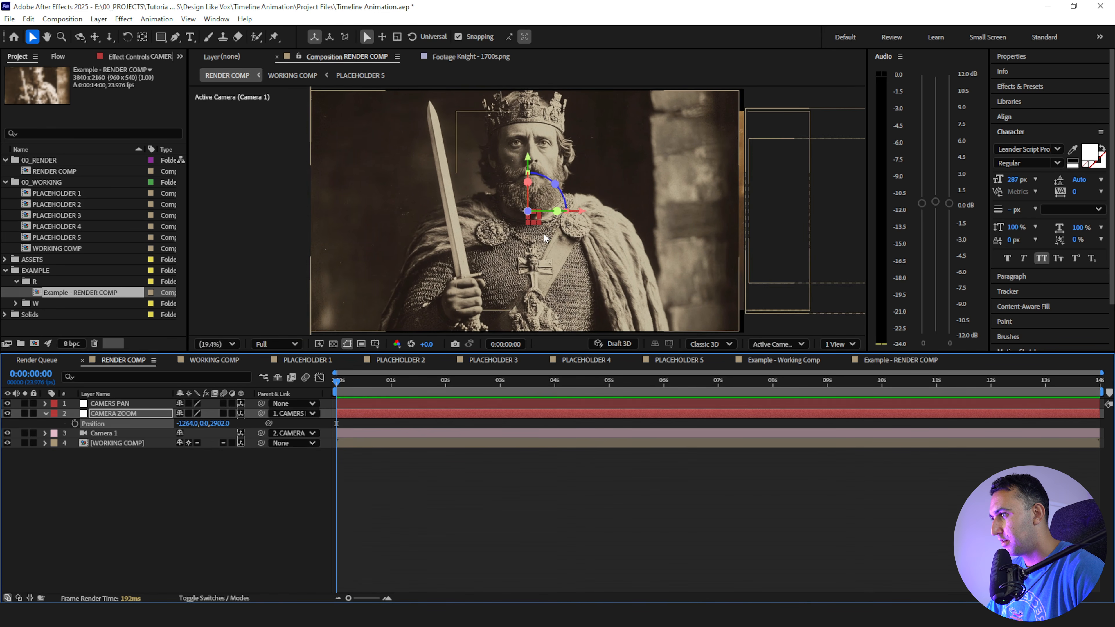
# Fine-tune the CAMERA ZOOM position to X -1269 and Z 2912 so the king image covers the whole frame
pyautogui.scroll(-2, 527, 211)
pyautogui.click(219, 423)
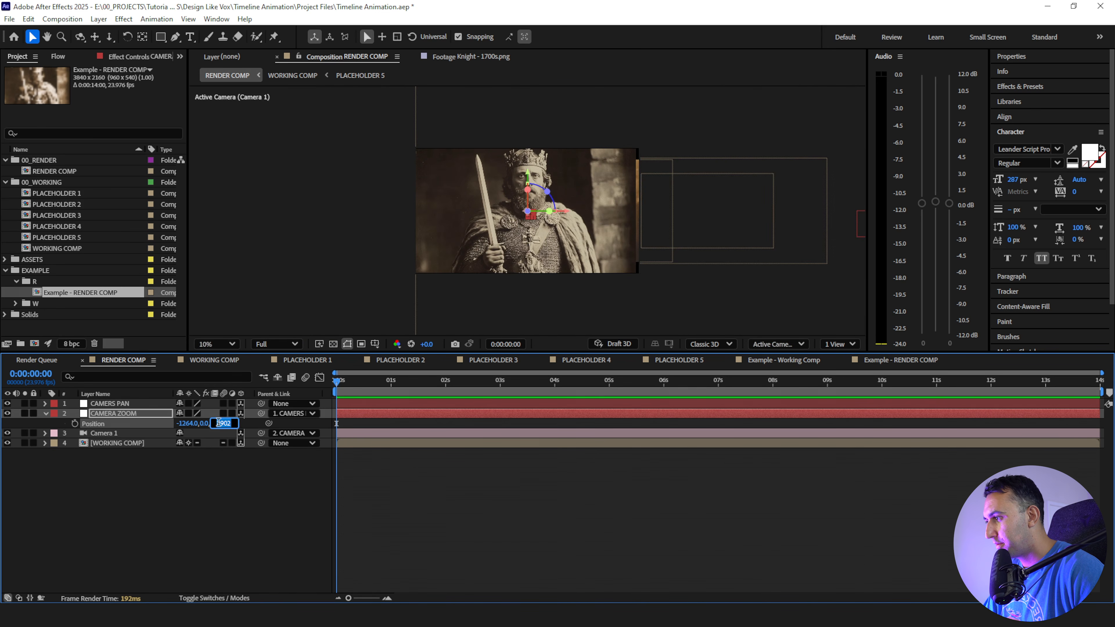
pyautogui.press('Up')
pyautogui.press('Up')
pyautogui.click(186, 424)
pyautogui.press('Down')
pyautogui.press('Down')
pyautogui.press('Down')
pyautogui.press('Down')
pyautogui.press('Down')
pyautogui.click(184, 481)
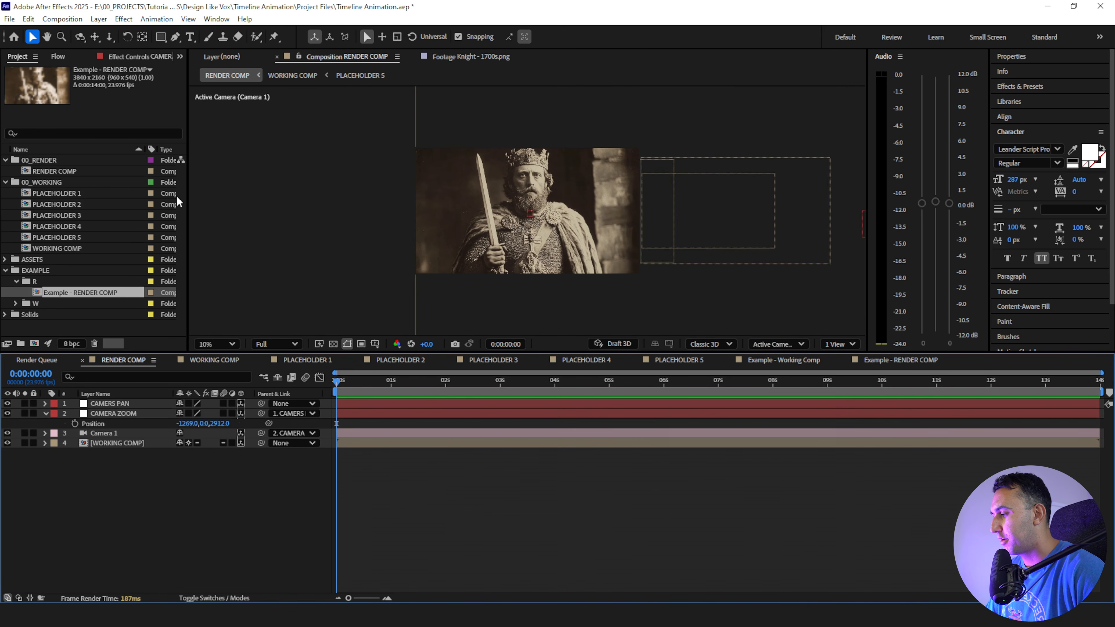
# Set the first position keyframe for CAMERA ZOOM at 0:00:00:12
pyautogui.click(387, 598)
pyautogui.click(386, 598)
pyautogui.click(386, 598)
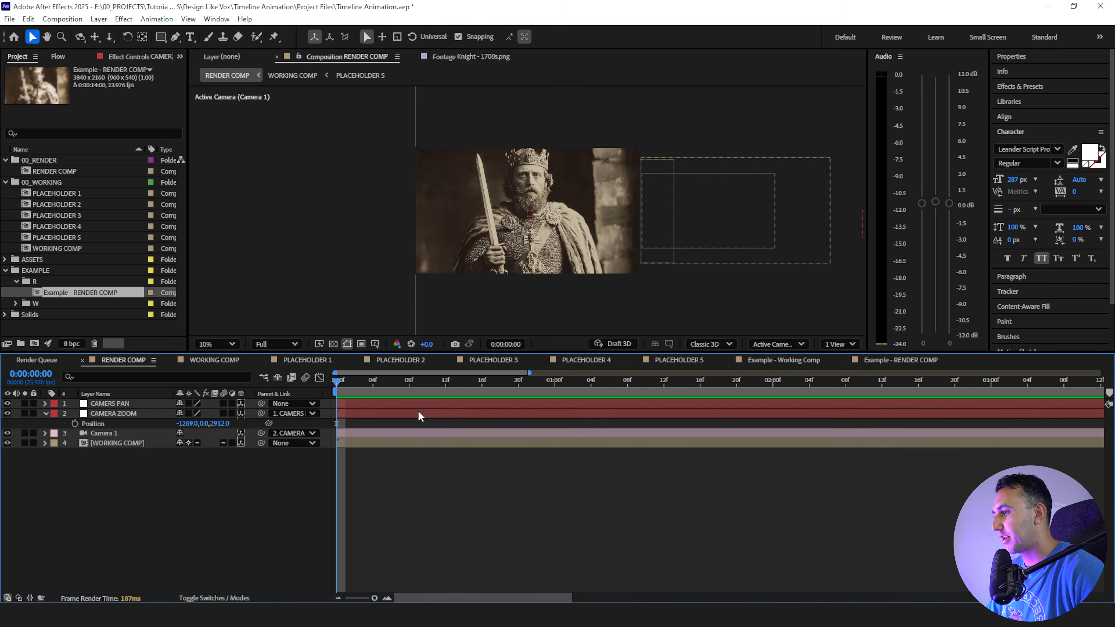
pyautogui.click(444, 380)
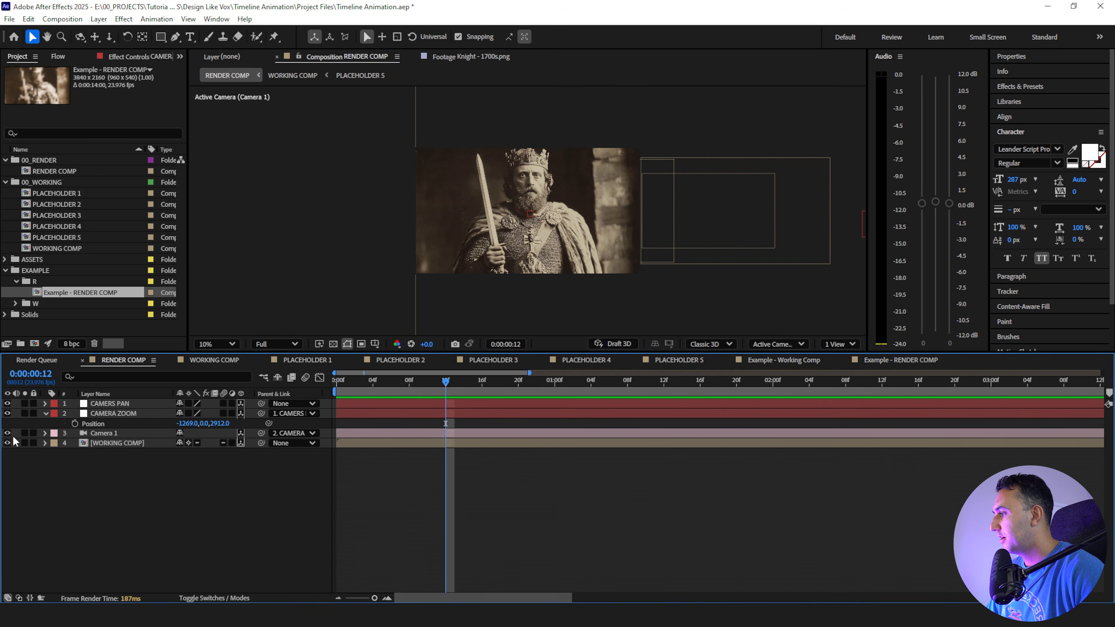
pyautogui.click(74, 422)
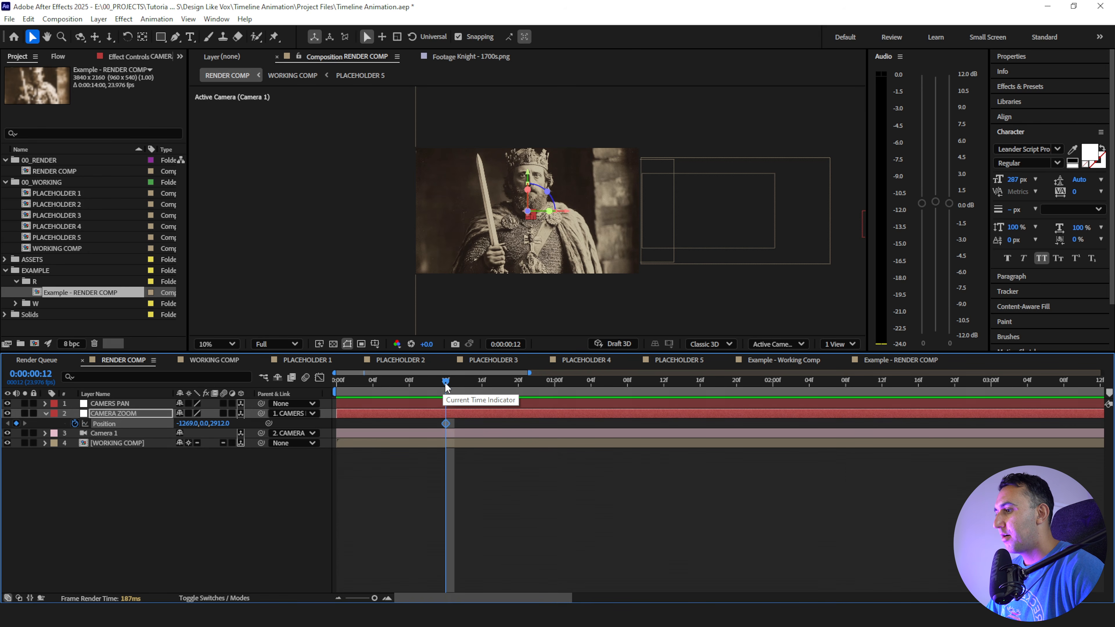
# At 0:00:02:00, keyframe the CAMERA ZOOM Z position at 2501 and scrub through the zoom-out to preview it
pyautogui.moveTo(449, 381); pyautogui.dragTo(773, 407)
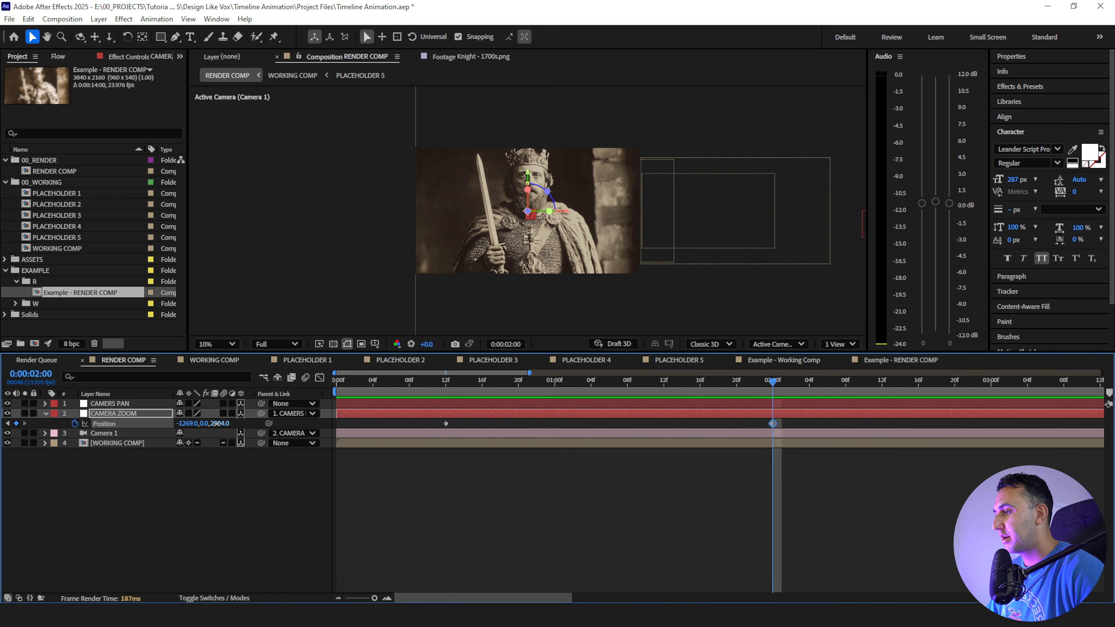
pyautogui.moveTo(220, 423); pyautogui.dragTo(2, 434)
pyautogui.click(118, 452)
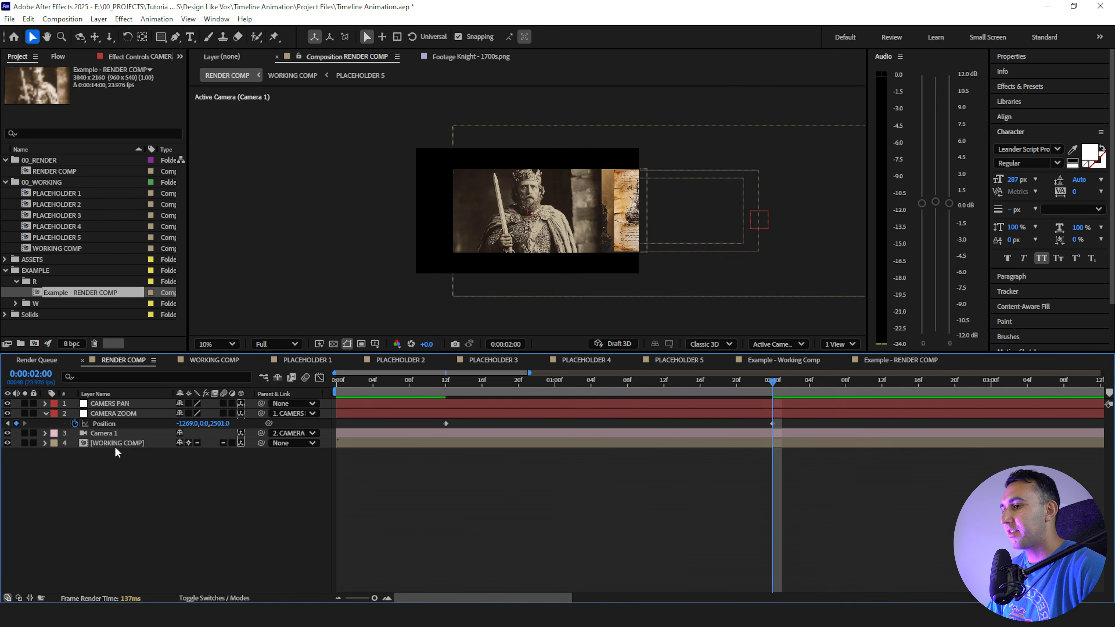
pyautogui.moveTo(400, 390); pyautogui.dragTo(778, 400)
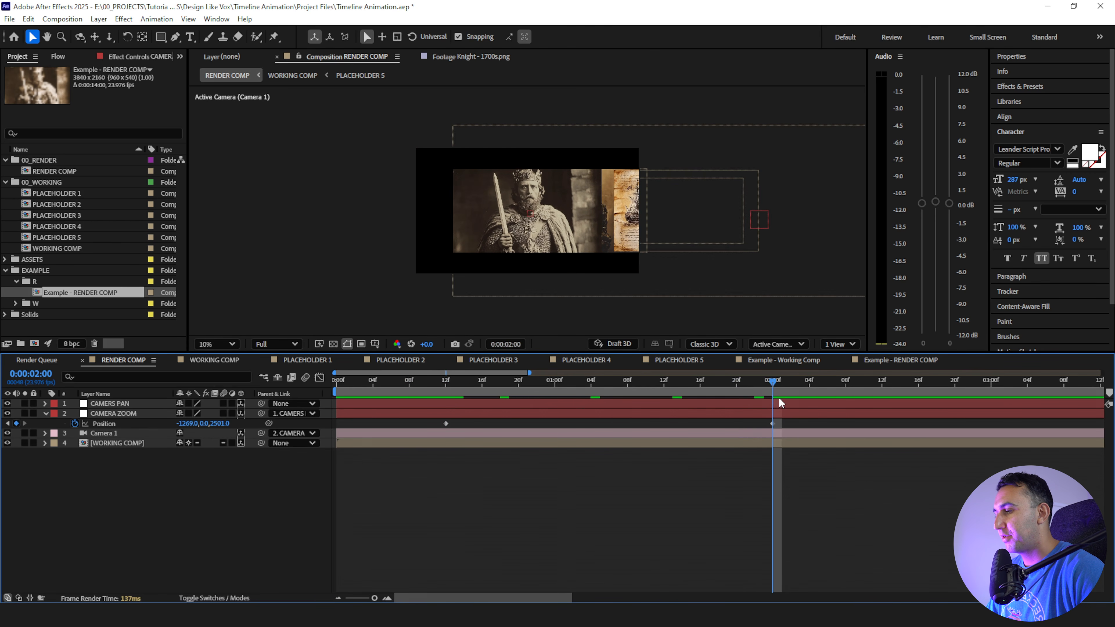
# At 0:00:02:00, set the CAMERA ZOOM Z position to 2387 and add the first position keyframe for CAMERS PAN
pyautogui.moveTo(221, 426); pyautogui.dragTo(168, 437)
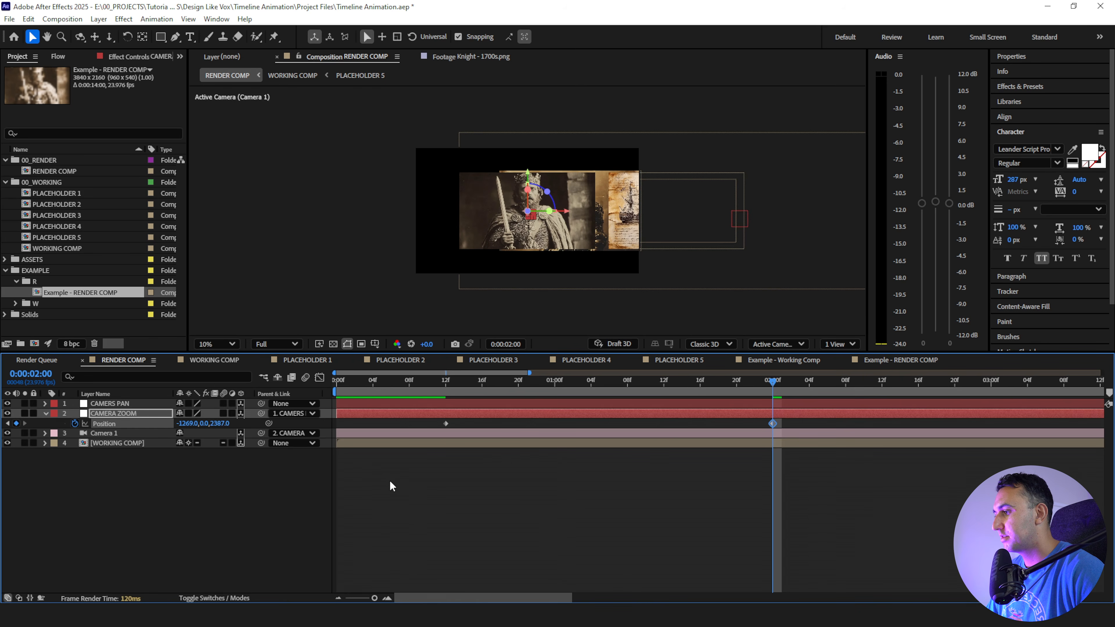
pyautogui.click(391, 481)
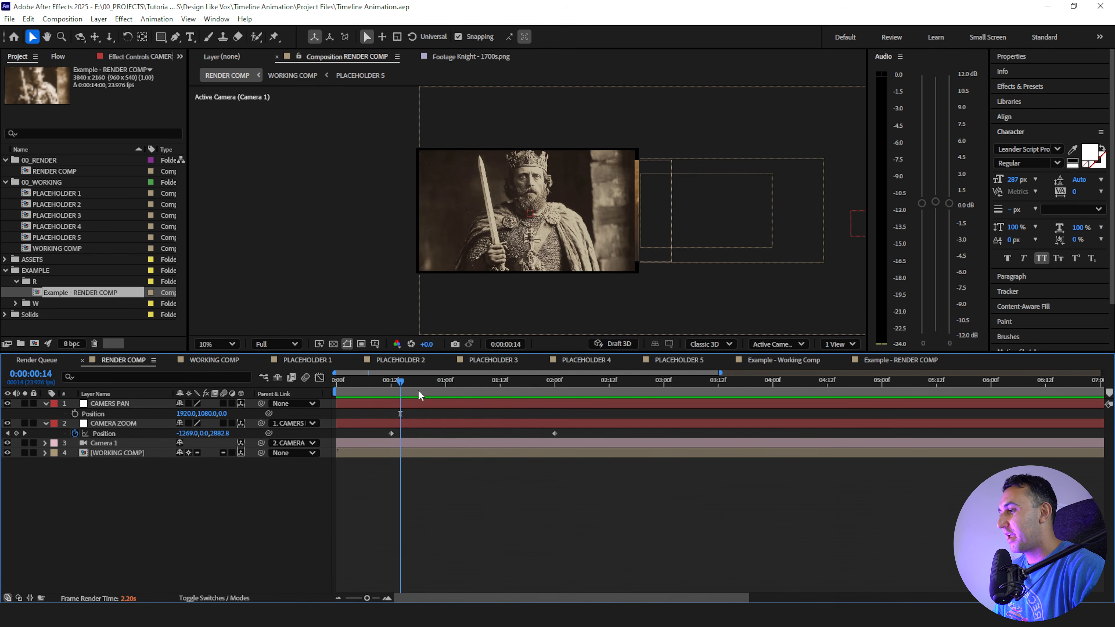
pyautogui.moveTo(418, 391); pyautogui.dragTo(554, 413)
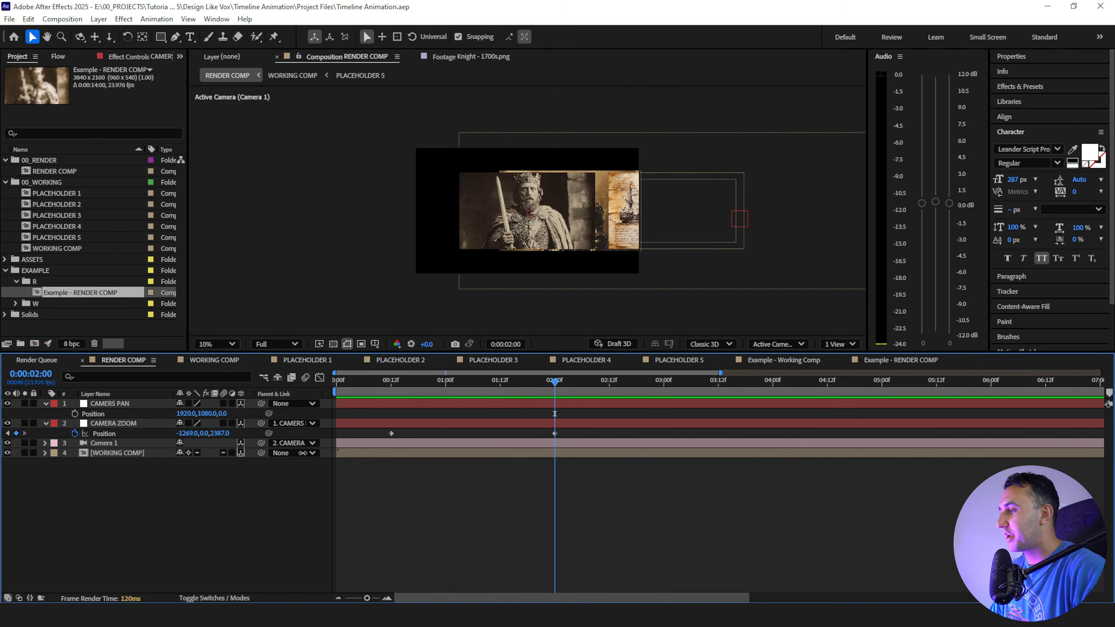
pyautogui.click(74, 413)
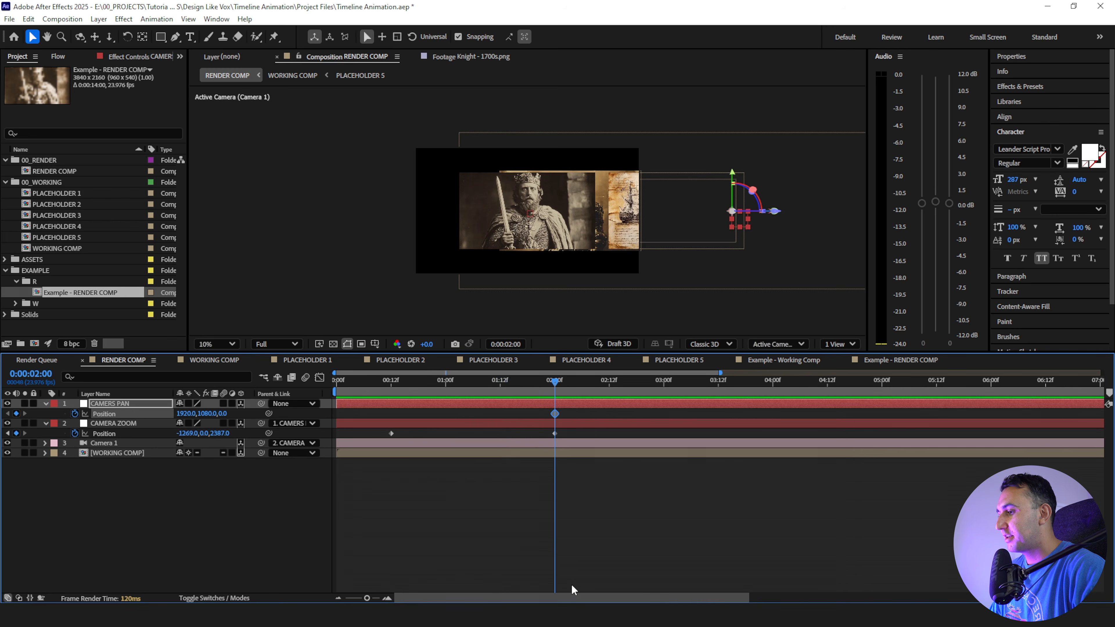
# At 0:00:06:00, keyframe the CAMERS PAN X position at 4545 so the camera pans across to the final image
pyautogui.moveTo(572, 599); pyautogui.dragTo(607, 551)
pyautogui.moveTo(657, 381); pyautogui.dragTo(914, 389)
pyautogui.moveTo(914, 388); pyautogui.dragTo(916, 389)
pyautogui.click(86, 485)
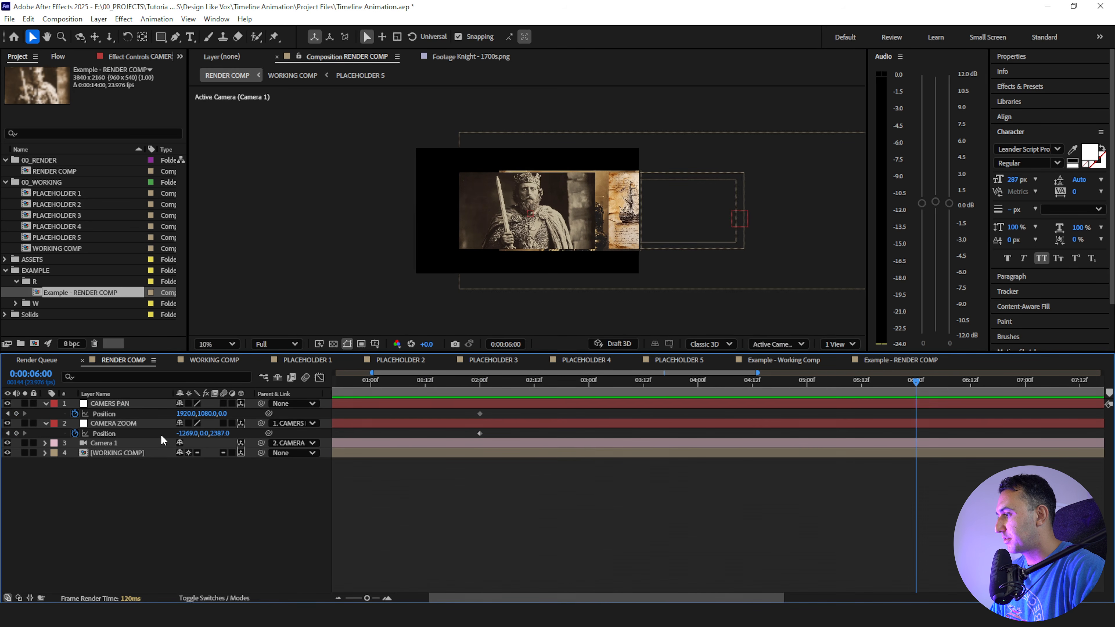
pyautogui.moveTo(188, 413); pyautogui.dragTo(1110, 446)
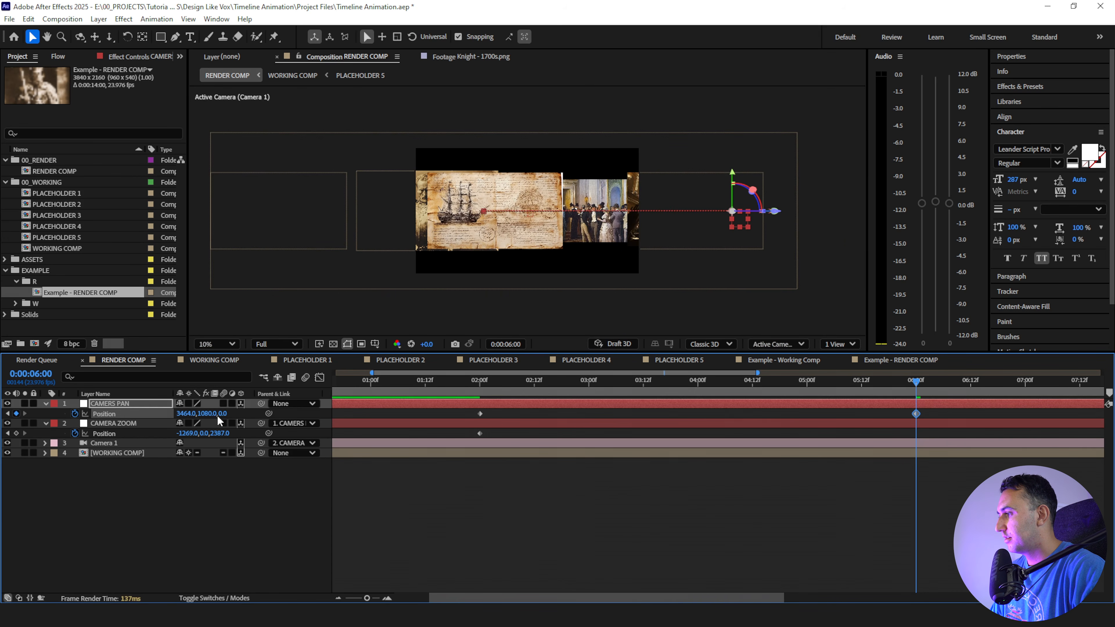
pyautogui.moveTo(189, 415); pyautogui.dragTo(849, 450)
# Hold the CAMERA ZOOM position with a keyframe at 0:00:06:00 and zoom in at 0:00:07:12 with Z about 2906 so the final image fills the frame
pyautogui.moveTo(367, 598); pyautogui.dragTo(348, 599)
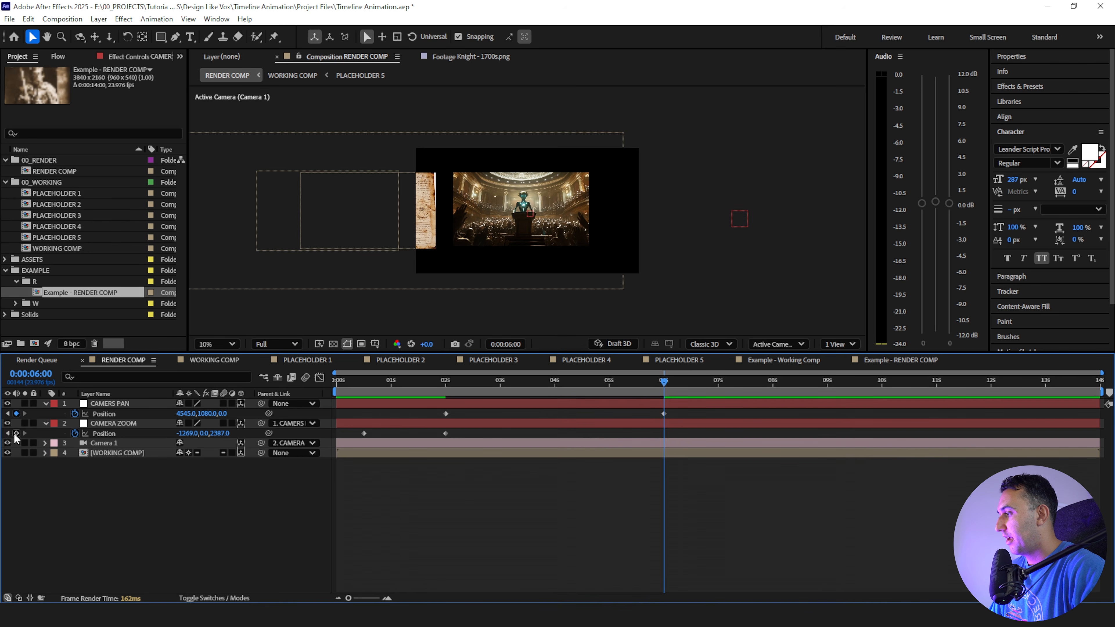
pyautogui.click(15, 433)
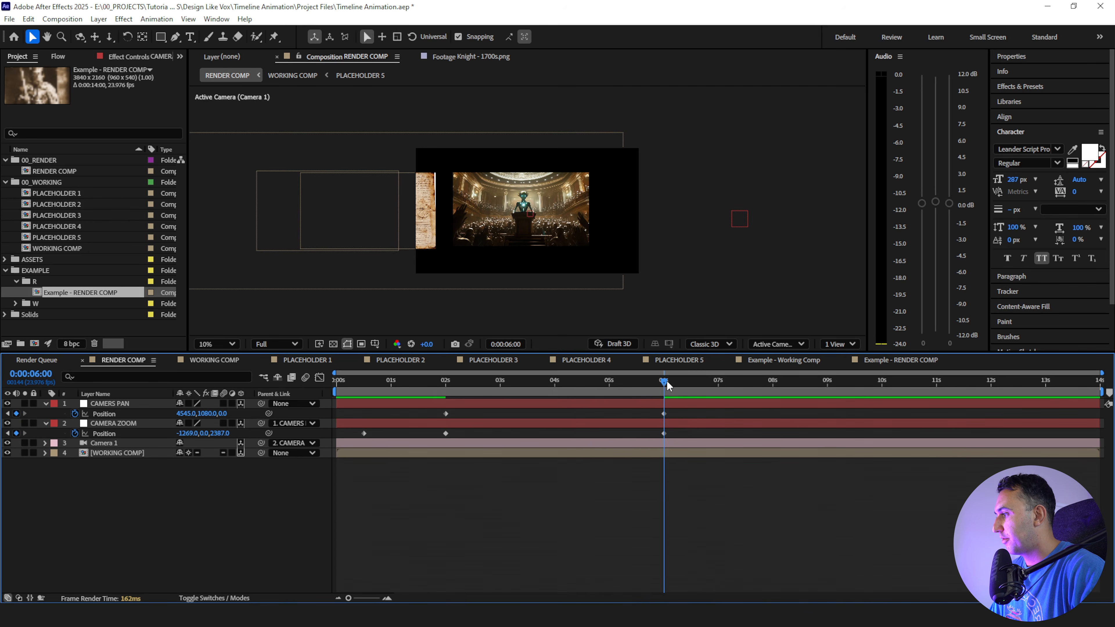
pyautogui.moveTo(666, 381); pyautogui.dragTo(748, 393)
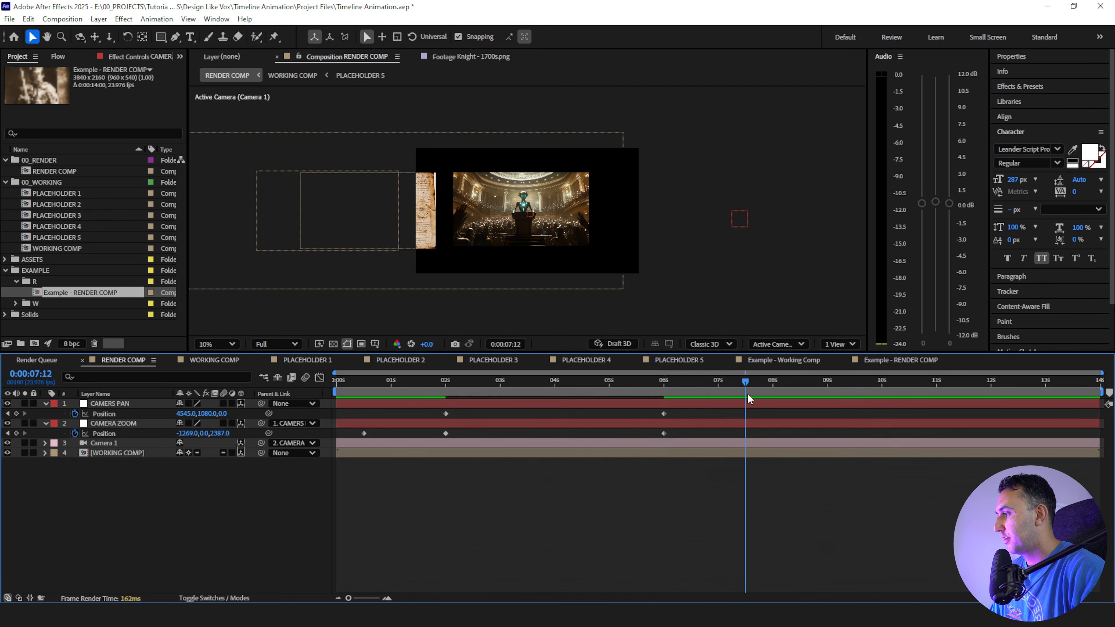
pyautogui.moveTo(220, 433); pyautogui.dragTo(476, 434)
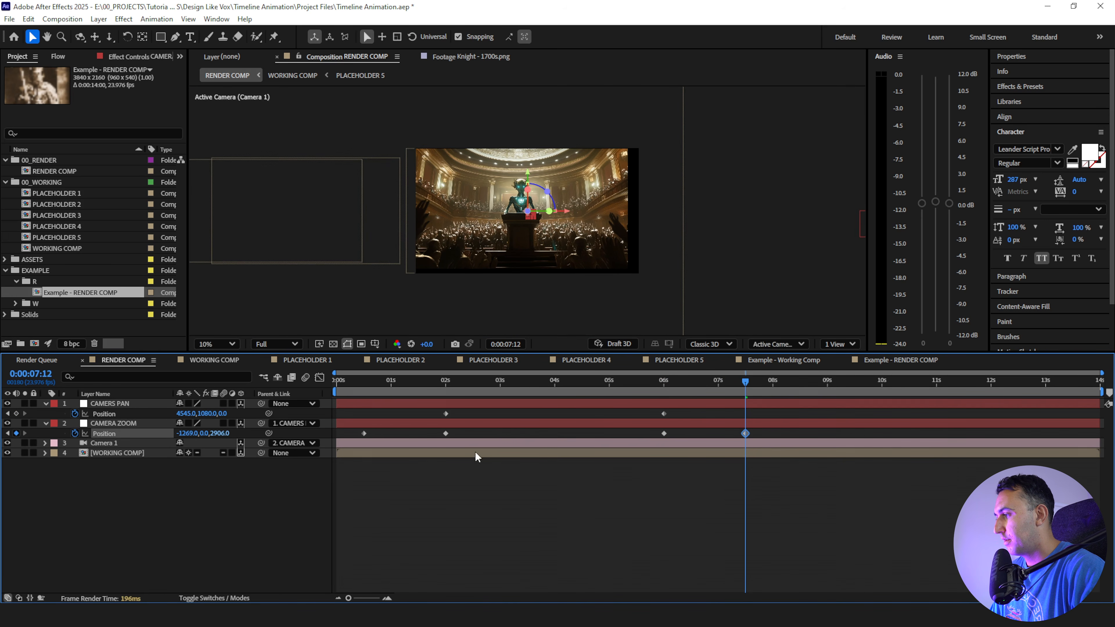
pyautogui.moveTo(187, 433); pyautogui.dragTo(171, 435)
pyautogui.click(221, 434)
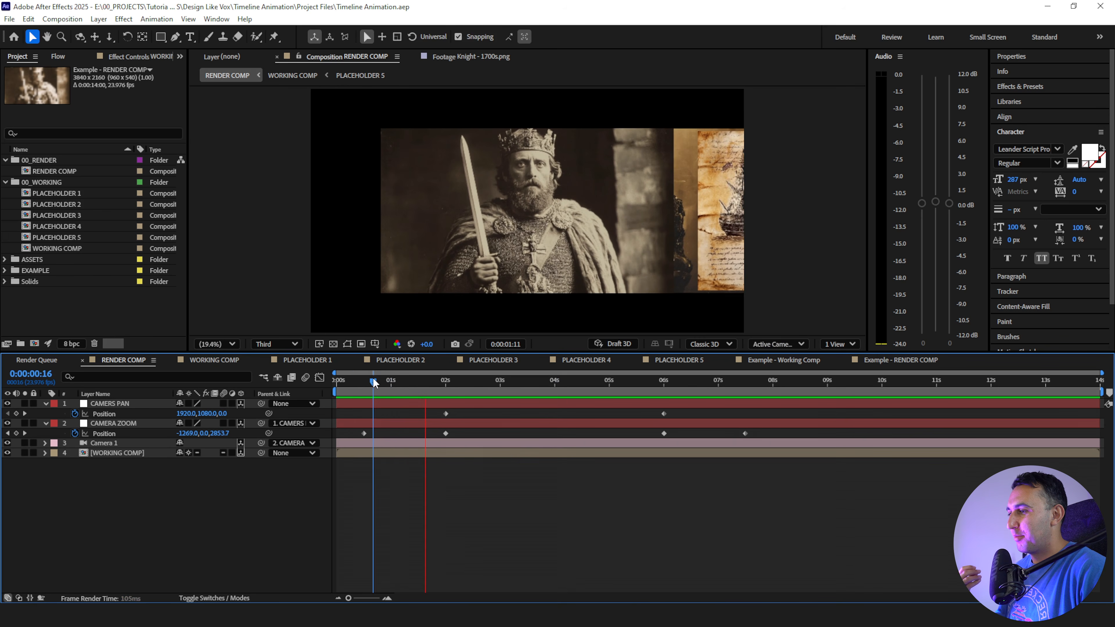
# In WORKING COMP, nudge PLACEHOLDER 4 closer to the ship document to close the gap, and preview the pan in RENDER COMP
pyautogui.moveTo(373, 382); pyautogui.dragTo(644, 398)
pyautogui.press('space')
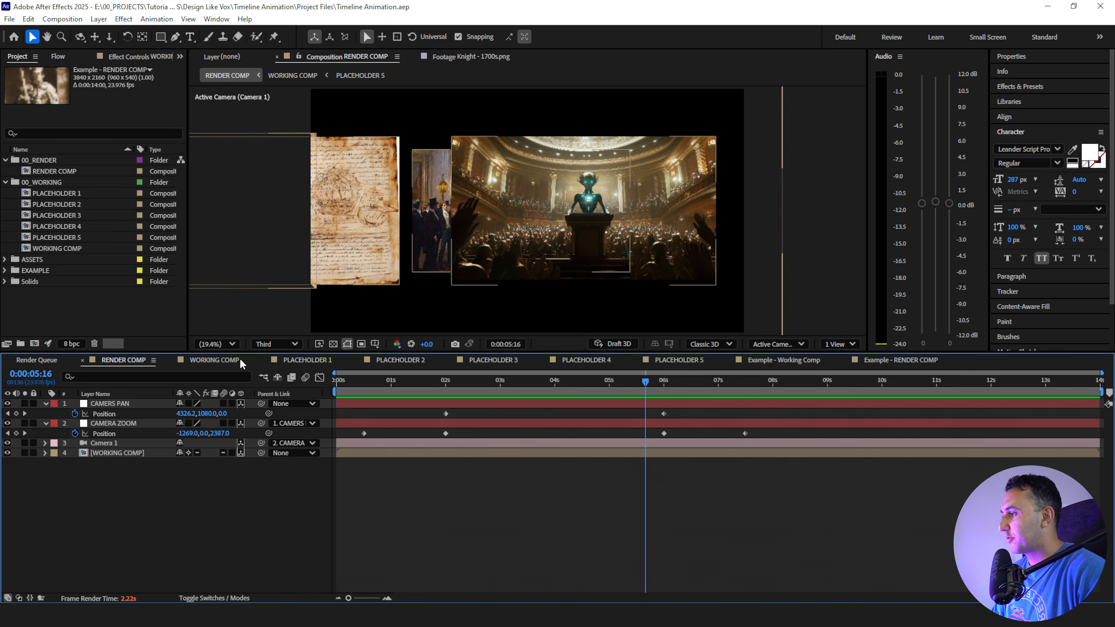
pyautogui.doubleClick(109, 453)
pyautogui.click(119, 434)
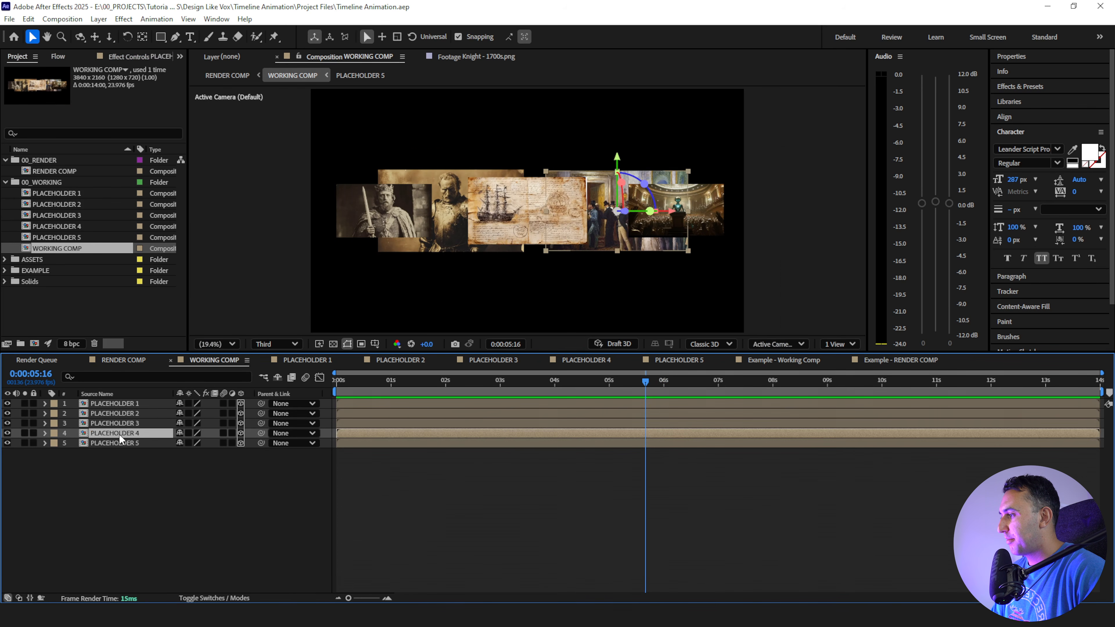
pyautogui.press('Return')
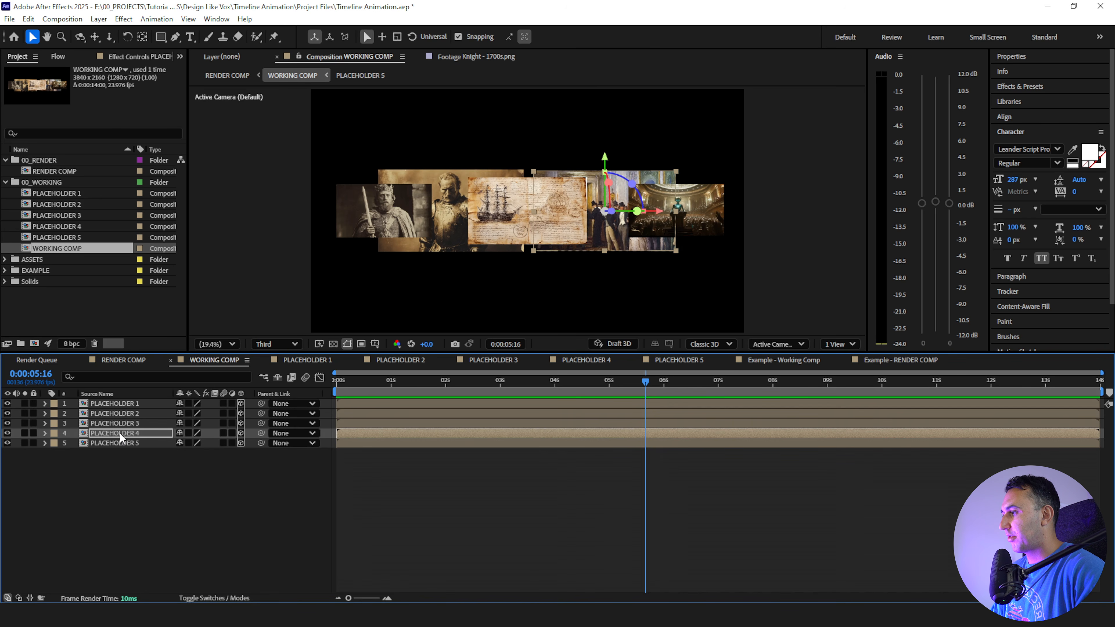
pyautogui.click(115, 361)
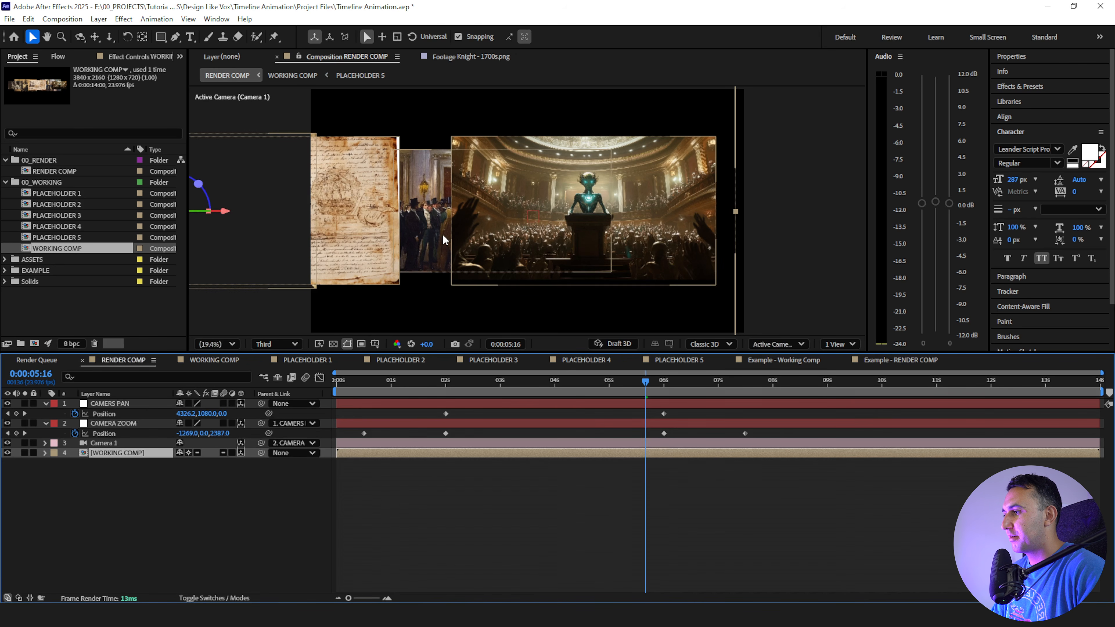
pyautogui.moveTo(665, 385); pyautogui.dragTo(371, 379)
pyautogui.press('space')
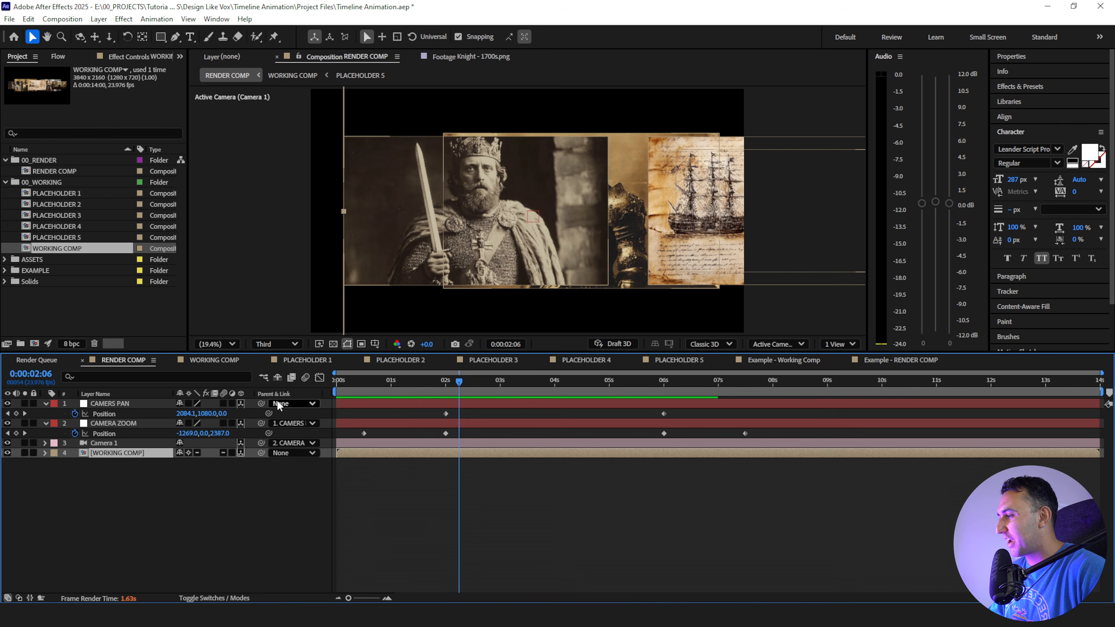
# Apply Easy Ease to both CAMERS PAN position keyframes
pyautogui.click(108, 415)
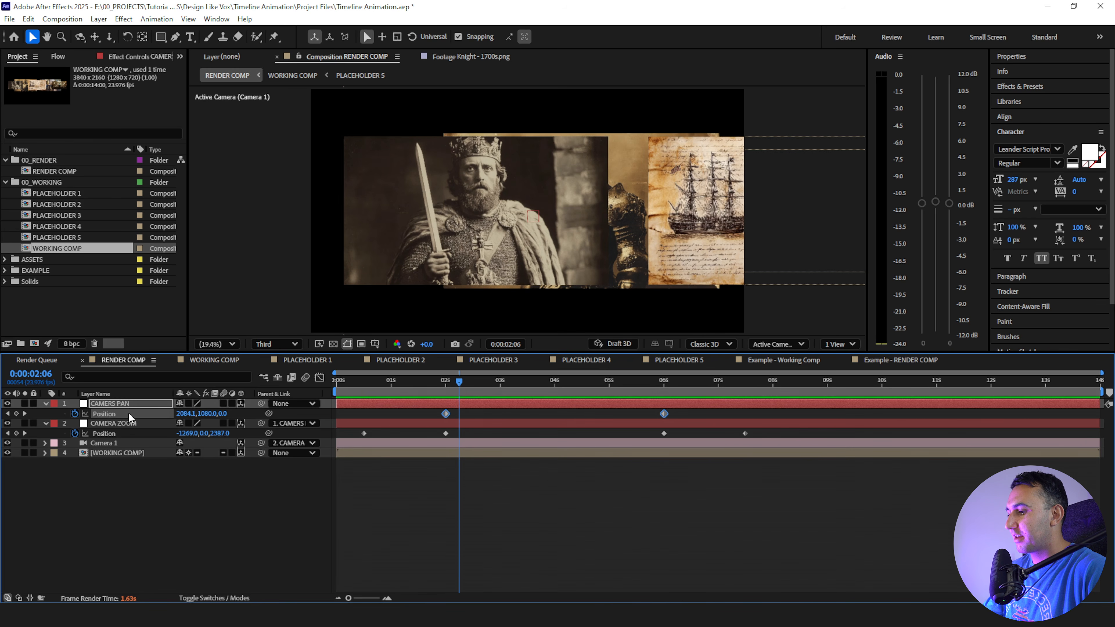
pyautogui.press('F9')
pyautogui.click(575, 514)
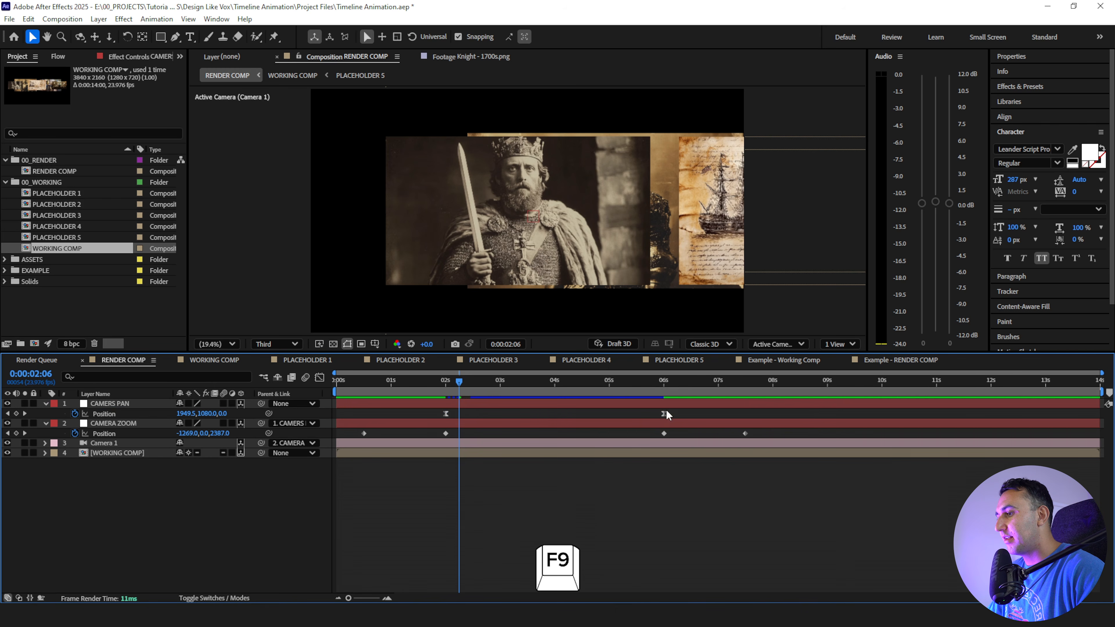
# Reshape the CAMERS PAN speed graph so the speed peaks near 3 seconds and tapers off gradually, and preview the motion
pyautogui.click(661, 387)
pyautogui.click(104, 416)
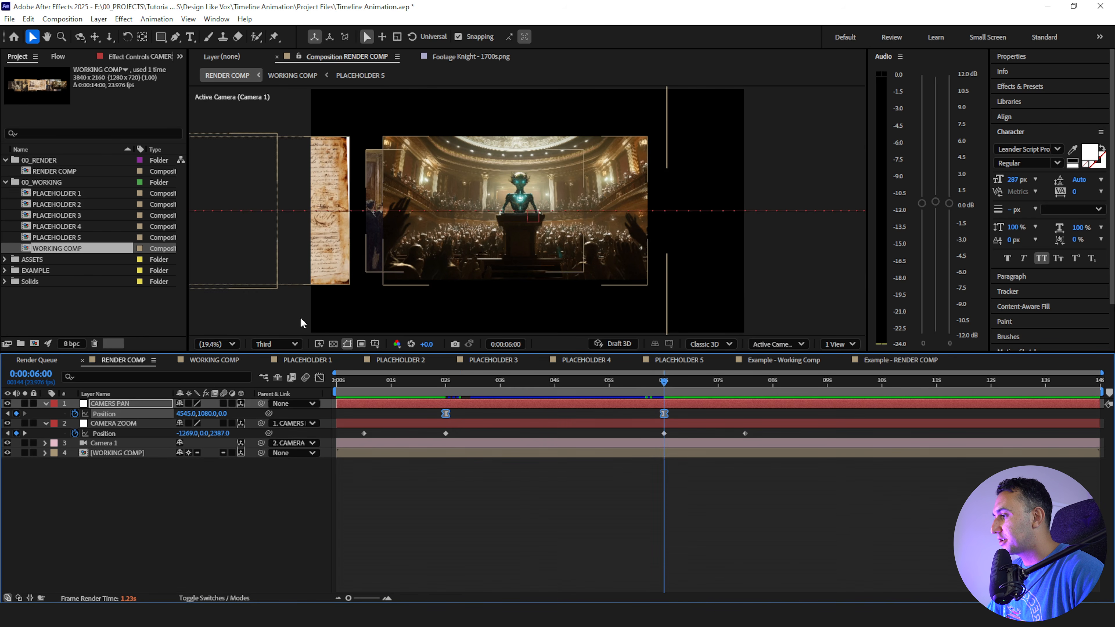
pyautogui.click(319, 378)
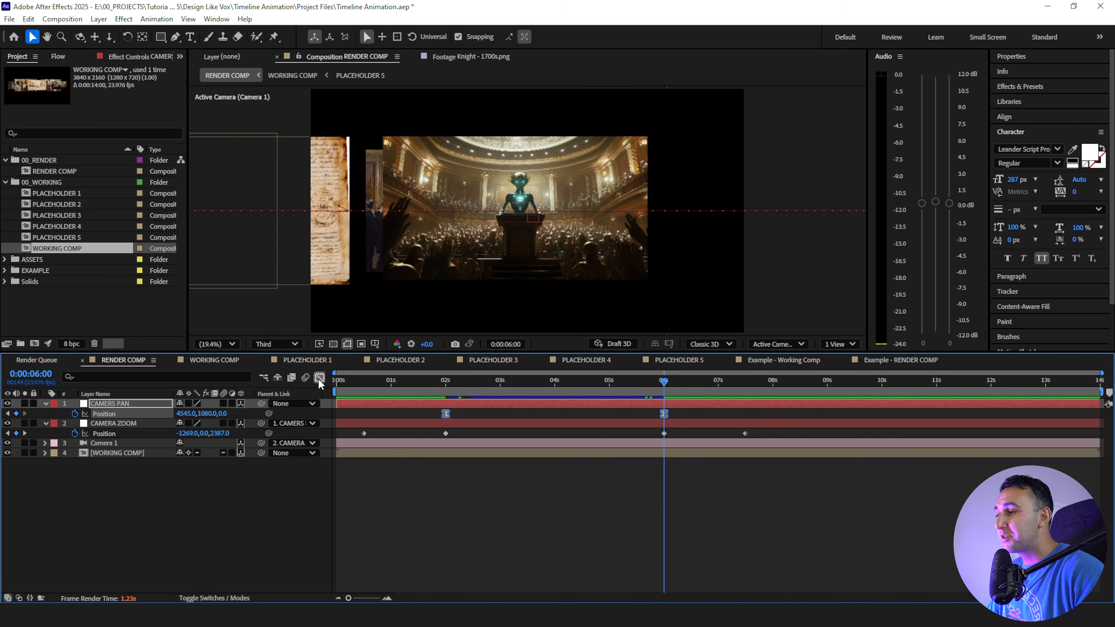
pyautogui.moveTo(656, 553); pyautogui.dragTo(567, 564)
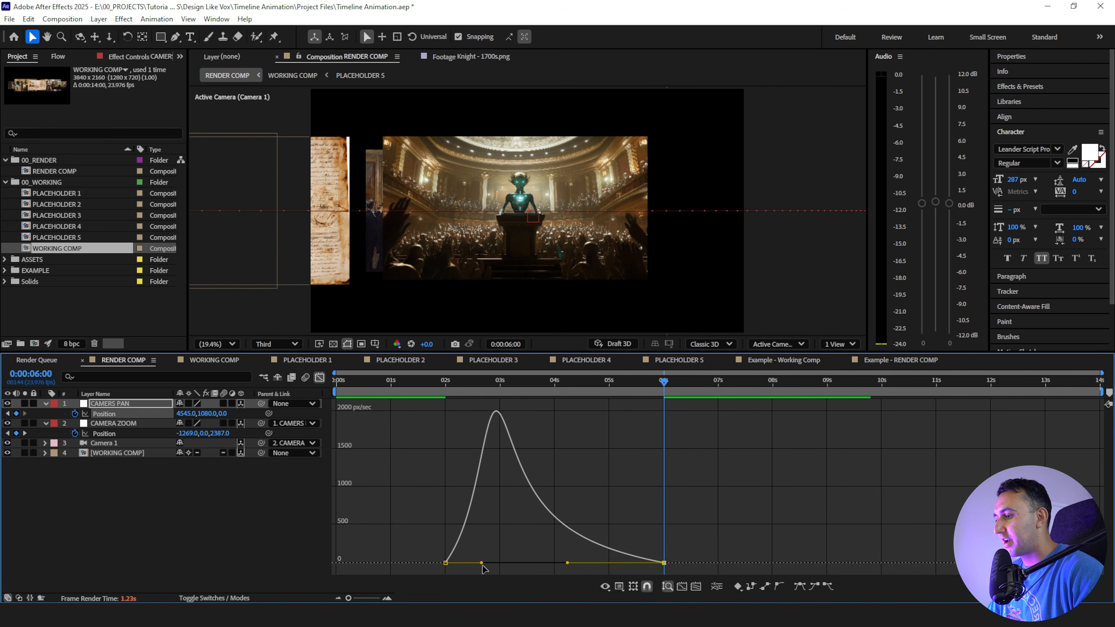
pyautogui.moveTo(481, 564); pyautogui.dragTo(488, 566)
pyautogui.click(423, 385)
pyautogui.press('space')
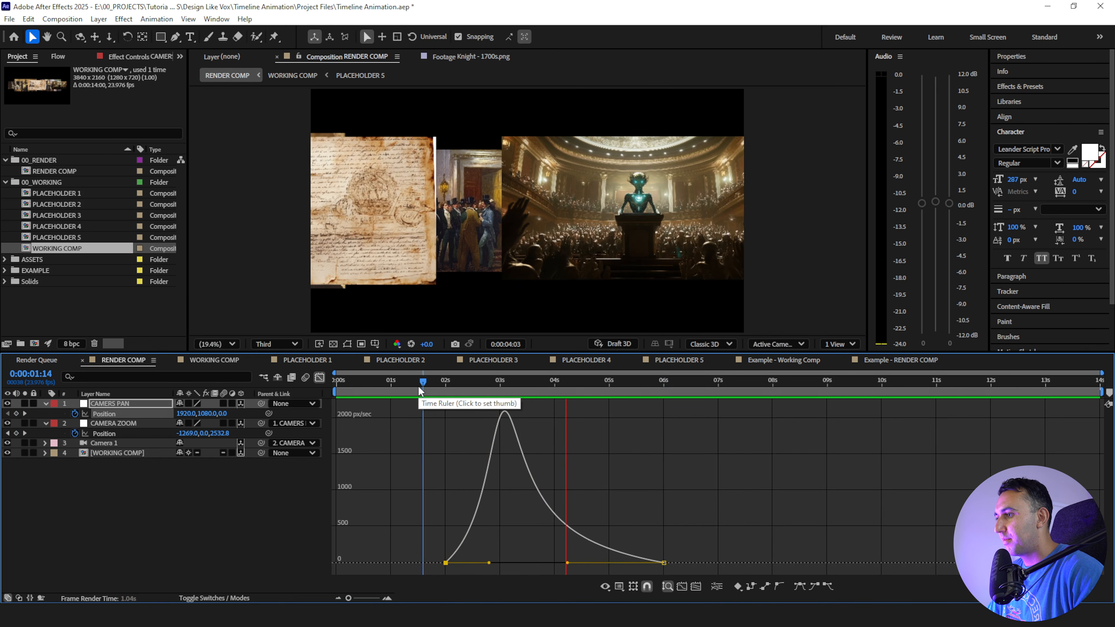
pyautogui.press('space')
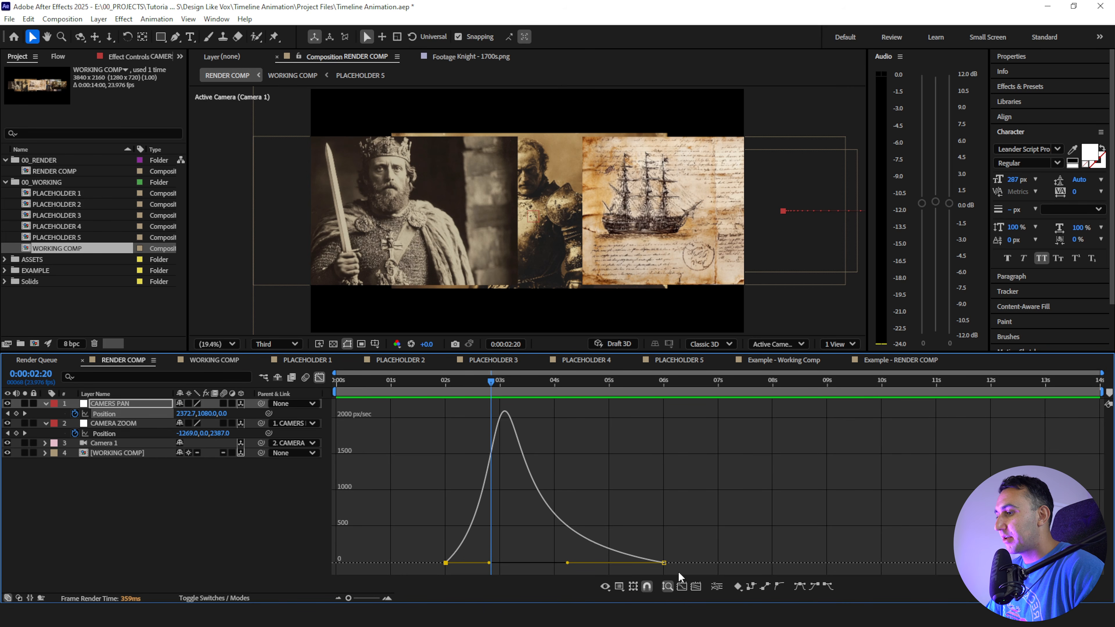
pyautogui.click(319, 378)
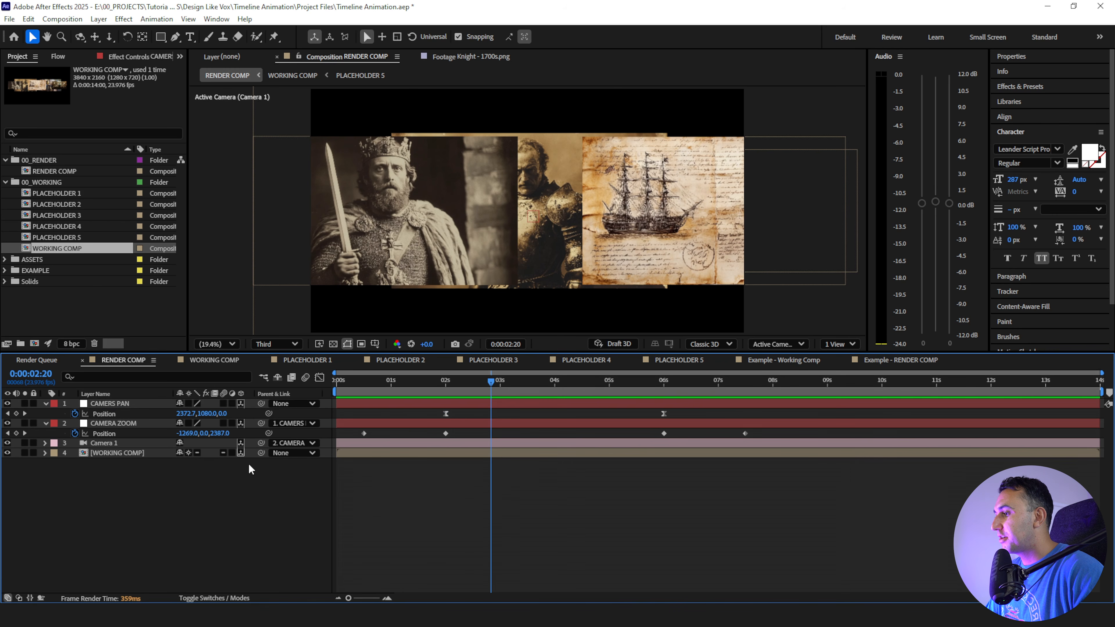
# Read the CAMERS PAN position easing into the Flow extension as the curve 0.40, 0.00, 0.12, 1.00
pyautogui.click(450, 380)
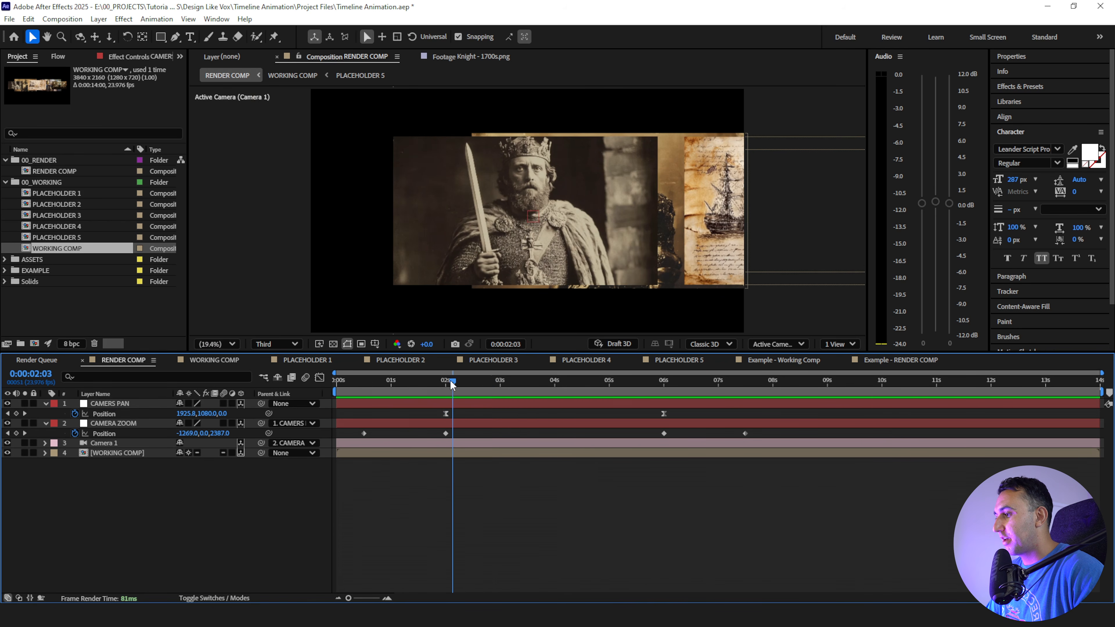
pyautogui.click(60, 56)
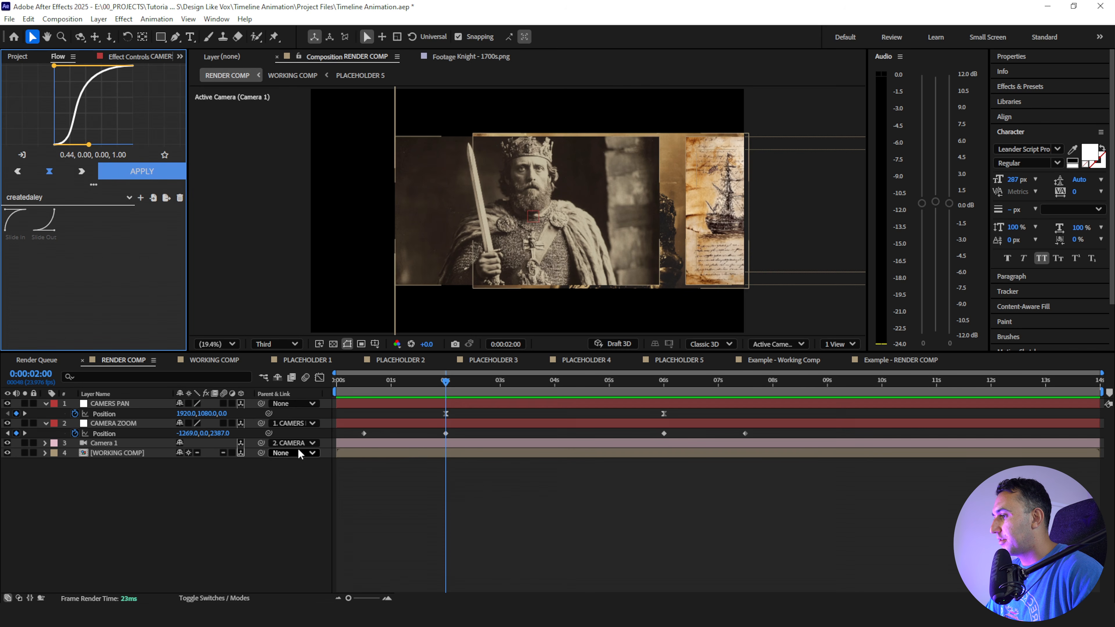
pyautogui.click(122, 412)
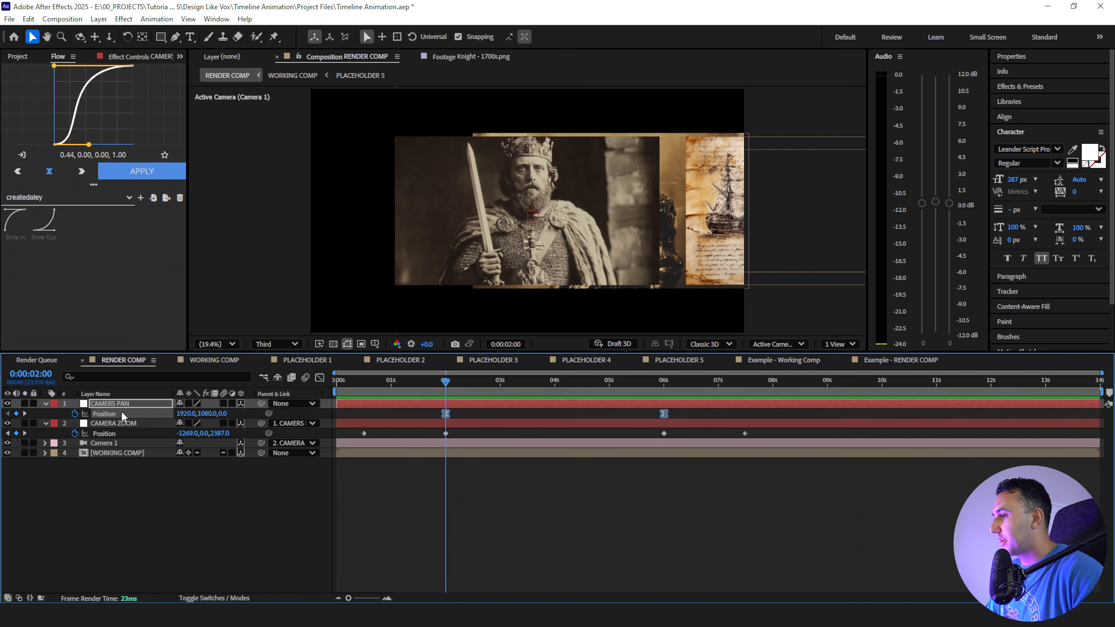
pyautogui.click(24, 155)
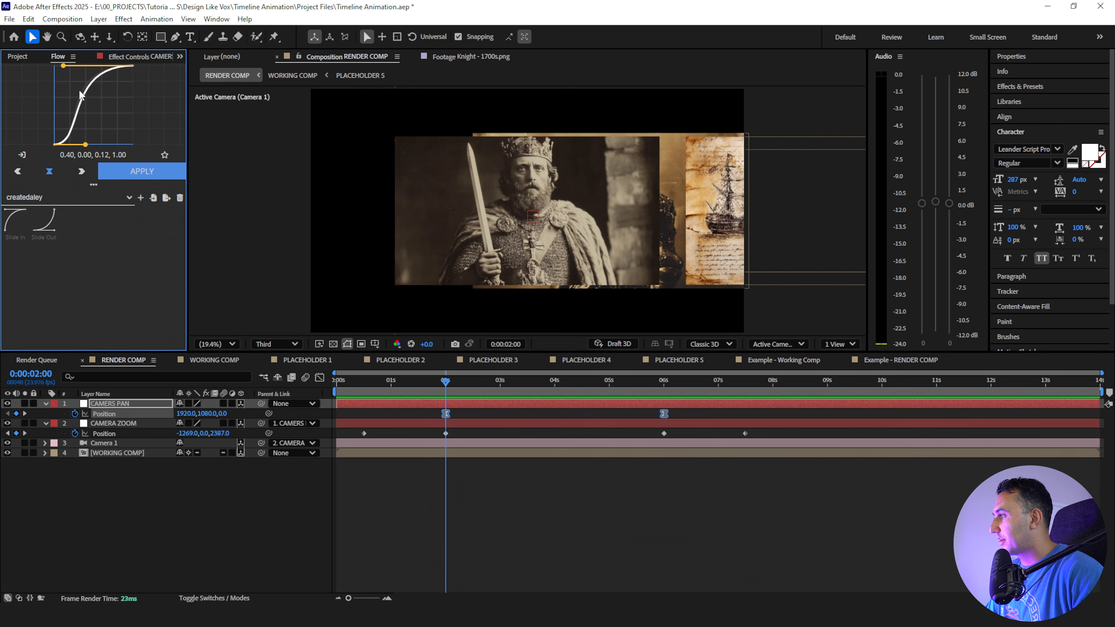
# Apply the 0.40, 0.00, 0.12, 1.00 Flow curve to all four CAMERA ZOOM position keyframes
pyautogui.press('j')
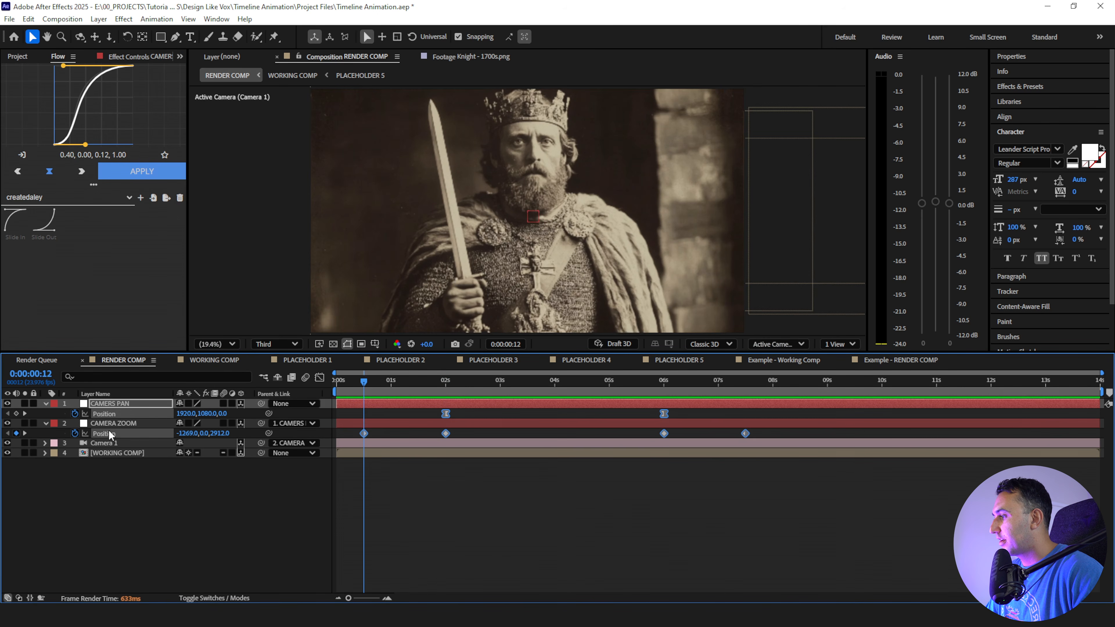
pyautogui.click(110, 434)
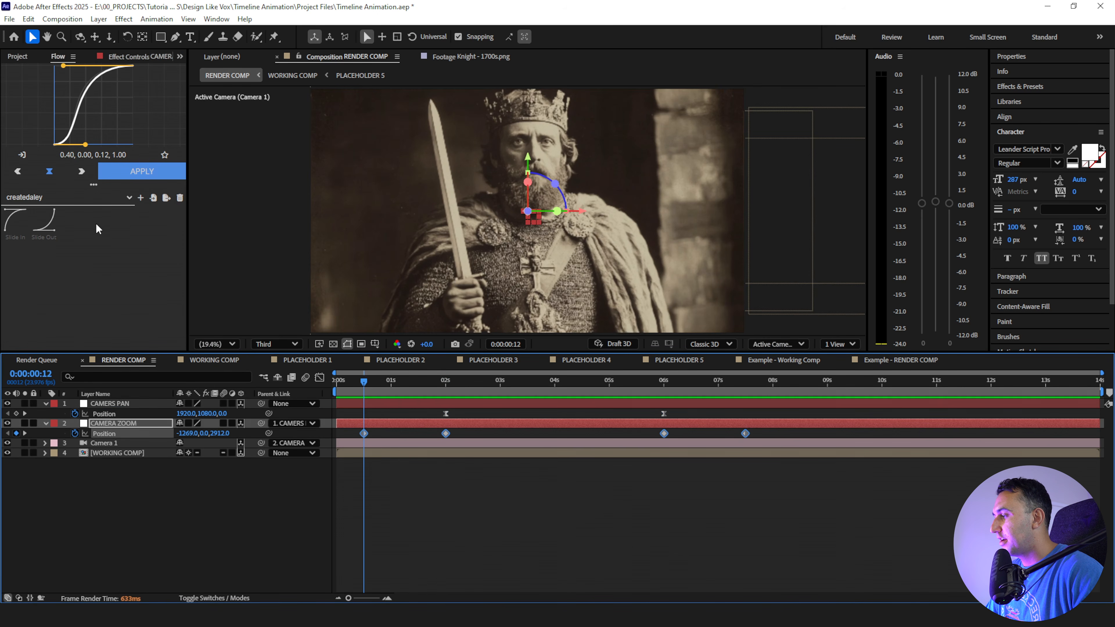
pyautogui.click(123, 171)
pyautogui.click(501, 525)
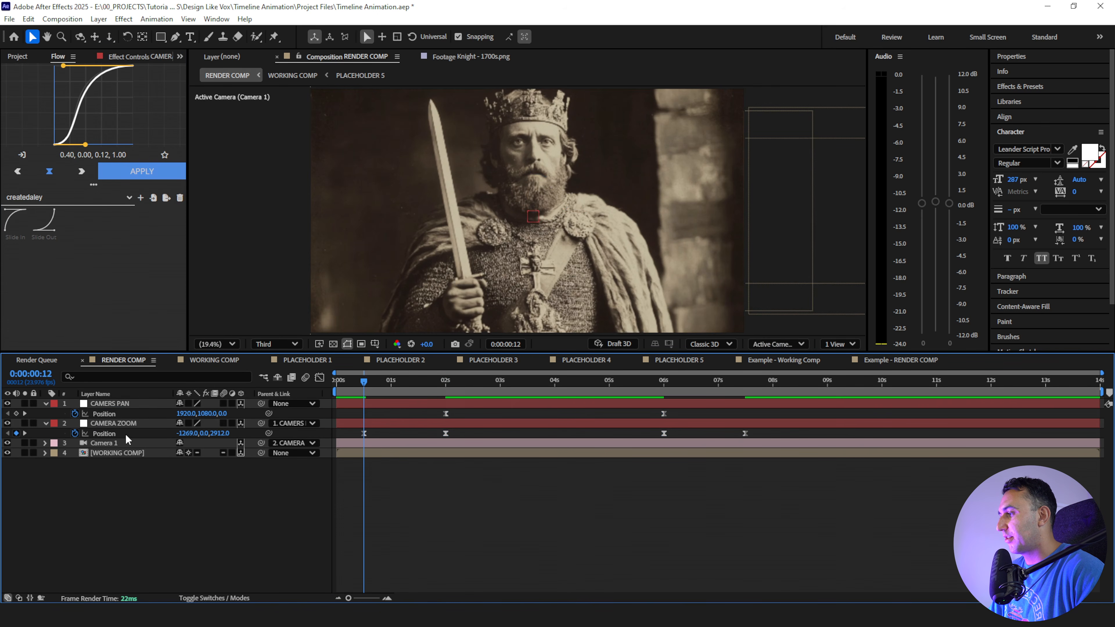
# Check the CAMERA ZOOM speed graph and play back the eased camera animation in RENDER COMP
pyautogui.click(126, 434)
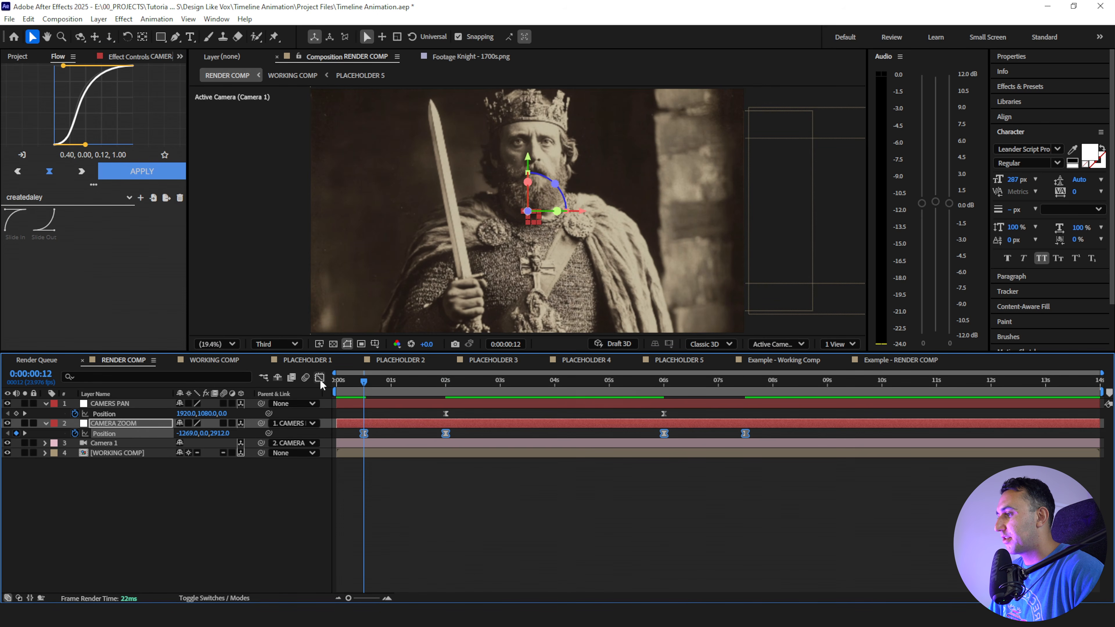
pyautogui.click(319, 378)
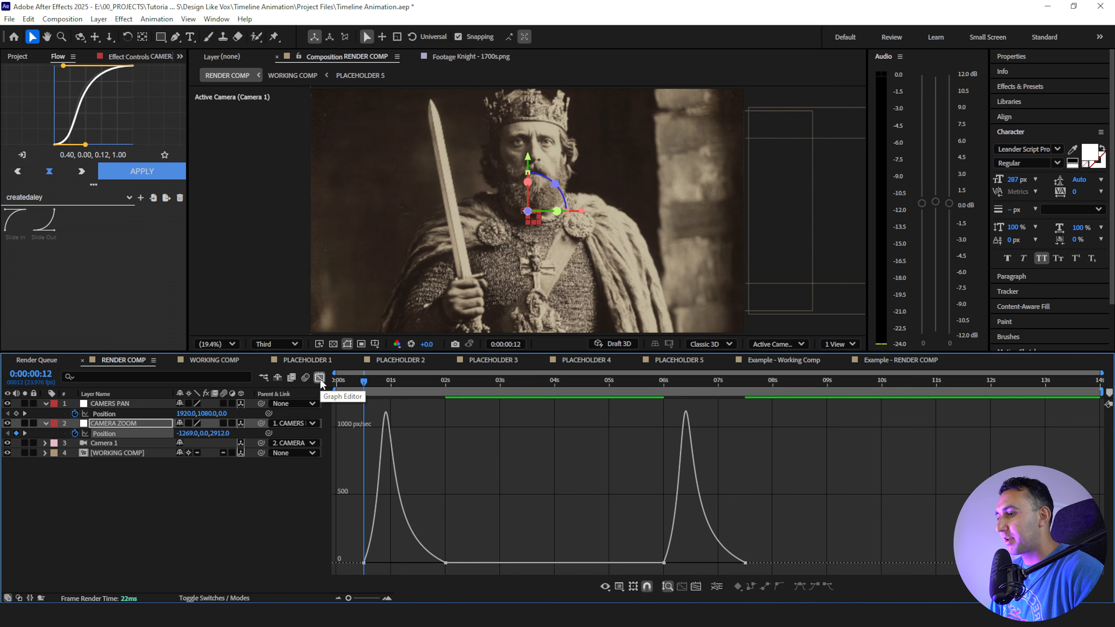
pyautogui.click(319, 378)
pyautogui.click(434, 474)
pyautogui.press('space')
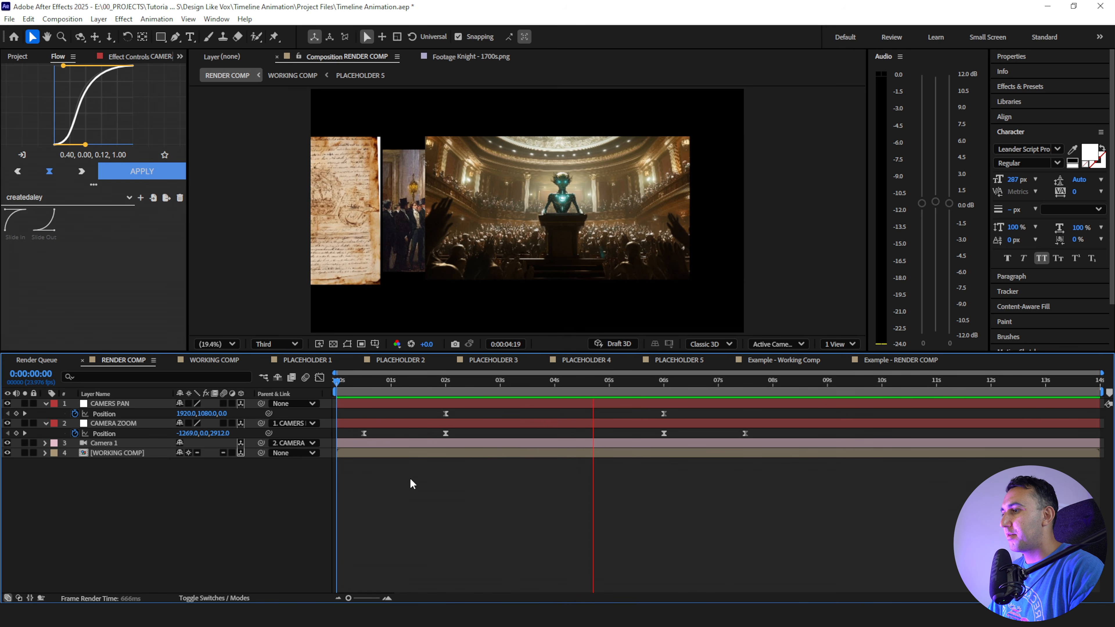
pyautogui.click(367, 389)
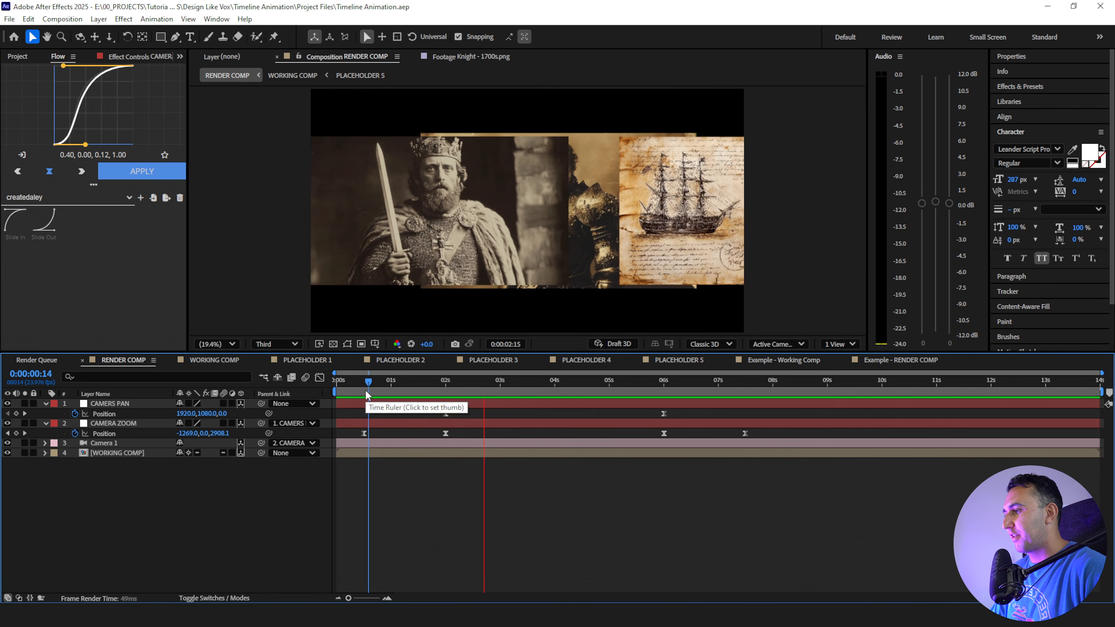
# Shift both CAMERS PAN position keyframes earlier so the first sits at 0:00:01:12, and preview the camera move
pyautogui.click(366, 389)
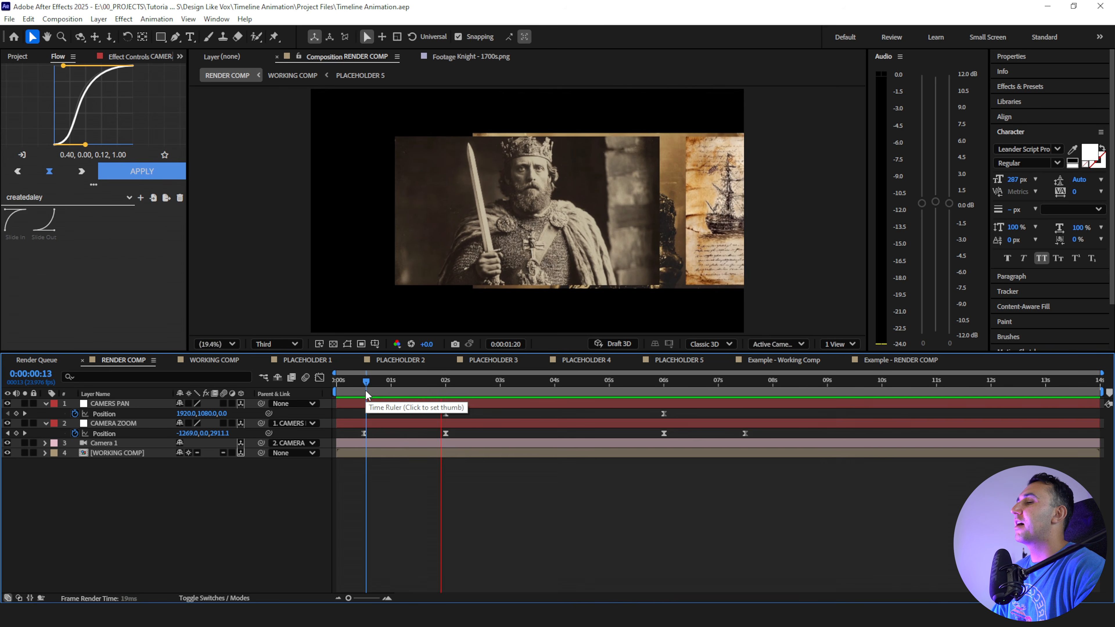
pyautogui.press('space')
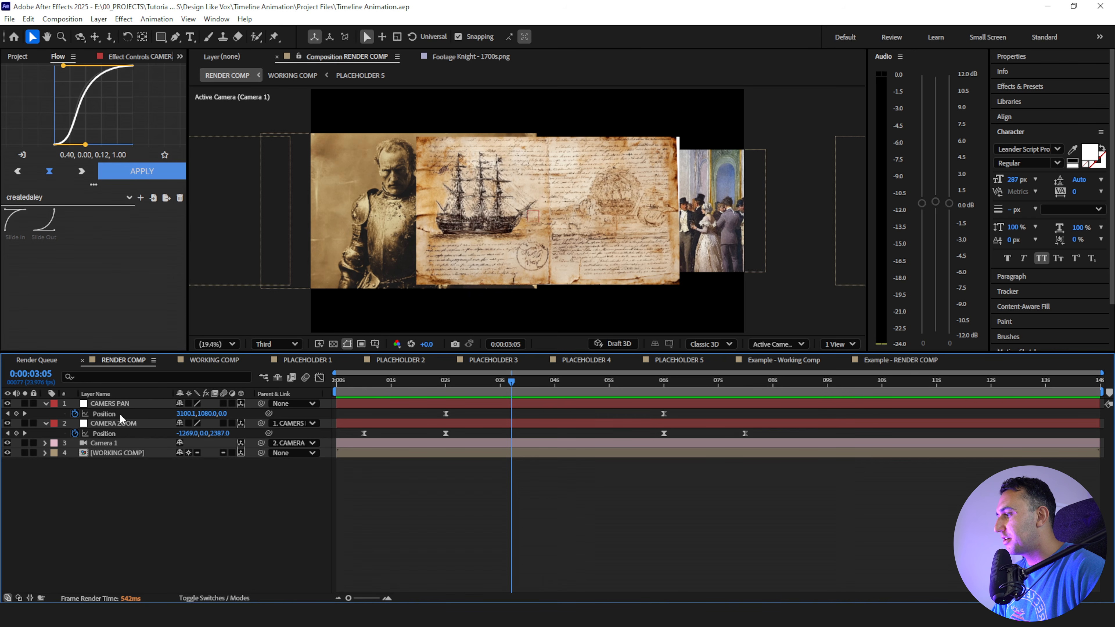
pyautogui.click(446, 391)
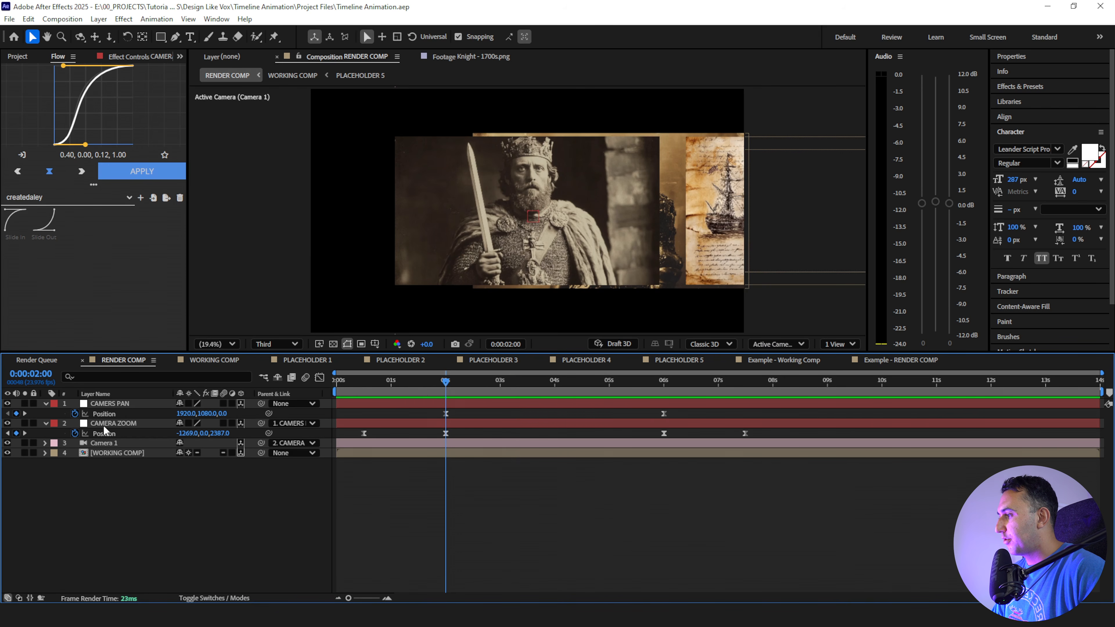
pyautogui.moveTo(445, 388); pyautogui.dragTo(417, 396)
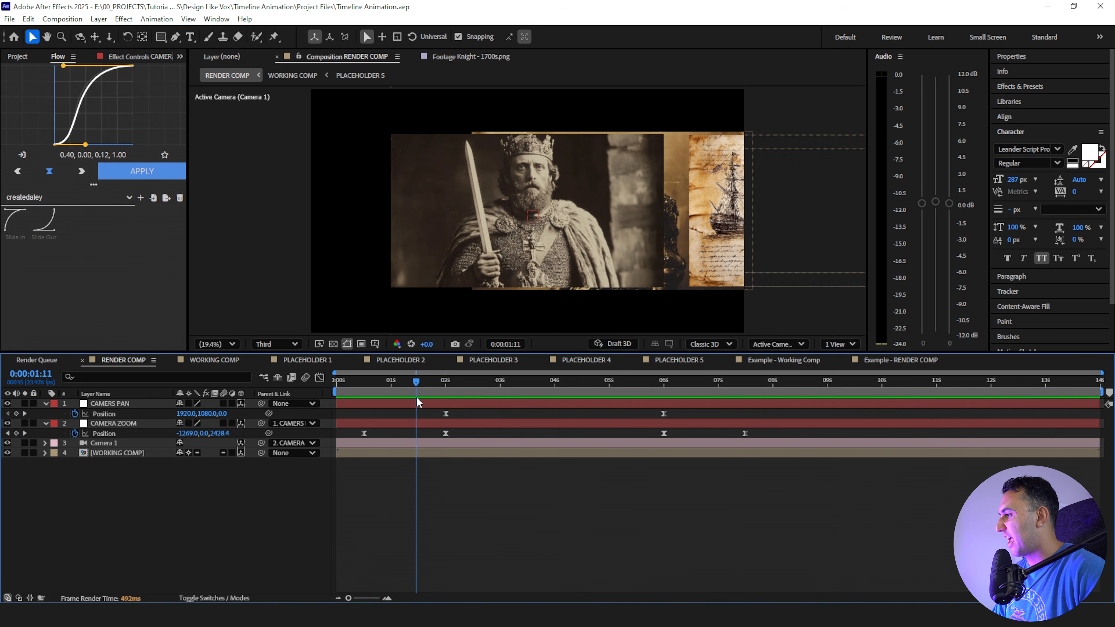
pyautogui.click(105, 414)
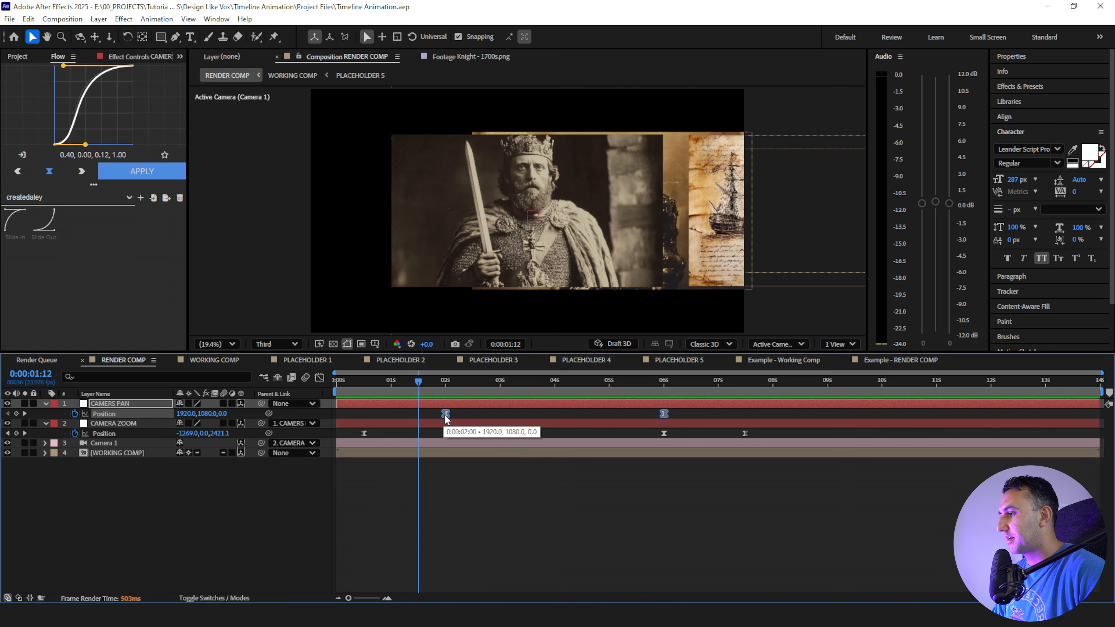
pyautogui.moveTo(435, 419); pyautogui.dragTo(423, 415)
pyautogui.click(359, 382)
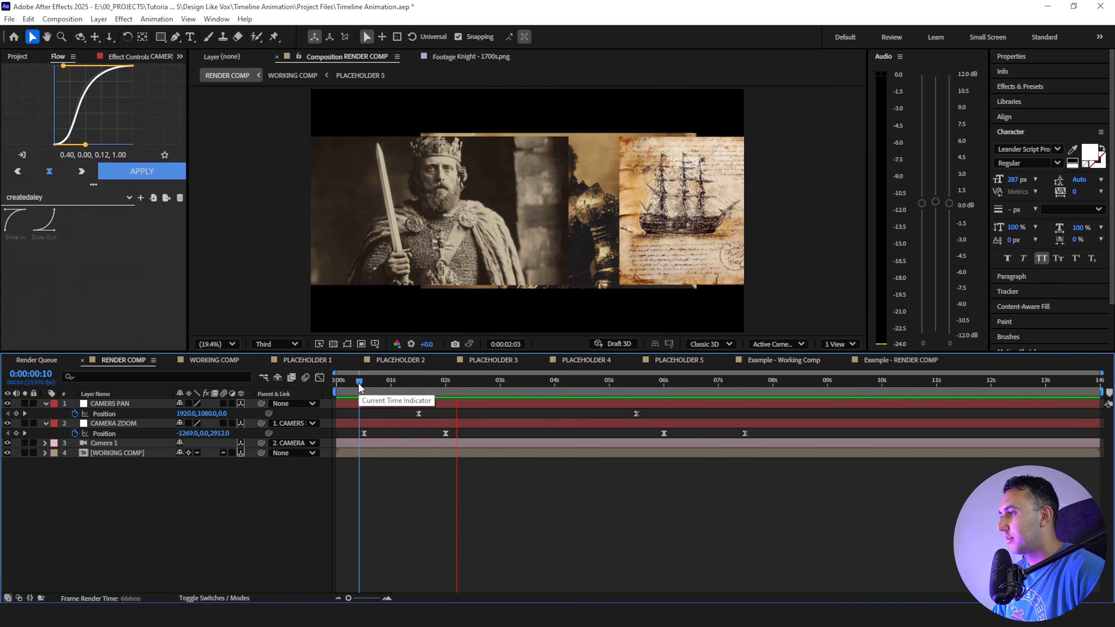
pyautogui.press('space')
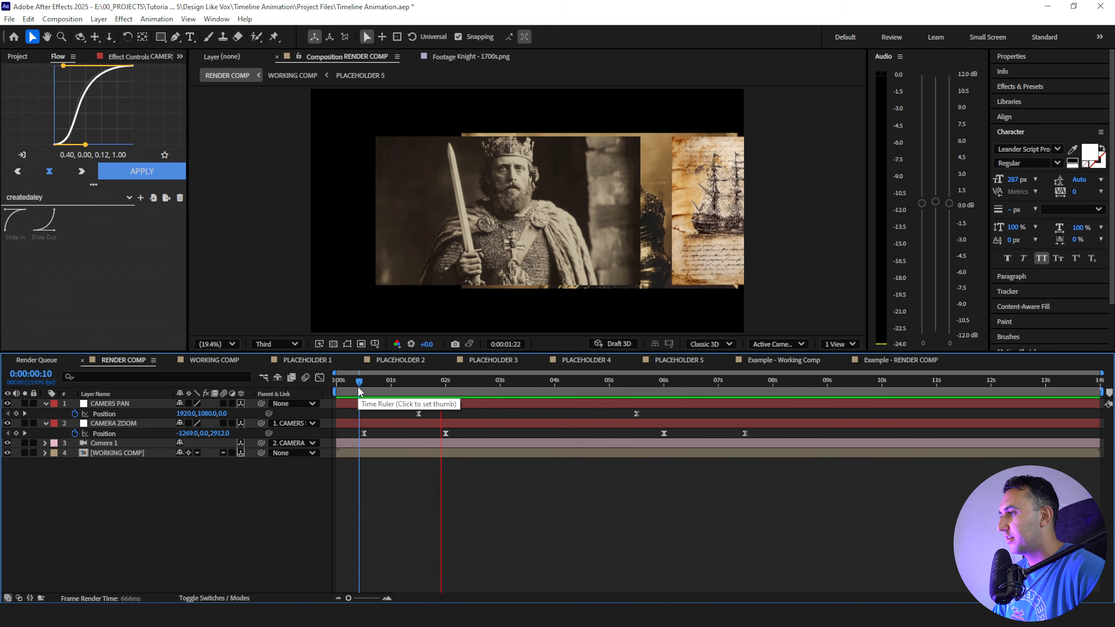
# Shift both CAMERS PAN position keyframes earlier so the pan starts at 0:00:01:05, and play back the result
pyautogui.click(403, 383)
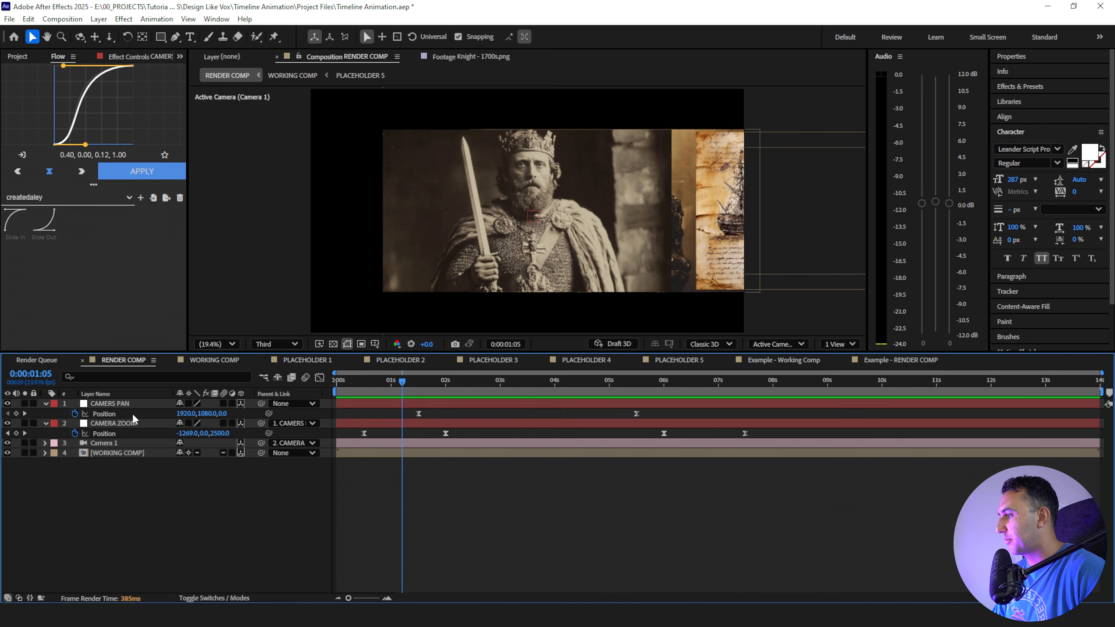
pyautogui.click(161, 414)
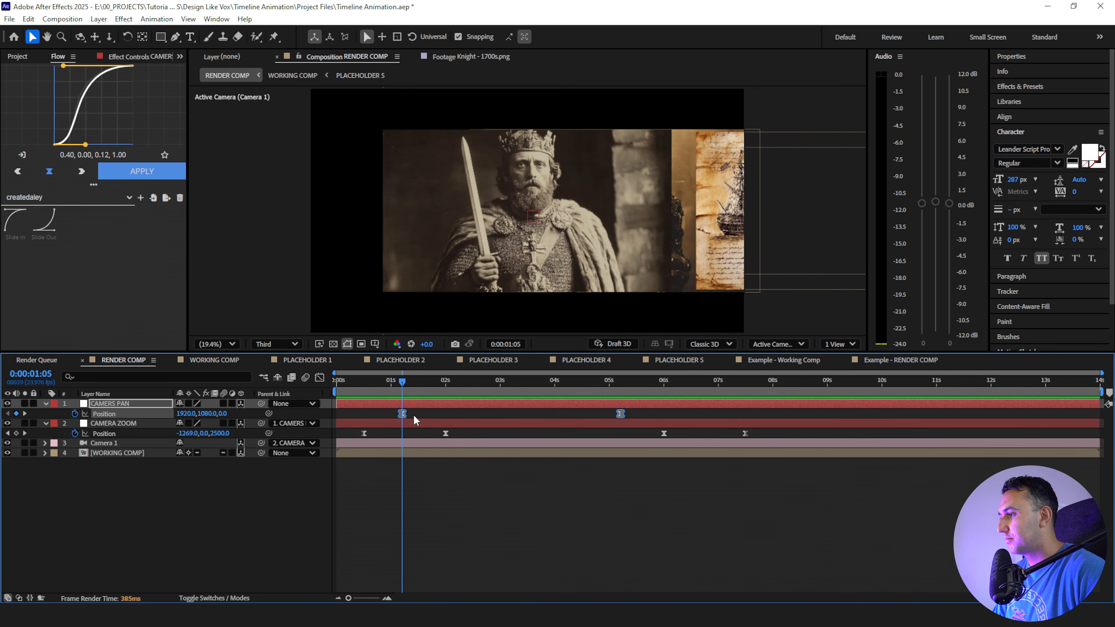
pyautogui.click(432, 468)
pyautogui.click(346, 385)
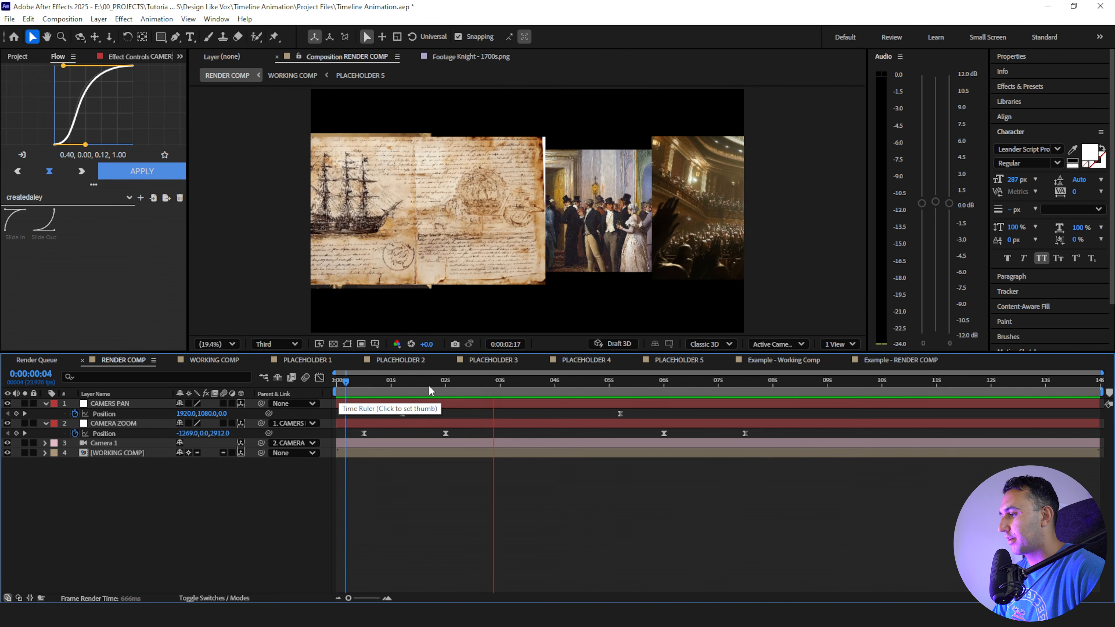
pyautogui.click(417, 386)
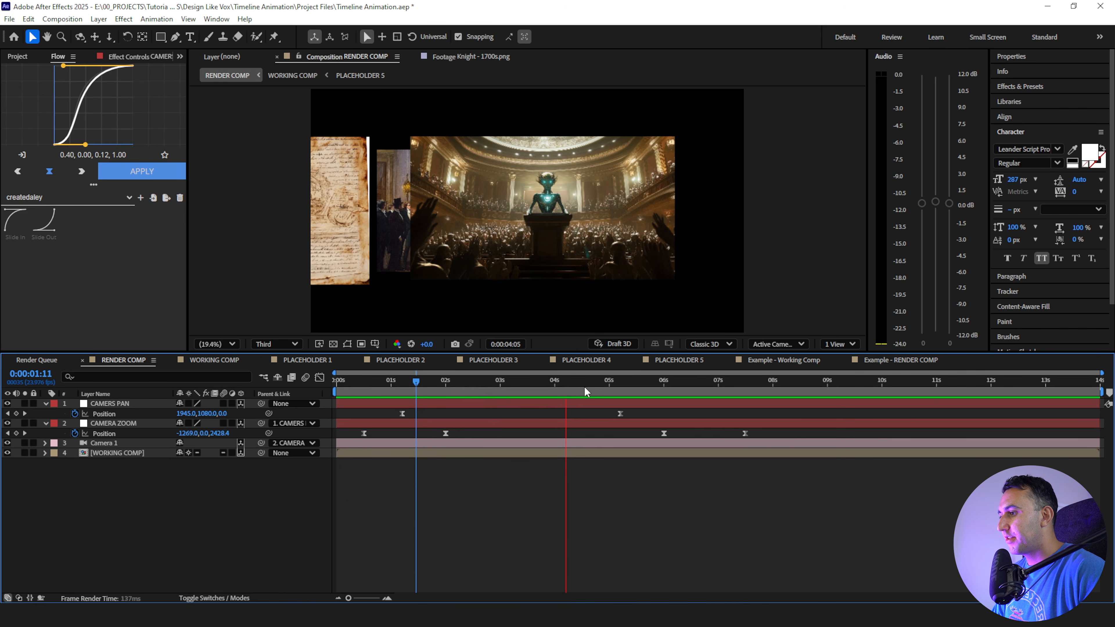
# Shift the last two CAMERA ZOOM position keyframes earlier to start at about 0:00:04:16, and preview RENDER COMP from the beginning
pyautogui.click(586, 388)
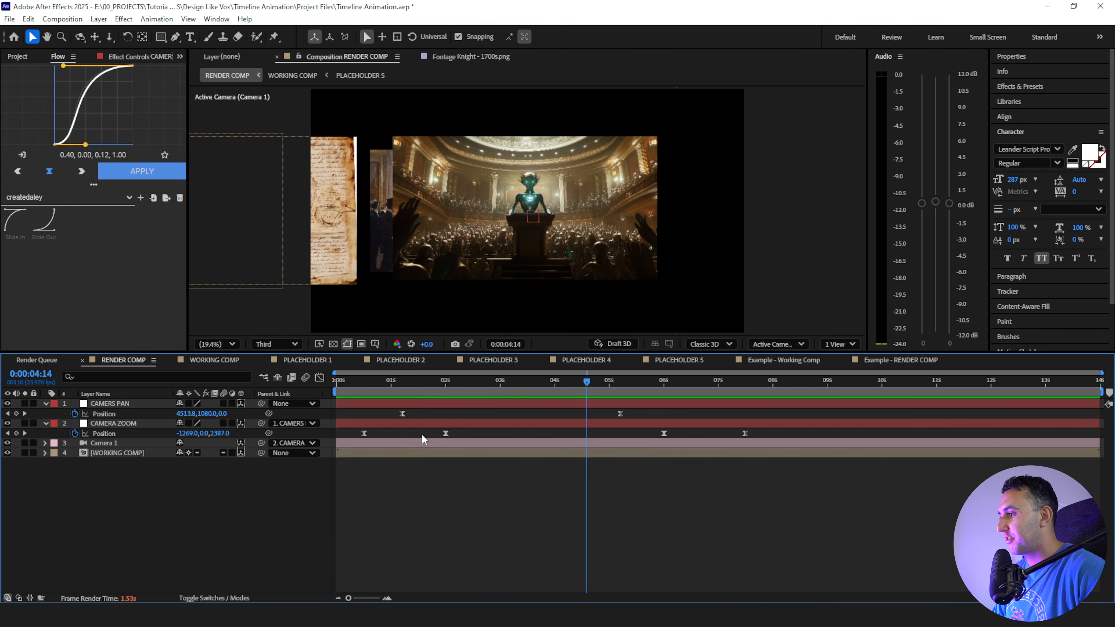
pyautogui.click(139, 435)
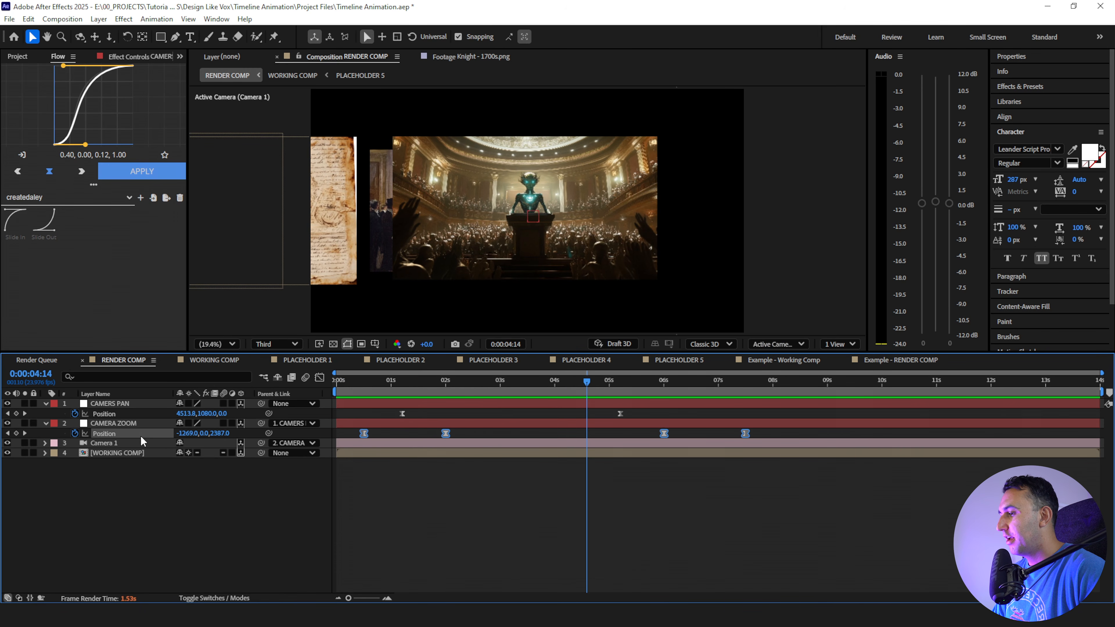
pyautogui.click(647, 470)
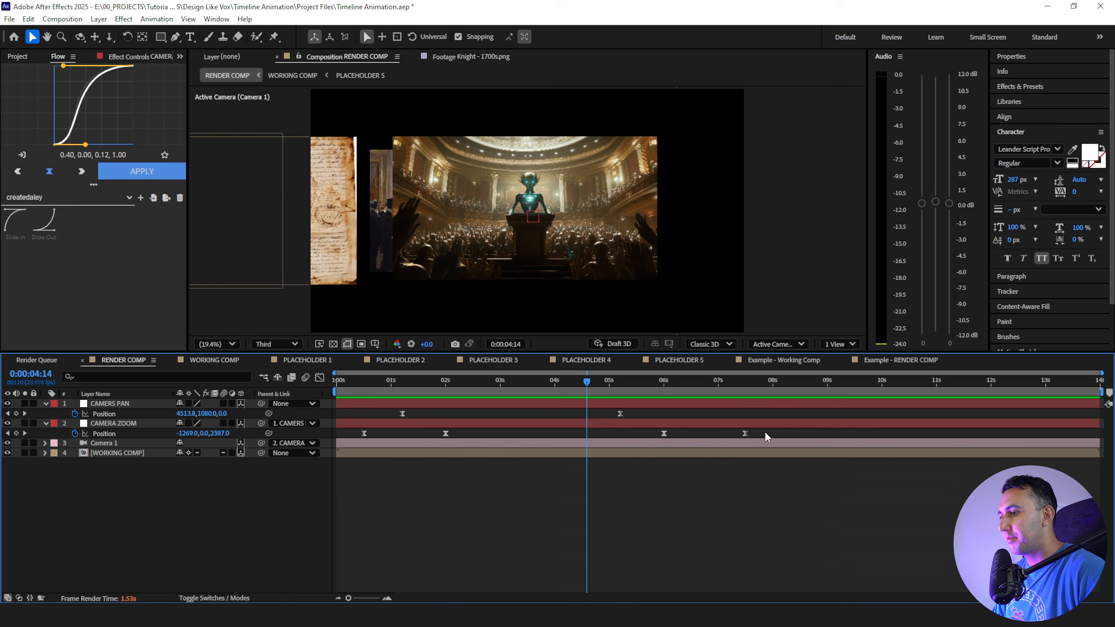
pyautogui.moveTo(766, 437); pyautogui.dragTo(591, 440)
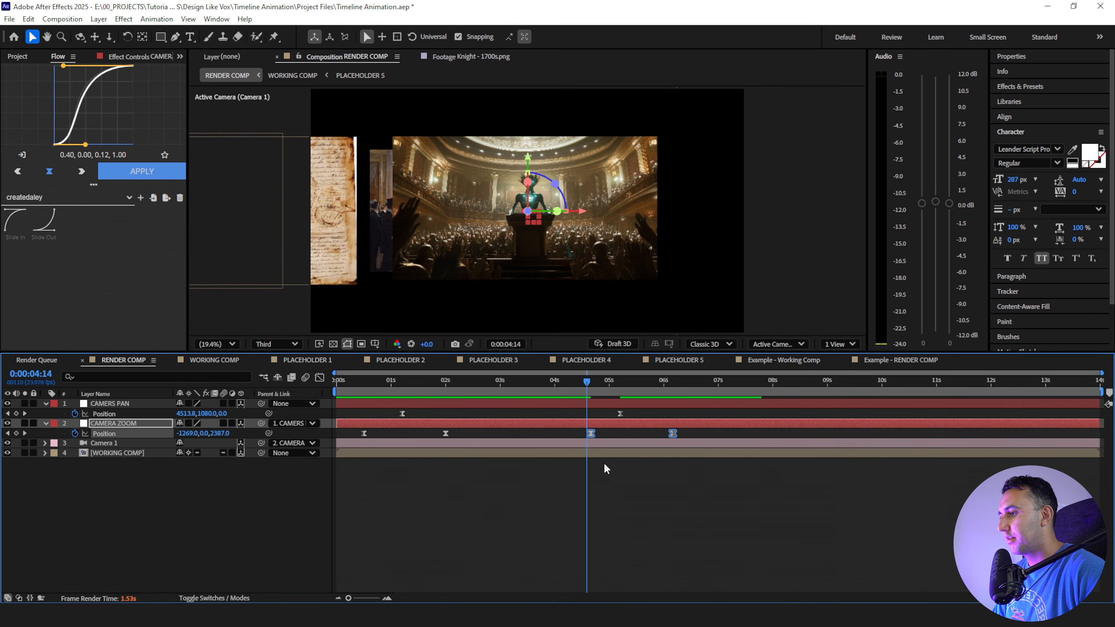
pyautogui.click(604, 465)
pyautogui.moveTo(442, 385); pyautogui.dragTo(281, 398)
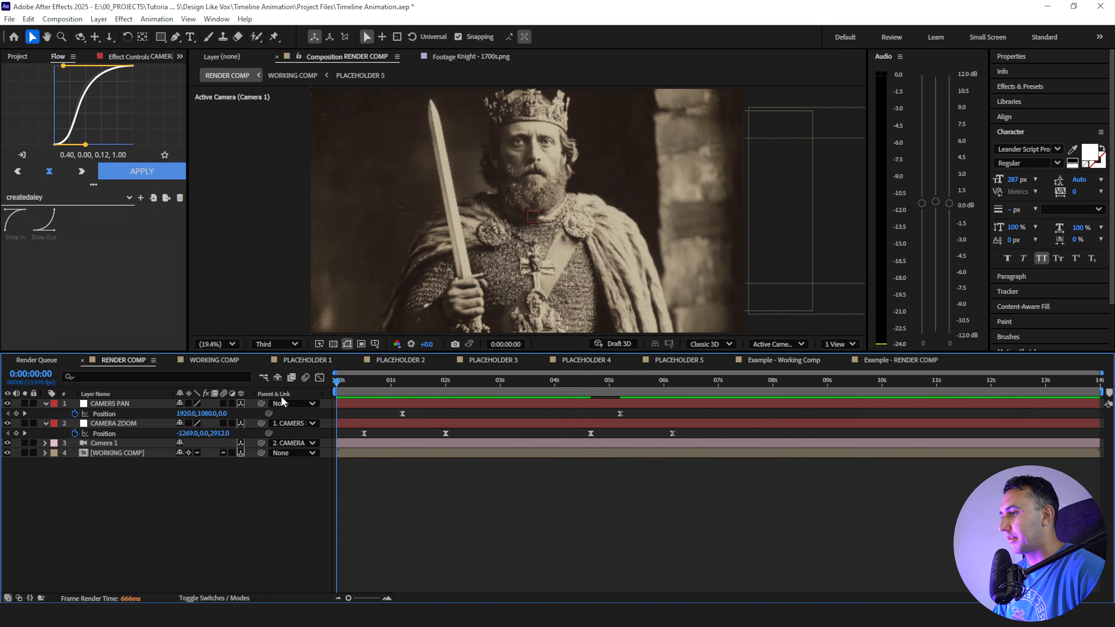
pyautogui.press('space')
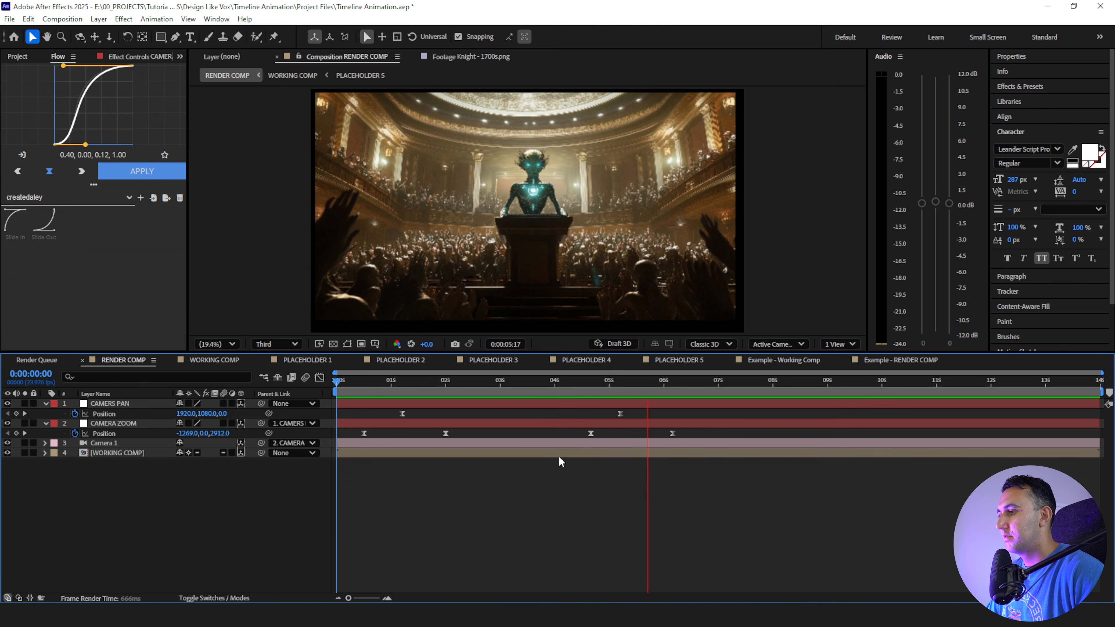
pyautogui.press('space')
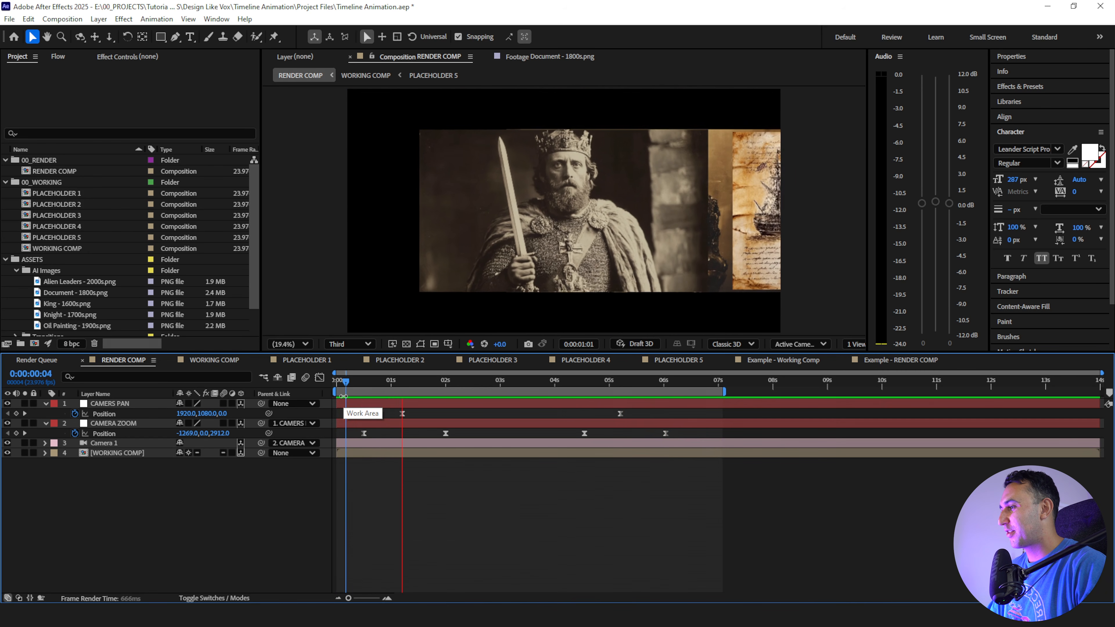
# Check the empty area behind the images in RENDER COMP against the transparency grid
pyautogui.press('space')
pyautogui.click(406, 344)
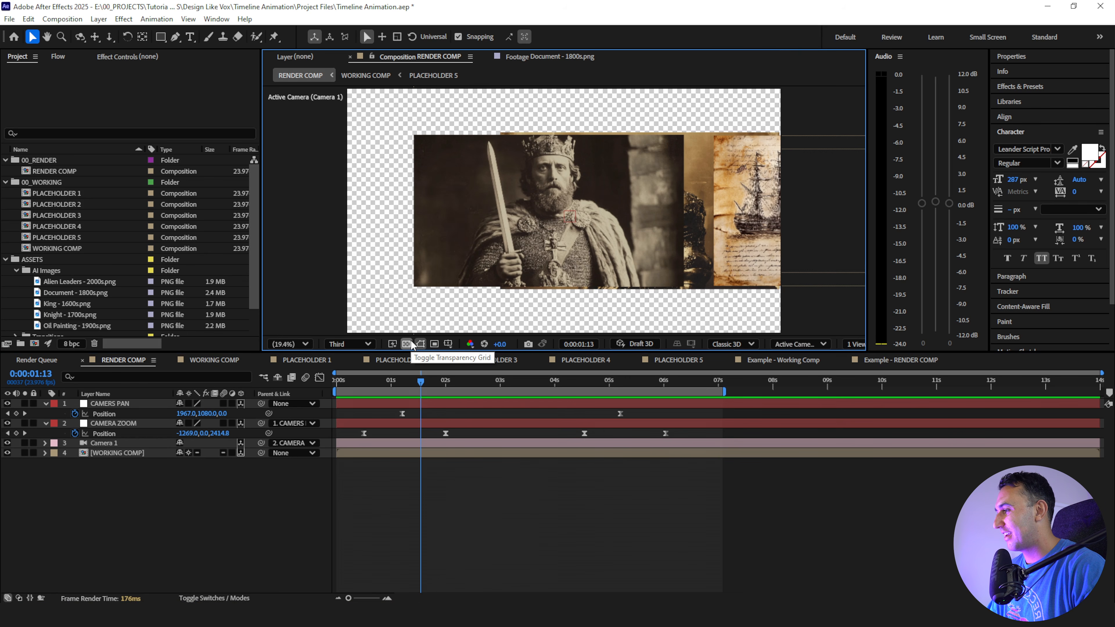
pyautogui.click(412, 344)
# Create a 1920 x 1080, 14-second composition named DOC BACKGROUND for the timeline's backdrop
pyautogui.click(204, 359)
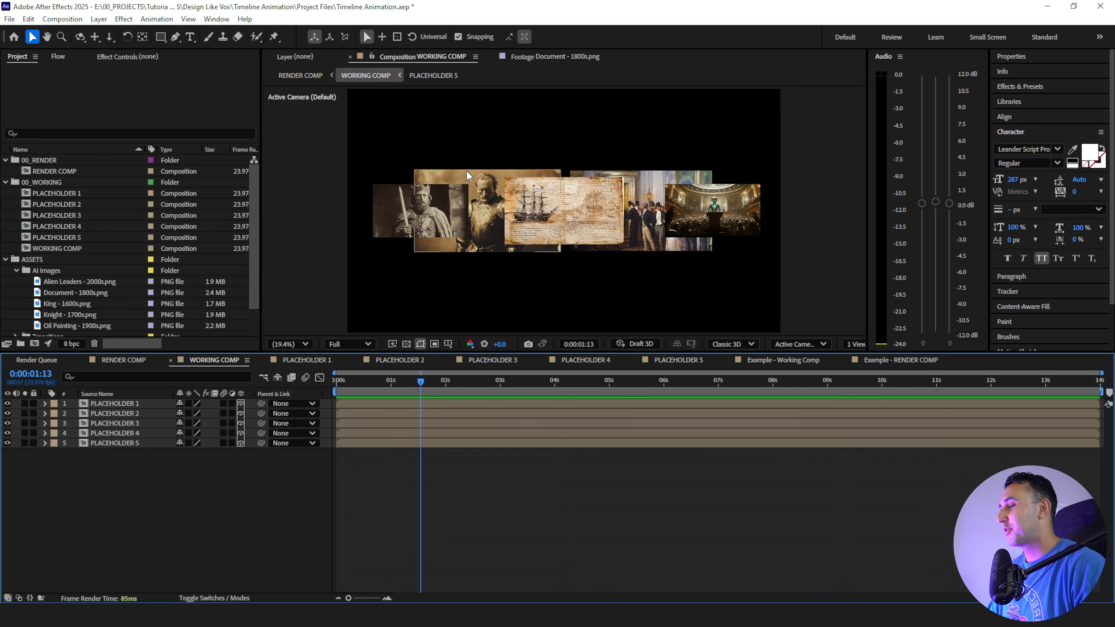
pyautogui.scroll(-1, 95, 264)
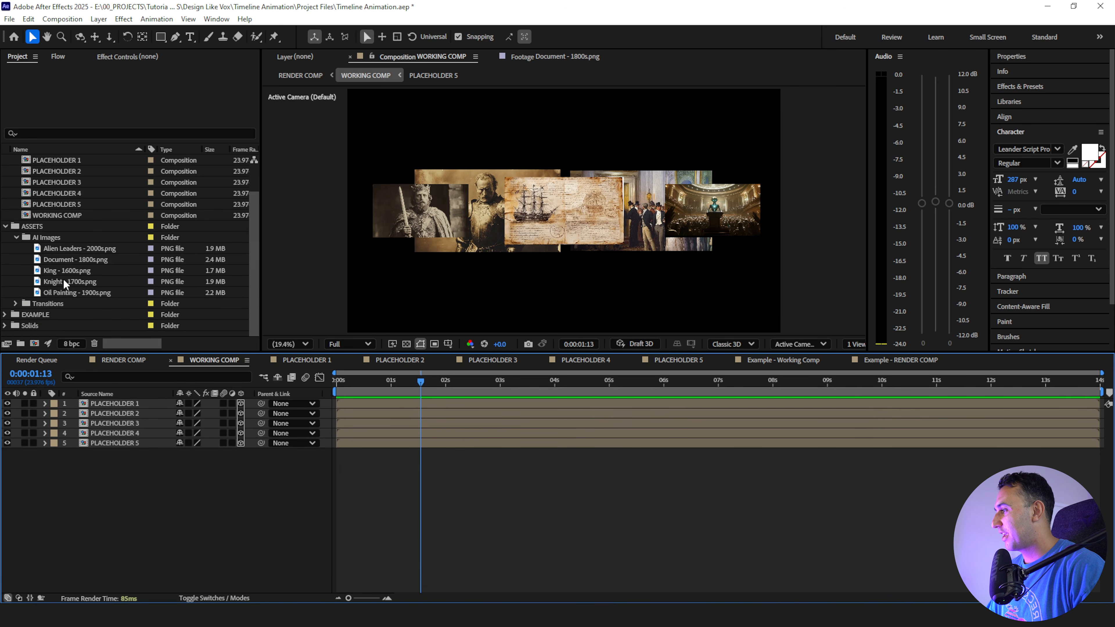
pyautogui.click(67, 263)
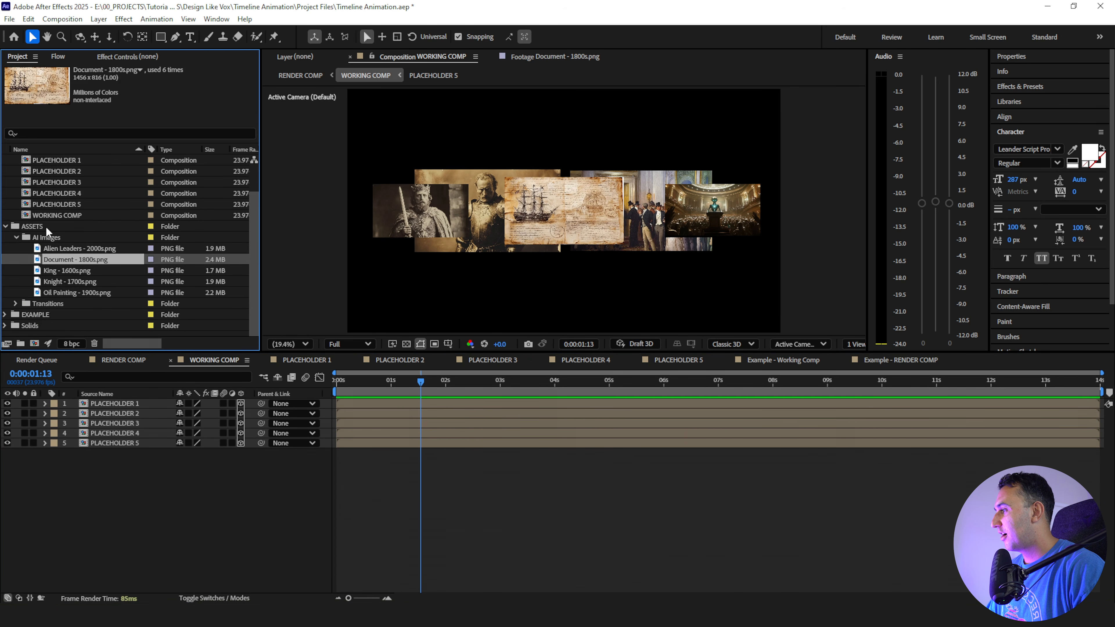
pyautogui.click(35, 344)
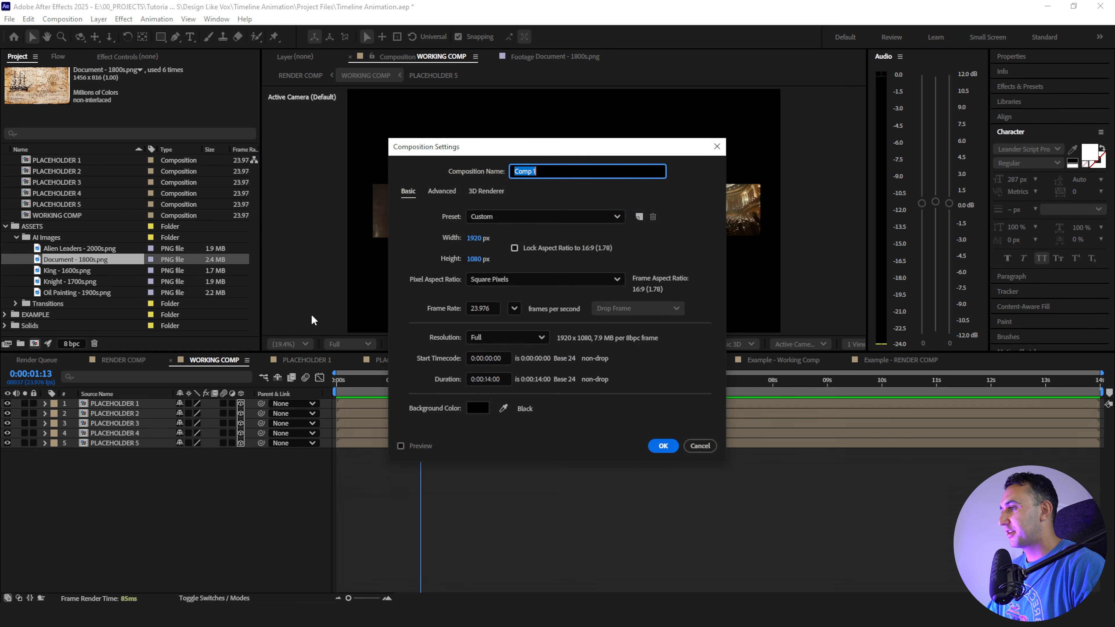
pyautogui.press('capslock')
pyautogui.write('DOC')
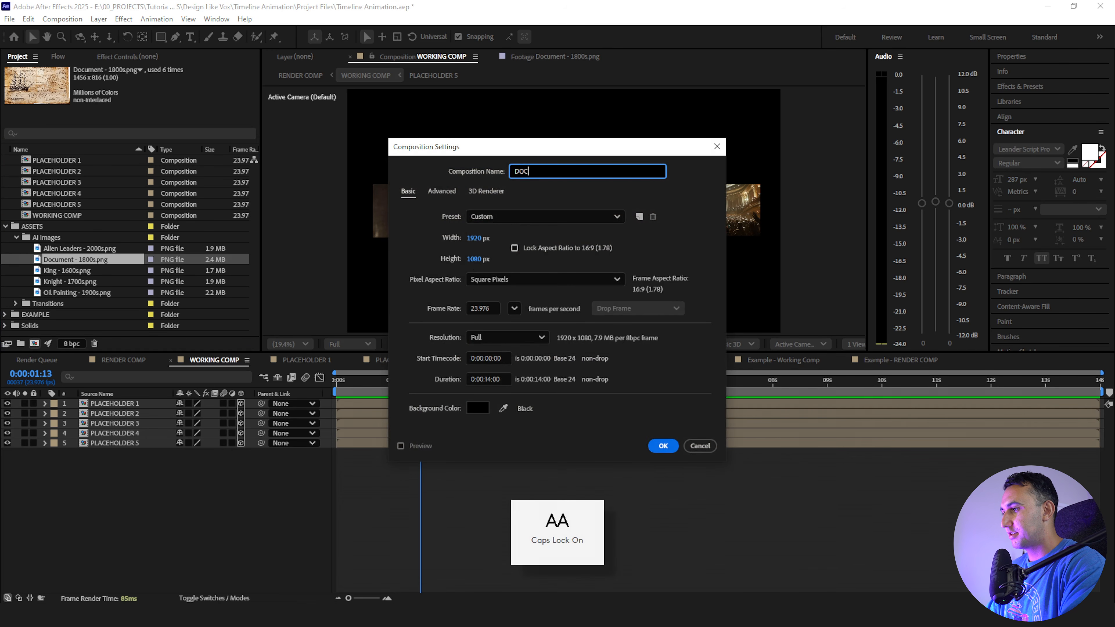
pyautogui.write(' BACKGROUND')
pyautogui.press('Return')
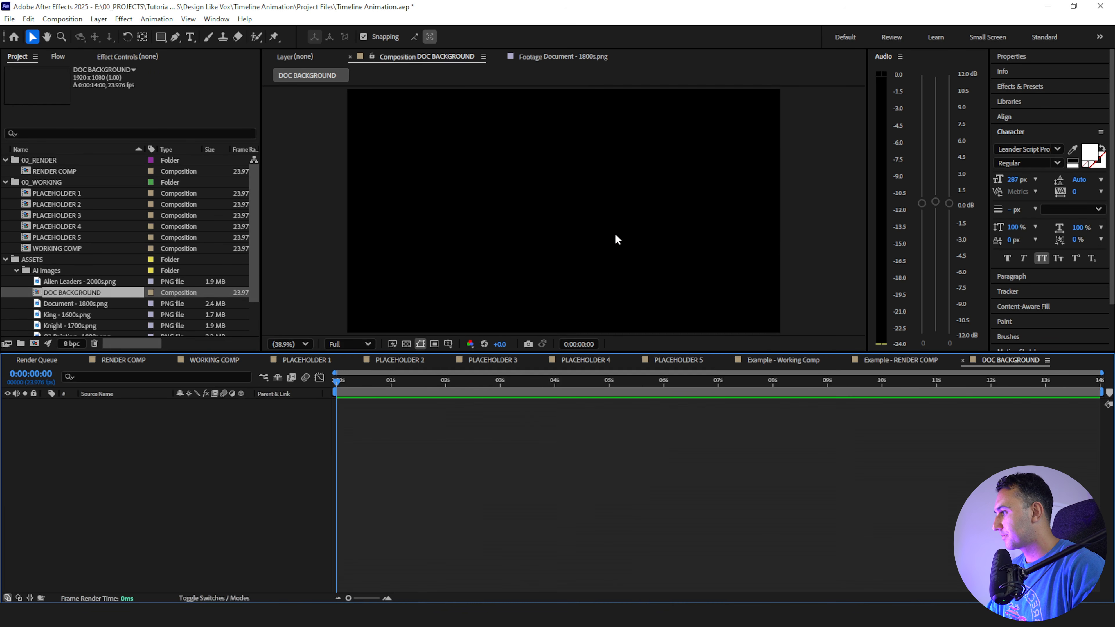
pyautogui.press('capslock')
# Add Document - 1800s.png to DOC BACKGROUND and move that composition into the 00_WORKING folder
pyautogui.click(77, 302)
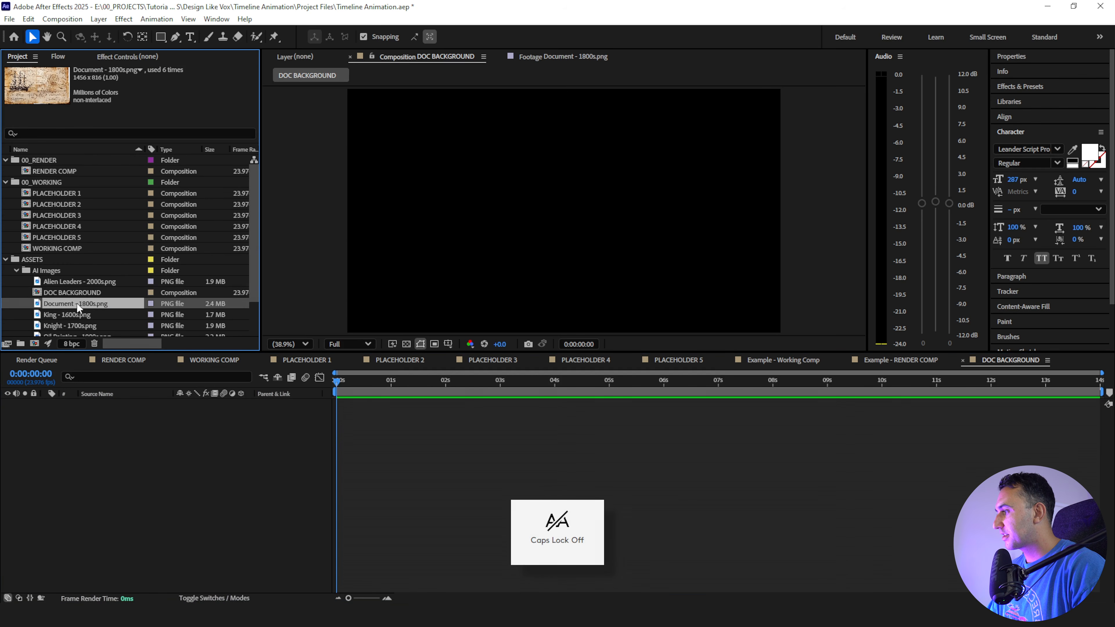
pyautogui.moveTo(110, 425); pyautogui.dragTo(110, 424)
pyautogui.moveTo(57, 292); pyautogui.dragTo(34, 191)
pyautogui.click(123, 436)
# Scale the Document - 1800s.png layer to 134% and align it to the composition's left edge
pyautogui.click(119, 406)
pyautogui.press('s')
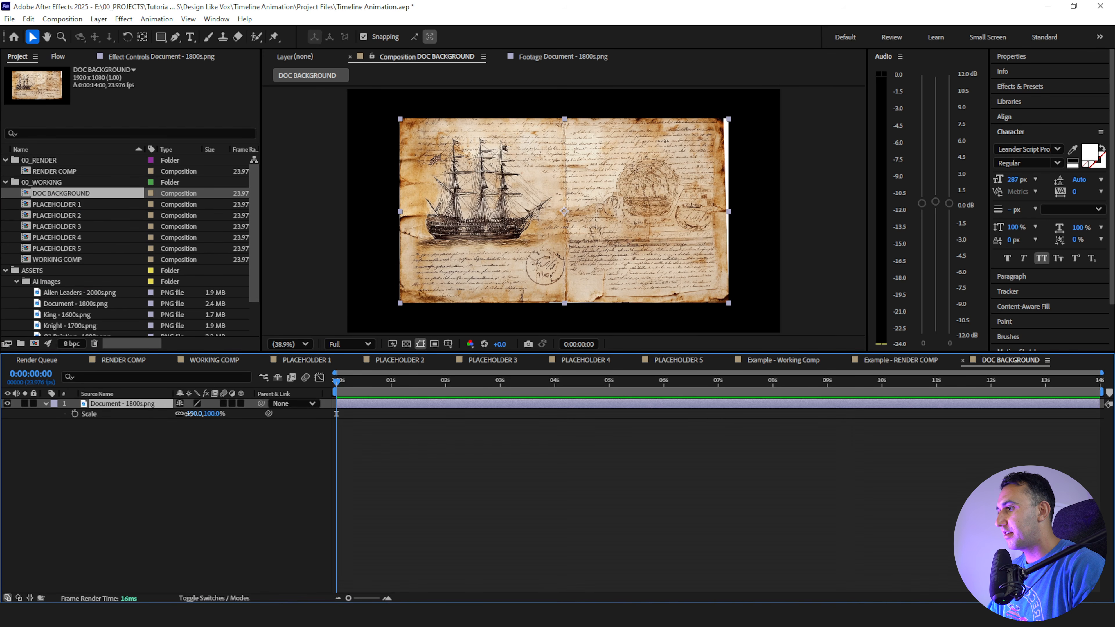
pyautogui.moveTo(188, 413); pyautogui.dragTo(206, 414)
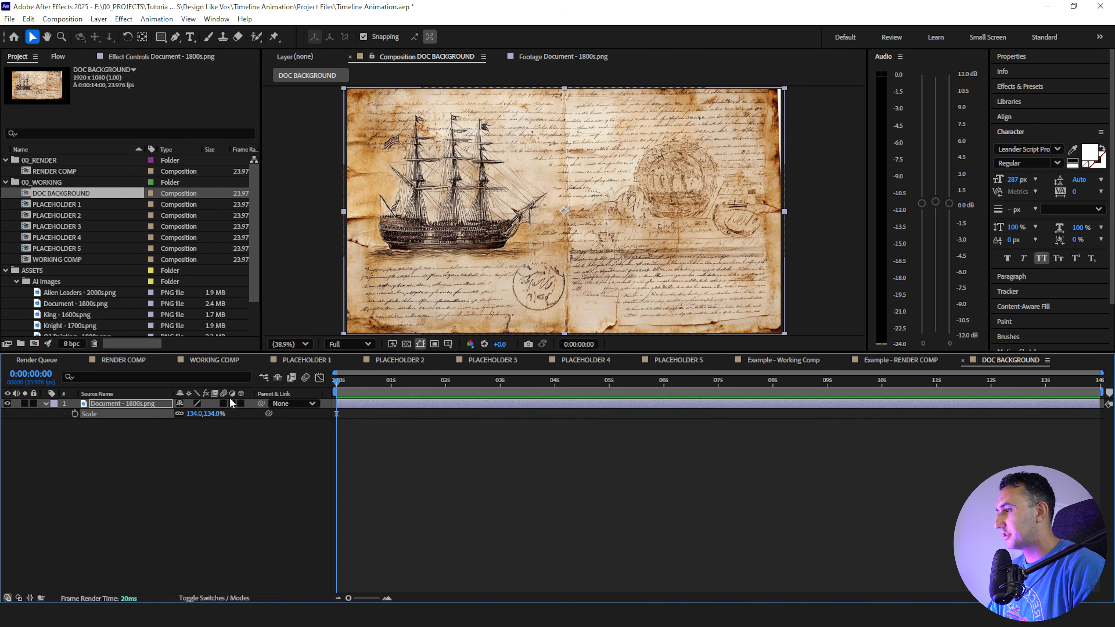
pyautogui.click(1014, 115)
pyautogui.click(1000, 154)
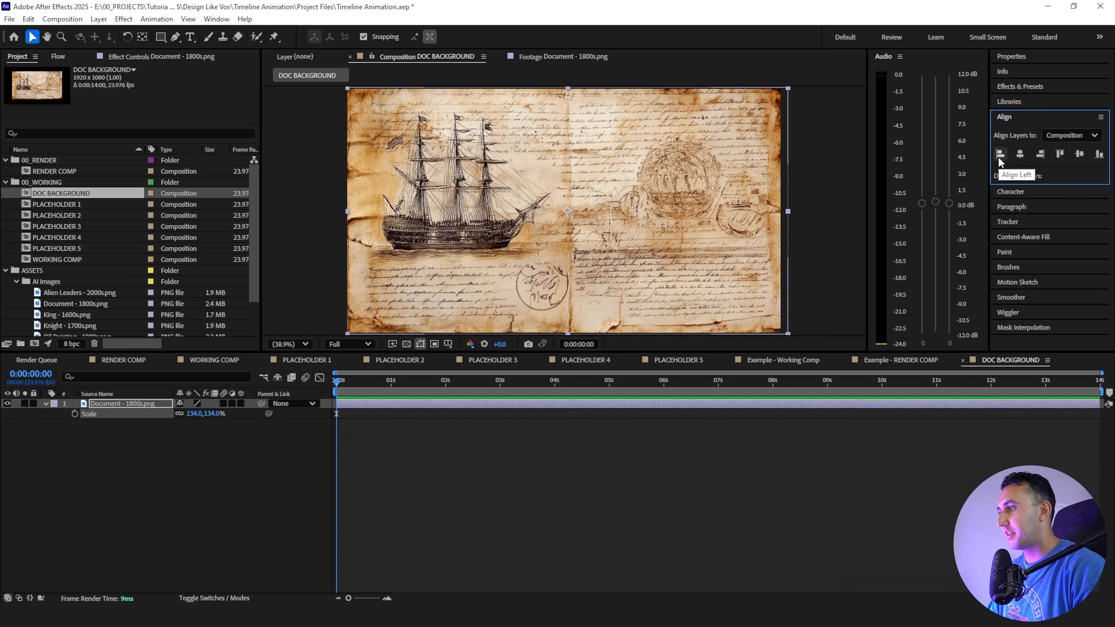
pyautogui.click(55, 488)
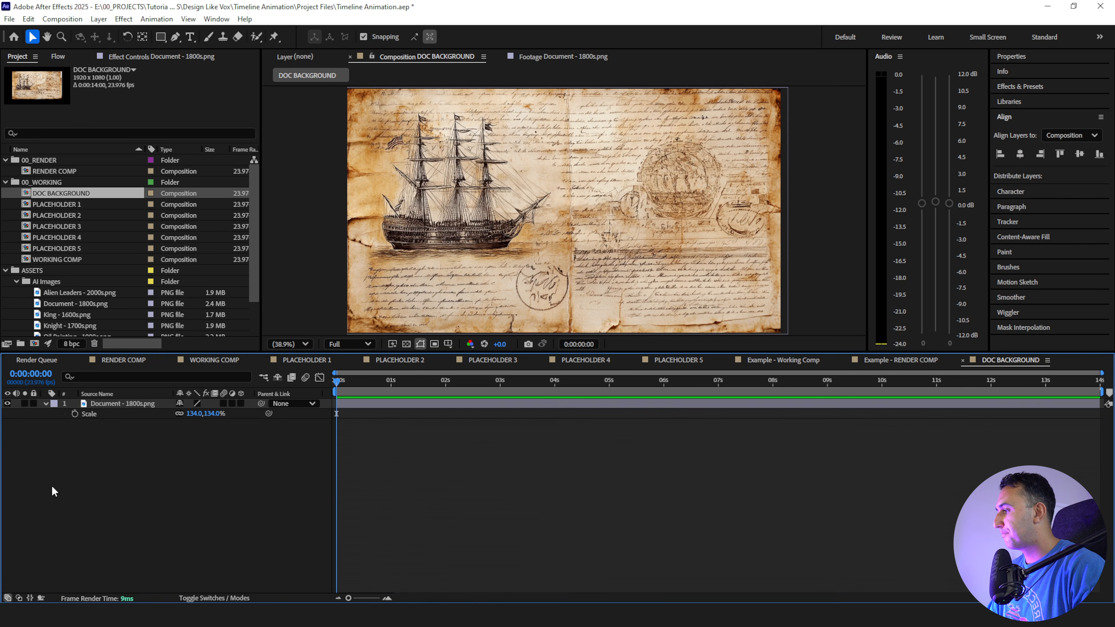
# Place DOC BACKGROUND beneath the placeholders in WORKING COMP as a 3D layer and push its Z position back behind them
pyautogui.click(225, 361)
pyautogui.moveTo(75, 193); pyautogui.dragTo(96, 460)
pyautogui.click(240, 453)
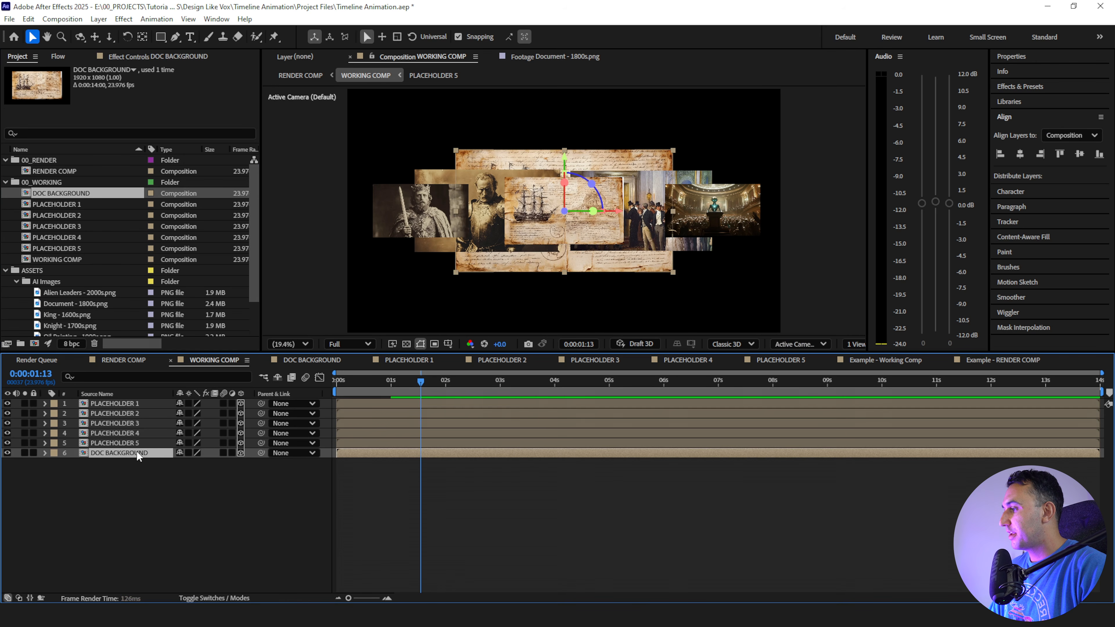
pyautogui.press('p')
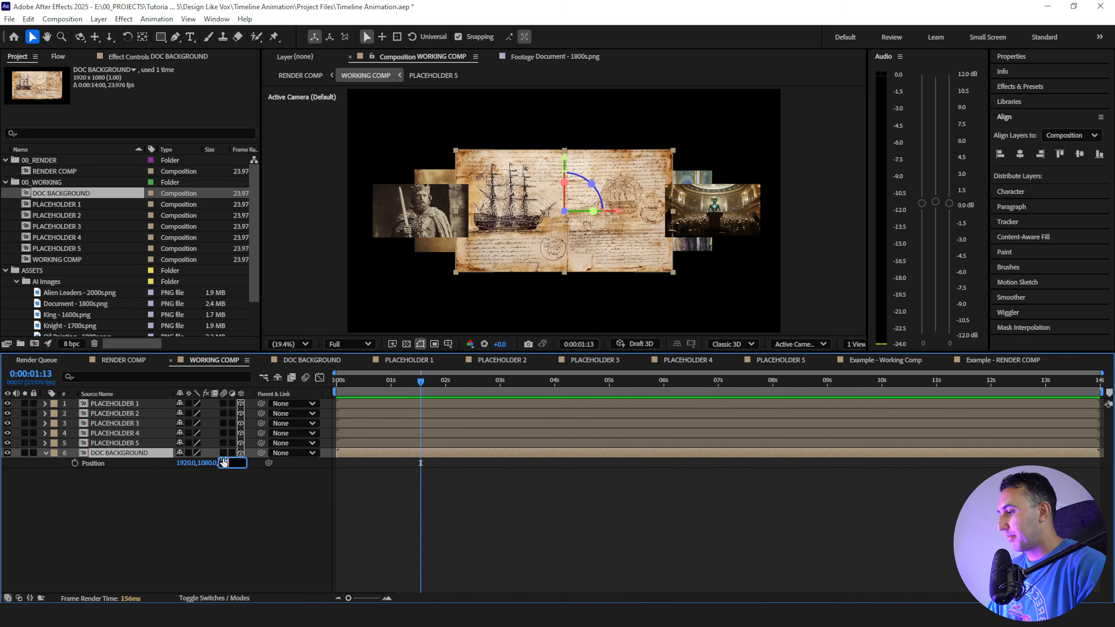
pyautogui.press('Return')
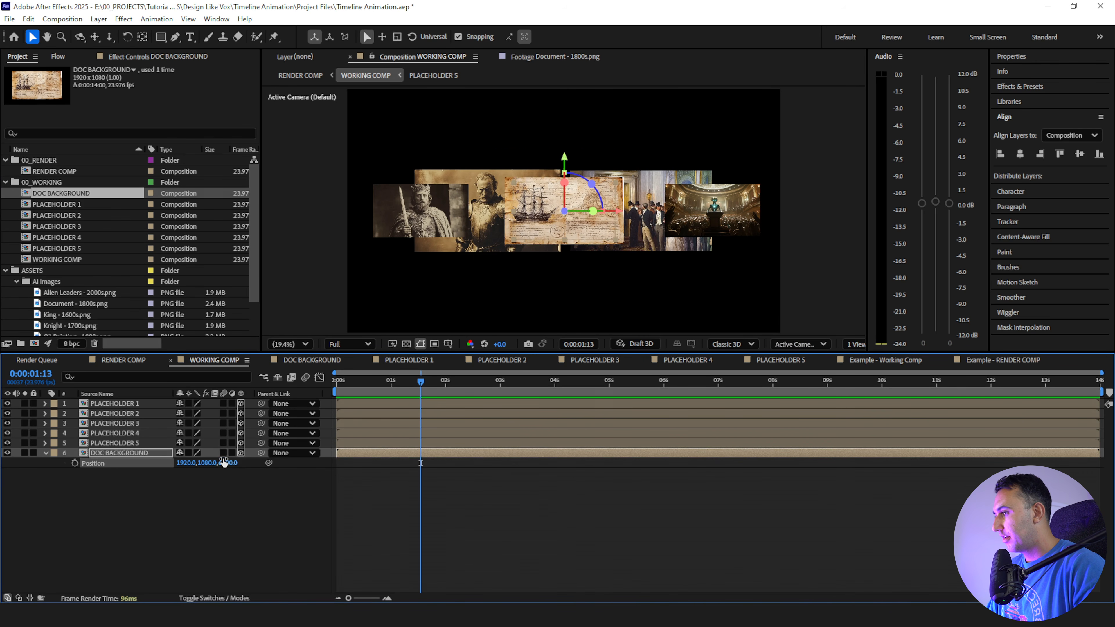
# Scale the DOC BACKGROUND layer up to 486% so it fills the frame behind the placeholders
pyautogui.click(25, 454)
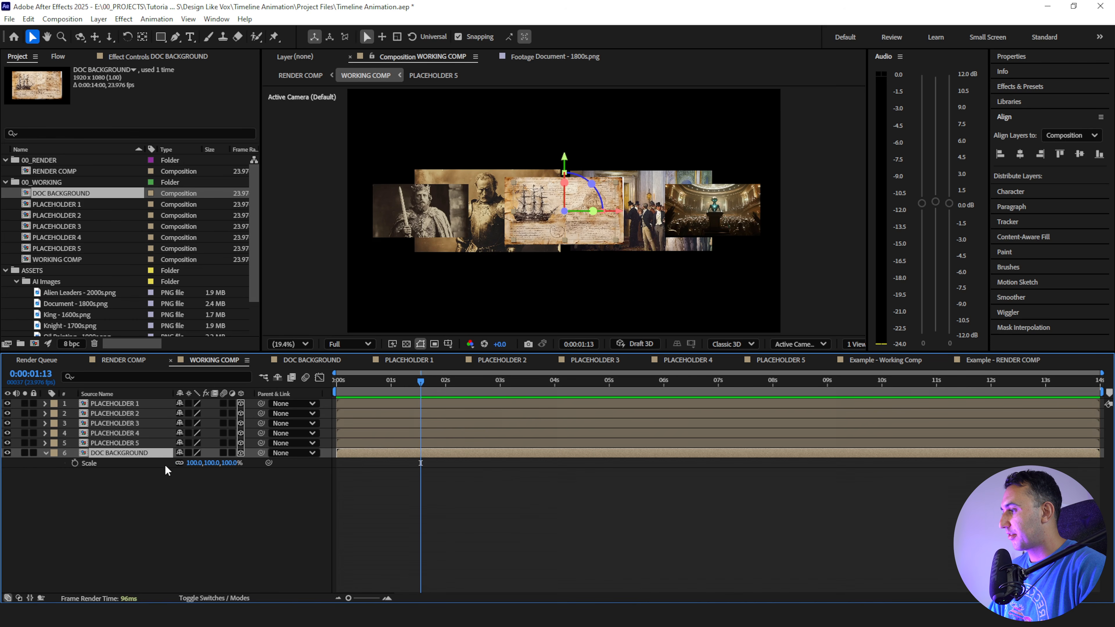
pyautogui.moveTo(191, 464); pyautogui.dragTo(237, 464)
pyautogui.click(197, 464)
pyautogui.write('555')
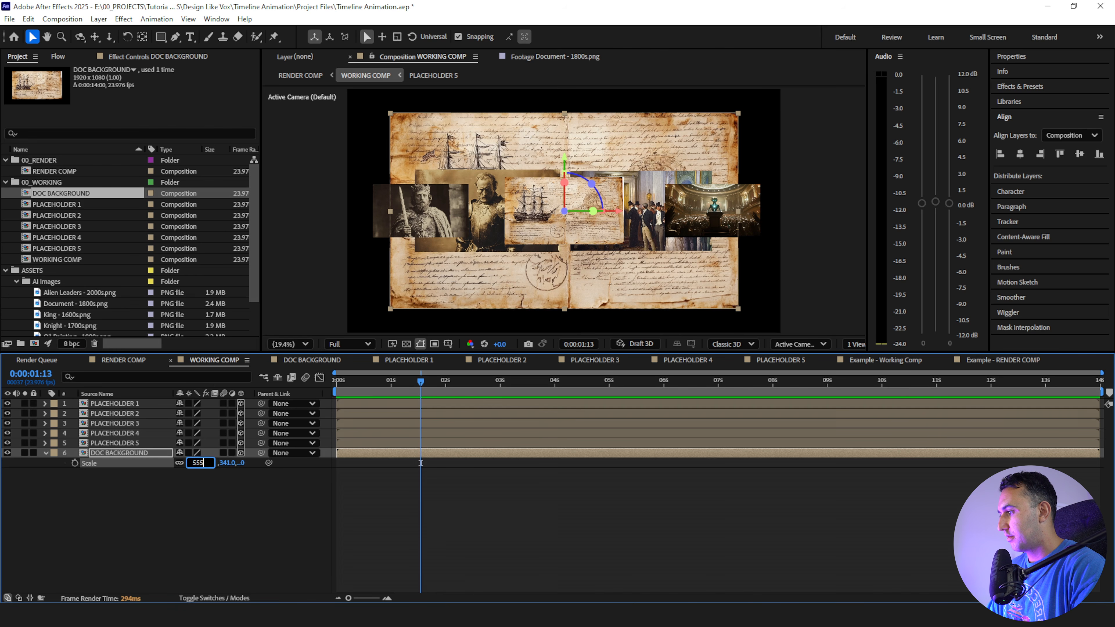
pyautogui.press('Return')
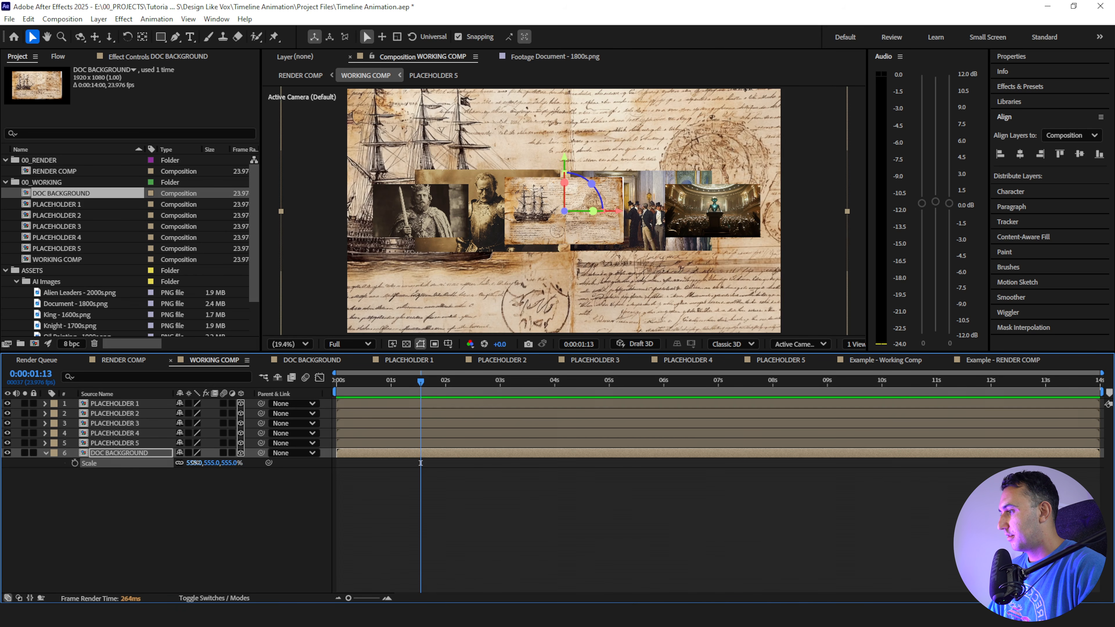
pyautogui.moveTo(195, 463); pyautogui.dragTo(162, 473)
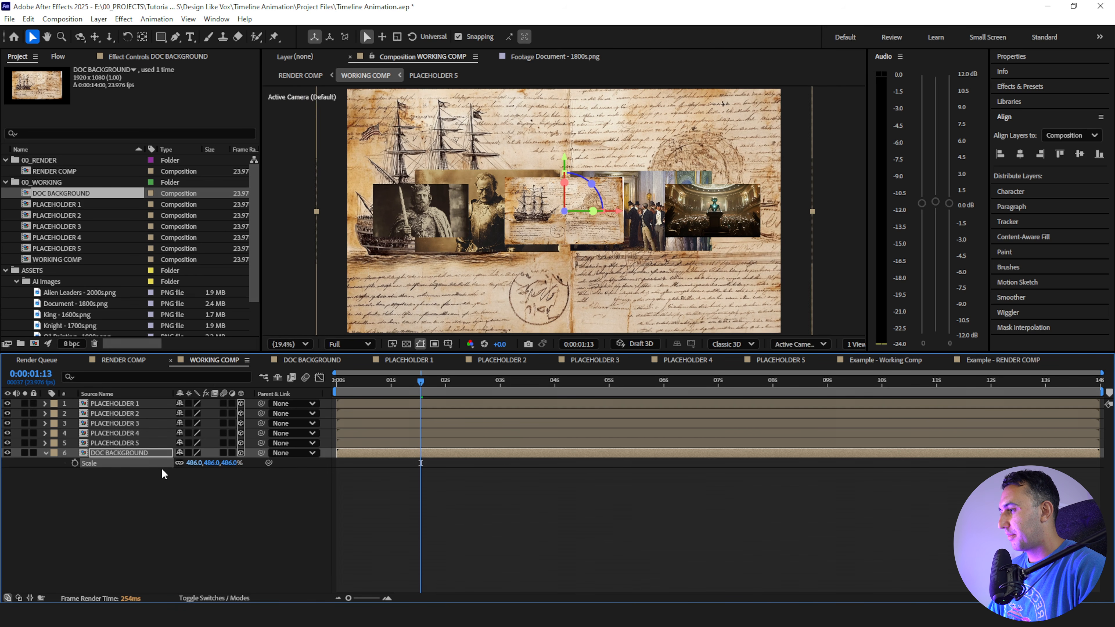
pyautogui.click(160, 488)
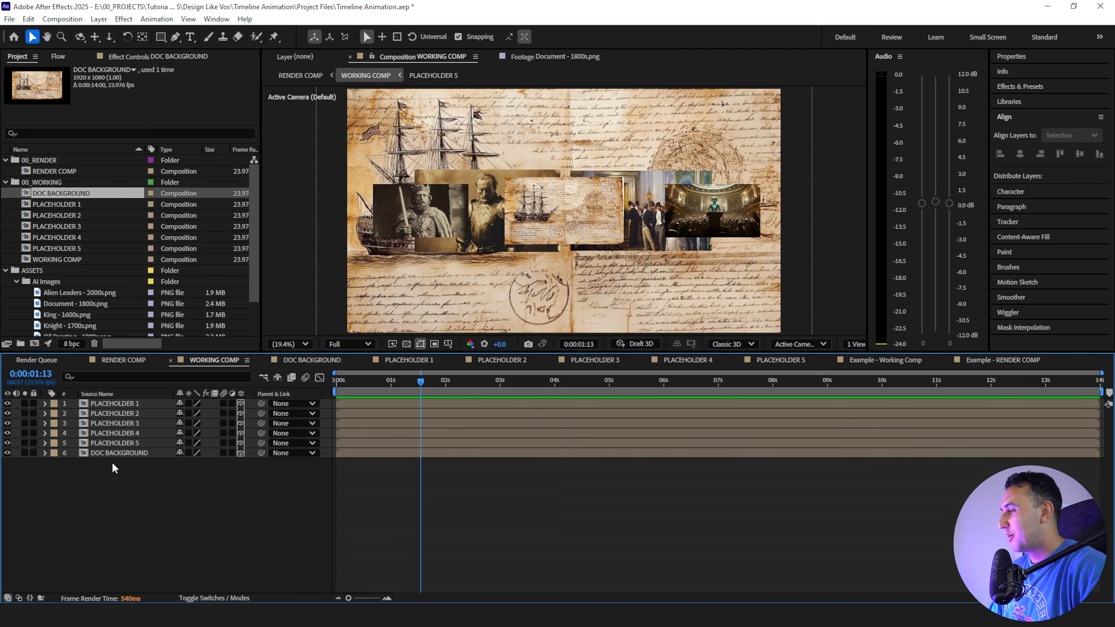
# Inside DOC BACKGROUND, apply the Tint and Invert effects to the Document - 1800s.png layer
pyautogui.doubleClick(114, 453)
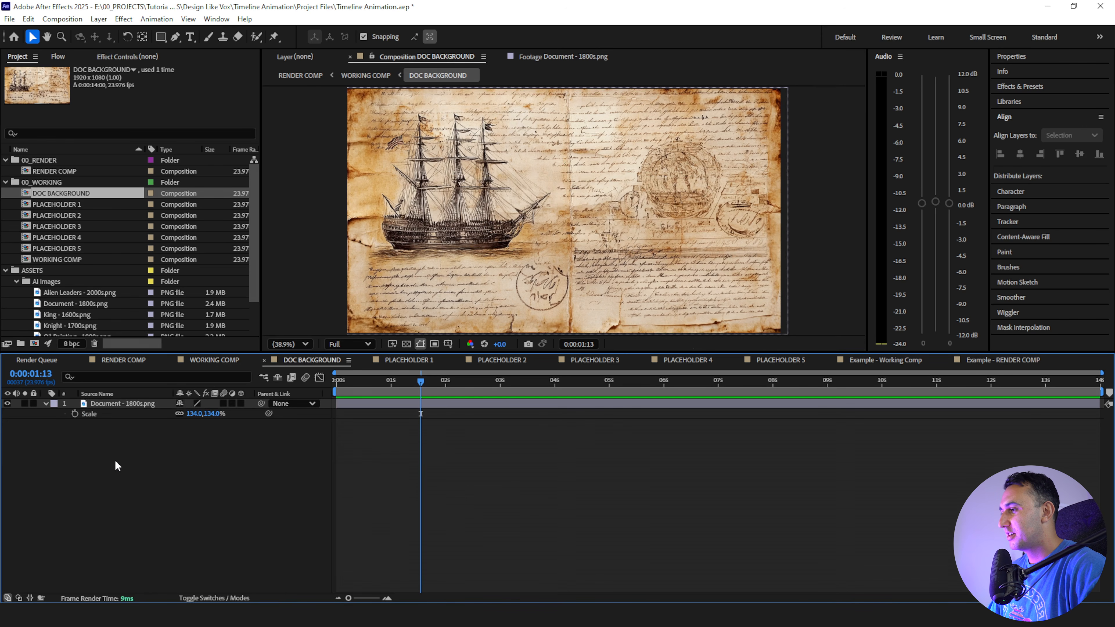
pyautogui.click(111, 402)
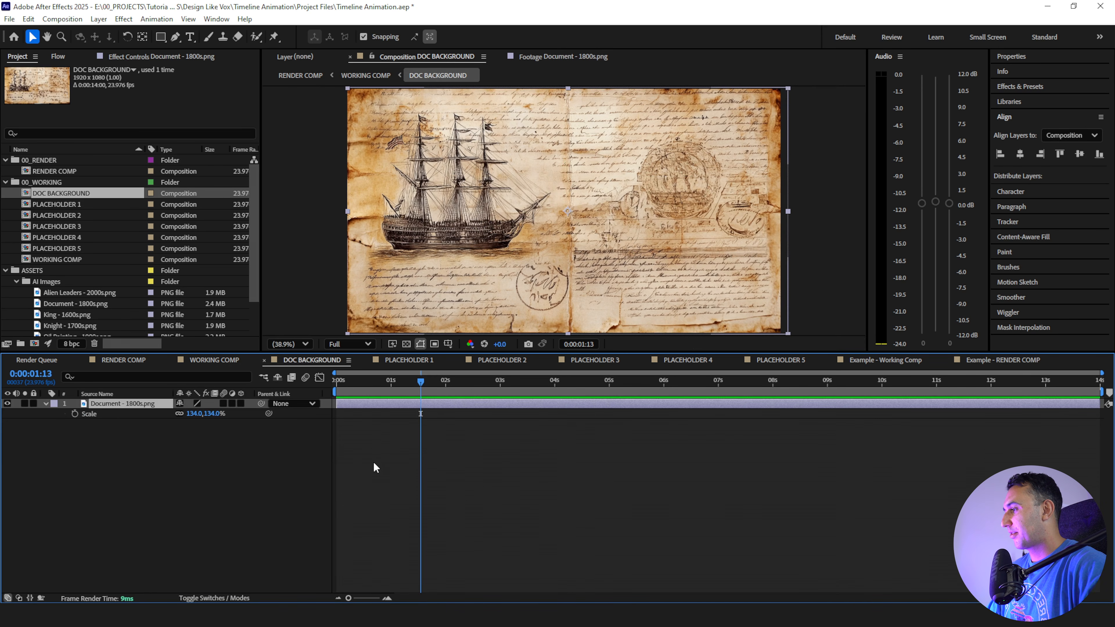
pyautogui.hotkey('ctrl', 'space')
pyautogui.write('tint')
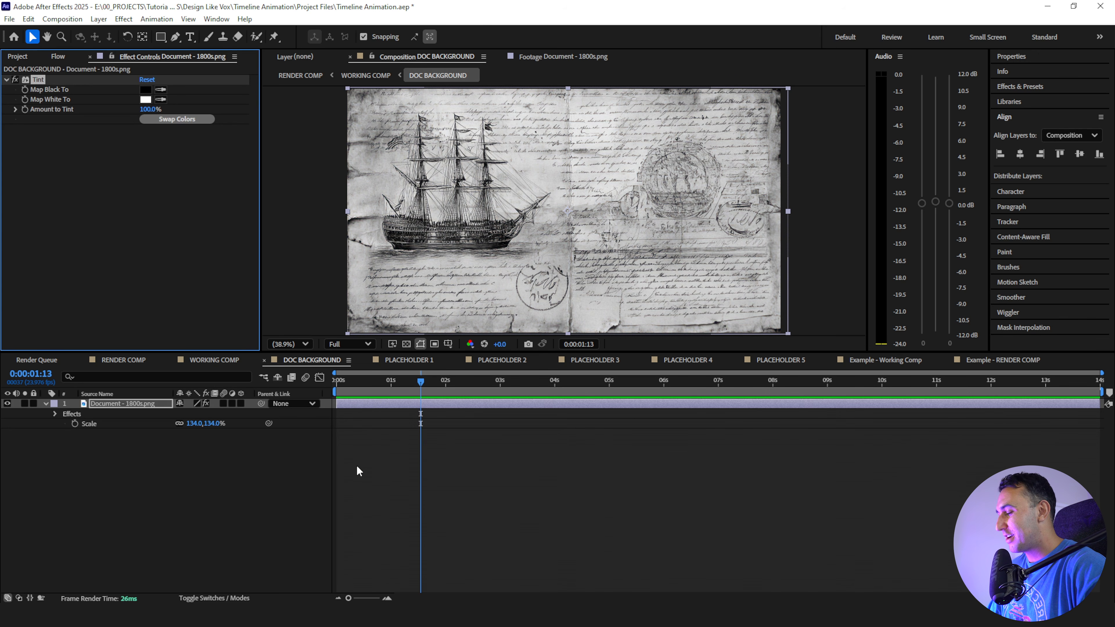
pyautogui.hotkey('ctrl', 'space')
pyautogui.write('inve')
pyautogui.press('Return')
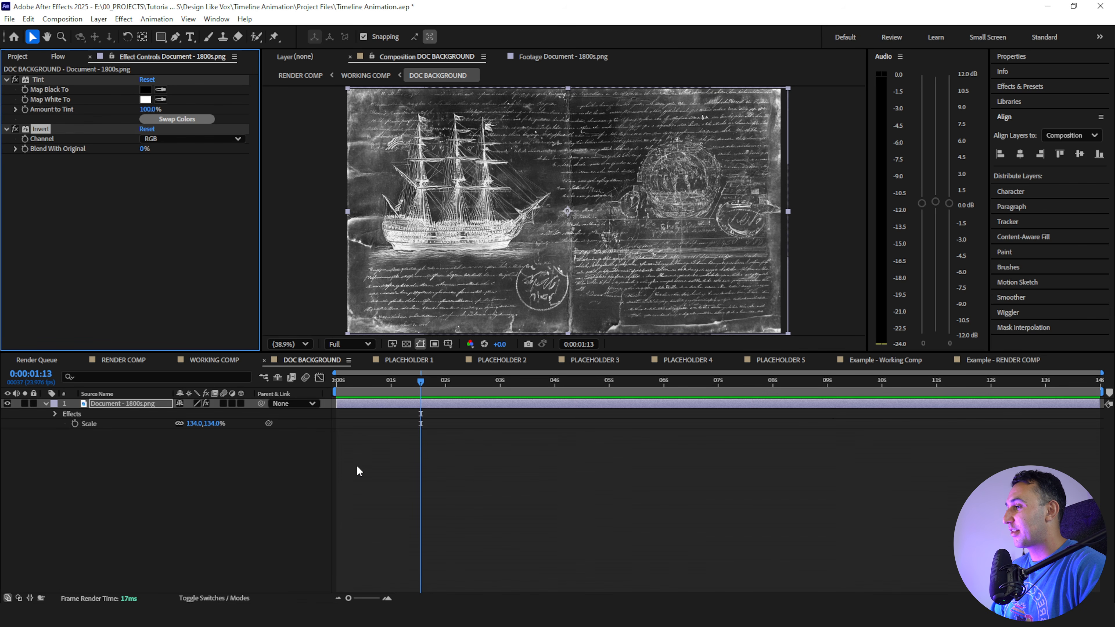
# Add the Extract effect to the document layer with a black point of 223 and black softness of 26
pyautogui.click(103, 406)
pyautogui.hotkey('ctrl', 'space')
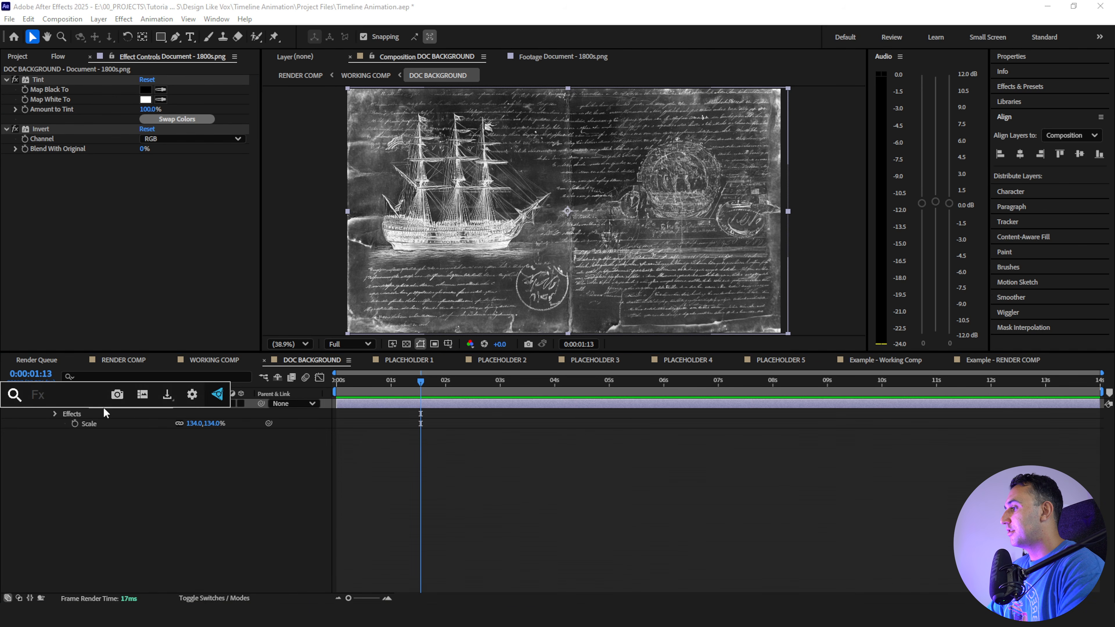
pyautogui.write('ext')
pyautogui.press('Escape')
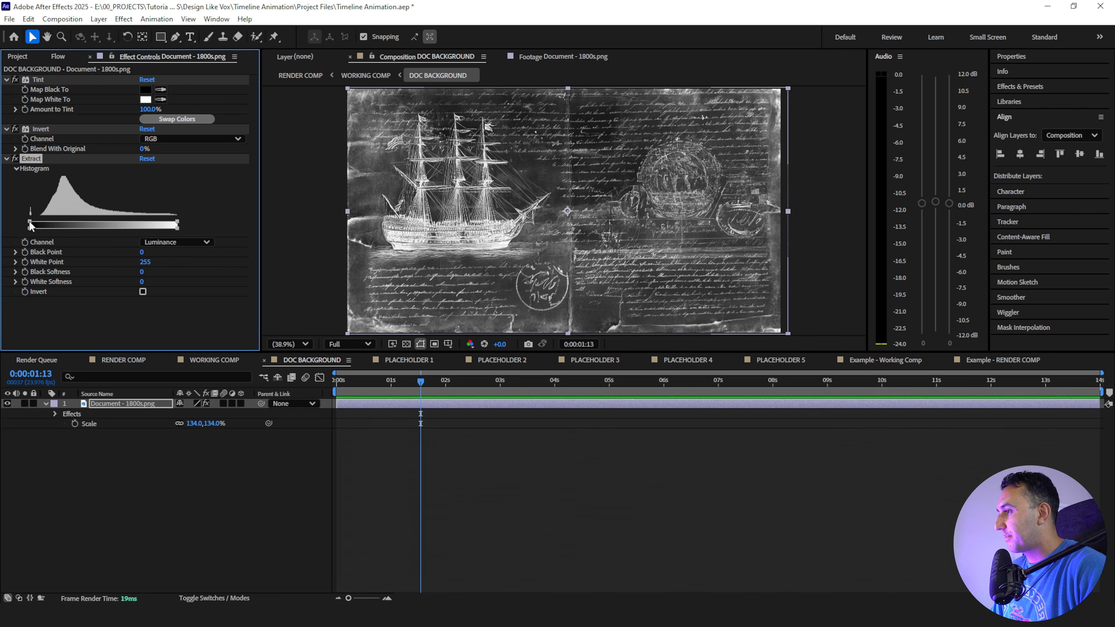
pyautogui.moveTo(30, 225); pyautogui.dragTo(160, 227)
# Add Deep Glow to the document layer with radius 300 and exposure 0.15, and save the project
pyautogui.hotkey('ctrl', 'space')
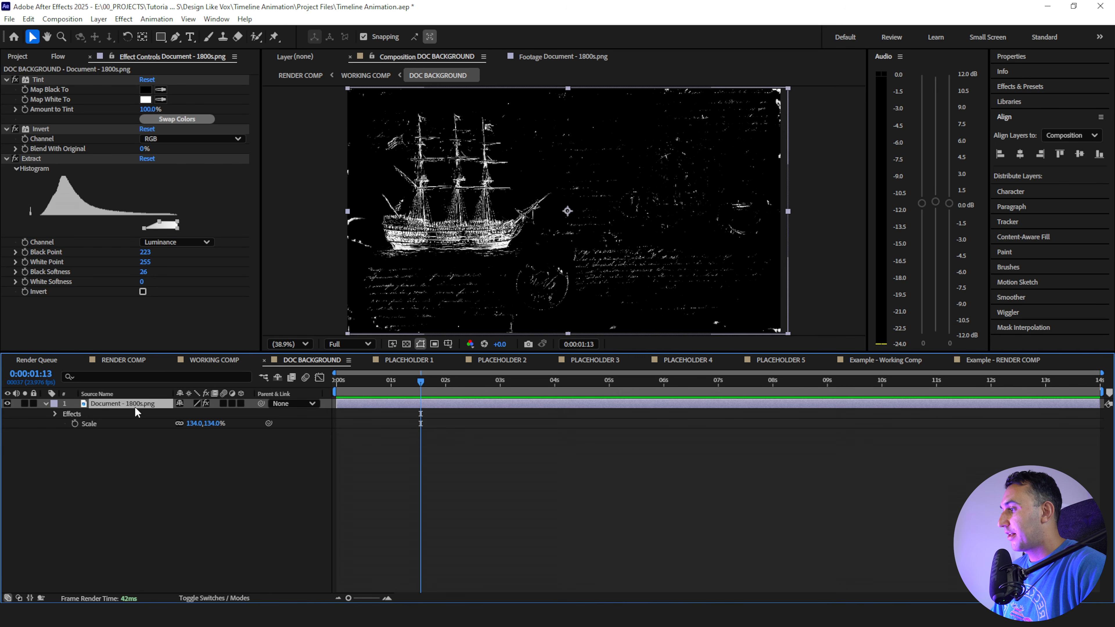
pyautogui.write('deep')
pyautogui.press('Return')
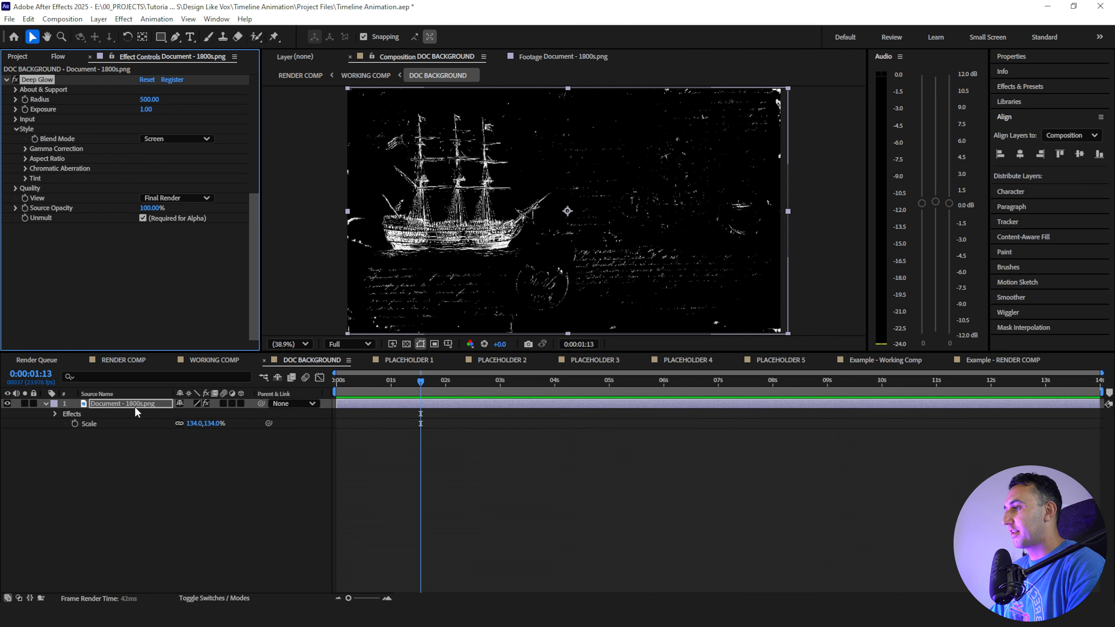
pyautogui.click(148, 100)
pyautogui.write('300')
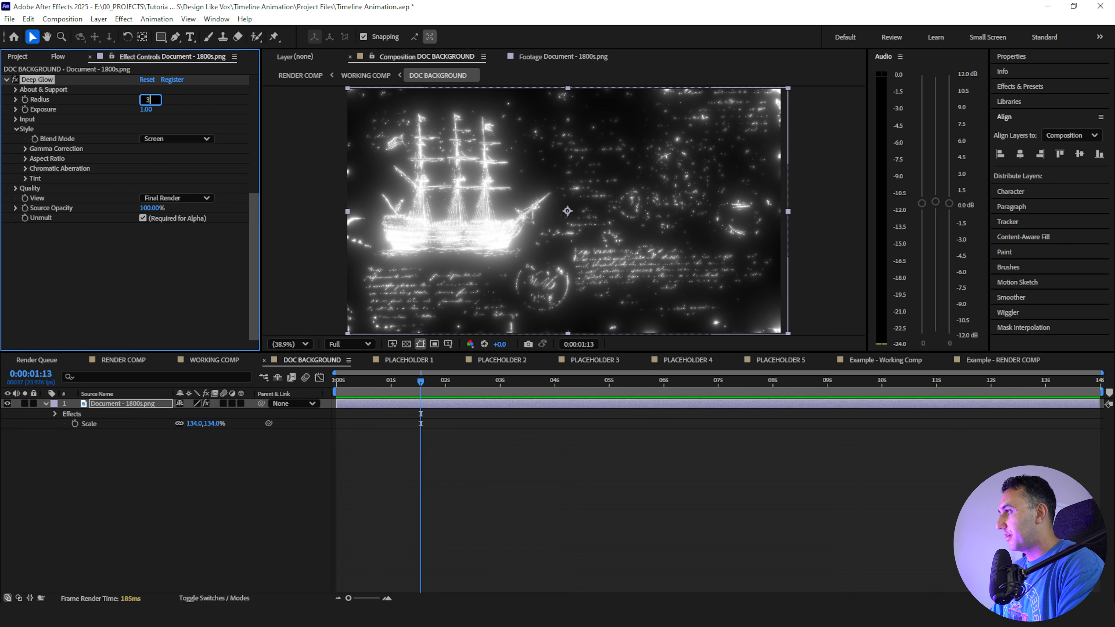
pyautogui.press('Return')
pyautogui.click(148, 109)
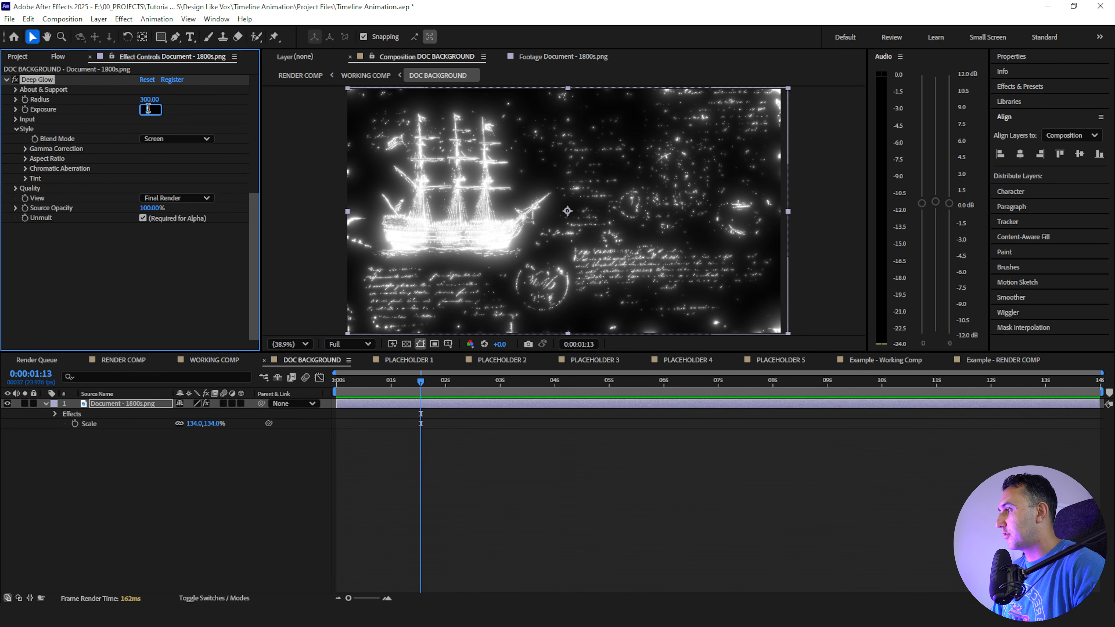
pyautogui.write('0.4')
pyautogui.press('Return')
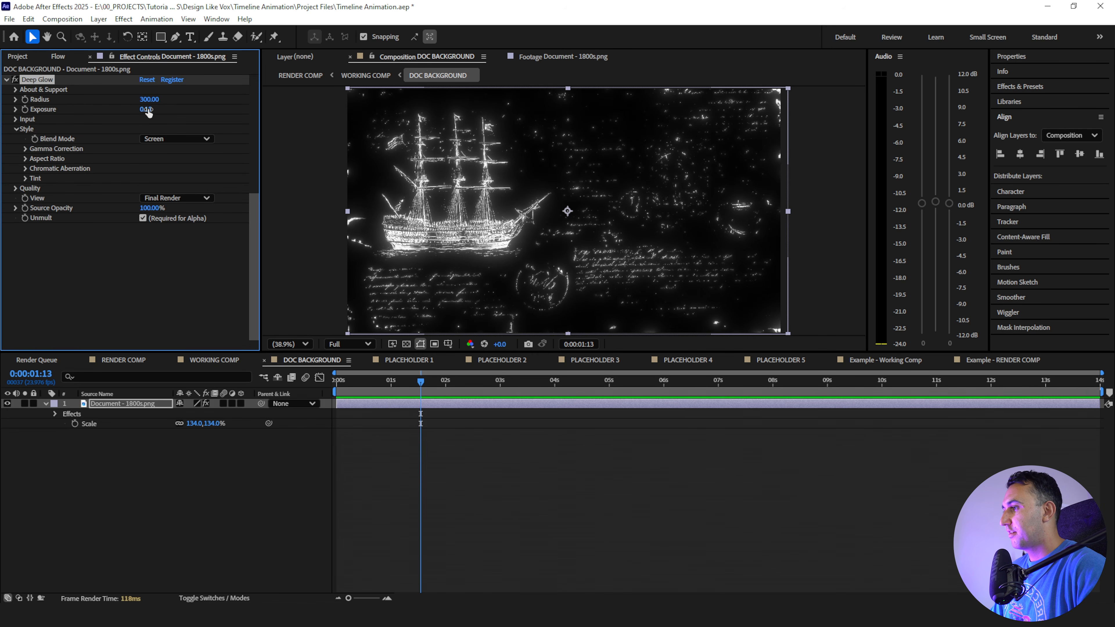
pyautogui.hotkey('ctrl', 's')
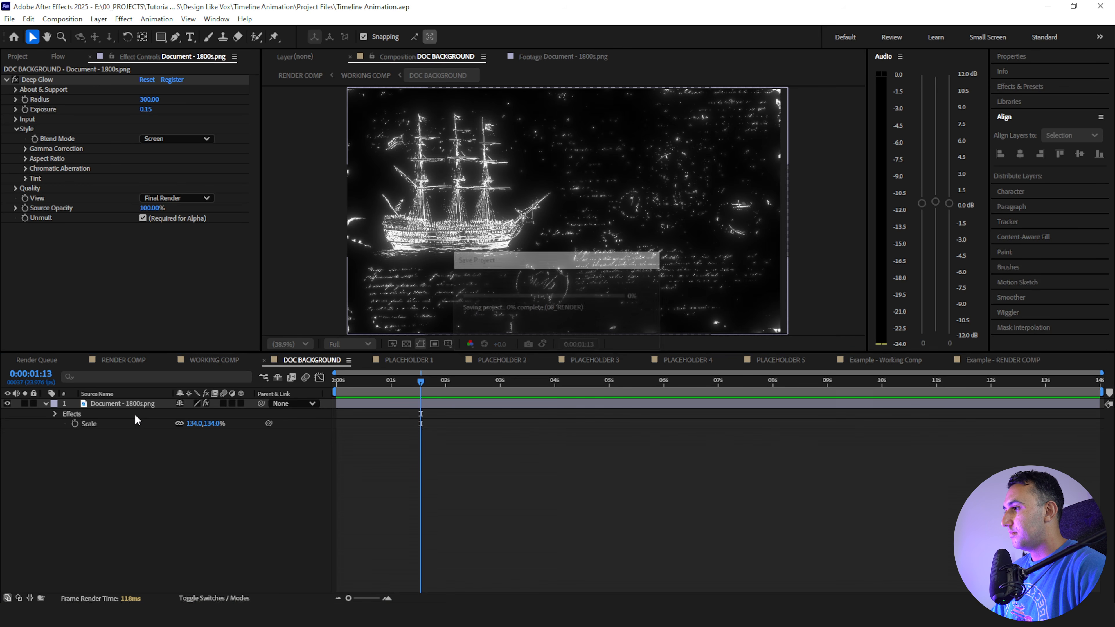
# Check the extracted document background's transparency in WORKING COMP against the transparency grid
pyautogui.click(128, 407)
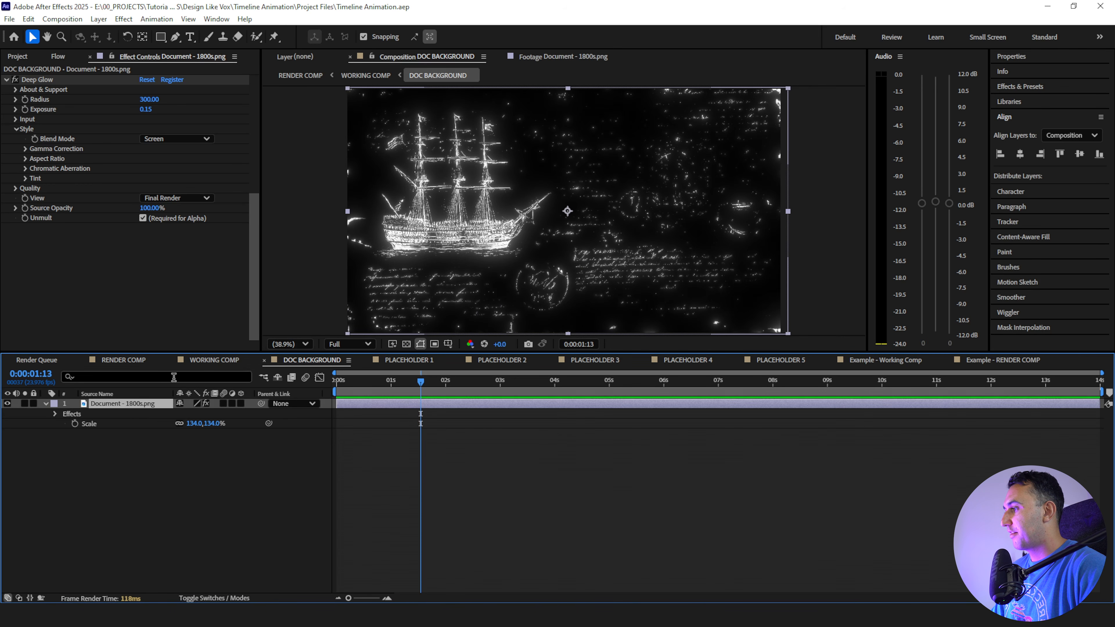
pyautogui.click(208, 359)
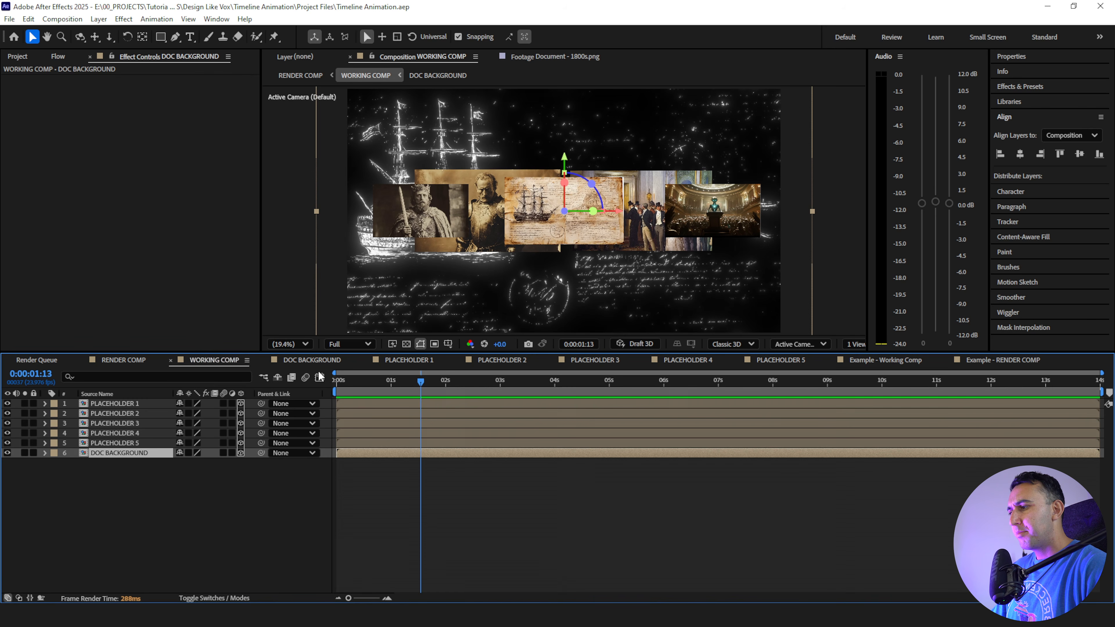
pyautogui.click(406, 343)
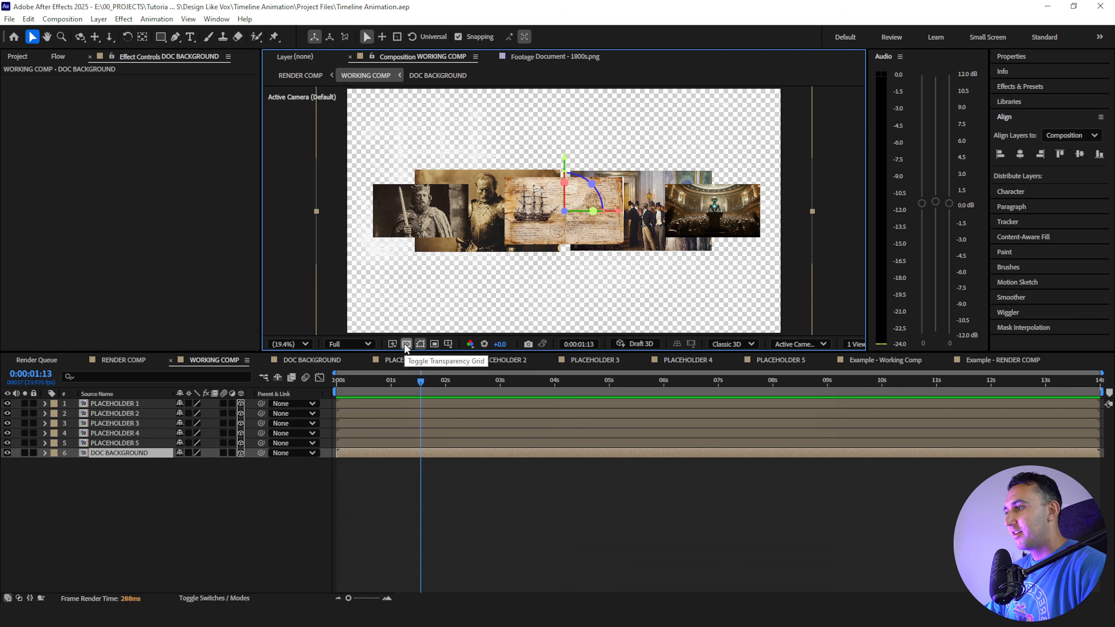
pyautogui.click(404, 344)
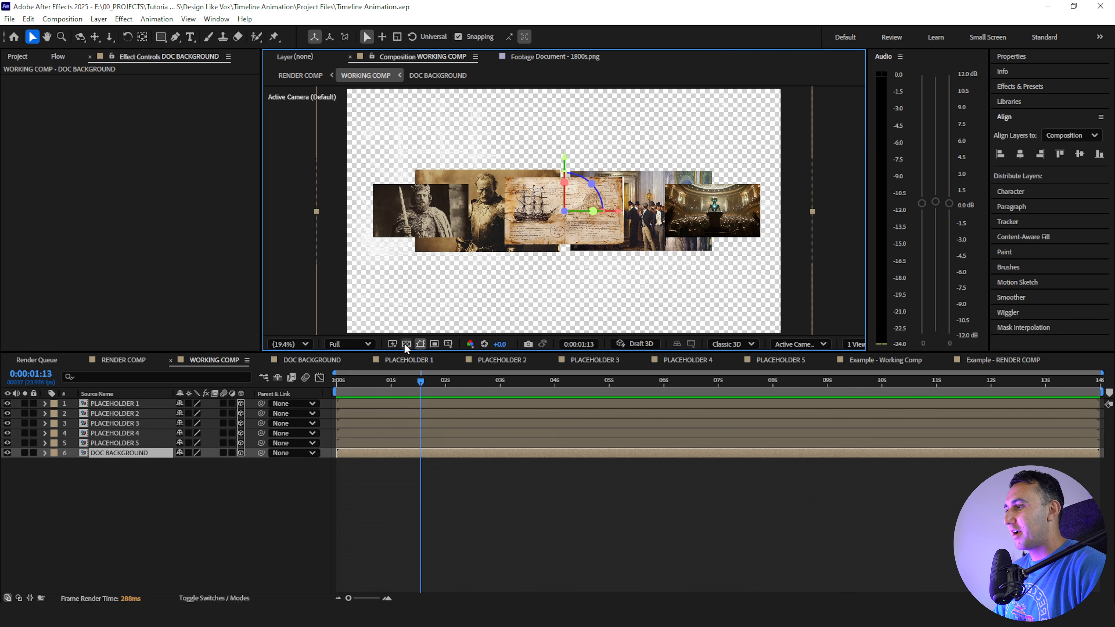
# In DOC BACKGROUND, rename the document layer DOC TOP and duplicate it
pyautogui.click(307, 359)
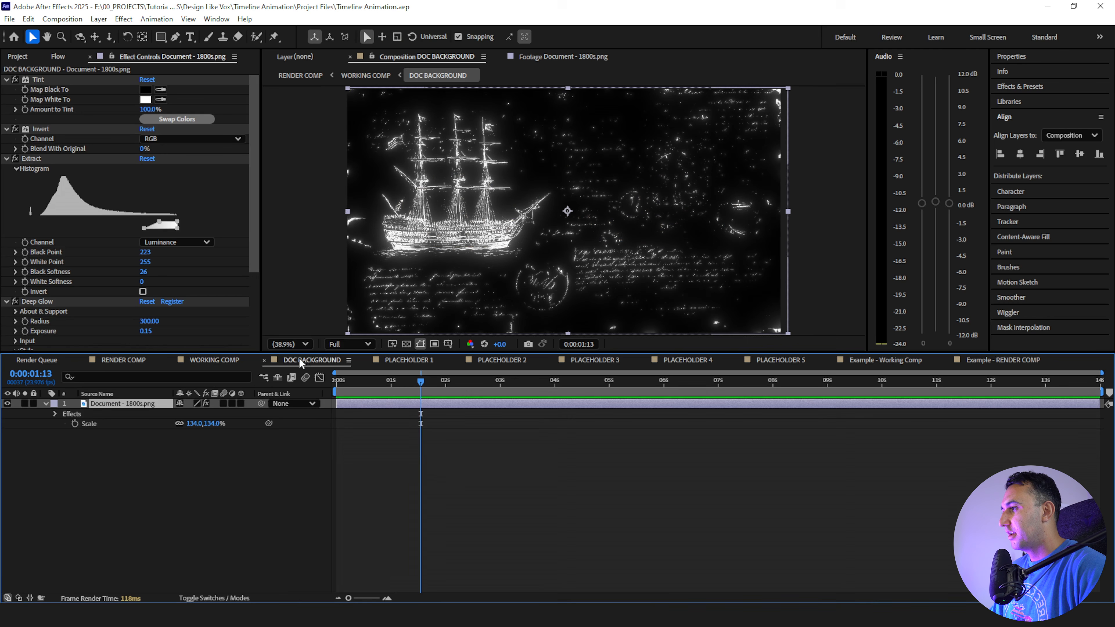
pyautogui.click(124, 428)
pyautogui.click(123, 407)
pyautogui.press('Return')
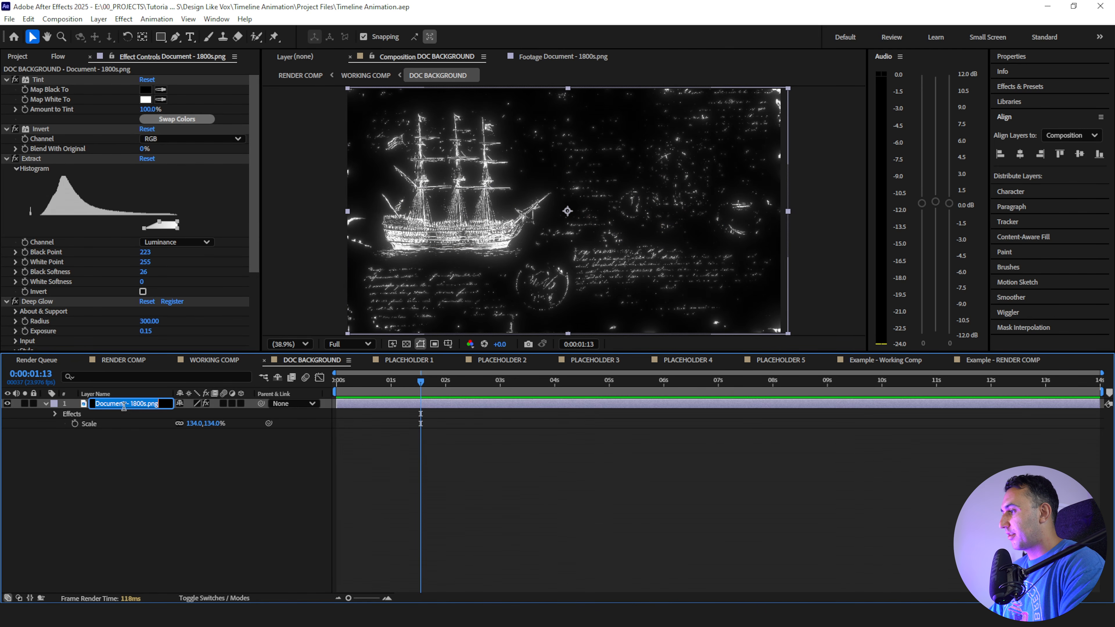
pyautogui.press('capslock')
pyautogui.write('DOC TOP')
pyautogui.press('Return')
pyautogui.hotkey('ctrl', 'd')
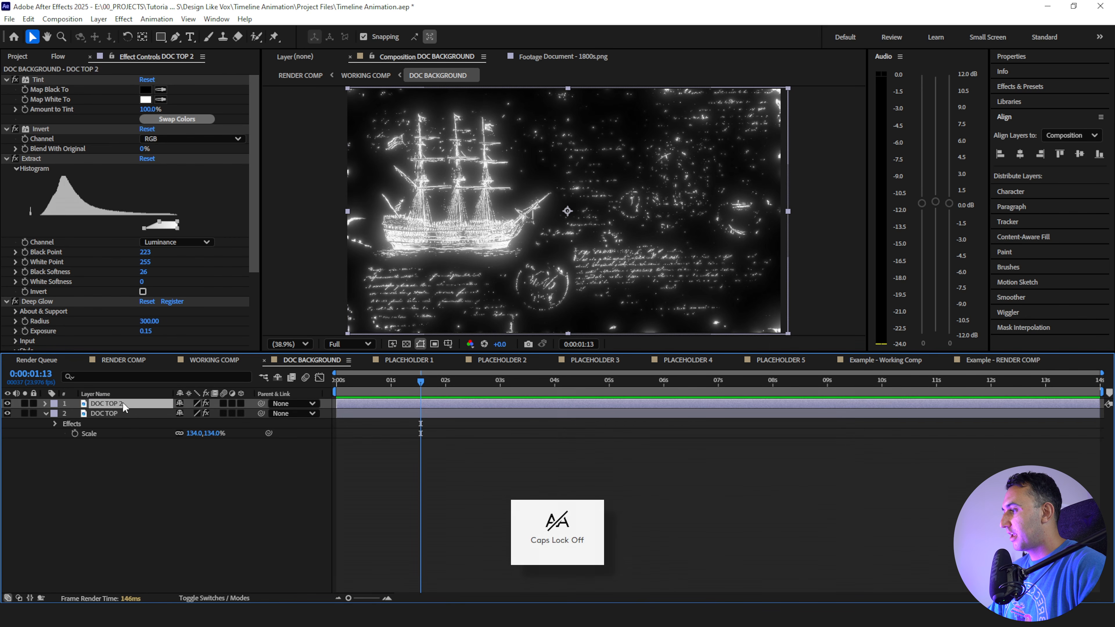
# Rename the duplicated layer DOC BOTTOM and move it beneath DOC TOP
pyautogui.press('Return')
pyautogui.press('BackSpace')
pyautogui.press('capslock')
pyautogui.write('BOTTOM')
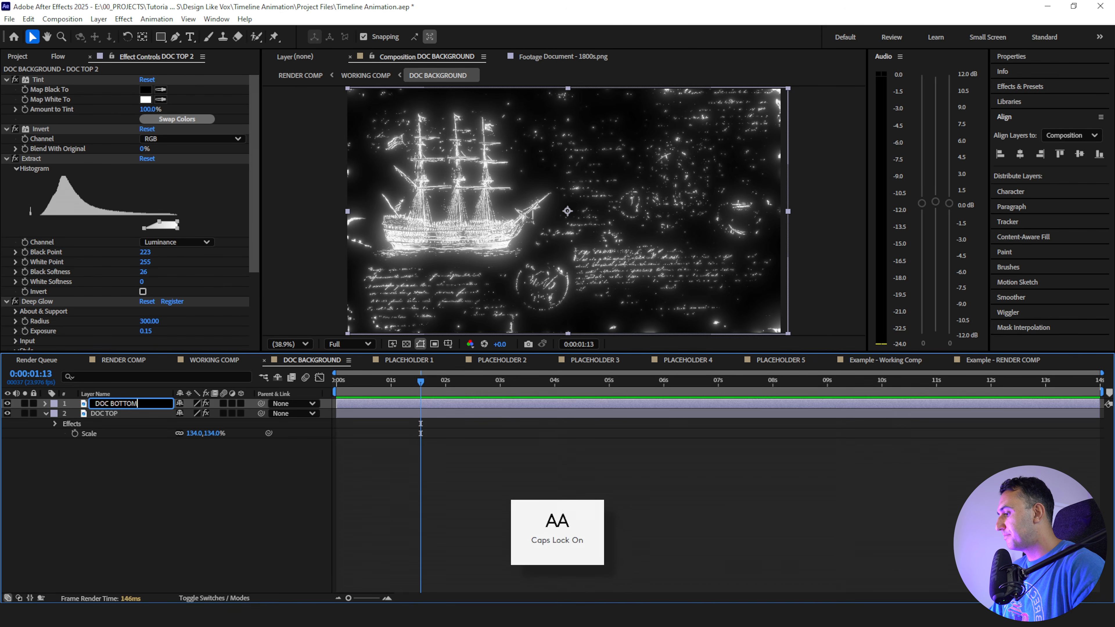
pyautogui.press('capslock')
pyautogui.press('Return')
pyautogui.moveTo(115, 403); pyautogui.dragTo(114, 444)
pyautogui.click(46, 404)
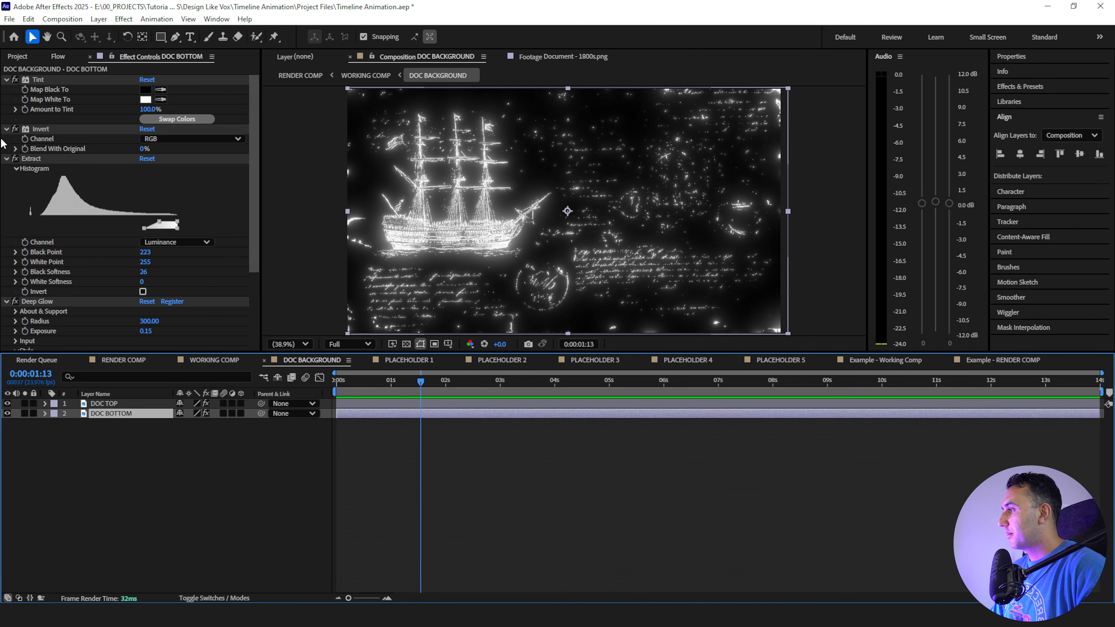
# Delete the Extract and Deep Glow effects from DOC BOTTOM, keeping Tint and Invert
pyautogui.click(6, 128)
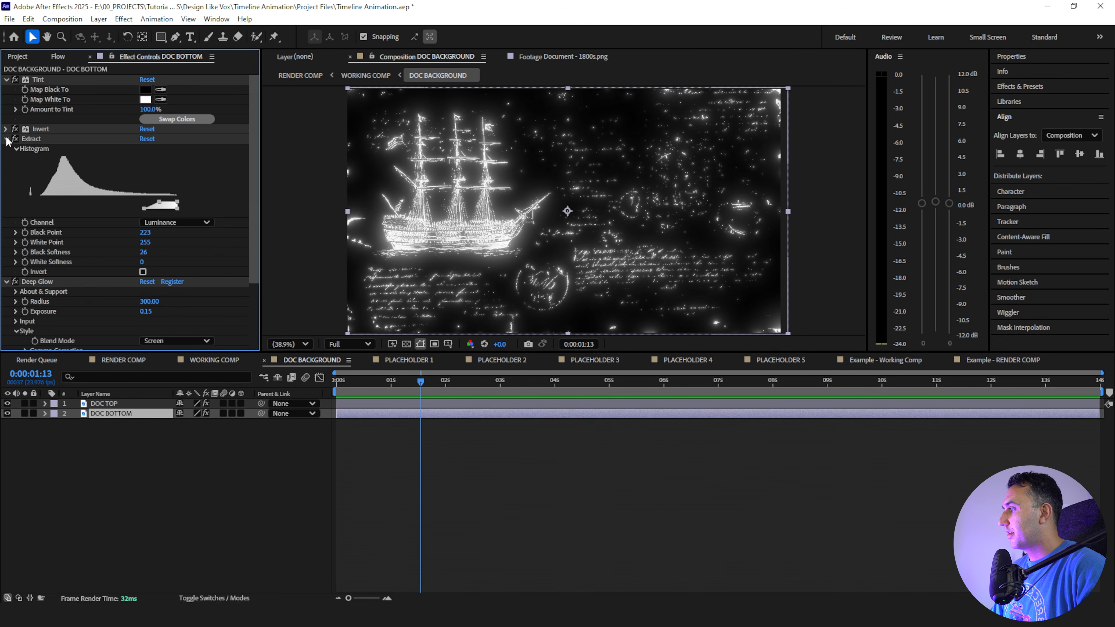
pyautogui.click(6, 139)
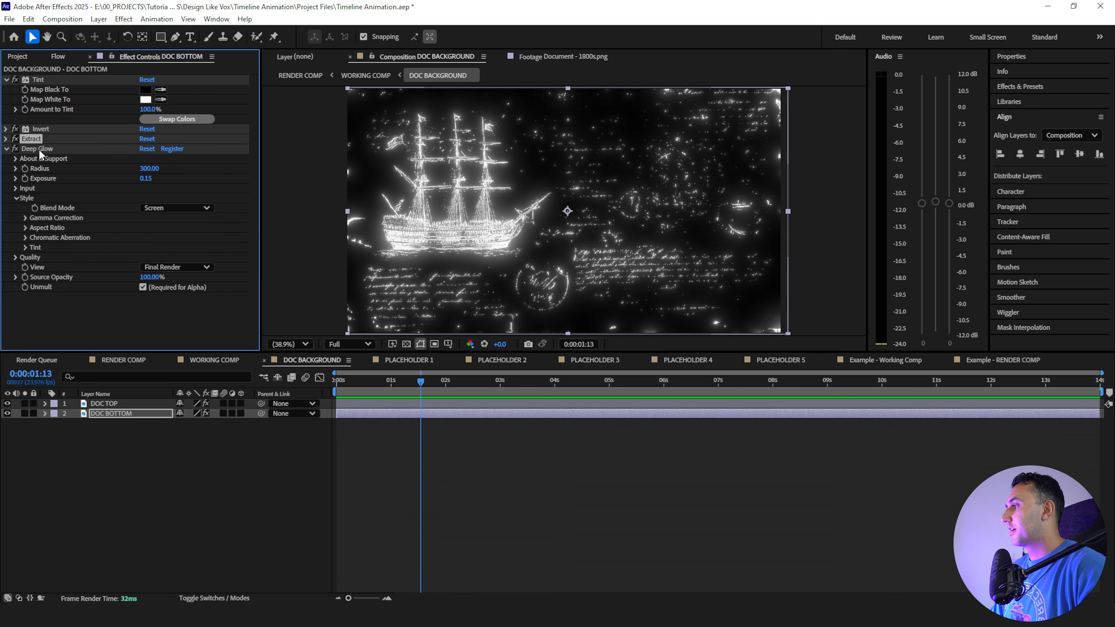
pyautogui.press('Delete')
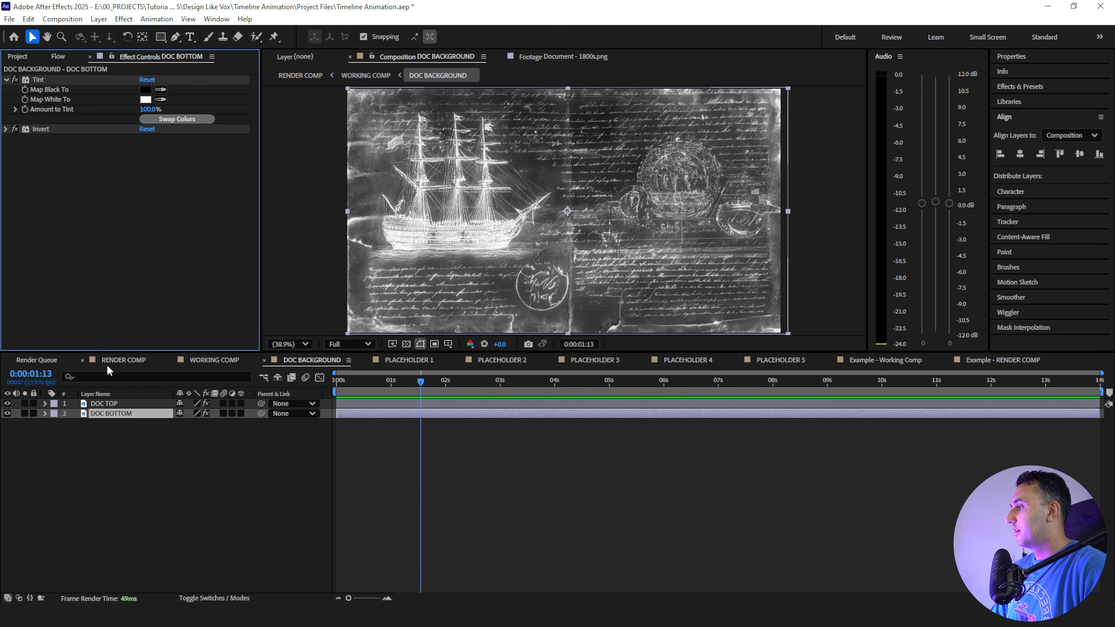
# Add Hue/Saturation to DOC BOTTOM and set its Master Lightness to -70
pyautogui.hotkey('ctrl', 'space')
pyautogui.write('hue')
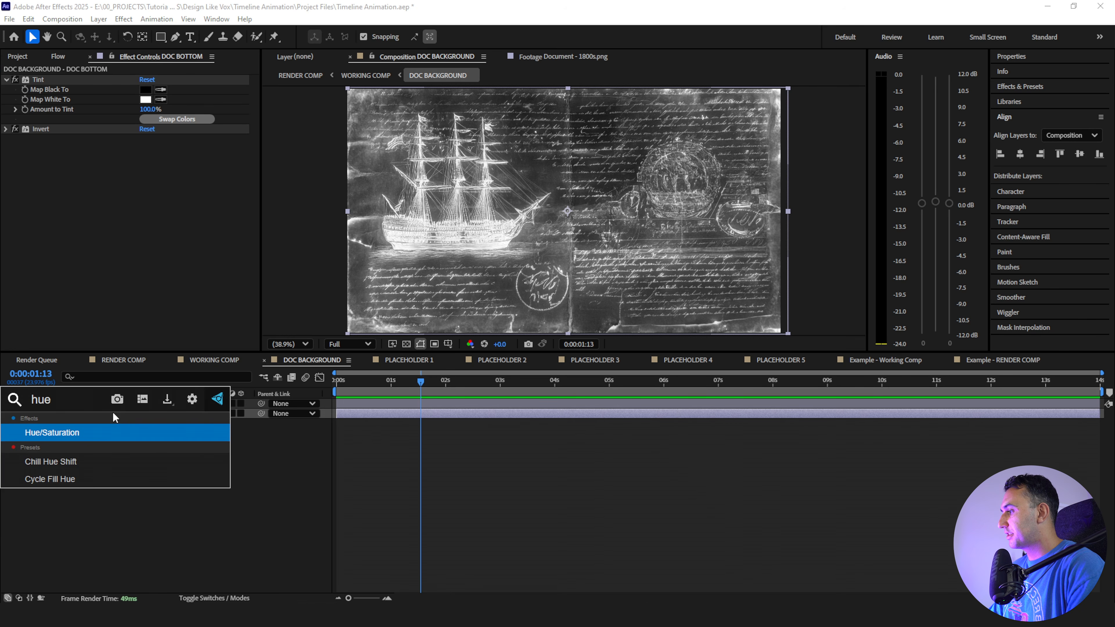
pyautogui.press('Return')
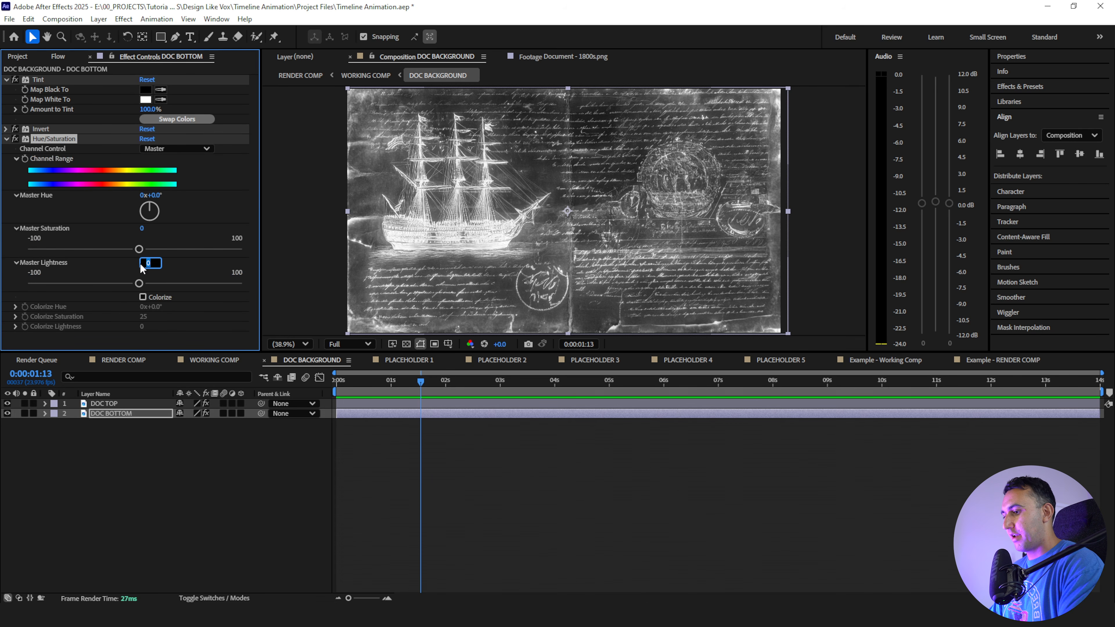
pyautogui.write('-70')
pyautogui.press('Return')
# Check DOC BOTTOM on its own in WORKING COMP with DOC TOP hidden, and toggle DOC TOP's visibility back in DOC BACKGROUND
pyautogui.click(66, 448)
pyautogui.click(8, 404)
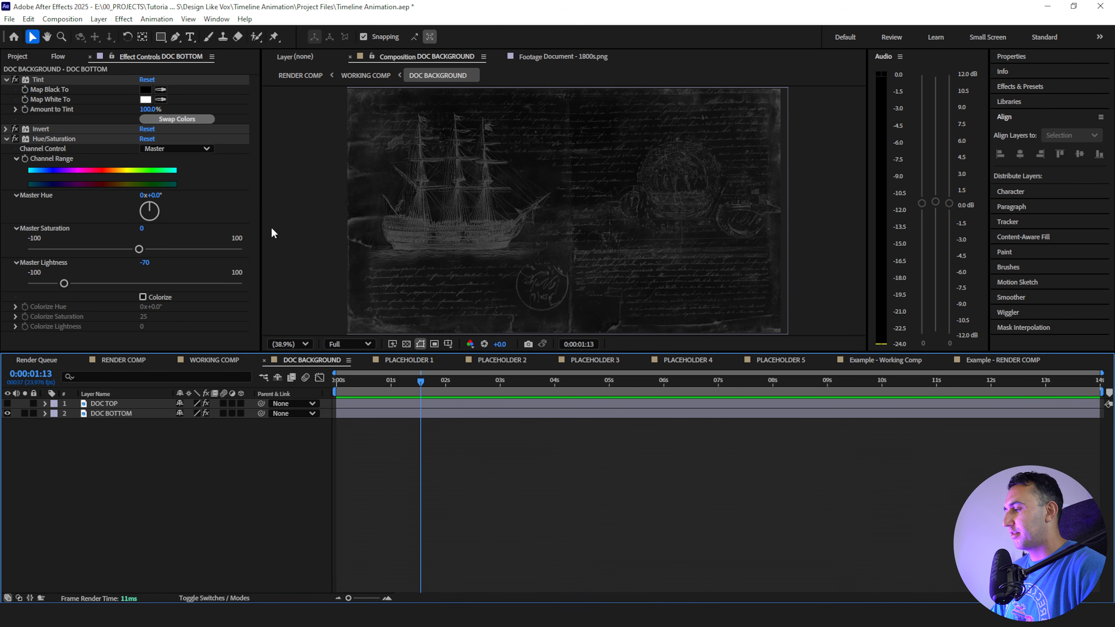
pyautogui.click(192, 359)
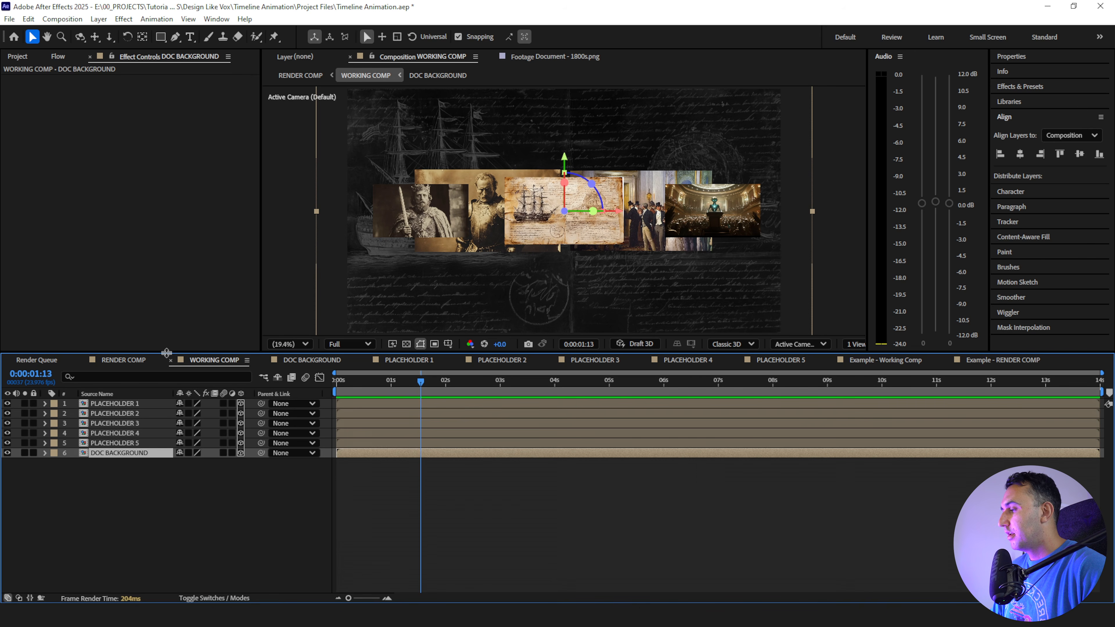
pyautogui.click(293, 362)
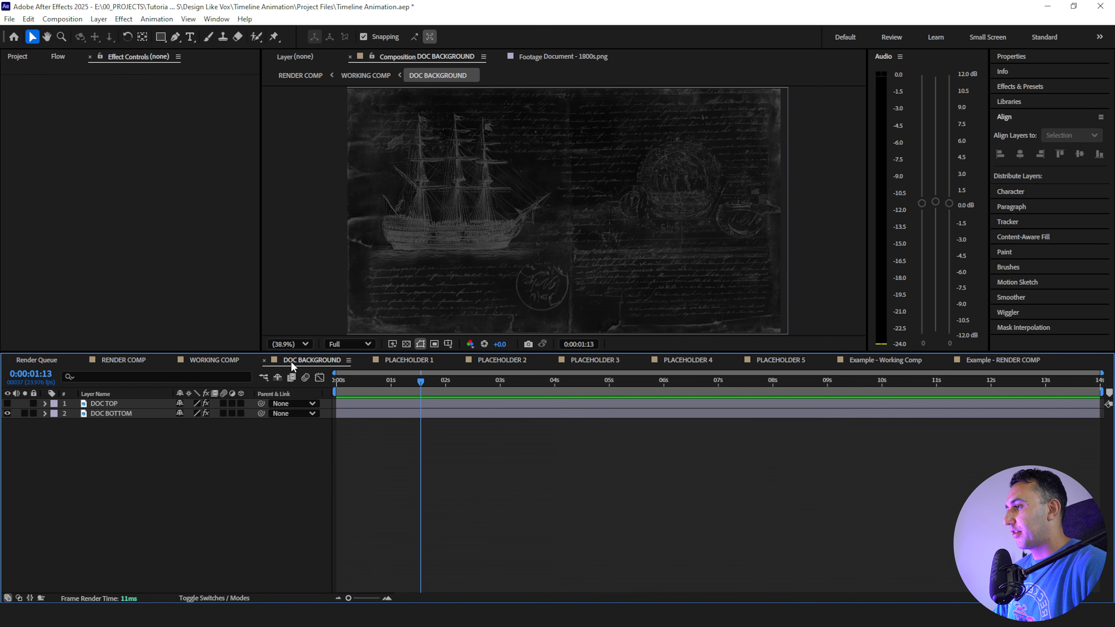
pyautogui.click(8, 403)
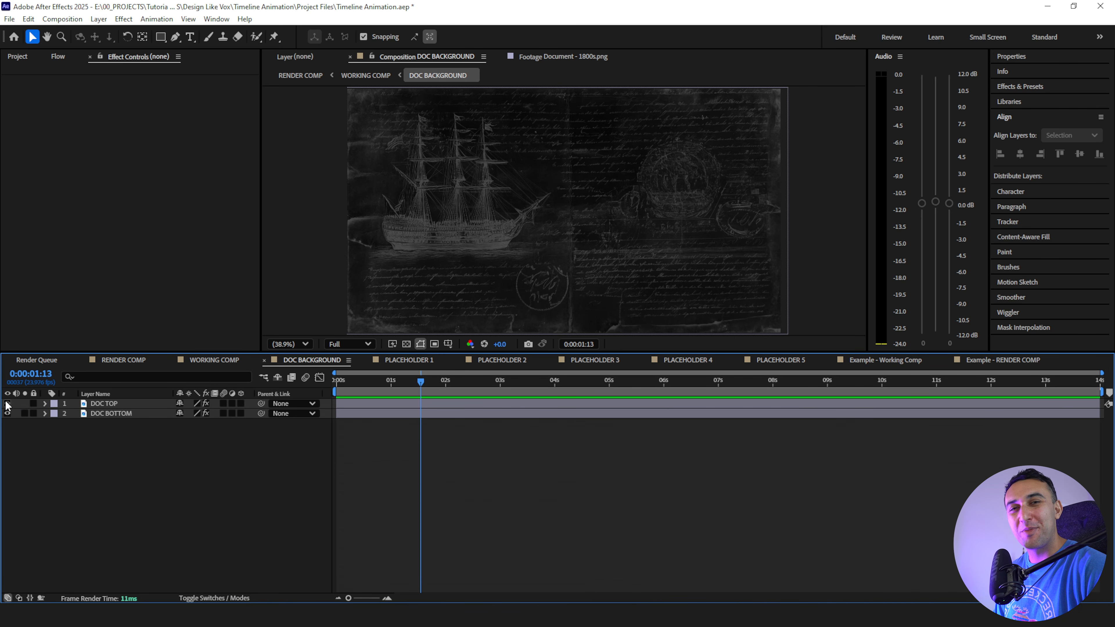
# Add an Opacity expression to DOC TOP consisting of posterizeTime(6) followed by wiggle(10,30)
pyautogui.click(8, 412)
pyautogui.click(107, 402)
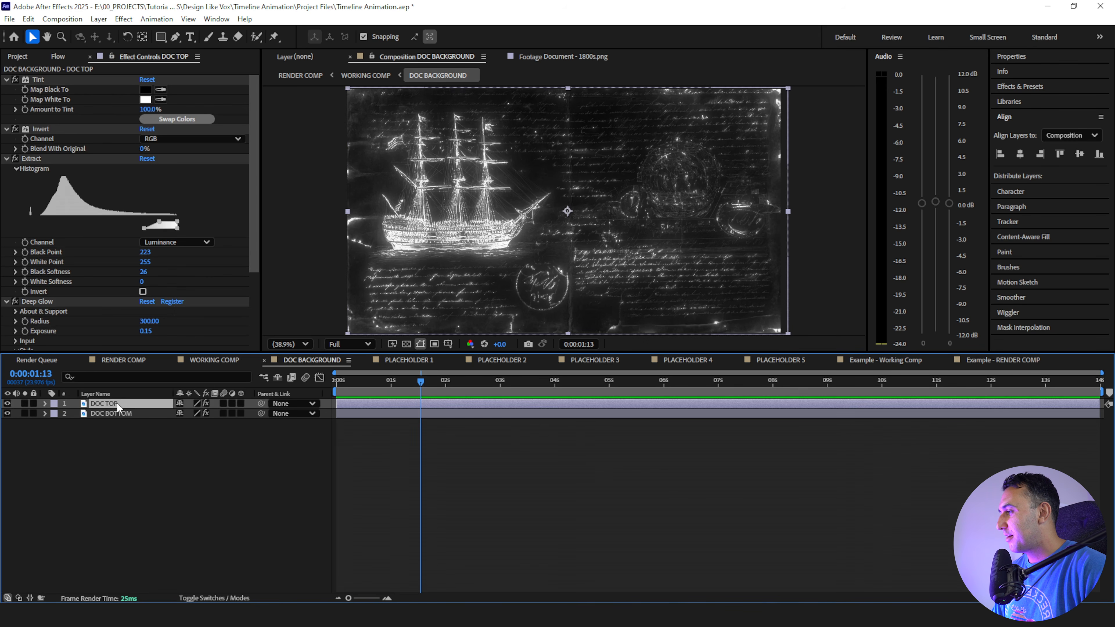
pyautogui.press('t')
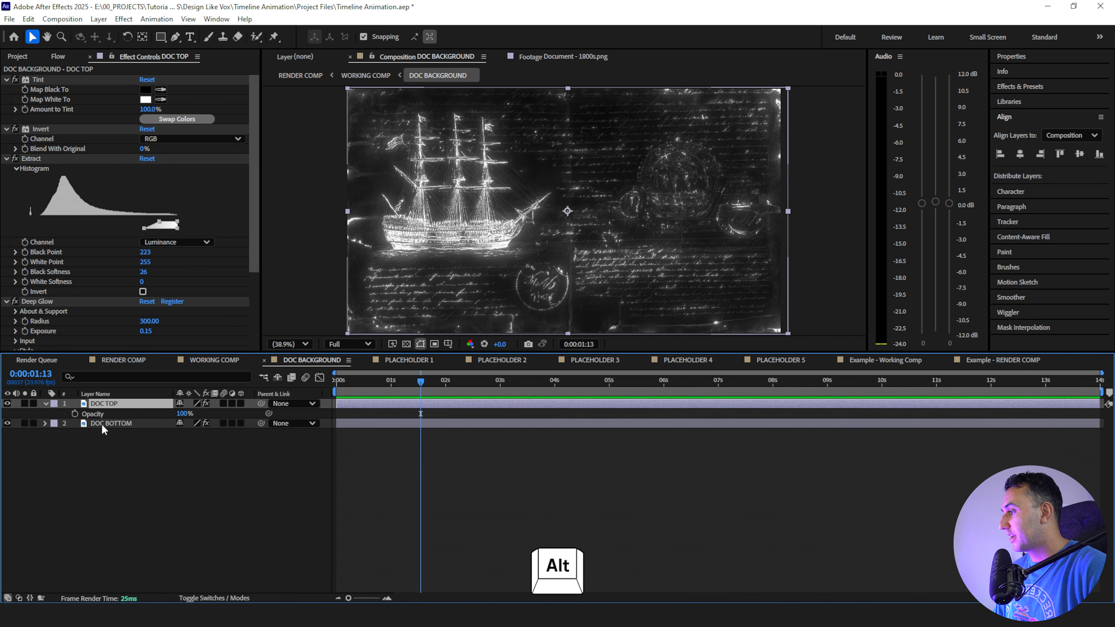
pyautogui.keyDown('alt'); pyautogui.click(75, 412); pyautogui.keyUp('alt')
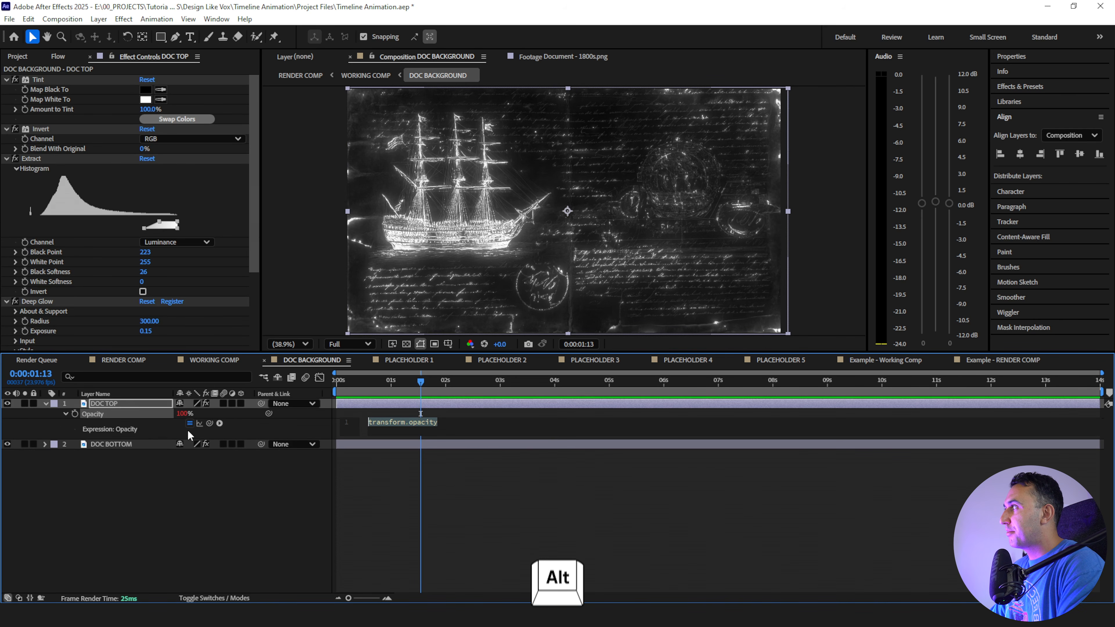
pyautogui.write('po')
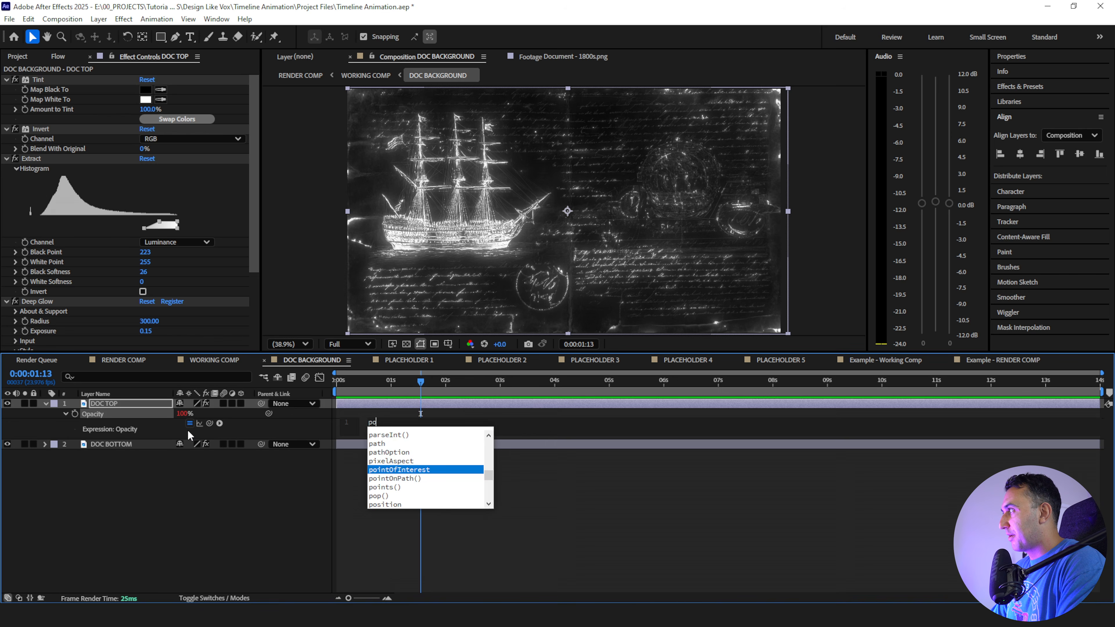
pyautogui.write('sterizeTime()')
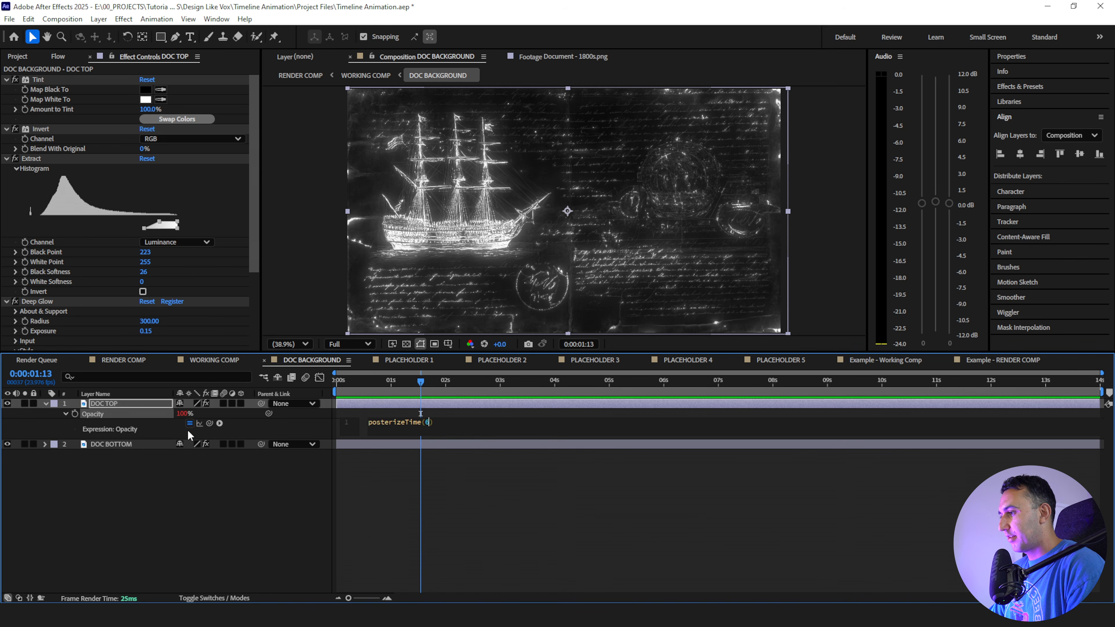
pyautogui.write('6')
pyautogui.press('Return')
pyautogui.write('wiggle(1)')
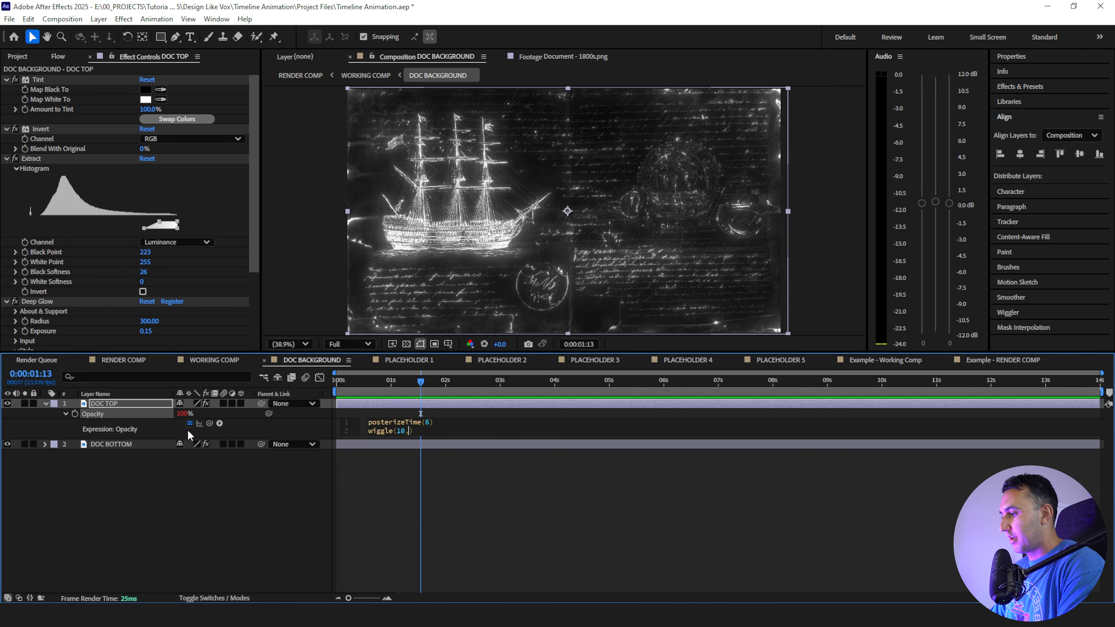
pyautogui.write('0,30')
pyautogui.click(239, 483)
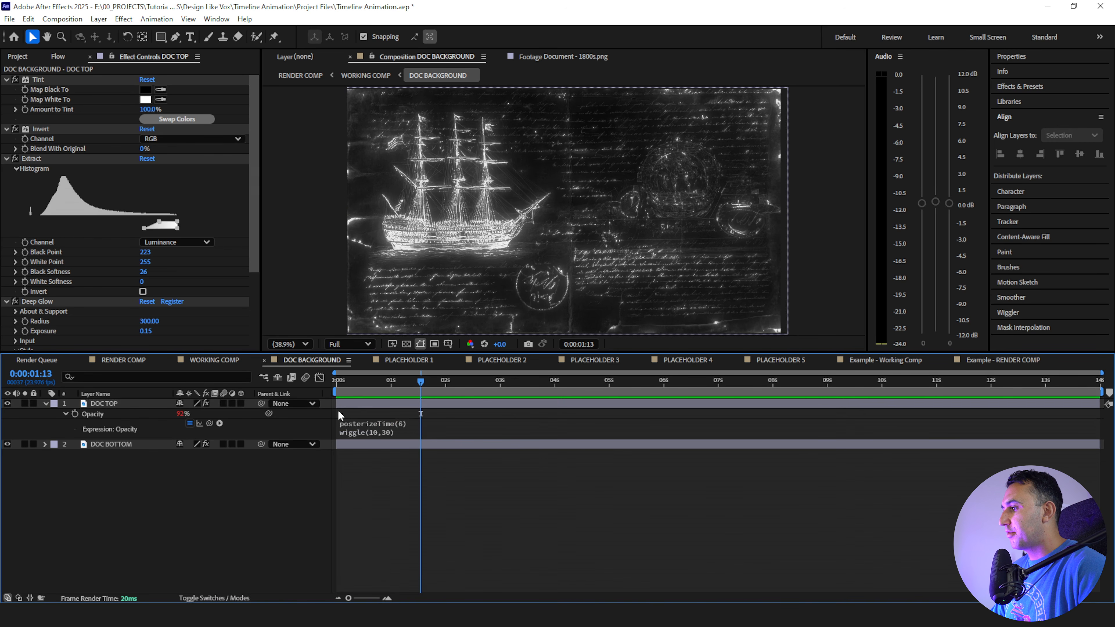
# Preview the flickering opacity in DOC BACKGROUND from the start of the timeline
pyautogui.click(348, 382)
pyautogui.moveTo(347, 383); pyautogui.dragTo(327, 387)
pyautogui.press('space')
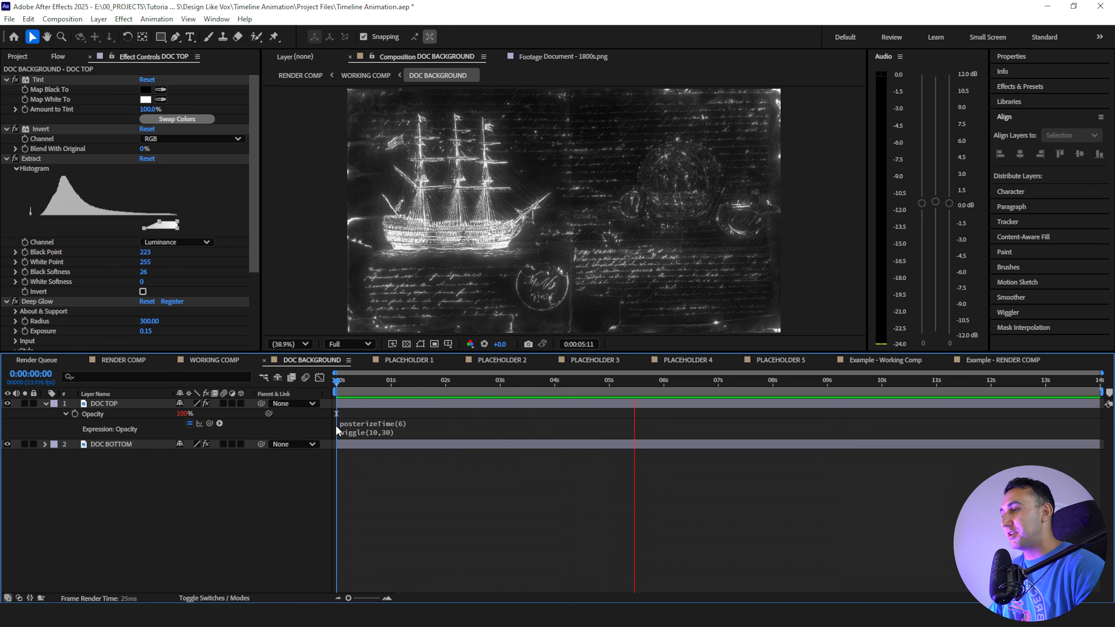
pyautogui.click(368, 382)
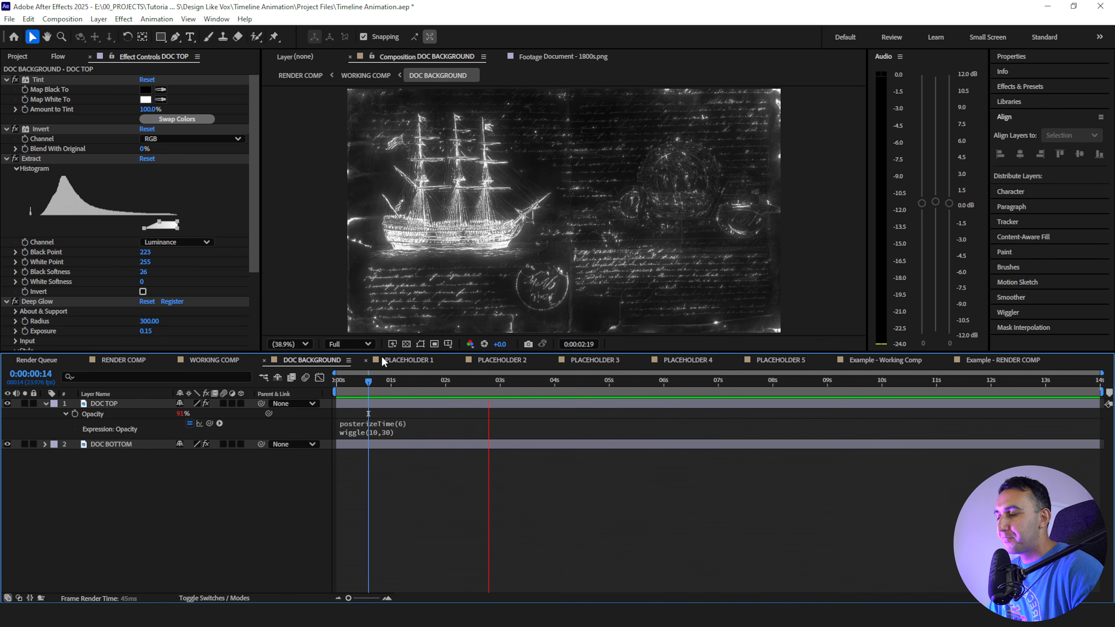
pyautogui.moveTo(341, 384); pyautogui.dragTo(331, 385)
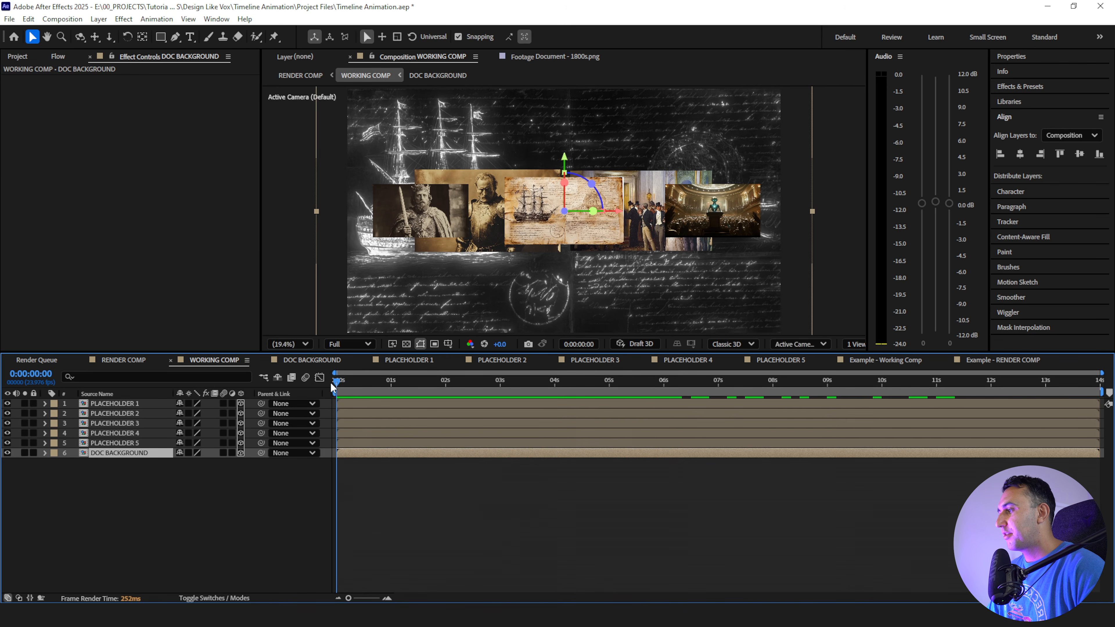
# Play RENDER COMP and check the background's edge coverage around 0:00:01:05
pyautogui.click(123, 359)
pyautogui.press('space')
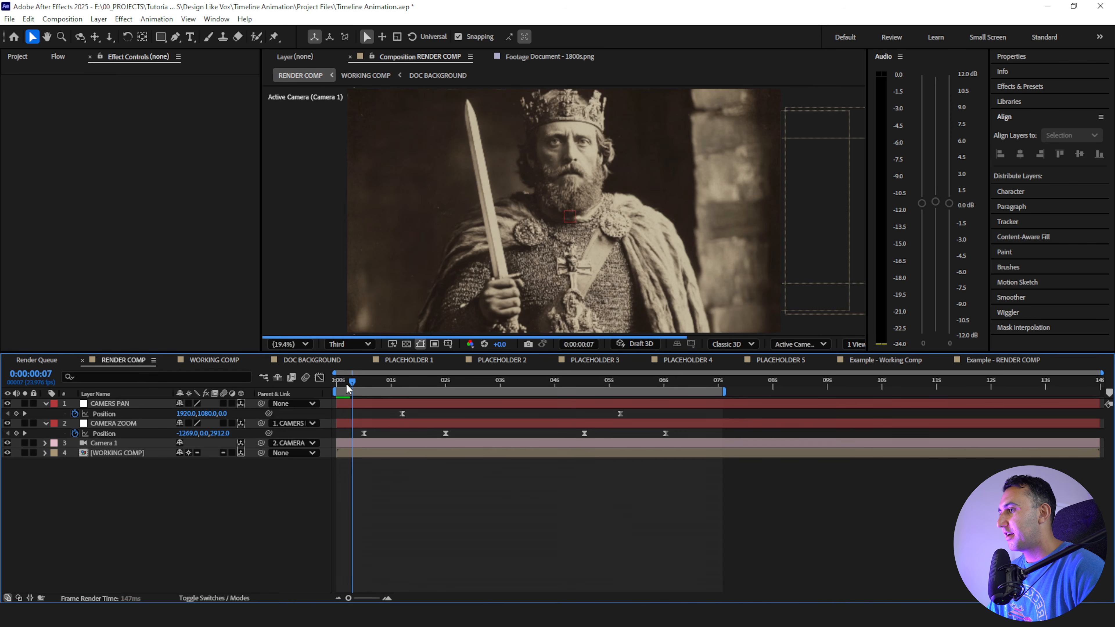
pyautogui.click(369, 380)
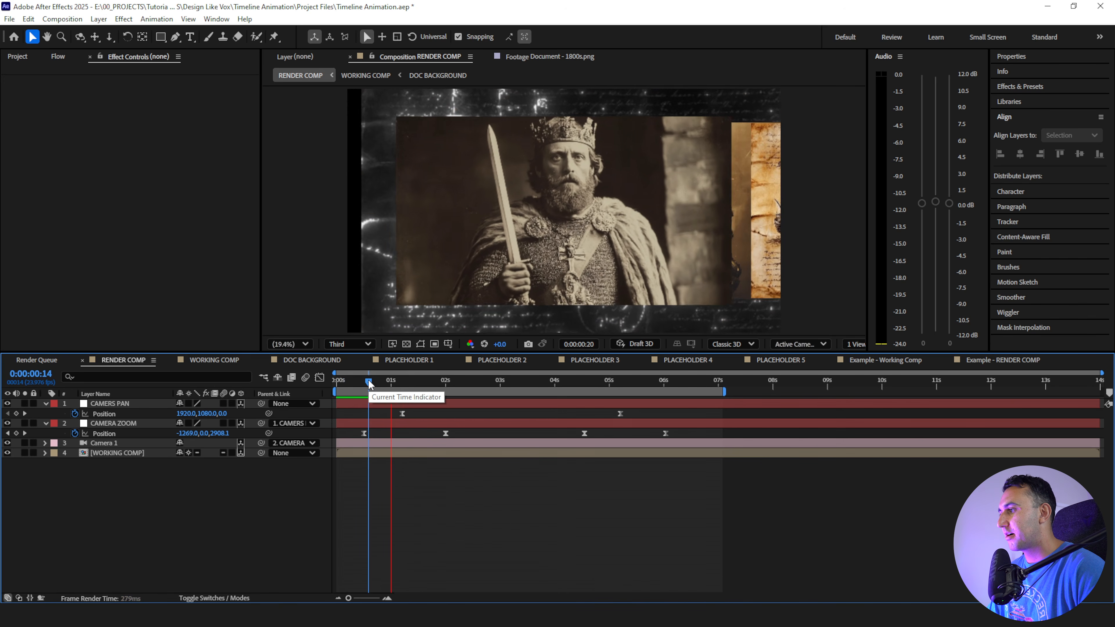
pyautogui.press('space')
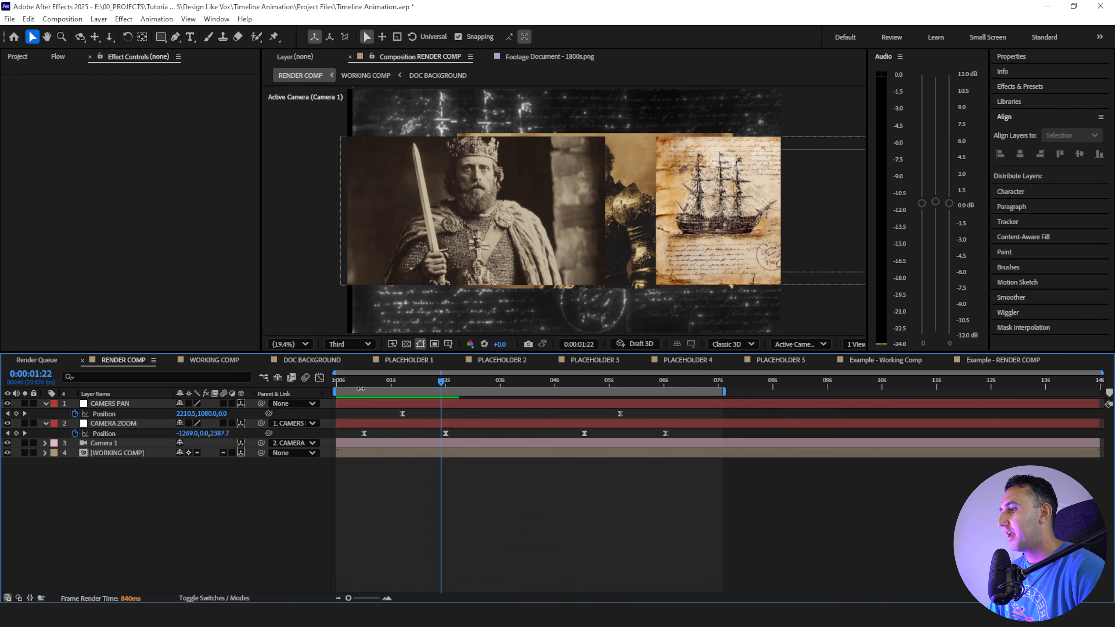
pyautogui.moveTo(370, 382); pyautogui.dragTo(402, 385)
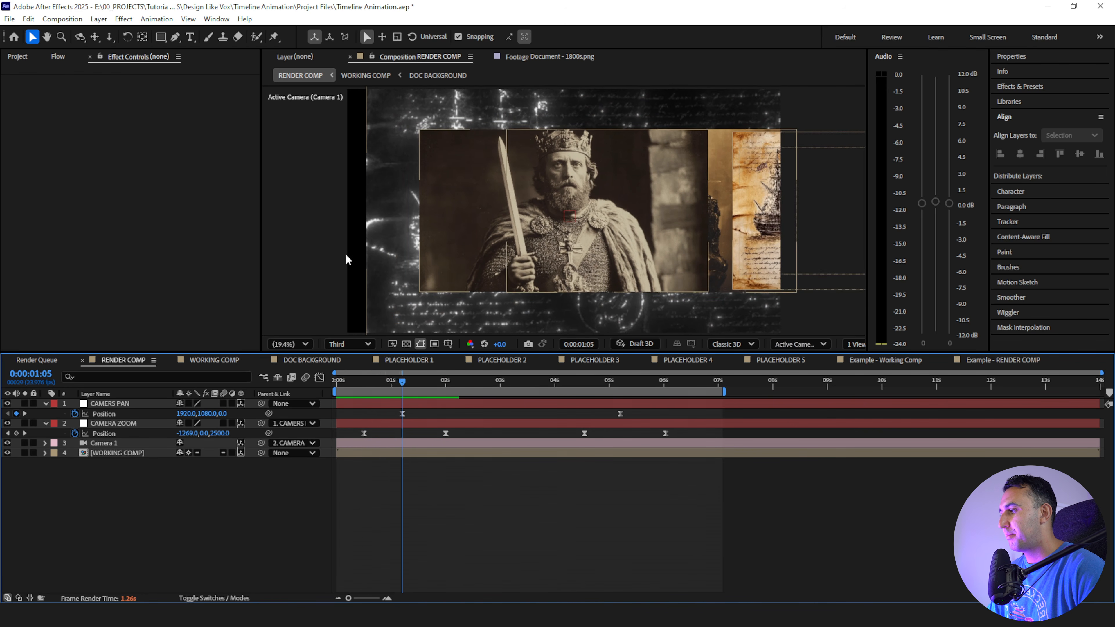
# Set WORKING COMP's width to 5000 px in its composition settings
pyautogui.click(220, 359)
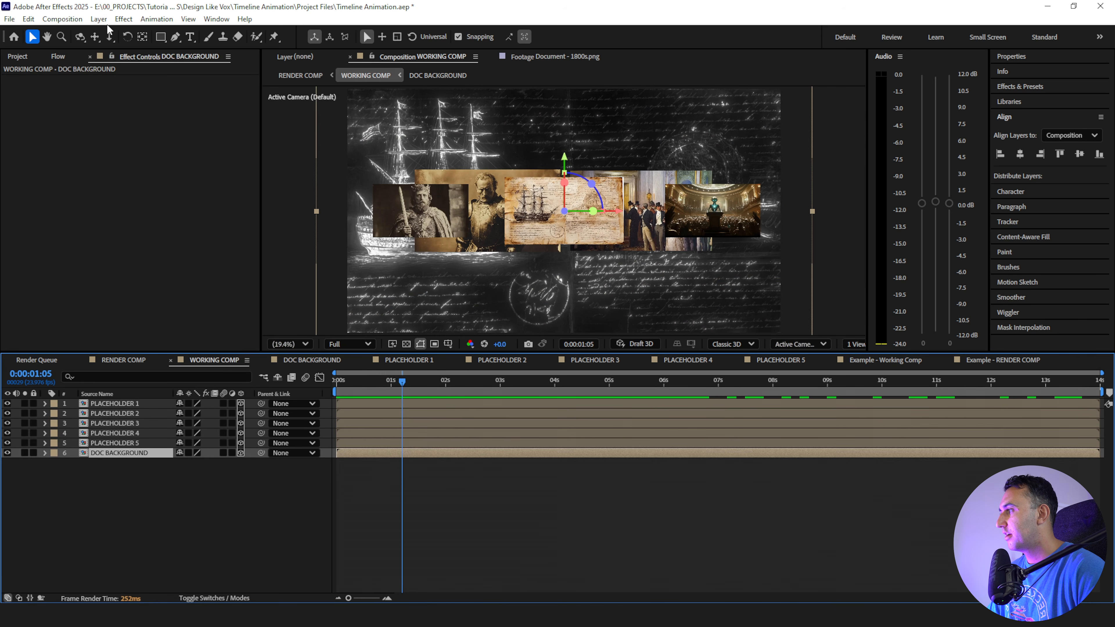
pyautogui.click(62, 19)
pyautogui.click(75, 44)
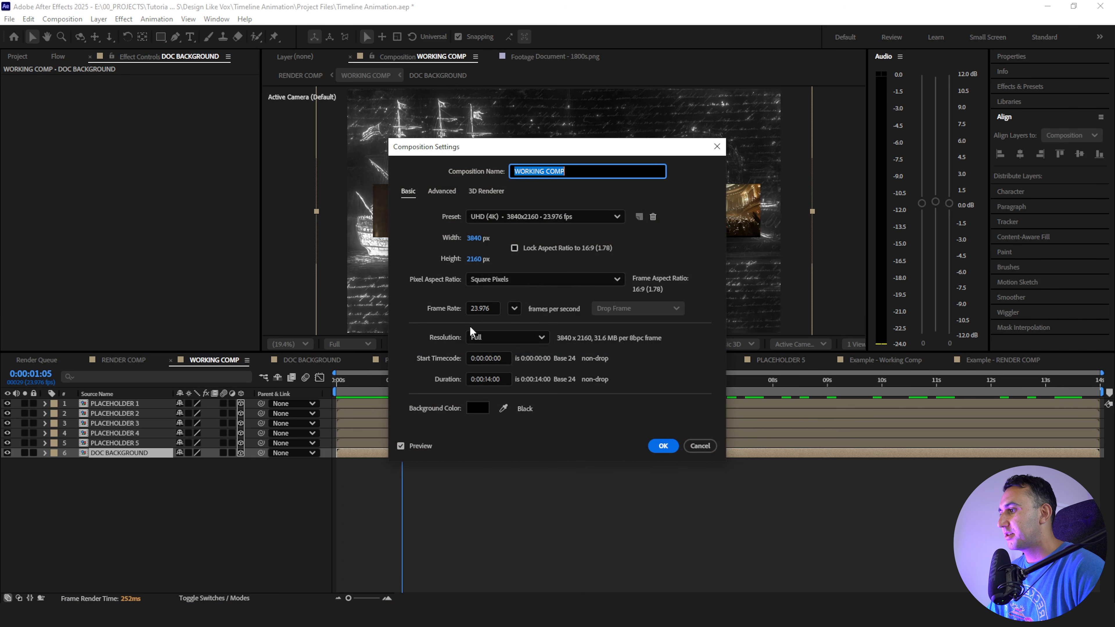
pyautogui.click(474, 238)
pyautogui.write('50')
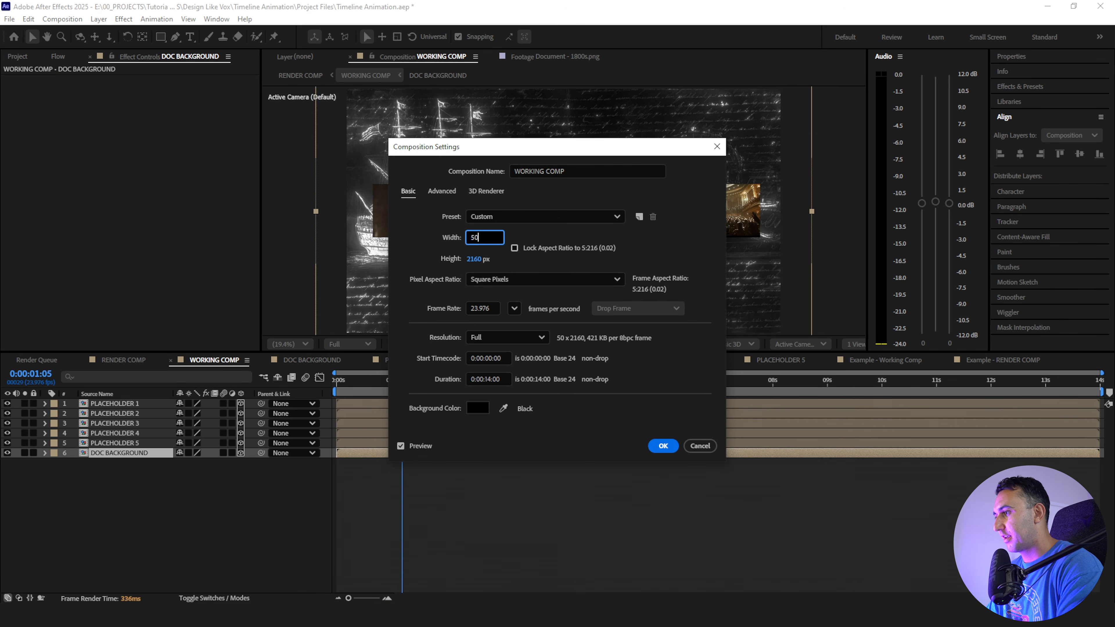
pyautogui.write('00')
pyautogui.press('Return')
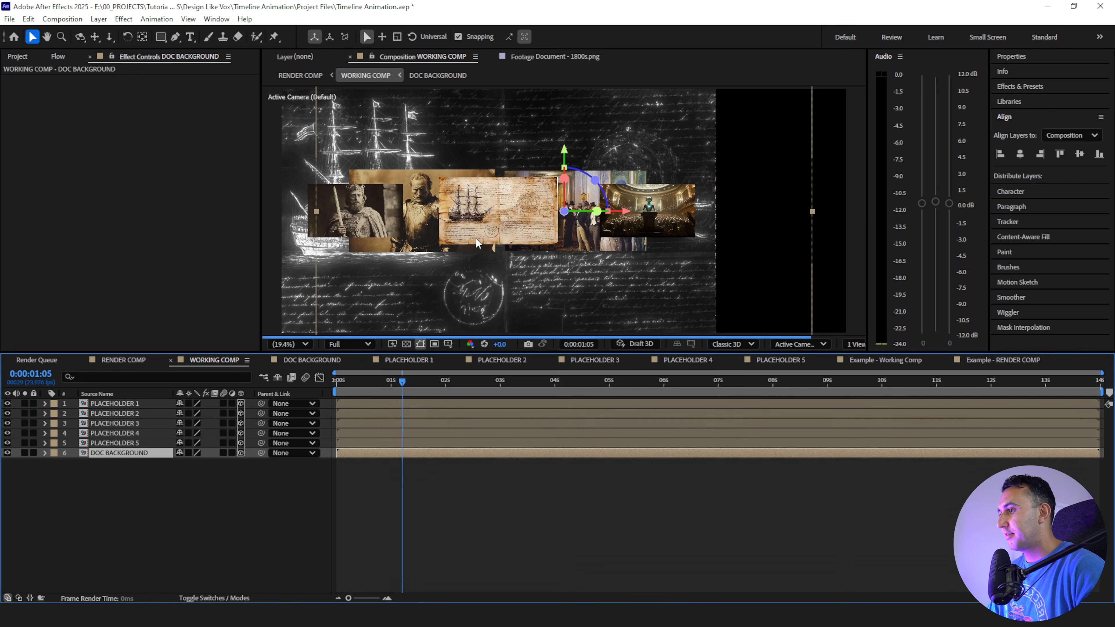
# Scale the DOC BACKGROUND layer to 500% in WORKING COMP
pyautogui.hotkey('ctrl', 'alt', 'shift', 'h')
pyautogui.press('s')
pyautogui.moveTo(188, 463); pyautogui.dragTo(196, 463)
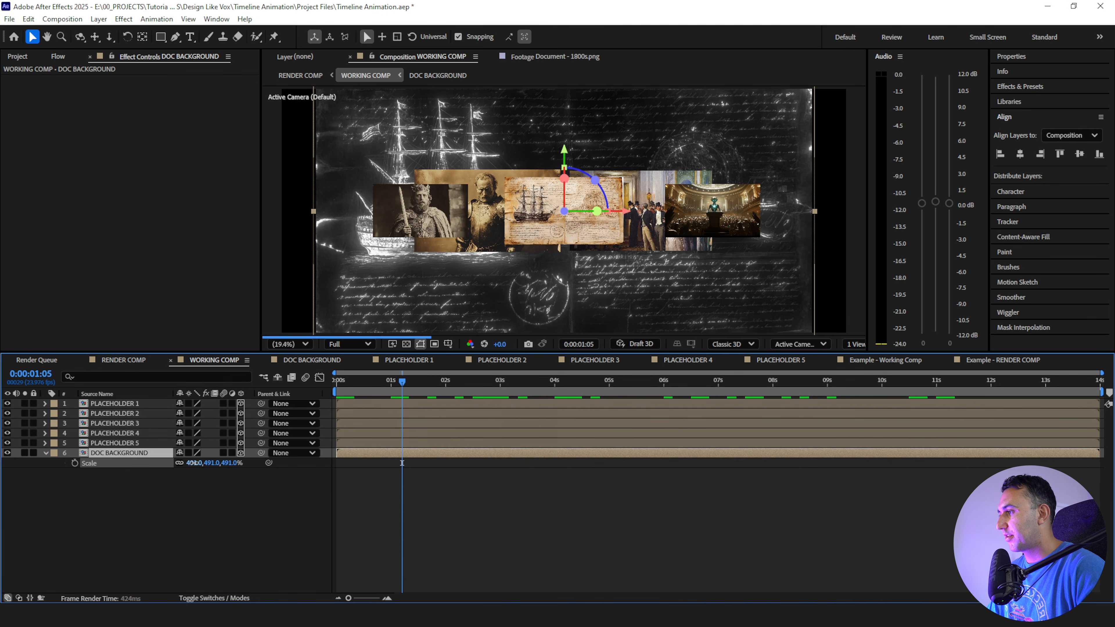
pyautogui.click(194, 462)
pyautogui.write('500')
pyautogui.press('Return')
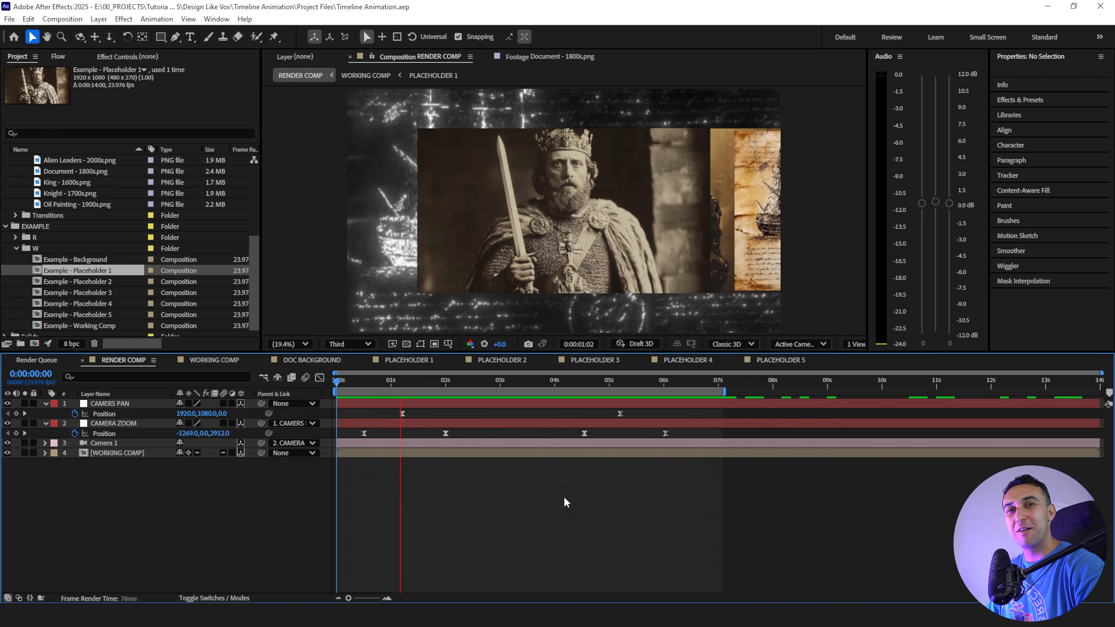
# Add a full-frame rectangle shape with no fill and a white 80 px stroke over the king image in PLACEHOLDER 1
pyautogui.click(421, 386)
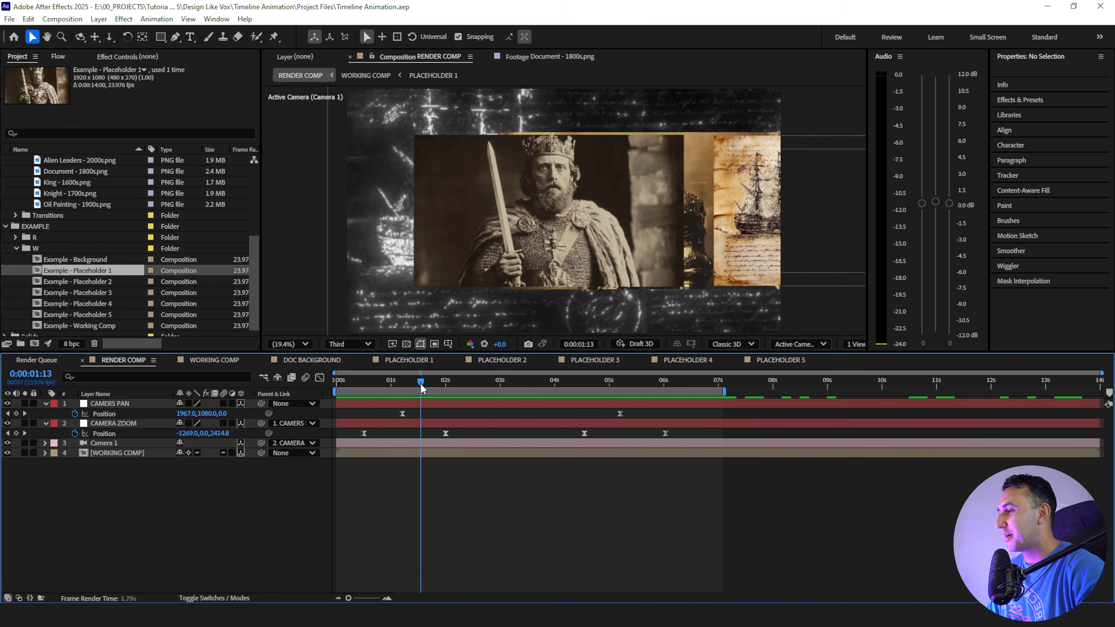
pyautogui.click(406, 363)
pyautogui.moveTo(340, 382); pyautogui.dragTo(324, 389)
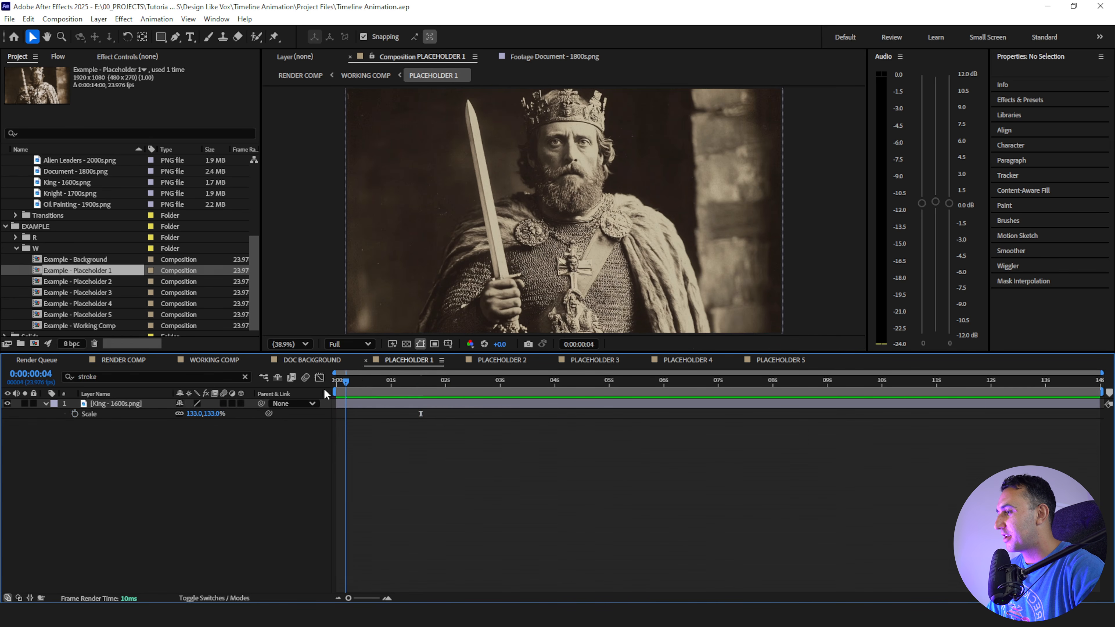
pyautogui.click(161, 36)
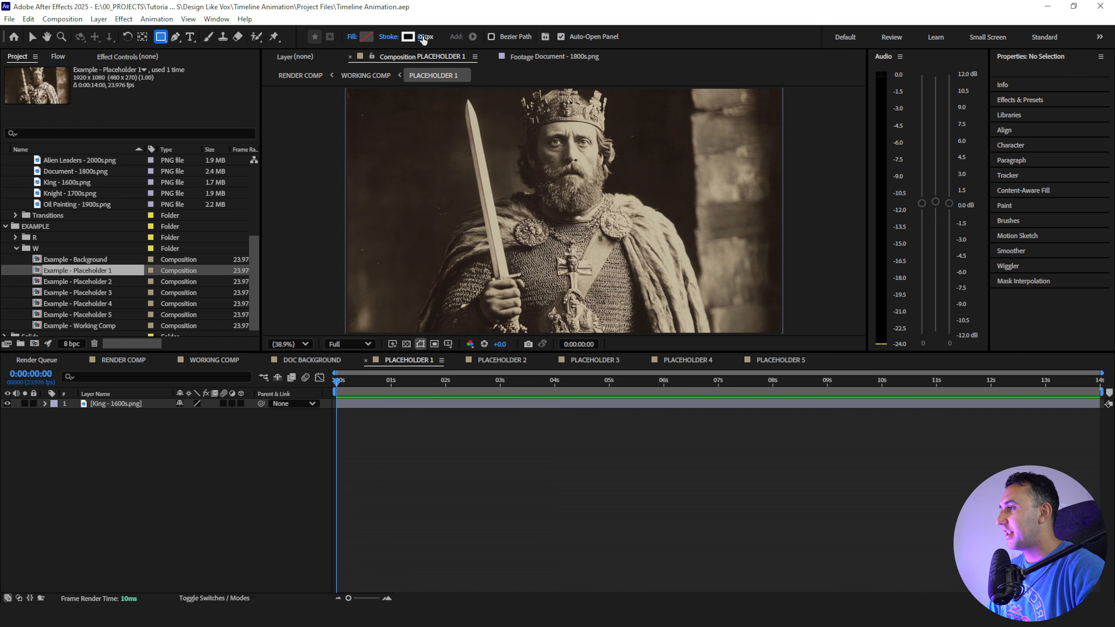
pyautogui.doubleClick(160, 37)
pyautogui.press('v')
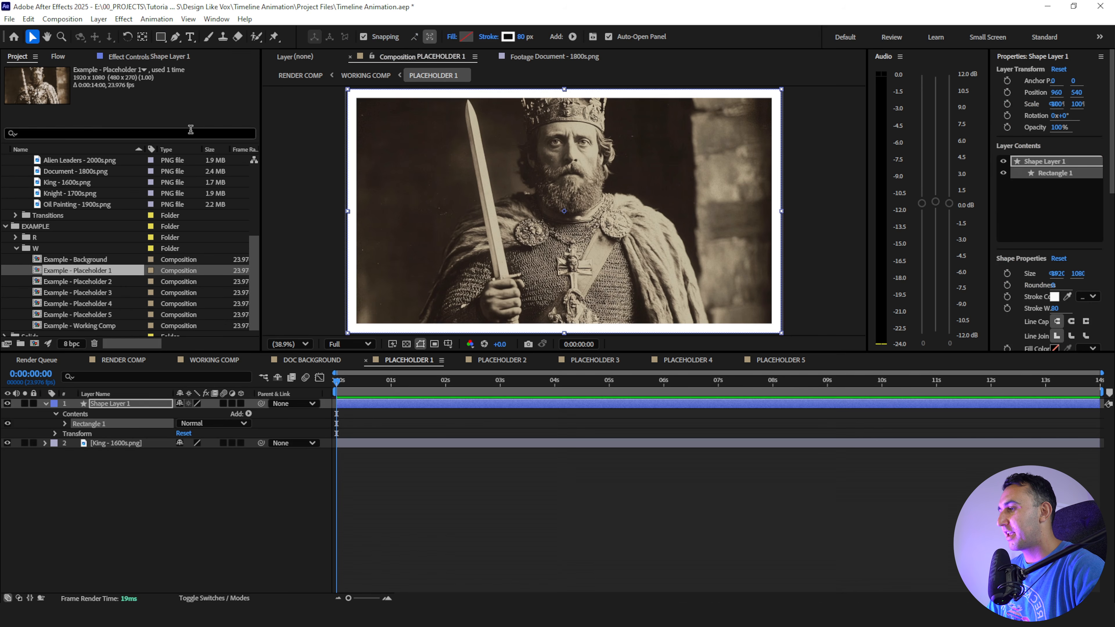
# Filter the layer properties for "stroke" and keyframe the rectangle's Stroke Width at 0 seconds and 1 second
pyautogui.click(103, 457)
pyautogui.click(118, 378)
pyautogui.write('stroke')
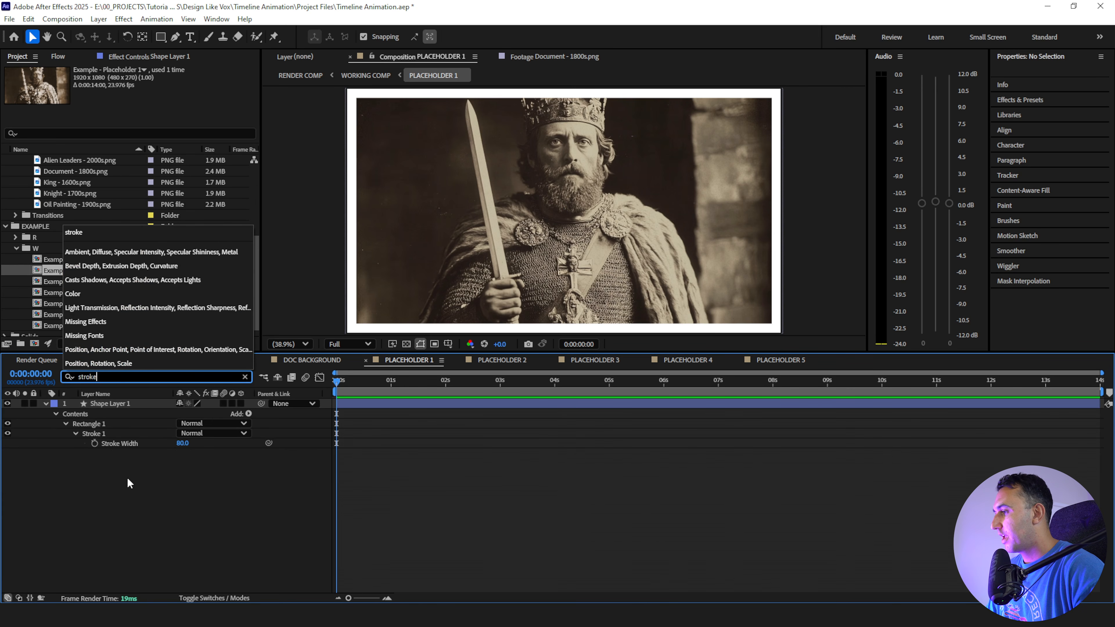
pyautogui.click(127, 479)
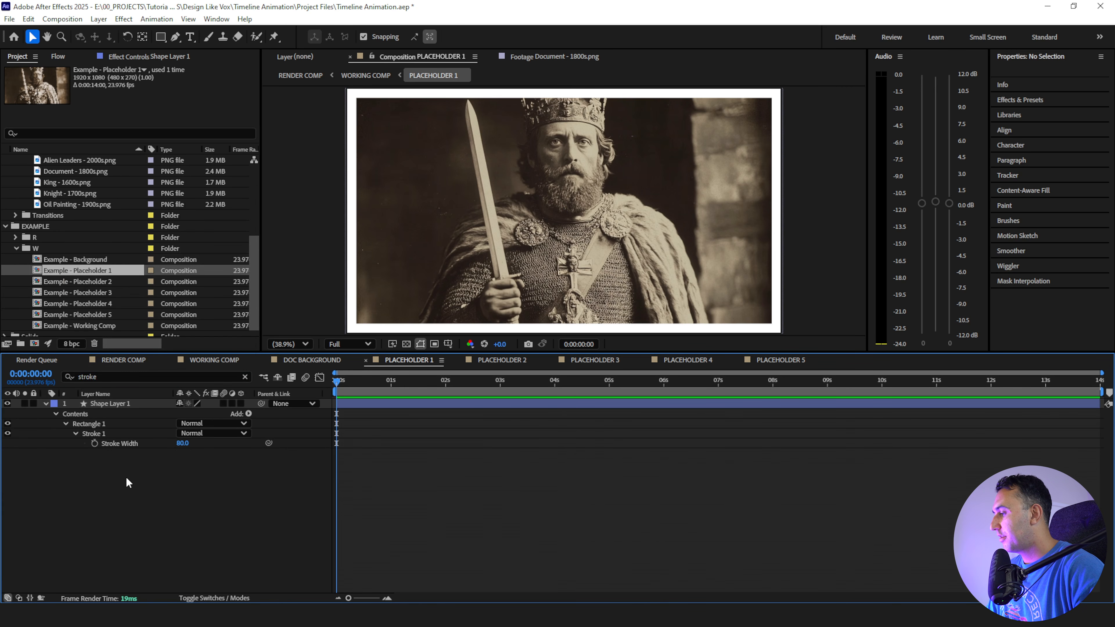
pyautogui.click(94, 444)
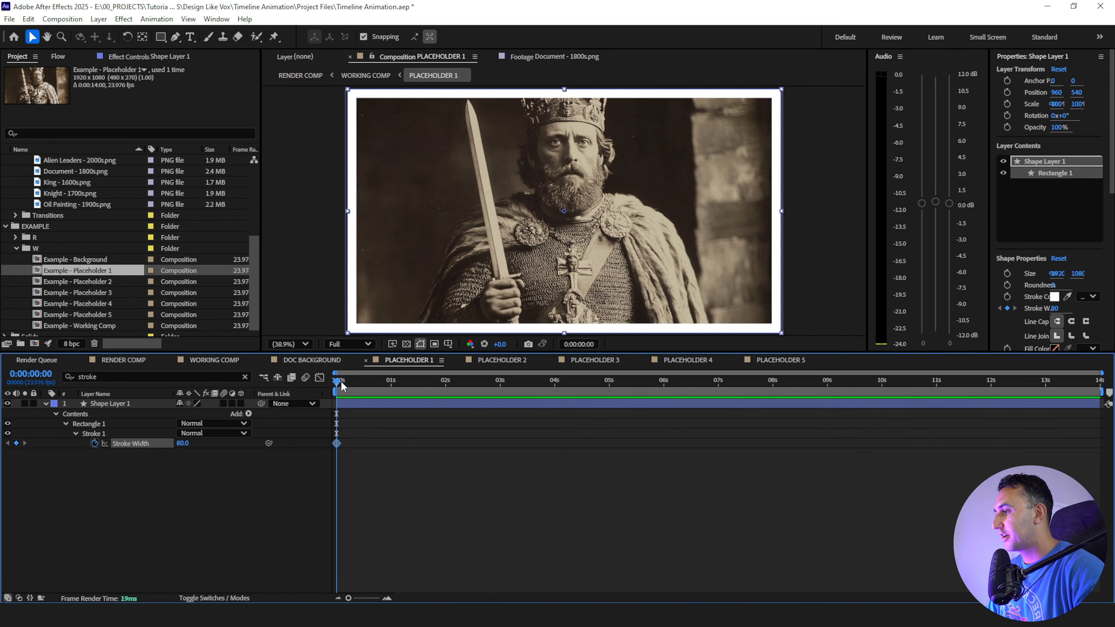
pyautogui.moveTo(341, 381)
pyautogui.mouseDown()
pyautogui.moveTo(391, 393)
pyautogui.moveTo(336, 381)
pyautogui.mouseUp()
pyautogui.click(16, 444)
pyautogui.click(162, 469)
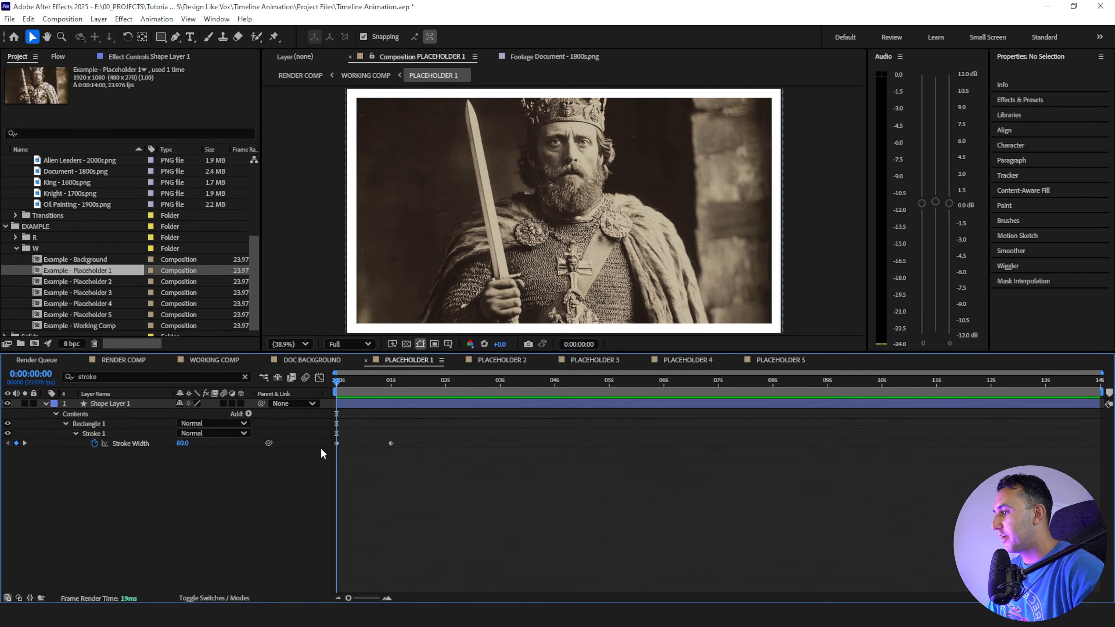
# Set the Stroke Width keyframe at 0 seconds to 0
pyautogui.click(182, 443)
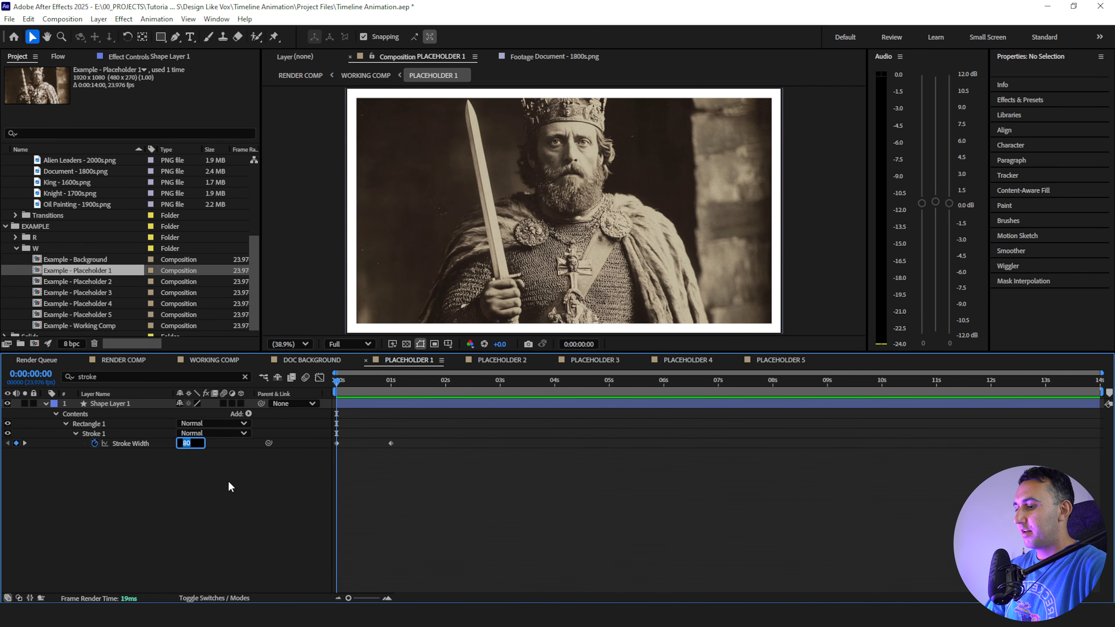
pyautogui.write('0')
pyautogui.press('Return')
pyautogui.click(192, 523)
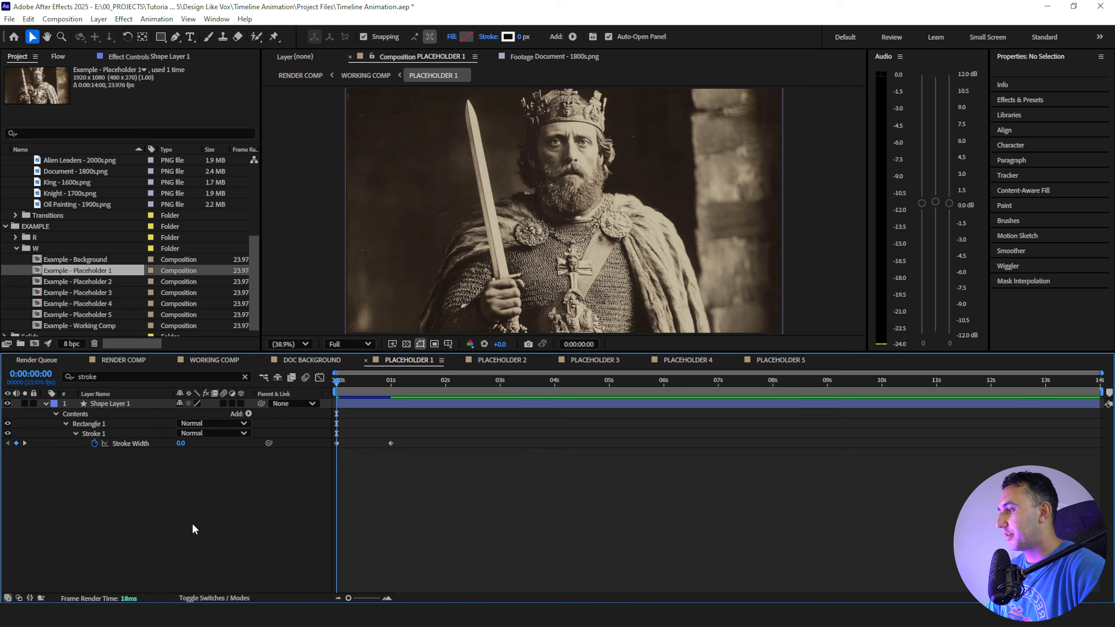
# Ease the two Stroke Width keyframes in the speed graph with an early peak and a long slowdown toward 1 second
pyautogui.click(131, 443)
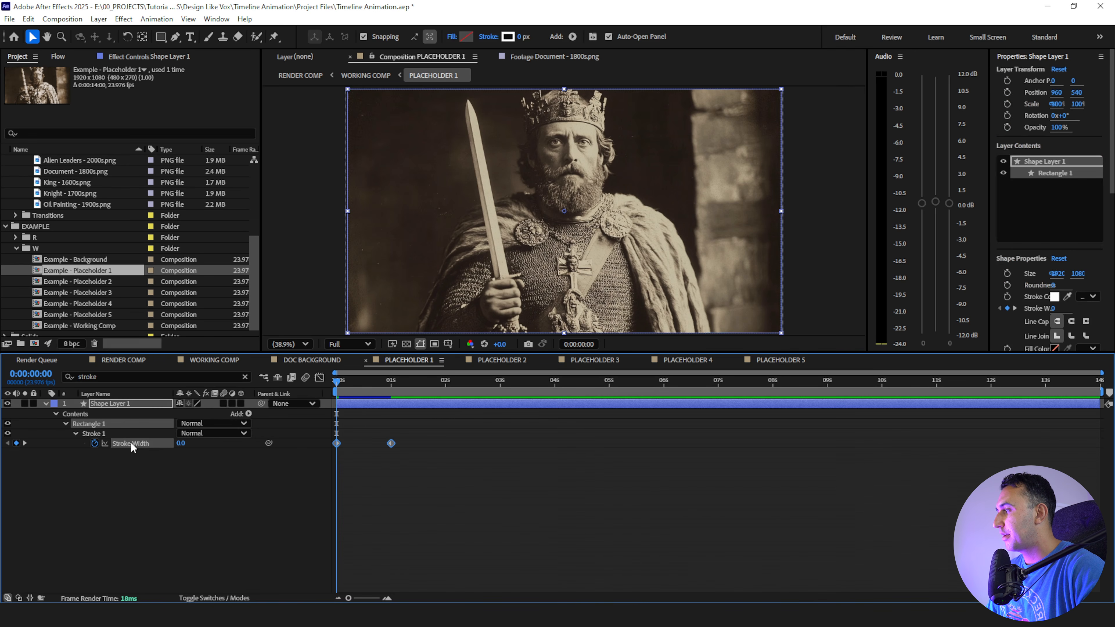
pyautogui.click(62, 60)
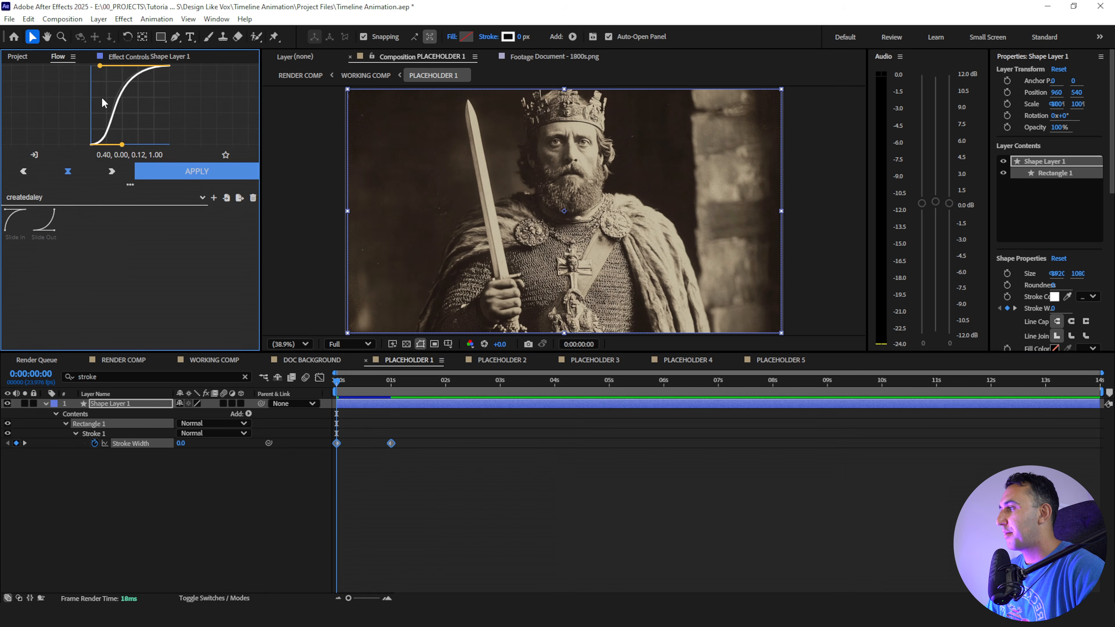
pyautogui.click(156, 491)
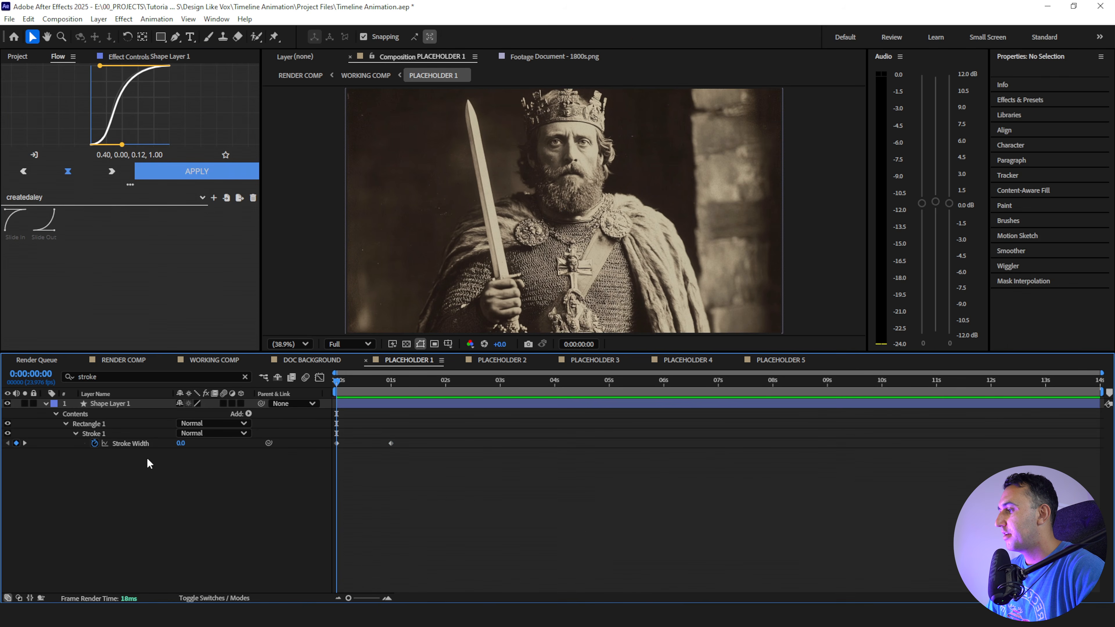
pyautogui.click(140, 441)
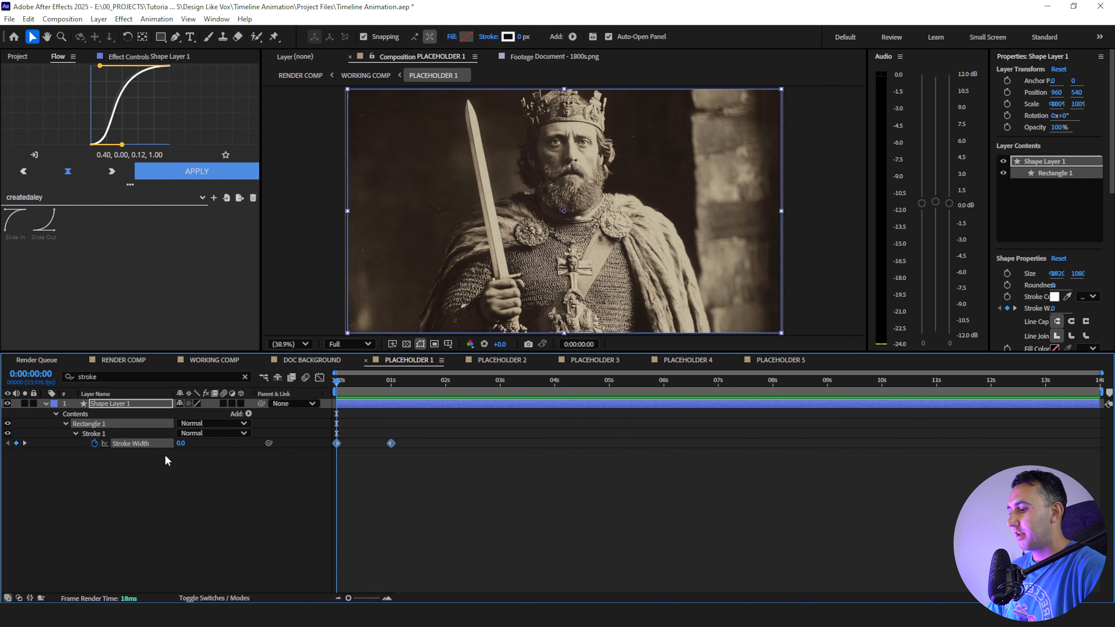
pyautogui.click(319, 378)
pyautogui.moveTo(377, 573)
pyautogui.mouseDown()
pyautogui.moveTo(350, 569)
pyautogui.moveTo(364, 569)
pyautogui.mouseUp()
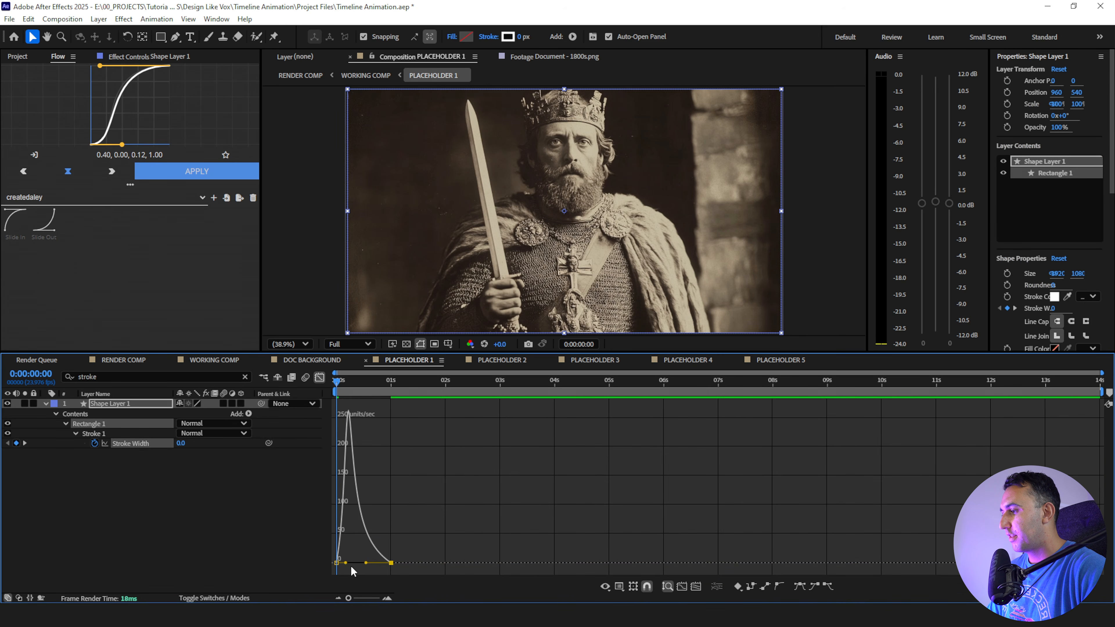
# Read the easing of the selected Stroke Width keyframes into the Flow curve as 0.49, 0.00, 0.09, 1.00
pyautogui.click(319, 378)
pyautogui.click(105, 522)
pyautogui.click(125, 443)
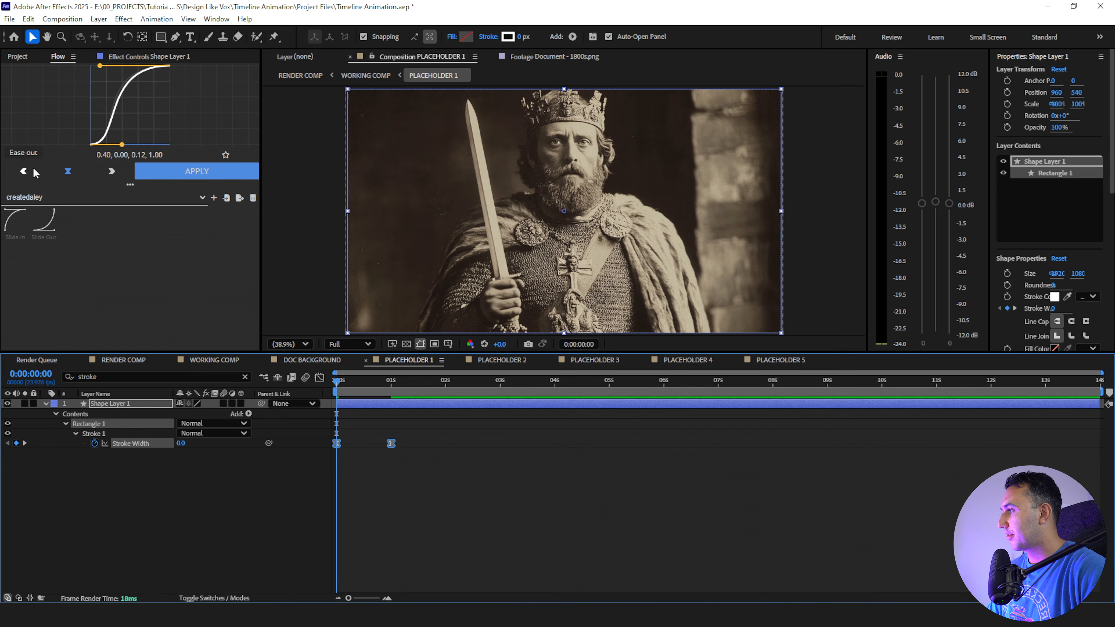
pyautogui.click(34, 157)
pyautogui.click(401, 468)
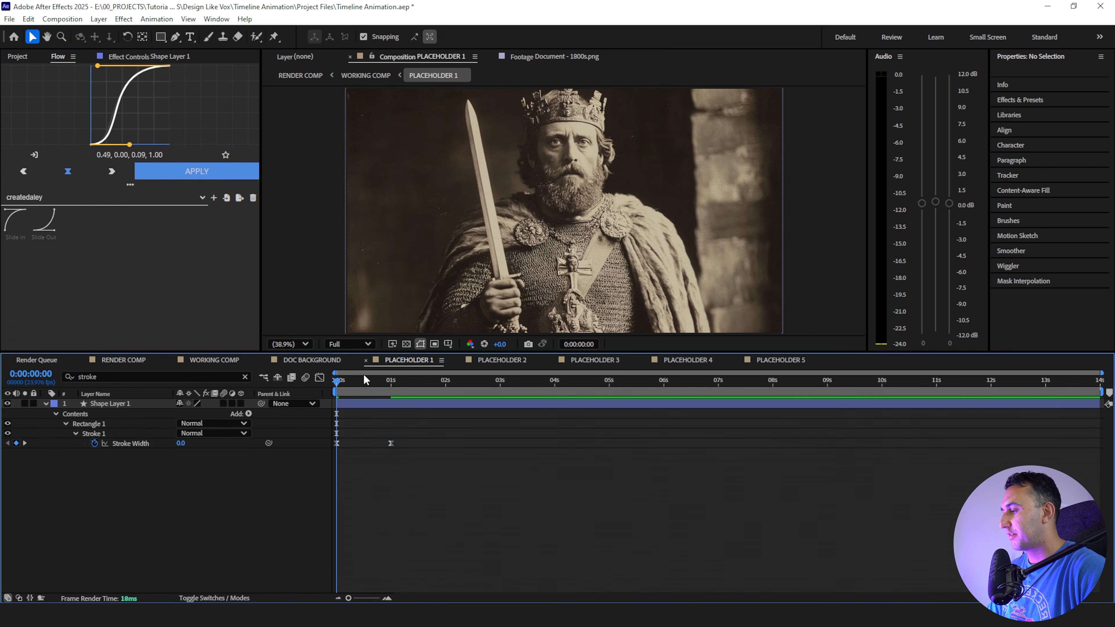
# Preview the growing white stroke around the king image in PLACEHOLDER 1
pyautogui.press('space')
pyautogui.press('space')
pyautogui.press('space')
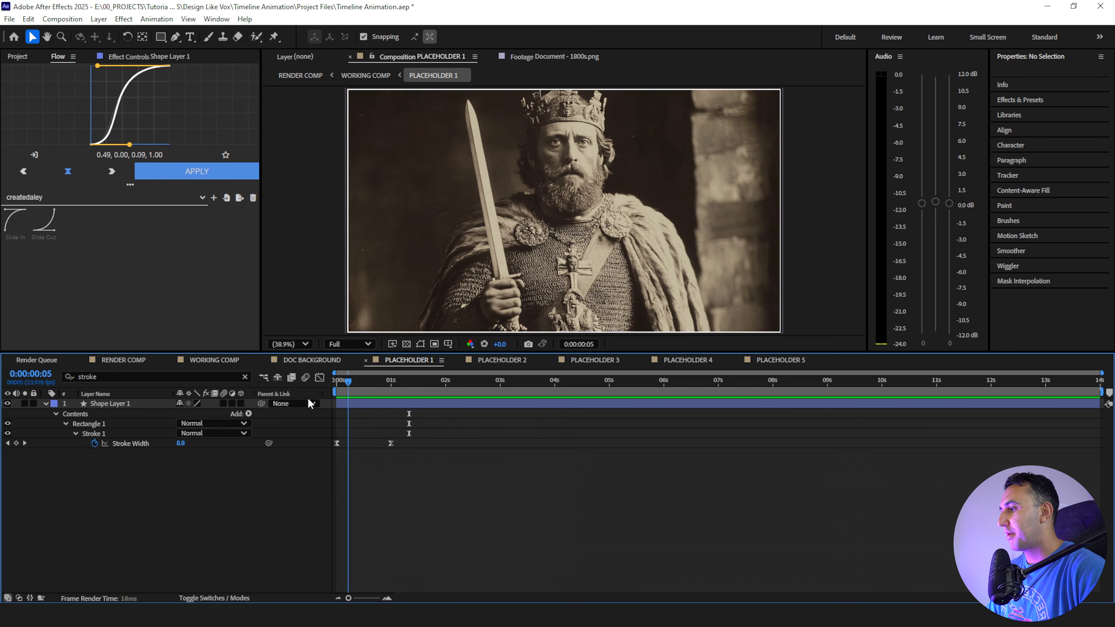
pyautogui.moveTo(373, 381)
pyautogui.mouseDown()
pyautogui.moveTo(307, 393)
pyautogui.moveTo(360, 390)
pyautogui.moveTo(360, 408)
pyautogui.mouseUp()
pyautogui.press('space')
pyautogui.click(370, 386)
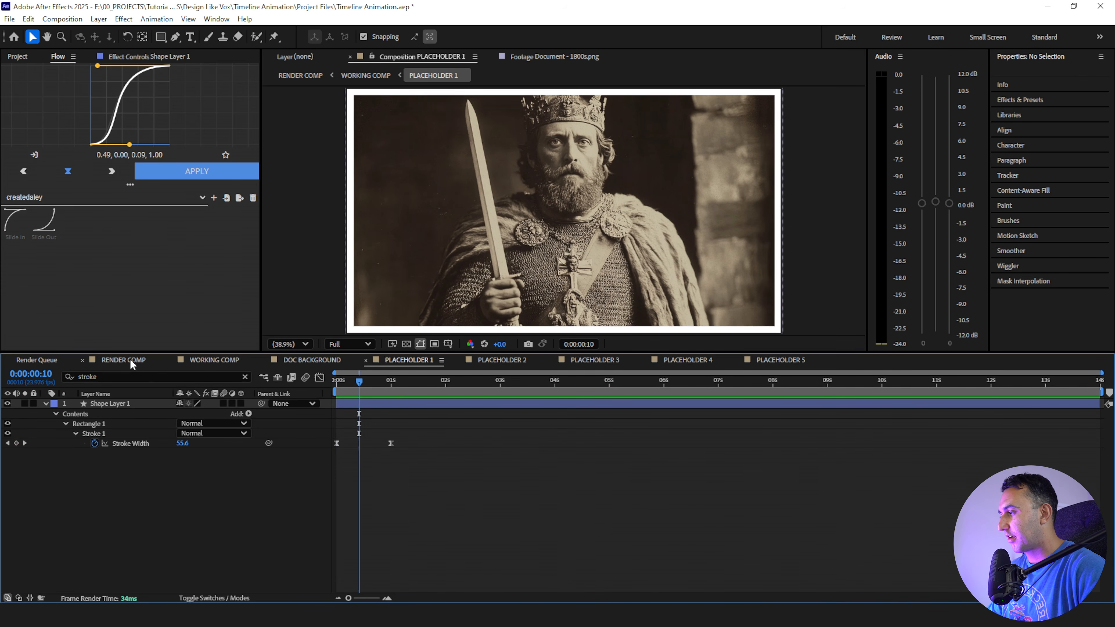
# Preview the framed king image and the camera move in RENDER COMP
pyautogui.click(144, 356)
pyautogui.press('space')
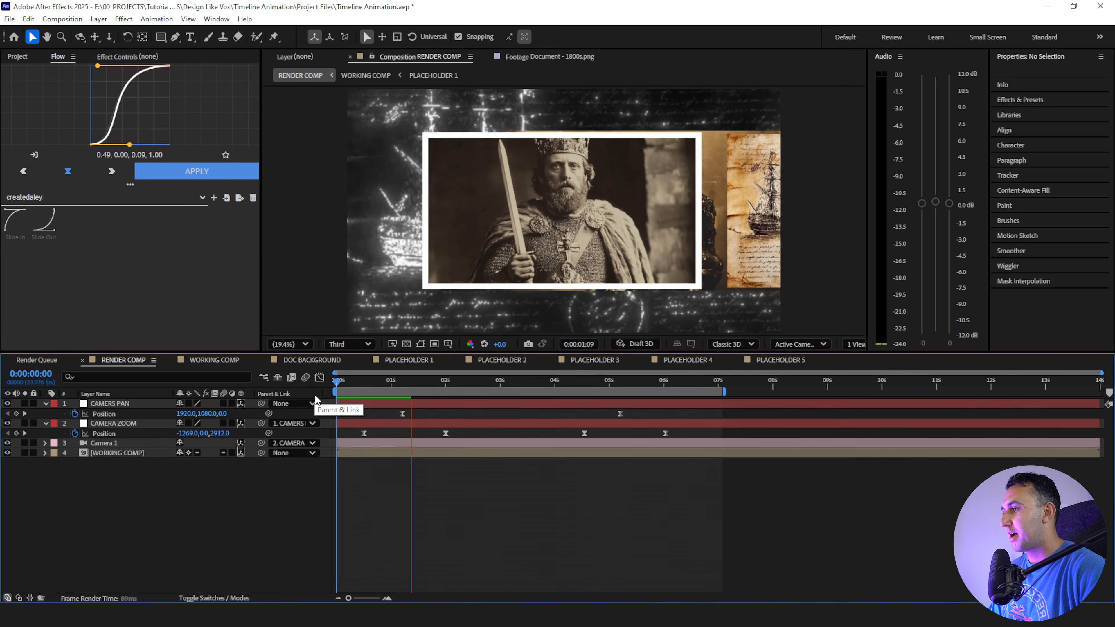
pyautogui.press('space')
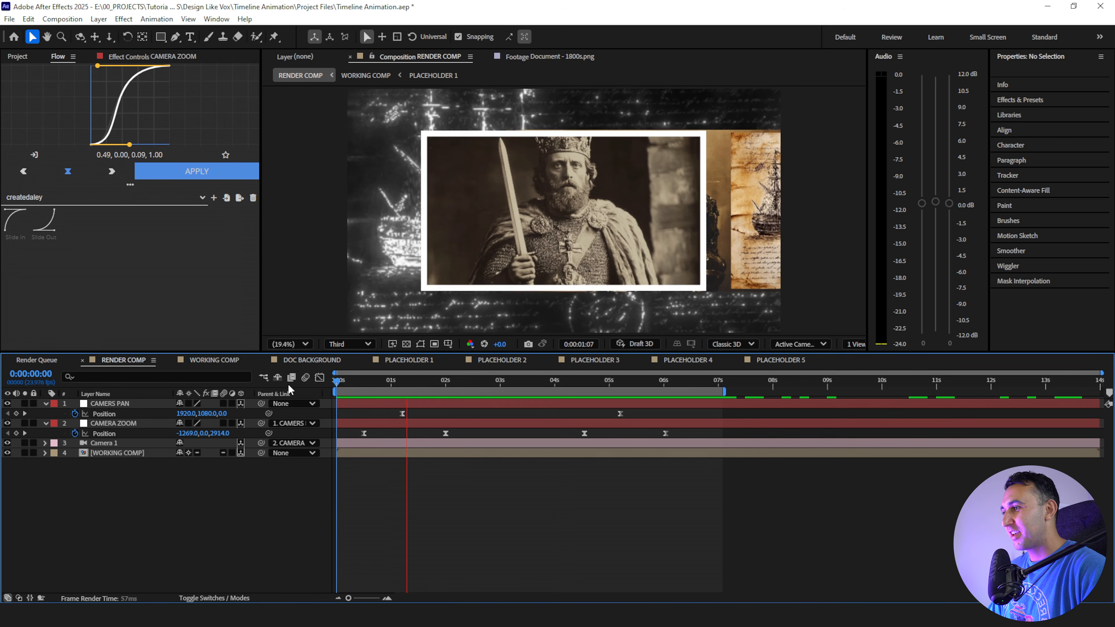
pyautogui.press('space')
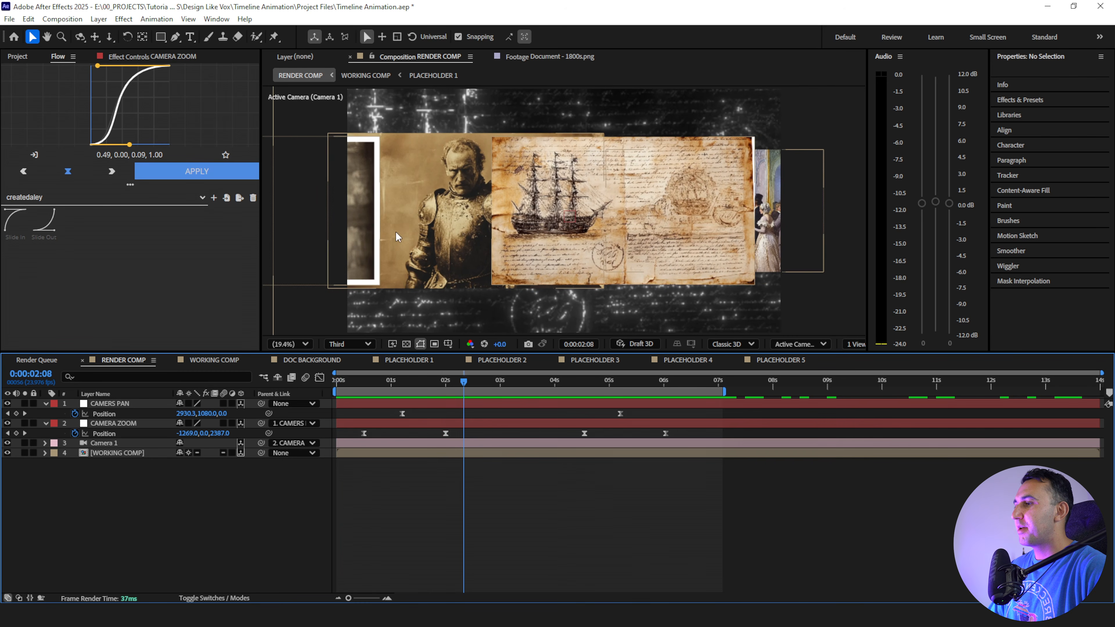
pyautogui.moveTo(446, 385); pyautogui.dragTo(548, 381)
# Clear the stroke filter in PLACEHOLDER 1 and rename the rectangle shape layer as Border
pyautogui.click(394, 361)
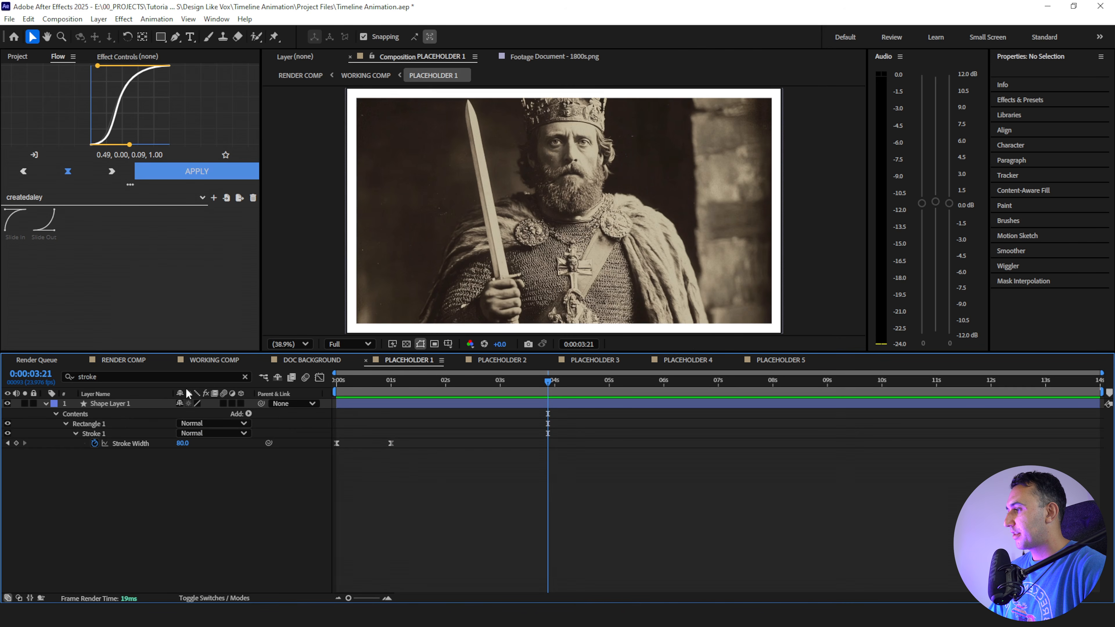
pyautogui.click(245, 376)
pyautogui.click(121, 404)
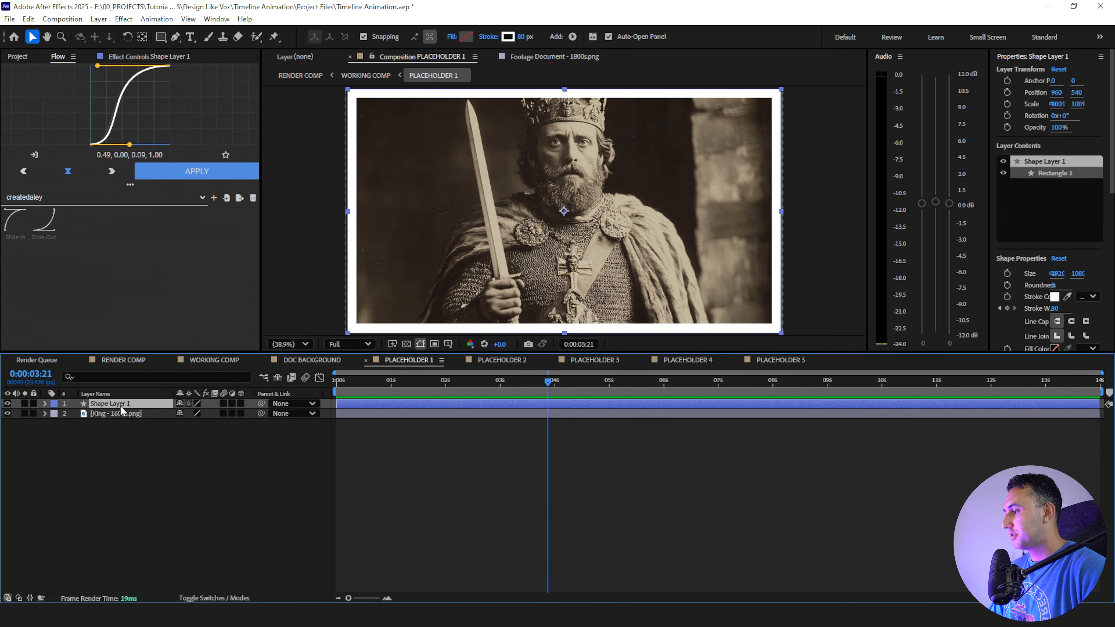
pyautogui.write('Border')
pyautogui.press('Return')
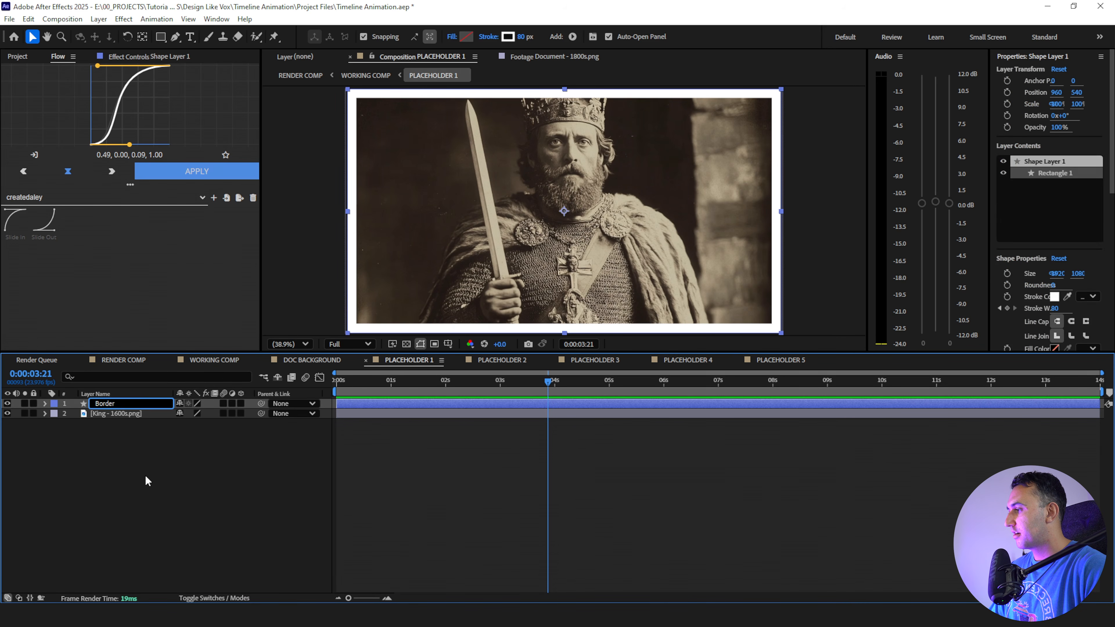
pyautogui.click(144, 480)
# Copy the Border layer into PLACEHOLDER 2 above the knight image and reveal its Stroke Width keyframes
pyautogui.click(120, 404)
pyautogui.click(501, 360)
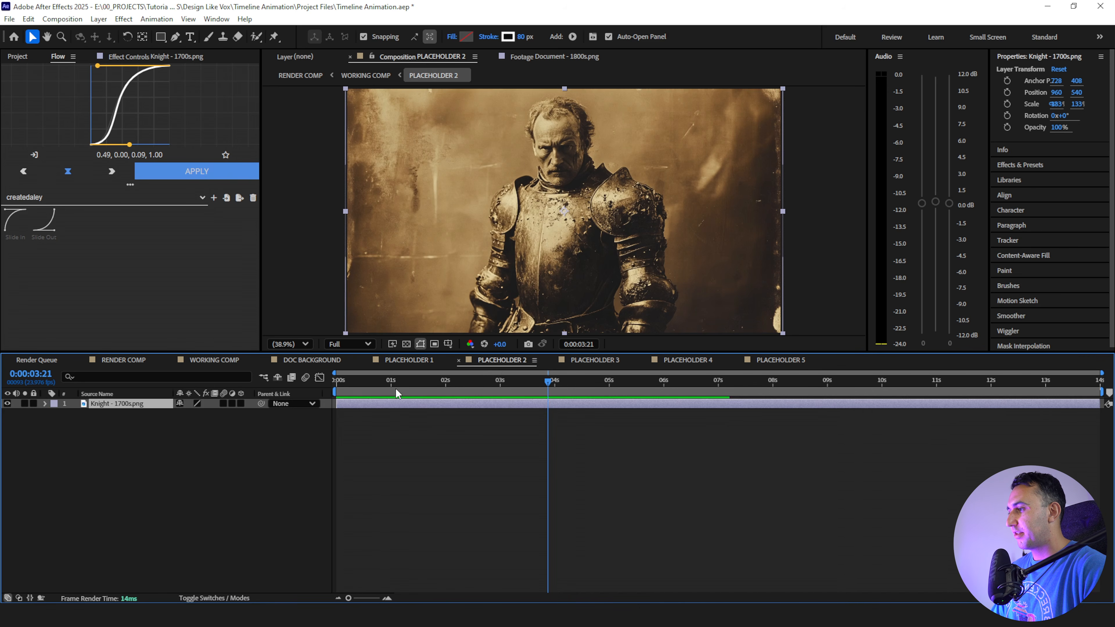
pyautogui.click(392, 405)
pyautogui.press('u')
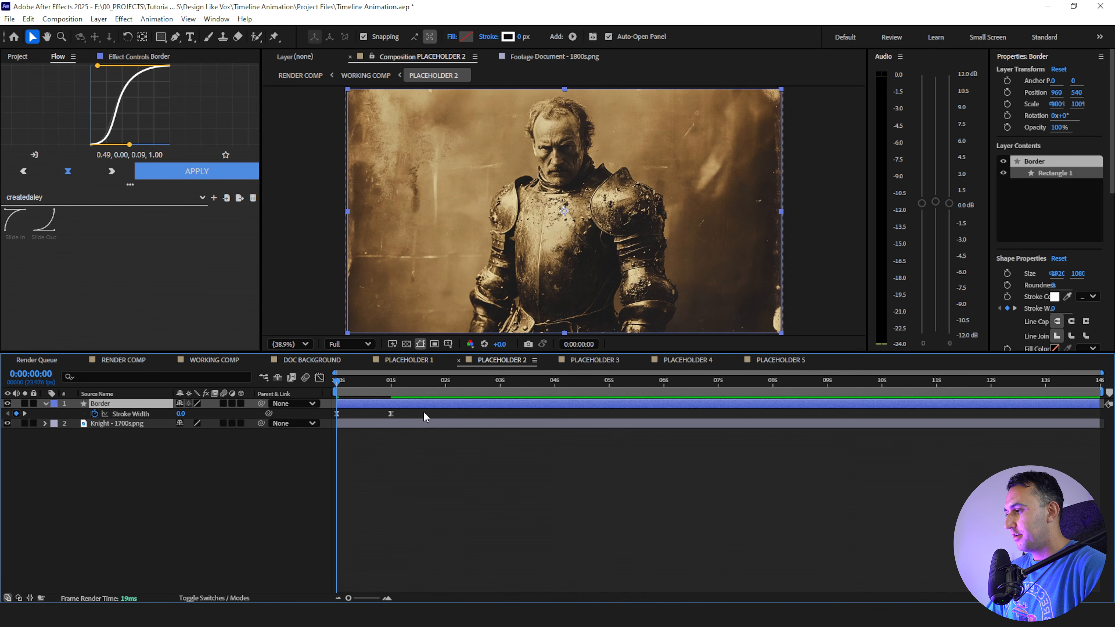
# Shift the PLACEHOLDER 2 Border earlier so its stroke is full width from the start, and extend it to the composition's end
pyautogui.moveTo(446, 405); pyautogui.dragTo(330, 421)
pyautogui.click(513, 486)
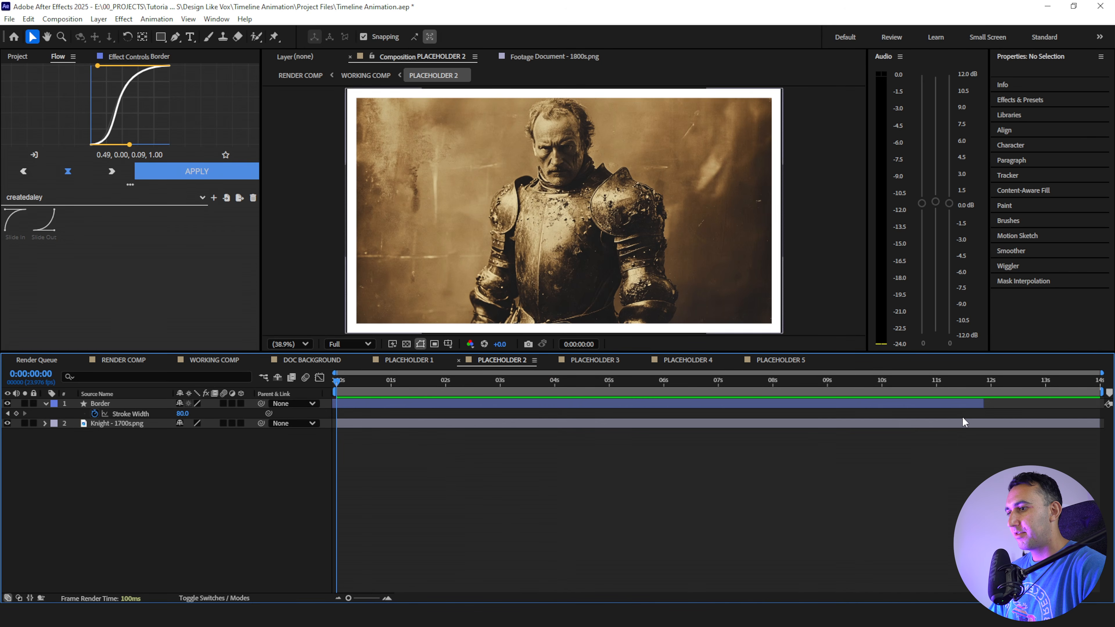
pyautogui.moveTo(984, 403); pyautogui.dragTo(1107, 405)
pyautogui.click(733, 471)
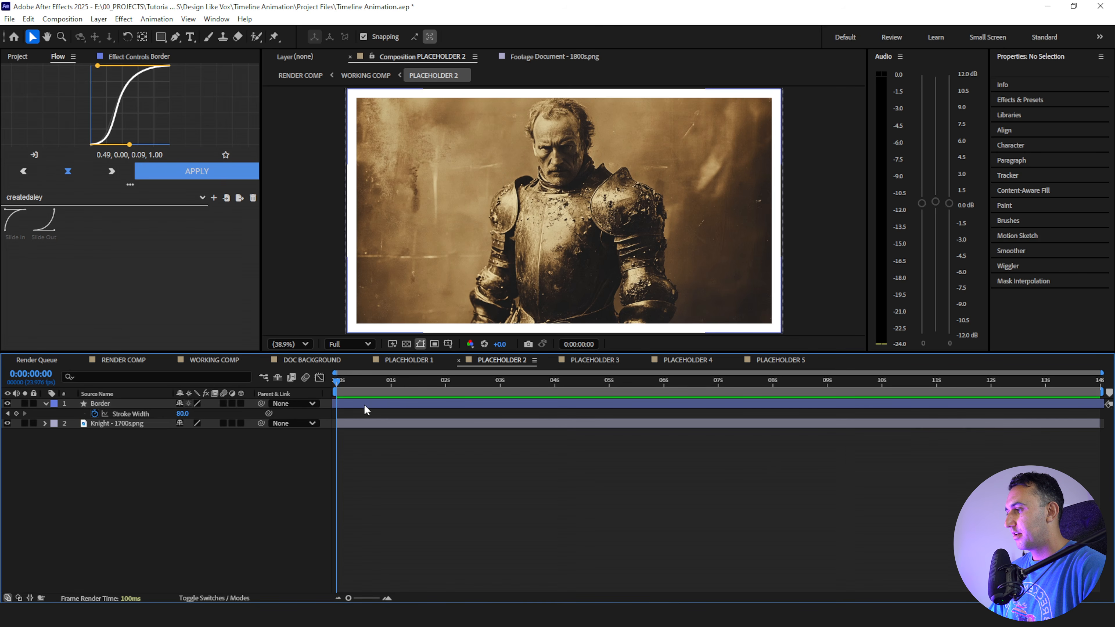
# Copy the full-width Border from PLACEHOLDER 2 into PLACEHOLDER 3 and PLACEHOLDER 4
pyautogui.click(571, 404)
pyautogui.click(595, 360)
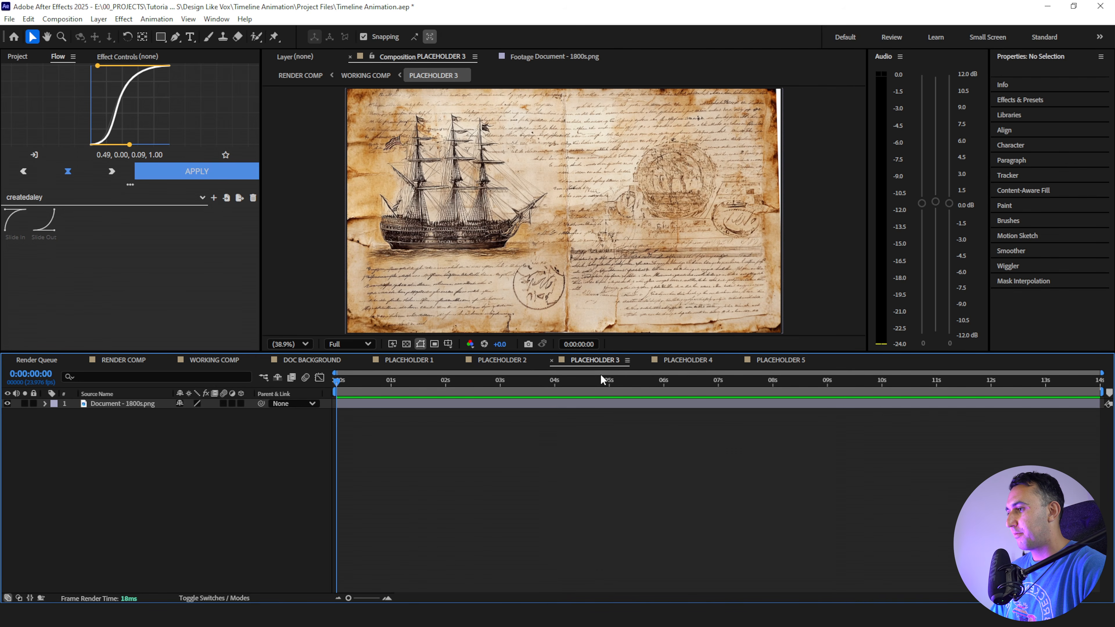
pyautogui.click(688, 360)
pyautogui.click(381, 403)
pyautogui.hotkey('ctrl', 'v')
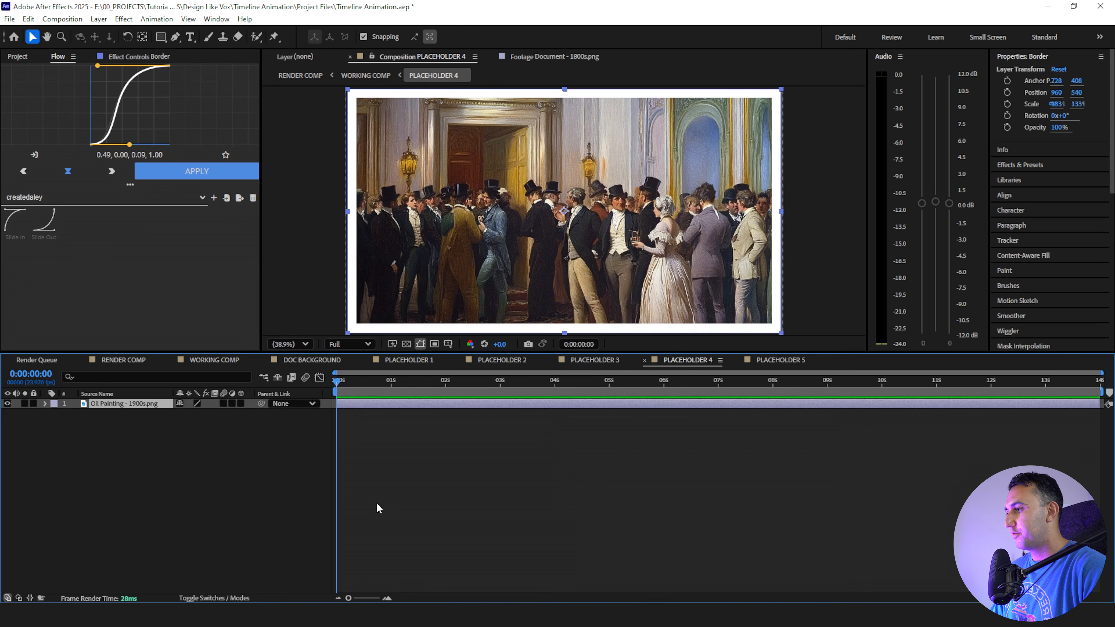
pyautogui.click(376, 507)
# Copy the animated Border from PLACEHOLDER 1 into PLACEHOLDER 5 at 0 seconds and reveal its keyframes
pyautogui.click(401, 360)
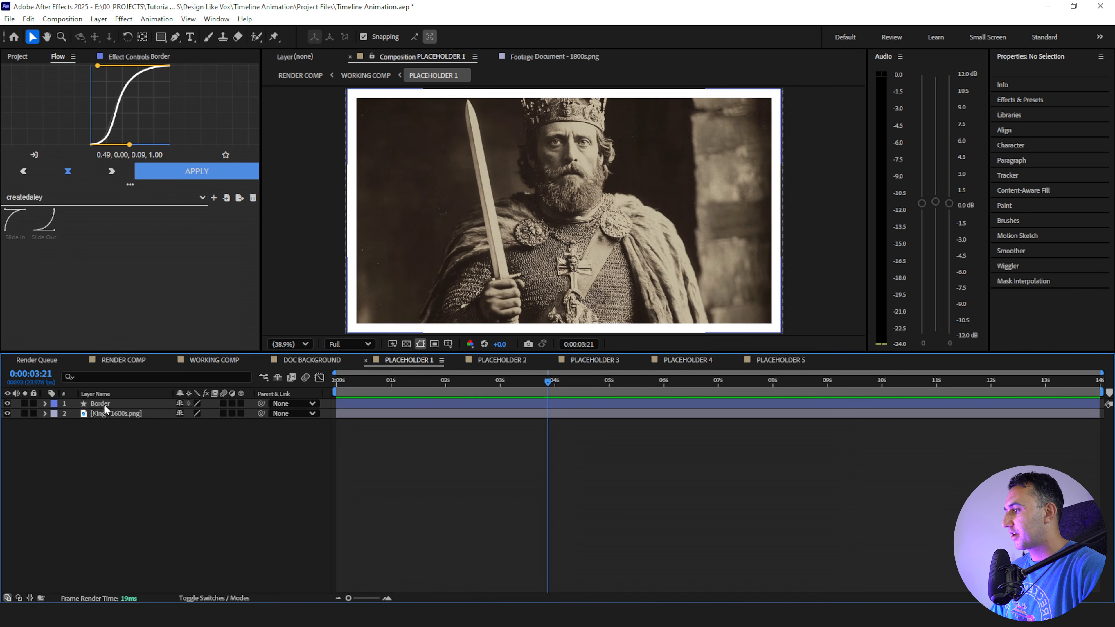
pyautogui.click(614, 403)
pyautogui.click(778, 361)
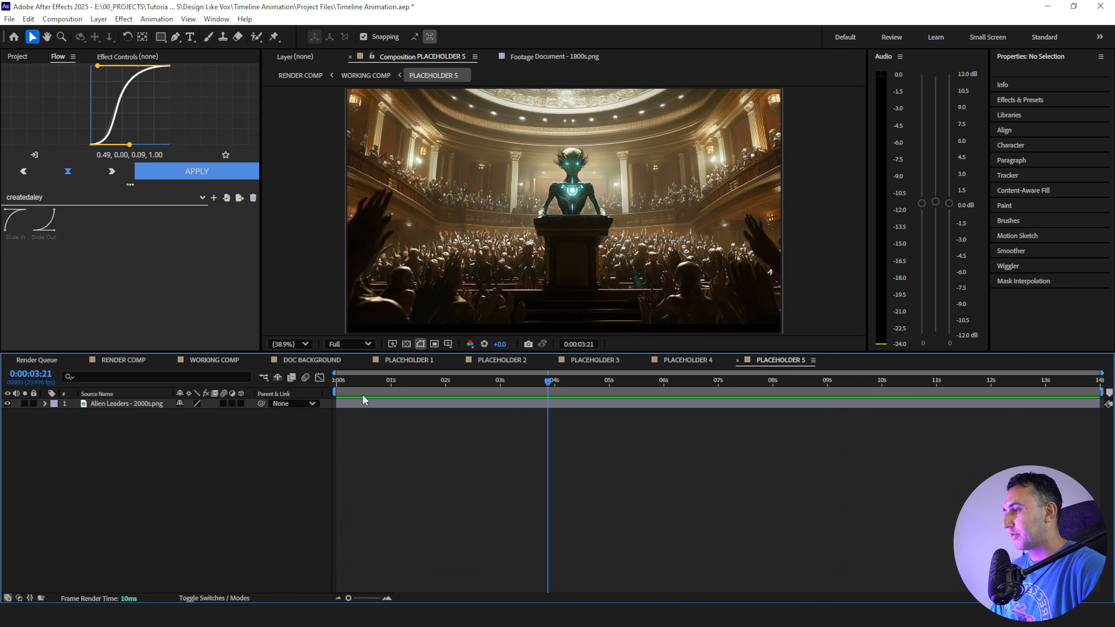
pyautogui.hotkey('ctrl', 'v')
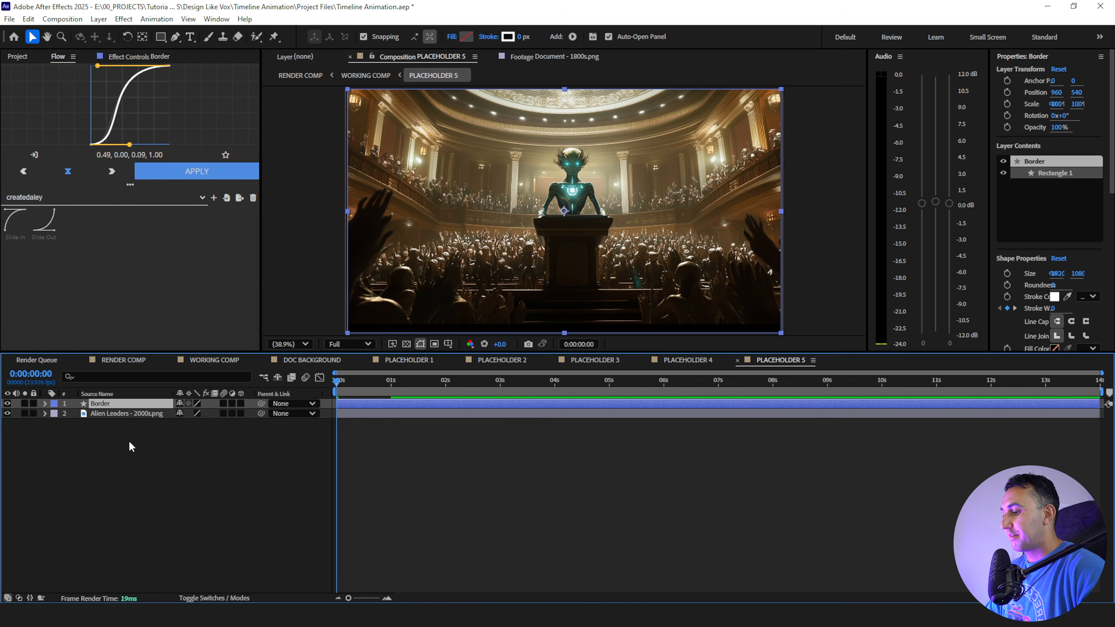
pyautogui.press('u')
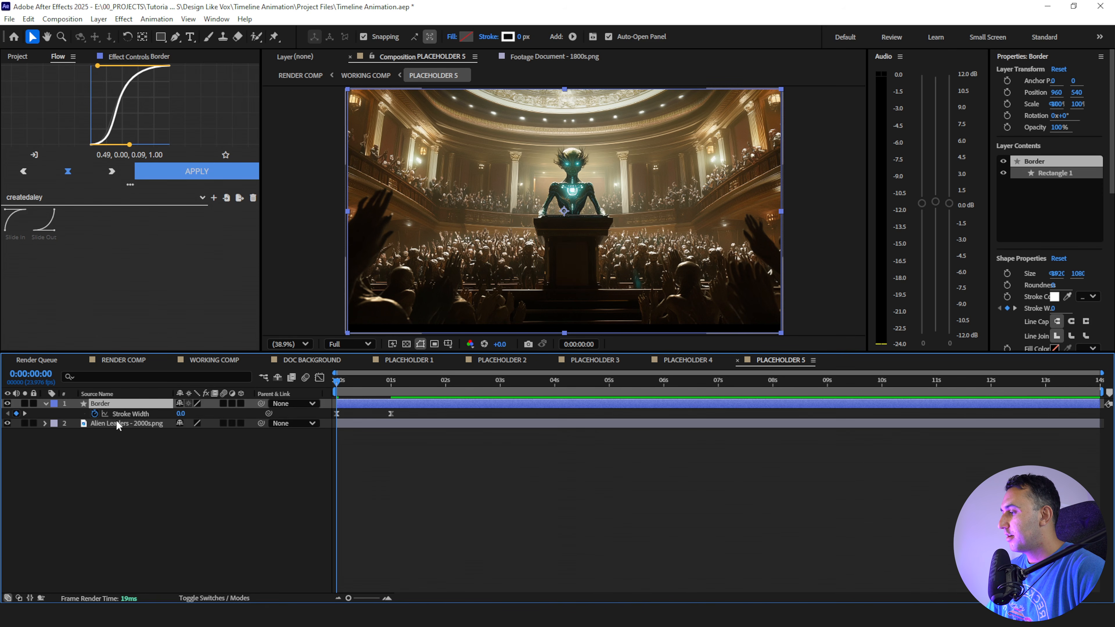
# Time-reverse the Stroke Width keyframes of the Border in PLACEHOLDER 5
pyautogui.click(167, 414)
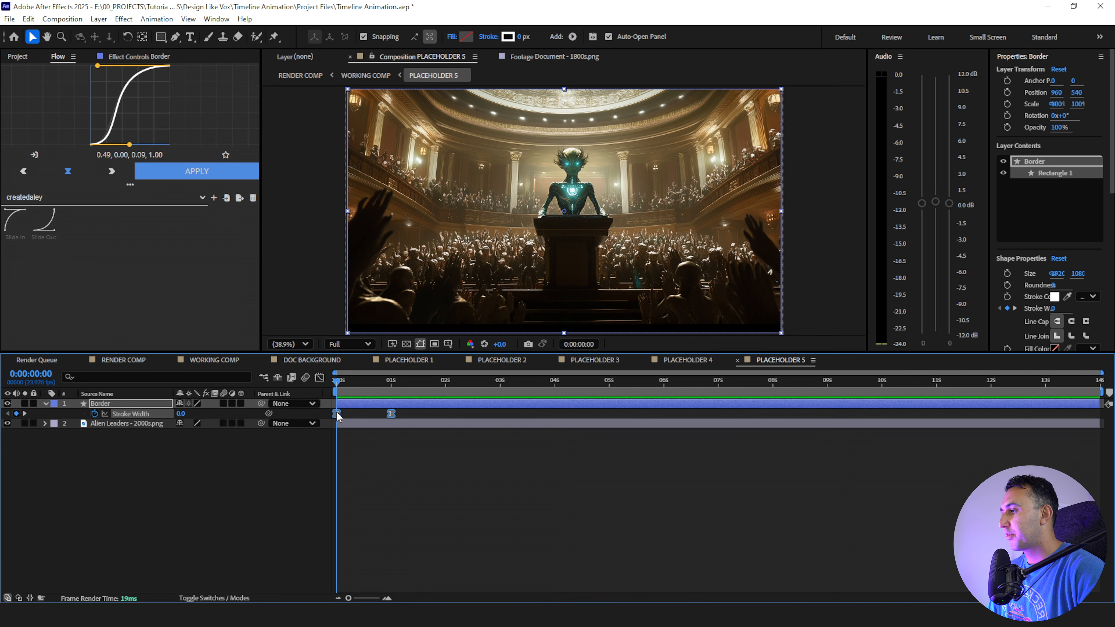
pyautogui.rightClick(338, 415)
pyautogui.moveTo(456, 585)
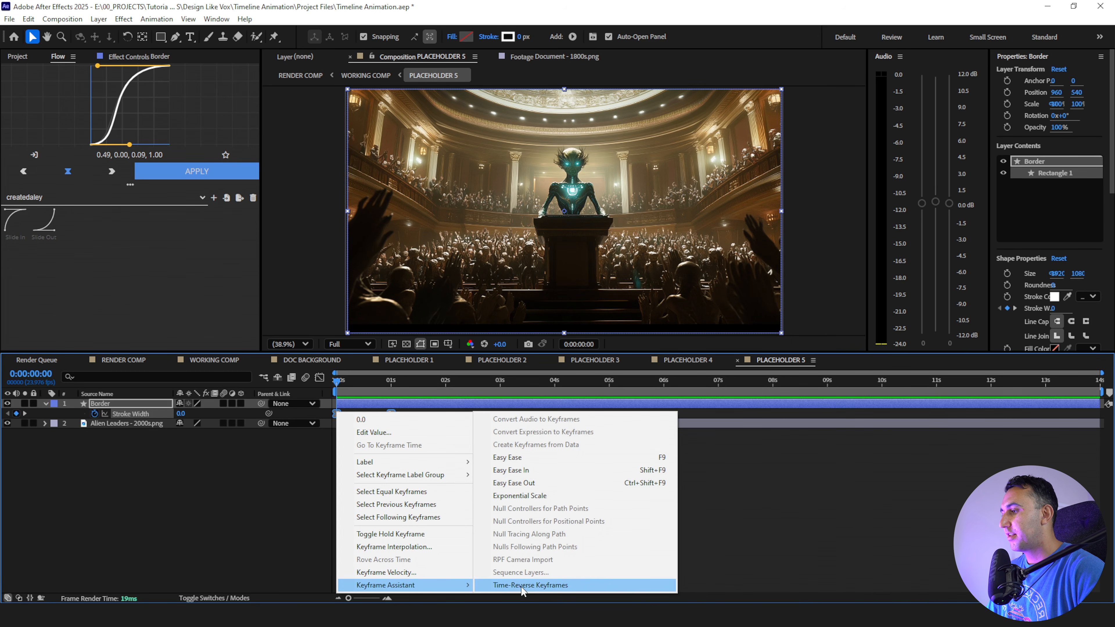
pyautogui.click(522, 585)
pyautogui.click(78, 444)
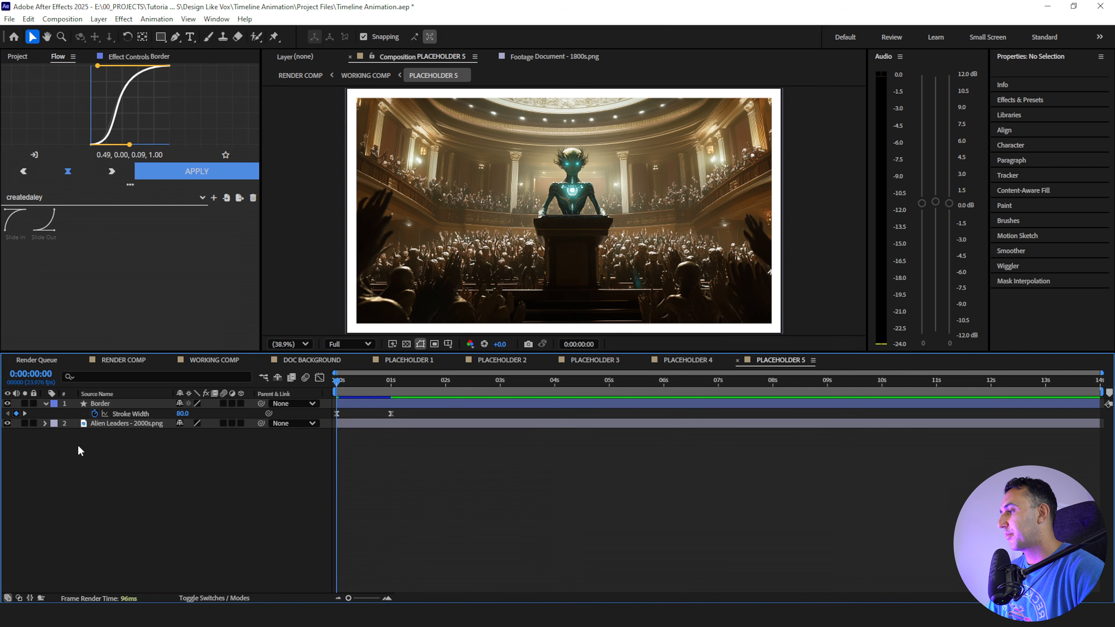
# Apply the 0.49, 0.00, 0.09, 1.00 Flow curve to the reversed Stroke Width keyframes and preview the shrinking border
pyautogui.click(123, 411)
pyautogui.click(178, 170)
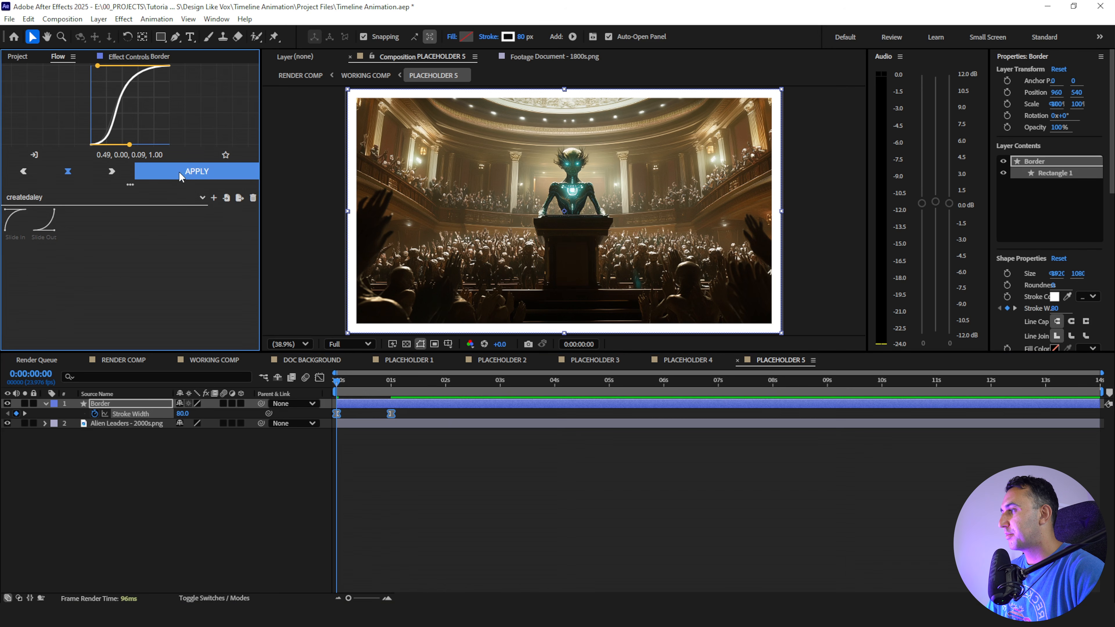
pyautogui.click(458, 491)
pyautogui.press('space')
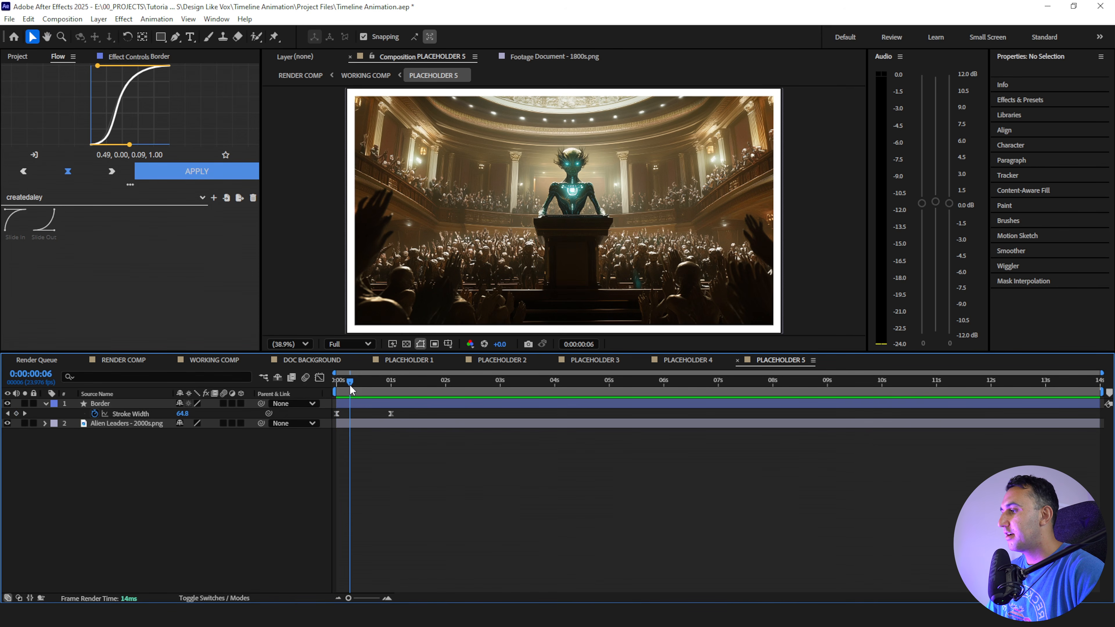
# Find the third CAMERA ZOOM keyframe in RENDER COMP and shift the PLACEHOLDER 5 Border so its stroke animation starts at 0:00:04:13
pyautogui.click(127, 360)
pyautogui.moveTo(393, 383); pyautogui.dragTo(556, 395)
pyautogui.click(584, 434)
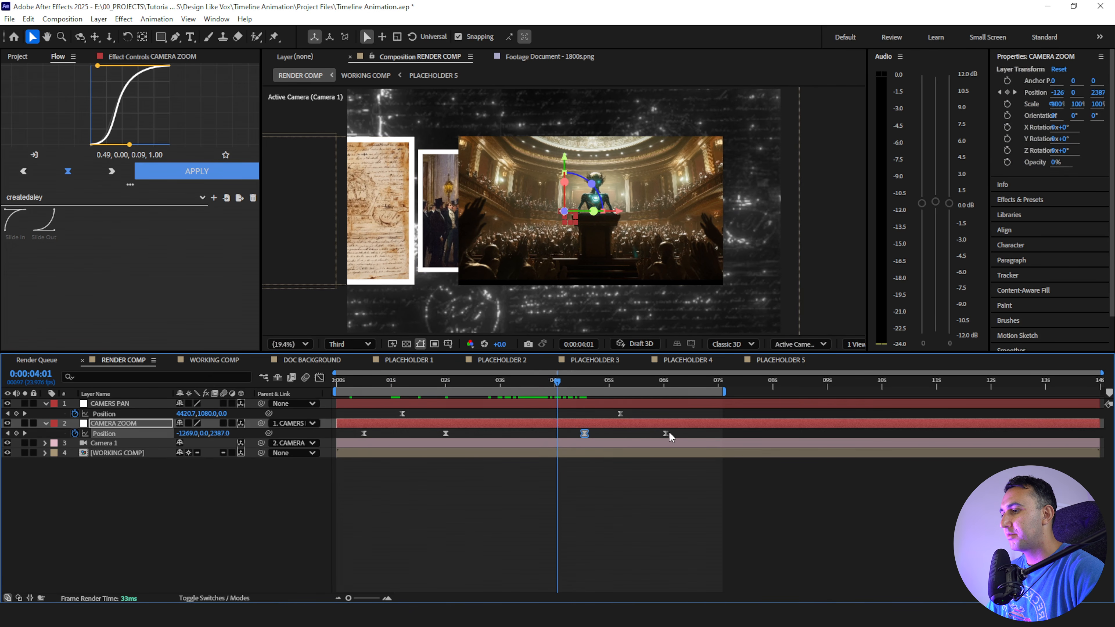
pyautogui.click(600, 493)
pyautogui.moveTo(564, 384); pyautogui.dragTo(585, 387)
pyautogui.click(766, 359)
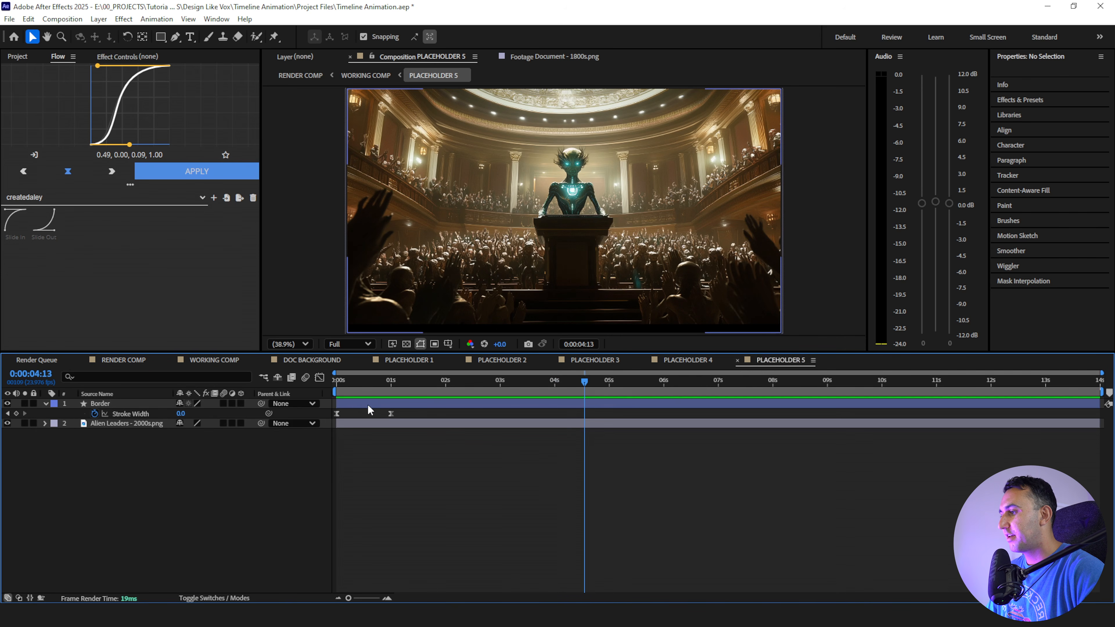
pyautogui.moveTo(385, 402); pyautogui.dragTo(612, 409)
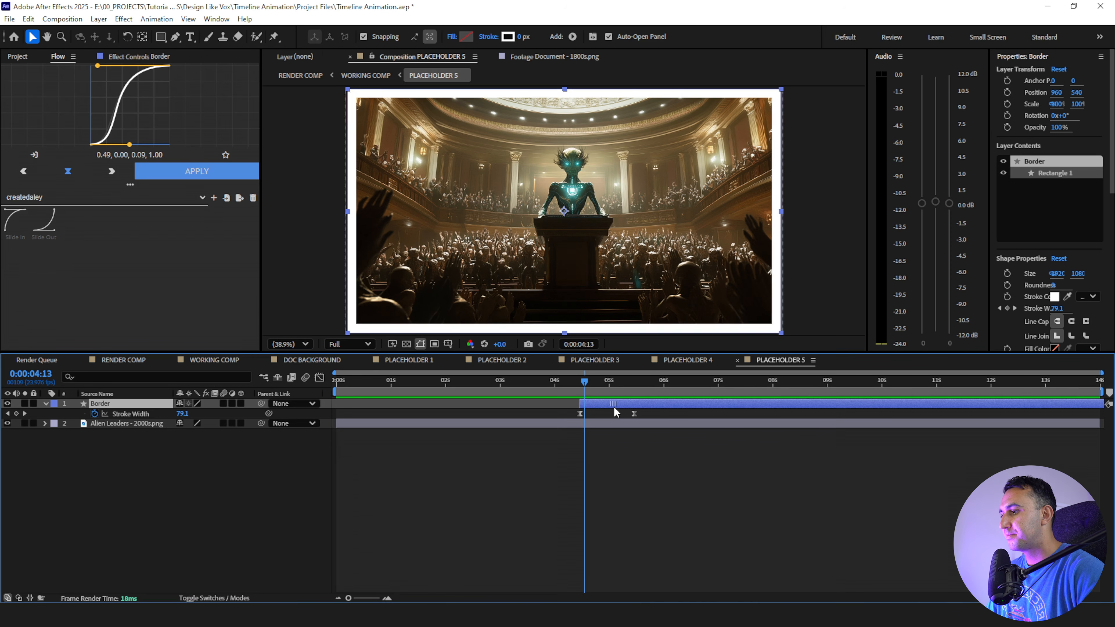
# Move the PLACEHOLDER 5 Border's two Stroke Width keyframes to start at 0:00:05:12 and preview the ending in RENDER COMP
pyautogui.click(131, 414)
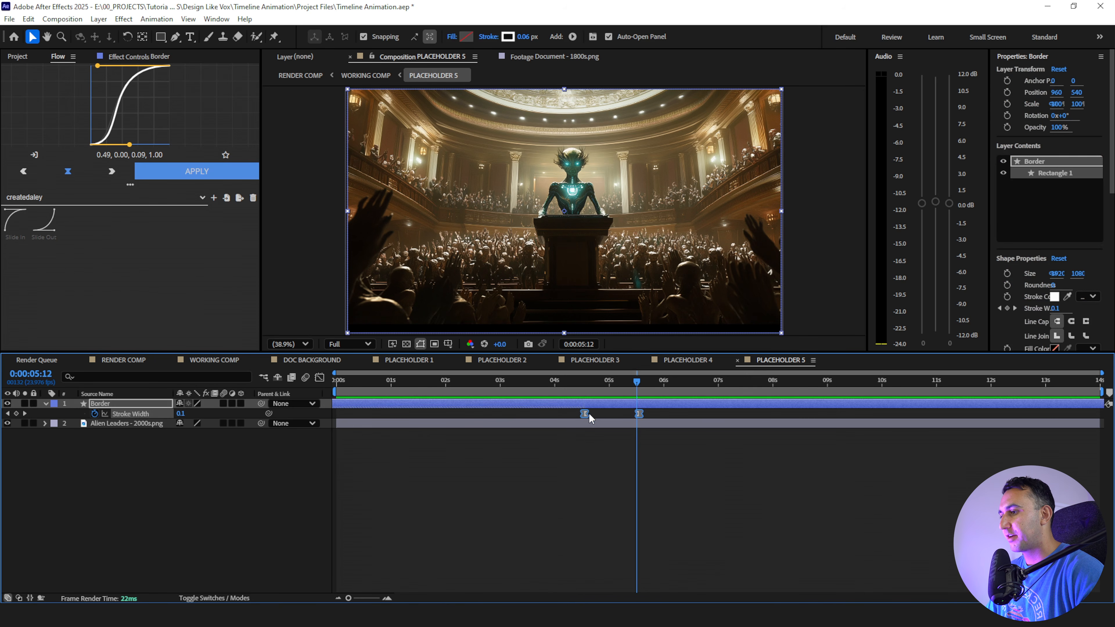
pyautogui.moveTo(588, 414); pyautogui.dragTo(640, 425)
pyautogui.click(639, 457)
pyautogui.click(147, 361)
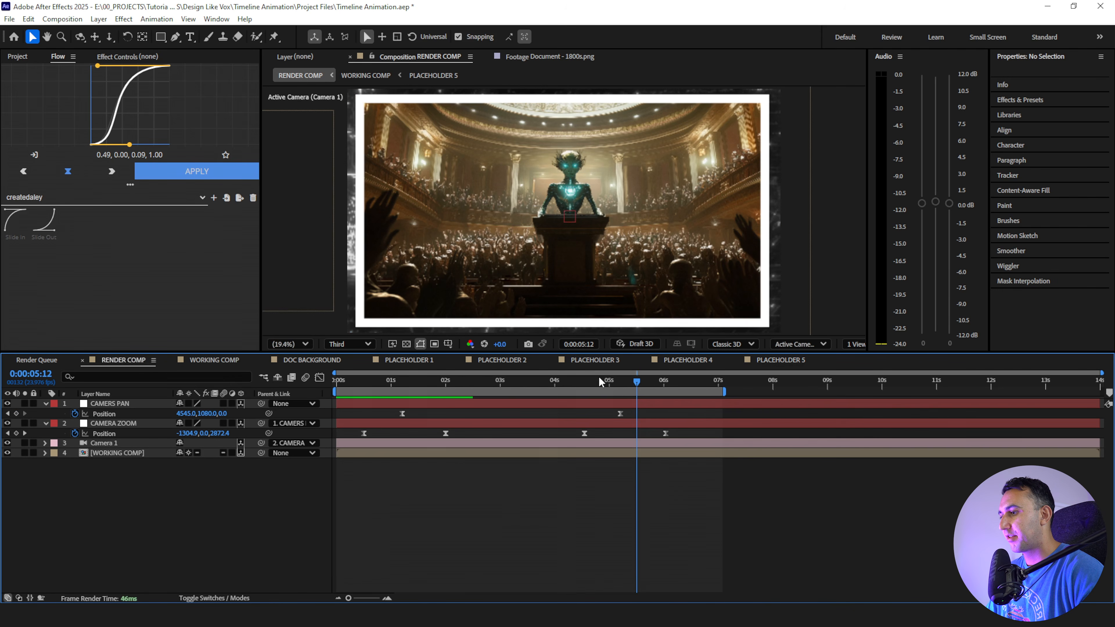
pyautogui.click(584, 381)
pyautogui.press('space')
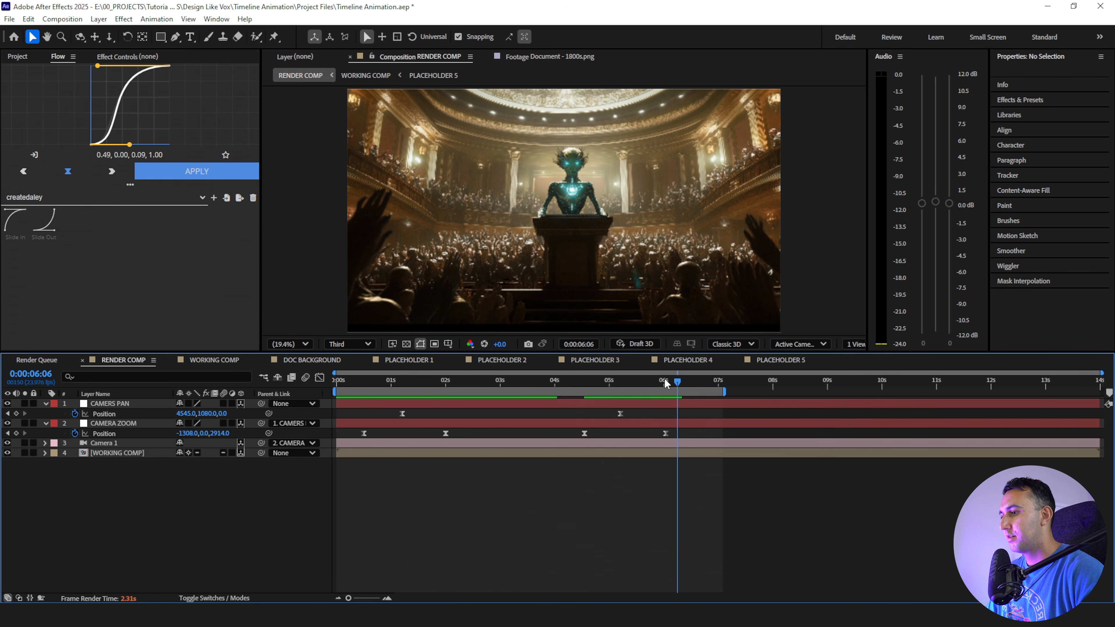
# Move the PLACEHOLDER 5 Stroke Width keyframes to 0:00:06:01 and 0:00:07:01, starting at the last CAMERA ZOOM keyframe
pyautogui.click(666, 382)
pyautogui.click(760, 361)
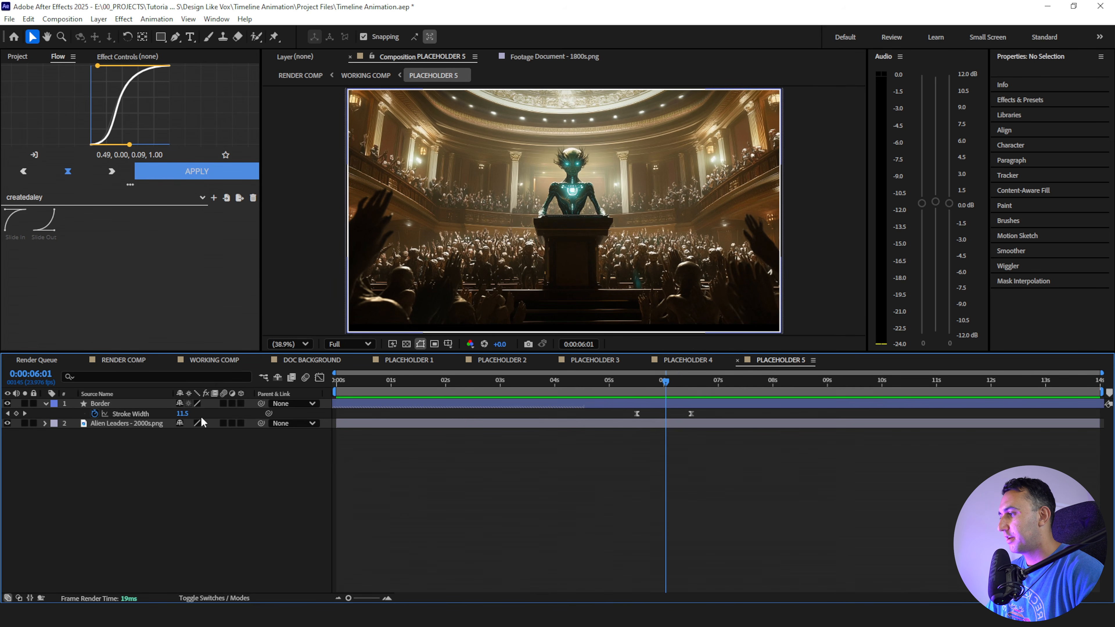
pyautogui.press('k')
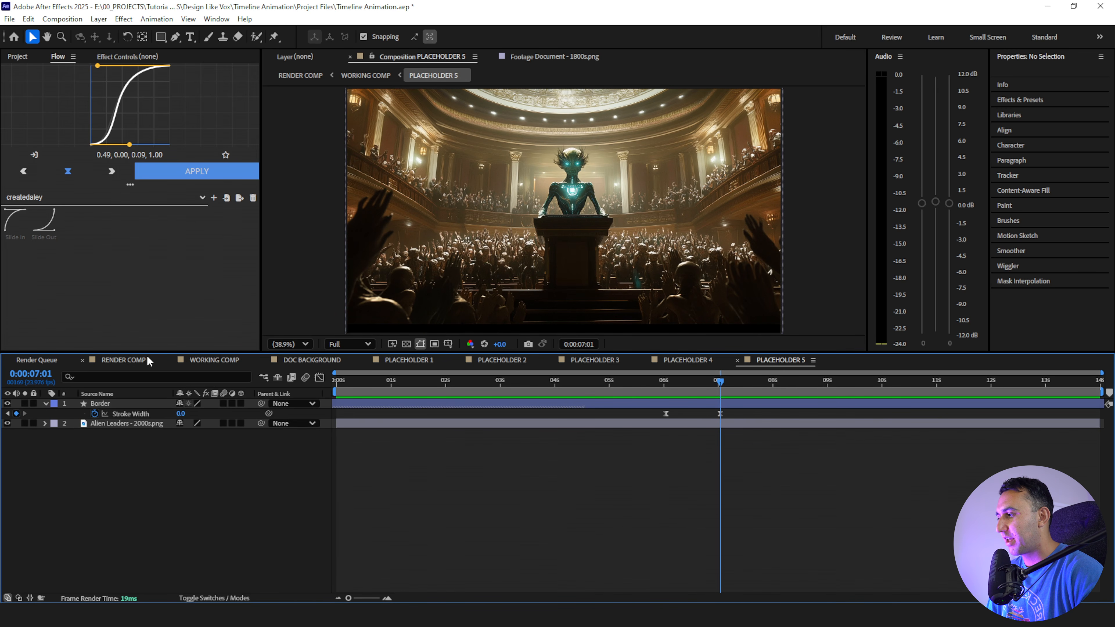
# In RENDER COMP at 0:00:07:01, keyframe the CAMERA ZOOM Position with X at -1293 and Z at 2986
pyautogui.click(124, 359)
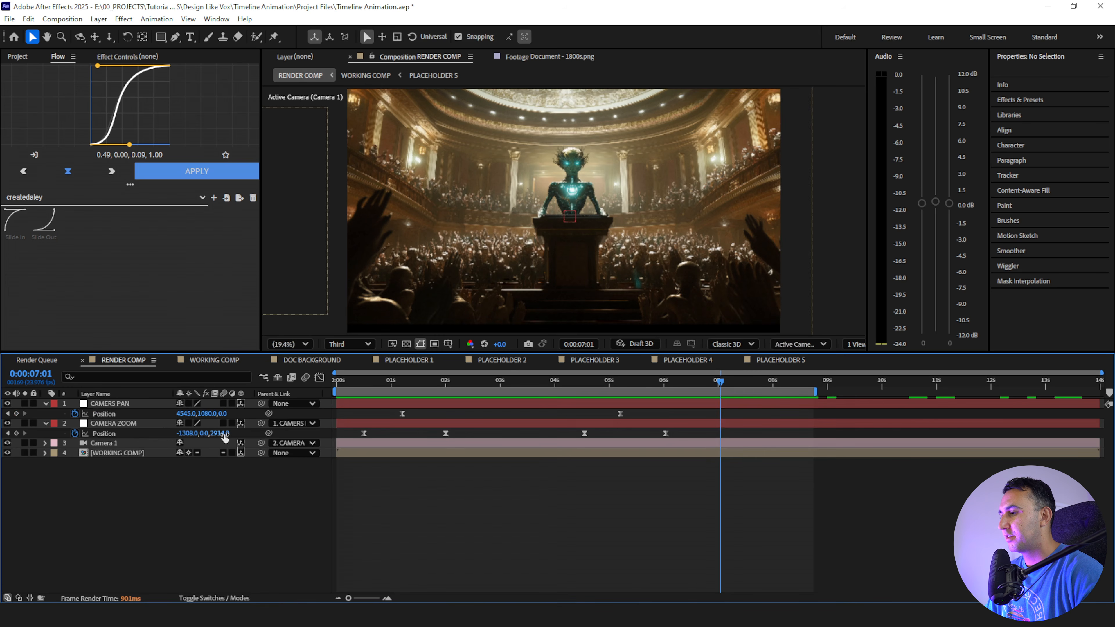
pyautogui.moveTo(225, 433); pyautogui.dragTo(268, 437)
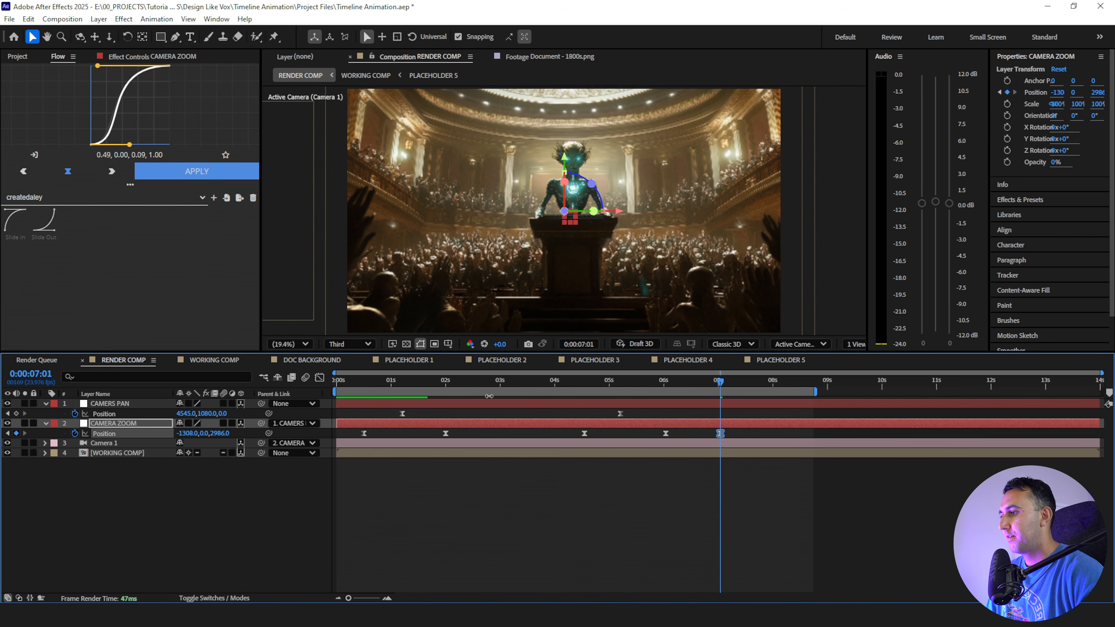
pyautogui.click(448, 344)
pyautogui.click(482, 354)
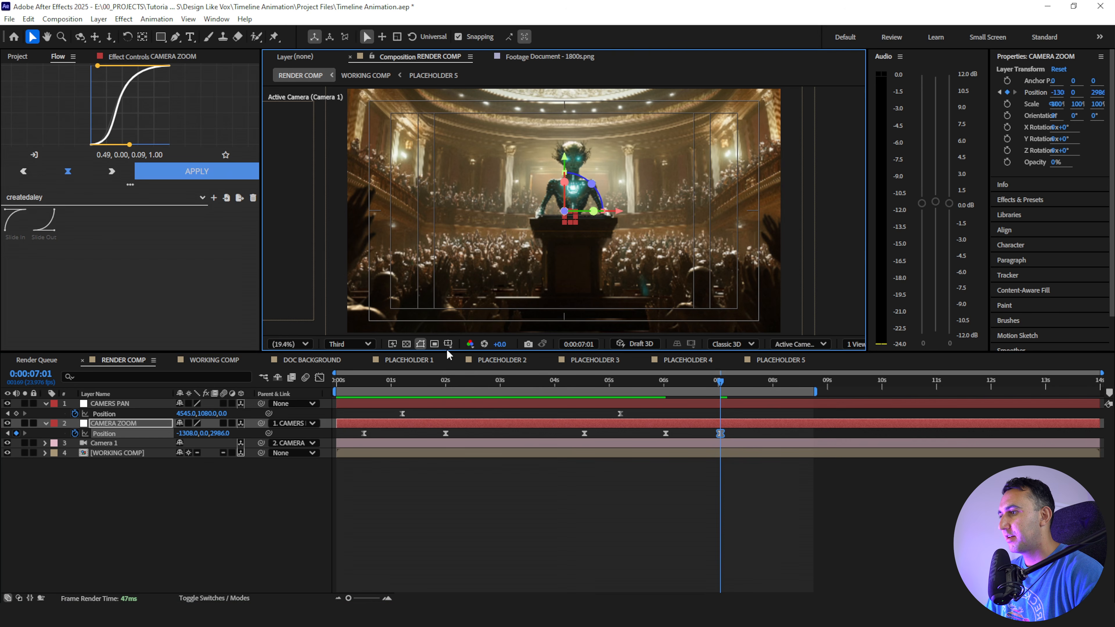
pyautogui.moveTo(189, 434); pyautogui.dragTo(197, 433)
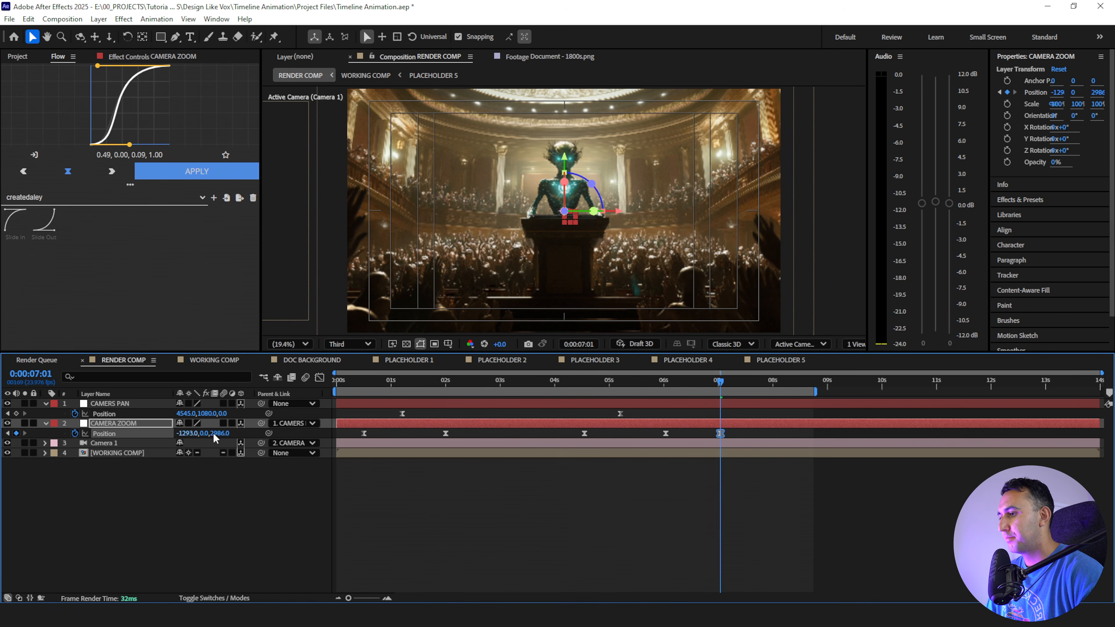
pyautogui.click(510, 480)
# Apply the 0.49, 0.00, 0.09, 1.00 Flow curve to all CAMERA ZOOM Position keyframes
pyautogui.click(104, 434)
pyautogui.click(178, 173)
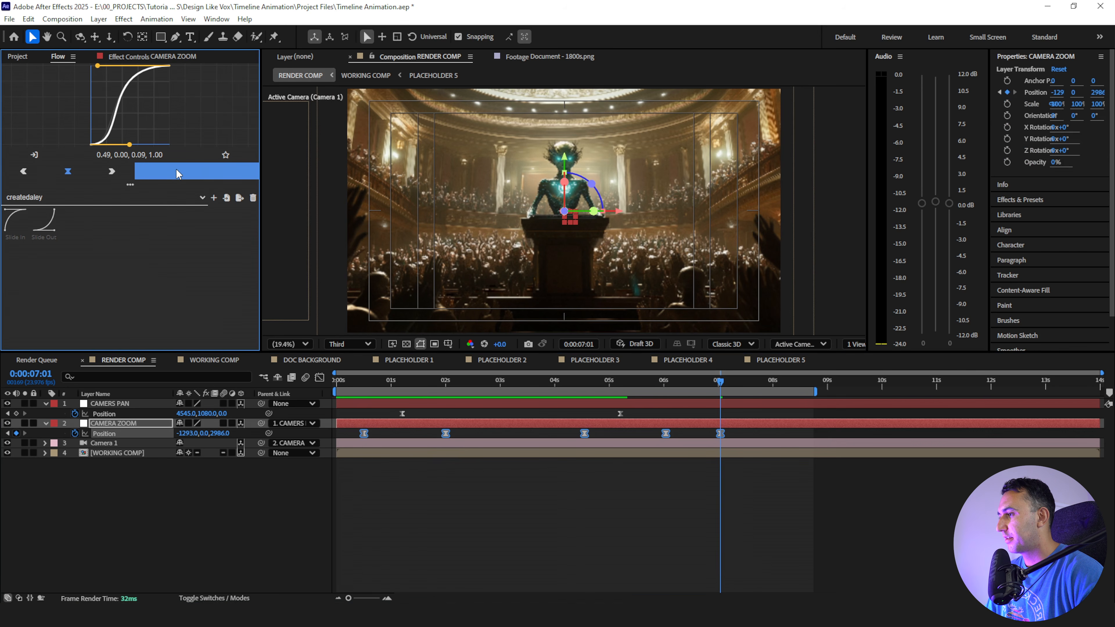
pyautogui.click(509, 483)
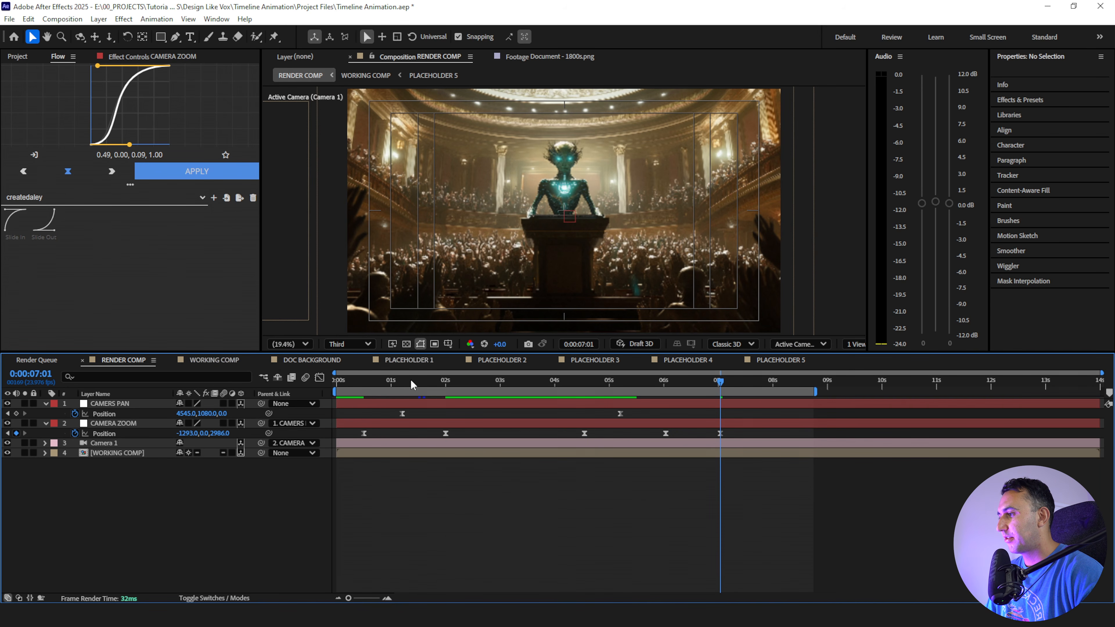
# Preview RENDER COMP from the start and review the closing zoom and the opening border animation
pyautogui.press('Home')
pyautogui.press('space')
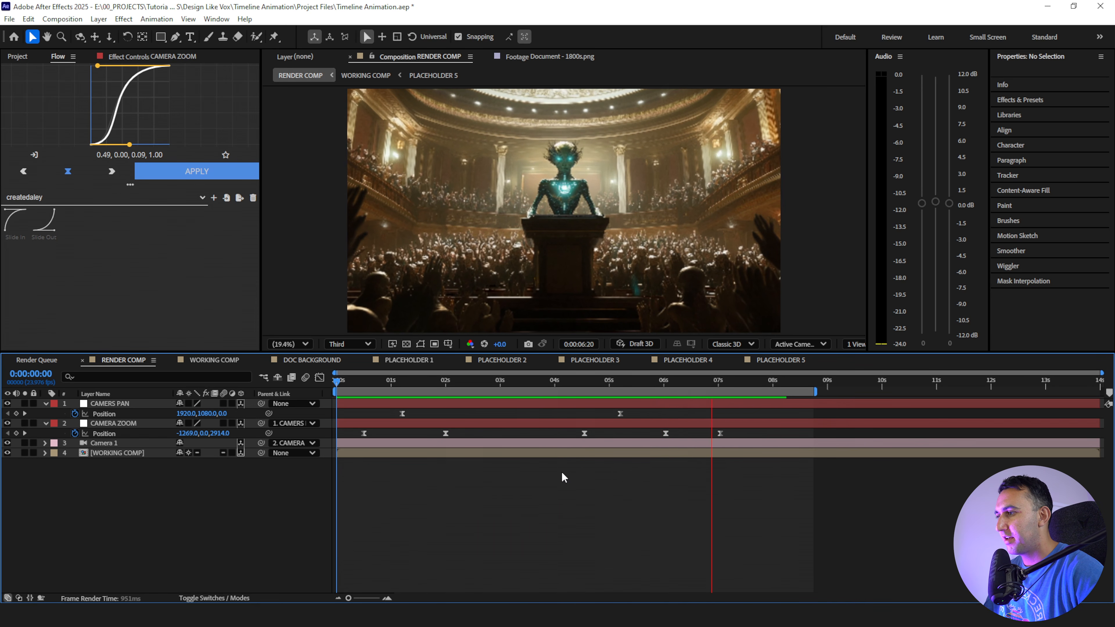
pyautogui.click(659, 379)
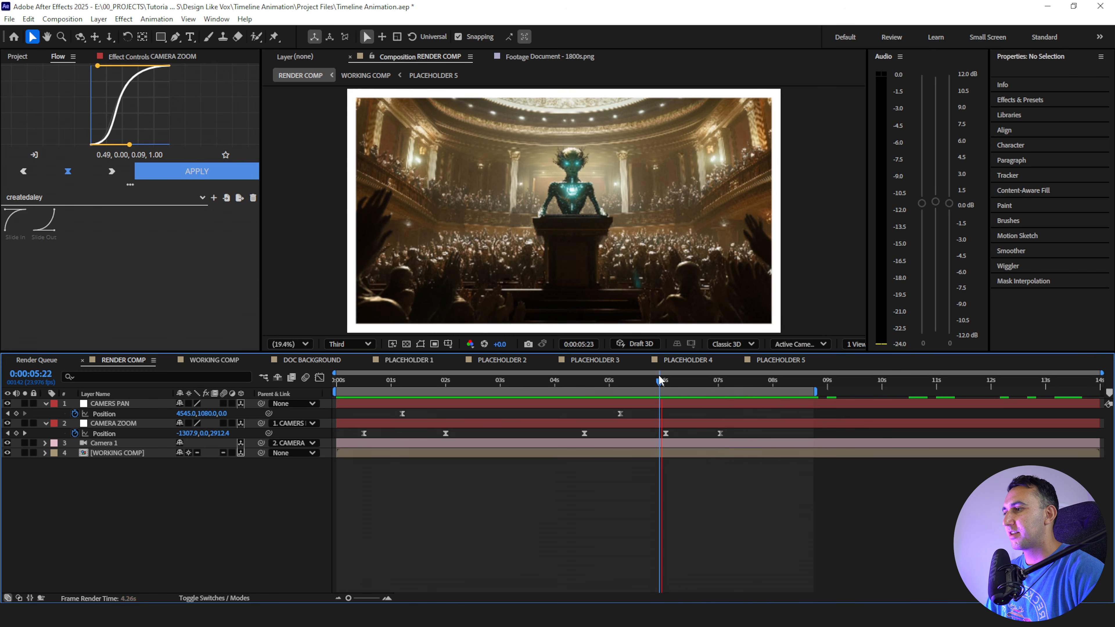
pyautogui.press('space')
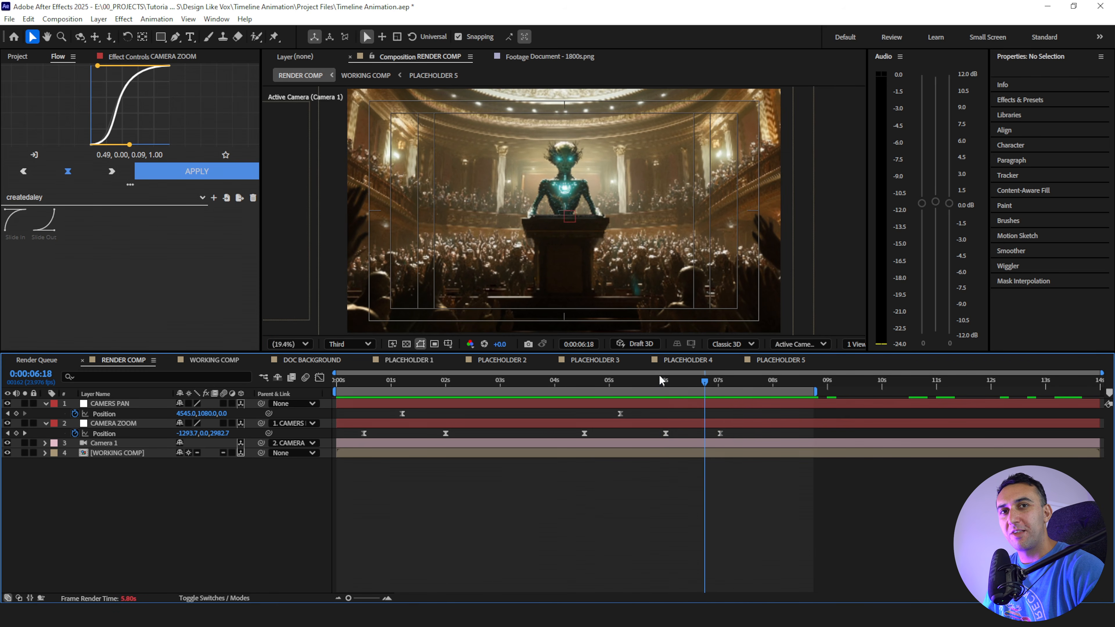
pyautogui.press('space')
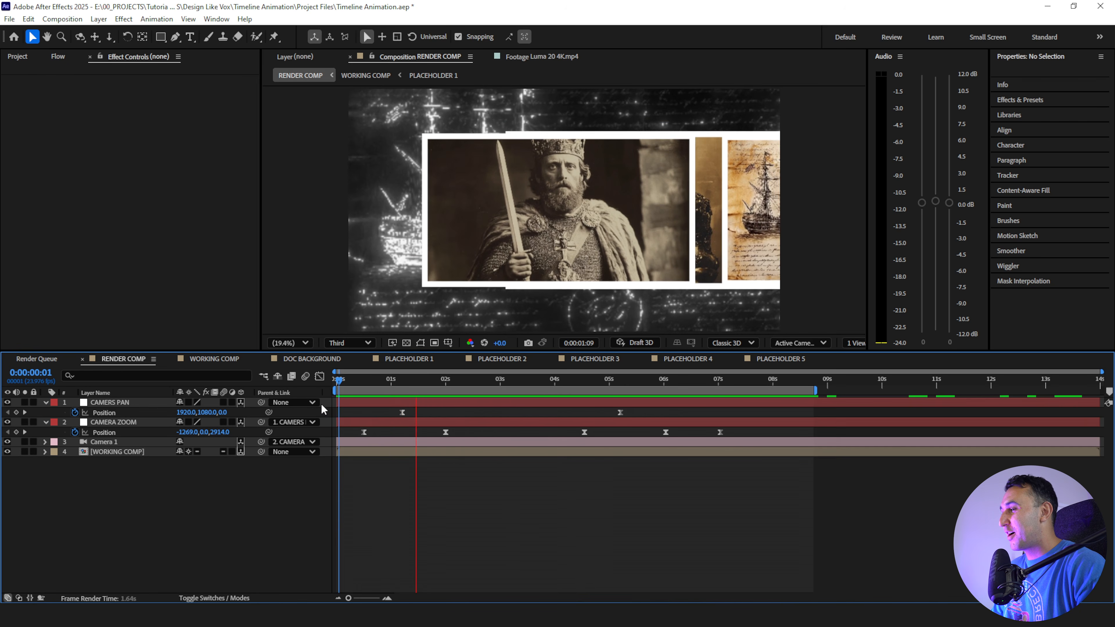
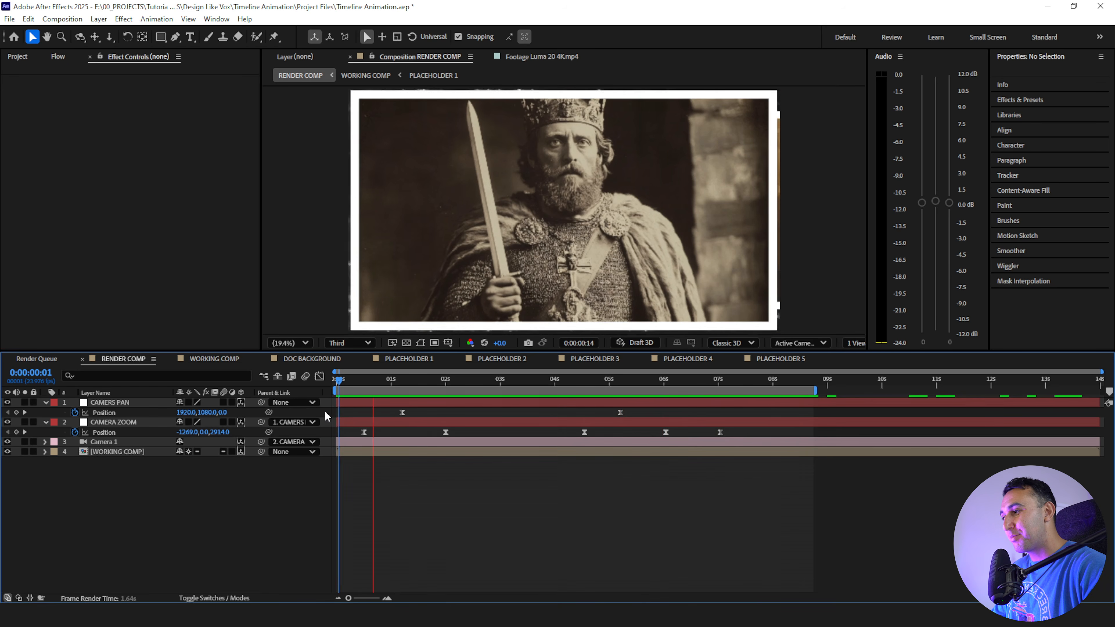
pyautogui.press('space')
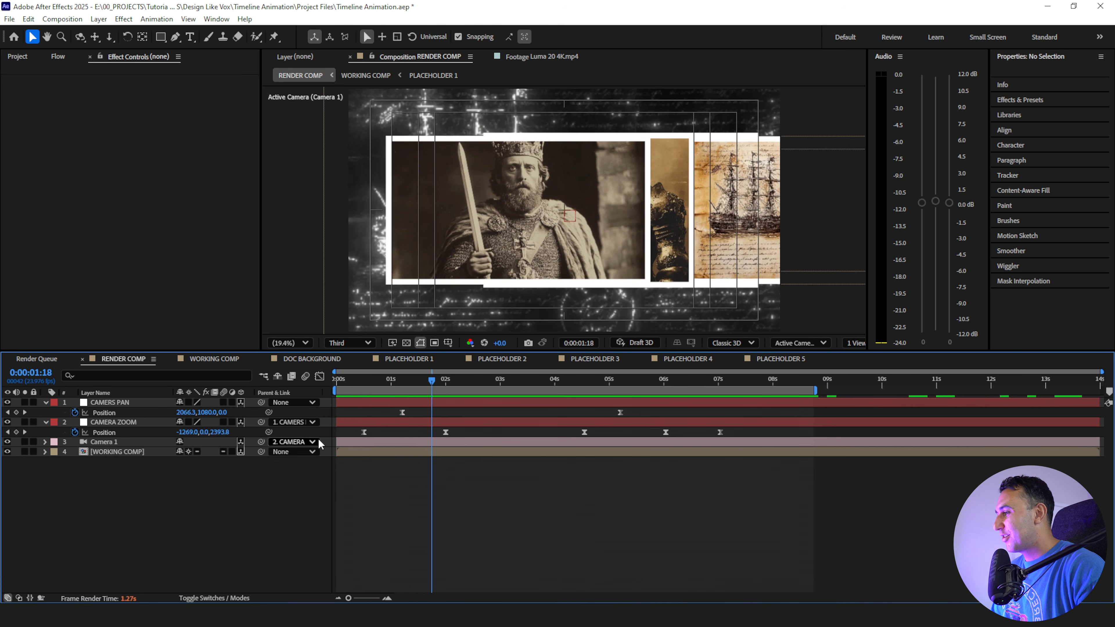
# Apply the Tritone effect to the King - 1600s.png layer in PLACEHOLDER 1
pyautogui.click(397, 358)
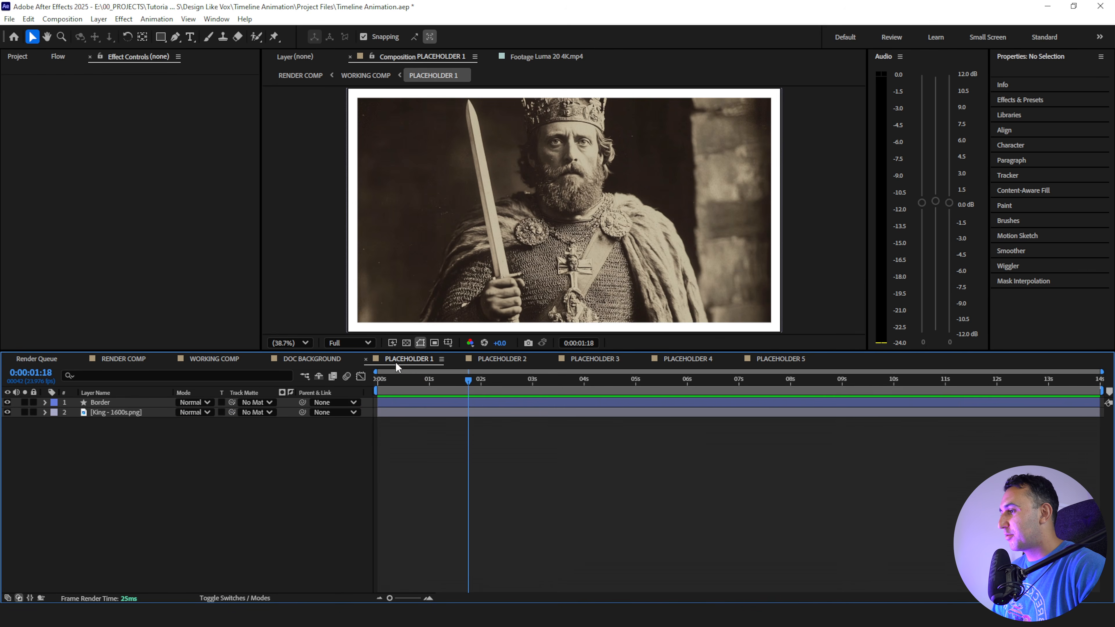
pyautogui.click(107, 413)
pyautogui.hotkey('ctrl', 'space')
pyautogui.write('tri')
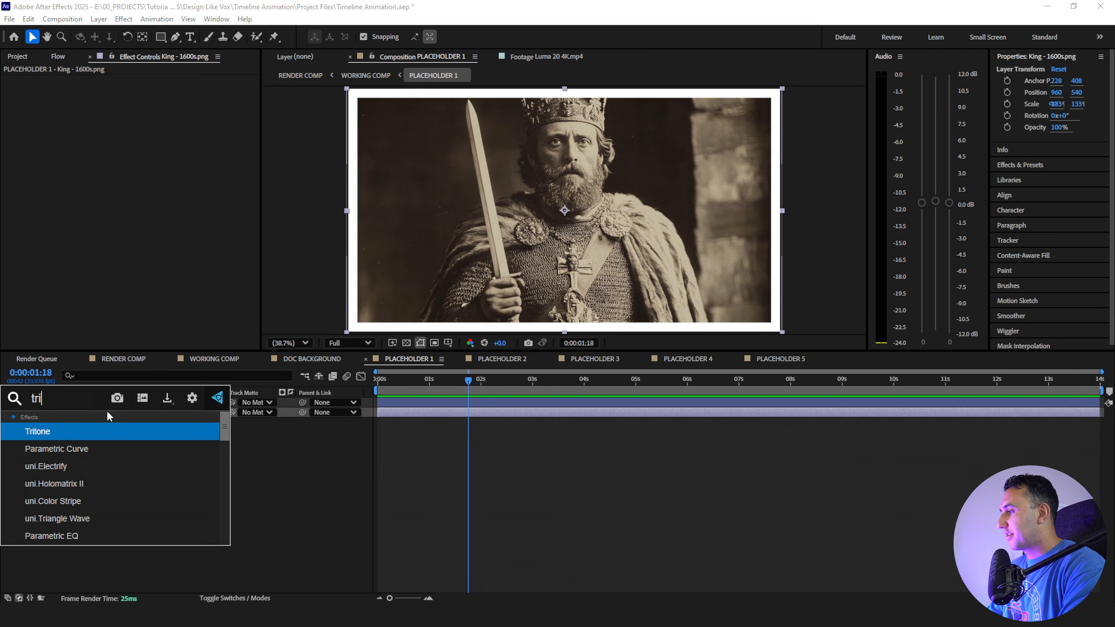
pyautogui.press('Return')
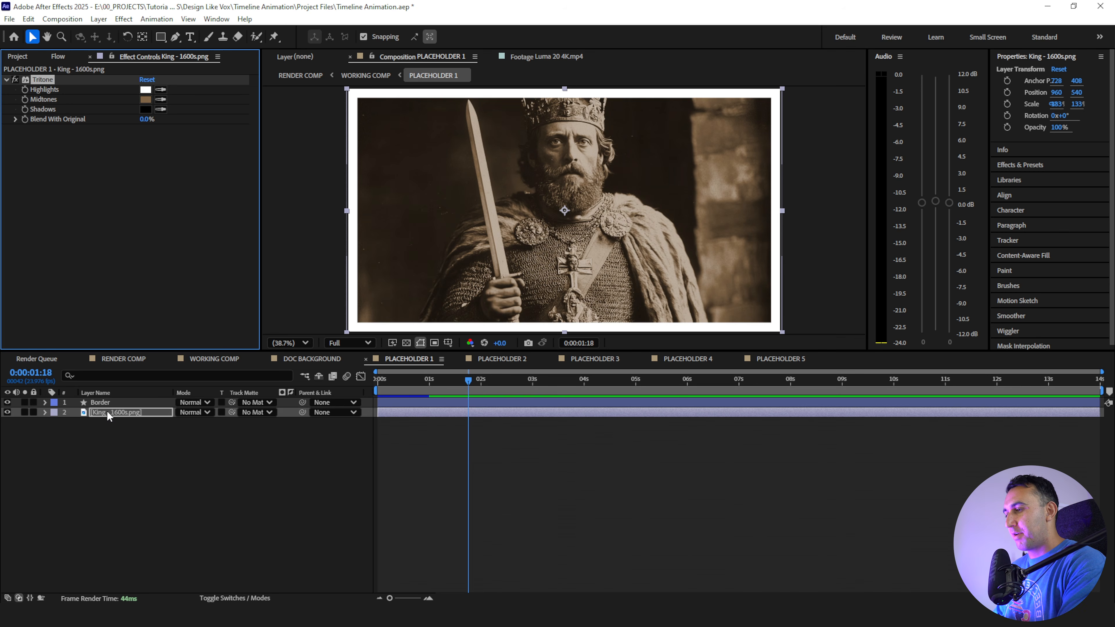
# Add a Curves effect to the King - 1600s.png layer and raise the RGB curve's upper midtones slightly to brighten it
pyautogui.hotkey('ctrl', 'space')
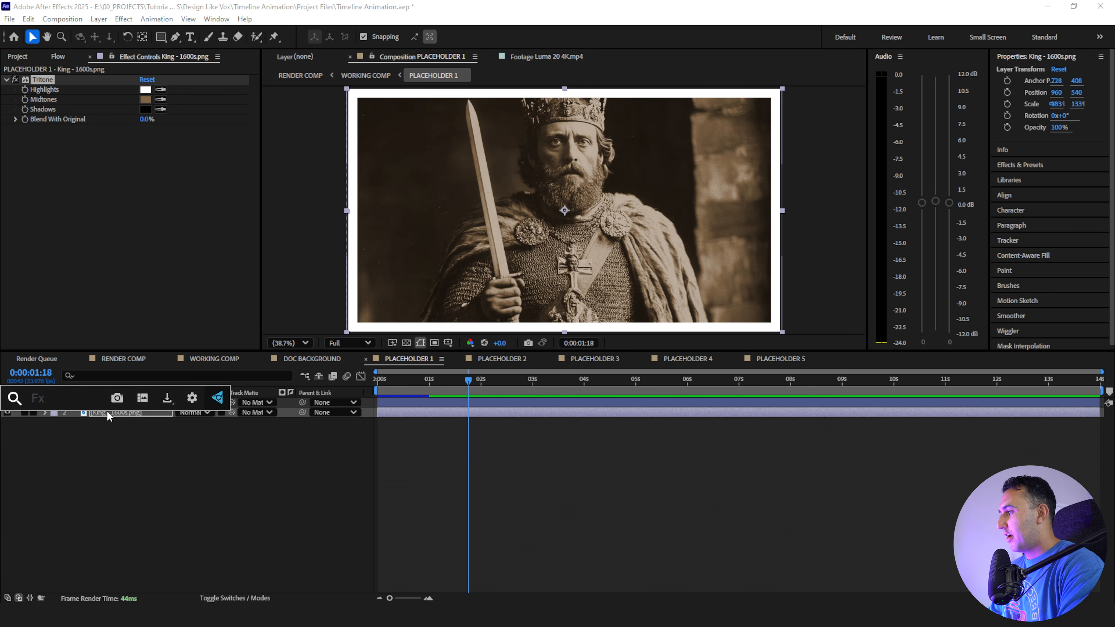
pyautogui.write('cu')
pyautogui.press('Return')
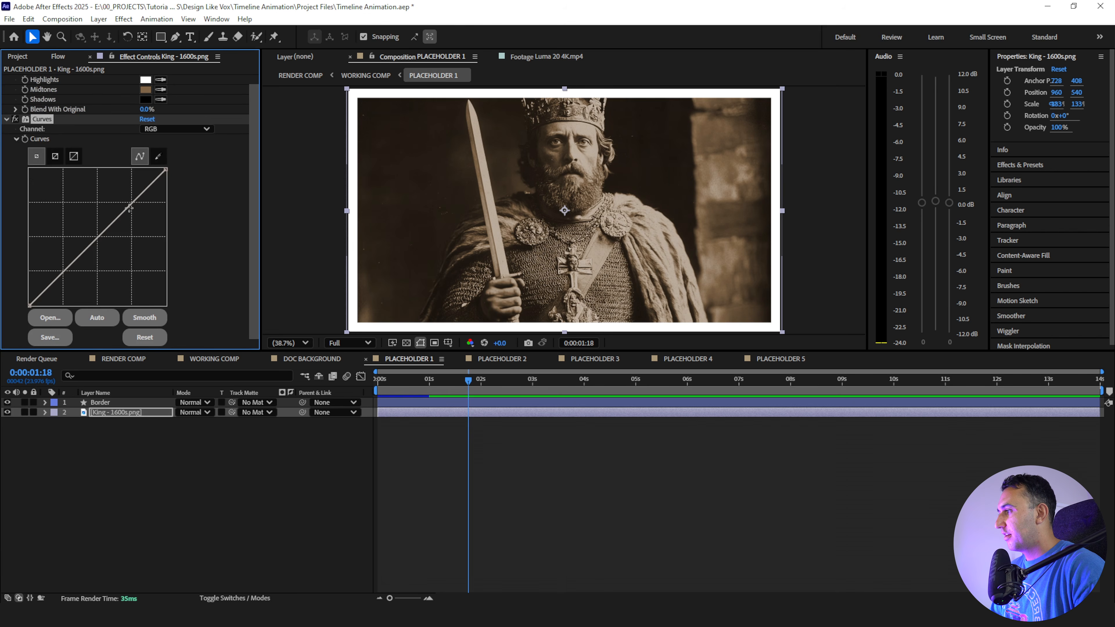
pyautogui.moveTo(127, 208); pyautogui.dragTo(123, 207)
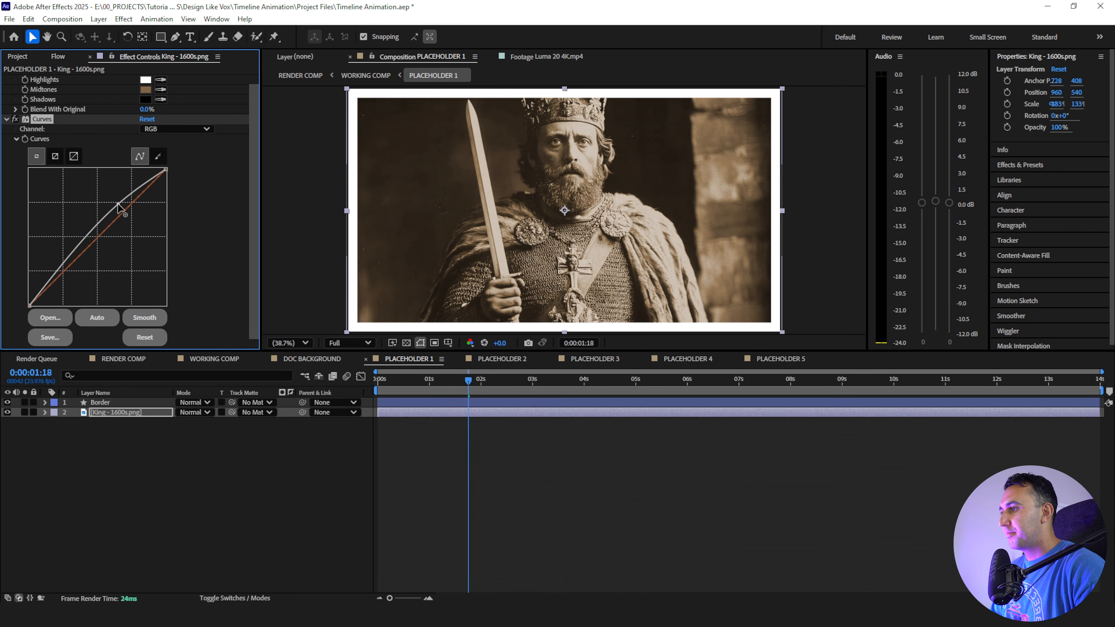
pyautogui.click(110, 430)
# Duplicate the King - 1600s.png layer, hide the lower copy, and rename the upper copy King BW
pyautogui.click(112, 412)
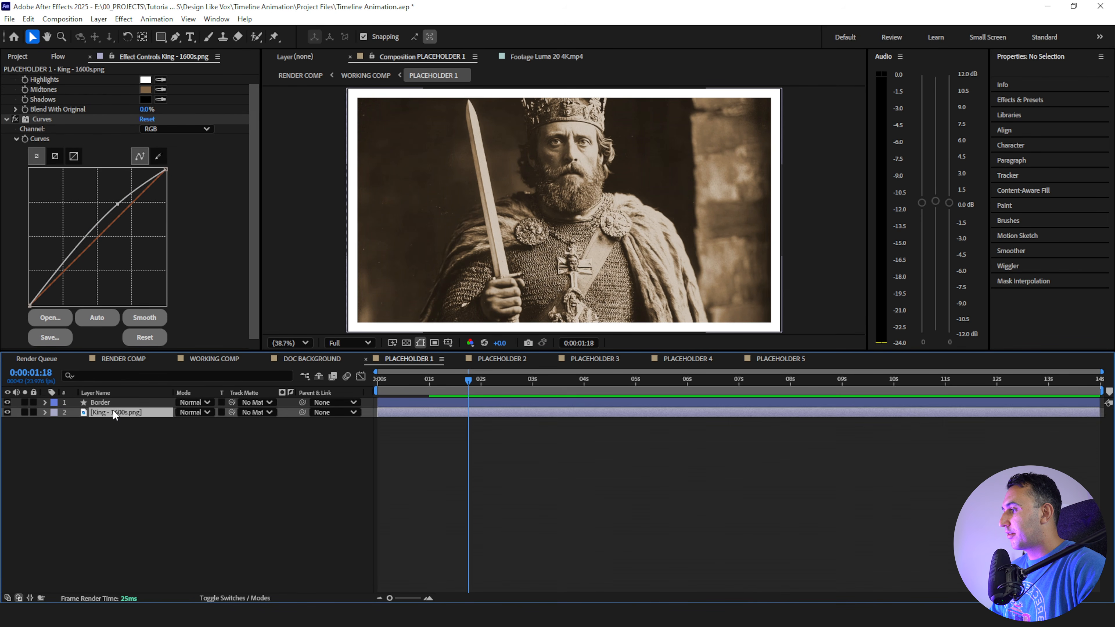
pyautogui.hotkey('ctrl', 'd')
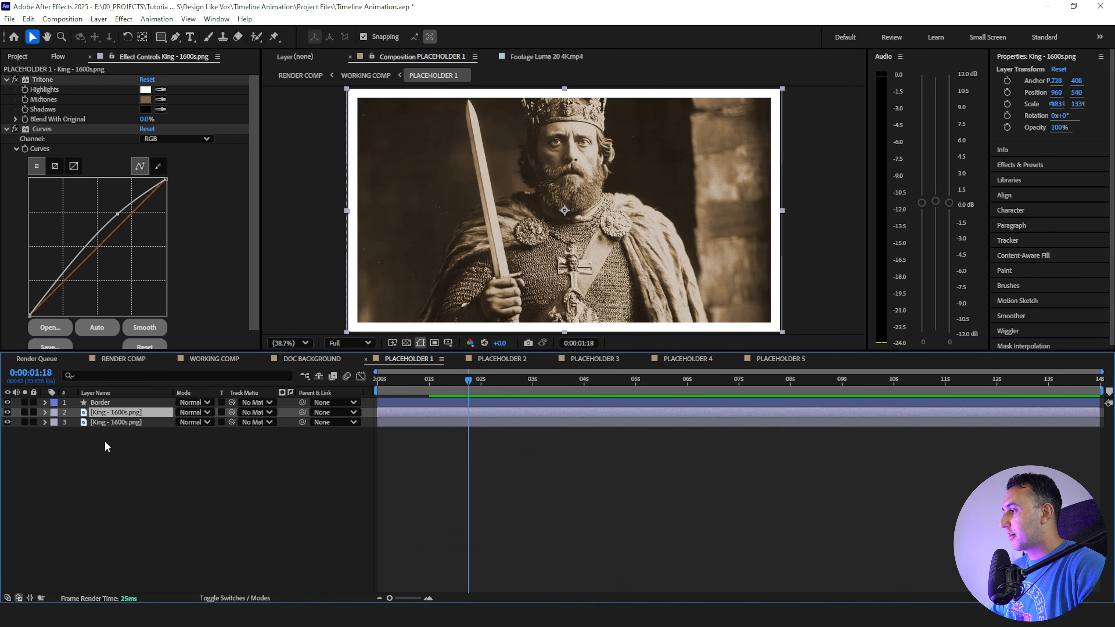
pyautogui.click(8, 422)
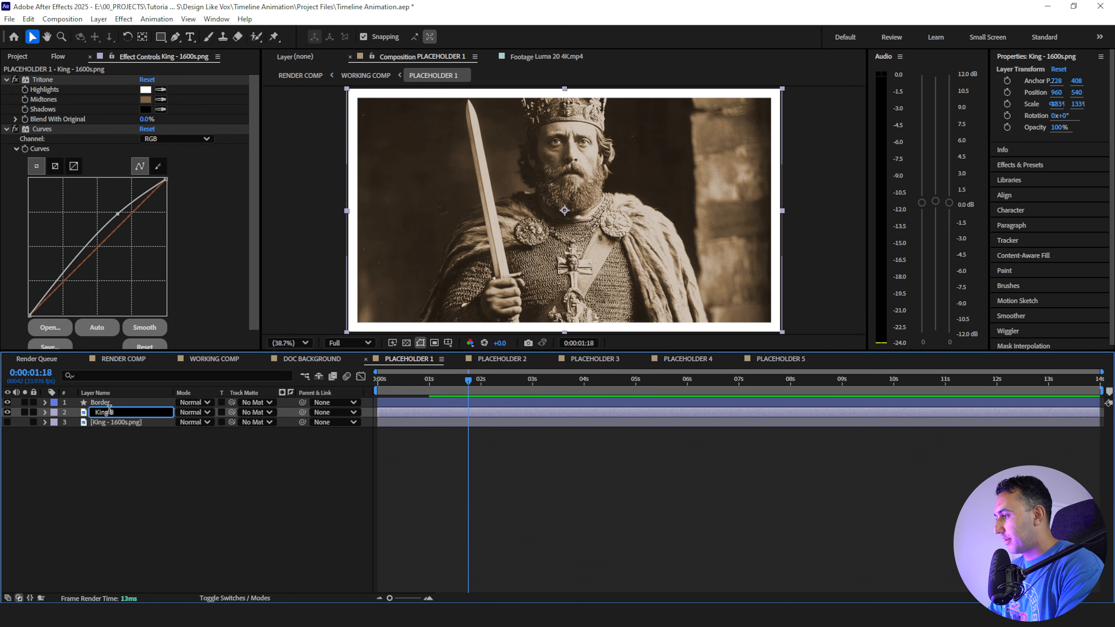
pyautogui.press('Return')
# Replace the Tritone effect on the King BW layer with the Black & White effect
pyautogui.click(50, 79)
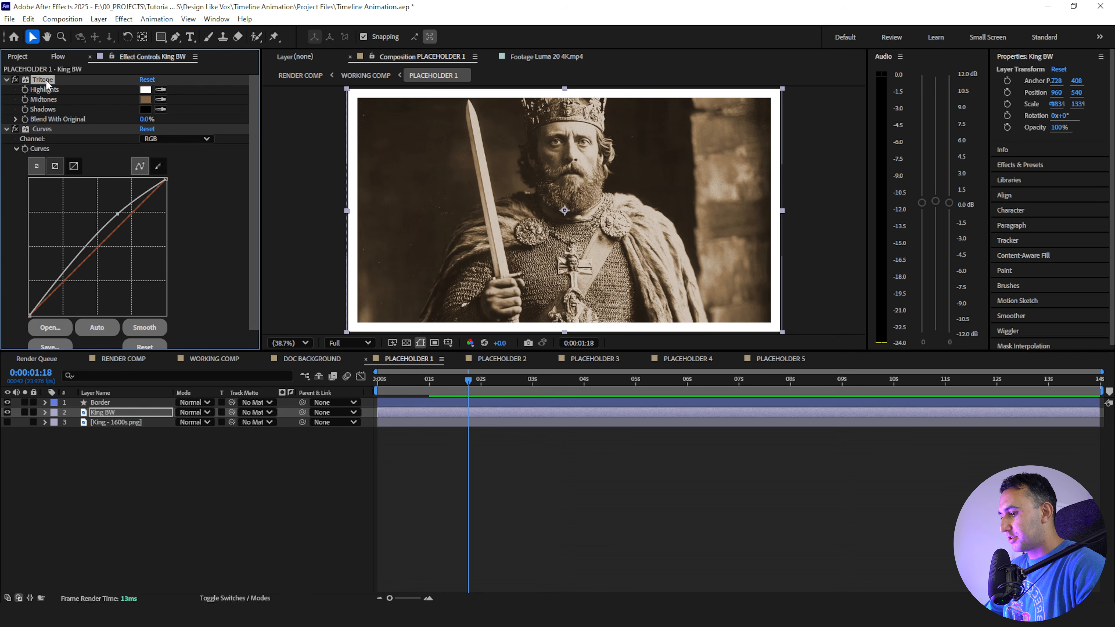
pyautogui.press('Delete')
pyautogui.hotkey('ctrl', 'space')
pyautogui.write('blac')
pyautogui.press('Return')
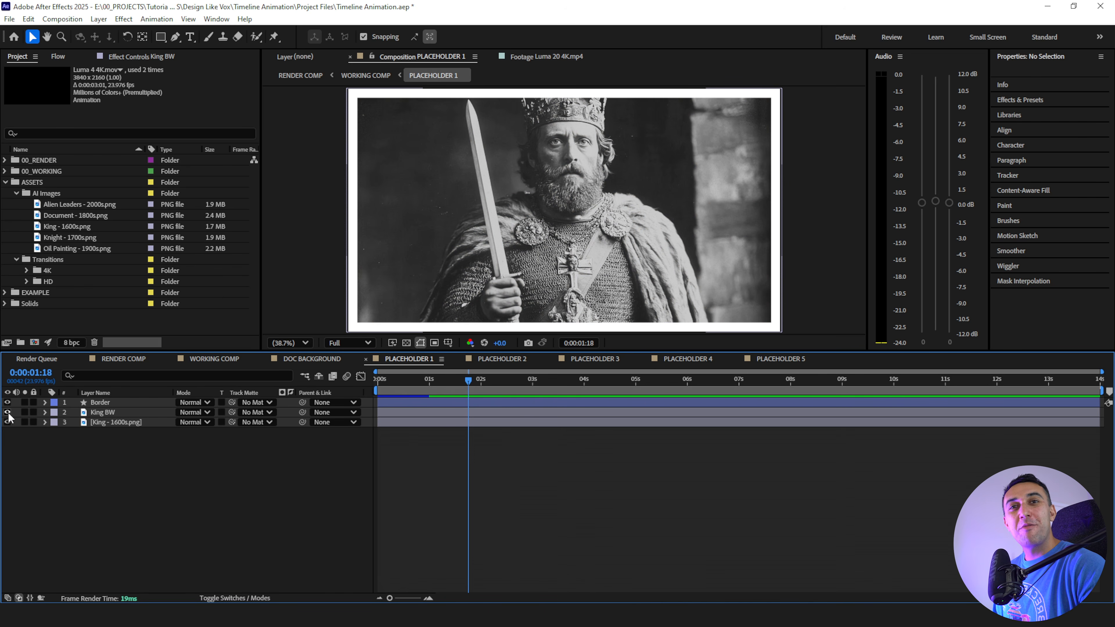
# Hide and reshow the King BW layer to compare it with the sepia image beneath
pyautogui.click(8, 412)
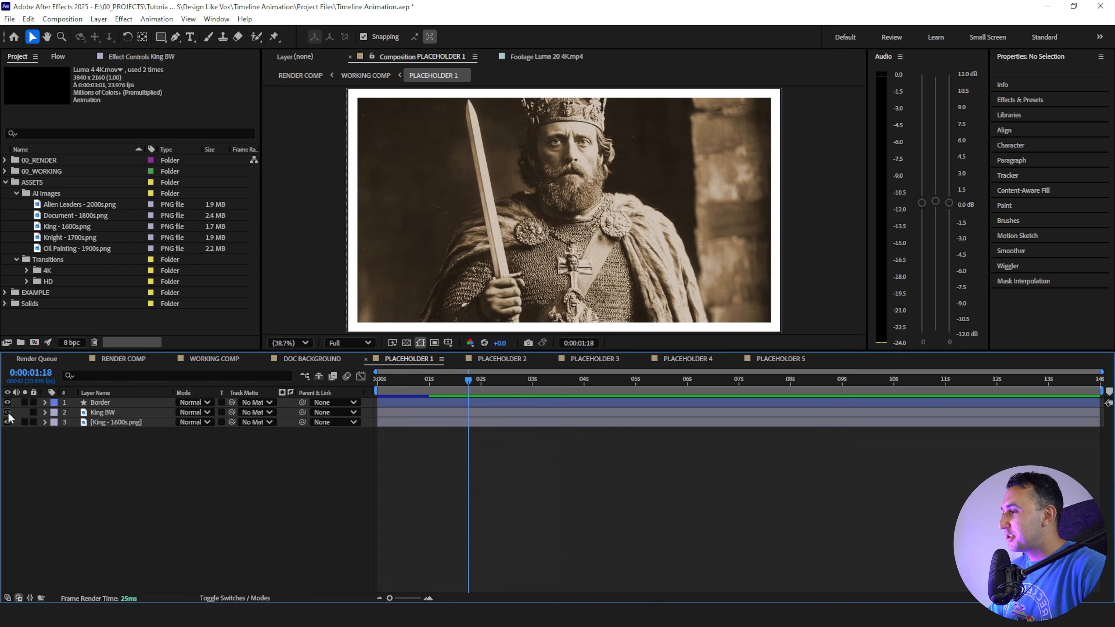
pyautogui.click(7, 412)
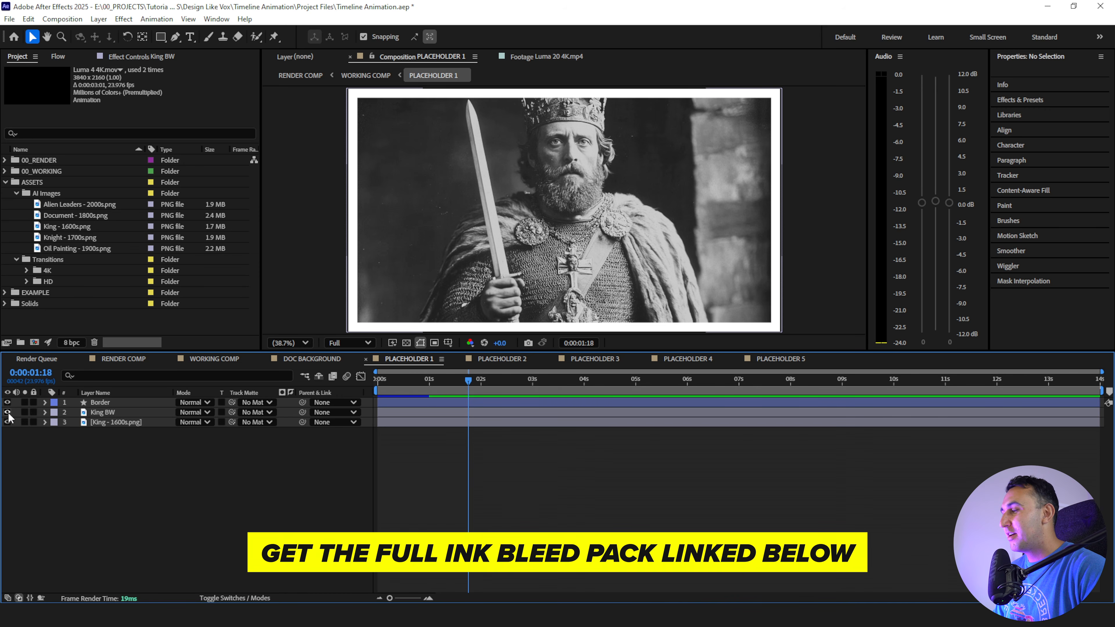
# Expand the 4K transitions folder and preview the Luma 9 4K.mov and Luma 6 4K.mov clips
pyautogui.click(27, 271)
pyautogui.scroll(-5, 55, 281)
pyautogui.scroll(3, 56, 282)
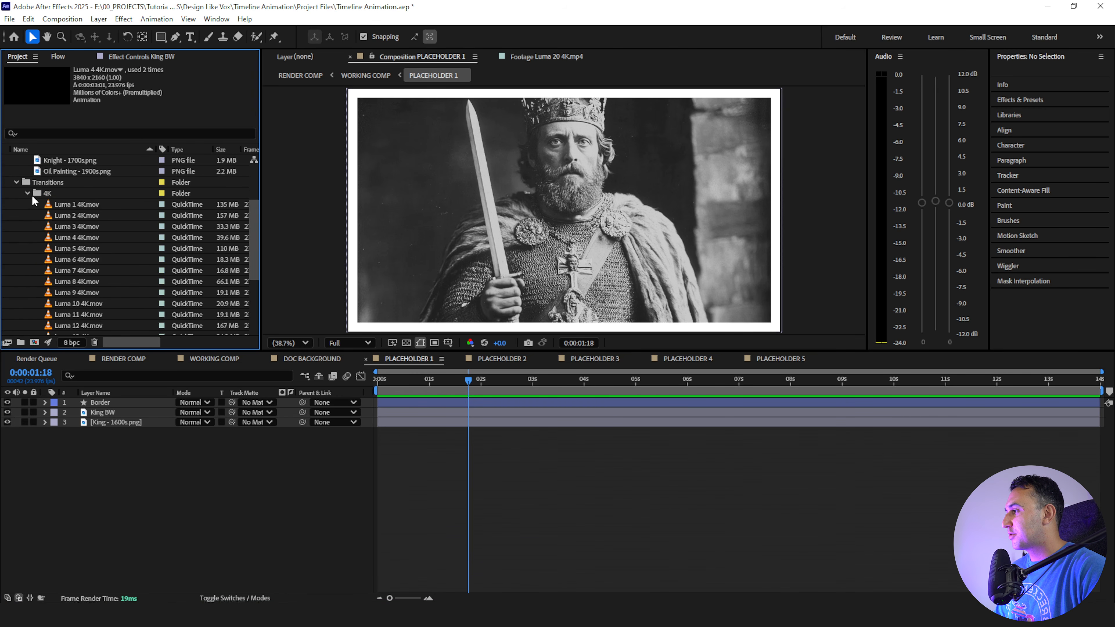
pyautogui.scroll(-1, 30, 216)
pyautogui.click(60, 258)
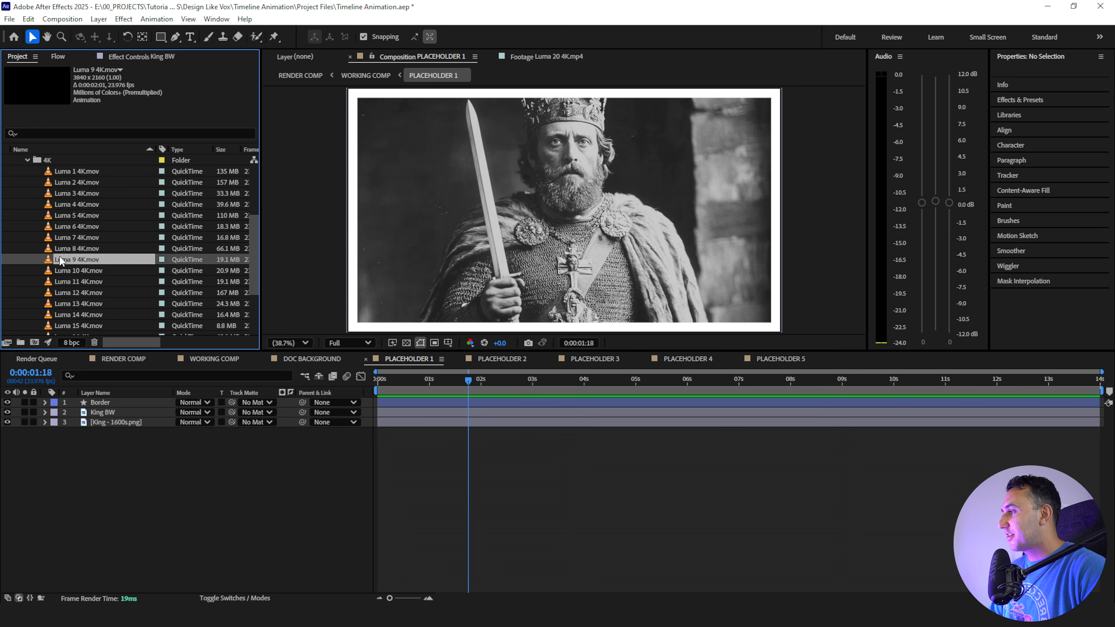
pyautogui.doubleClick(49, 260)
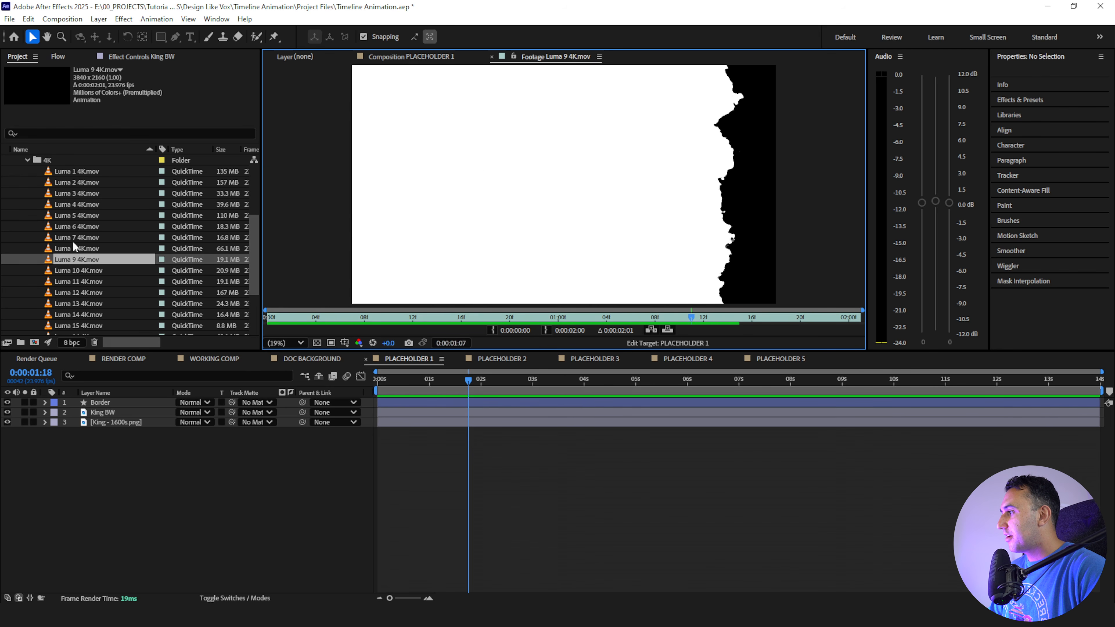
pyautogui.doubleClick(53, 228)
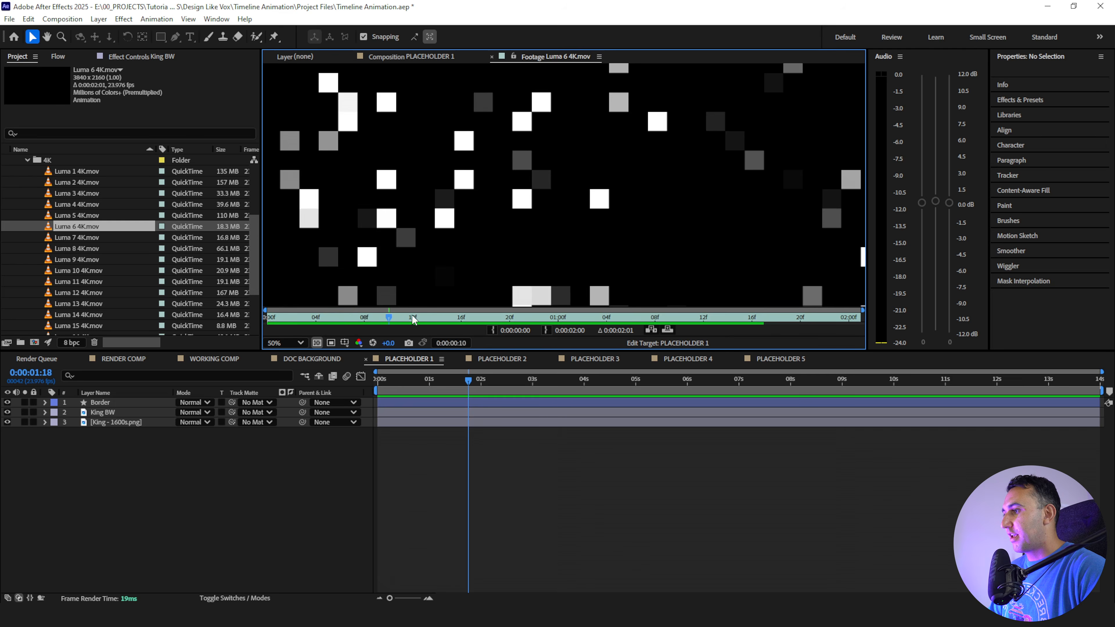
# Preview the Luma 1 4K.mov clip with the transparency grid off and the frame fitted to the viewer
pyautogui.doubleClick(49, 171)
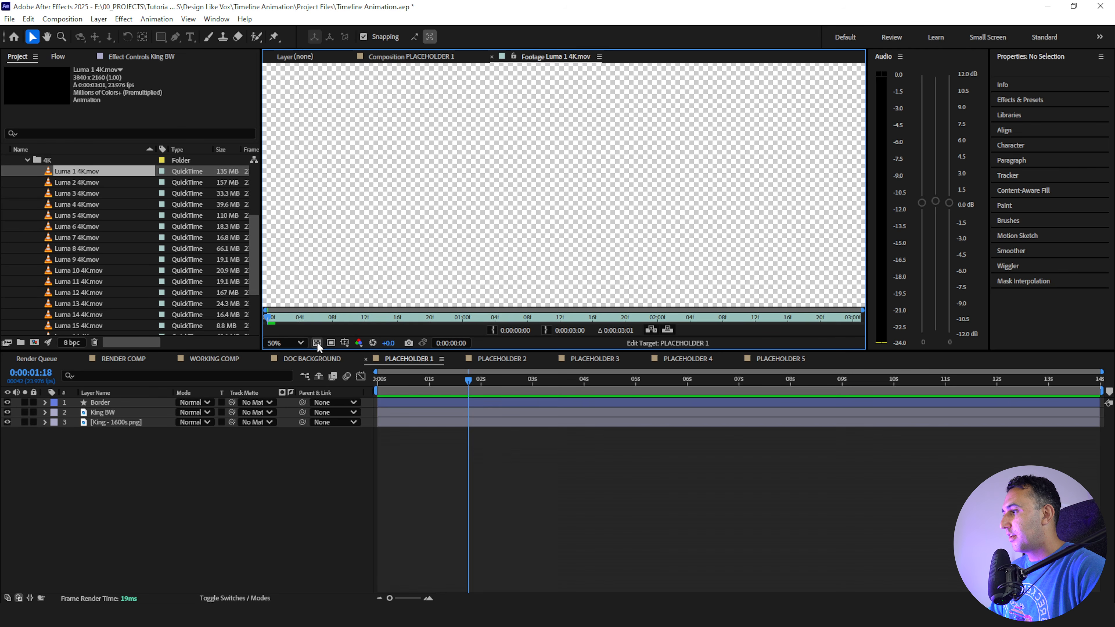
pyautogui.click(317, 343)
pyautogui.click(286, 343)
pyautogui.click(298, 361)
pyautogui.press('space')
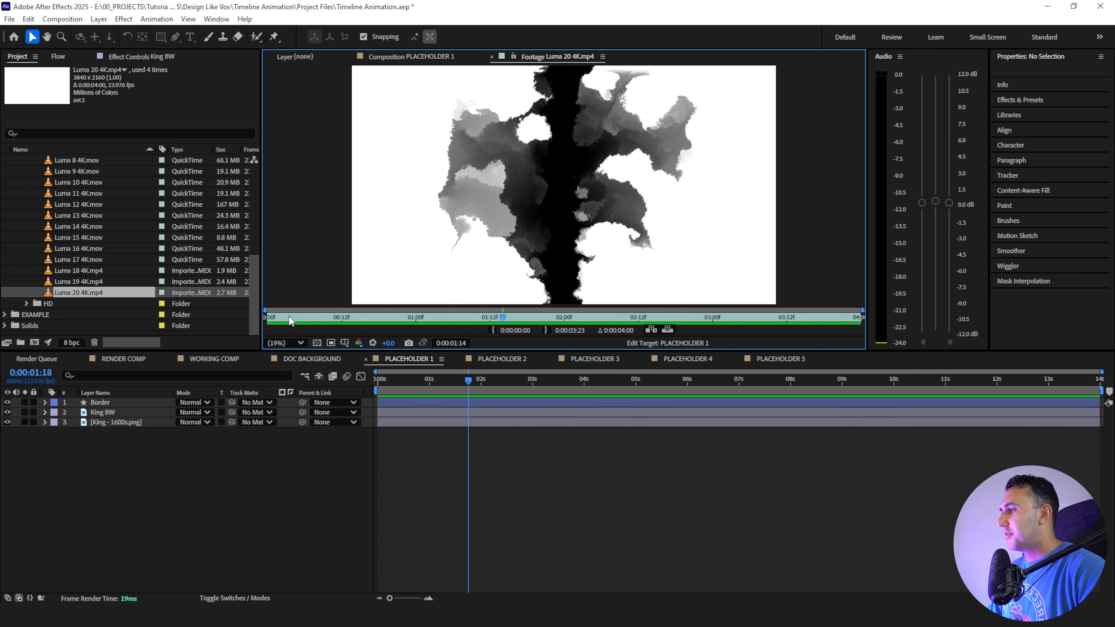
# Play the Luma 20 4K.mp4 ink bleed clip from its beginning
pyautogui.moveTo(289, 320); pyautogui.dragTo(201, 320)
pyautogui.press('space')
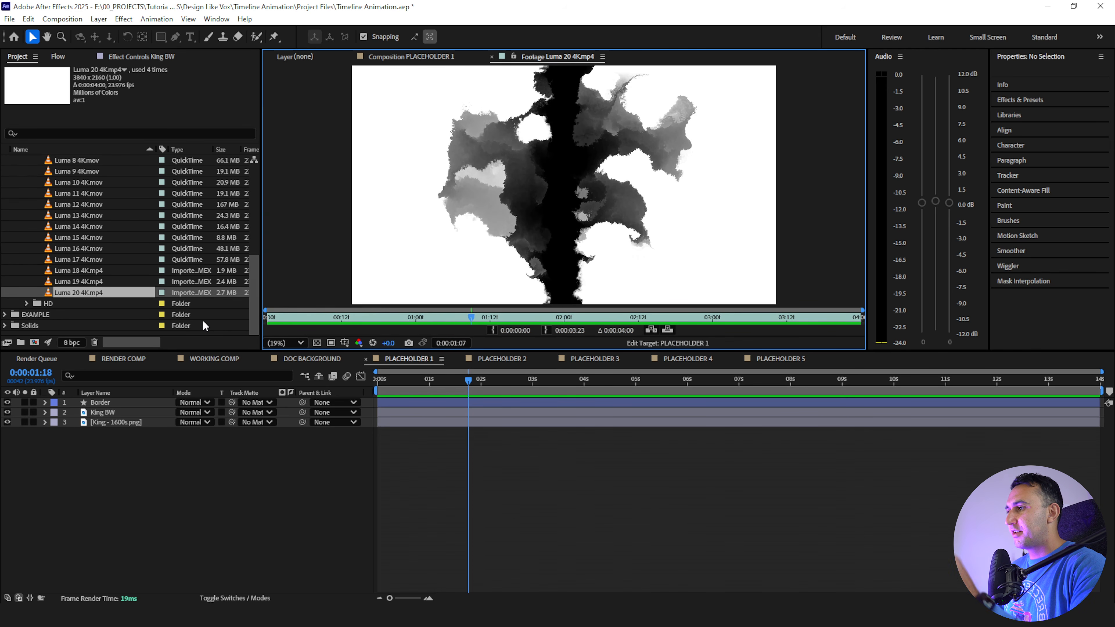
pyautogui.moveTo(321, 313); pyautogui.dragTo(231, 326)
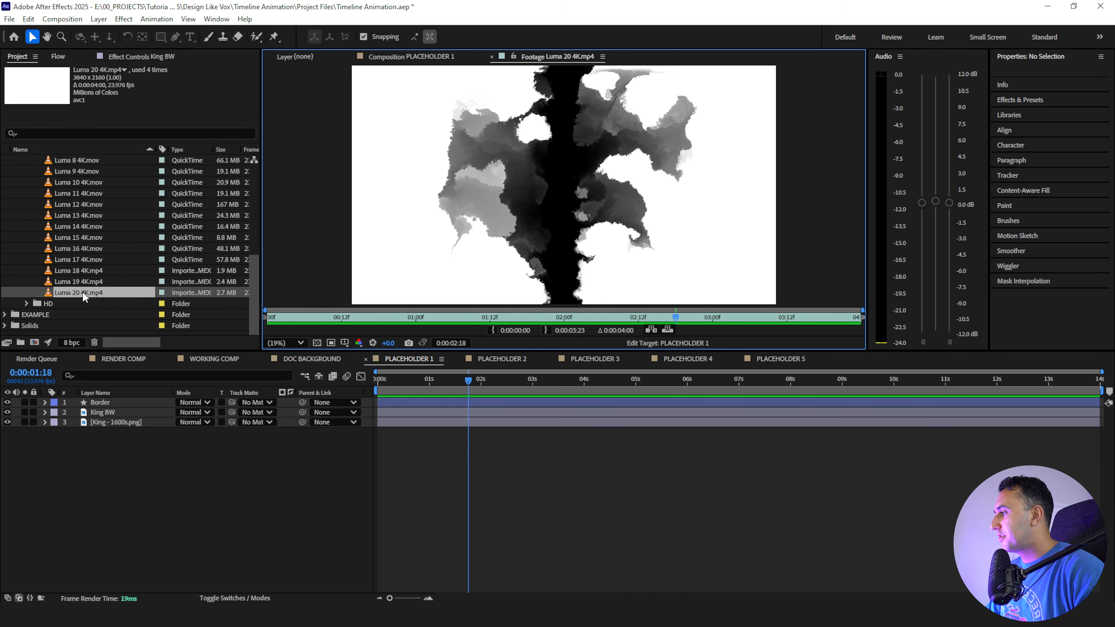
# Add Luma 20 4K.mp4 to PLACEHOLDER 1 directly above the King BW layer and set its scale to 50%
pyautogui.moveTo(82, 291); pyautogui.dragTo(122, 425)
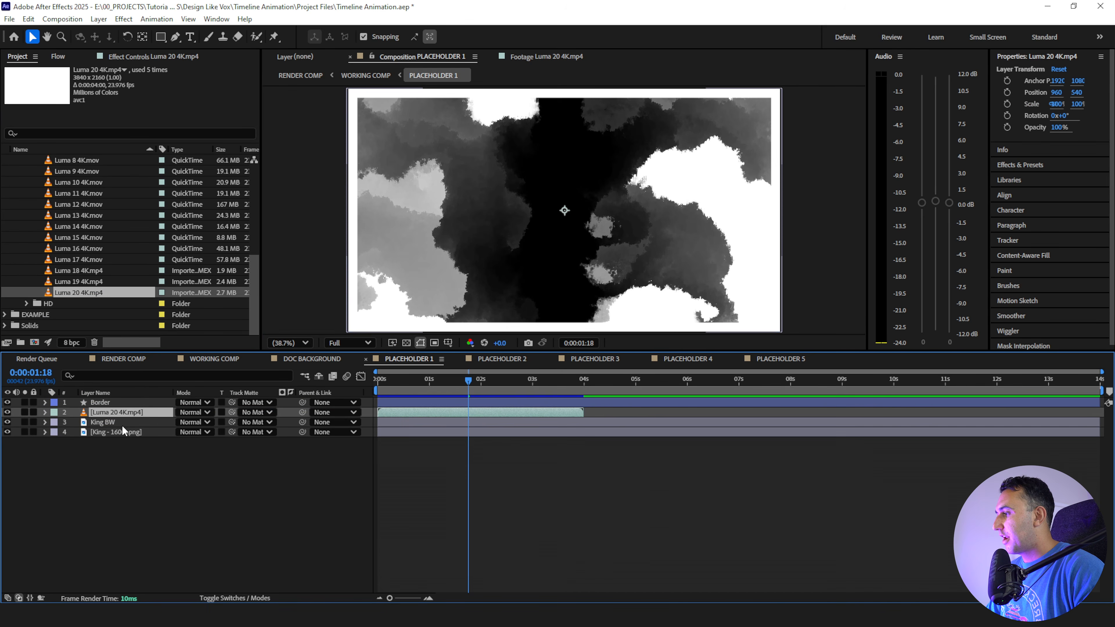
pyautogui.write('s50')
pyautogui.press('Return')
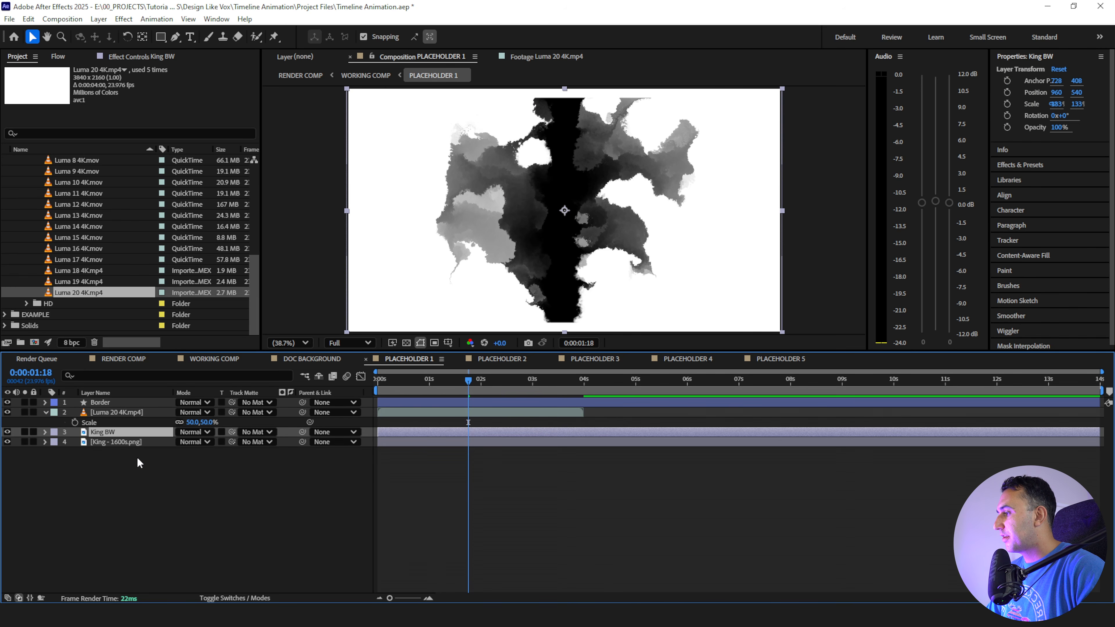
# Use the Luma 20 4K.mp4 layer as an inverted luma track matte for the King BW layer
pyautogui.click(130, 432)
pyautogui.moveTo(231, 432); pyautogui.dragTo(140, 415)
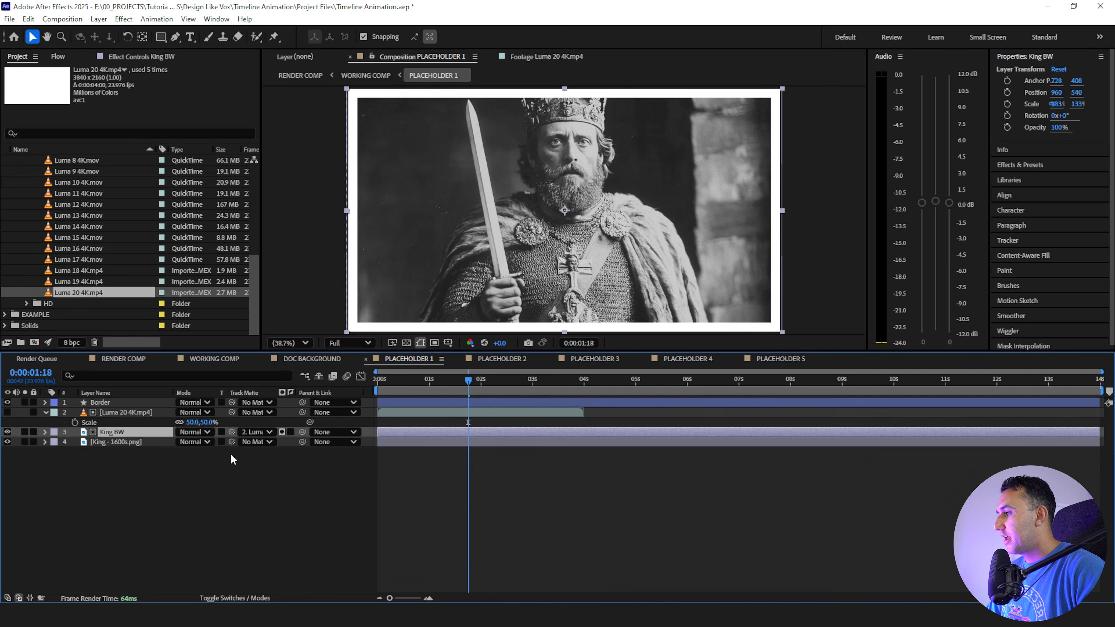
pyautogui.click(282, 435)
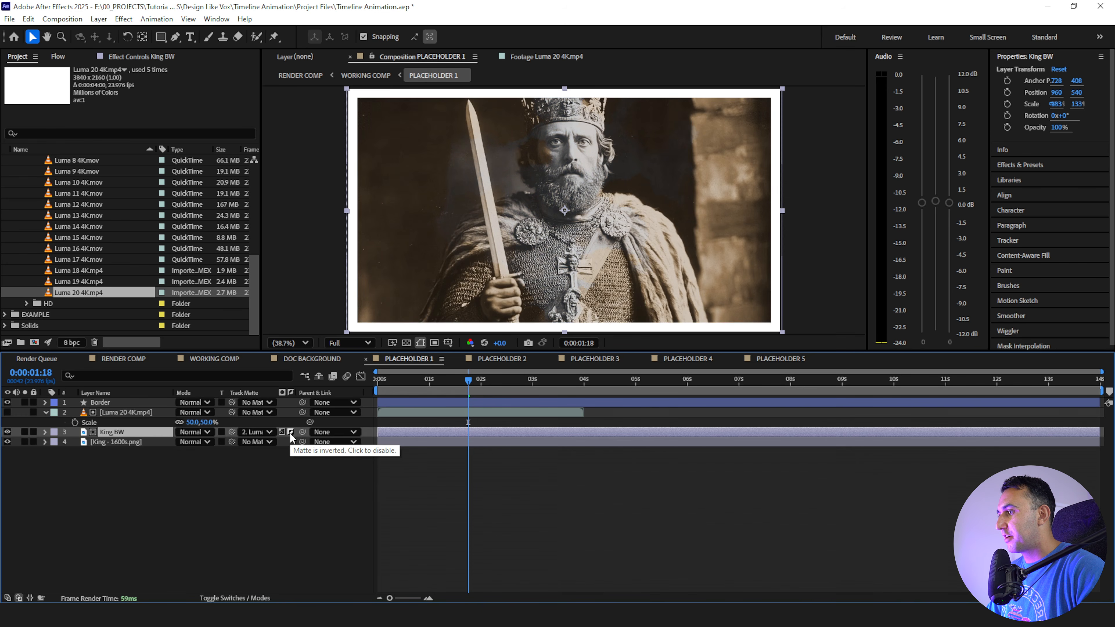
pyautogui.click(7, 412)
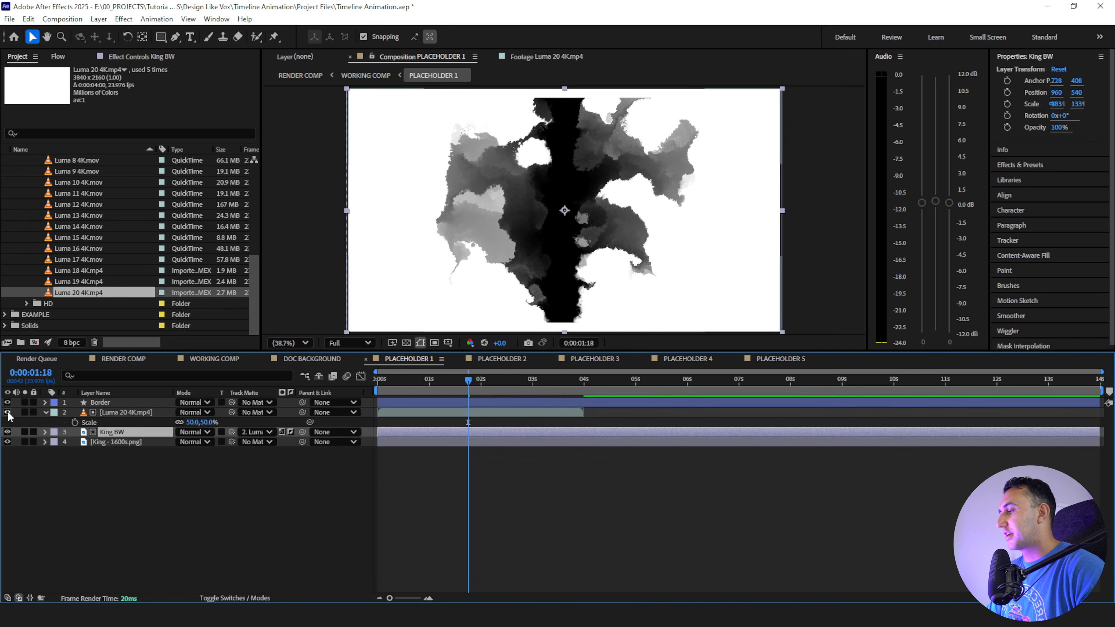
pyautogui.click(7, 412)
# Enable time remapping on the Luma 20 4K.mp4 layer and extend it to the end of the composition
pyautogui.moveTo(477, 384); pyautogui.dragTo(545, 392)
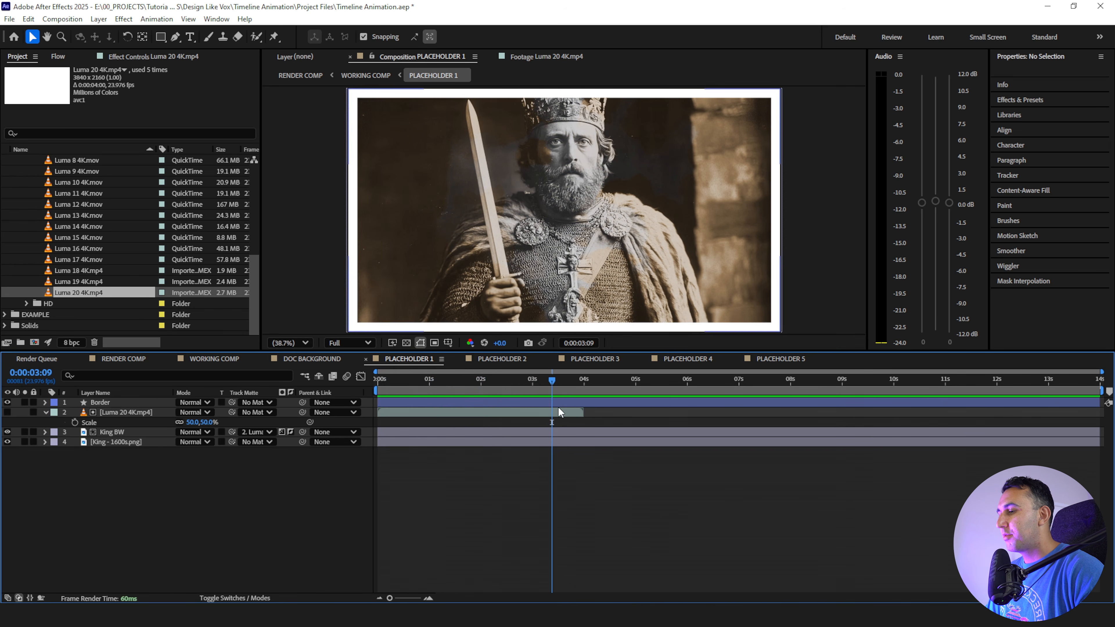
pyautogui.click(583, 412)
pyautogui.press('space')
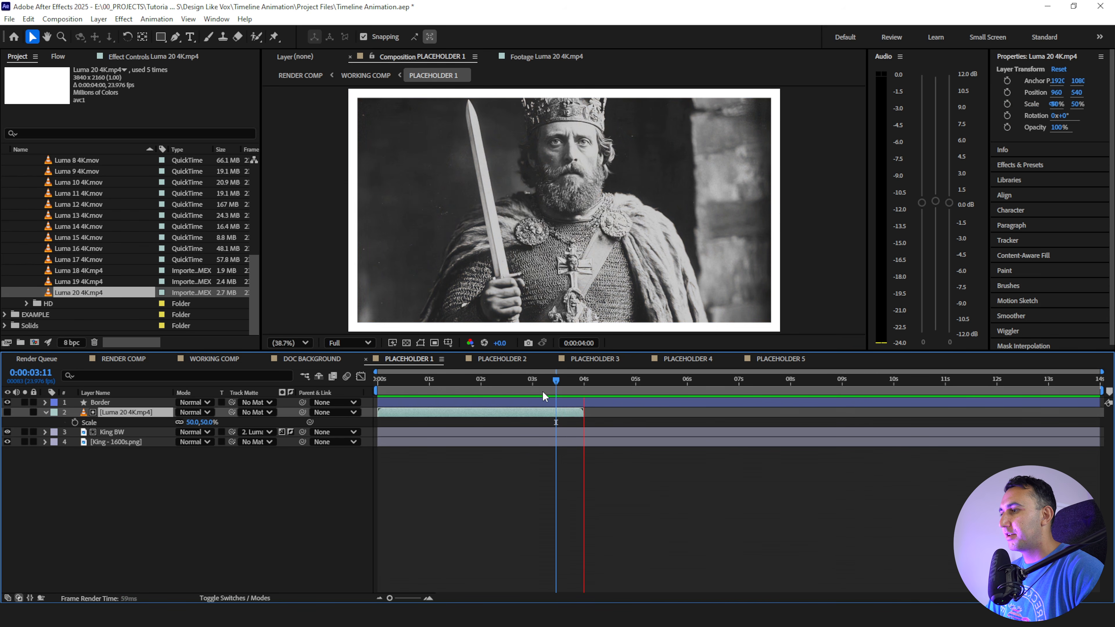
pyautogui.moveTo(554, 384); pyautogui.dragTo(562, 383)
pyautogui.rightClick(550, 413)
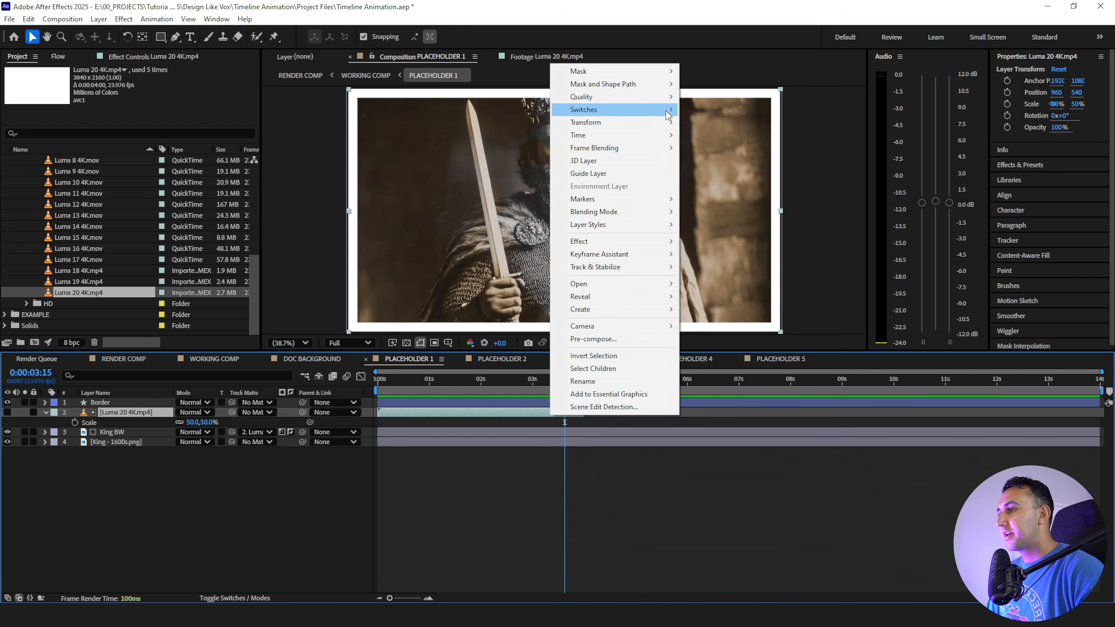
pyautogui.moveTo(657, 140)
pyautogui.click(728, 185)
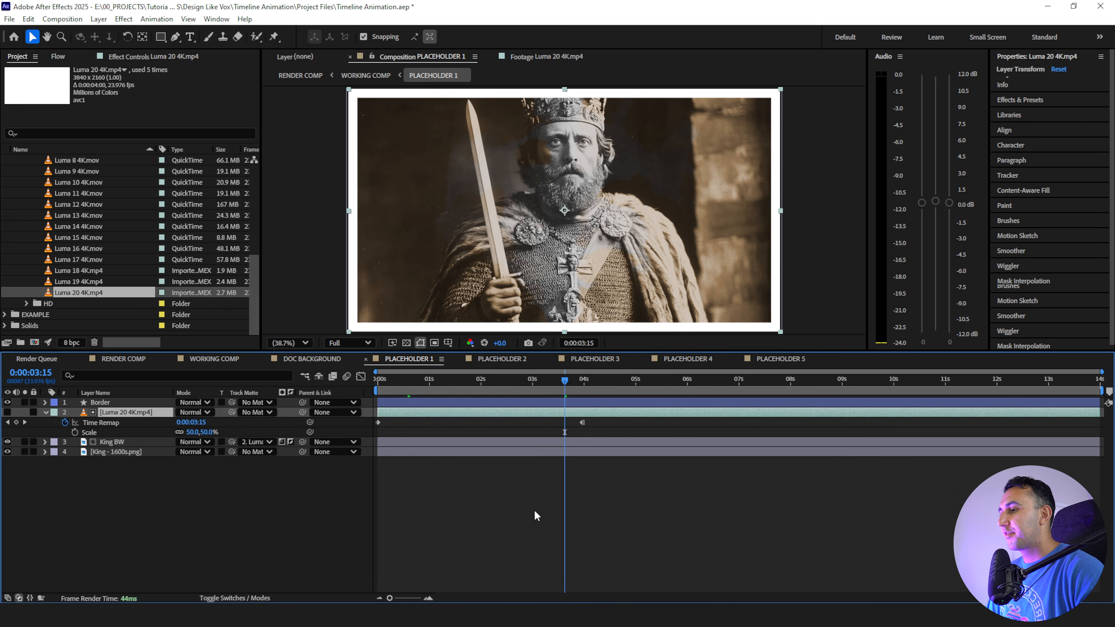
# Play the ink bleed transition on the king image from the start of the composition
pyautogui.moveTo(523, 385); pyautogui.dragTo(362, 388)
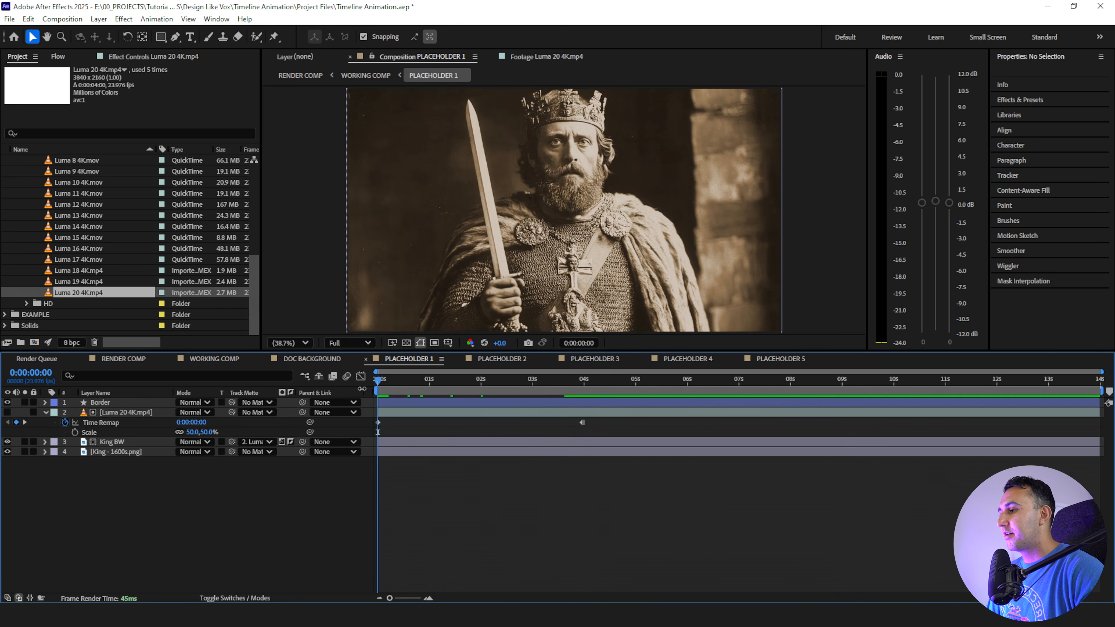
pyautogui.press('space')
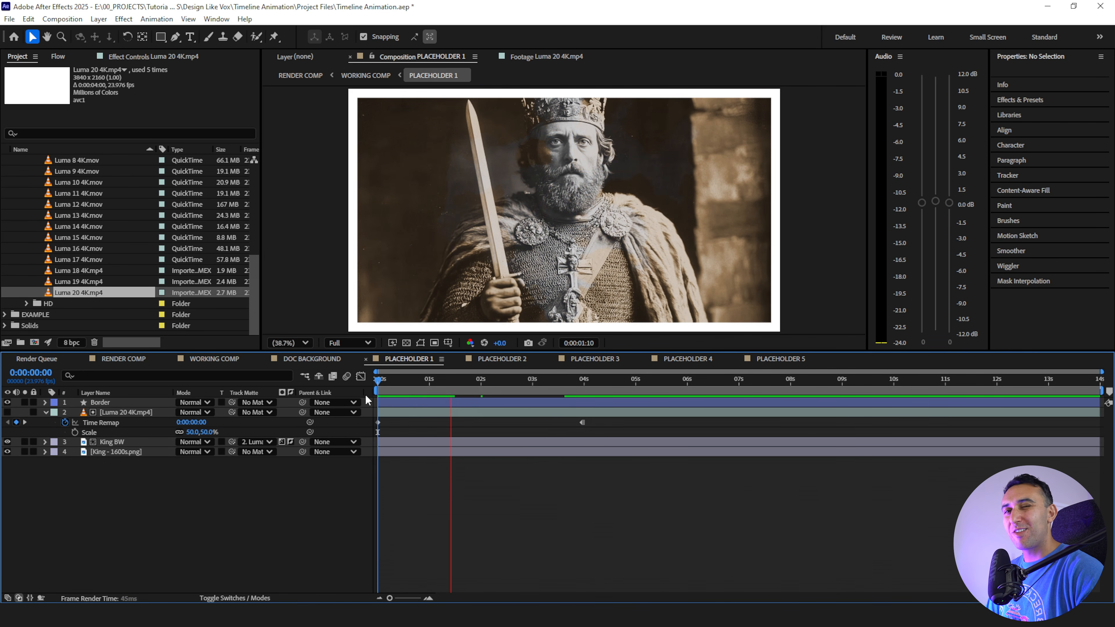
pyautogui.press('space')
# Scale the Luma 20 4K.mp4 layer to 63%, move it up to a vertical position of about 470, and preview the transition
pyautogui.click(127, 411)
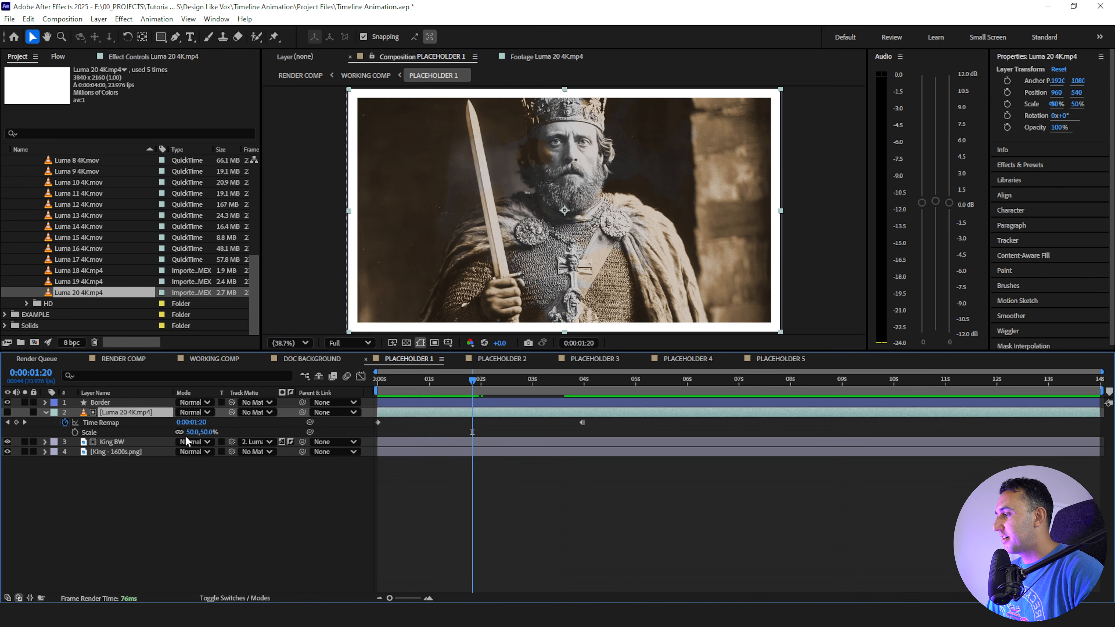
pyautogui.moveTo(190, 434); pyautogui.dragTo(200, 441)
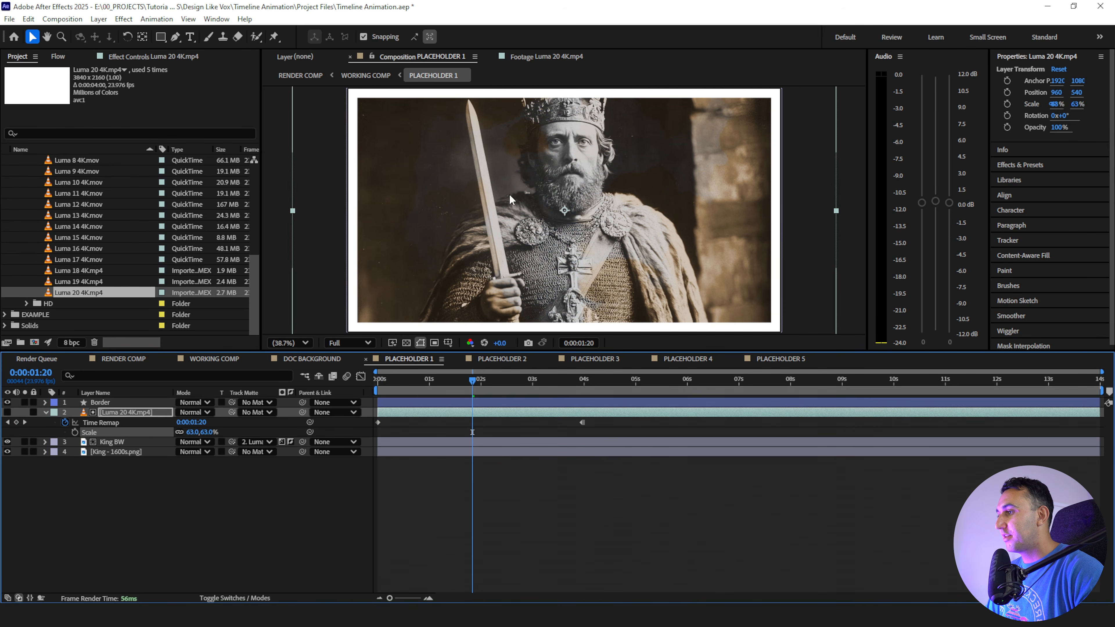
pyautogui.moveTo(482, 198); pyautogui.dragTo(483, 182)
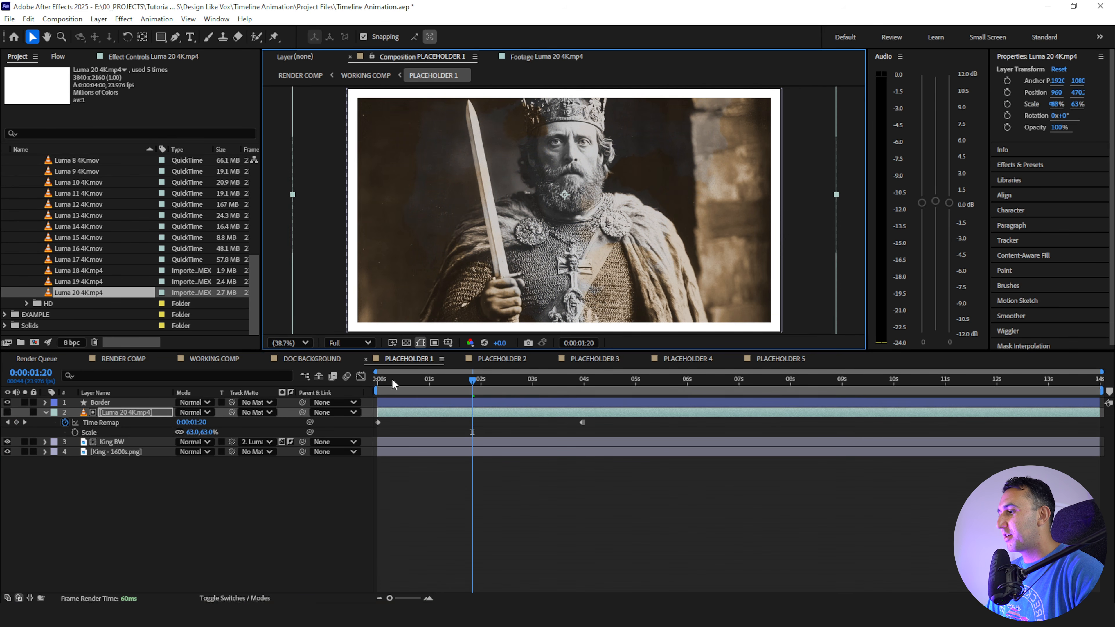
pyautogui.press('Home')
pyautogui.press('space')
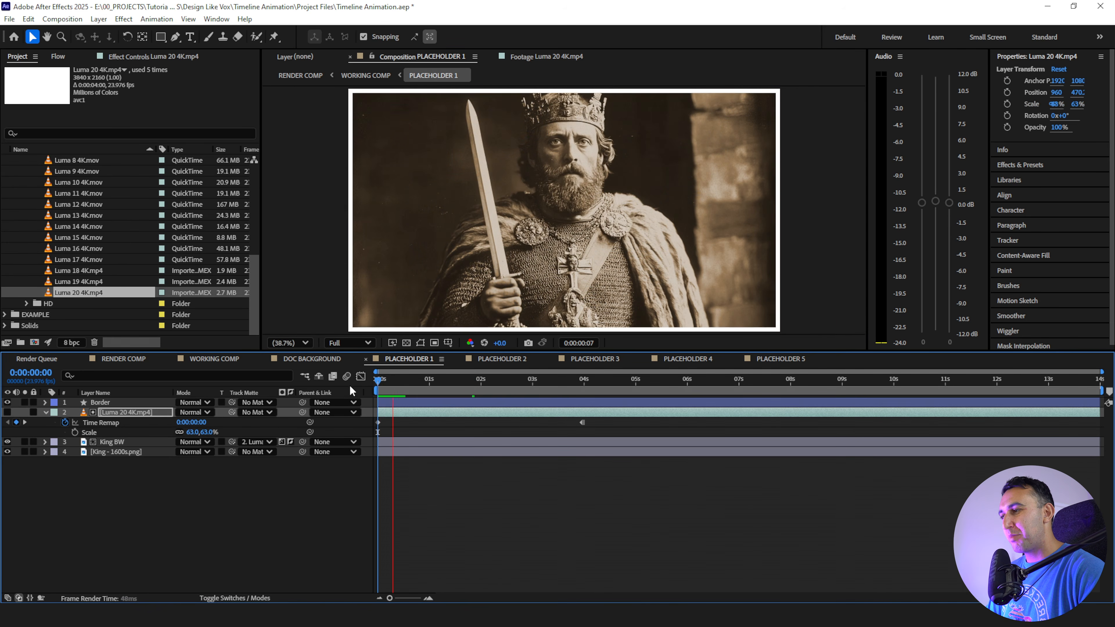
pyautogui.click(93, 496)
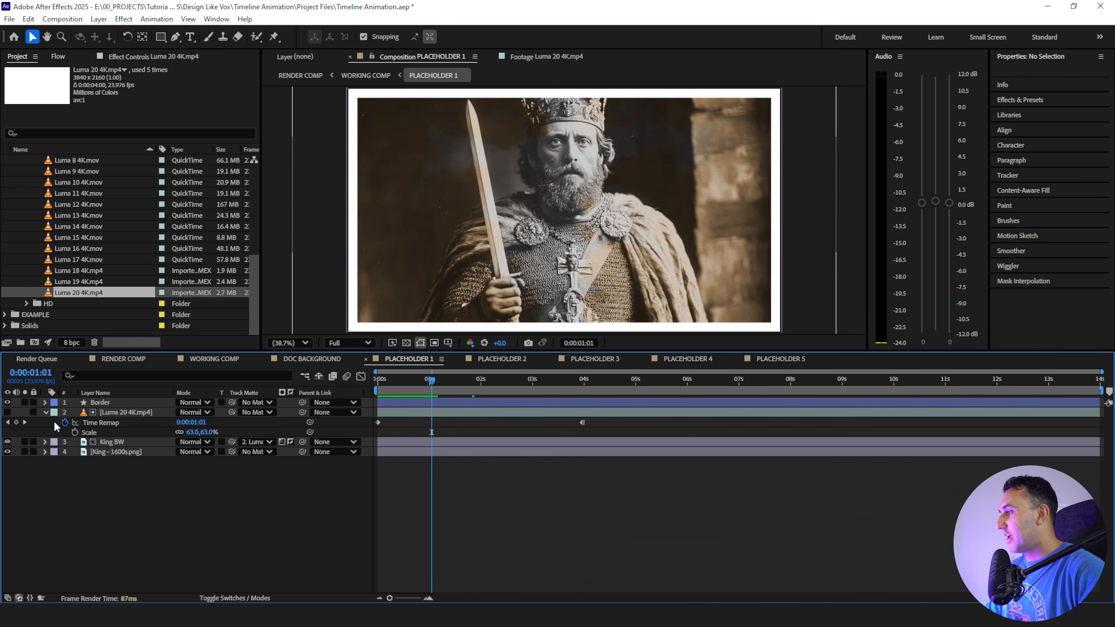
# Duplicate the Luma 20 4K.mp4 and King BW layers and place the copies below the original pair
pyautogui.click(45, 413)
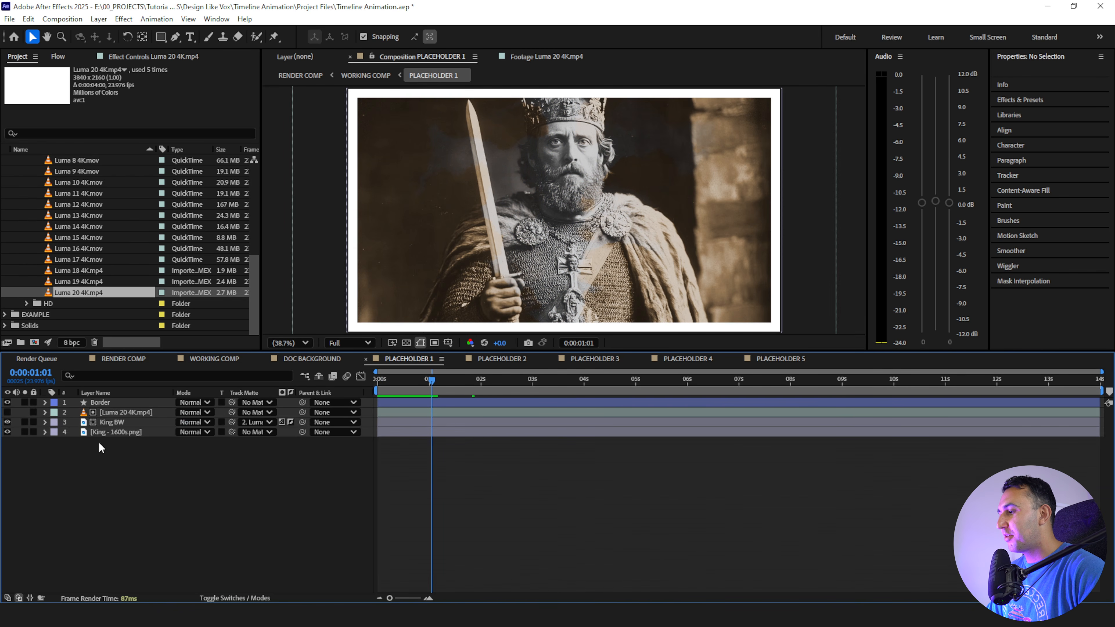
pyautogui.click(110, 411)
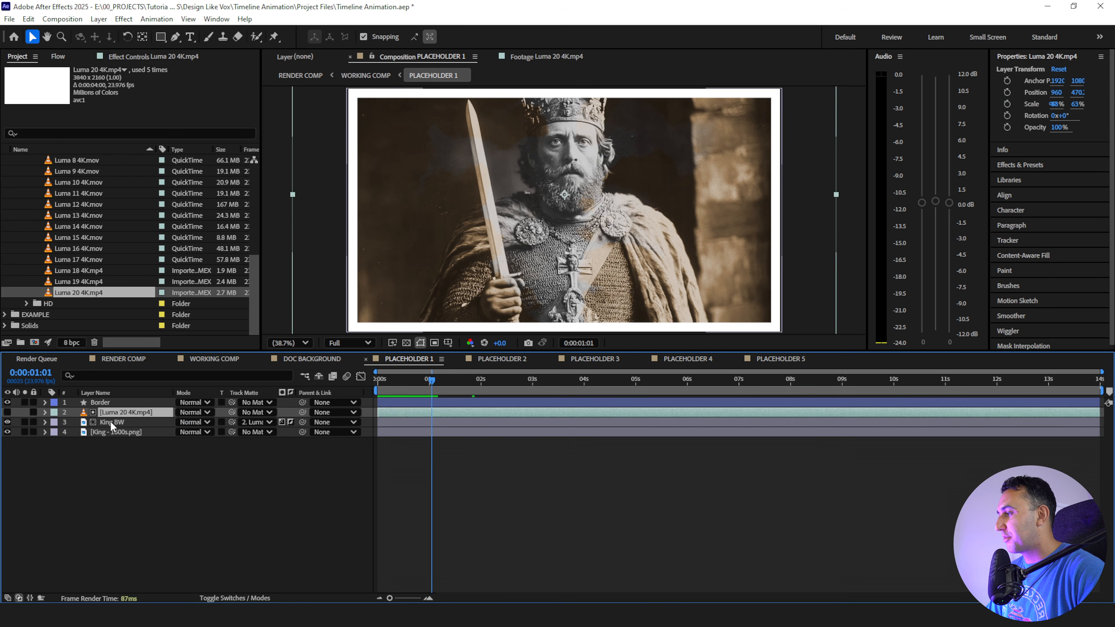
pyautogui.keyDown('shift'); pyautogui.click(112, 422); pyautogui.keyUp('shift')
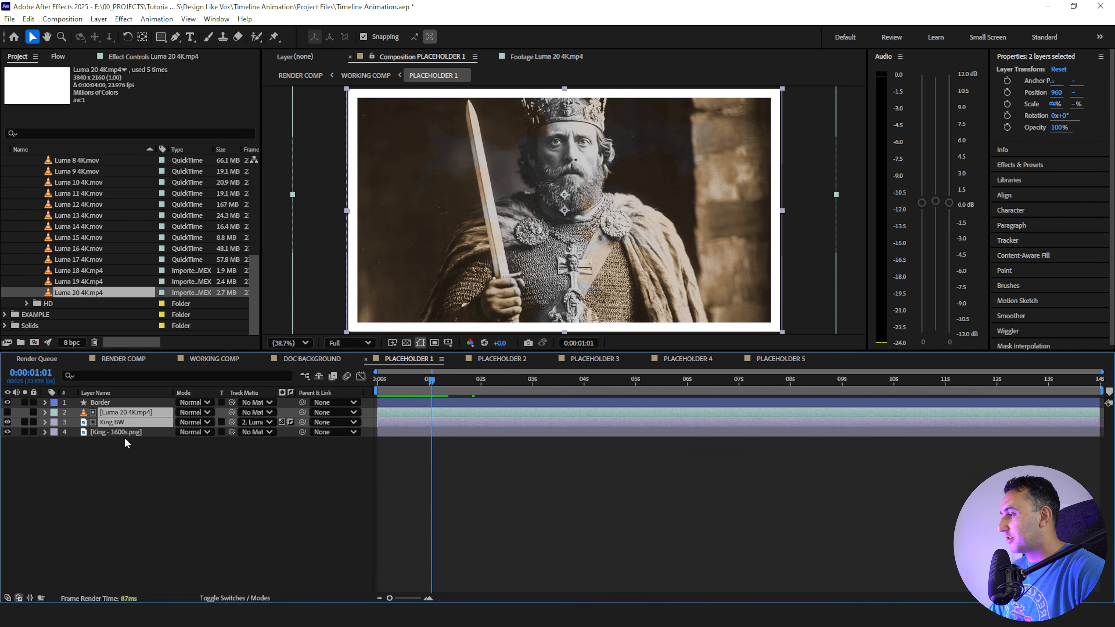
pyautogui.hotkey('ctrl', 'd')
pyautogui.moveTo(108, 431); pyautogui.dragTo(111, 448)
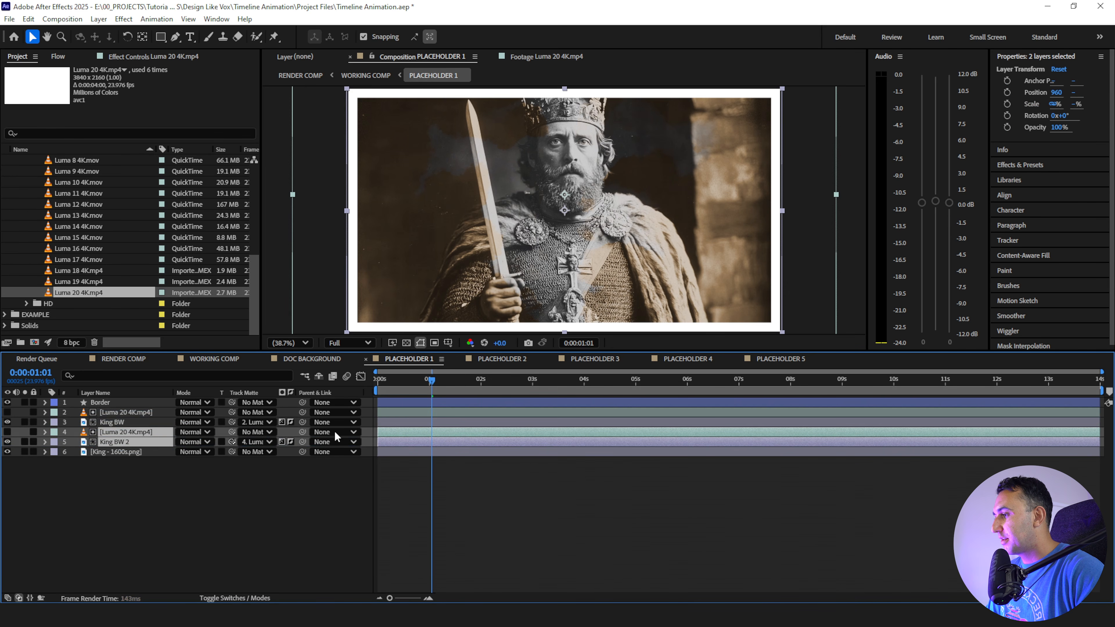
# Shift the upper Luma 20 4K.mp4 and King BW layers to start at 0:00:00:04
pyautogui.click(384, 418)
pyautogui.keyDown('shift'); pyautogui.click(389, 412); pyautogui.keyUp('shift')
pyautogui.click(388, 383)
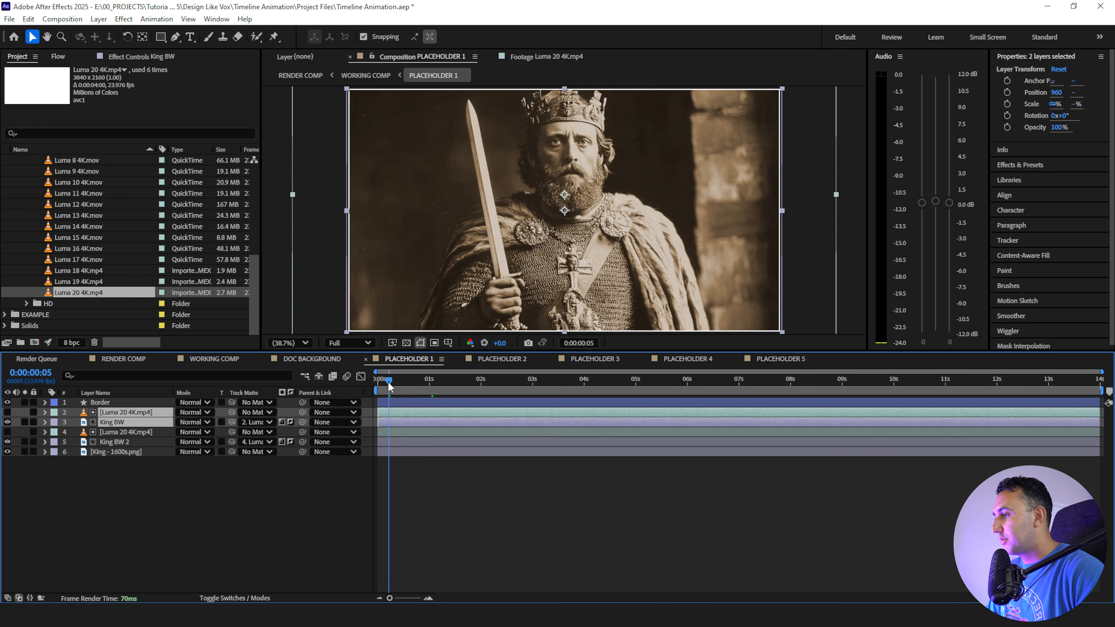
pyautogui.click(387, 382)
pyautogui.moveTo(385, 409); pyautogui.dragTo(392, 420)
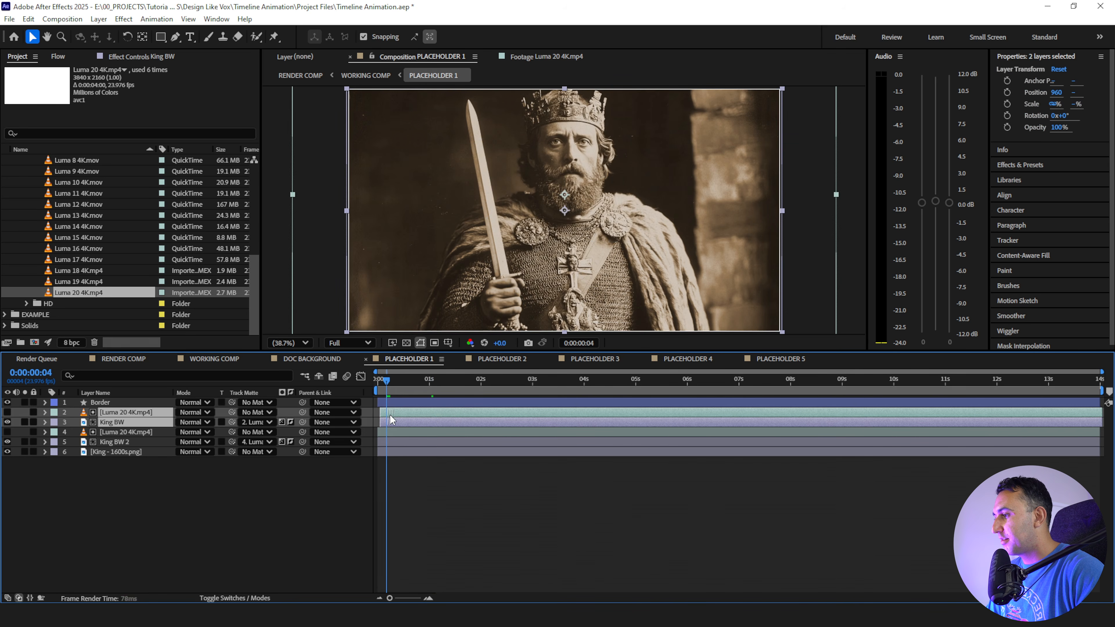
# Apply the Fill effect to the King BW 2 layer
pyautogui.click(102, 442)
pyautogui.press('Home')
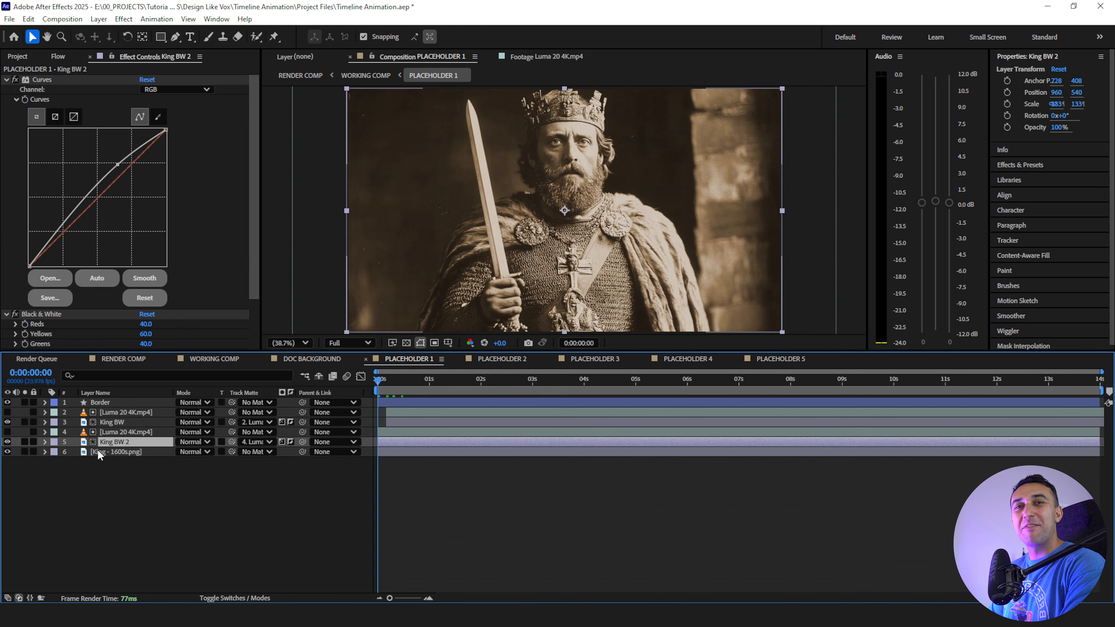
pyautogui.hotkey('ctrl', 'space')
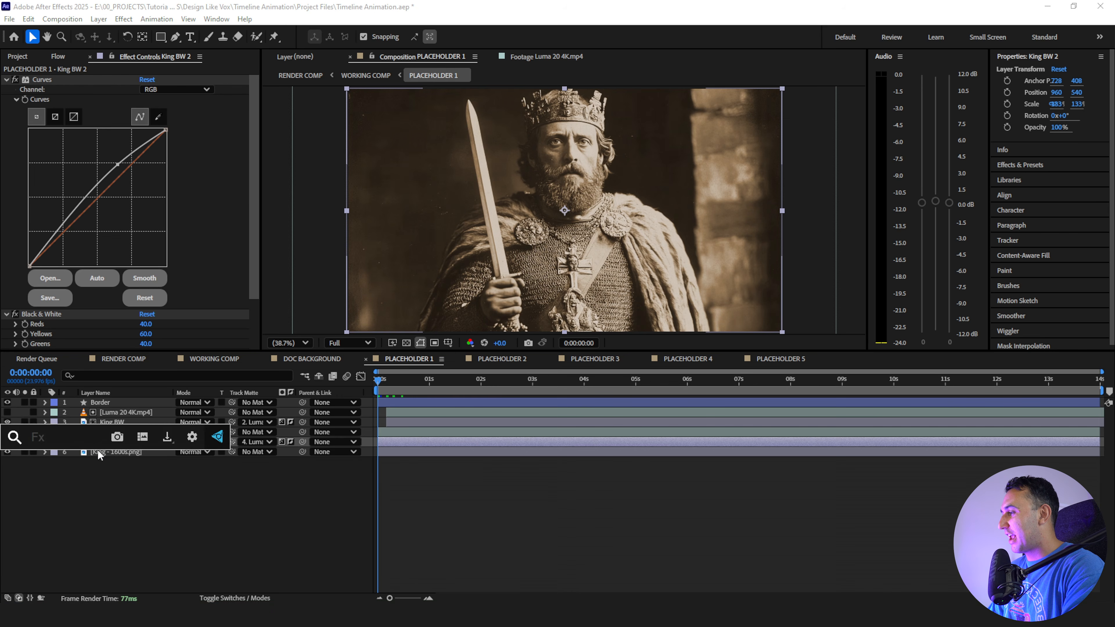
pyautogui.write('fill')
pyautogui.press('Return')
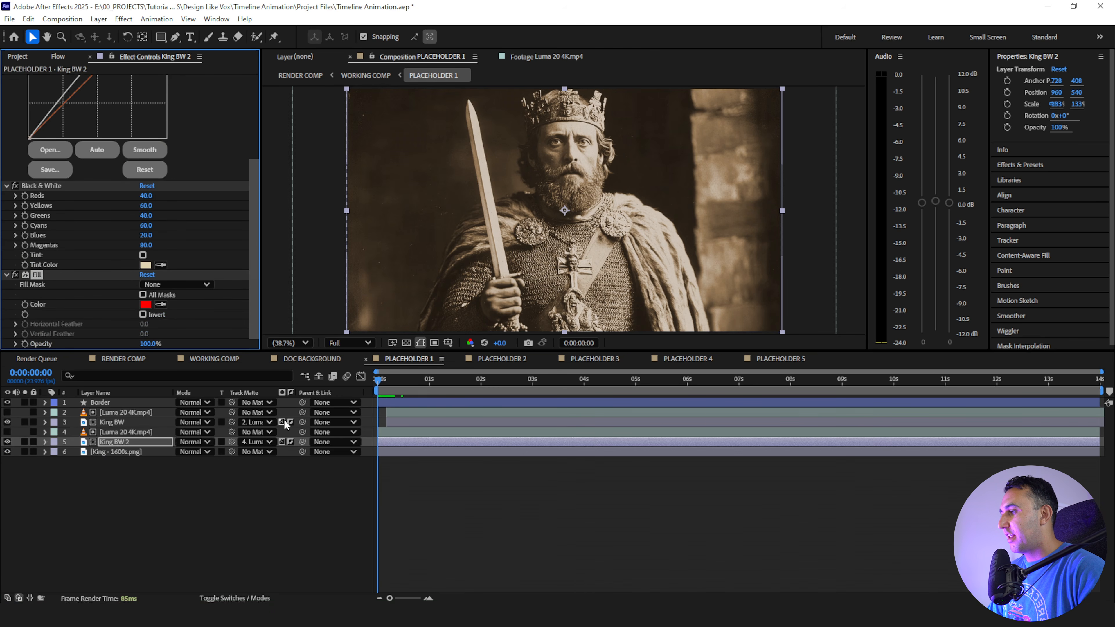
# Set the Fill color of the King BW 2 layer to white FFFFFF, checking it at 0:00:00:19
pyautogui.moveTo(381, 380); pyautogui.dragTo(419, 409)
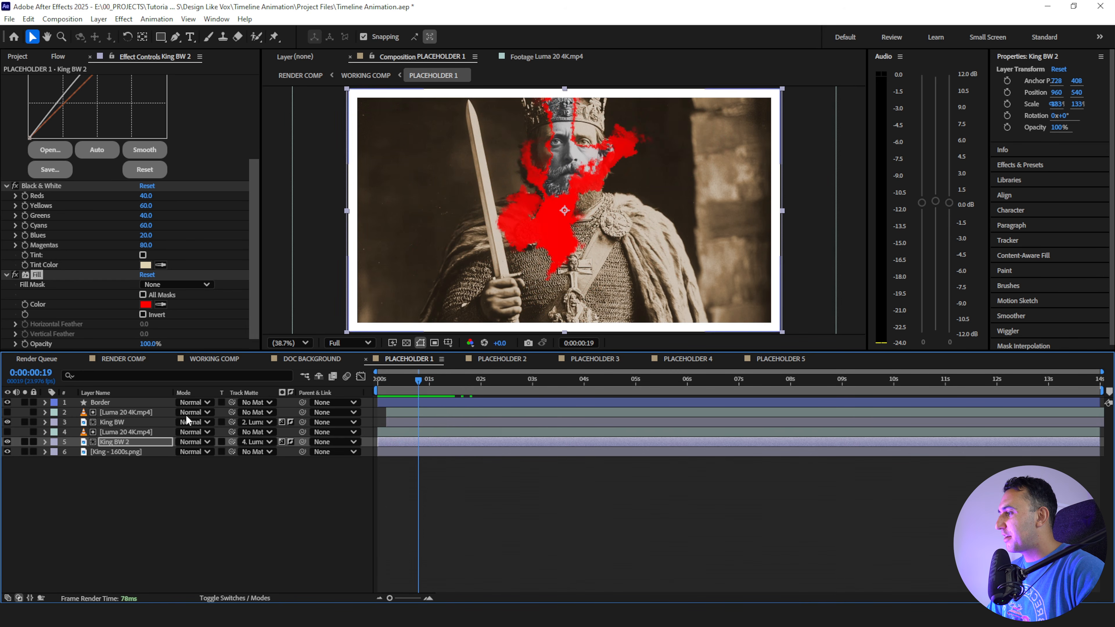
pyautogui.click(145, 304)
pyautogui.write('ffffff')
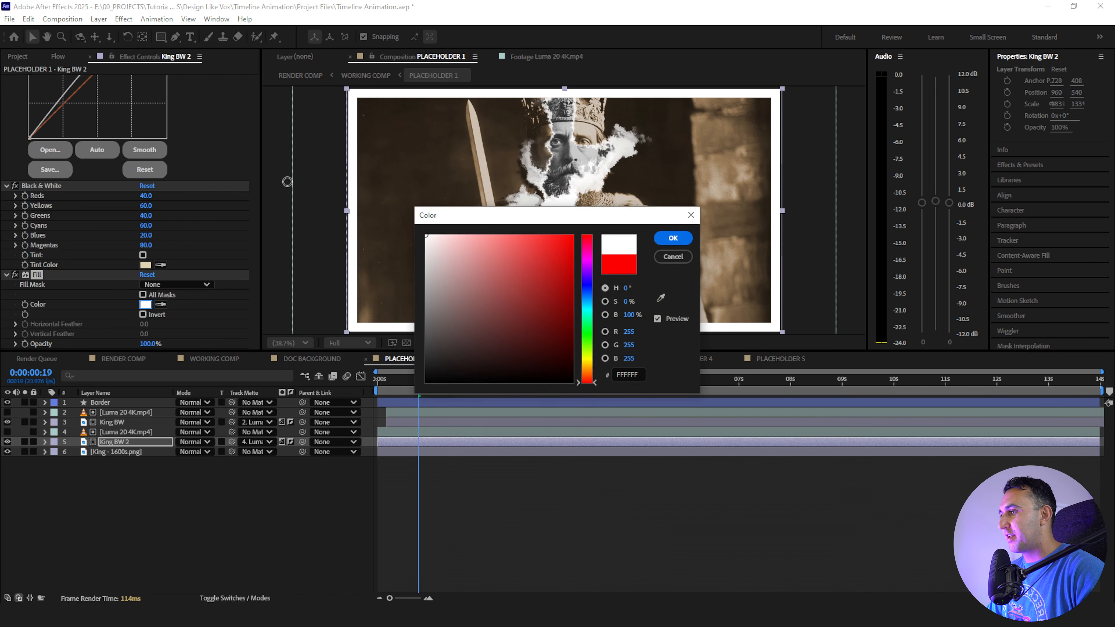
pyautogui.press('Return')
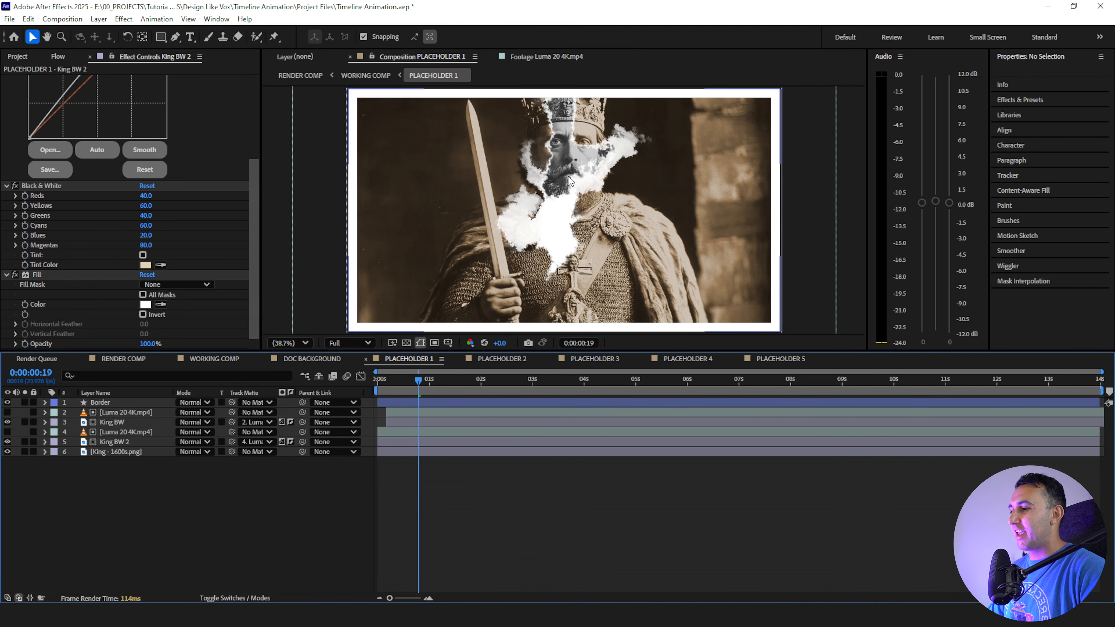
# Try light grey E3E3E3 as the King BW 2 fill color, and return it to white FFFFFF
pyautogui.click(145, 304)
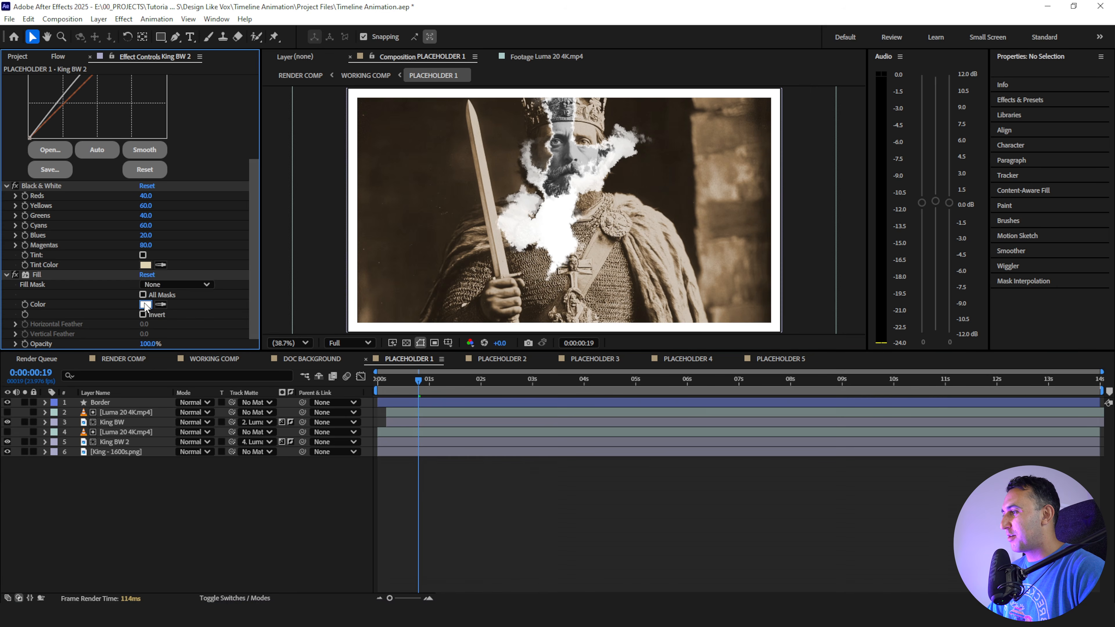
pyautogui.click(428, 243)
pyautogui.moveTo(428, 244); pyautogui.dragTo(418, 251)
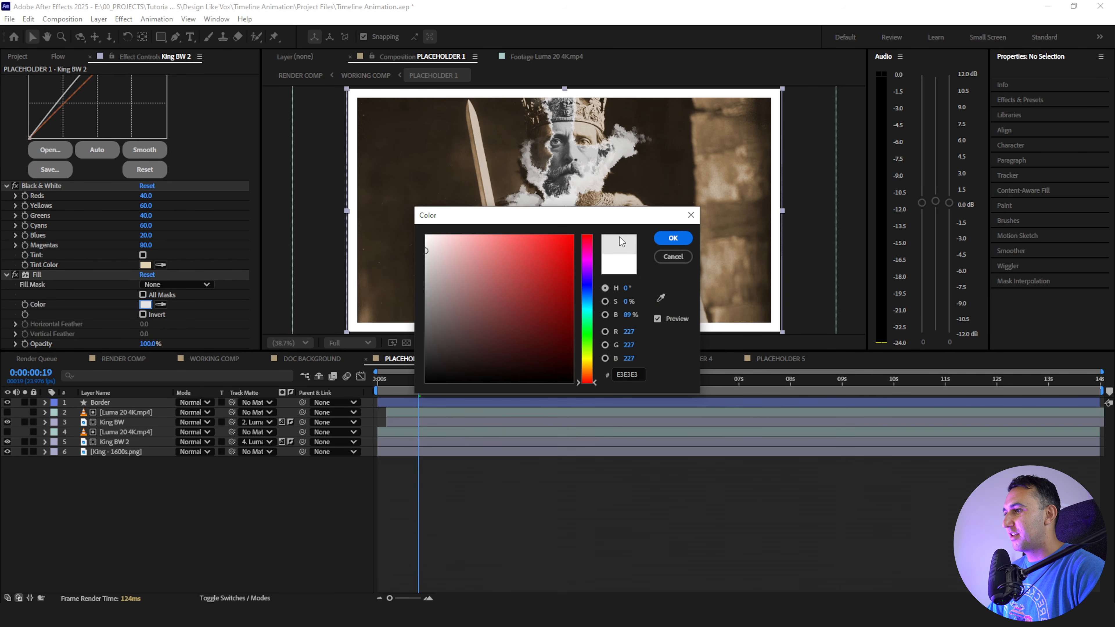
pyautogui.click(673, 237)
pyautogui.click(145, 304)
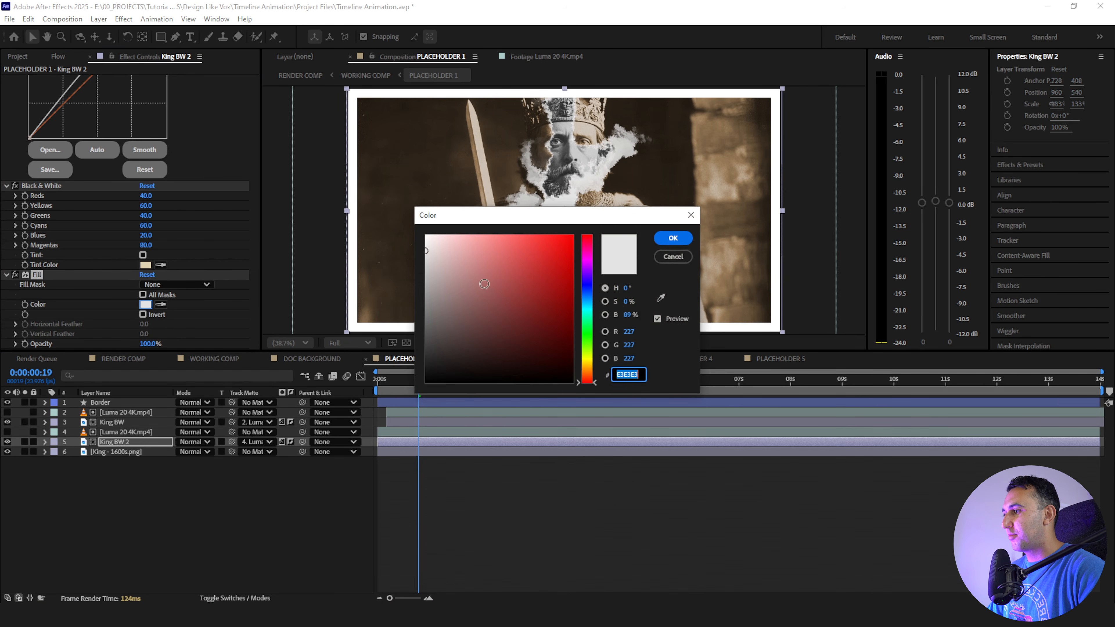
pyautogui.write('ffffff')
pyautogui.click(672, 238)
# Preview the PLACEHOLDER 1 transition from the first frame with the white-filled layer behind the king
pyautogui.click(443, 470)
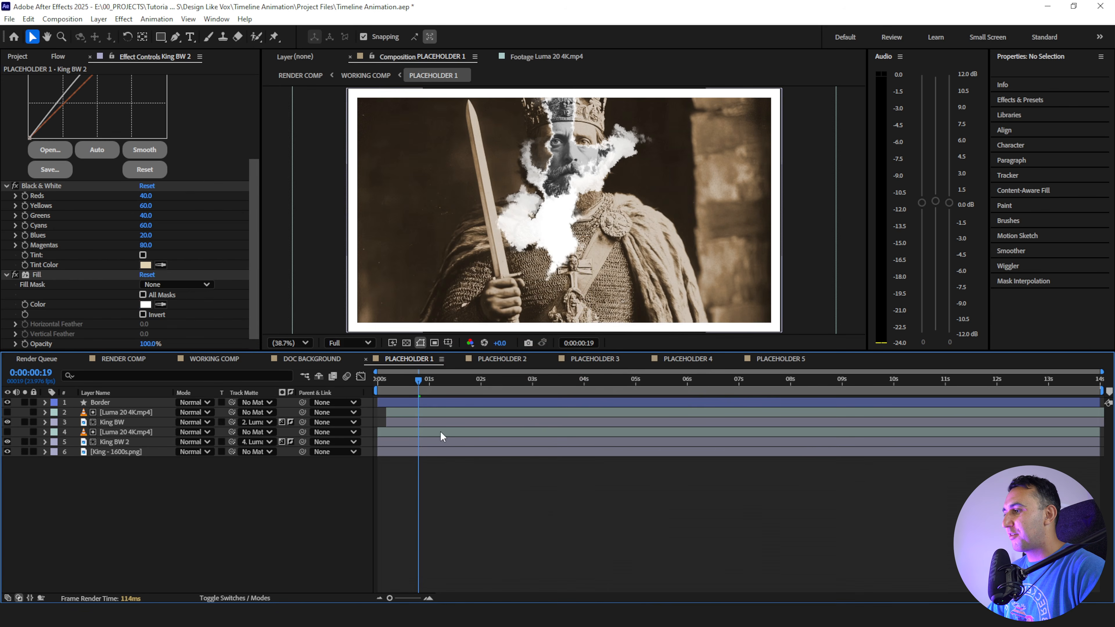
pyautogui.moveTo(418, 381); pyautogui.dragTo(335, 388)
pyautogui.press('space')
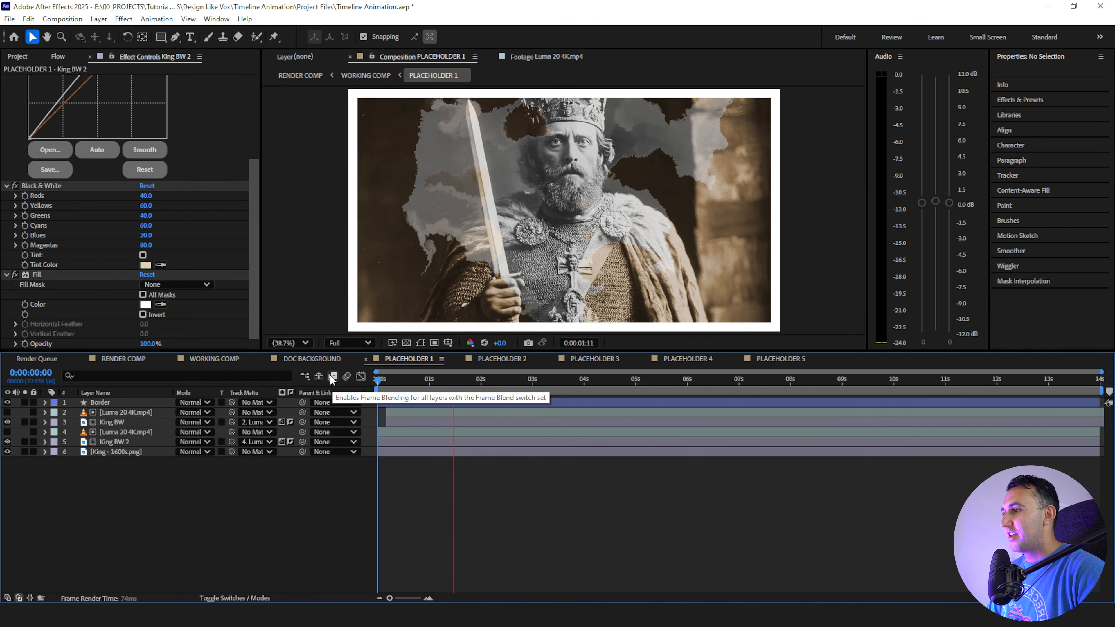
pyautogui.press('space')
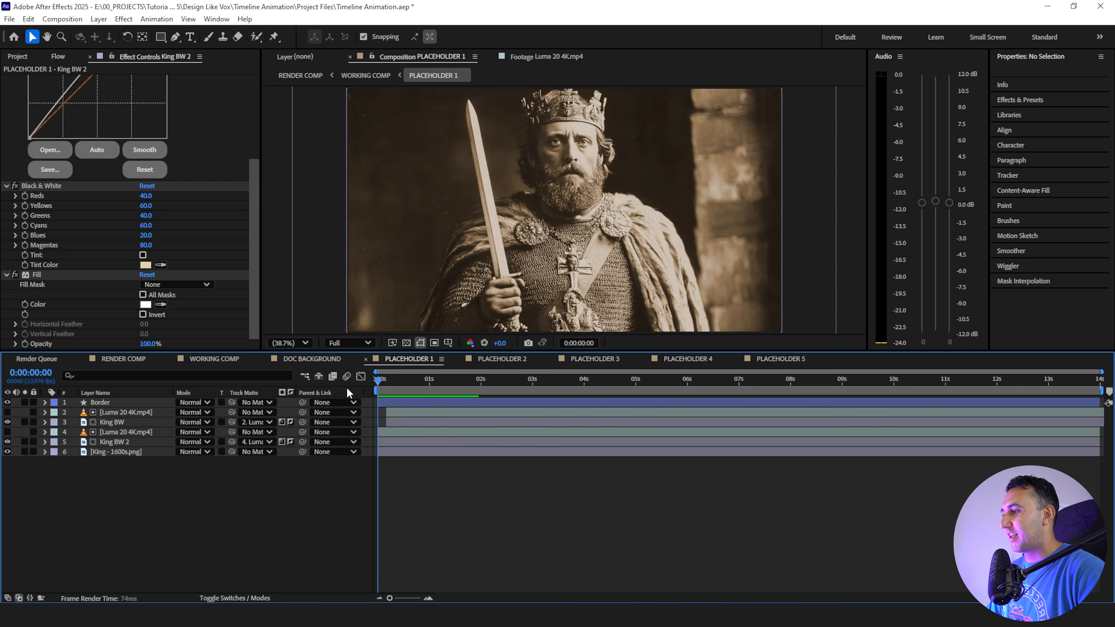
pyautogui.press('space')
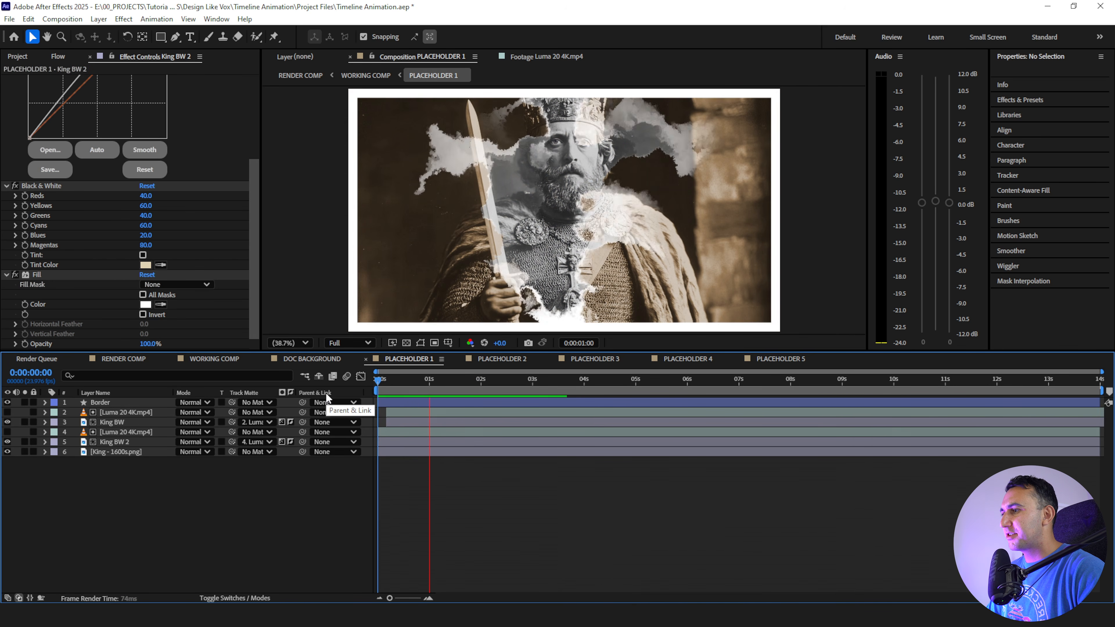
# Add a null object to PLACEHOLDER 1 and place it directly below the Border layer
pyautogui.click(119, 413)
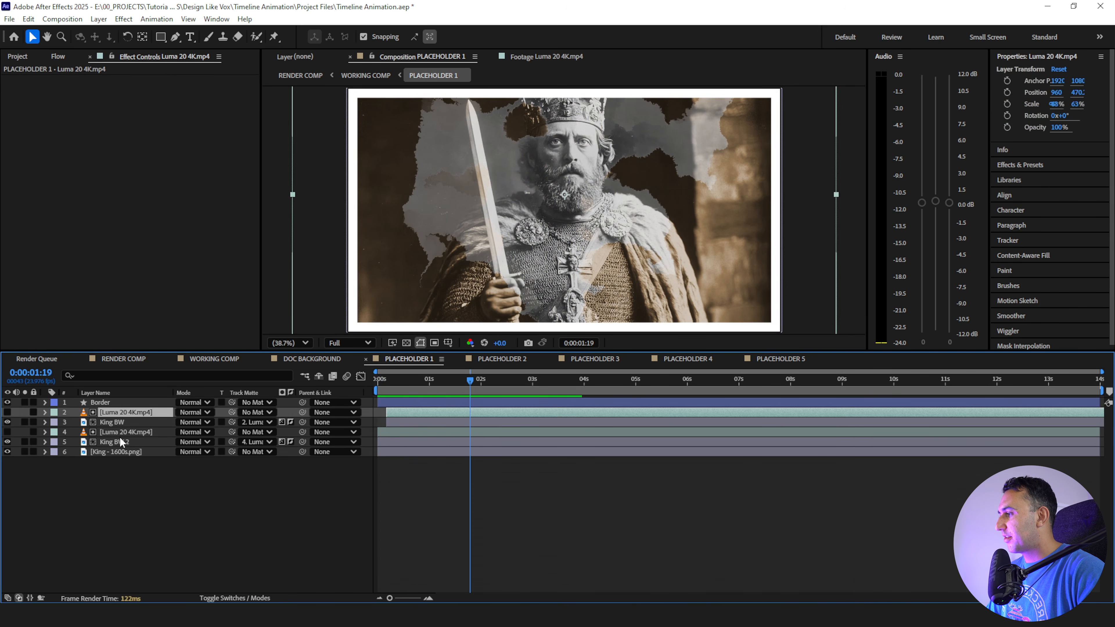
pyautogui.click(99, 19)
pyautogui.moveTo(103, 37)
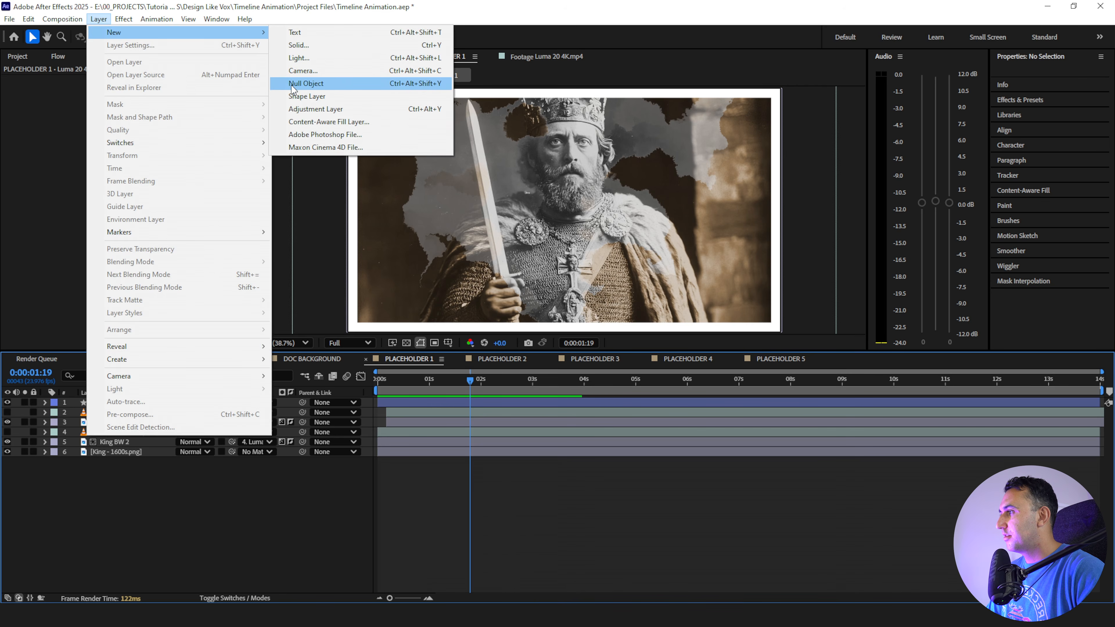
pyautogui.click(306, 83)
pyautogui.moveTo(130, 401); pyautogui.dragTo(131, 418)
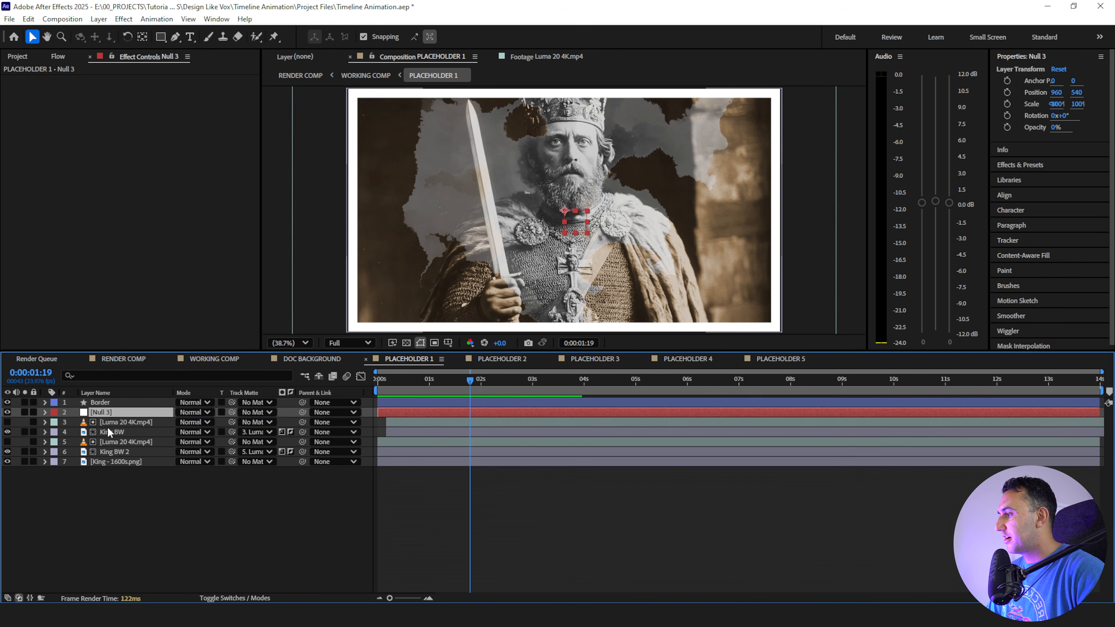
# Parent both Luma 20 4K.mp4 layers, King BW and King BW 2 to the null object
pyautogui.click(107, 422)
pyautogui.keyDown('shift'); pyautogui.click(113, 450); pyautogui.keyUp('shift')
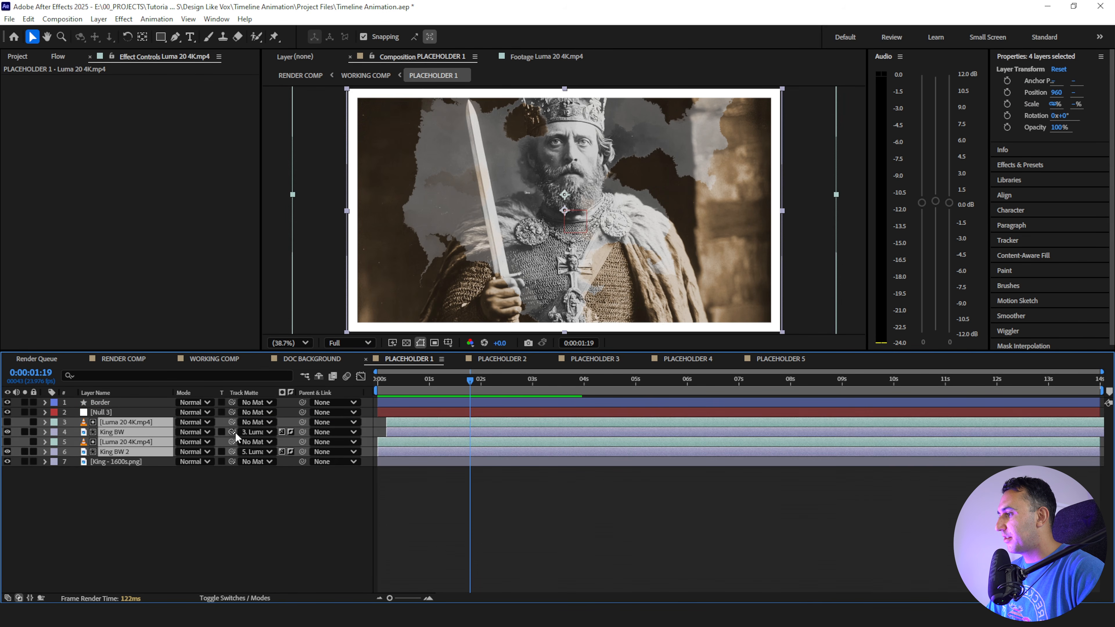
pyautogui.moveTo(114, 414); pyautogui.dragTo(114, 411)
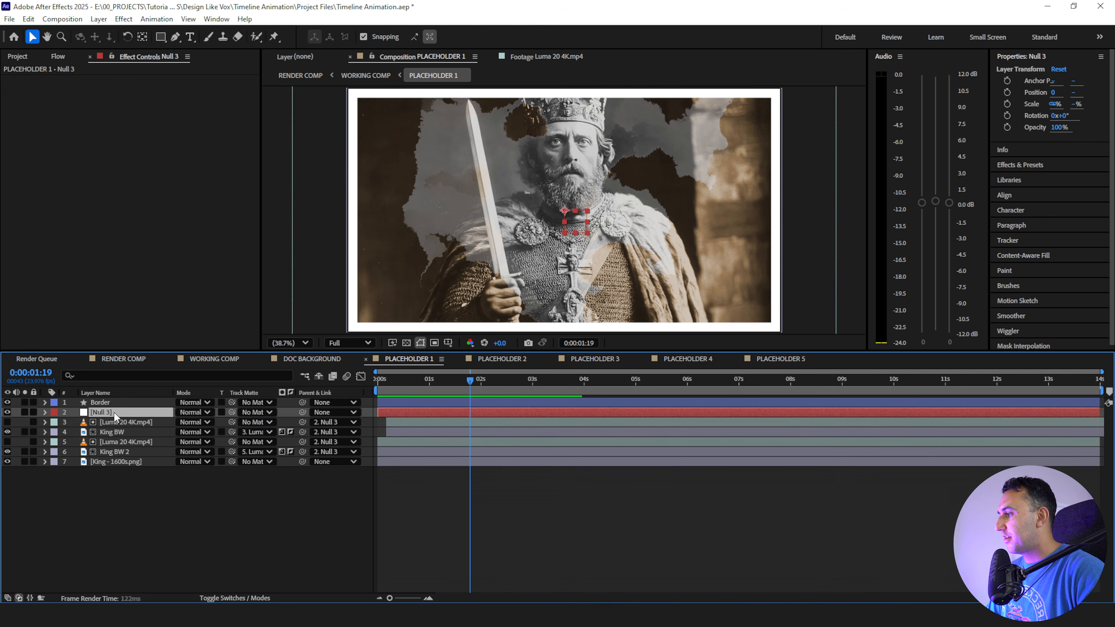
# Scale the null object to 121% and move it down to a vertical position of 600
pyautogui.click(113, 412)
pyautogui.press('s')
pyautogui.moveTo(197, 422); pyautogui.dragTo(211, 422)
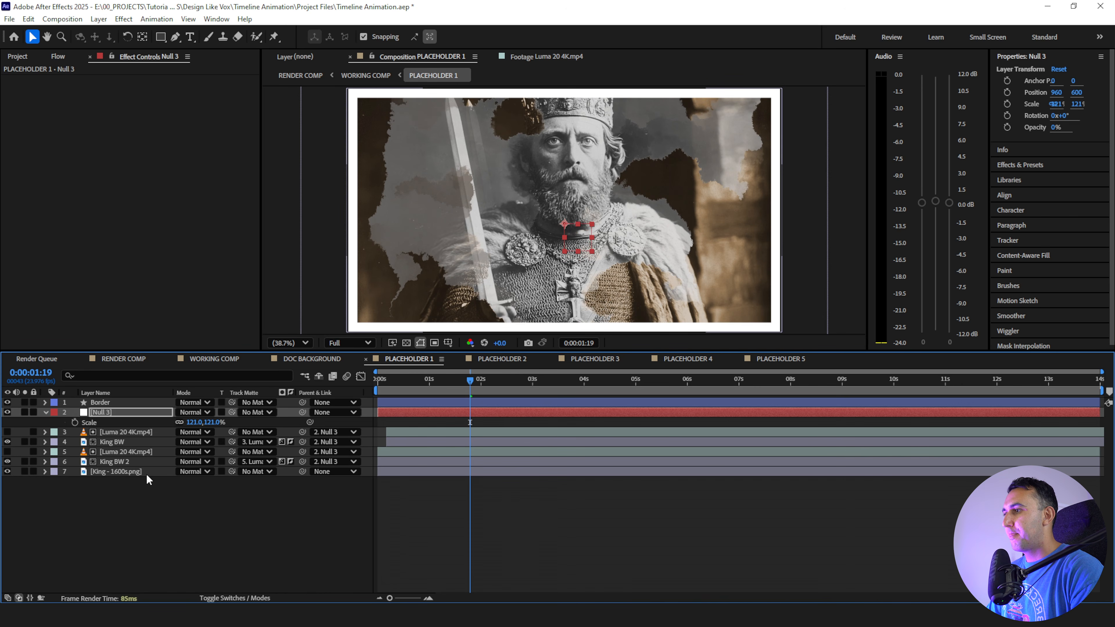
pyautogui.click(146, 475)
# Shape the King BW layer's RGB curve into an S with raised highlights and lowered shadows, and preview the transition from the start
pyautogui.click(112, 441)
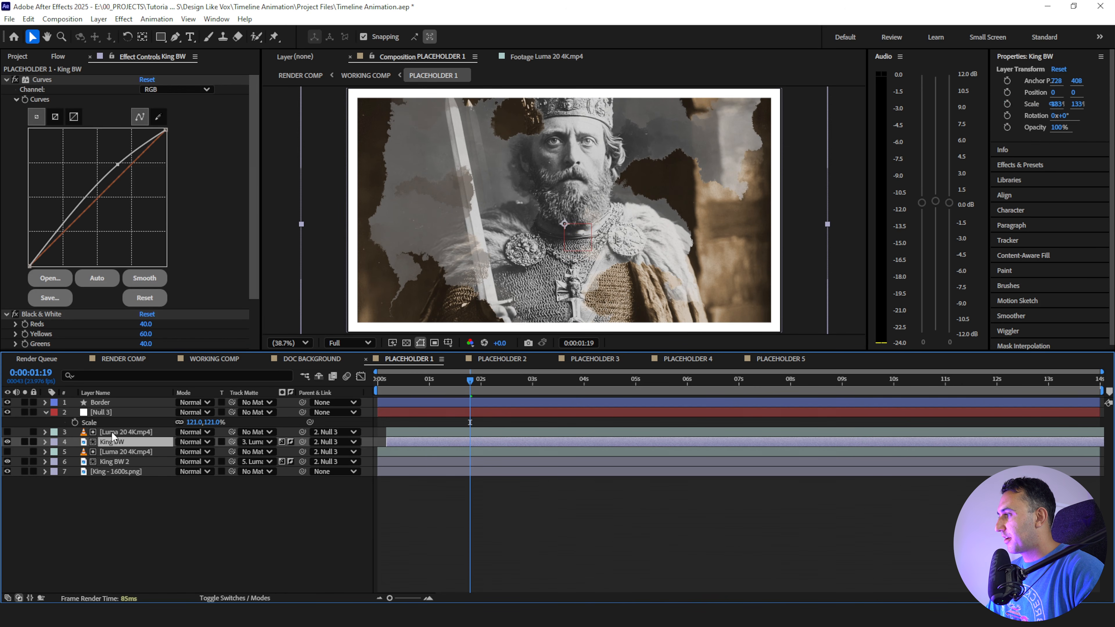
pyautogui.moveTo(116, 165); pyautogui.dragTo(107, 163)
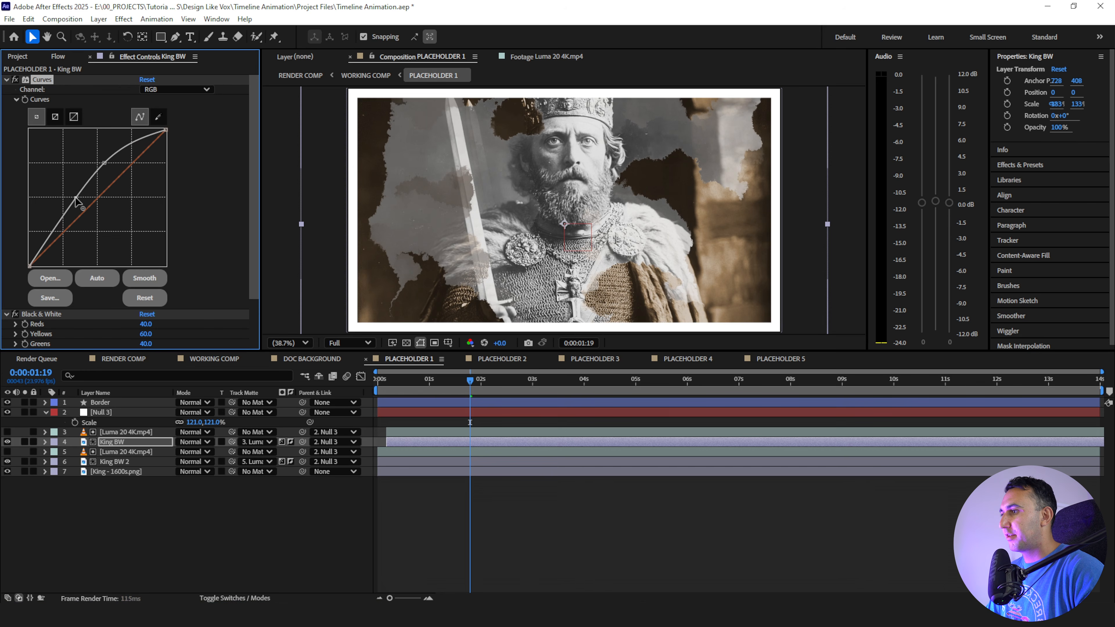
pyautogui.moveTo(76, 198); pyautogui.dragTo(79, 201)
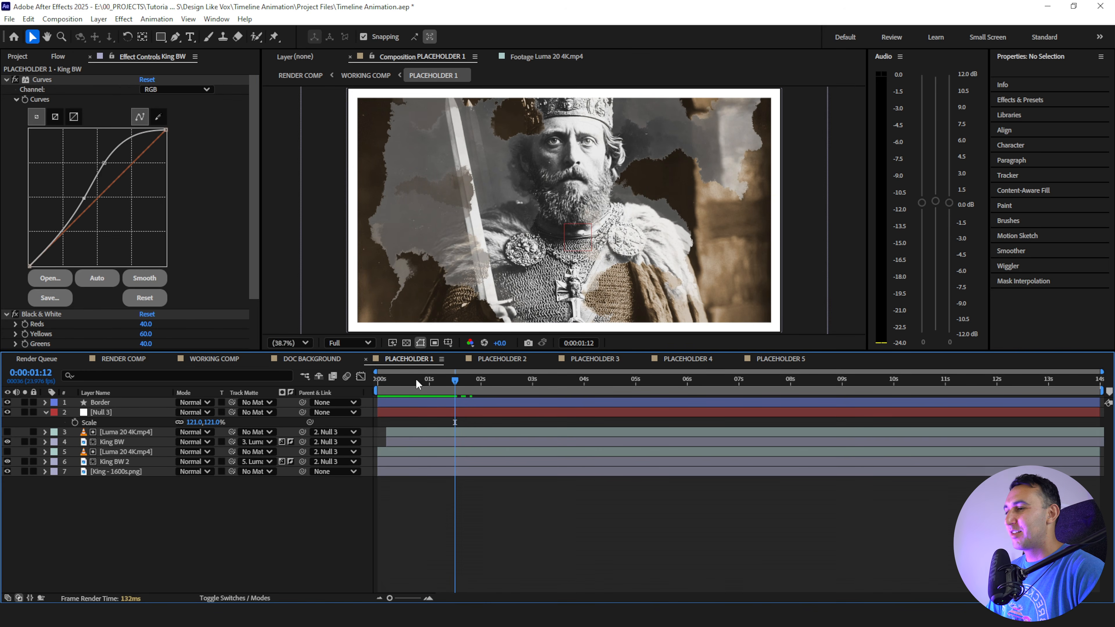
pyautogui.moveTo(413, 379); pyautogui.dragTo(259, 391)
pyautogui.press('space')
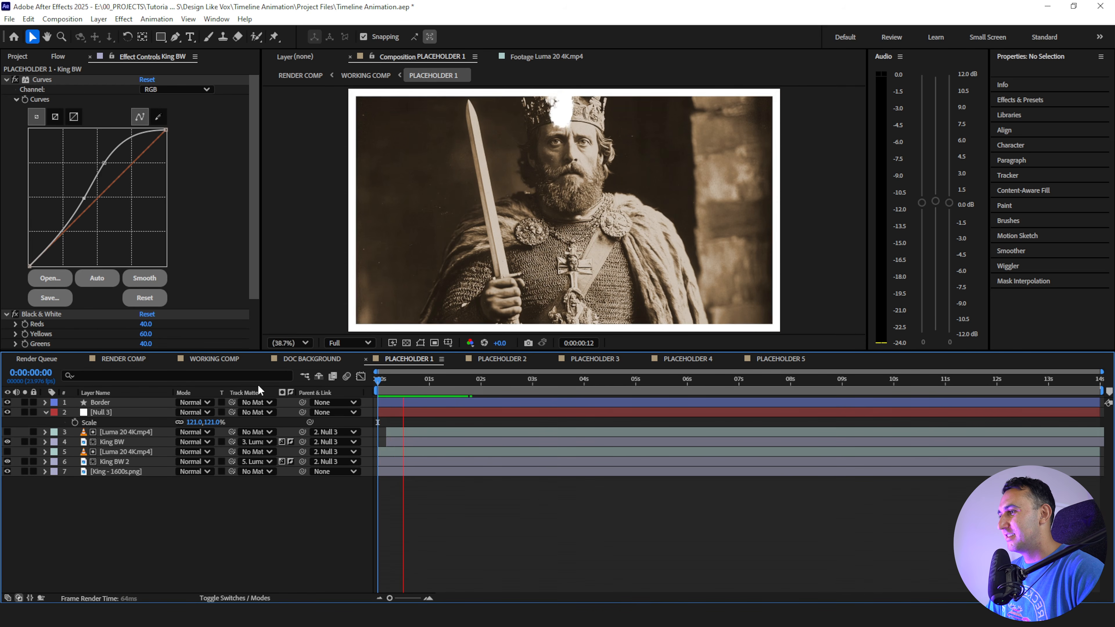
pyautogui.press('space')
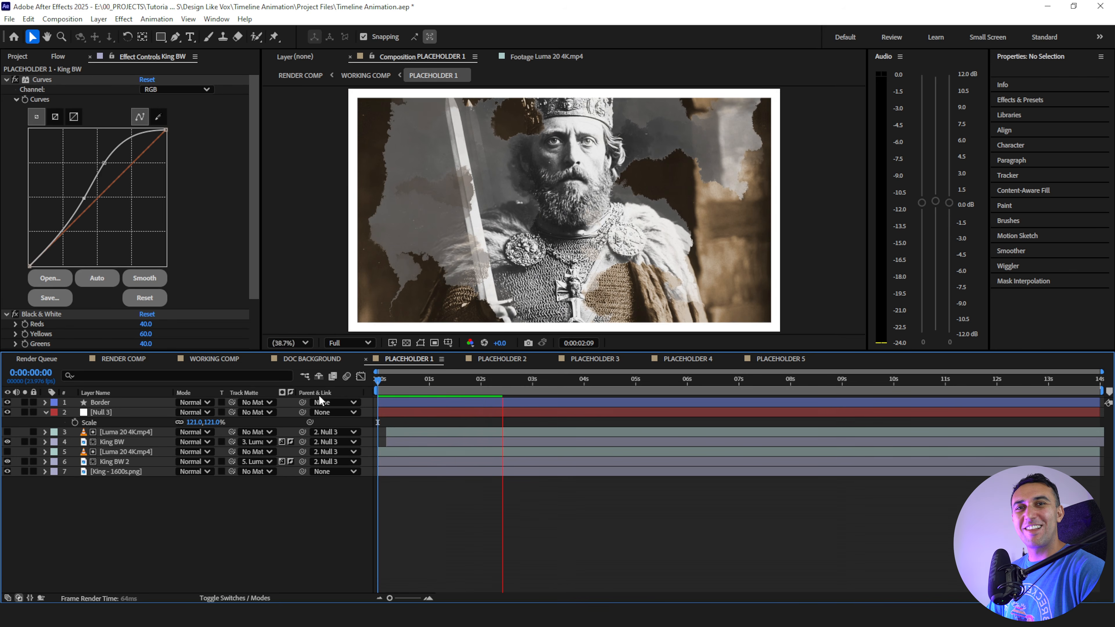
# Scale both Luma 20 4K.mp4 layers to 80% and move them up to a vertical position of about -155
pyautogui.click(126, 432)
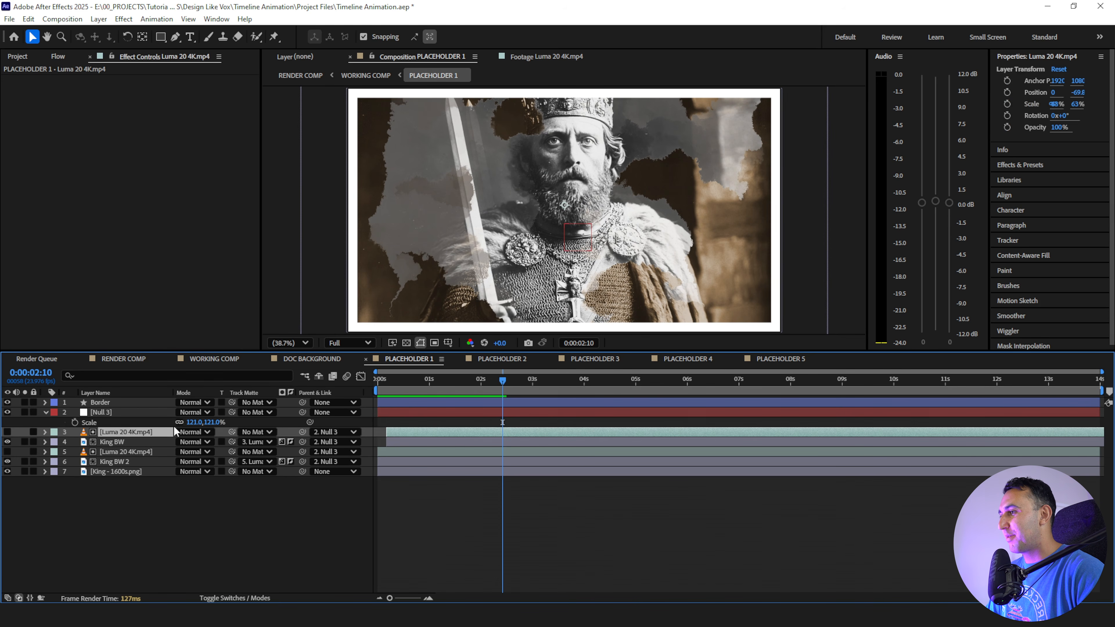
pyautogui.keyDown('ctrl'); pyautogui.click(125, 454); pyautogui.keyUp('ctrl')
pyautogui.press('s')
pyautogui.moveTo(192, 441); pyautogui.dragTo(206, 442)
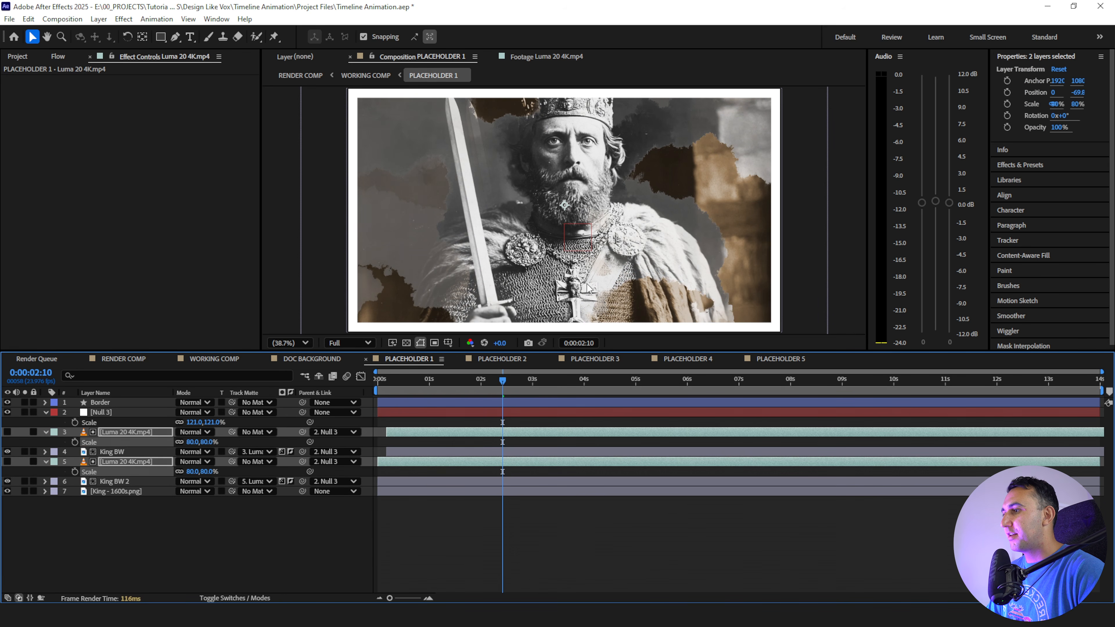
pyautogui.moveTo(550, 260); pyautogui.dragTo(538, 232)
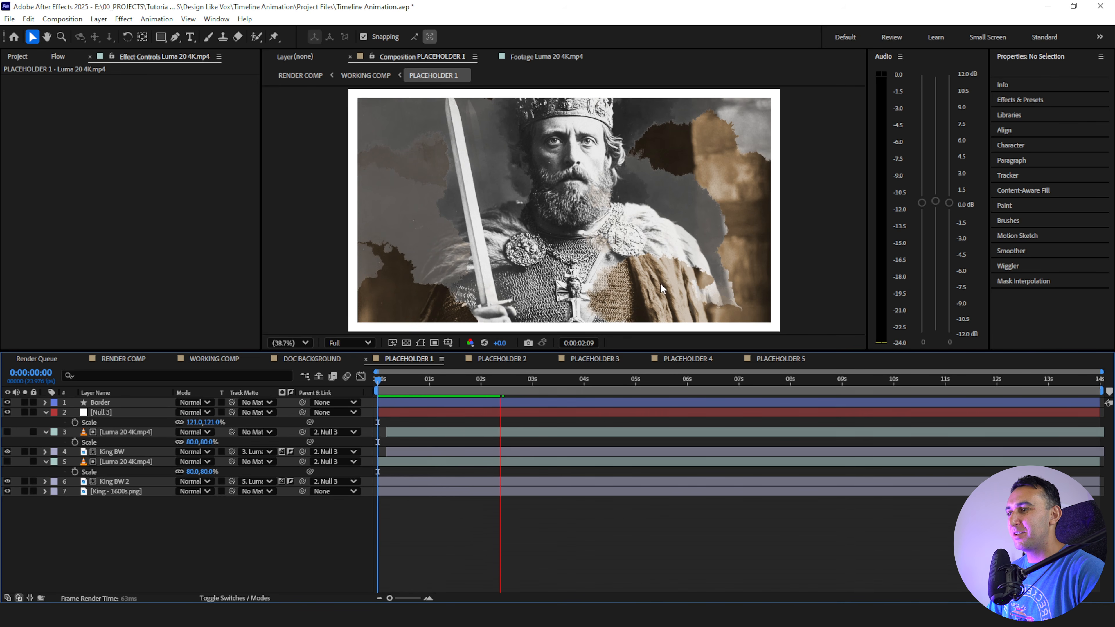
# Preview RENDER COMP and scrub through its first two seconds to check the king transition during the camera move
pyautogui.press('space')
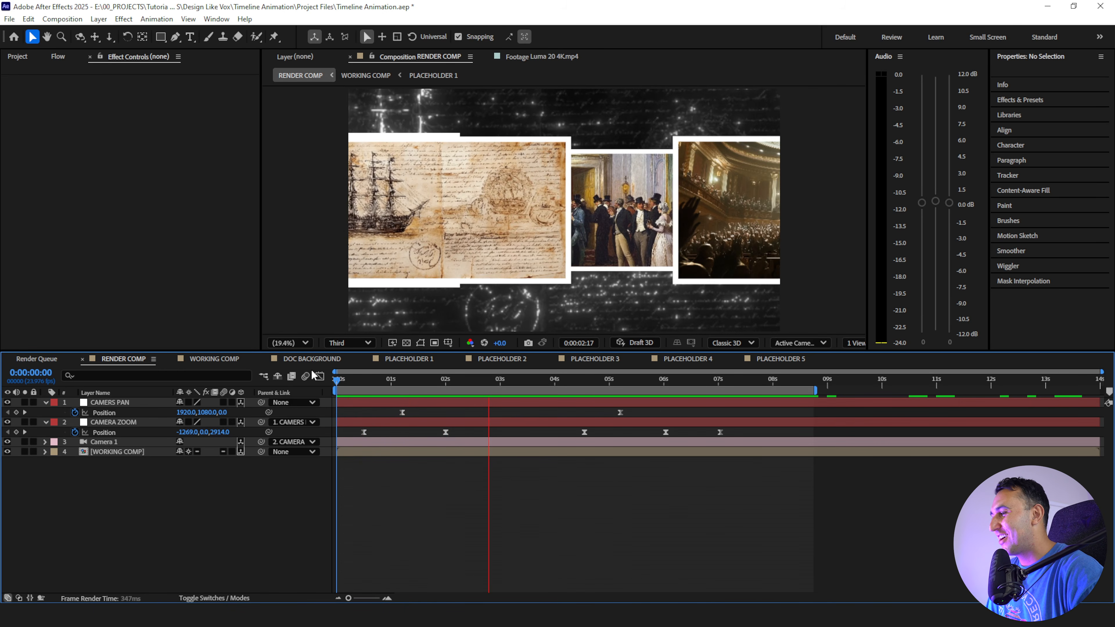
pyautogui.press('space')
pyautogui.moveTo(360, 379); pyautogui.dragTo(402, 378)
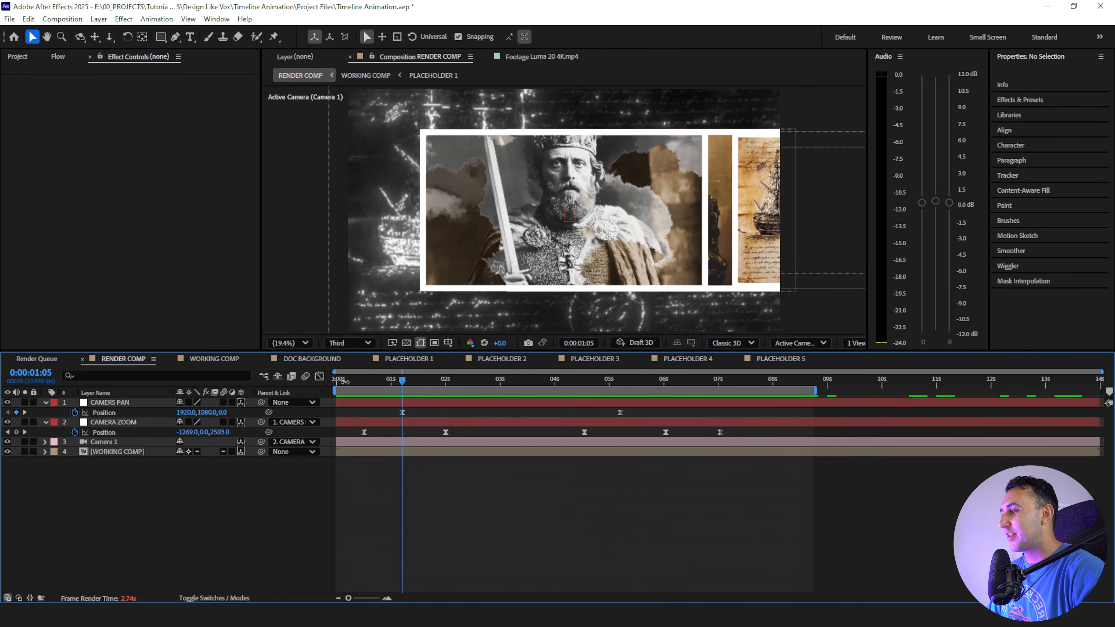
pyautogui.press('pagedown')
pyautogui.moveTo(414, 381); pyautogui.dragTo(436, 382)
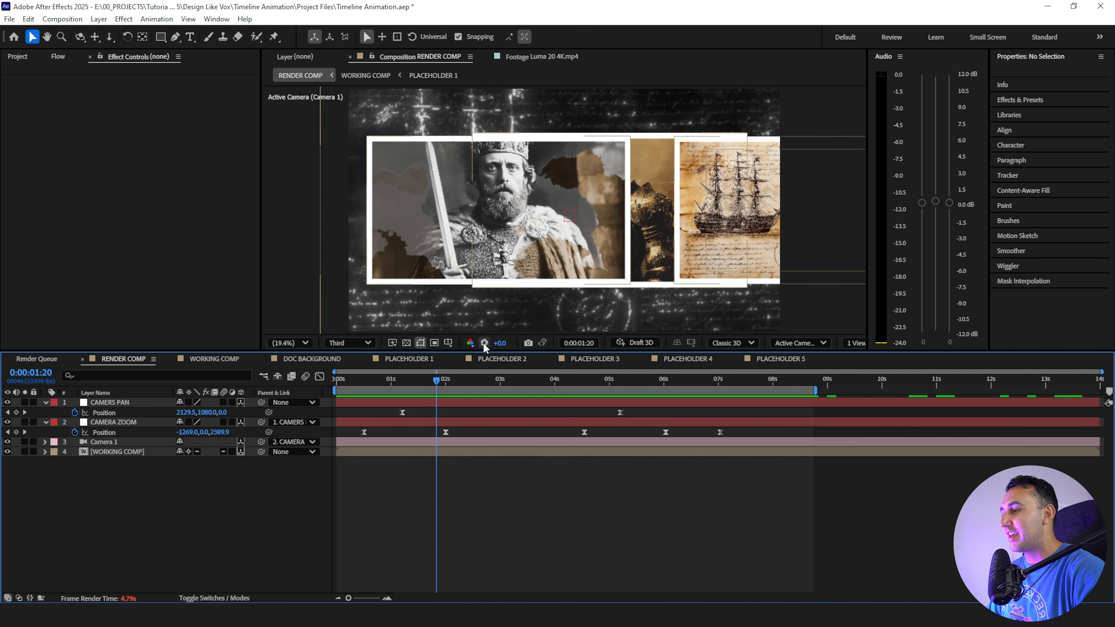
pyautogui.moveTo(409, 381); pyautogui.dragTo(366, 395)
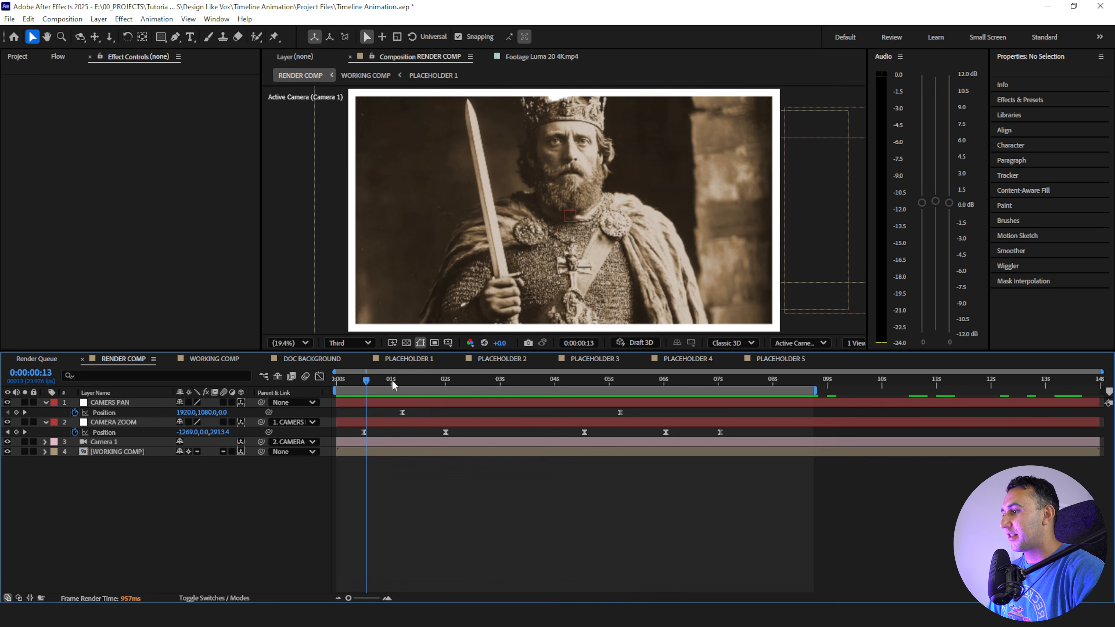
# Inspect PLACEHOLDER 2 and move the RENDER COMP playhead to 0:00:02:03, where the knight image is in view
pyautogui.click(496, 358)
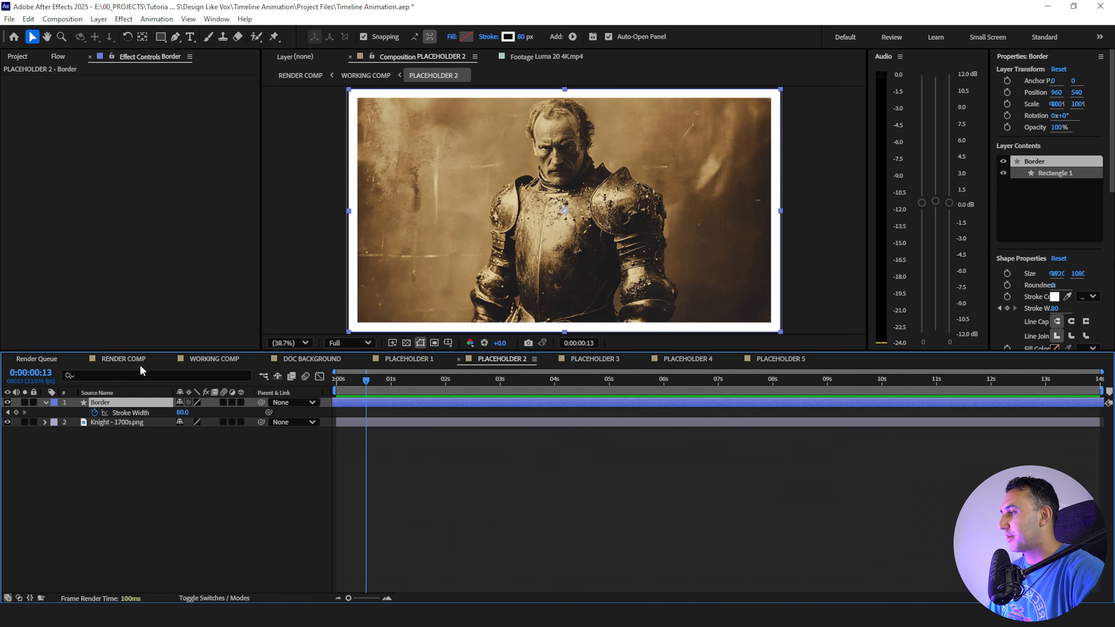
pyautogui.click(123, 359)
pyautogui.moveTo(366, 380); pyautogui.dragTo(452, 390)
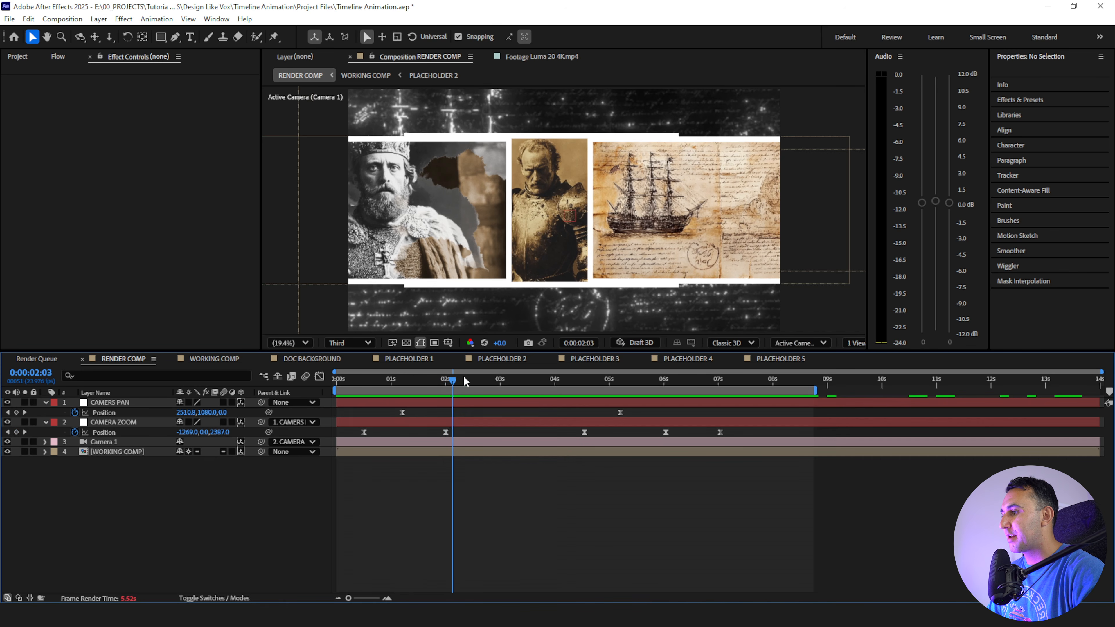
# Apply the Tritone effect to the Knight - 1700s.png layer in PLACEHOLDER 2
pyautogui.click(500, 359)
pyautogui.click(52, 495)
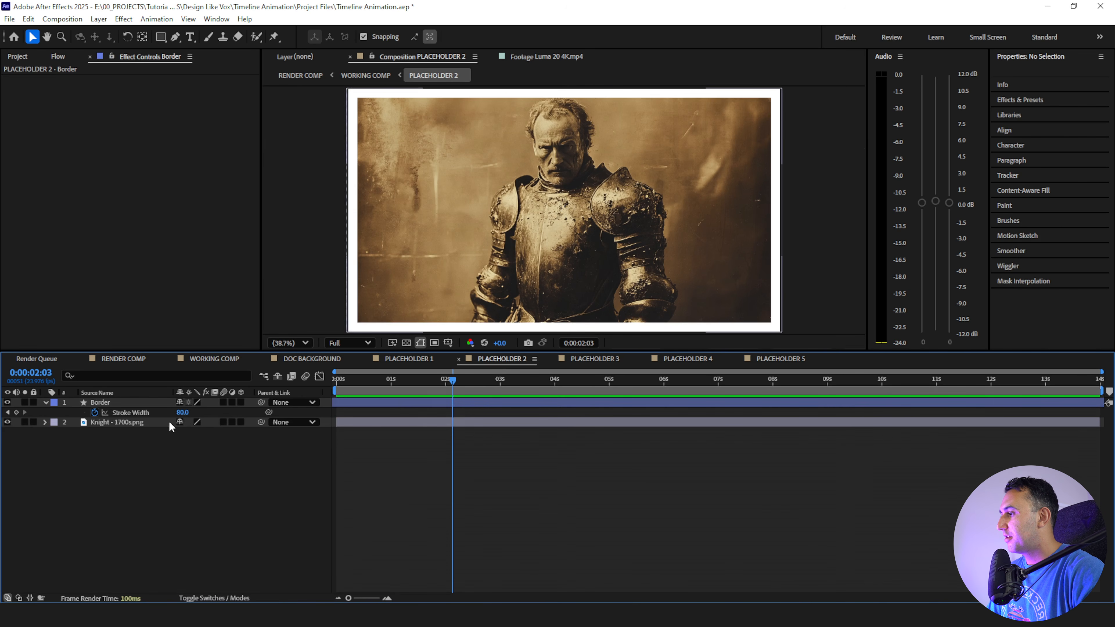
pyautogui.click(397, 359)
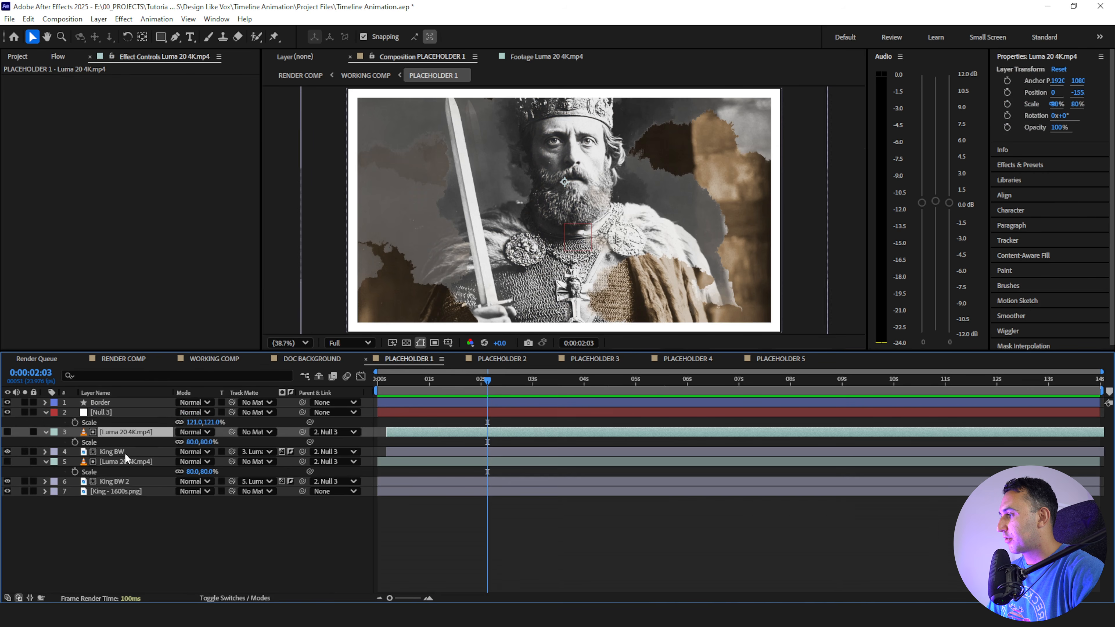
pyautogui.click(502, 358)
pyautogui.click(134, 422)
pyautogui.hotkey('ctrl', 'space')
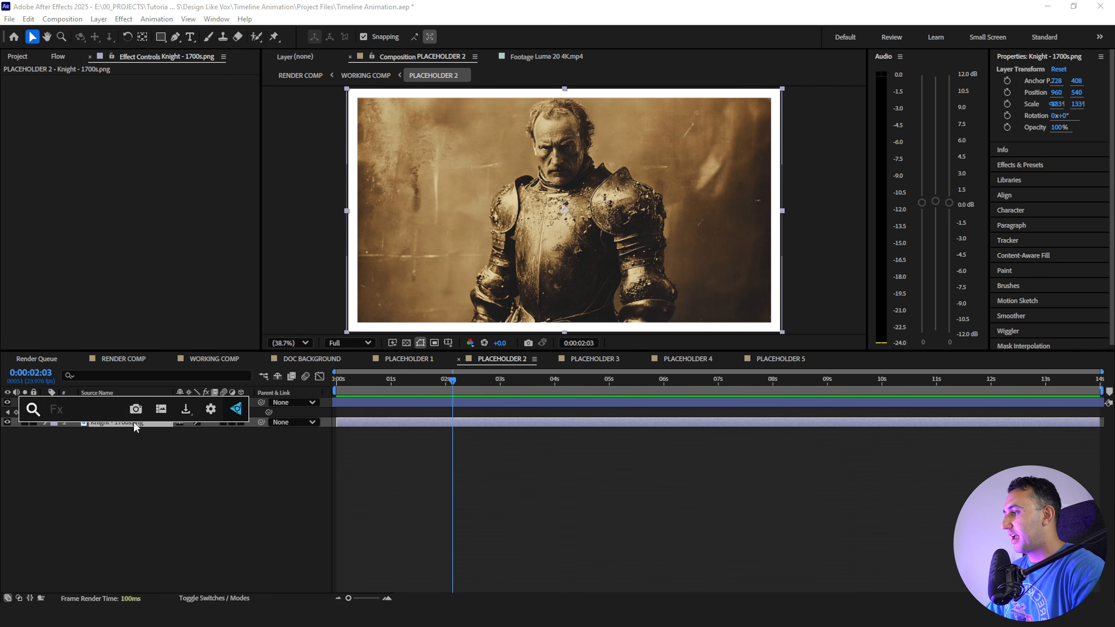
pyautogui.write('tri')
pyautogui.press('Return')
# Duplicate the tinted Knight - 1700s.png layer and apply the Black & White effect to the upper copy
pyautogui.hotkey('ctrl', 'd')
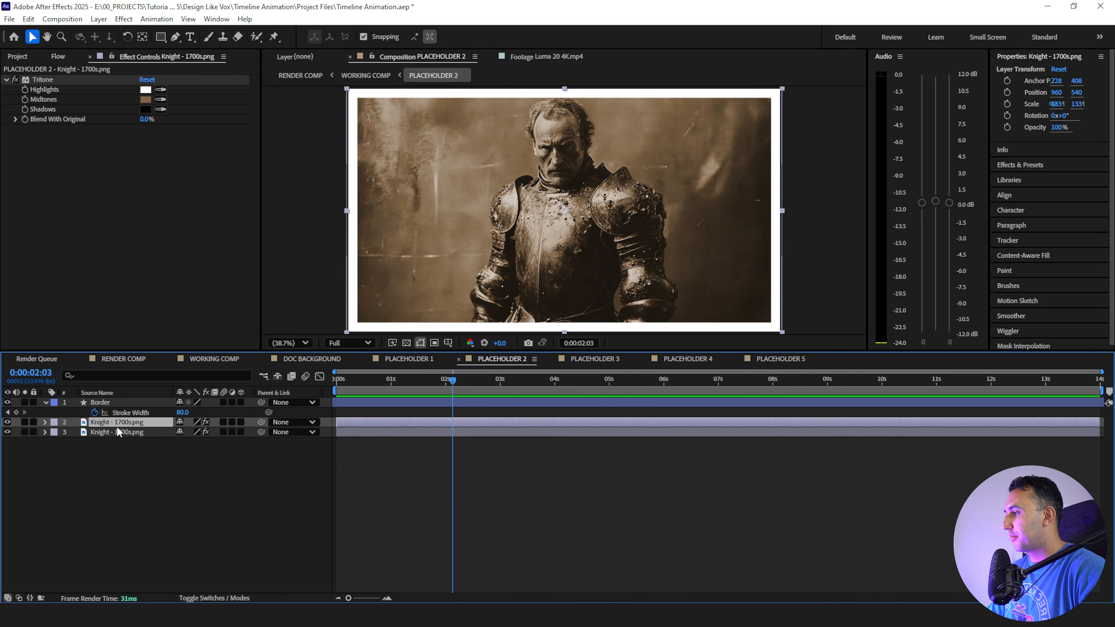
pyautogui.hotkey('ctrl', 'space')
pyautogui.write('blac')
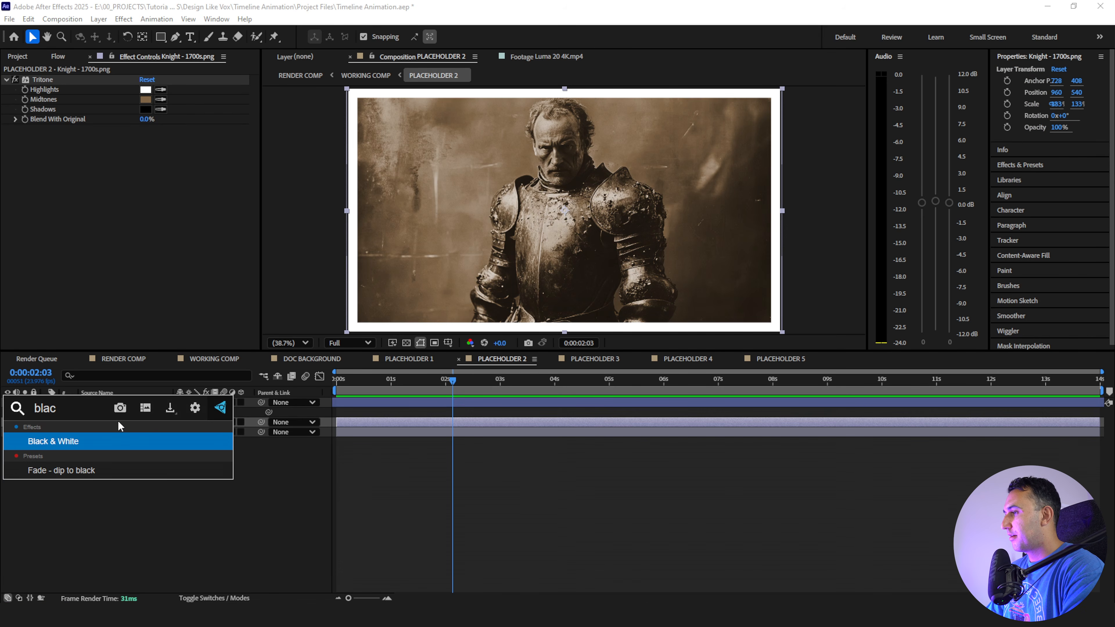
pyautogui.press('Return')
# Apply the Curves effect to the black-and-white knight layer and raise the upper midtones of the RGB curve to brighten it
pyautogui.hotkey('ctrl', 'space')
pyautogui.write('curv')
pyautogui.press('Return')
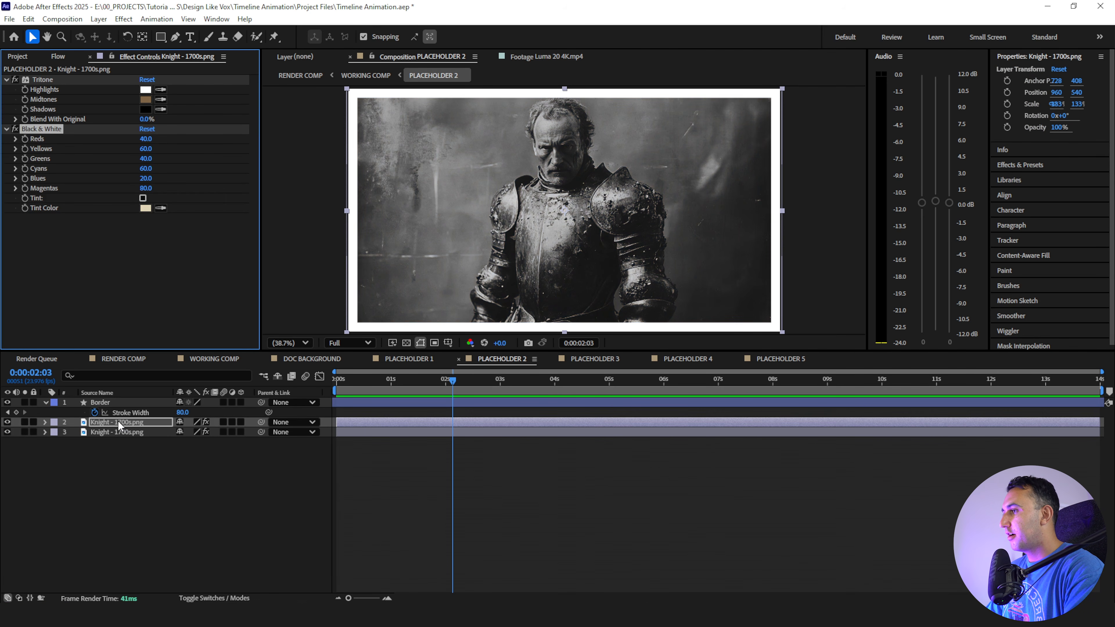
pyautogui.moveTo(132, 202); pyautogui.dragTo(115, 201)
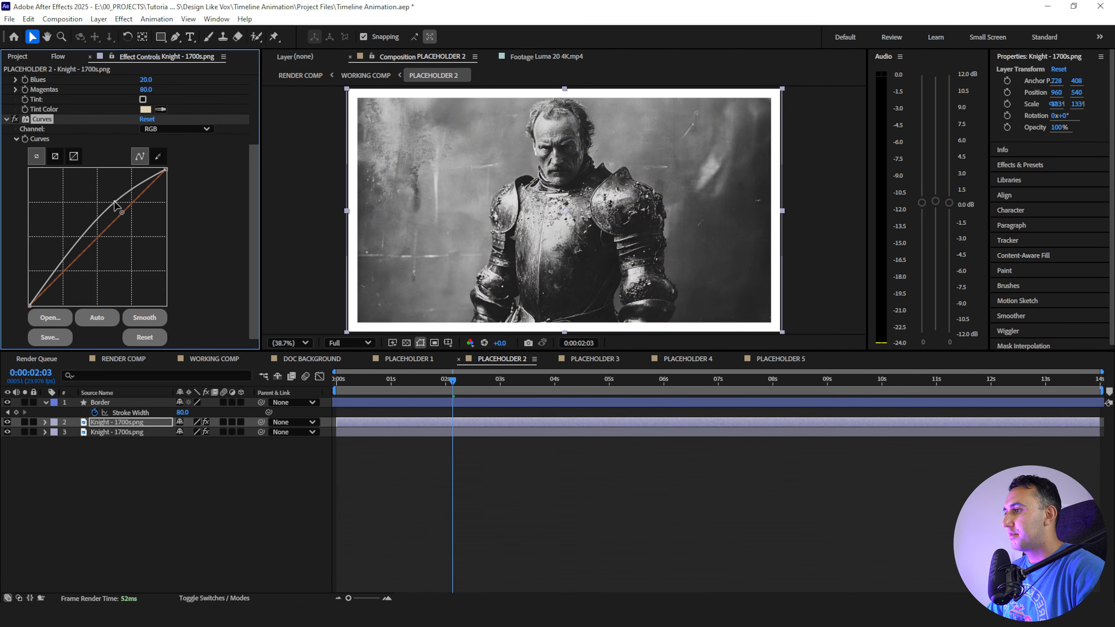
# Paste the Luma 20 4K.mp4 layer into PLACEHOLDER 2 and place it directly below the Border layer
pyautogui.click(129, 458)
pyautogui.hotkey('ctrl', 'v')
pyautogui.moveTo(117, 402); pyautogui.dragTo(113, 428)
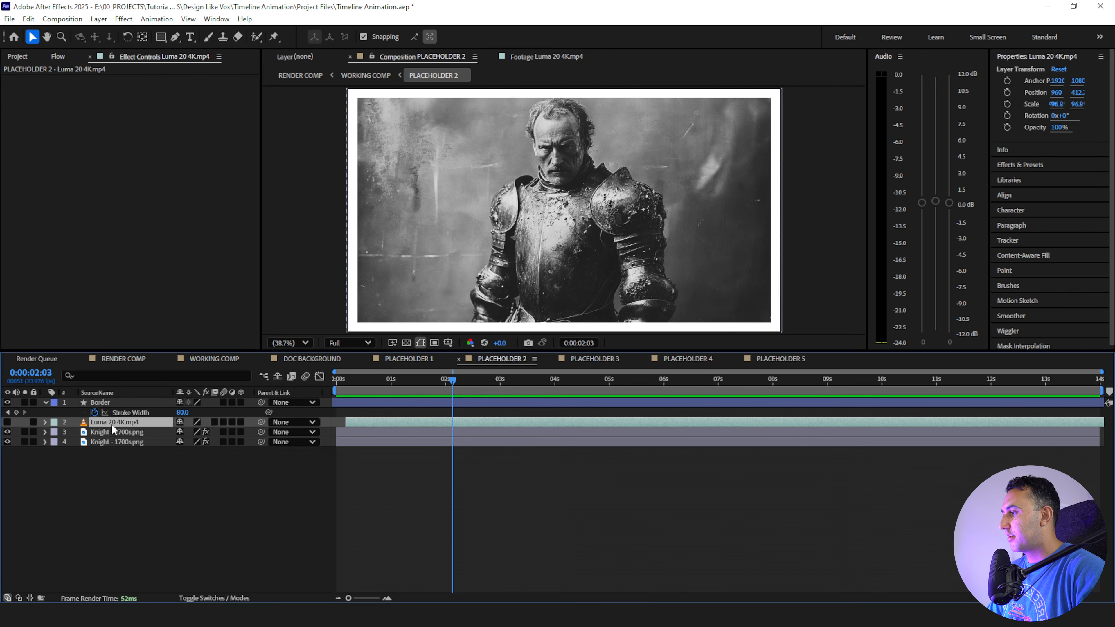
# Find the knight's transition time in RENDER COMP at 0:00:01:22 and start PLACEHOLDER 2's Luma 20 4K.mp4 layer at that frame
pyautogui.click(392, 596)
pyautogui.click(391, 597)
pyautogui.moveTo(479, 598); pyautogui.dragTo(373, 599)
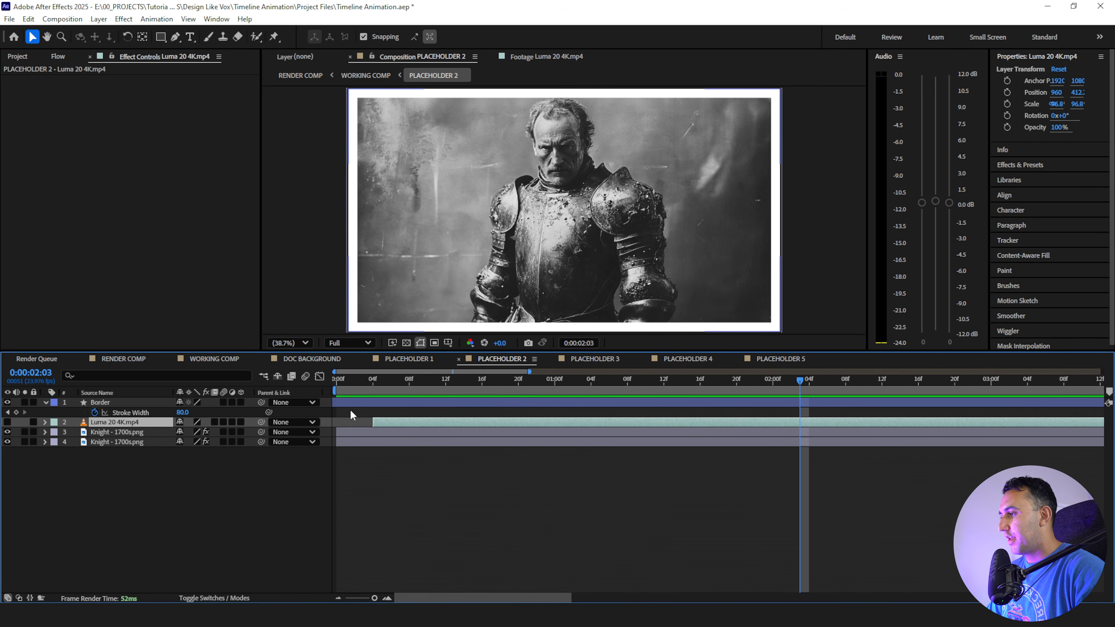
pyautogui.click(123, 359)
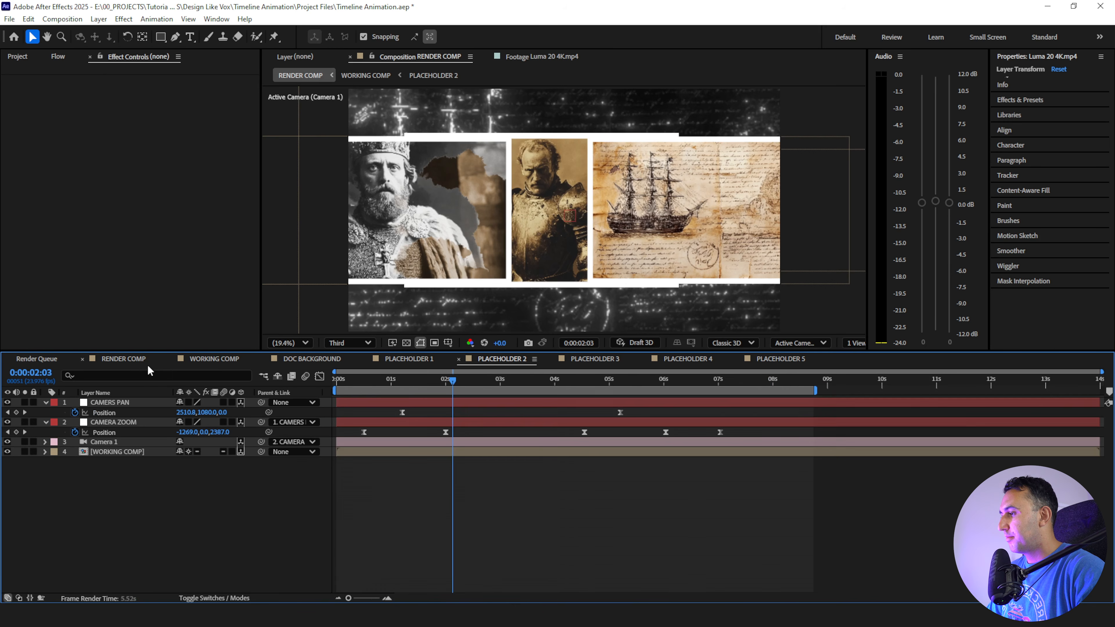
pyautogui.moveTo(450, 380)
pyautogui.mouseDown()
pyautogui.moveTo(418, 380)
pyautogui.moveTo(442, 392)
pyautogui.mouseUp()
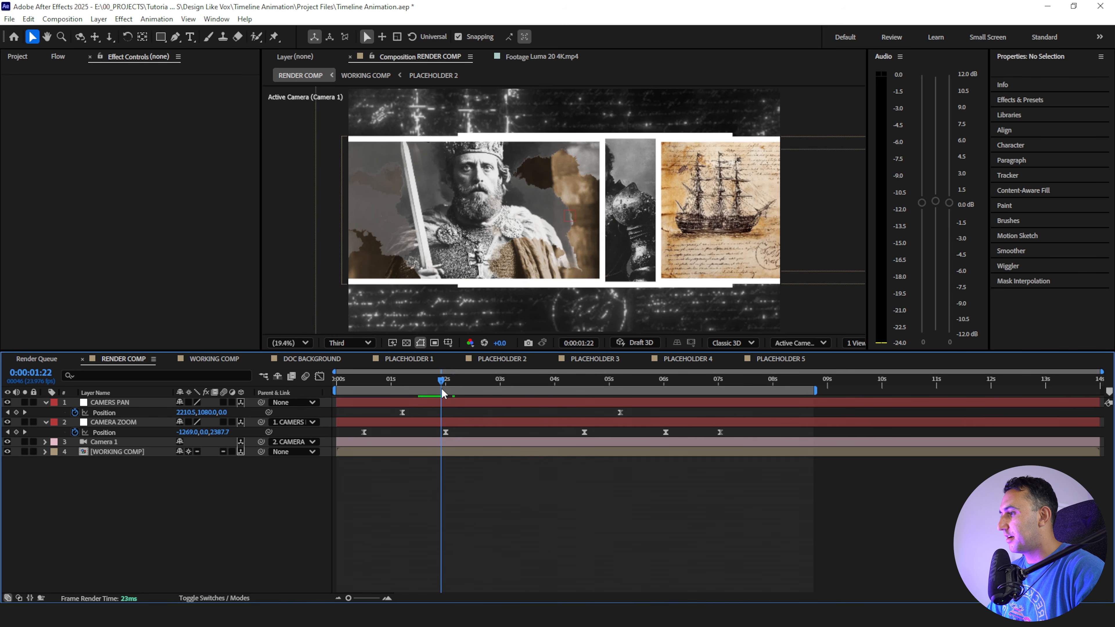
pyautogui.click(503, 359)
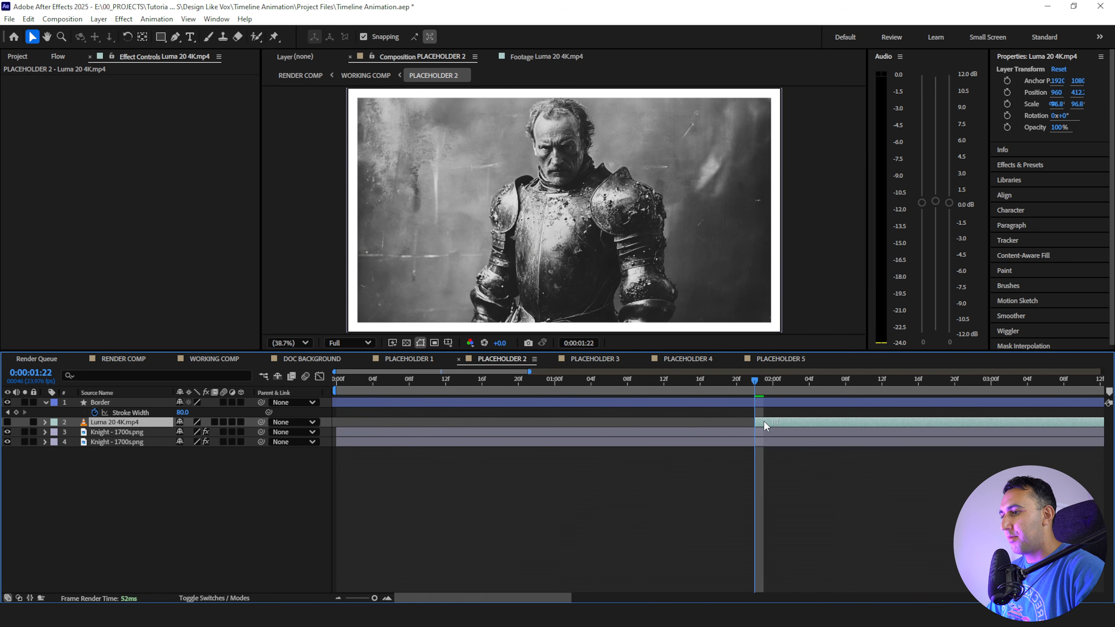
# Rename the black-and-white knight layer as Knight BW
pyautogui.click(113, 433)
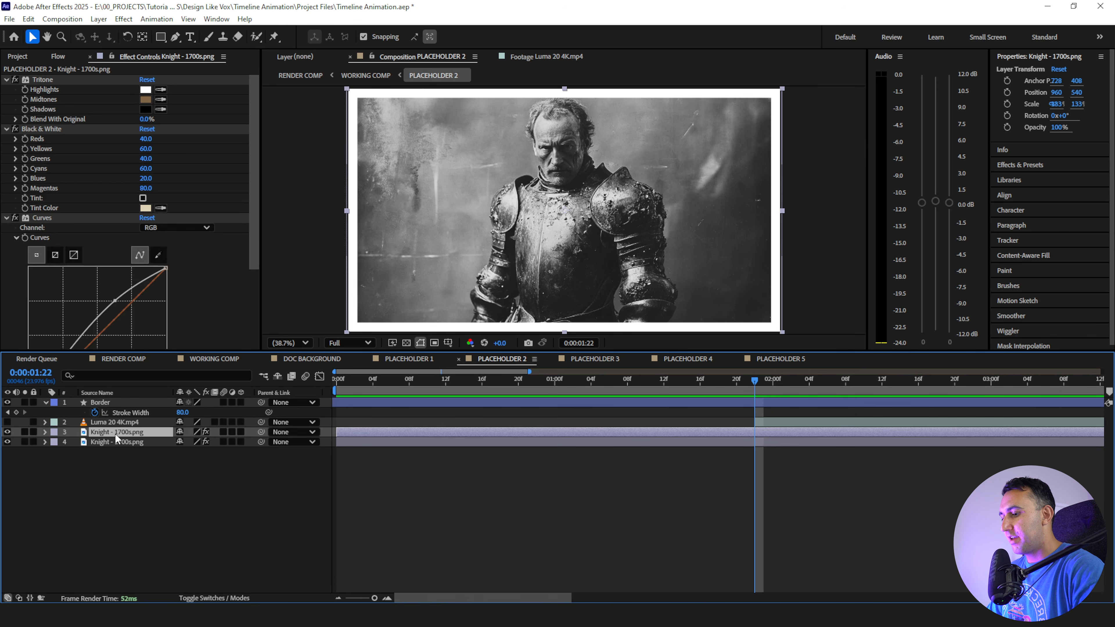
pyautogui.press('Return')
pyautogui.press('Right')
pyautogui.press('BackSpace')
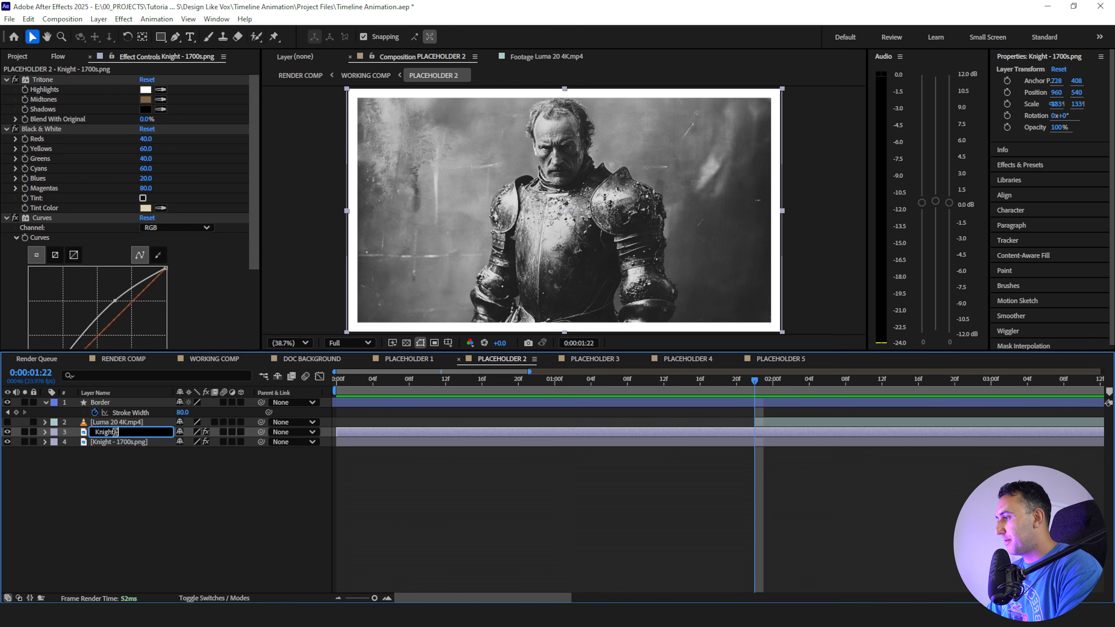
pyautogui.write('BW')
pyautogui.press('Return')
# Set Luma 20 4K.mp4 as the inverted luma track matte of the Knight BW layer and preview the reveal
pyautogui.press('F4')
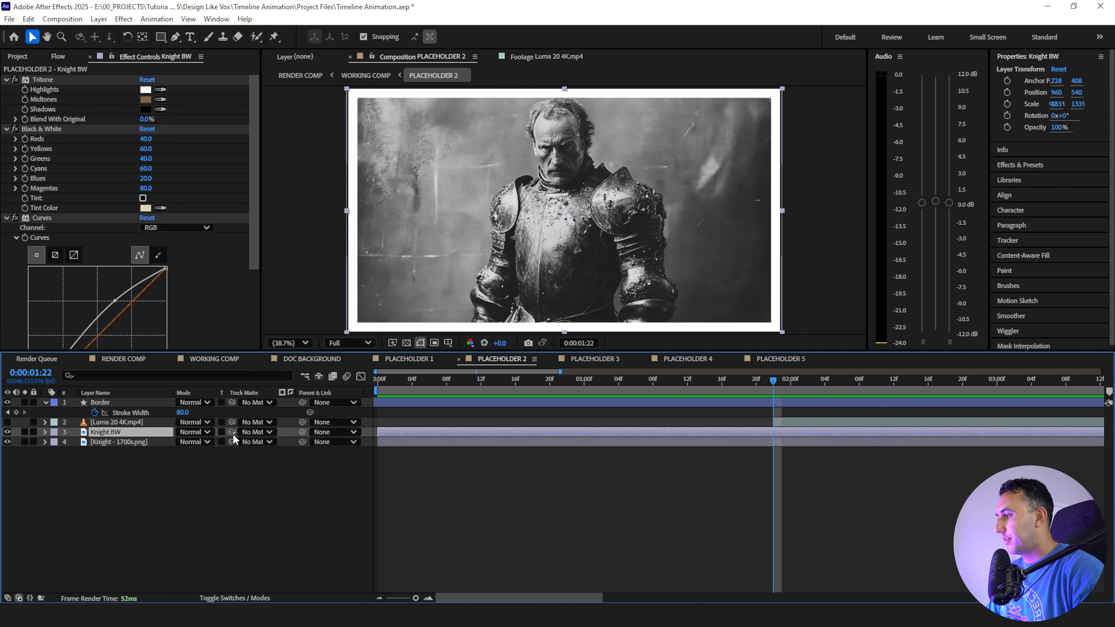
pyautogui.click(151, 422)
pyautogui.click(145, 431)
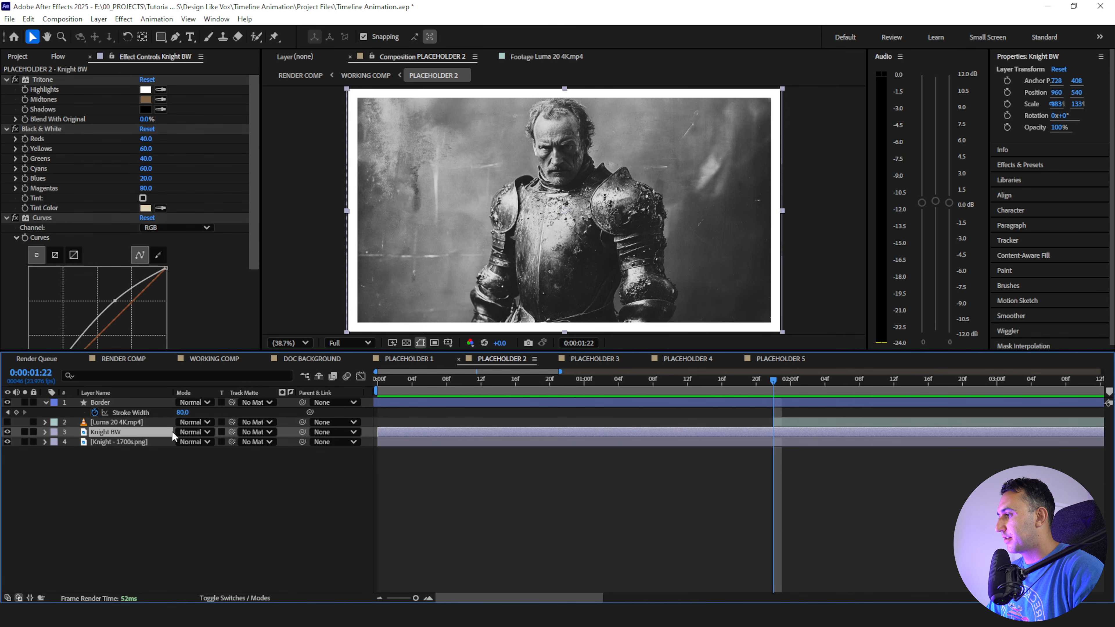
pyautogui.moveTo(232, 432); pyautogui.dragTo(147, 423)
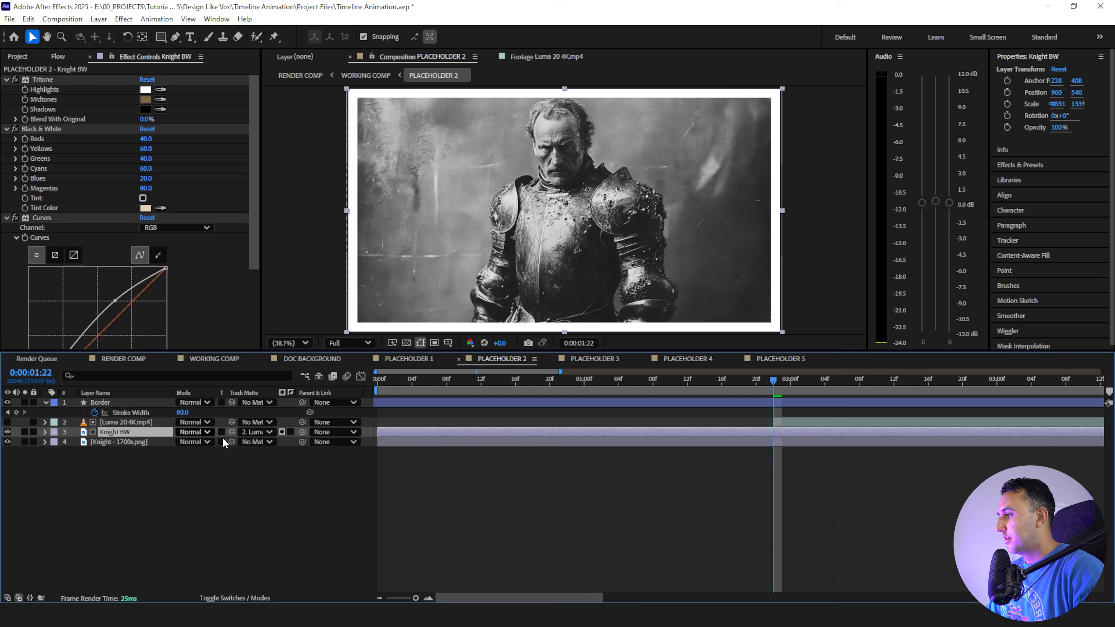
pyautogui.click(281, 432)
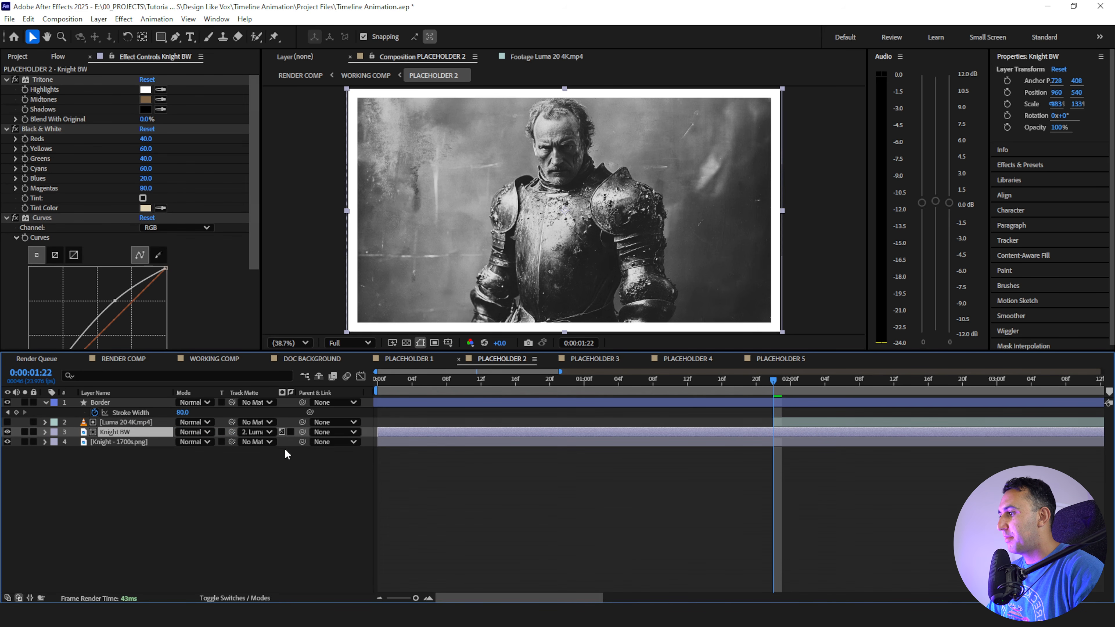
pyautogui.click(291, 431)
pyautogui.click(642, 495)
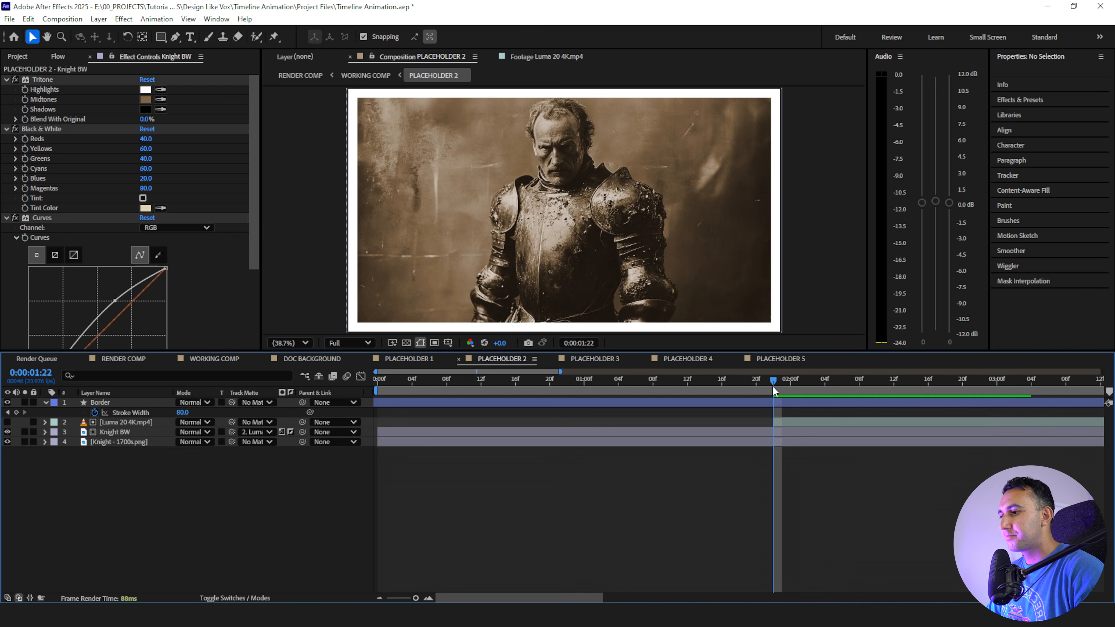
pyautogui.press('space')
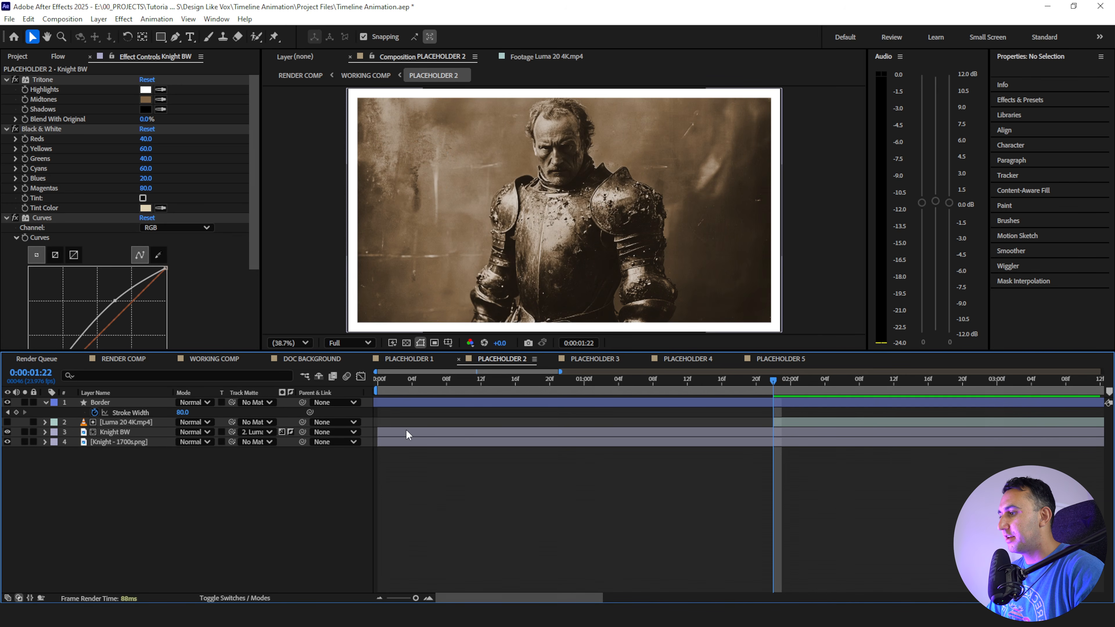
# Give the Luma 20 4K.mp4 and Knight BW layers a teal label colour
pyautogui.click(777, 422)
pyautogui.keyDown('ctrl'); pyautogui.click(774, 432); pyautogui.keyUp('ctrl')
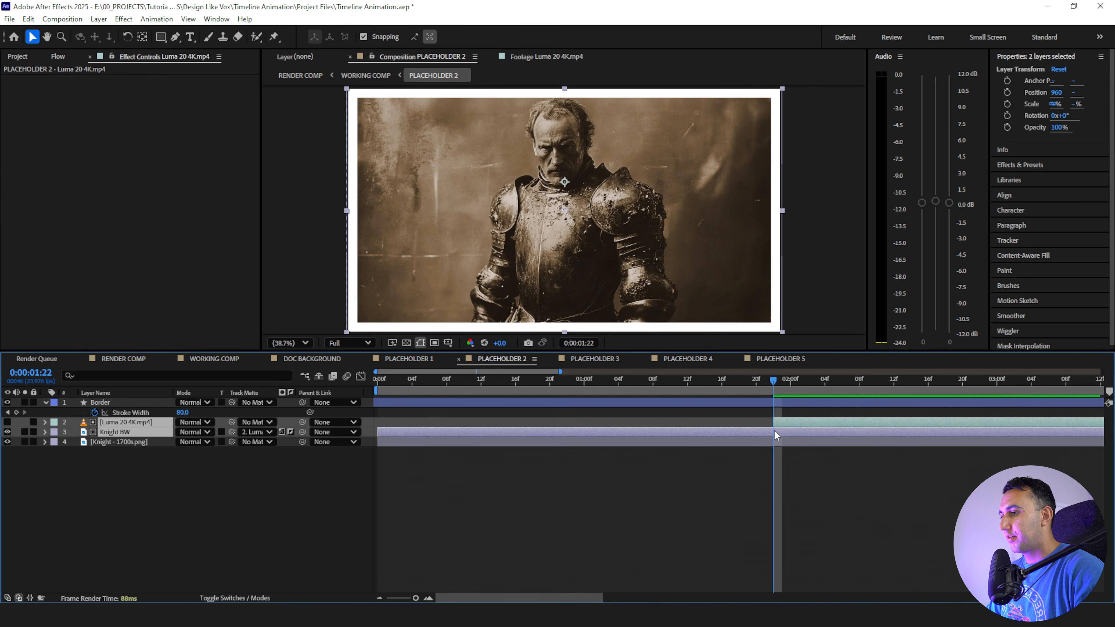
pyautogui.click(54, 422)
pyautogui.click(77, 378)
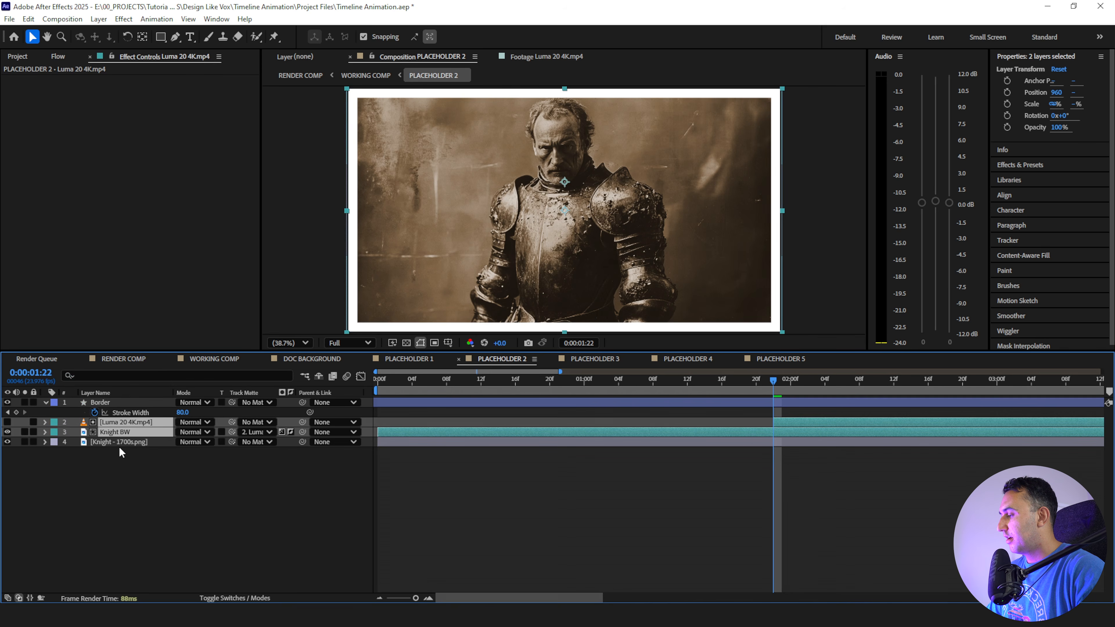
# Duplicate the Luma 20 4K.mp4 and Knight BW pair and give the copies a blue label colour
pyautogui.hotkey('ctrl', 'd')
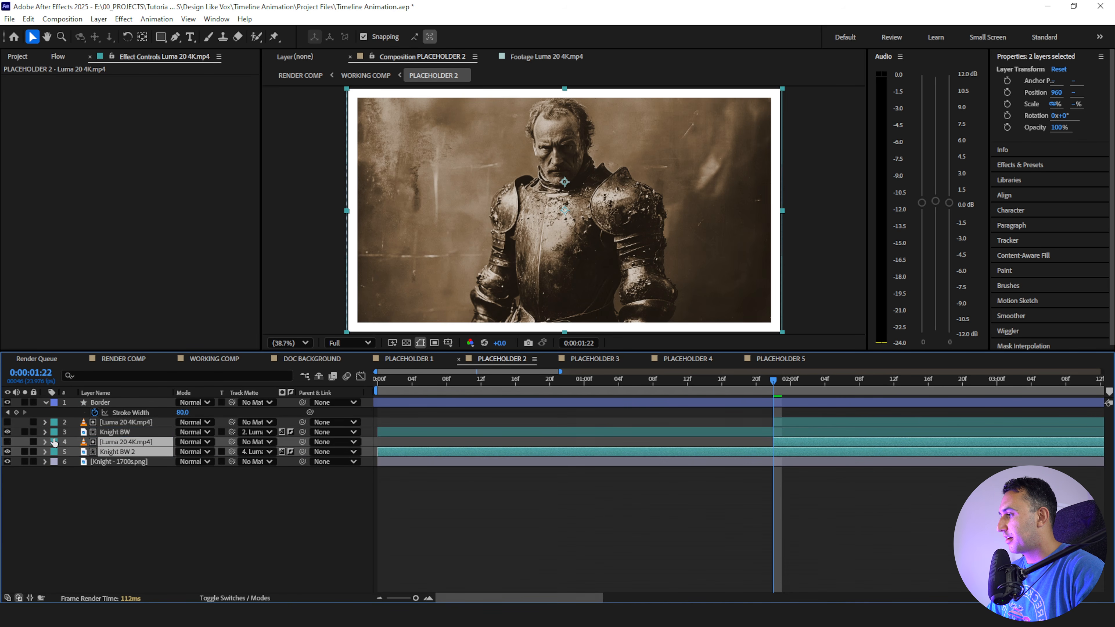
pyautogui.click(54, 441)
pyautogui.click(83, 328)
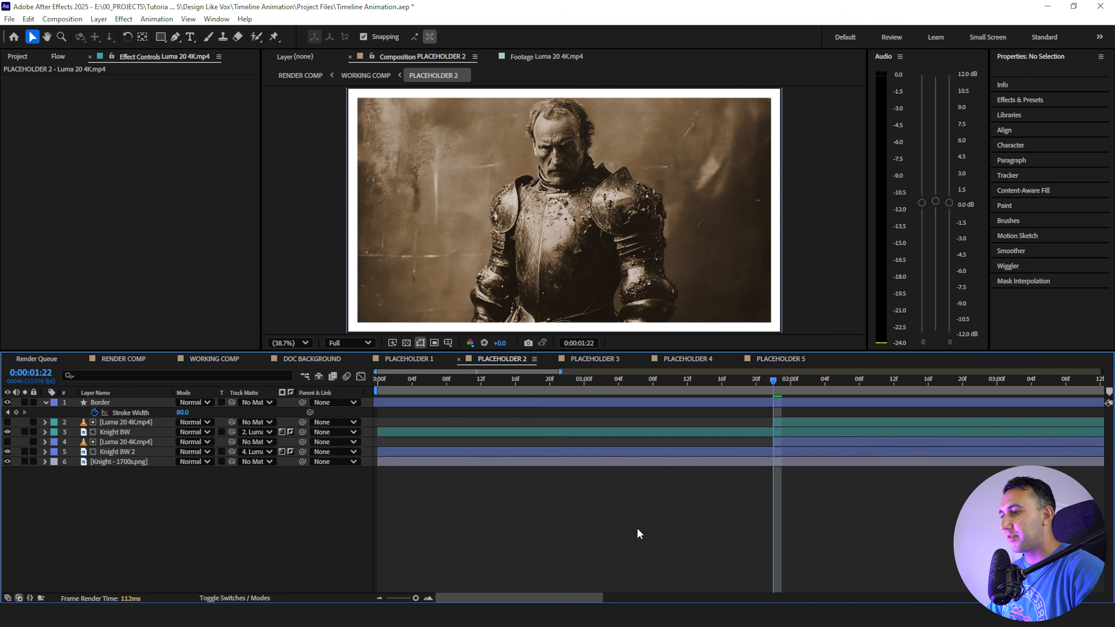
# Apply the Fill effect to the Knight BW 2 layer and set its colour to white
pyautogui.click(105, 452)
pyautogui.hotkey('ctrl', 'space')
pyautogui.write('fill')
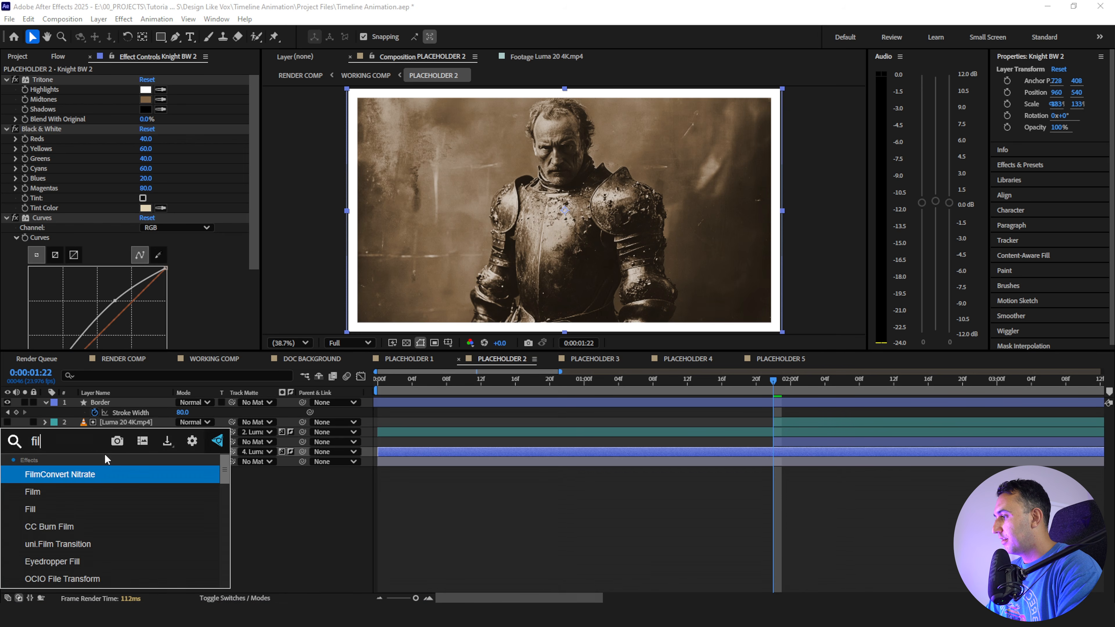
pyautogui.press('Return')
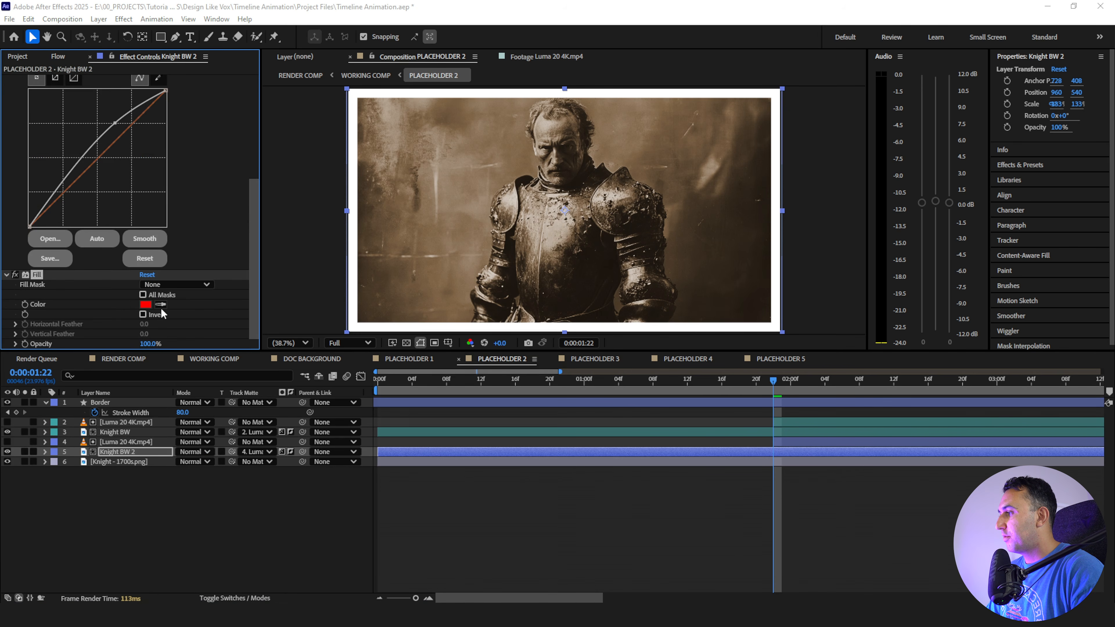
pyautogui.click(145, 304)
pyautogui.click(673, 238)
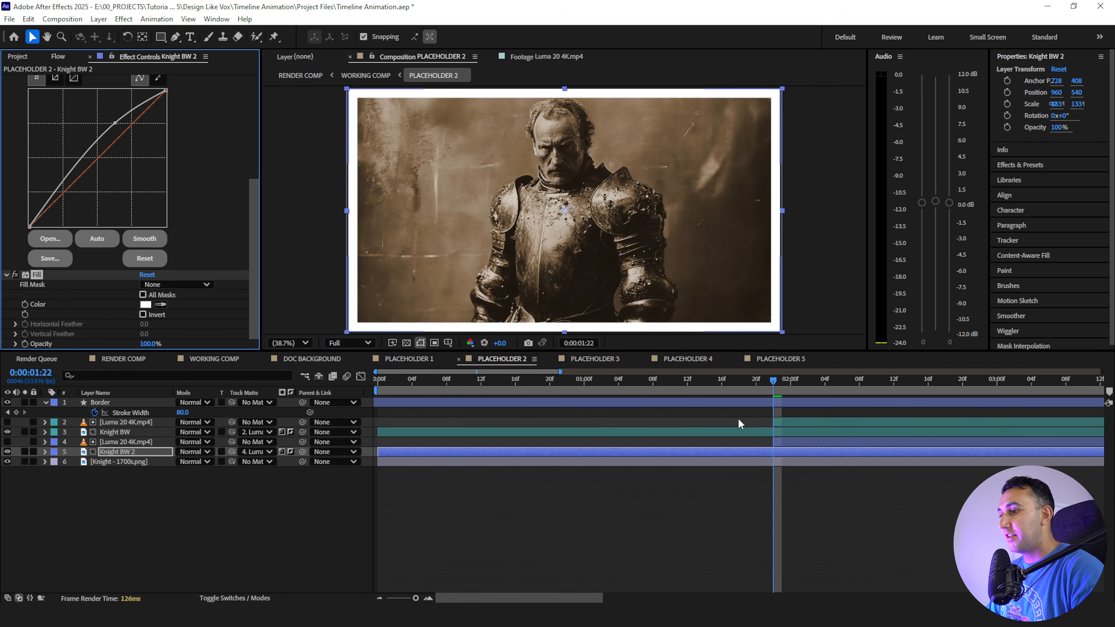
# Start the lower Luma 20 4K.mp4 layer at 0:00:01:18, then trim Knight BW to start at 0:00:01:22 and Knight BW 2 at 0:00:01:18
pyautogui.keyDown('shift'); pyautogui.click(792, 443); pyautogui.keyUp('shift')
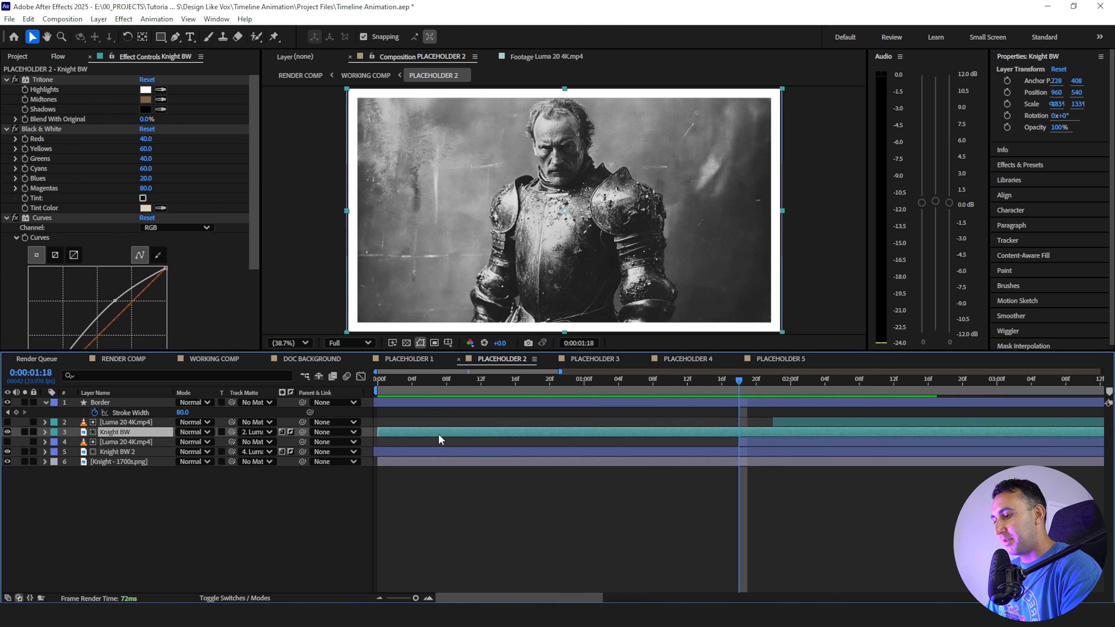
pyautogui.hotkey('alt', '[')
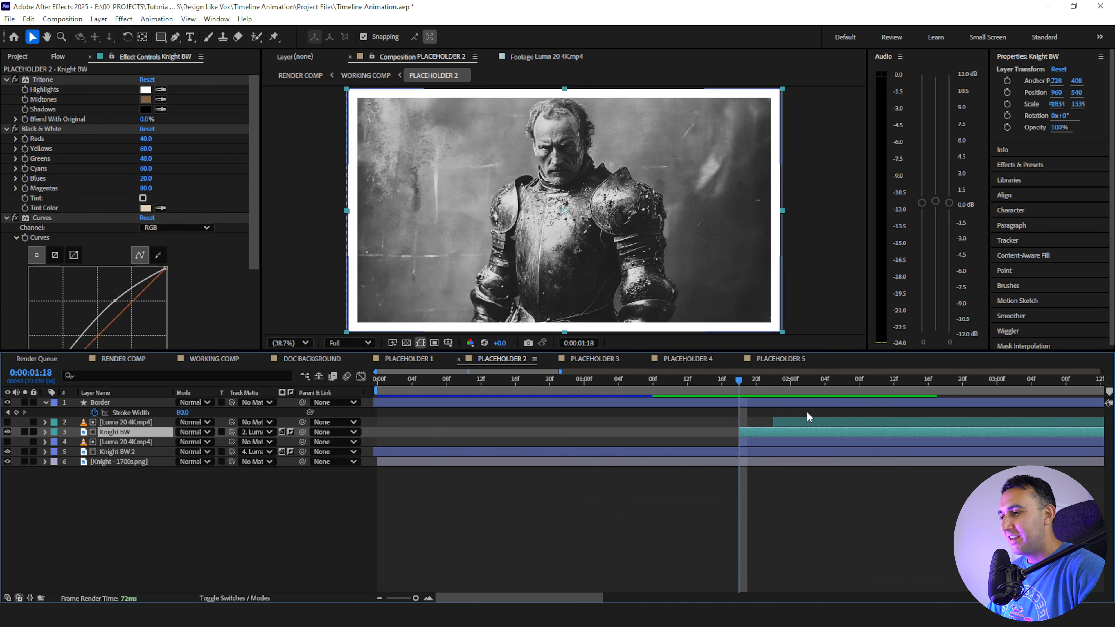
pyautogui.hotkey('ctrl', 'z')
pyautogui.click(763, 450)
pyautogui.hotkey('alt', '[')
# Preview the knight's white-edged ink-bleed transition in PLACEHOLDER 2 from 0:00:01:03 and again from about 0:00:01:17
pyautogui.moveTo(685, 378); pyautogui.dragTo(606, 414)
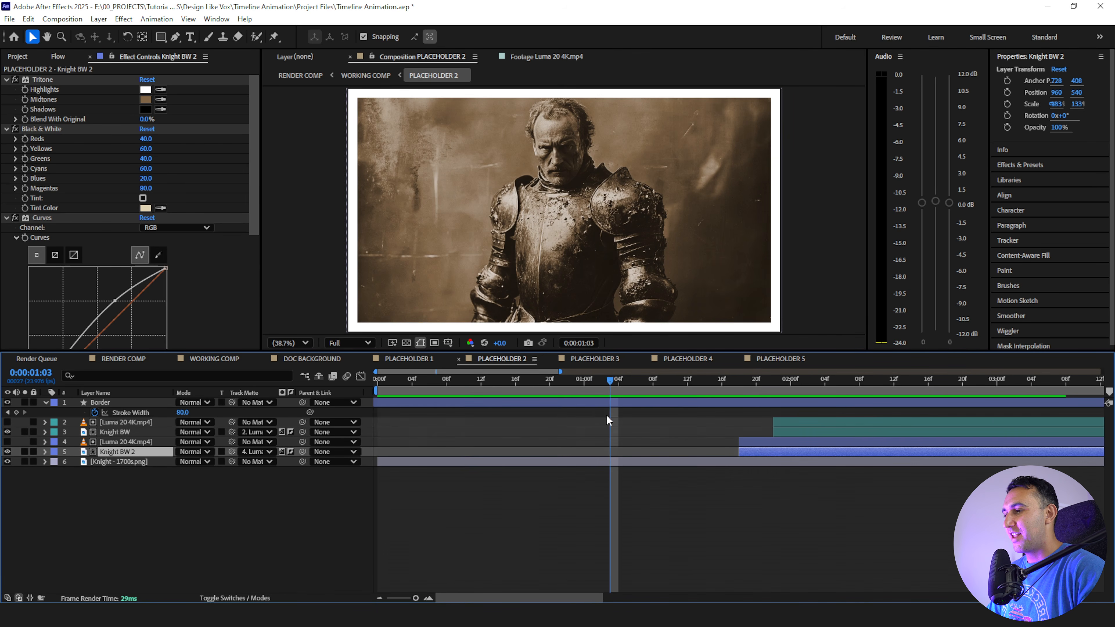
pyautogui.press('space')
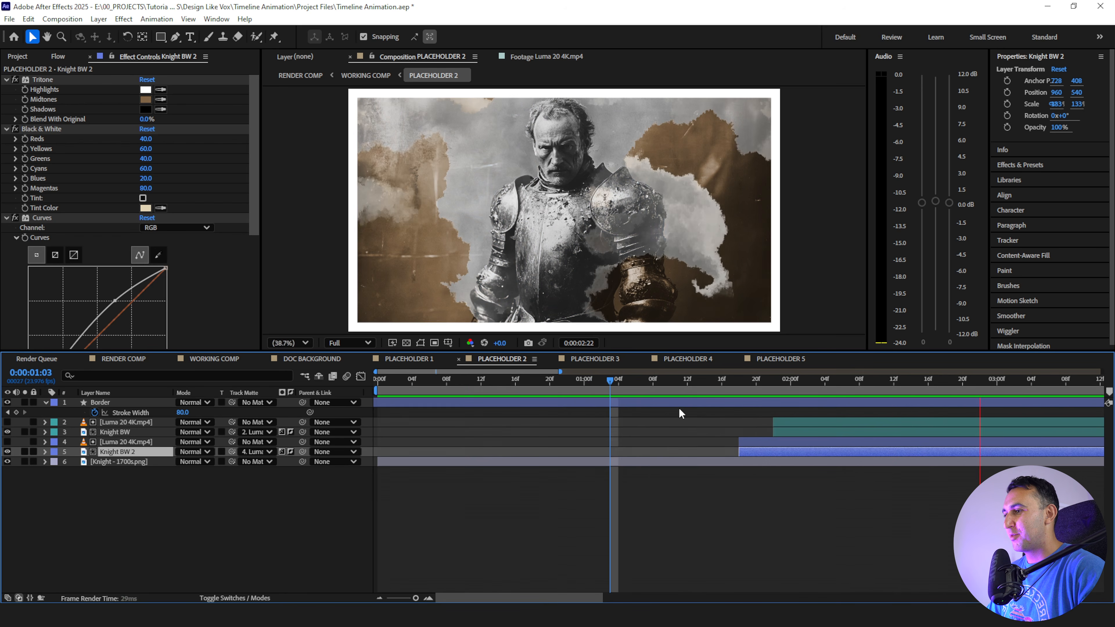
pyautogui.click(698, 381)
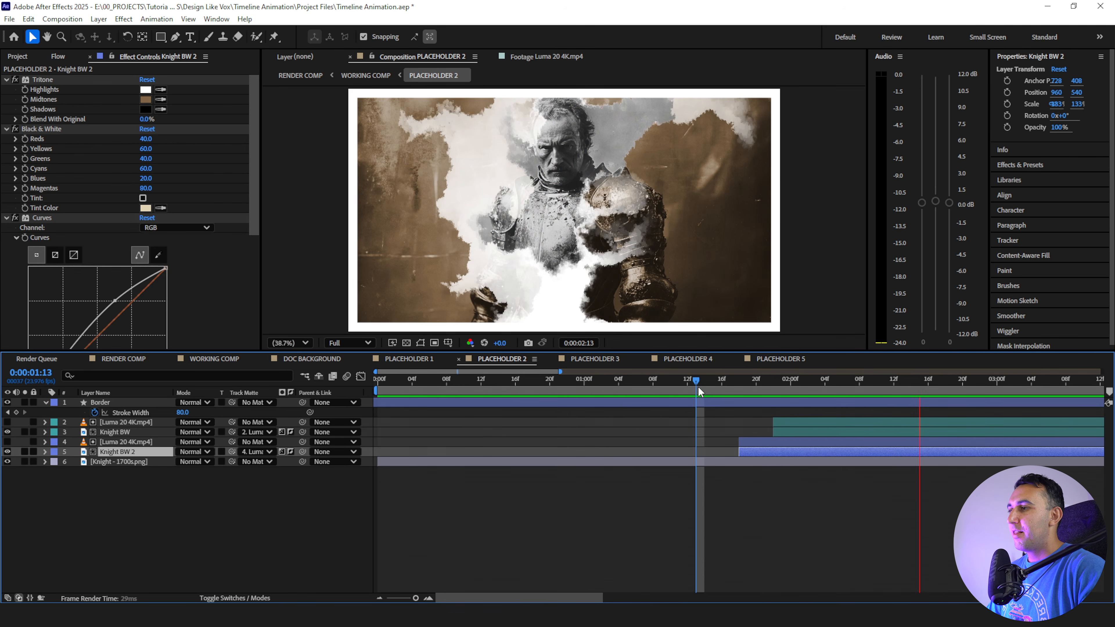
pyautogui.moveTo(698, 386); pyautogui.dragTo(730, 381)
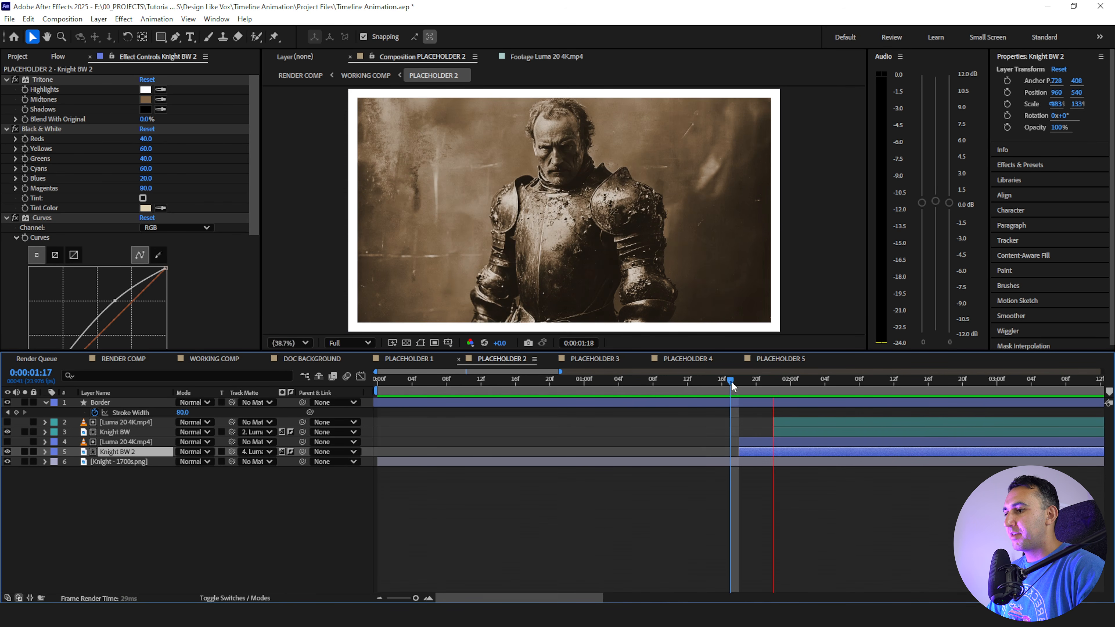
# Flip both Luma 20 4K.mp4 matte layers vertically in PLACEHOLDER 2
pyautogui.click(232, 512)
pyautogui.click(122, 441)
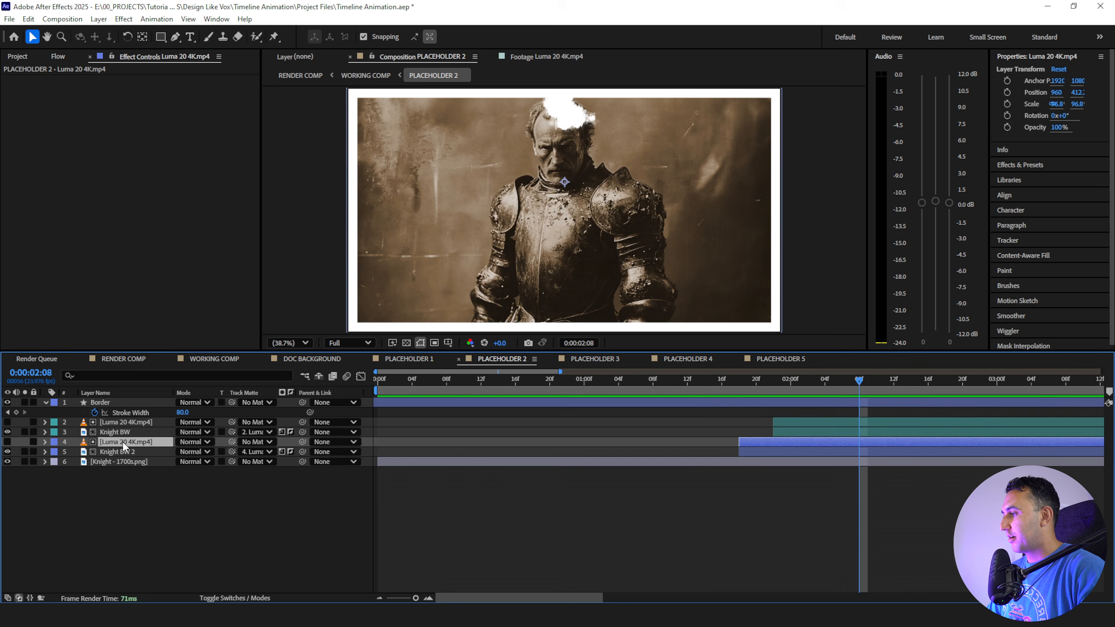
pyautogui.keyDown('ctrl'); pyautogui.click(127, 420); pyautogui.keyUp('ctrl')
pyautogui.rightClick(128, 420)
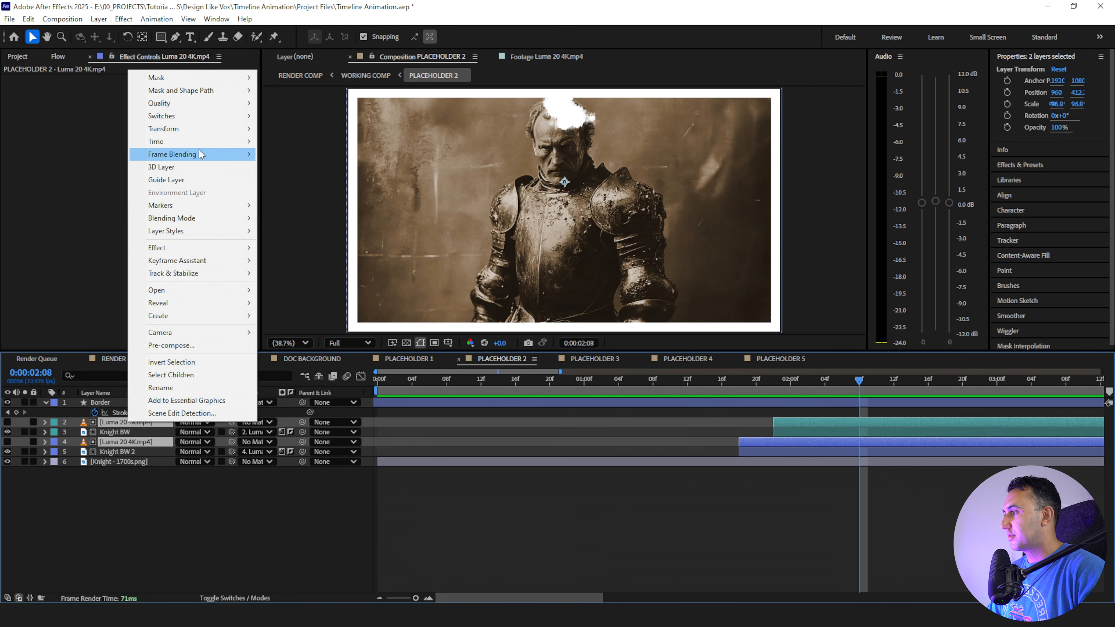
pyautogui.moveTo(204, 133)
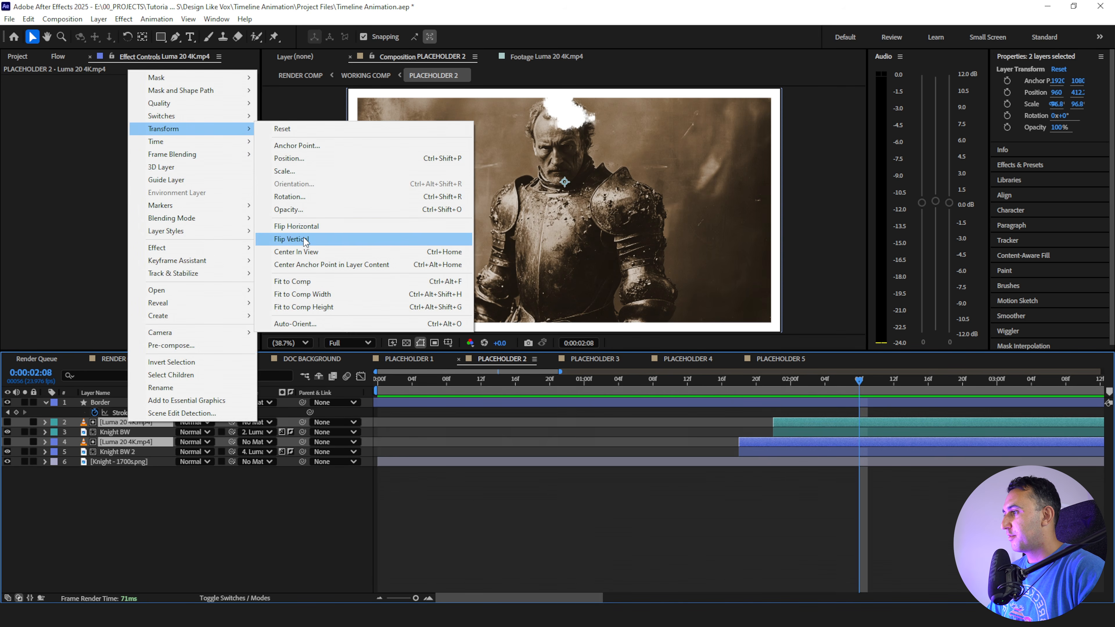
pyautogui.click(292, 239)
# Play back the knight transition with the flipped mattes, starting just before the luma layers begin
pyautogui.click(717, 381)
pyautogui.press('space')
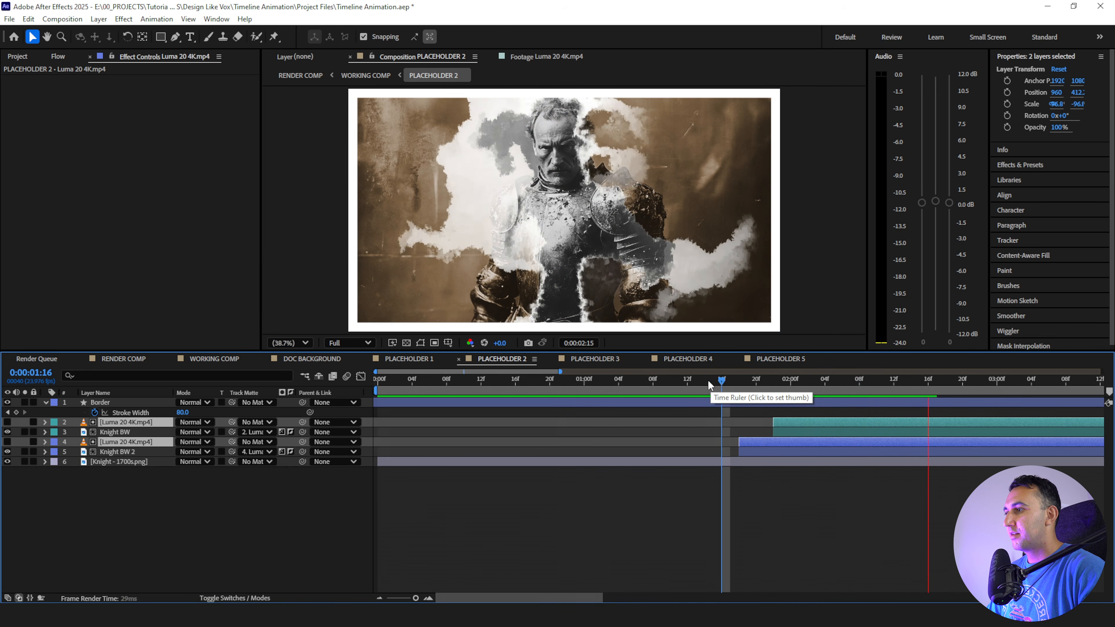
pyautogui.click(704, 377)
pyautogui.press('space')
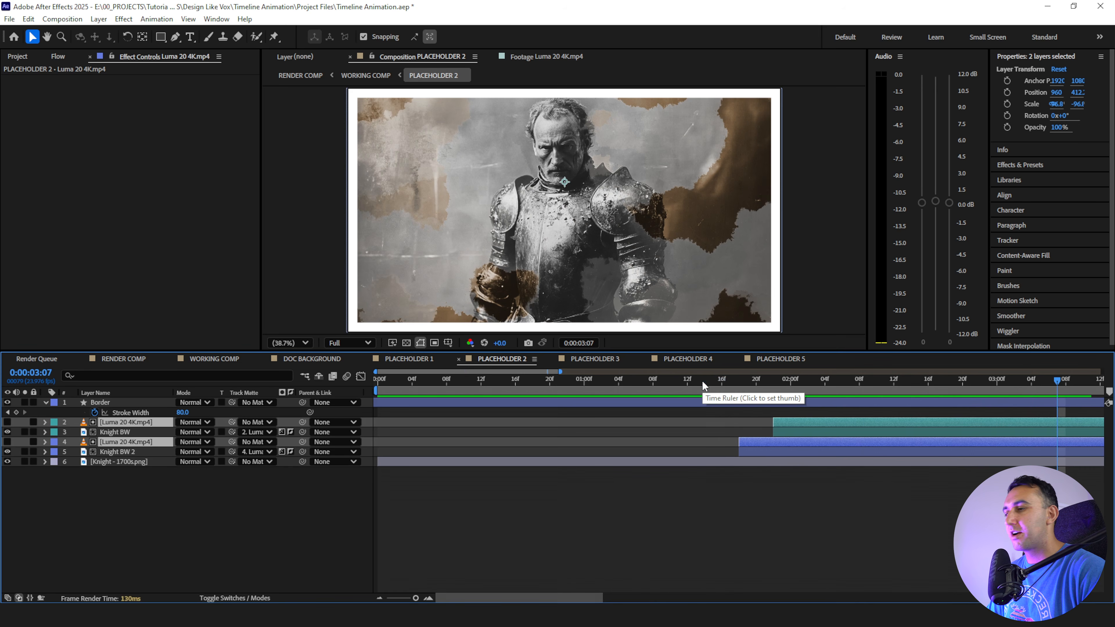
# Play back the knight's ink-bleed transition in PLACEHOLDER 2 from 0:00:01:17
pyautogui.click(730, 379)
pyautogui.press('space')
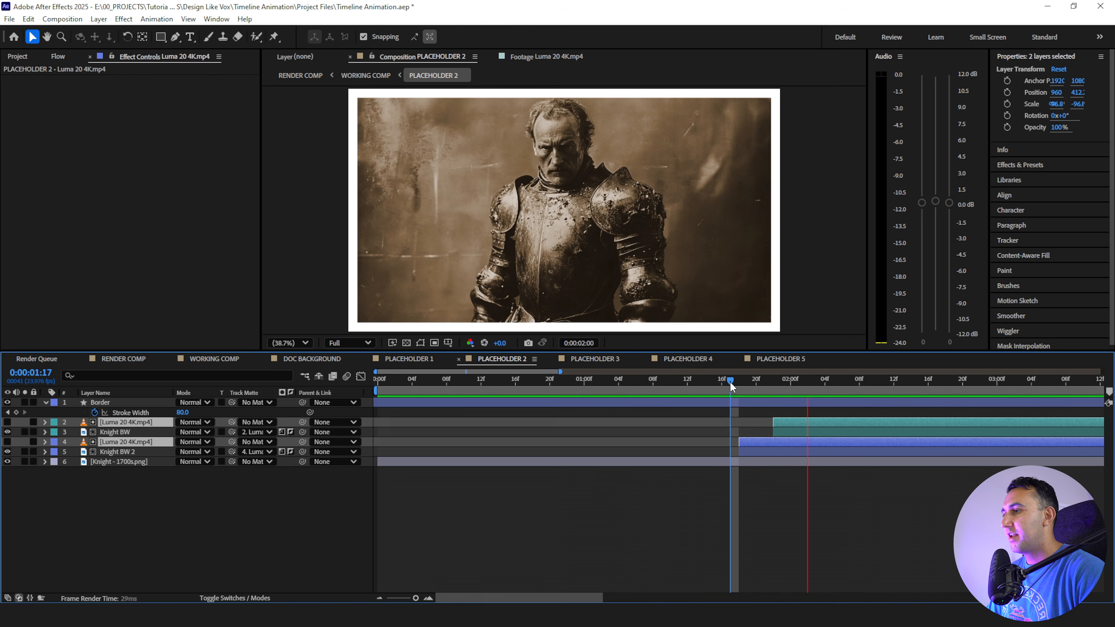
pyautogui.press('space')
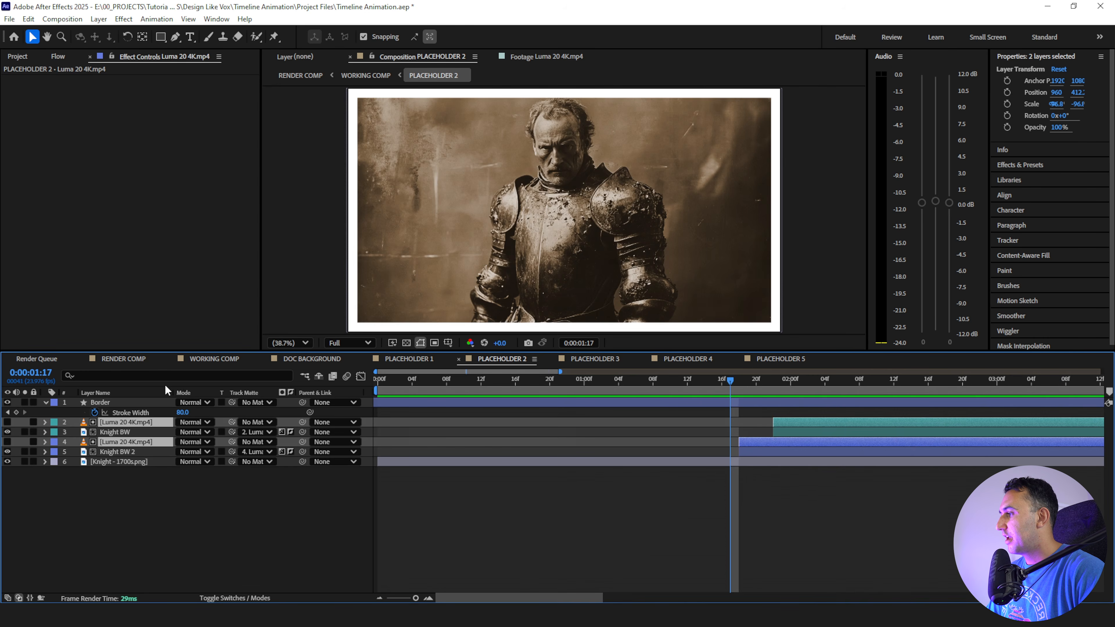
# Preview RENDER COMP from 0:00:00:16 and again from 0:00:01:12 to check the knight transition's timing against the camera move
pyautogui.click(124, 358)
pyautogui.moveTo(421, 380); pyautogui.dragTo(372, 389)
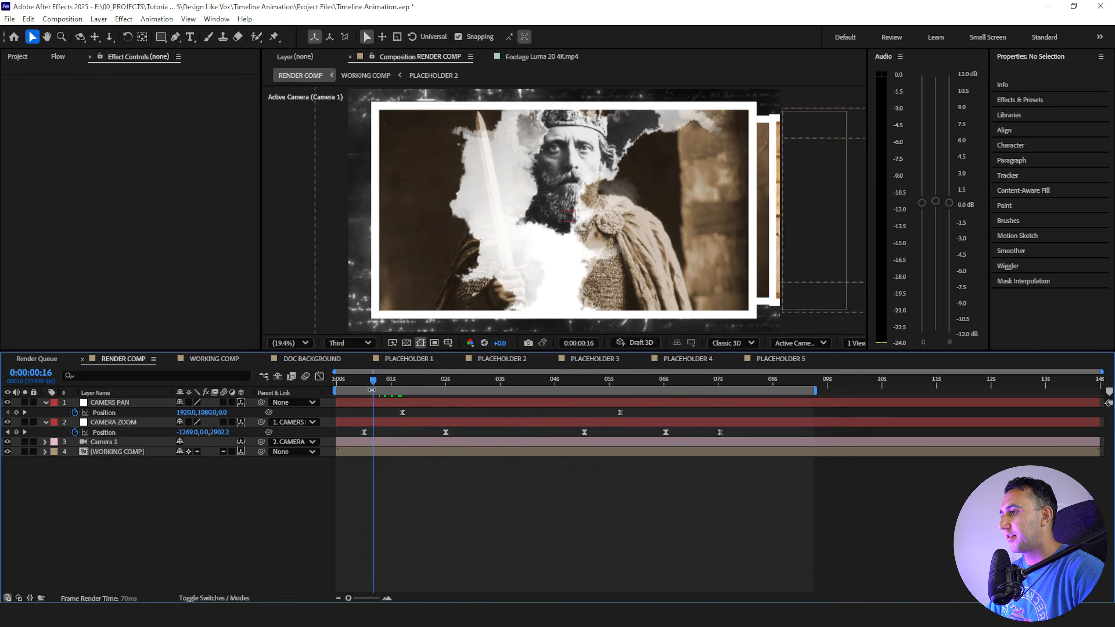
pyautogui.press('space')
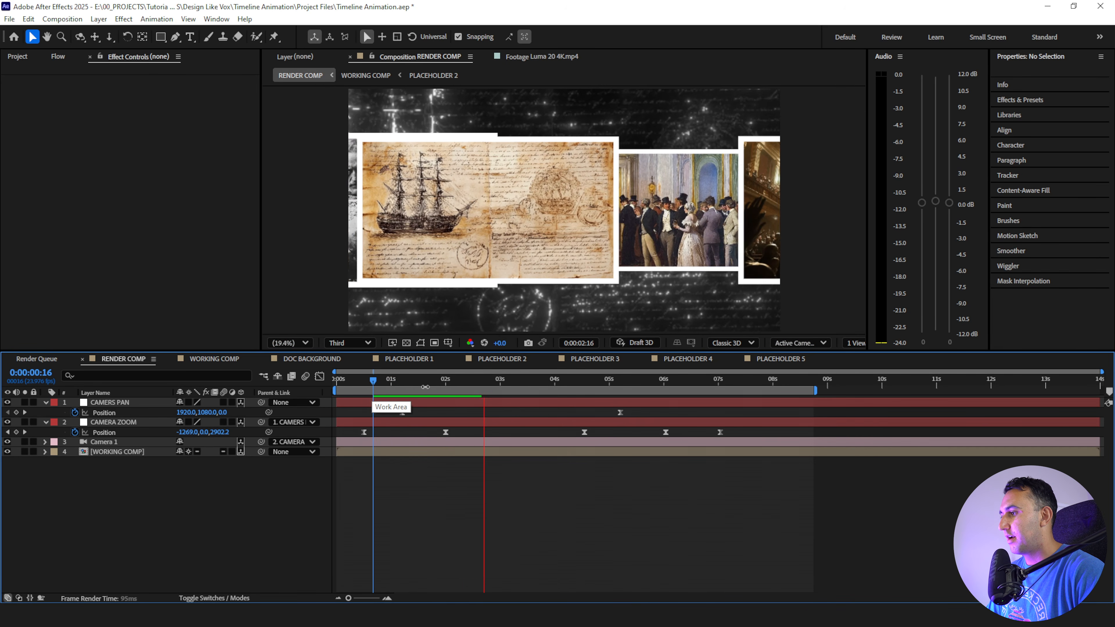
pyautogui.click(417, 379)
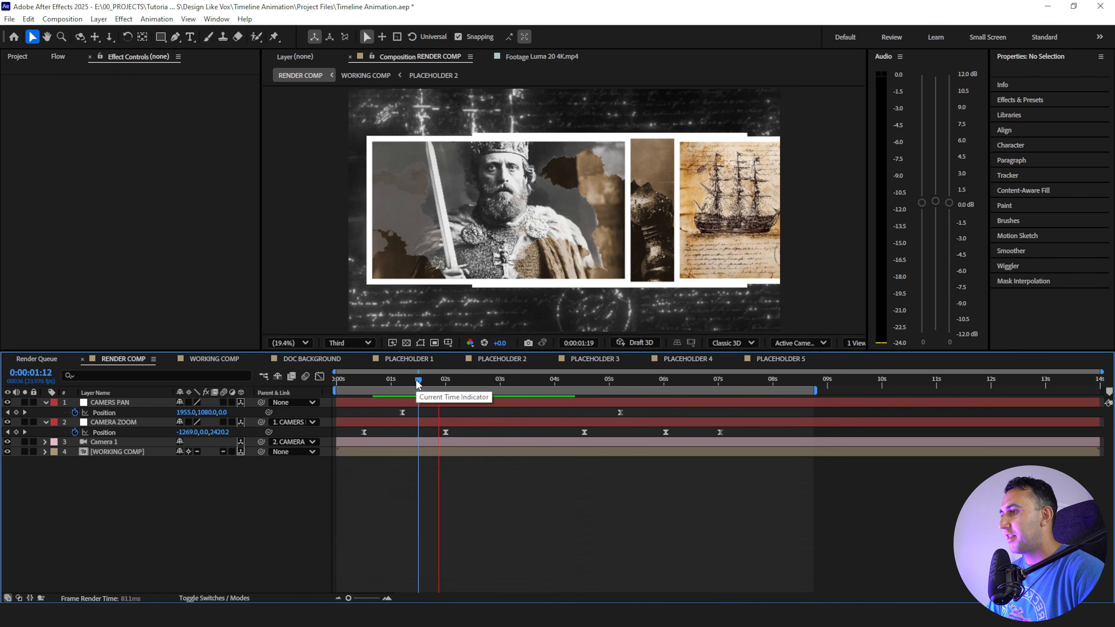
pyautogui.press('space')
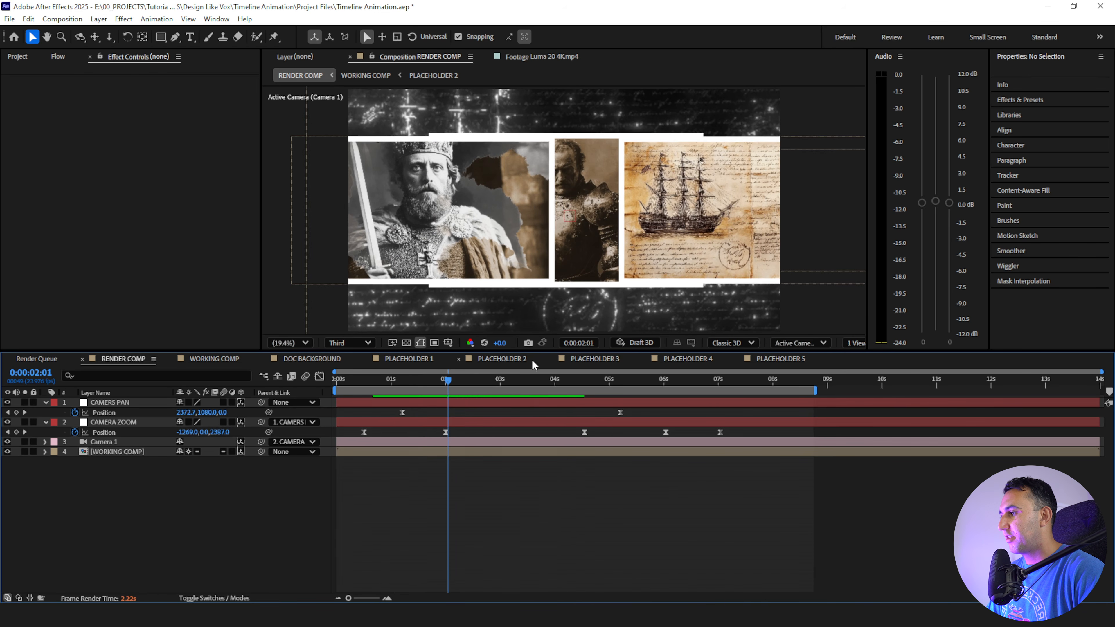
pyautogui.press('space')
pyautogui.press('space')
# Using 0:00:02:00 as reference, move both luma and Knight BW pairs in PLACEHOLDER 2 nine frames earlier, starting at about 0:00:01:13 and 0:00:01:09
pyautogui.moveTo(479, 381); pyautogui.dragTo(446, 382)
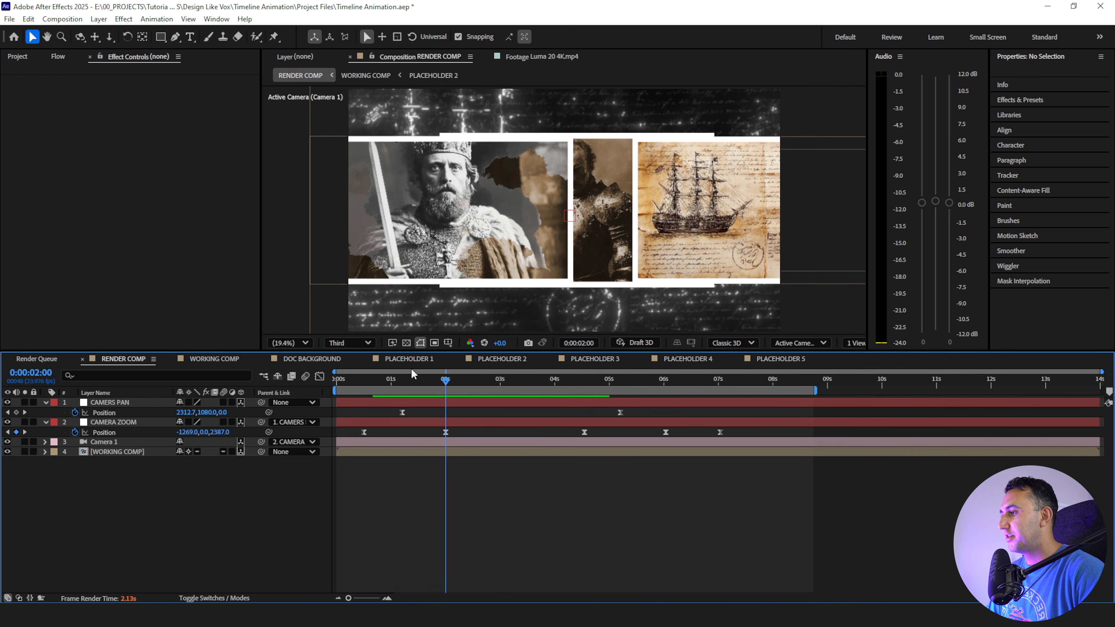
pyautogui.click(502, 358)
pyautogui.click(775, 454)
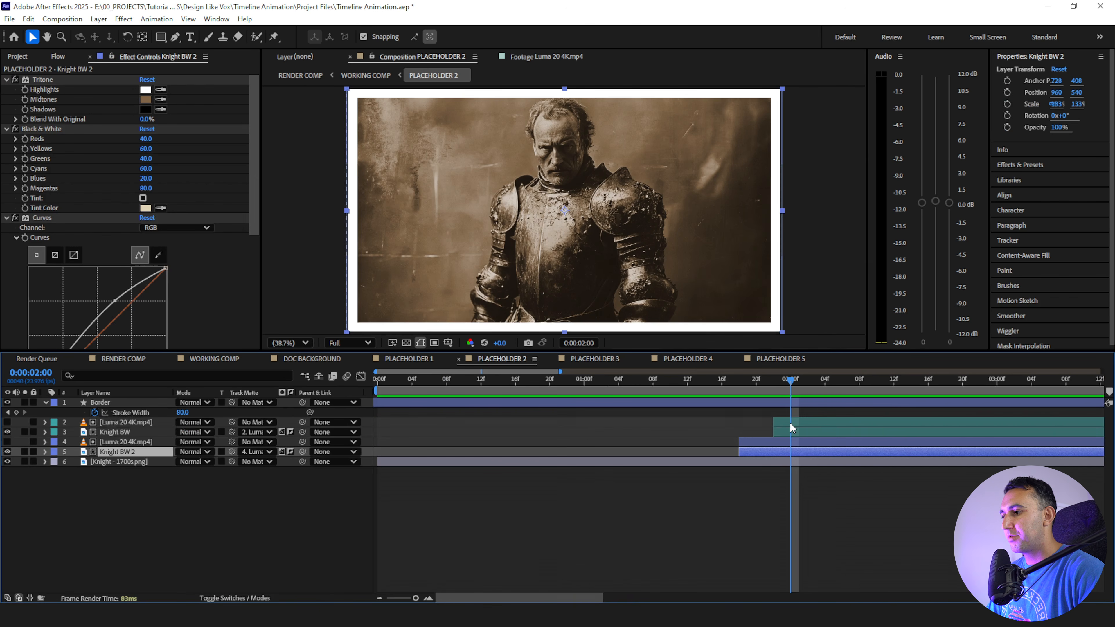
pyautogui.keyDown('shift'); pyautogui.click(789, 422); pyautogui.keyUp('shift')
pyautogui.moveTo(773, 431); pyautogui.dragTo(712, 453)
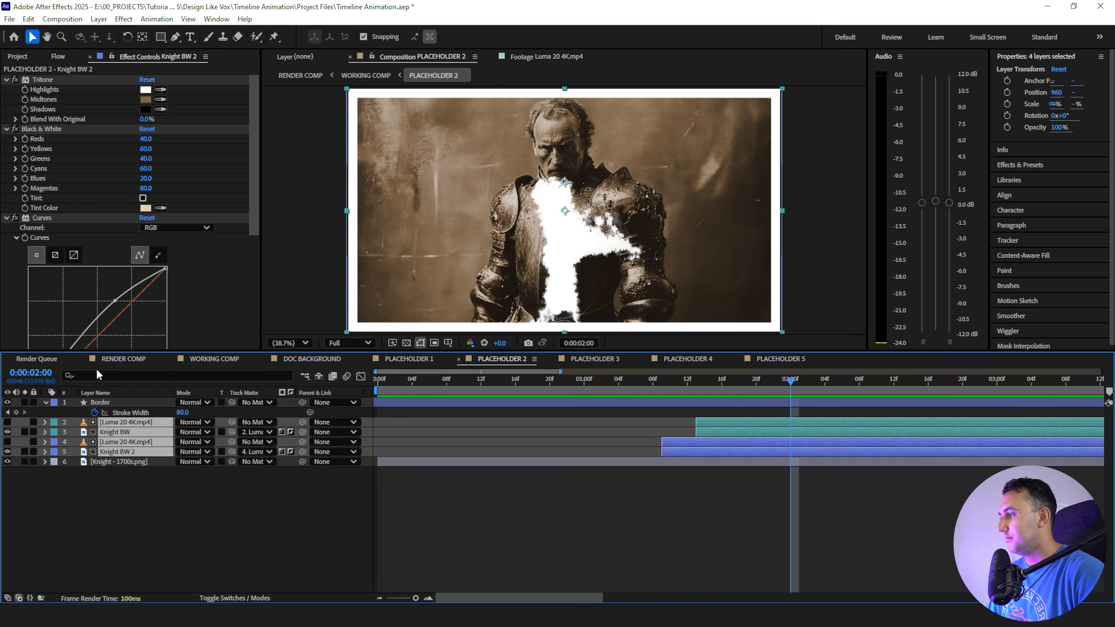
# Preview RENDER COMP with the earlier knight transition, playing from 0:00:00:15 and again from 0:00:00:07
pyautogui.click(120, 362)
pyautogui.moveTo(440, 386); pyautogui.dragTo(370, 395)
pyautogui.press('space')
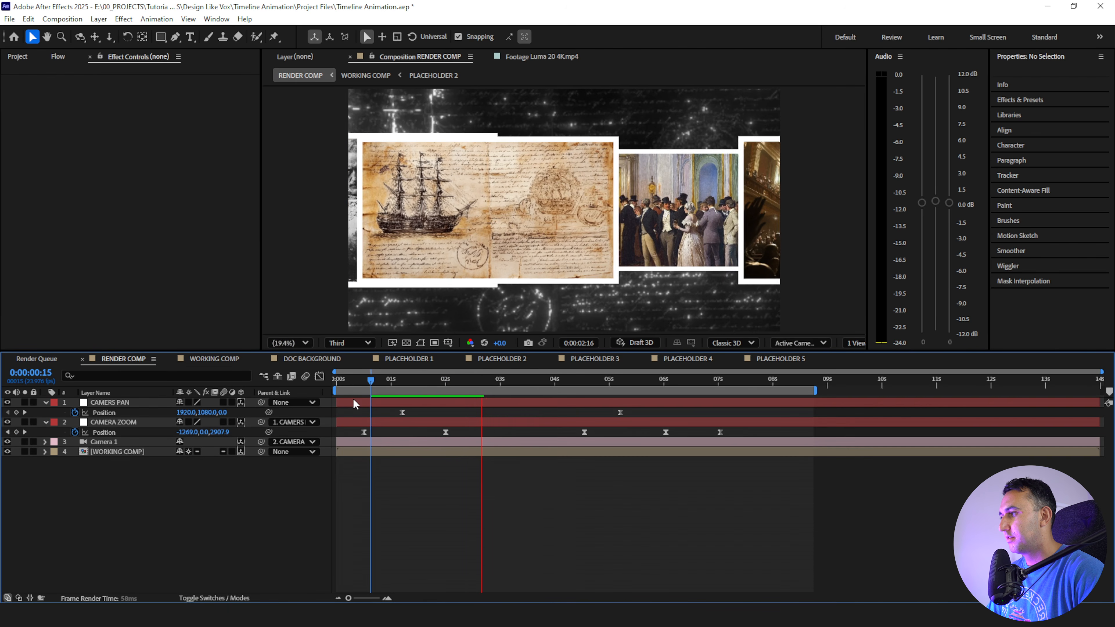
pyautogui.moveTo(404, 379); pyautogui.dragTo(365, 385)
pyautogui.press('space')
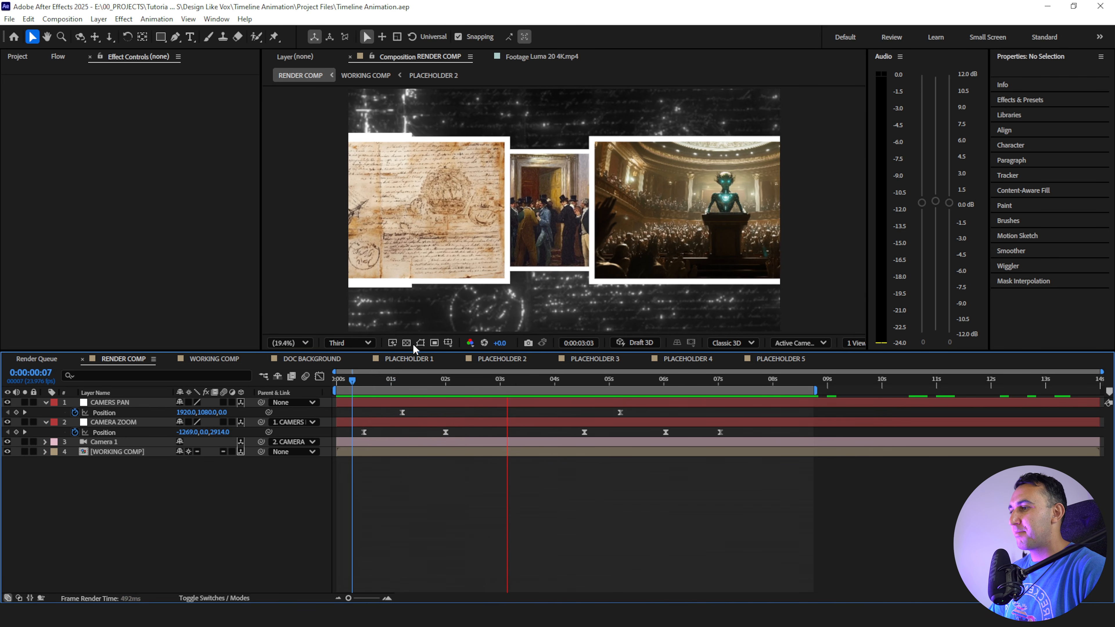
pyautogui.press('space')
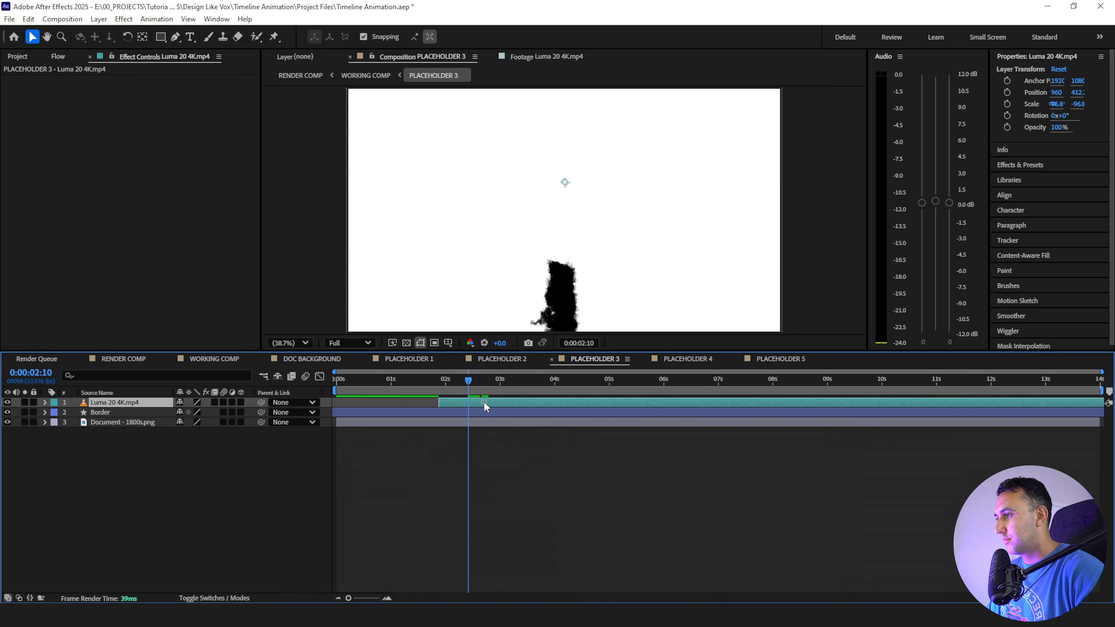
# Flip the Luma 20 4K.mp4 layer vertically in PLACEHOLDER 3
pyautogui.rightClick(113, 402)
pyautogui.moveTo(189, 107)
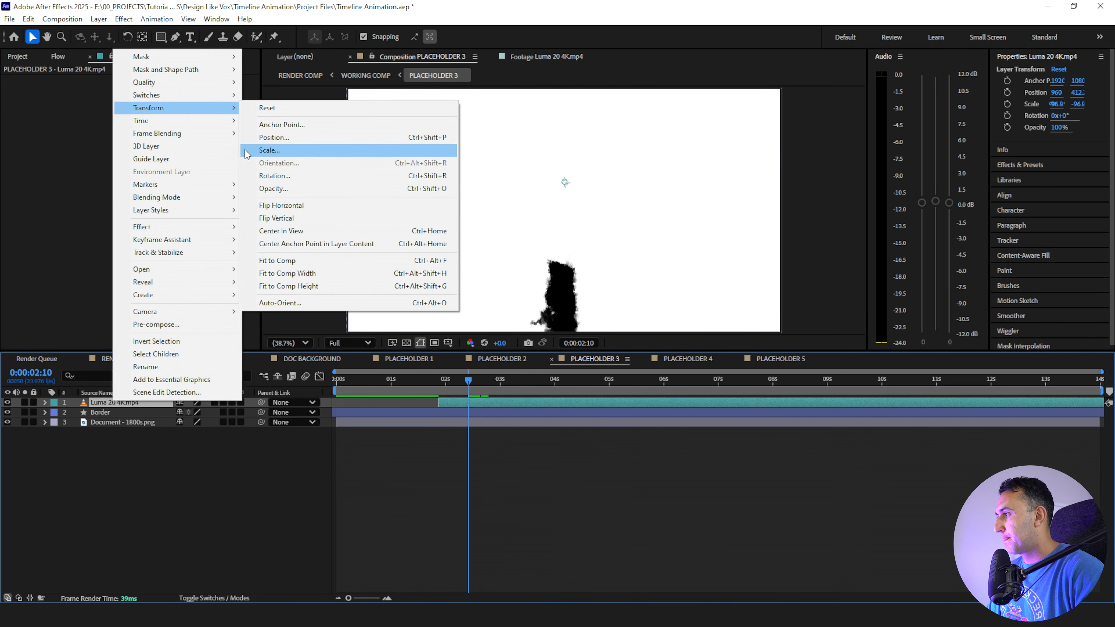
pyautogui.click(320, 218)
# Scale the PLACEHOLDER 3 luma layer to 50% and center it vertically in the composition
pyautogui.press('s')
pyautogui.click(190, 413)
pyautogui.write('50')
pyautogui.press('Return')
pyautogui.click(1004, 195)
pyautogui.click(1080, 153)
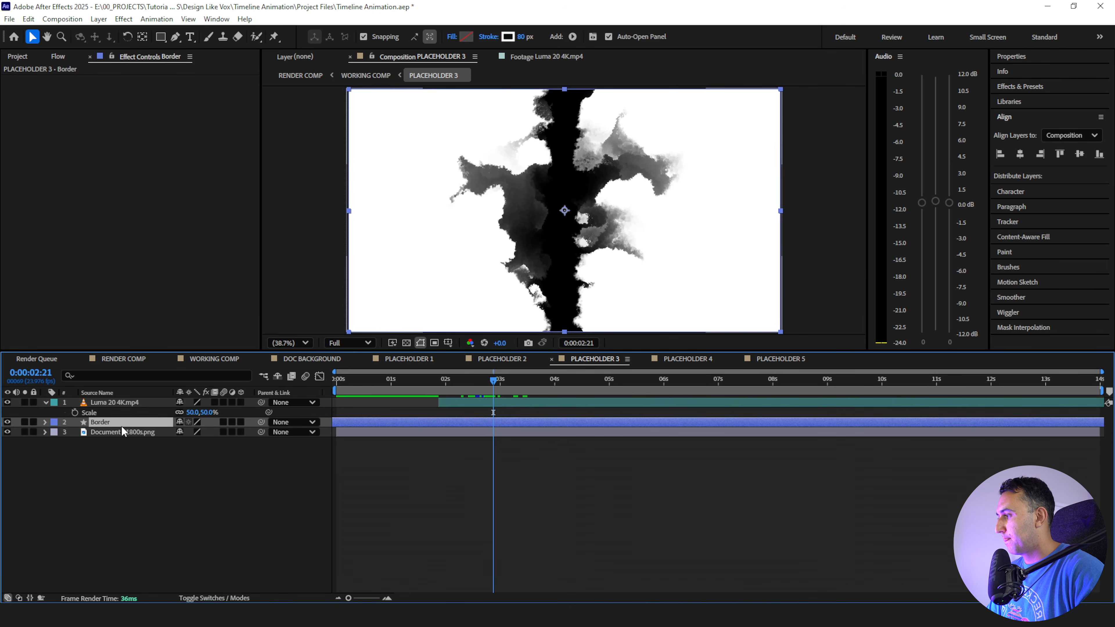
# Hide the luma layer beneath Border and create a black-and-white document copy named Document - BW, brightened with a raised RGB curve
pyautogui.click(113, 432)
pyautogui.click(7, 412)
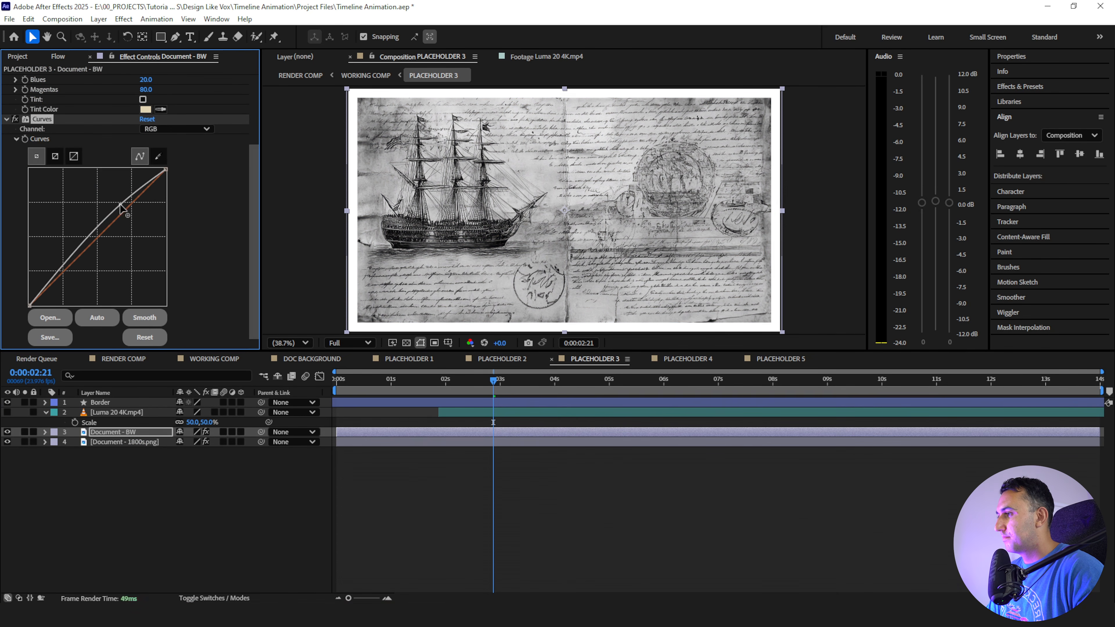
pyautogui.moveTo(121, 204); pyautogui.dragTo(111, 202)
# Use Luma 20 4K.mp4 as the inverted luma matte of Document - BW and trim that layer to the matte's start
pyautogui.click(214, 598)
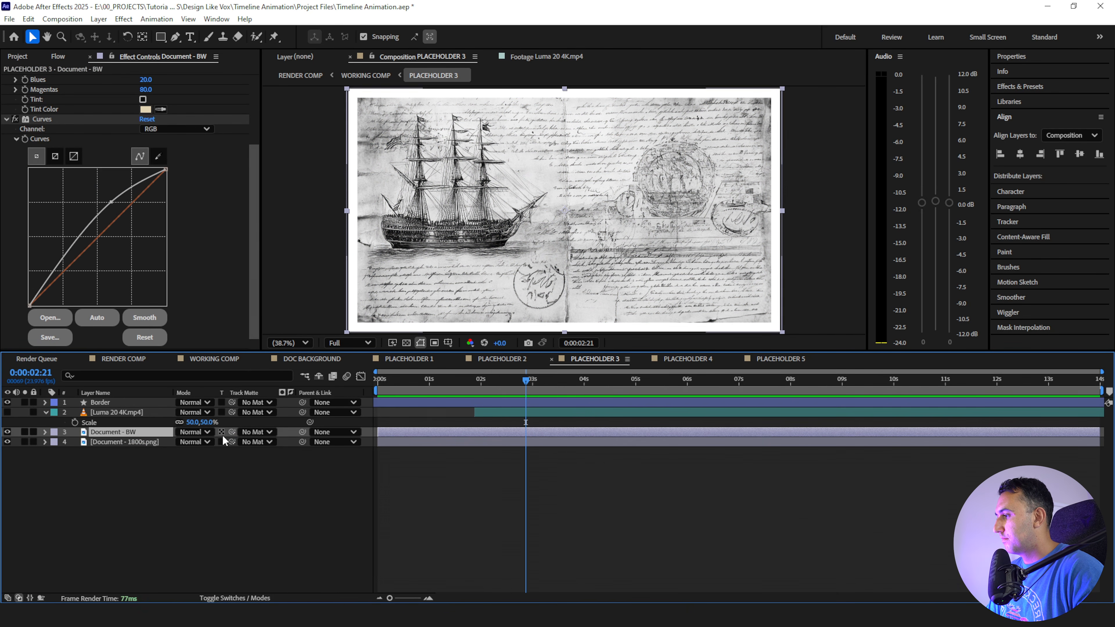
pyautogui.moveTo(231, 432); pyautogui.dragTo(125, 412)
pyautogui.click(282, 432)
pyautogui.click(478, 381)
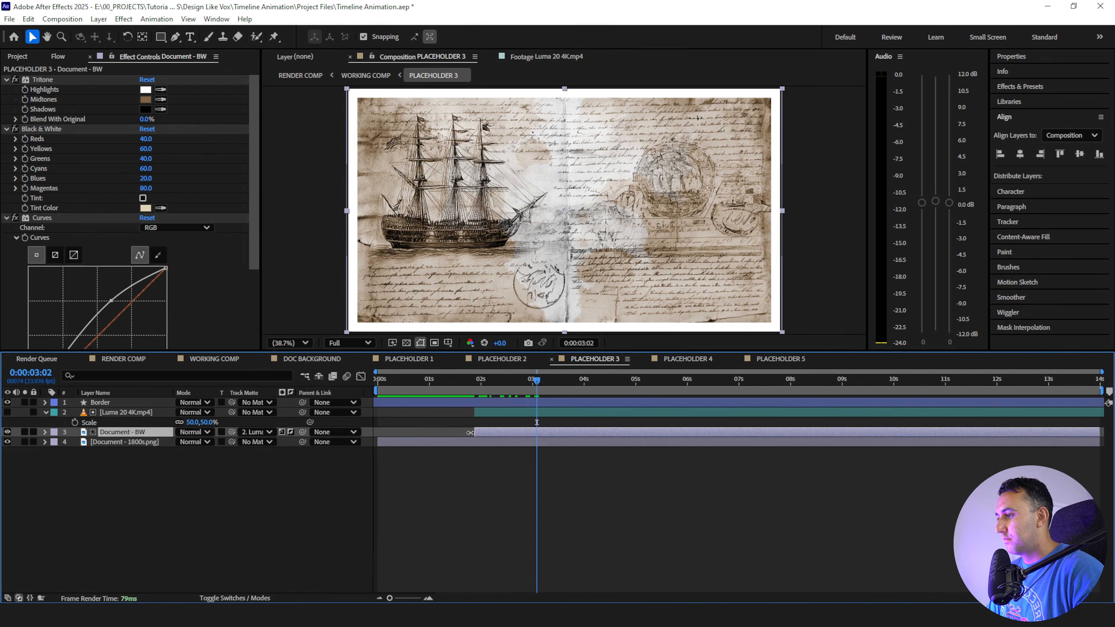
# Label the luma and Document - BW layers teal, and place a duplicate of the pair beneath the originals
pyautogui.click(53, 422)
pyautogui.click(87, 234)
pyautogui.moveTo(125, 422); pyautogui.dragTo(106, 454)
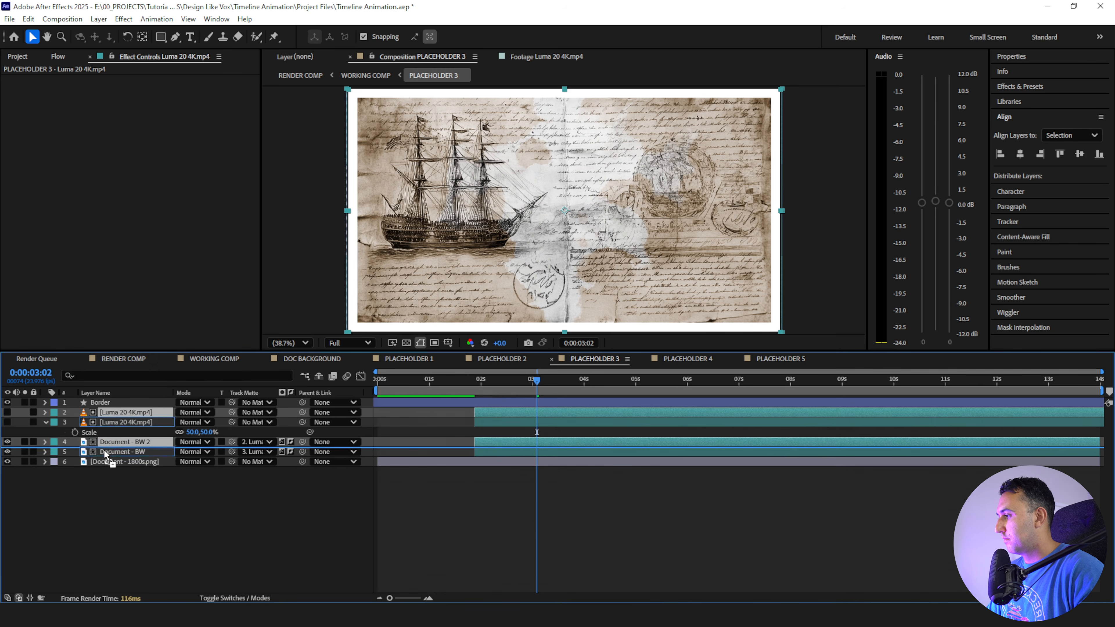
pyautogui.moveTo(105, 451); pyautogui.dragTo(104, 457)
# Label the duplicated luma and Document - BW 2 pair pink and start it four frames earlier, at 0:00:01:17
pyautogui.click(53, 451)
pyautogui.click(87, 409)
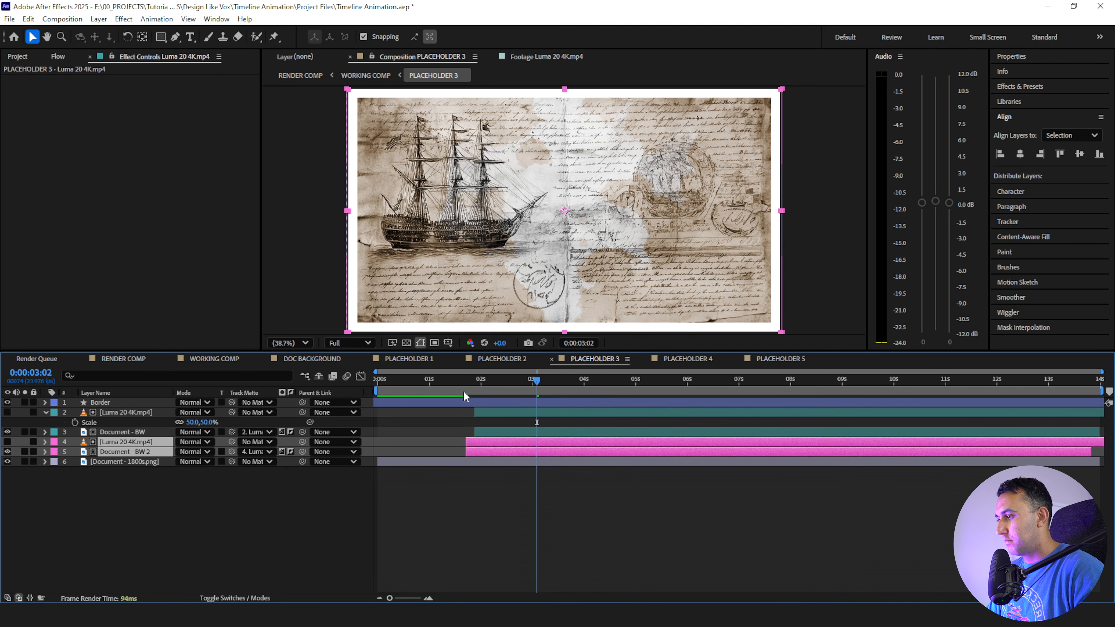
pyautogui.click(475, 382)
pyautogui.press('pageup')
pyautogui.press('pageup')
pyautogui.press('pageup')
pyautogui.press('pageup')
# Apply a white Fill effect to the Document - BW 2 layer
pyautogui.click(123, 452)
pyautogui.hotkey('ctrl', 'space')
pyautogui.write('fill')
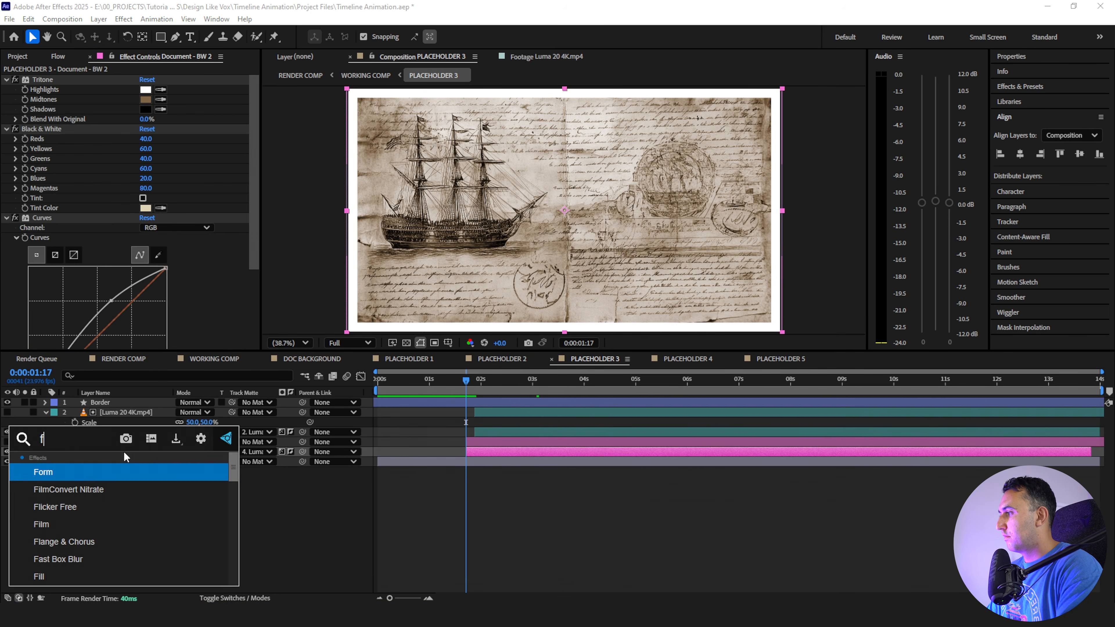
pyautogui.press('Return')
pyautogui.click(146, 304)
pyautogui.click(1051, 469)
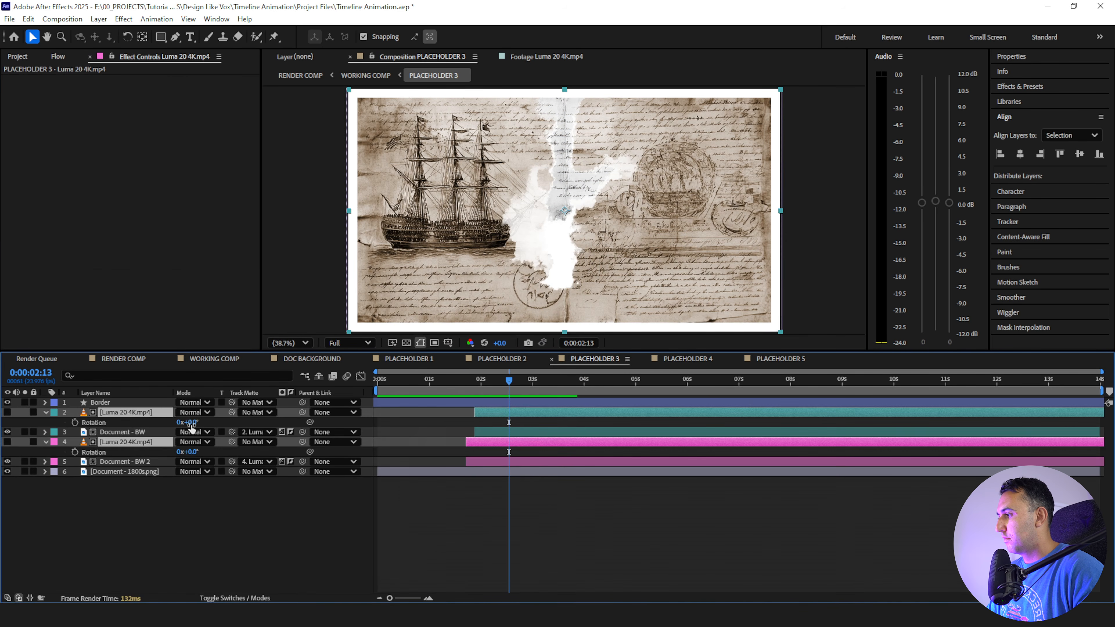
# Rotate both Luma 20 4K.mp4 matte layers together in PLACEHOLDER 3
pyautogui.click(190, 423)
pyautogui.press('Return')
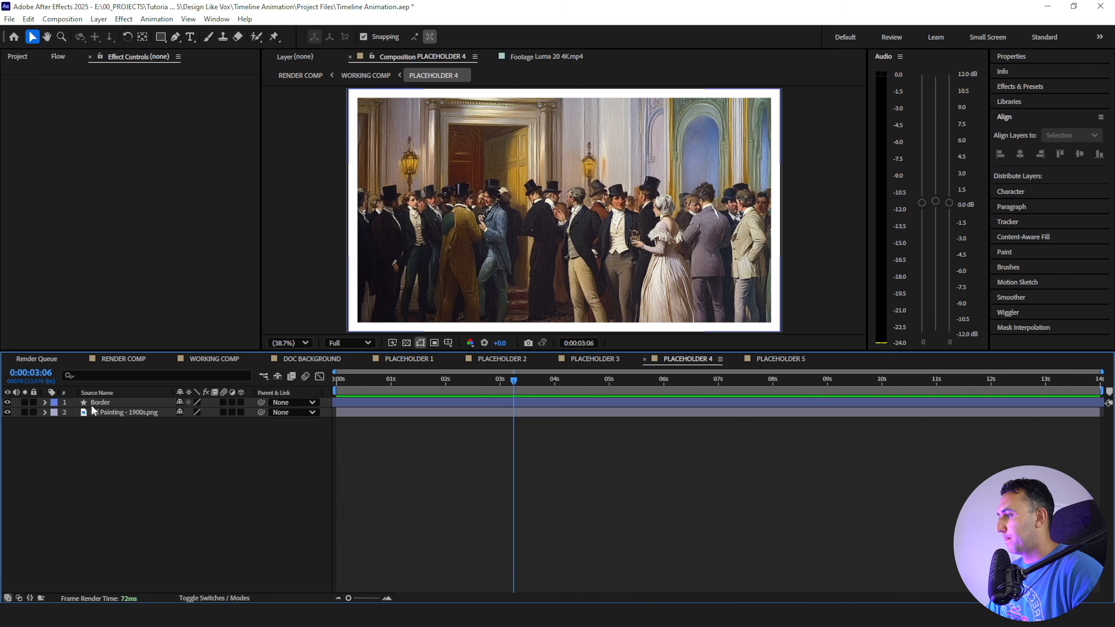
# Apply the Tritone effect to Oil Painting - 1900s.png in PLACEHOLDER 4
pyautogui.click(99, 412)
pyautogui.hotkey('ctrl', 'space')
pyautogui.write('tri')
pyautogui.press('Return')
# With a hidden luma layer beneath Border, create an Oil Painting - BW copy using Black & White and a brightening Curves effect
pyautogui.hotkey('ctrl', 'space')
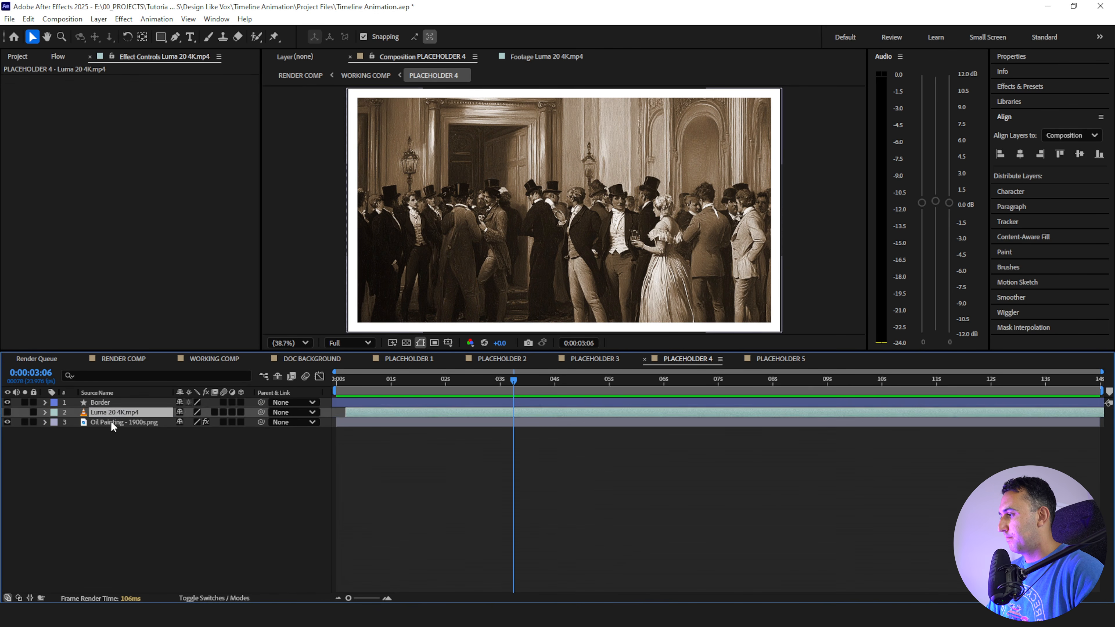
pyautogui.hotkey('ctrl', 'space')
pyautogui.write('c')
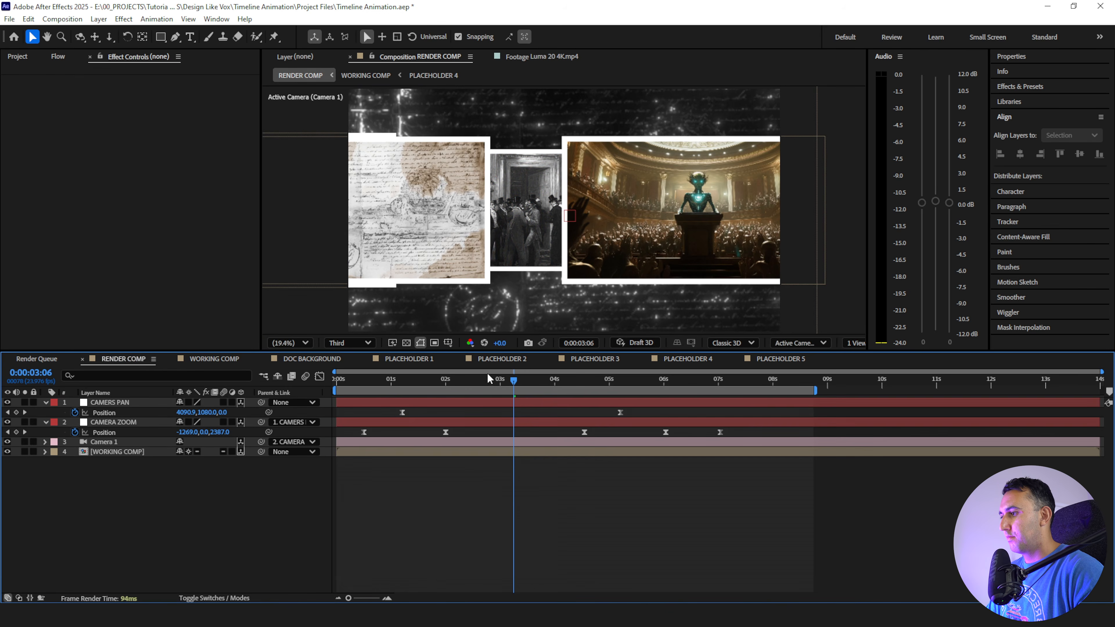
# At 0:00:02:20, rotate the PLACEHOLDER 4 luma layer a quarter turn counterclockwise and set its scale to 90.8%
pyautogui.moveTo(512, 380); pyautogui.dragTo(491, 384)
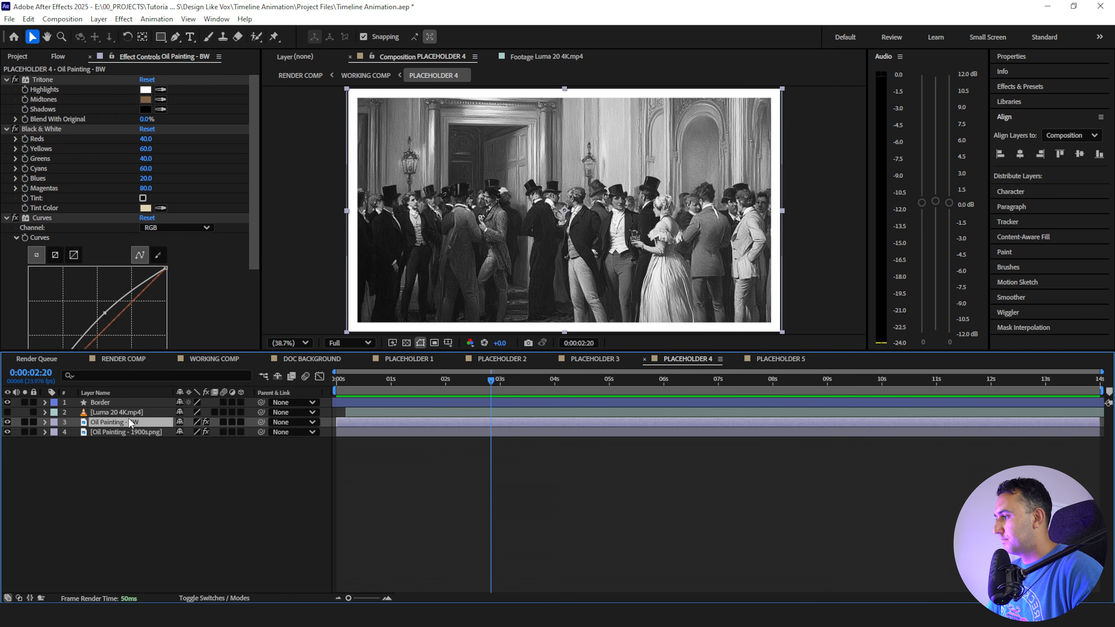
pyautogui.click(193, 413)
pyautogui.press('s')
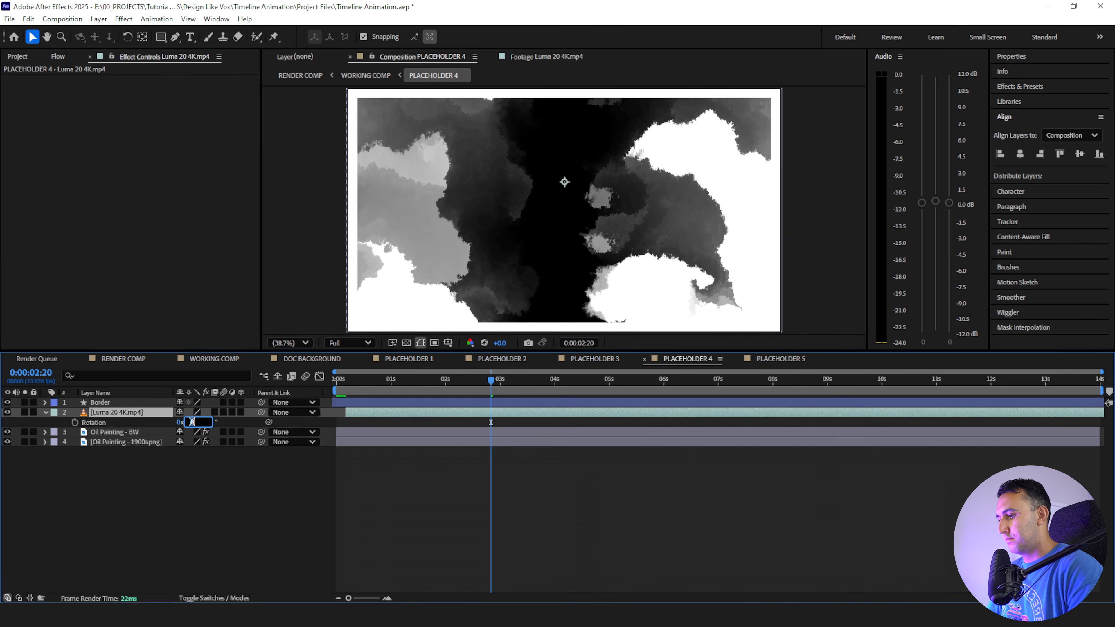
# Use the Luma 20 4K.mp4 layer as the inverted luma matte of Oil Painting - BW
pyautogui.click(128, 432)
pyautogui.press('F4')
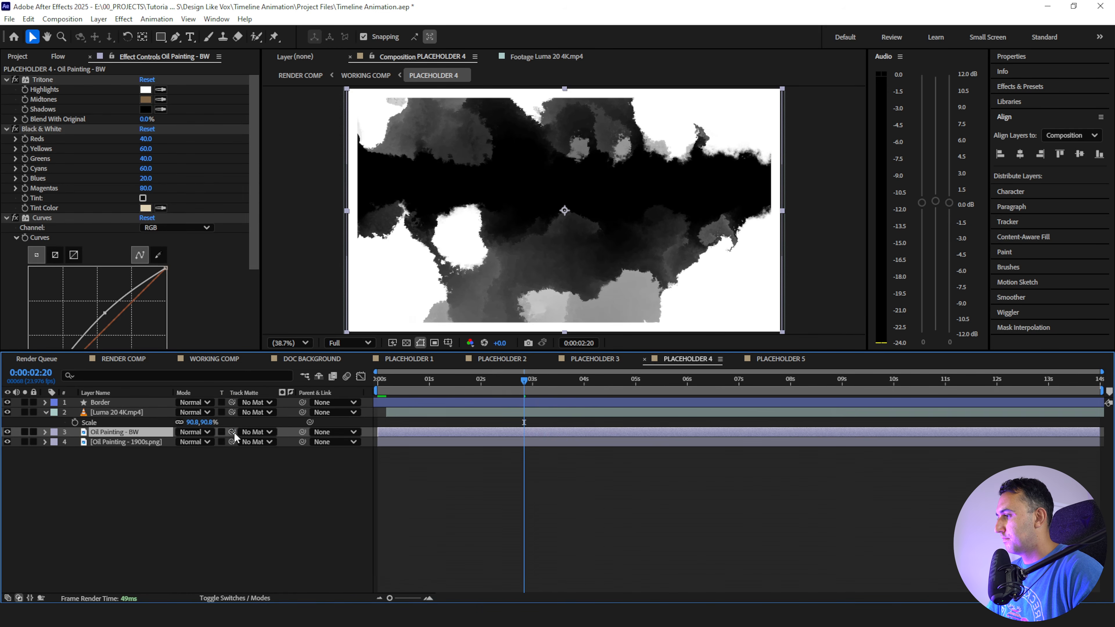
pyautogui.moveTo(232, 432); pyautogui.dragTo(127, 413)
pyautogui.click(282, 432)
pyautogui.click(291, 432)
# Start the luma and Oil Painting - BW layers at 0:00:02:20 and place a duplicate pair beneath them starting about four frames earlier
pyautogui.click(136, 361)
pyautogui.click(685, 361)
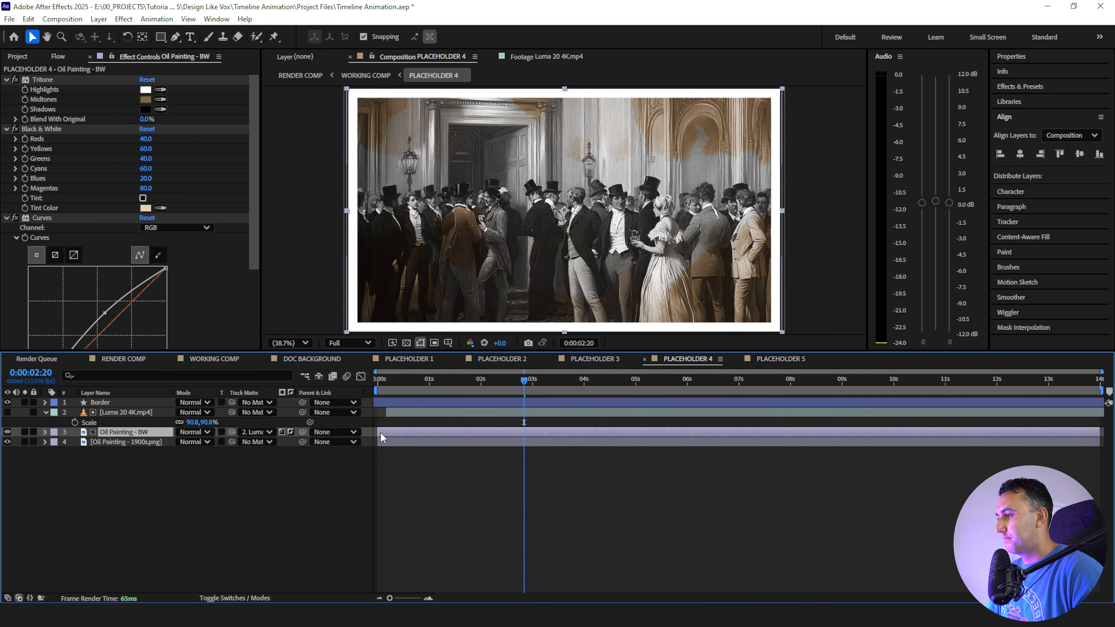
pyautogui.keyDown('shift'); pyautogui.click(507, 414); pyautogui.keyUp('shift')
pyautogui.hotkey('ctrl', 'shift', 'd')
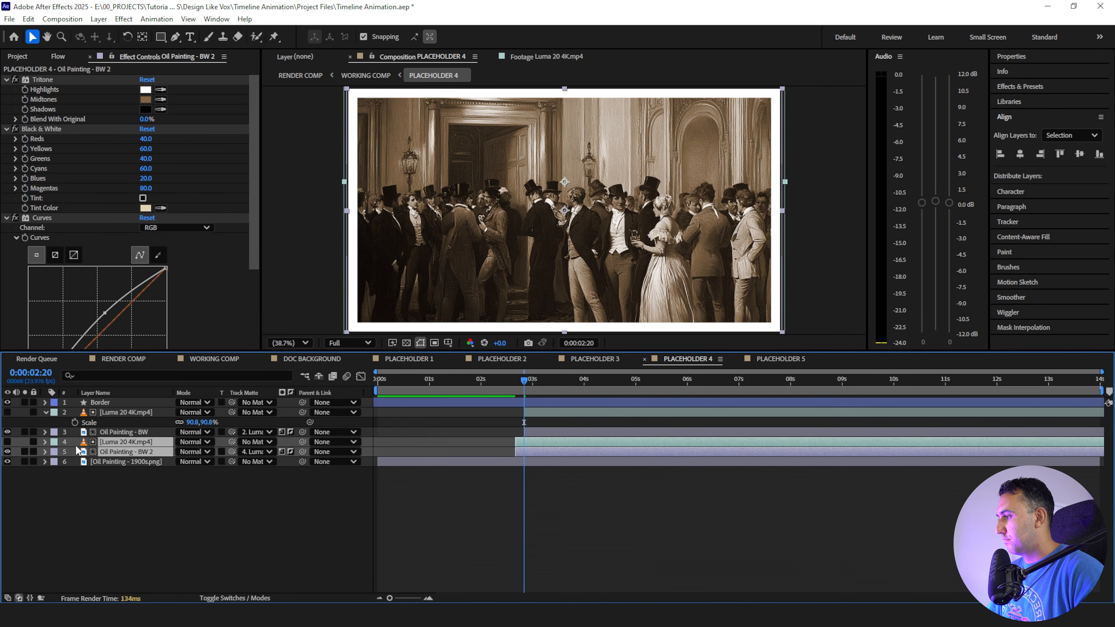
# Label the lower luma and painting pair teal and the upper pair pink in PLACEHOLDER 4
pyautogui.click(54, 442)
pyautogui.click(88, 400)
pyautogui.click(124, 432)
pyautogui.keyDown('shift'); pyautogui.click(126, 413); pyautogui.keyUp('shift')
pyautogui.click(54, 414)
pyautogui.click(88, 372)
# Apply a Fill effect with color FFFFFF to the Oil Painting - BW 2 layer
pyautogui.click(119, 452)
pyautogui.click(145, 304)
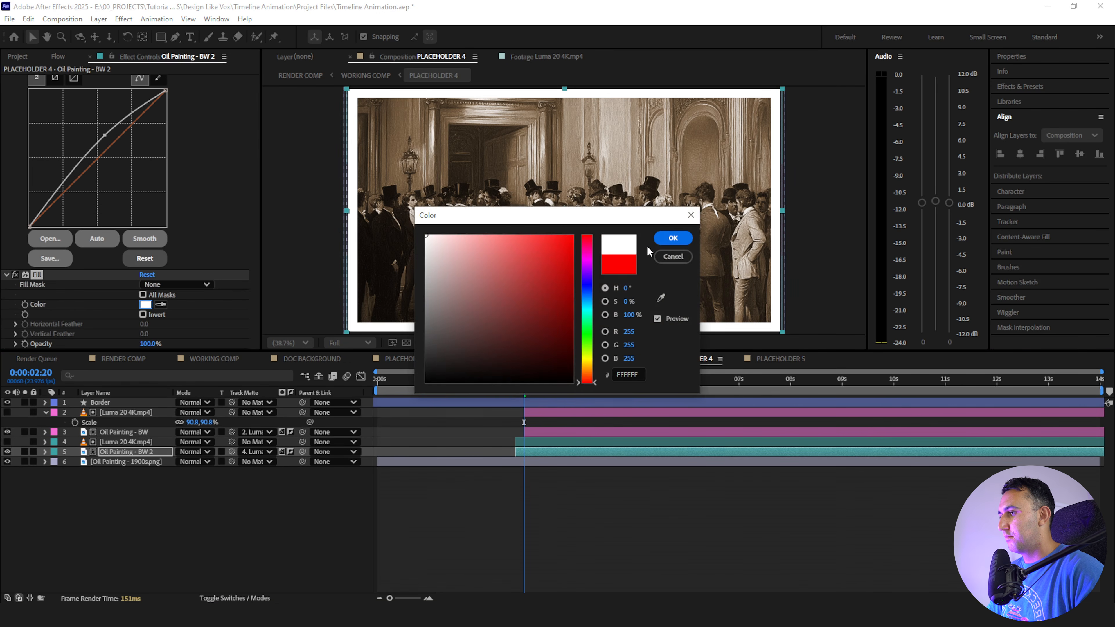
pyautogui.click(673, 237)
# Check the painting's transition in RENDER COMP and move both PLACEHOLDER 4 pairs earlier, starting at about 0:00:02:06 and 0:00:02:02
pyautogui.click(469, 416)
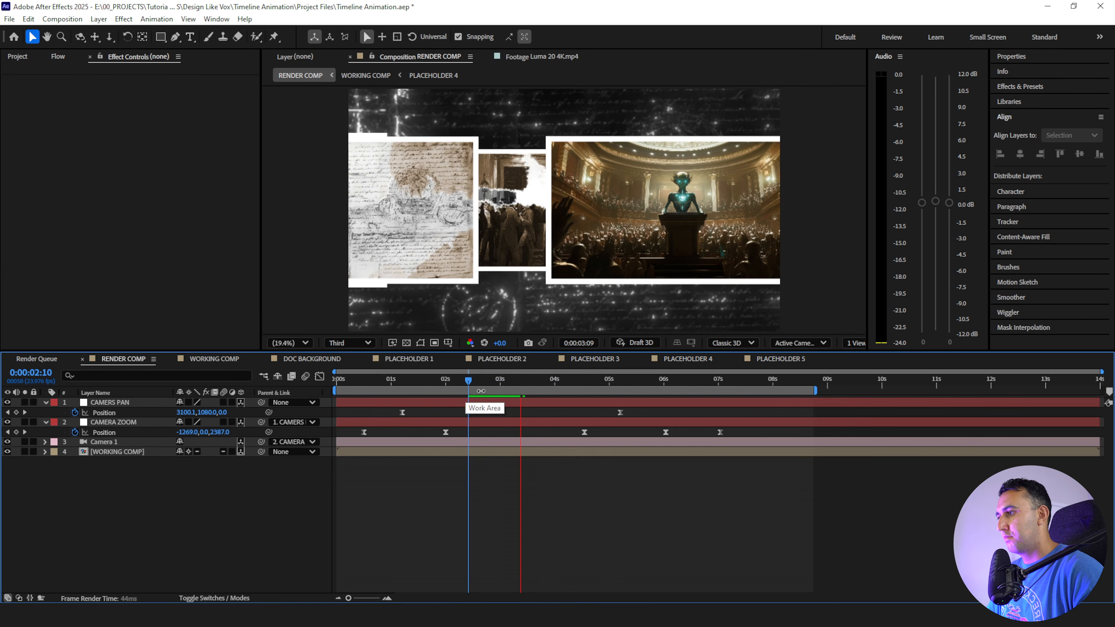
pyautogui.click(678, 363)
# Enlarge both Luma 20 4K.mp4 mattes in PLACEHOLDER 4 together and shift them slightly up and to the left over the painting
pyautogui.click(126, 442)
pyautogui.keyDown('ctrl'); pyautogui.click(129, 413); pyautogui.keyUp('ctrl')
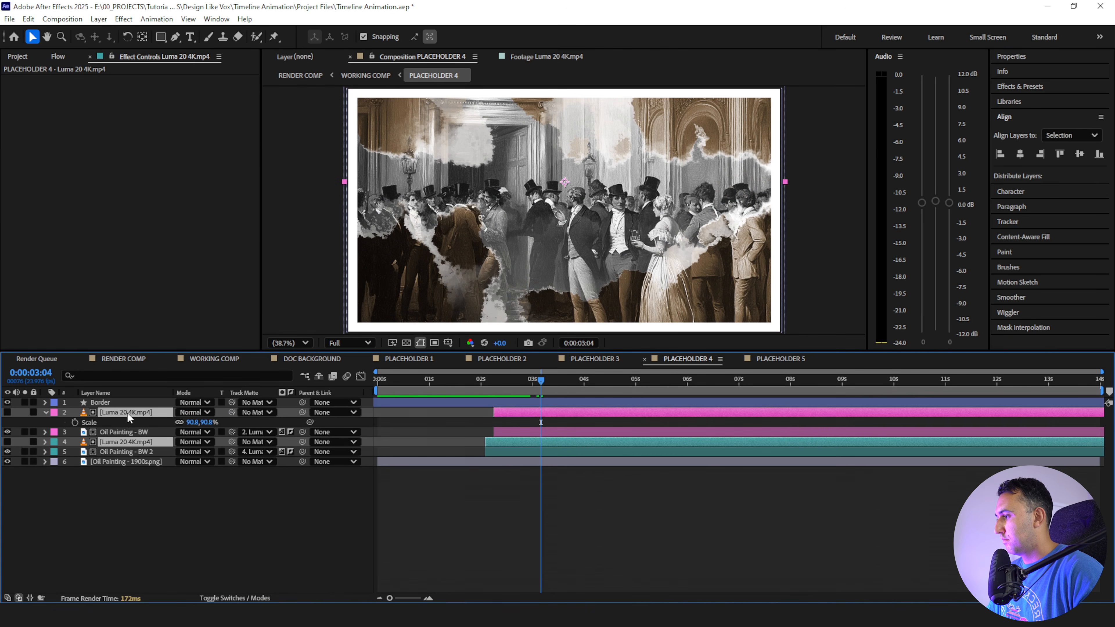
pyautogui.press('s')
pyautogui.moveTo(192, 423); pyautogui.dragTo(202, 422)
pyautogui.moveTo(529, 273); pyautogui.dragTo(503, 252)
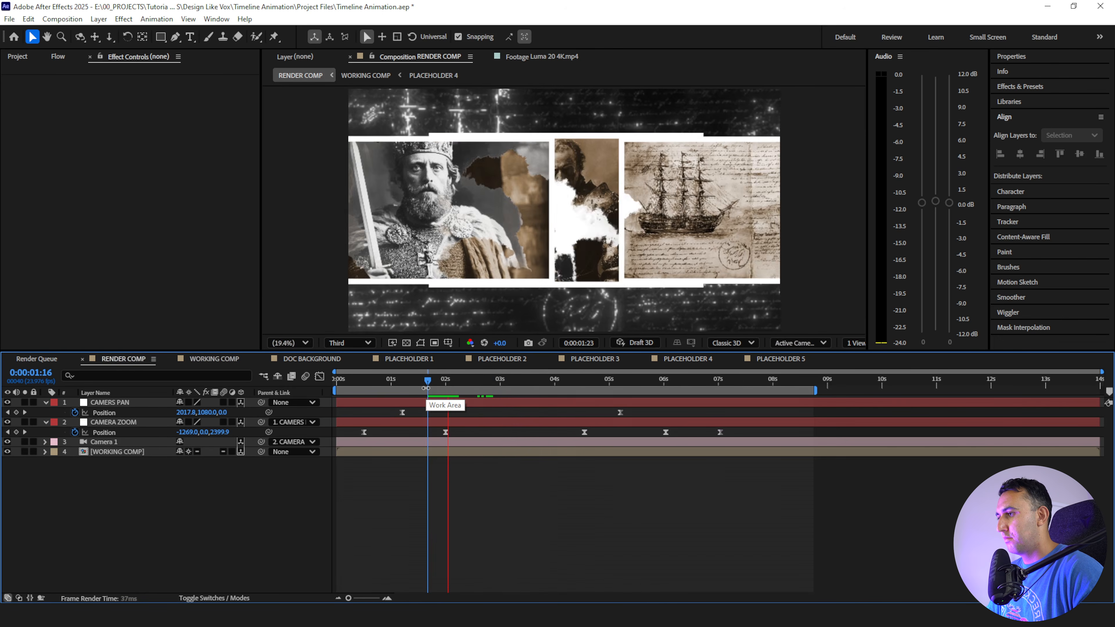
# Preview the ink-bleed transitions in RENDER COMP from 0:00:01:16 and again from 0:00:01:22
pyautogui.press('space')
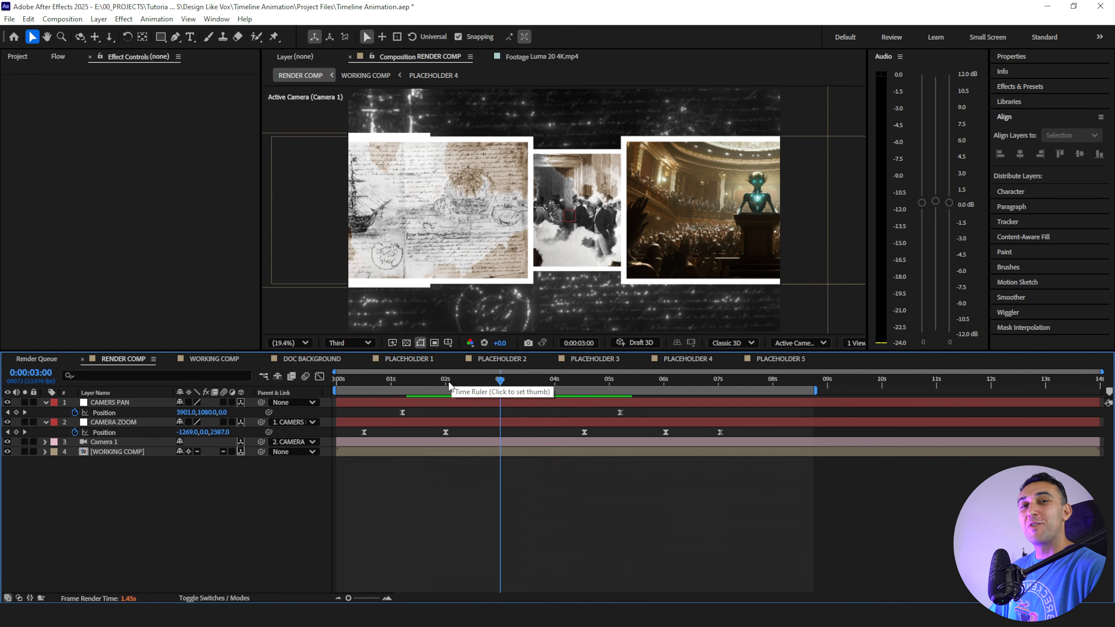
pyautogui.click(442, 383)
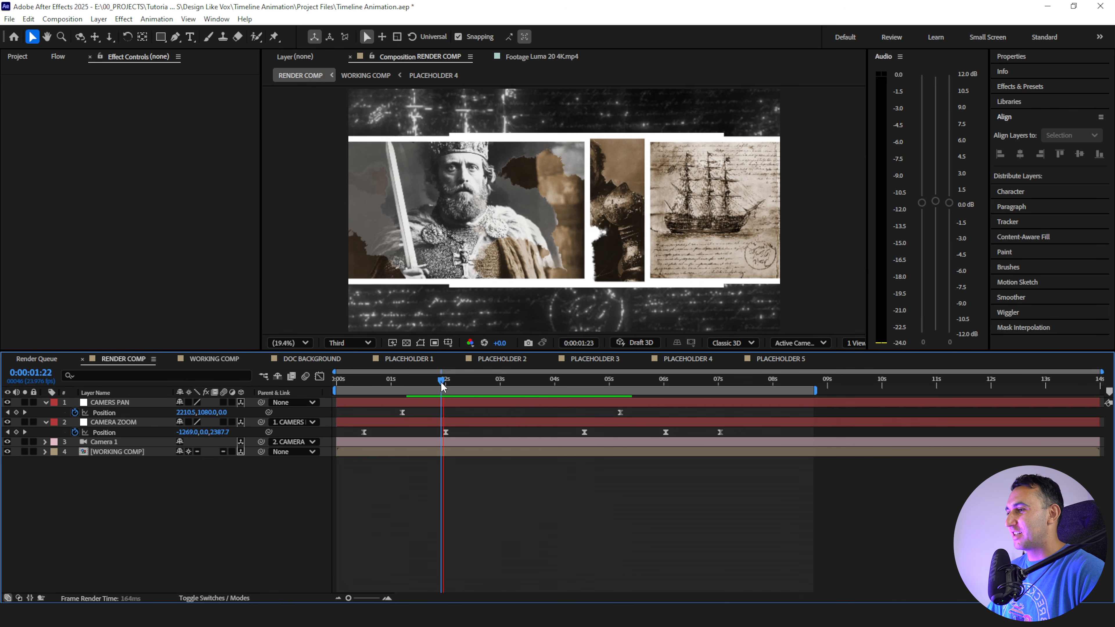
# Preview the ink-bleed transitions across the images in RENDER COMP, replaying them from around 0:00:02:09
pyautogui.press('space')
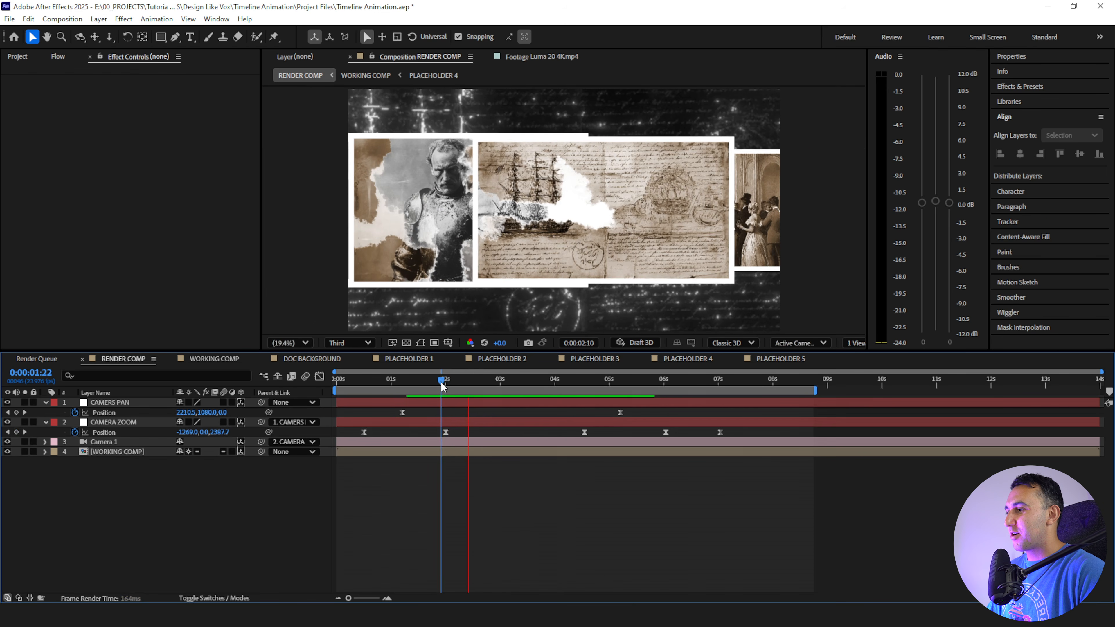
pyautogui.press('space')
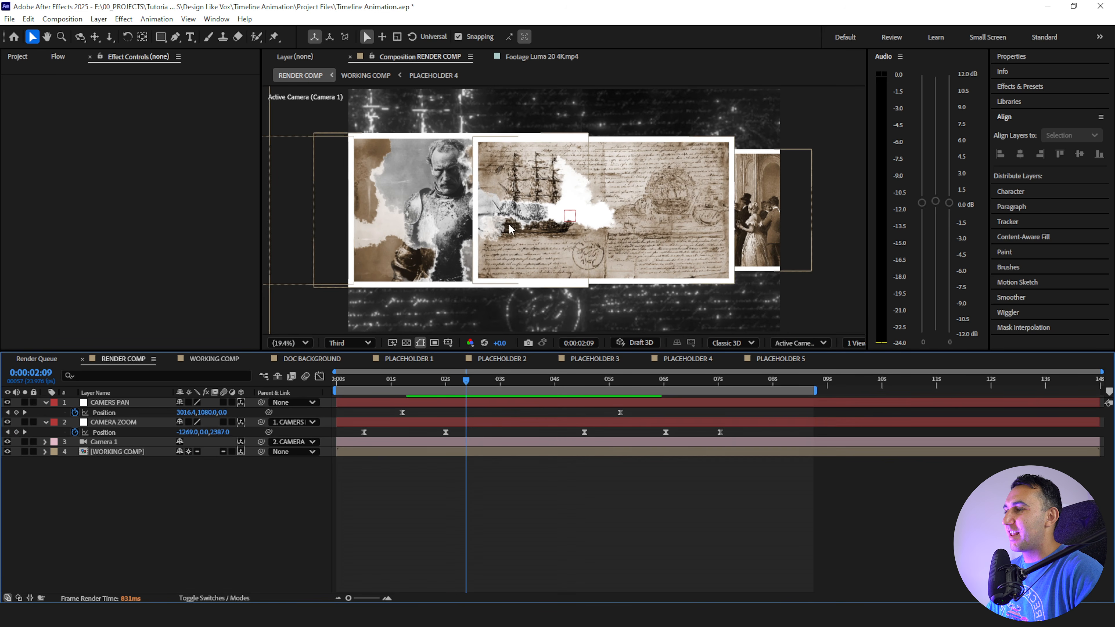
pyautogui.press('space')
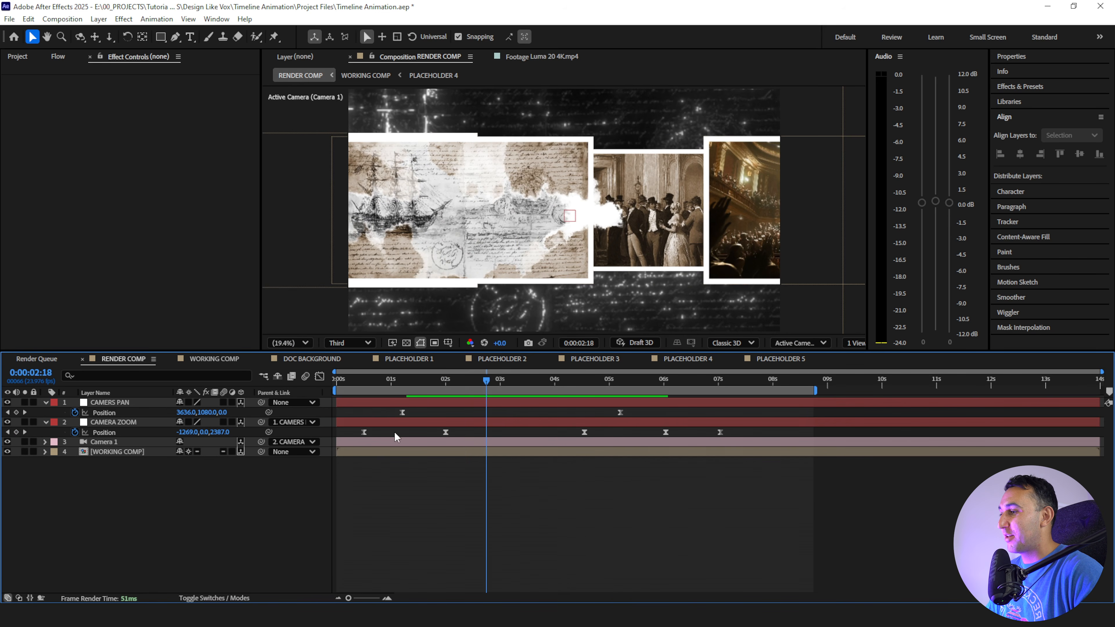
pyautogui.moveTo(436, 381)
pyautogui.mouseDown()
pyautogui.moveTo(495, 386)
pyautogui.moveTo(431, 378)
pyautogui.mouseUp()
pyautogui.press('space')
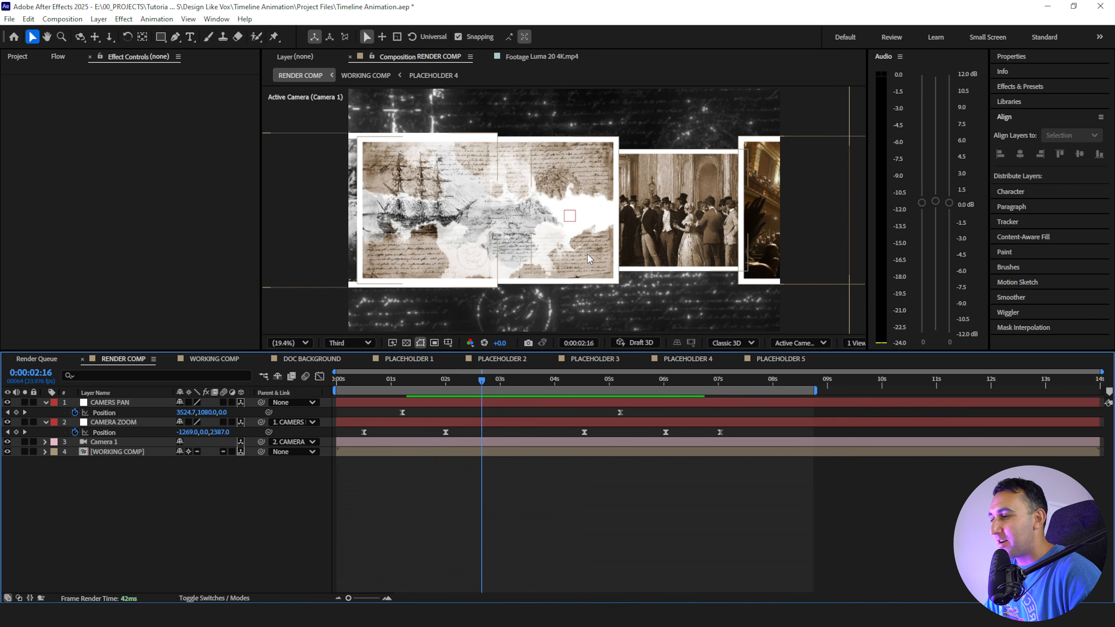
pyautogui.click(470, 378)
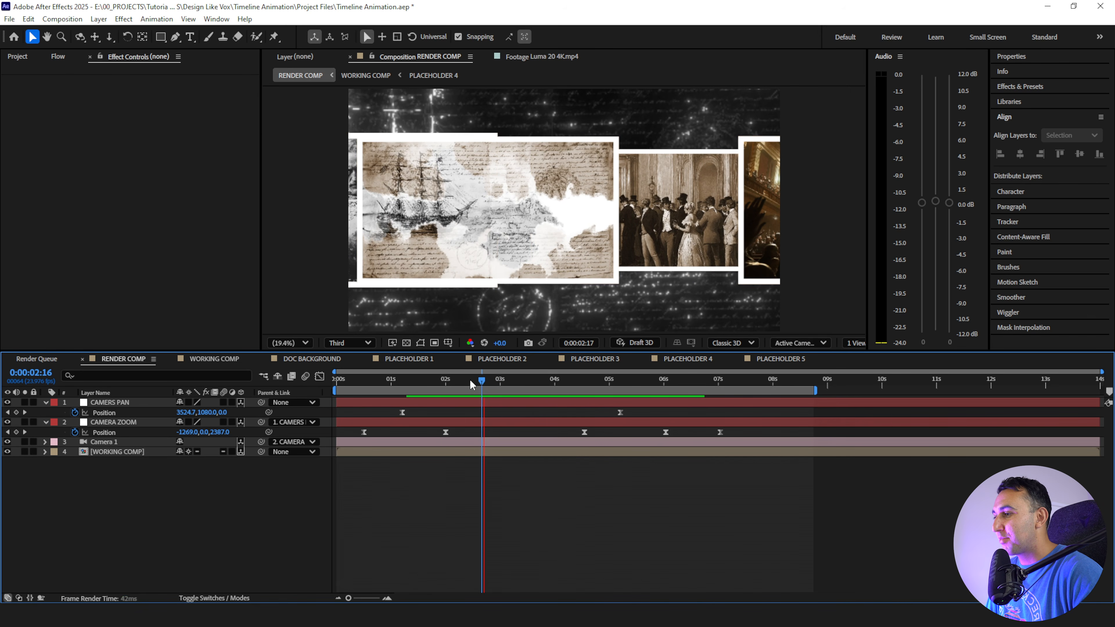
pyautogui.press('space')
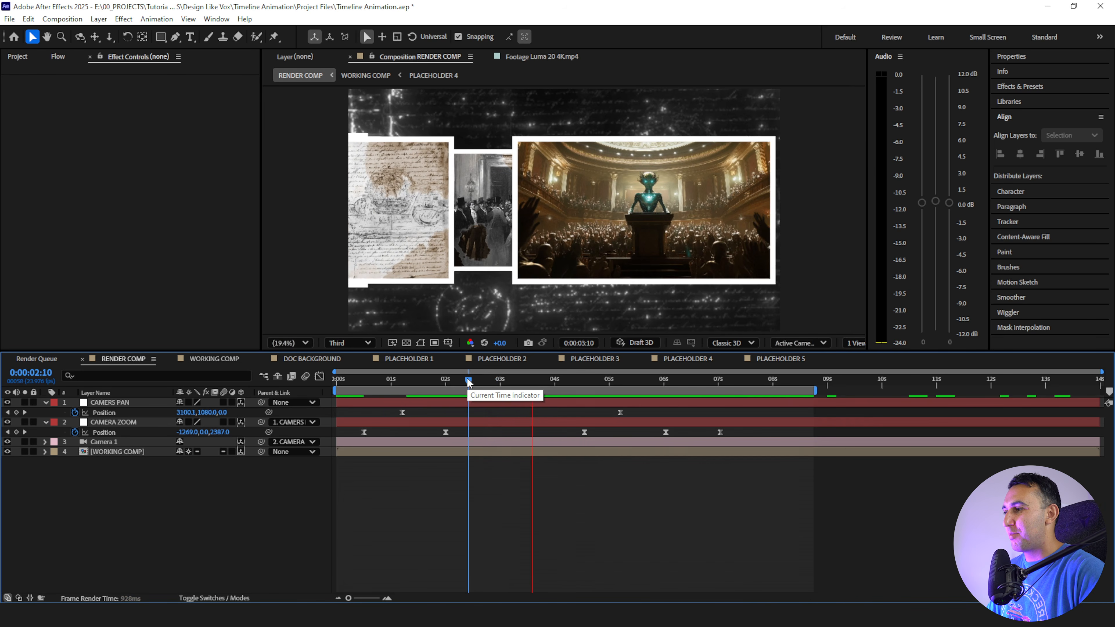
pyautogui.click(466, 379)
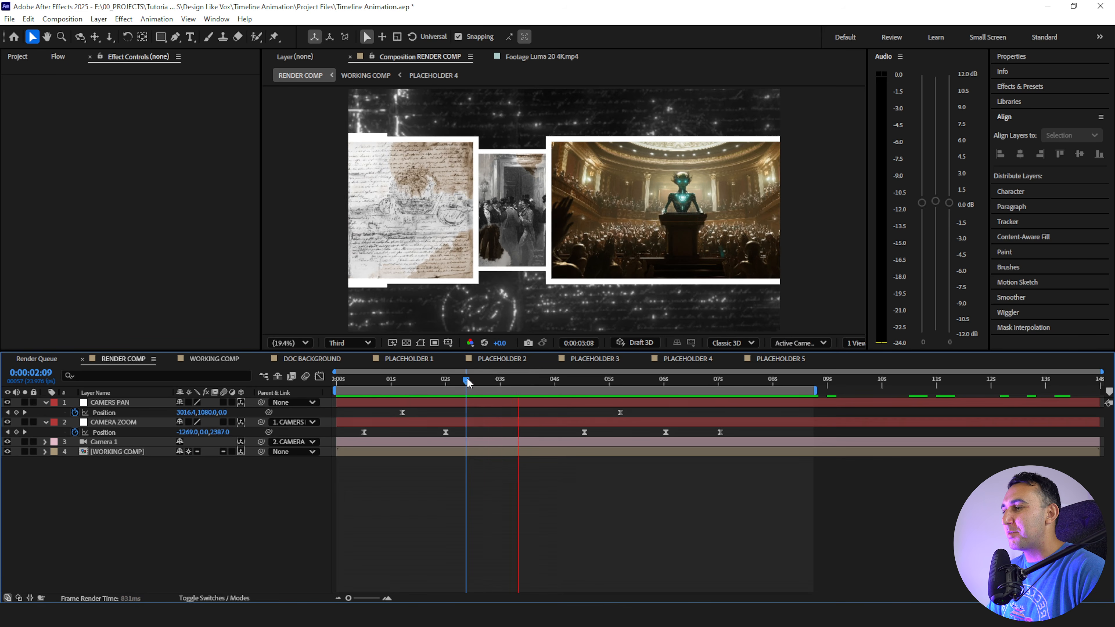
pyautogui.press('space')
pyautogui.click(467, 379)
pyautogui.press('space')
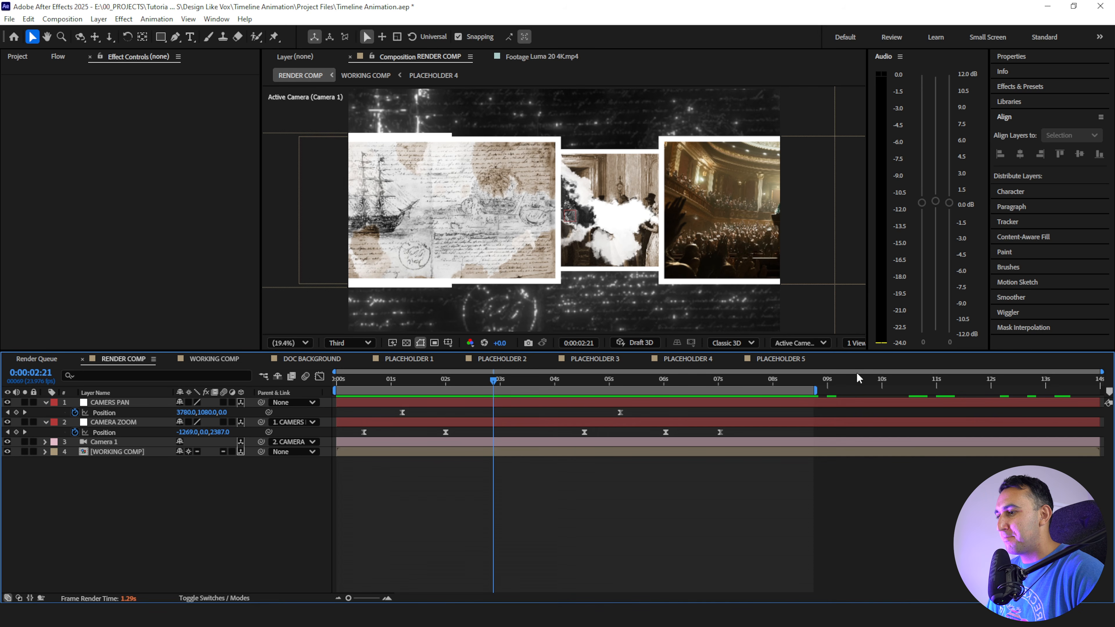
pyautogui.click(365, 378)
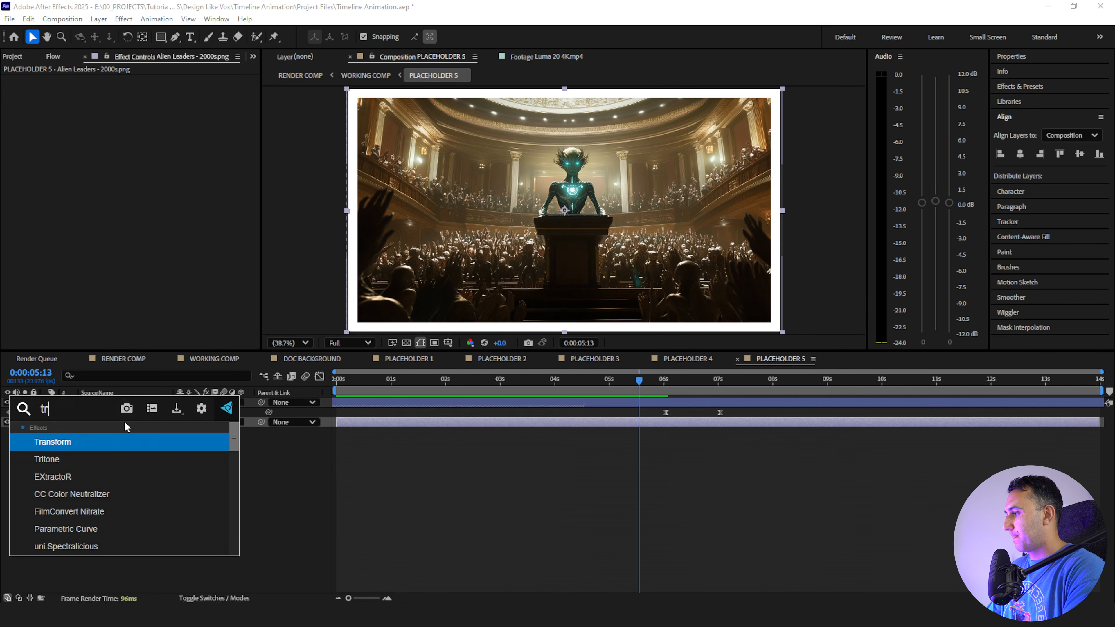
# Apply Tritone to Alien Leaders - 2000s.png in PLACEHOLDER 5 and duplicate the layer with Tritone turned off on the upper copy
pyautogui.write('i')
pyautogui.press('Return')
pyautogui.click(124, 424)
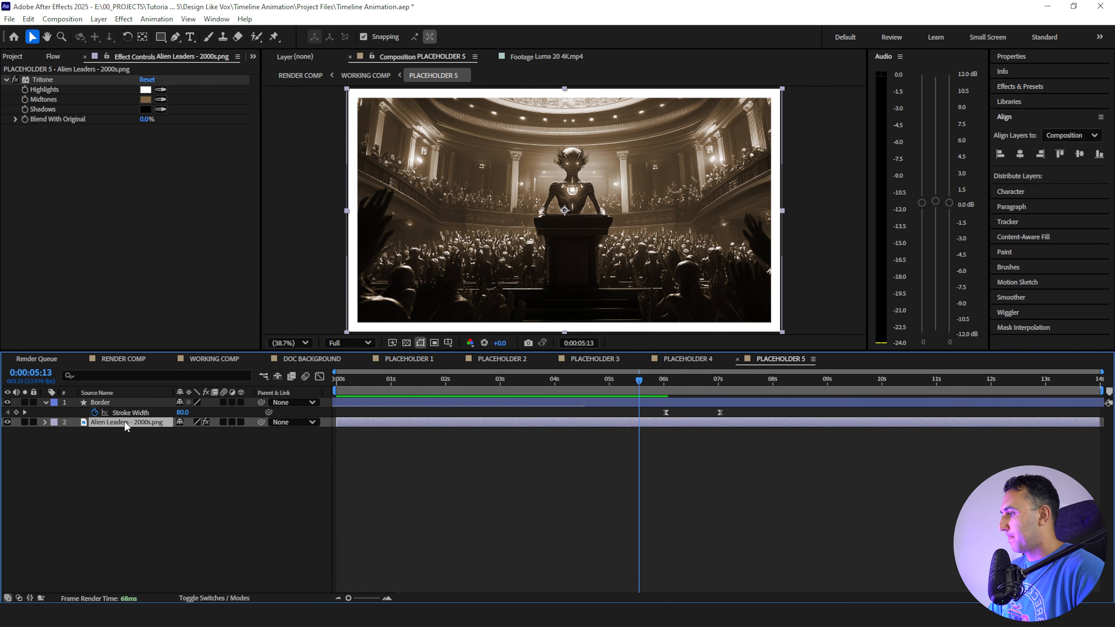
pyautogui.hotkey('ctrl', 'd')
pyautogui.click(15, 80)
# Paste Luma 20 4K.mp4 above the full-color Alien Leaders copy and start both layers at about 0:00:04:17
pyautogui.click(114, 432)
pyautogui.hotkey('ctrl', 'v')
pyautogui.moveTo(436, 431); pyautogui.dragTo(686, 429)
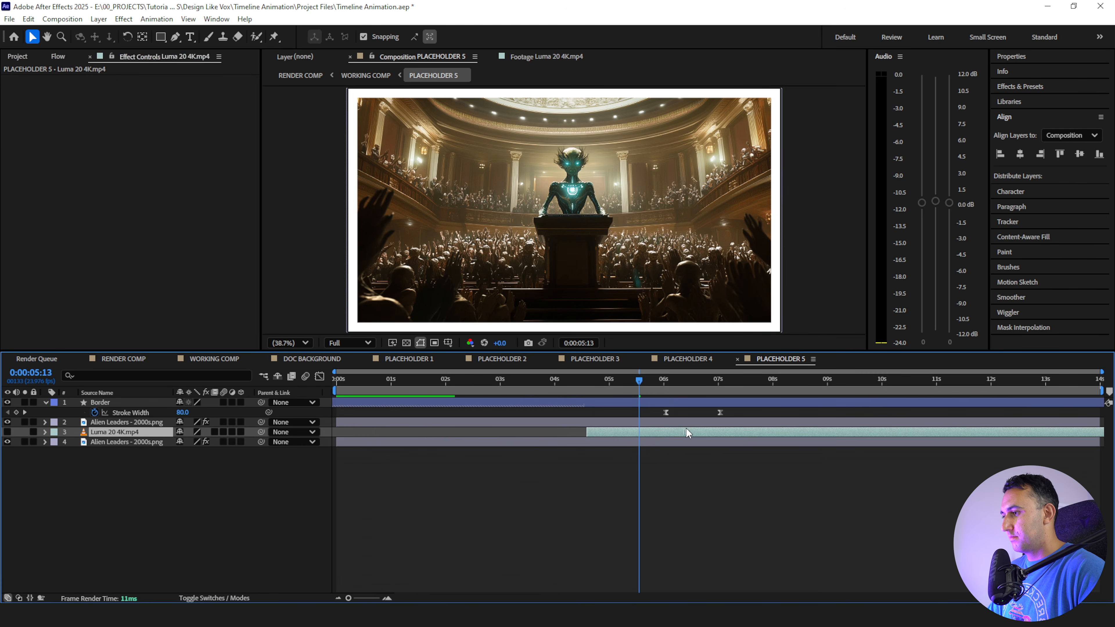
pyautogui.moveTo(125, 432); pyautogui.dragTo(130, 420)
pyautogui.click(132, 432)
# Use Luma 20 4K.mp4 as an inverted luma track matte for the full-color Alien Leaders copy
pyautogui.click(215, 598)
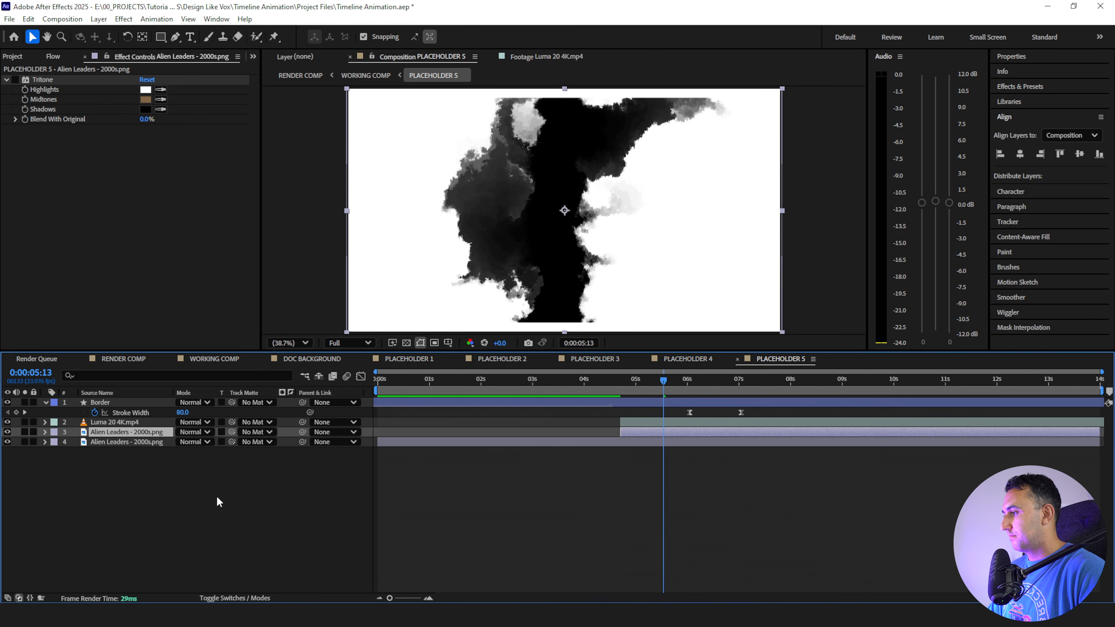
pyautogui.moveTo(232, 432); pyautogui.dragTo(125, 422)
pyautogui.click(283, 432)
pyautogui.click(290, 432)
pyautogui.moveTo(664, 380); pyautogui.dragTo(668, 380)
pyautogui.click(152, 464)
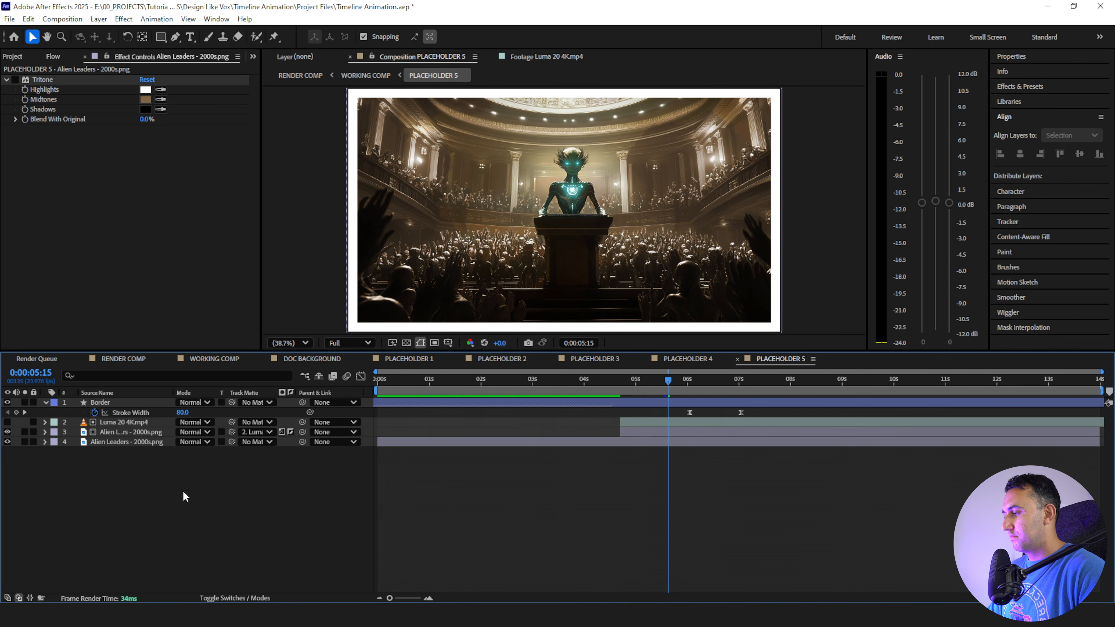
# Scale the matted Alien Leaders copy to 251% and reposition it so the alien fills the middle of the frame
pyautogui.click(131, 432)
pyautogui.press('s')
pyautogui.moveTo(195, 442); pyautogui.dragTo(246, 442)
pyautogui.moveTo(574, 207); pyautogui.dragTo(561, 238)
# Duplicate the matte and Alien Leaders pair, place the copies beneath the originals, and start them earlier at about 0:00:04:13
pyautogui.click(125, 423)
pyautogui.keyDown('shift'); pyautogui.click(125, 431); pyautogui.keyUp('shift')
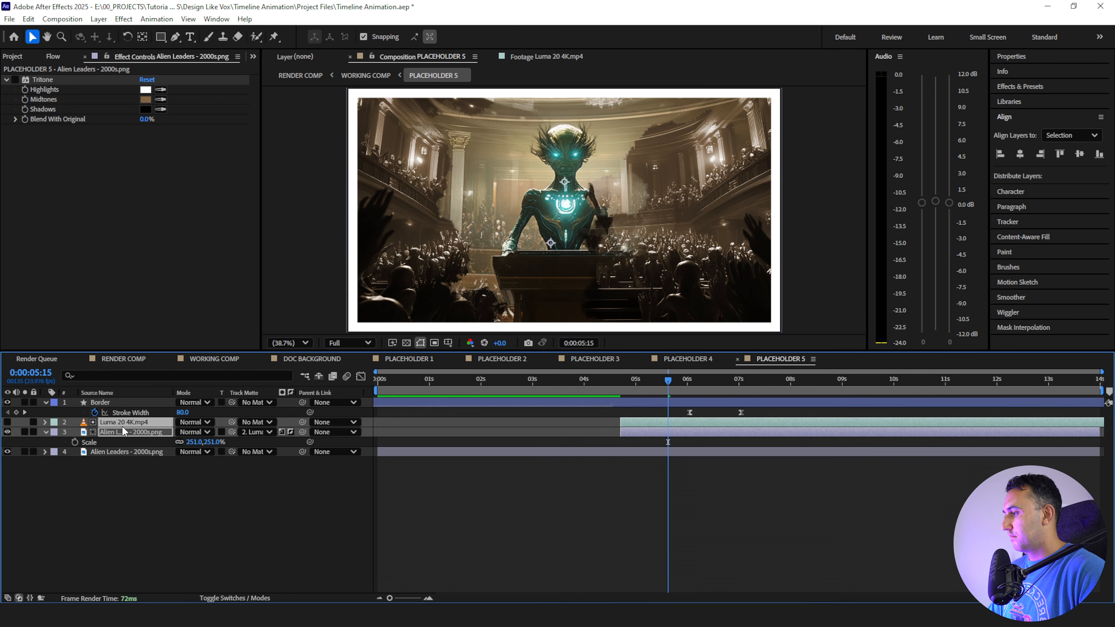
pyautogui.hotkey('ctrl', 'd')
pyautogui.moveTo(124, 432); pyautogui.dragTo(125, 466)
pyautogui.moveTo(653, 456); pyautogui.dragTo(644, 456)
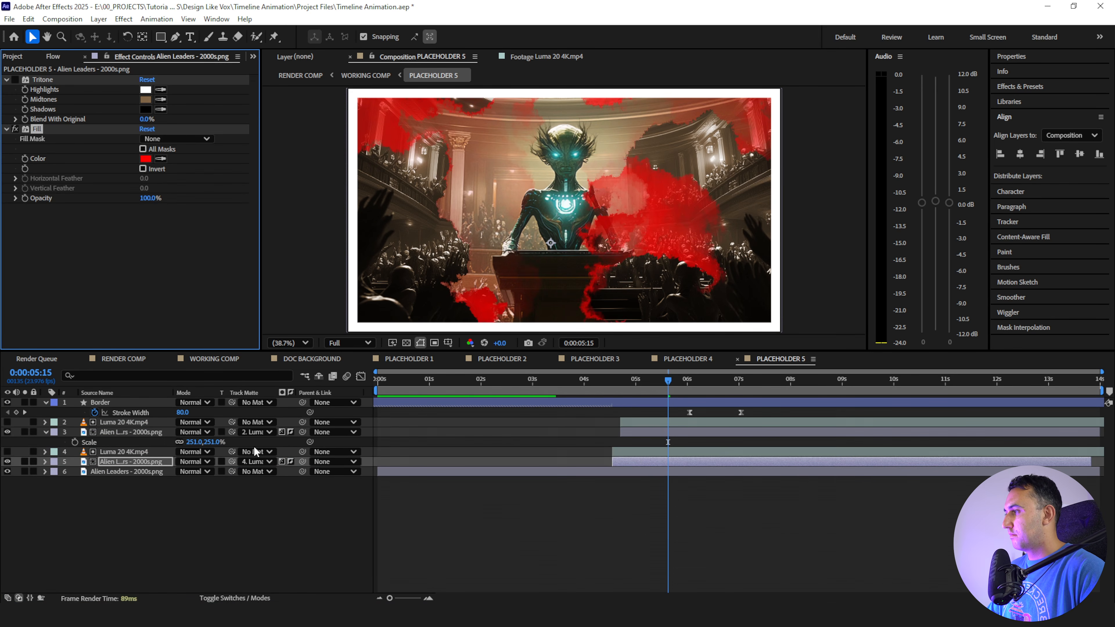
# Apply a Fill effect with color FFFFFF to the lower matted Alien Leaders layer
pyautogui.click(145, 159)
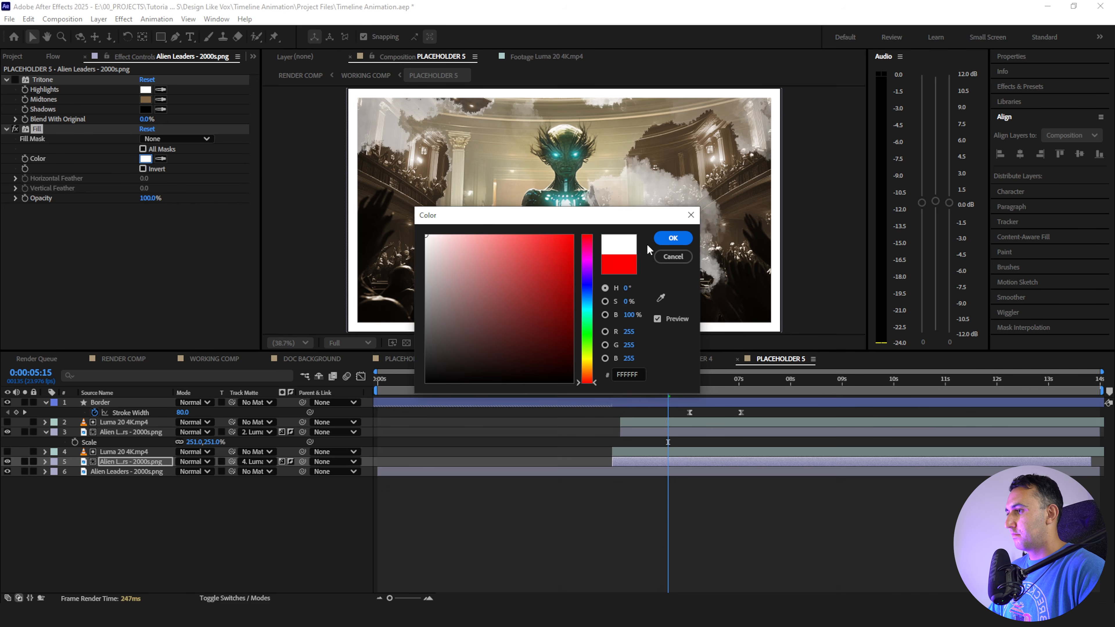
pyautogui.click(672, 236)
pyautogui.click(605, 380)
pyautogui.moveTo(605, 384); pyautogui.dragTo(689, 380)
# Set the scale of both Luma 20 4K.mp4 mattes in PLACEHOLDER 5 to 73.8%
pyautogui.click(125, 422)
pyautogui.keyDown('ctrl'); pyautogui.click(125, 451); pyautogui.keyUp('ctrl')
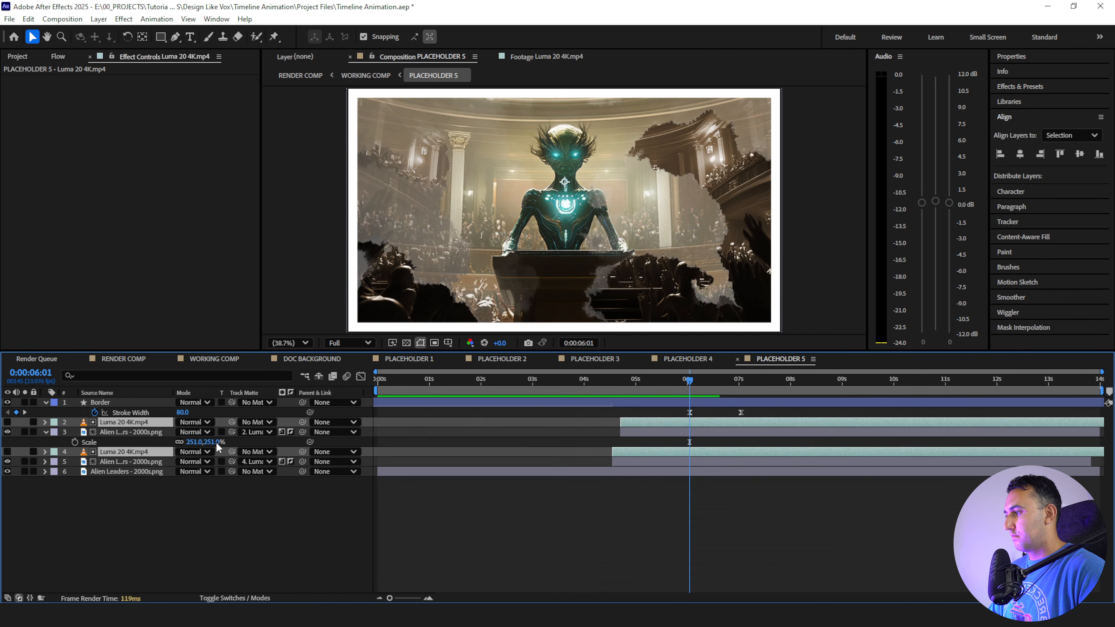
pyautogui.press('s')
# Preview the Alien Leaders transition in RENDER COMP from about 0:00:04:01
pyautogui.click(123, 358)
pyautogui.click(555, 380)
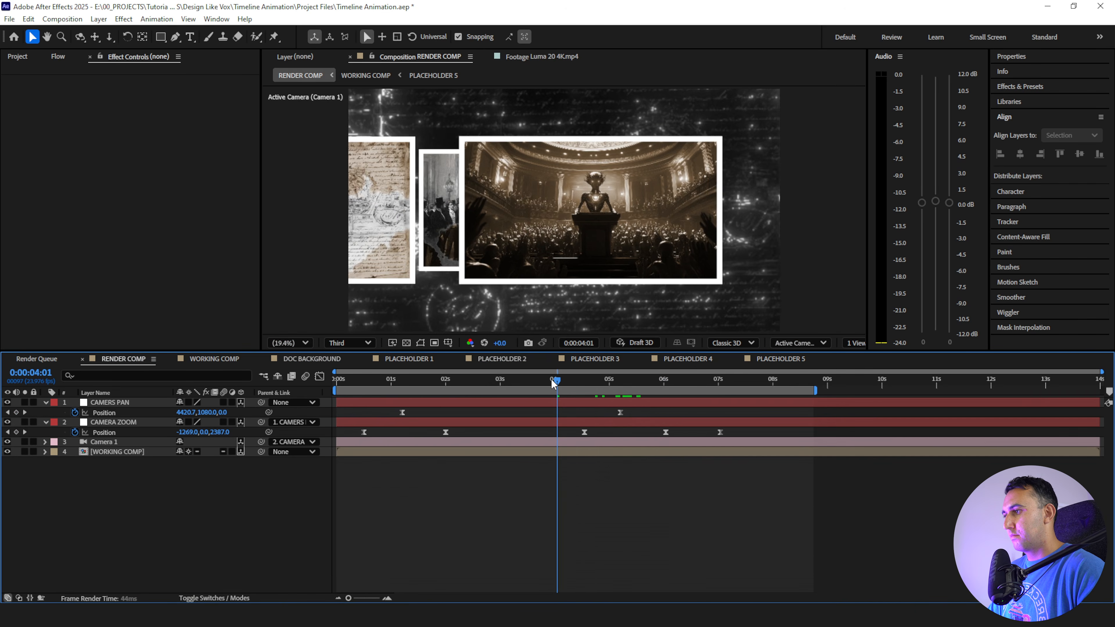
pyautogui.press('space')
pyautogui.click(579, 380)
pyautogui.press('space')
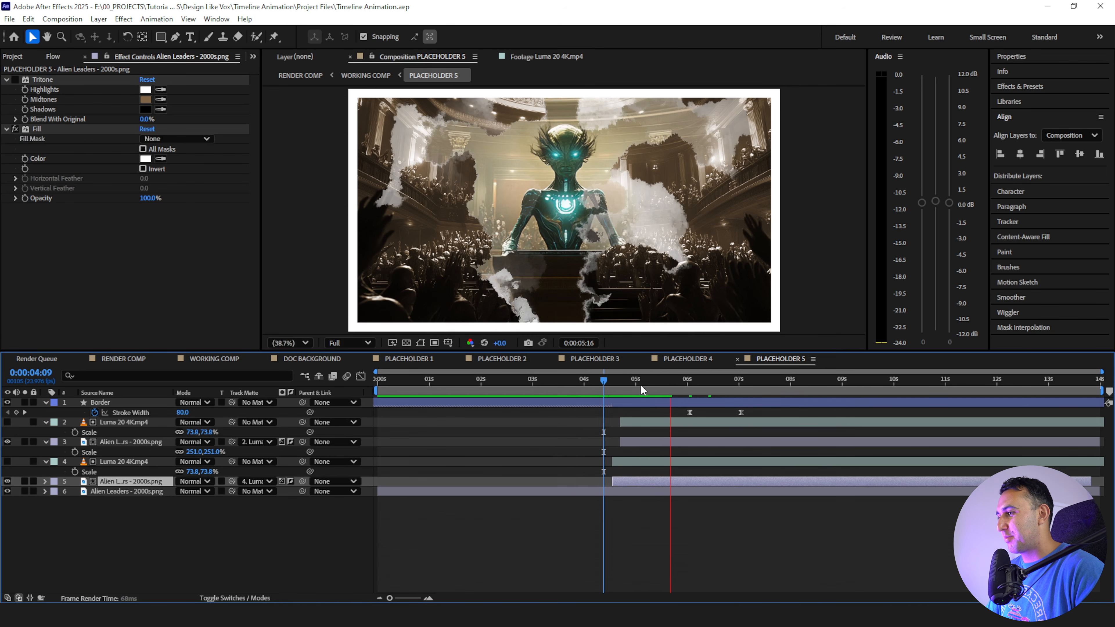
# Try sampling the lower matted Alien Leaders layer's Fill color from the alien's glowing eye at 0:00:05:09
pyautogui.moveTo(662, 370)
pyautogui.mouseDown()
pyautogui.moveTo(646, 381)
pyautogui.moveTo(655, 386)
pyautogui.mouseUp()
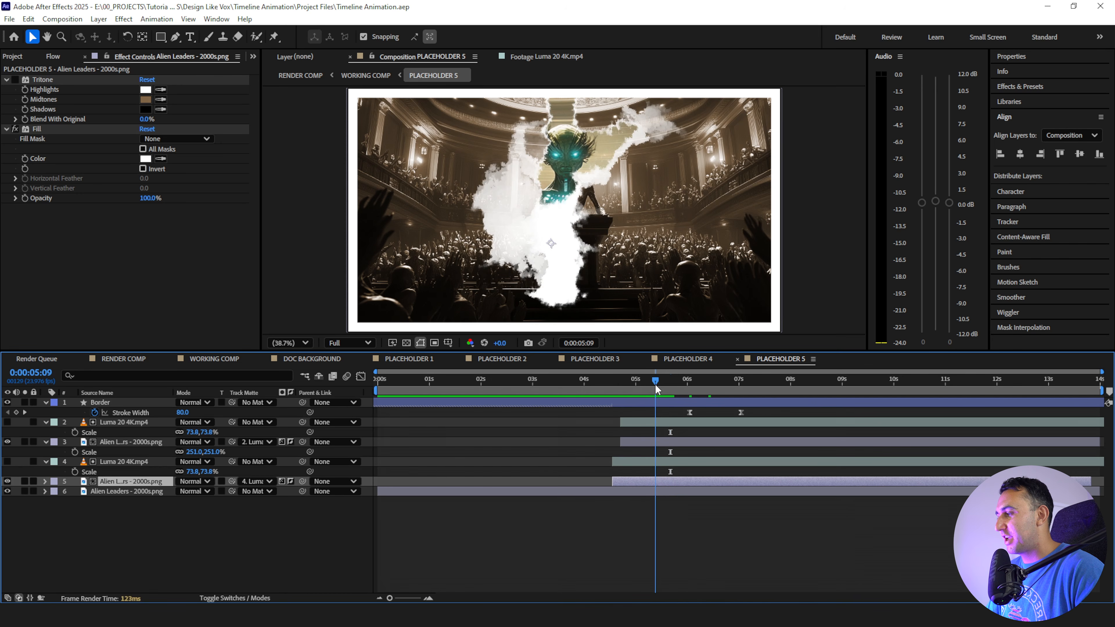
pyautogui.click(128, 482)
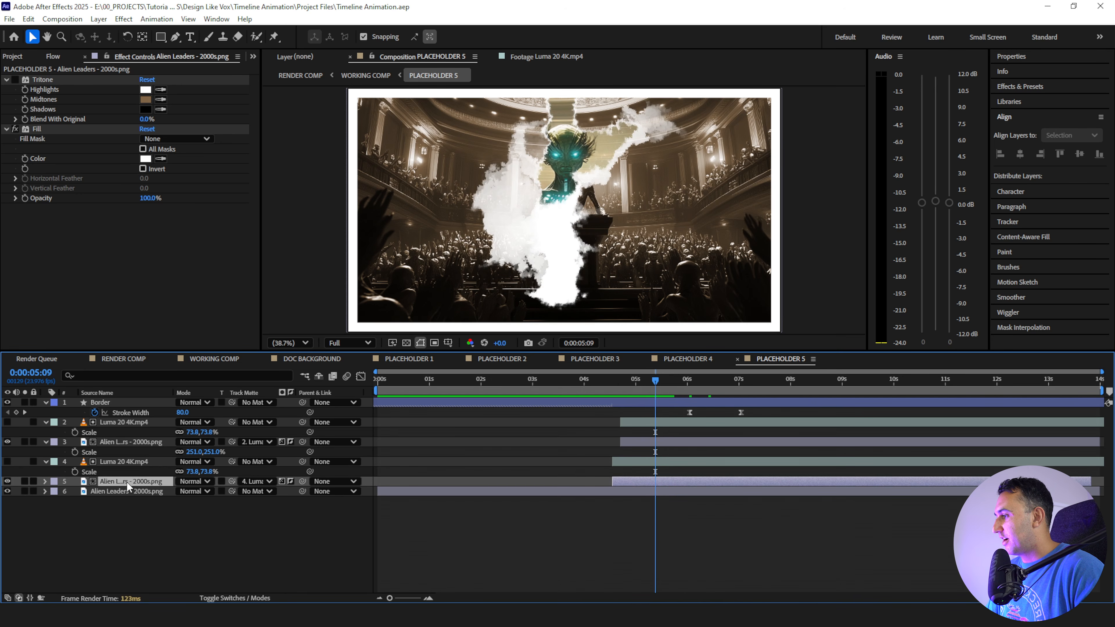
pyautogui.click(161, 159)
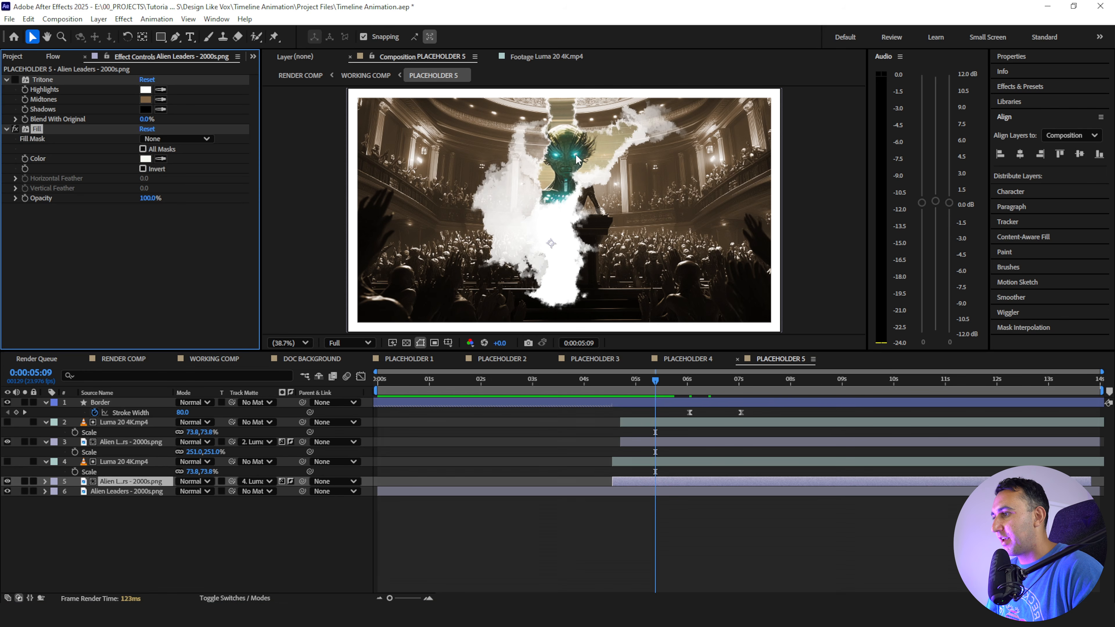
pyautogui.click(576, 156)
pyautogui.click(575, 155)
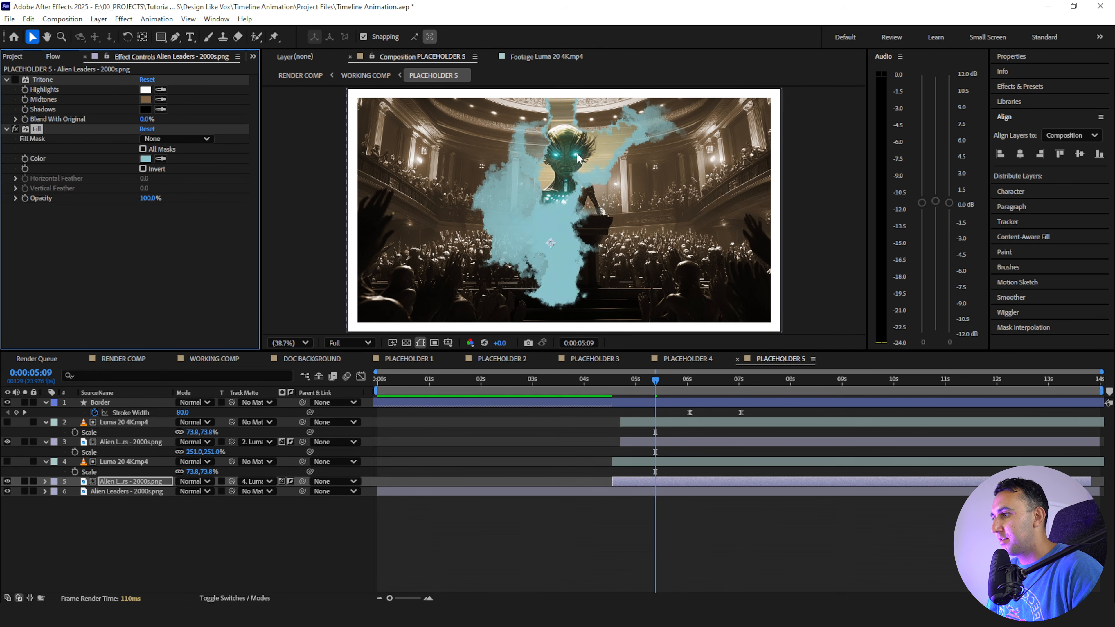
pyautogui.click(145, 159)
pyautogui.press('Escape')
# Resample the Fill color from the alien's glow and adjust it to a bright cyan
pyautogui.scroll(3, 563, 174)
pyautogui.moveTo(562, 175); pyautogui.dragTo(649, 317)
pyautogui.click(161, 159)
pyautogui.click(551, 207)
pyautogui.hotkey('shift', '/')
pyautogui.click(146, 158)
pyautogui.press('Return')
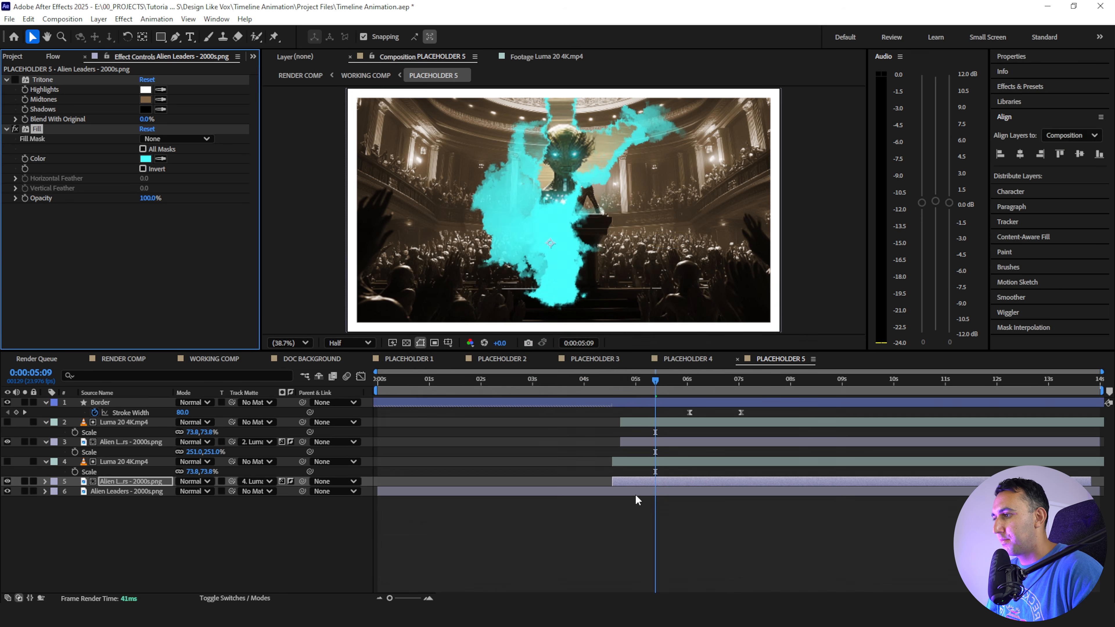
pyautogui.click(637, 499)
# Preview the cyan ink-bleed transition from 0:00:04:00
pyautogui.click(584, 380)
pyautogui.press('space')
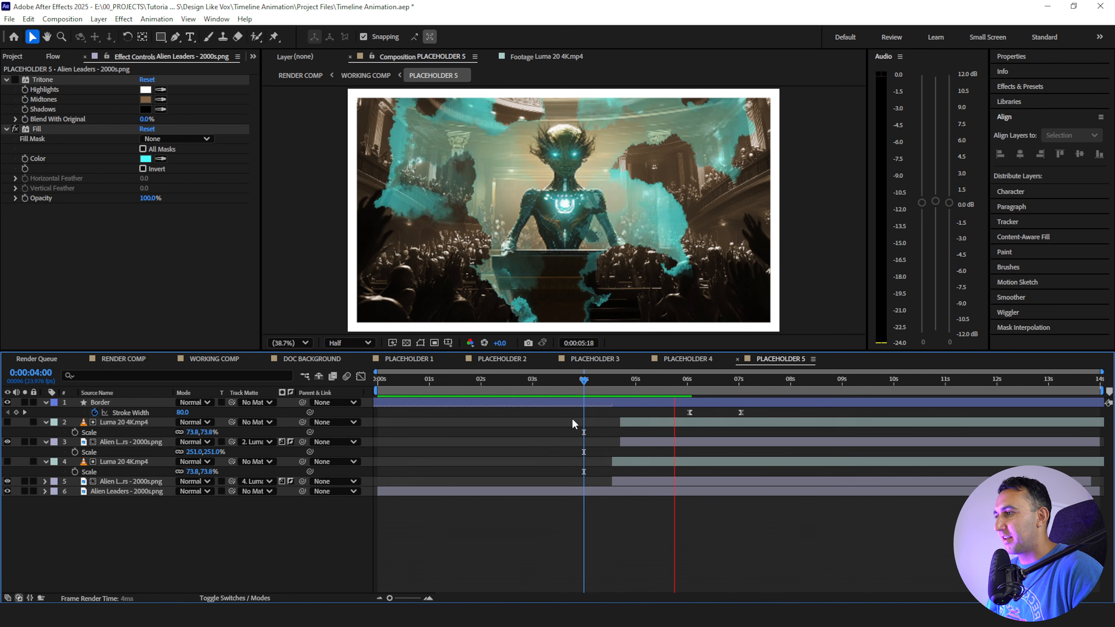
pyautogui.click(618, 379)
pyautogui.press('space')
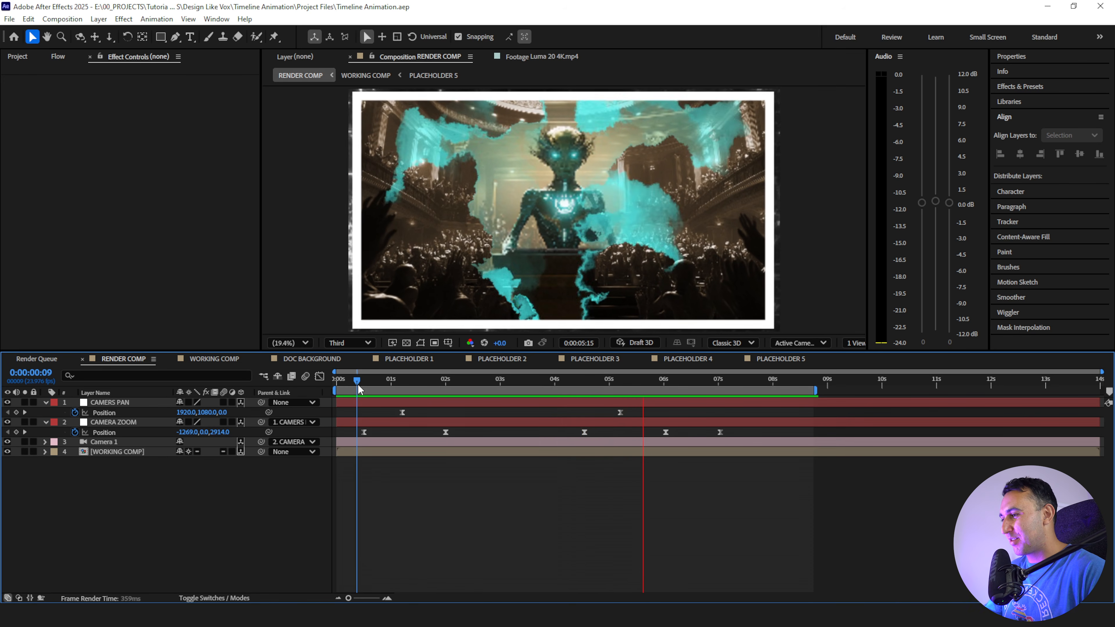
# Open WORKING COMP at 0:00:00:00 and solo the PLACEHOLDER 2 layer
pyautogui.doubleClick(123, 452)
pyautogui.click(123, 494)
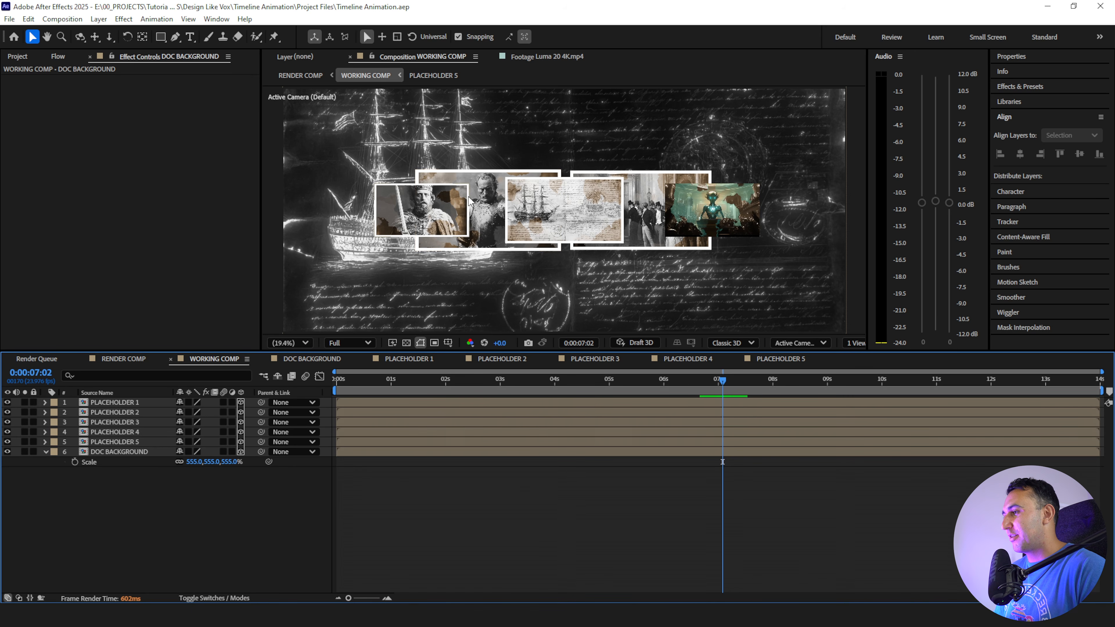
pyautogui.moveTo(351, 376); pyautogui.dragTo(337, 376)
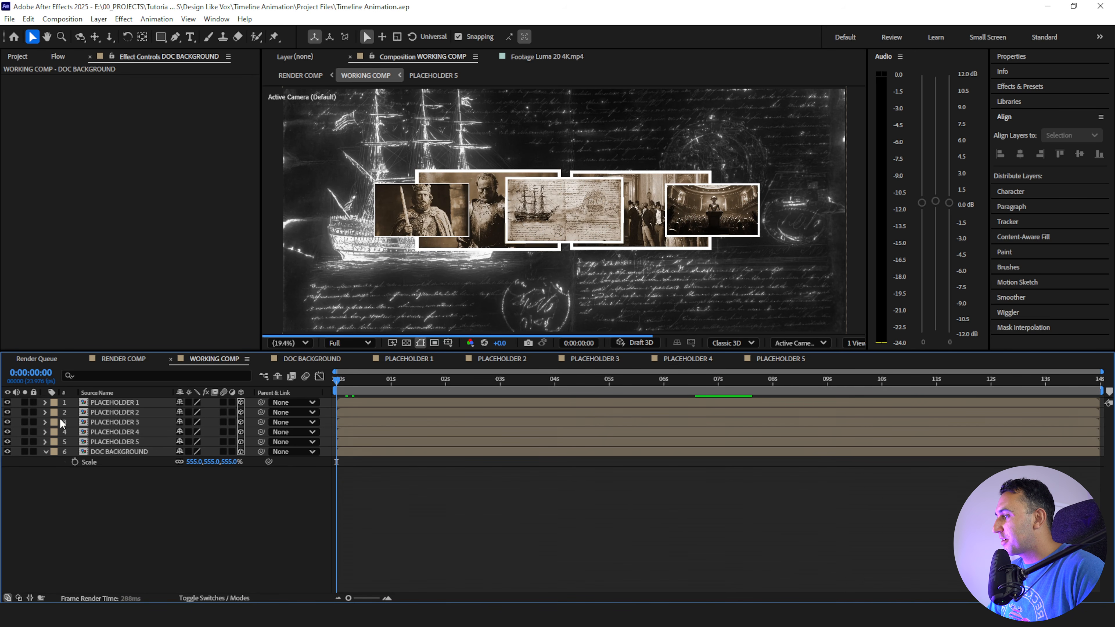
pyautogui.click(119, 413)
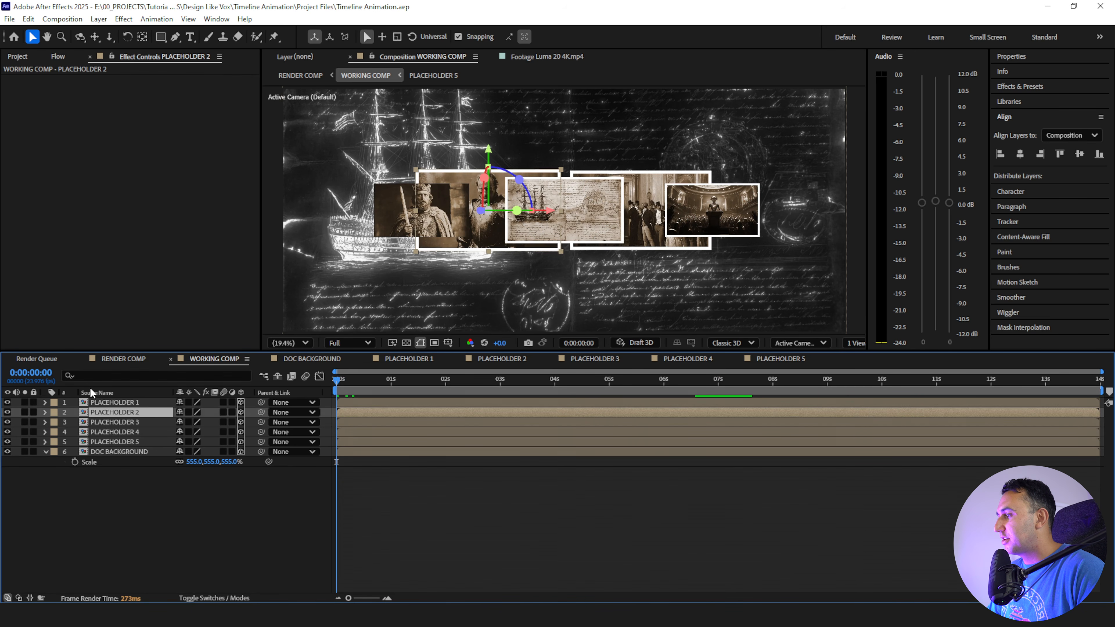
pyautogui.scroll(1, 405, 275)
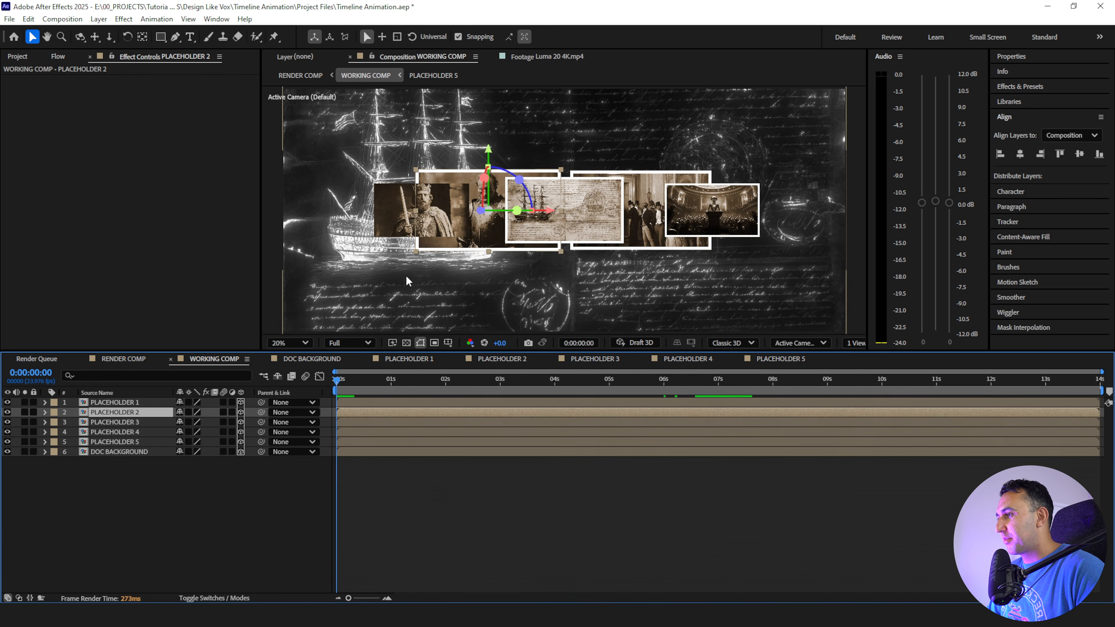
pyautogui.moveTo(406, 271); pyautogui.dragTo(473, 270)
pyautogui.scroll(2, 464, 266)
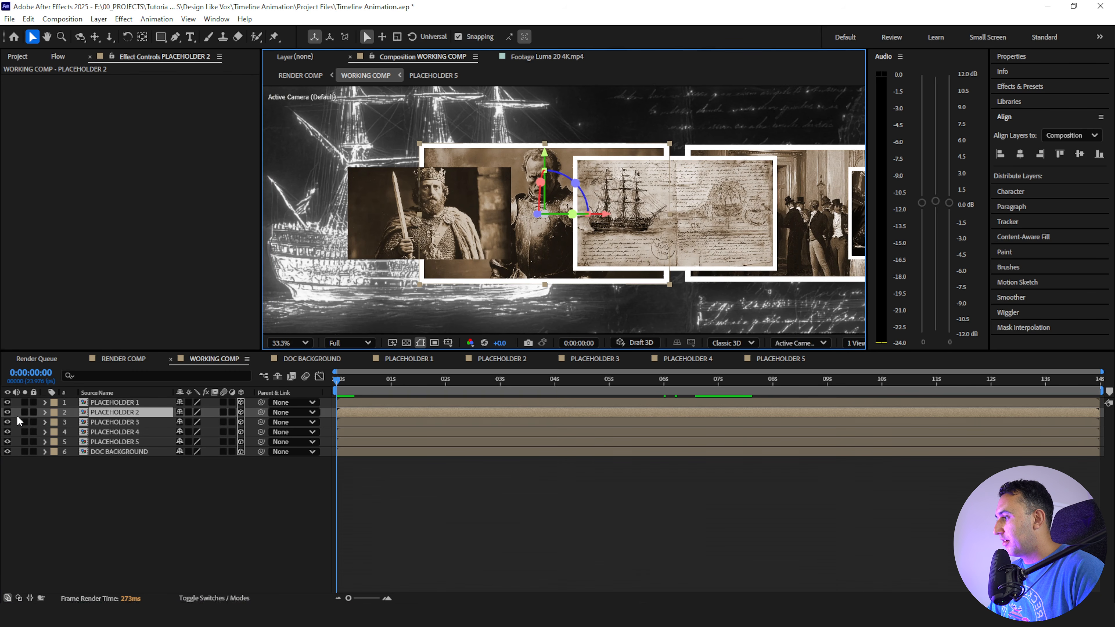
pyautogui.click(24, 412)
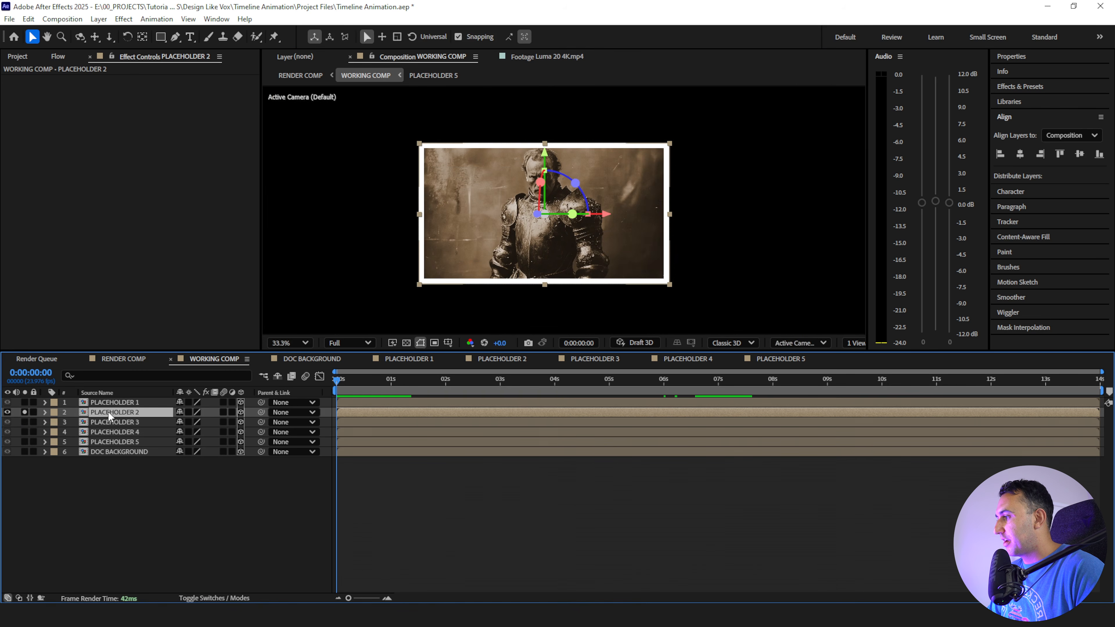
# Keyframe PLACEHOLDER 2's orientation and rotations at 0:00:00:00, and set X Rotation to -15° and Y Rotation to -16° at 0:00:07:00
pyautogui.press('r')
pyautogui.hotkey('alt', 'shift', 'r')
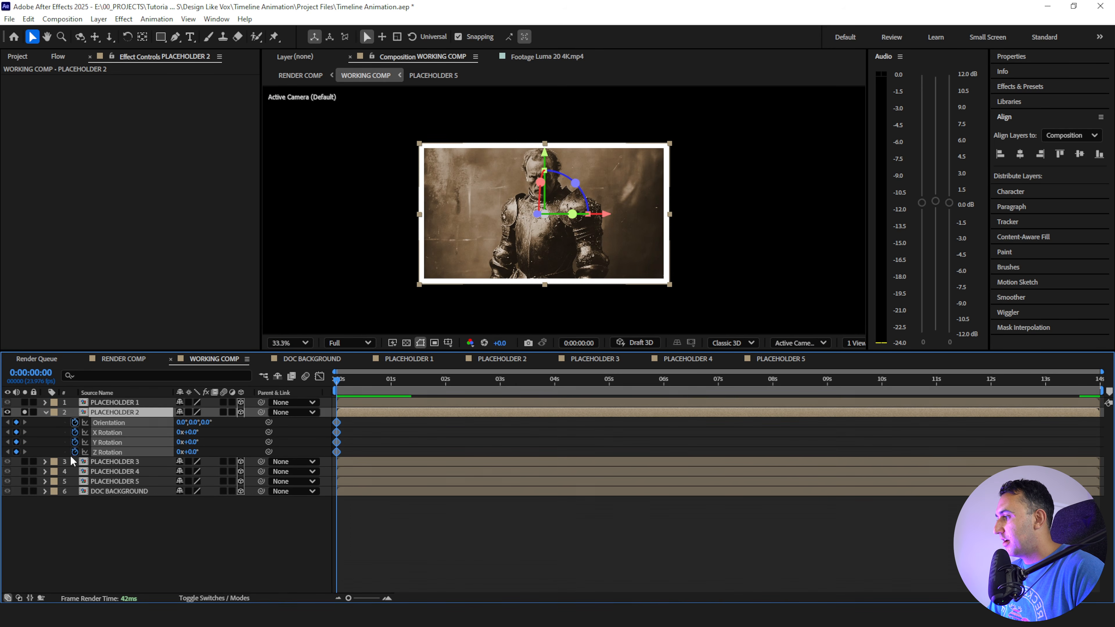
pyautogui.moveTo(361, 380); pyautogui.dragTo(719, 394)
pyautogui.click(136, 529)
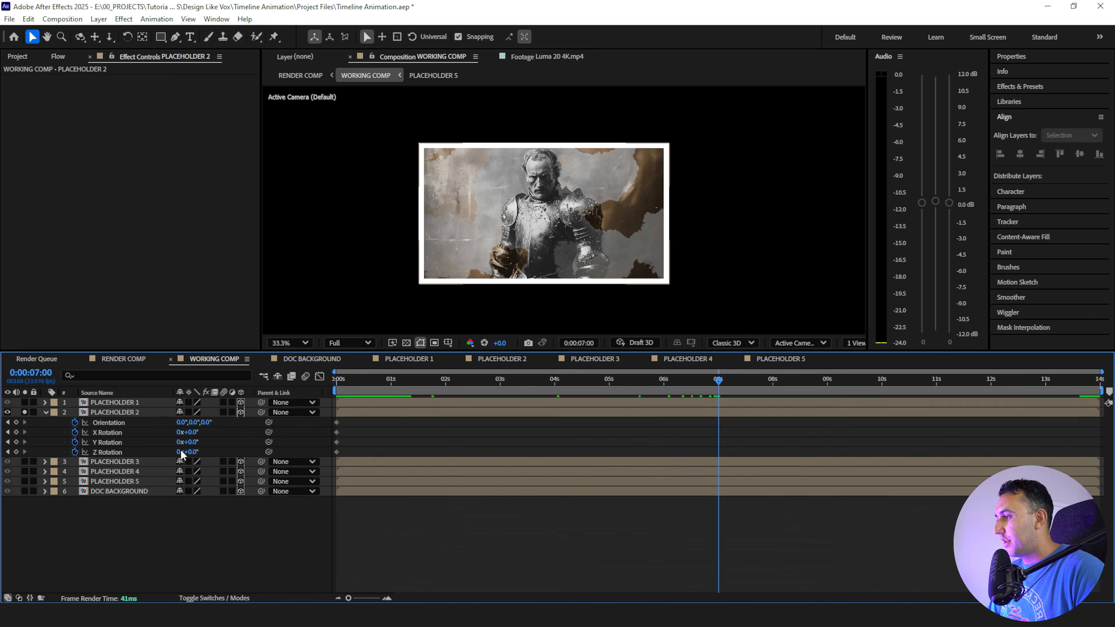
pyautogui.moveTo(193, 442); pyautogui.dragTo(170, 432)
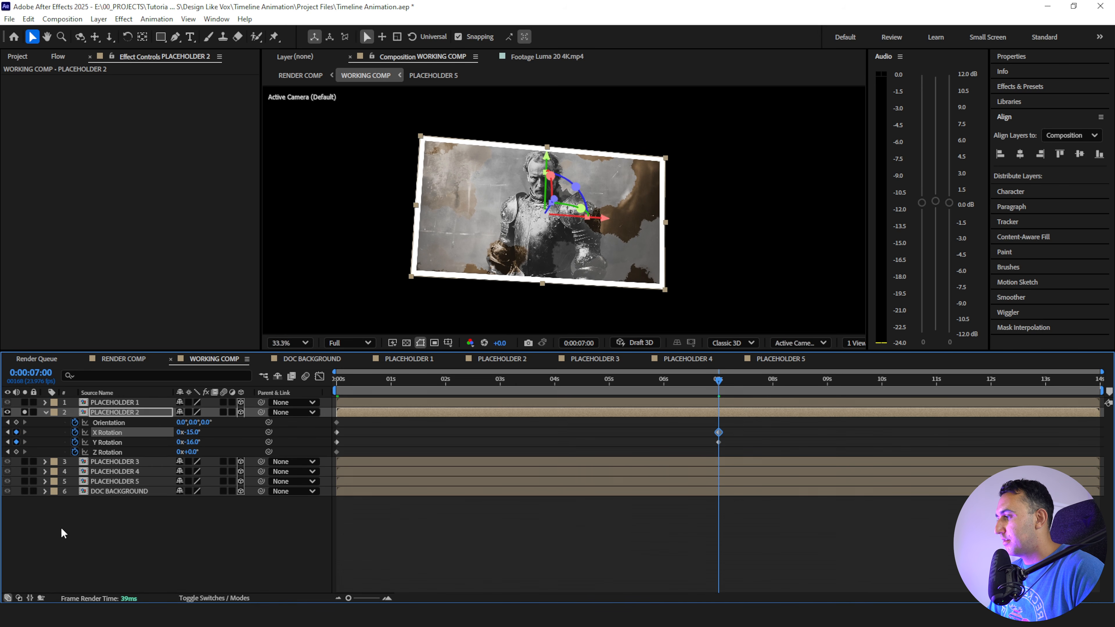
# Set WORKING COMP's preview resolution to Third and preview PLACEHOLDER 2's rotation from 0:00:00:00 through 0:00:07:00
pyautogui.click(64, 531)
pyautogui.moveTo(368, 381); pyautogui.dragTo(293, 399)
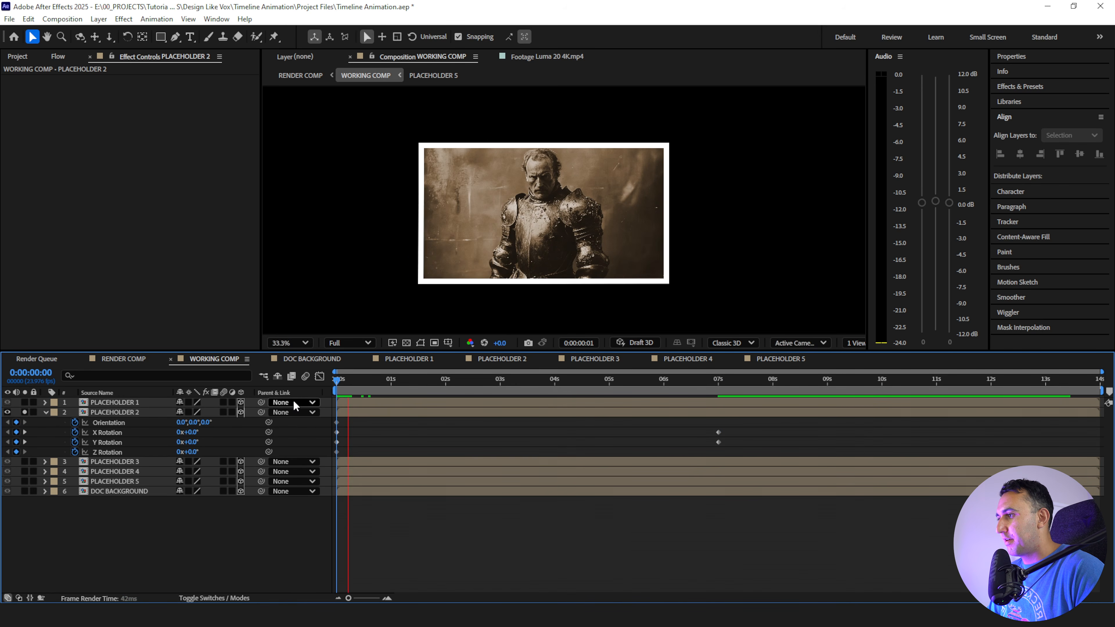
pyautogui.click(394, 378)
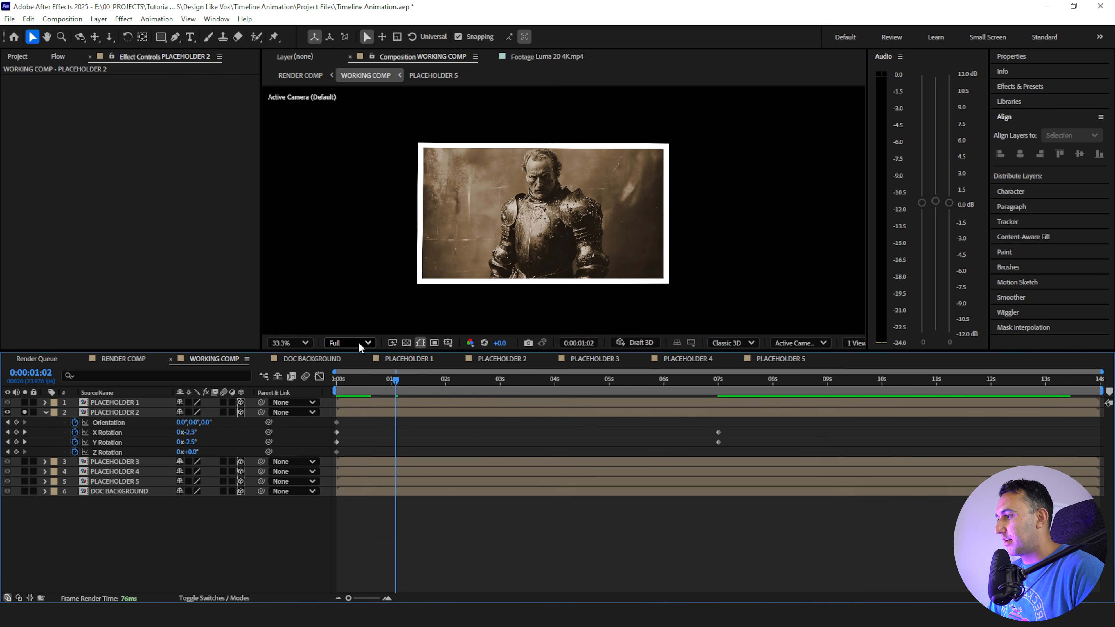
pyautogui.click(349, 343)
pyautogui.click(345, 391)
pyautogui.moveTo(359, 374); pyautogui.dragTo(330, 391)
pyautogui.press('space')
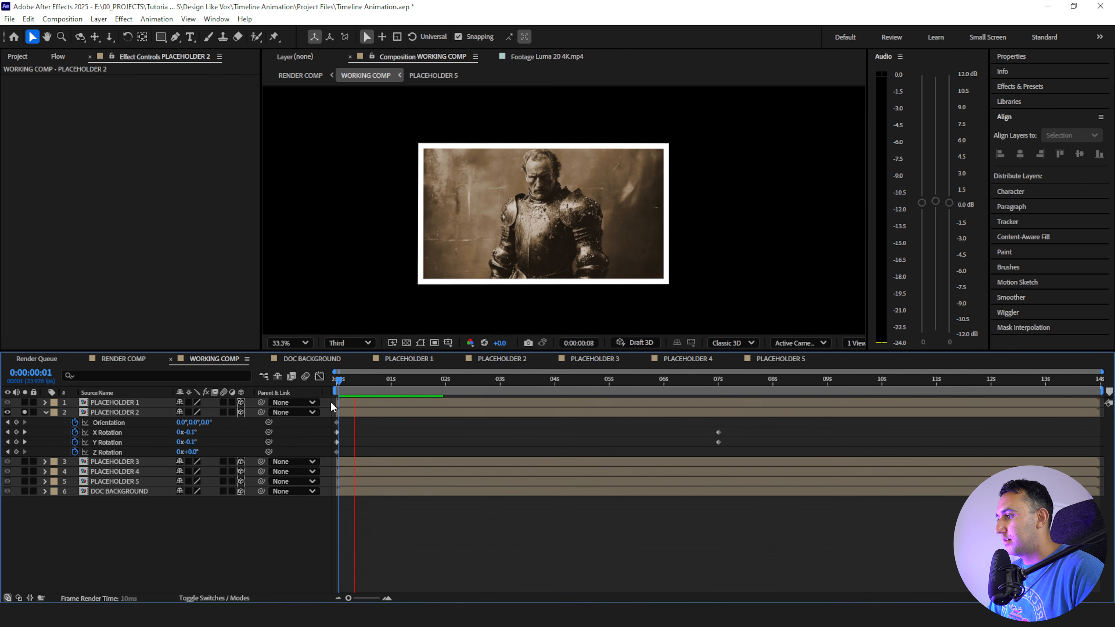
pyautogui.press('space')
pyautogui.moveTo(682, 390); pyautogui.dragTo(711, 389)
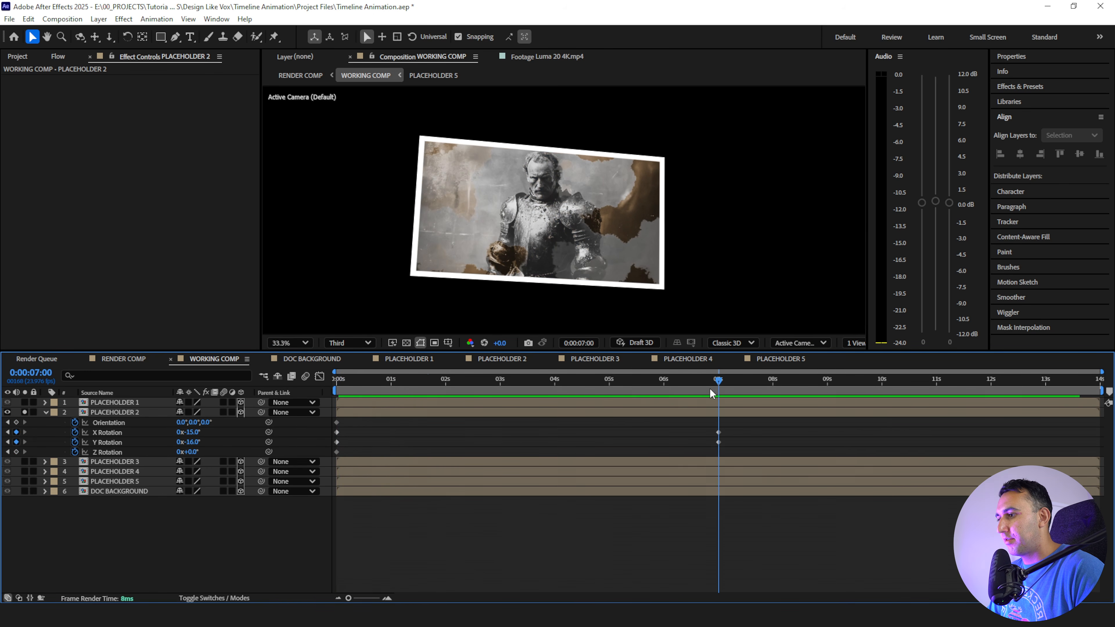
# Time-reverse the Y Rotation and X Rotation keyframes of PLACEHOLDER 2
pyautogui.click(105, 442)
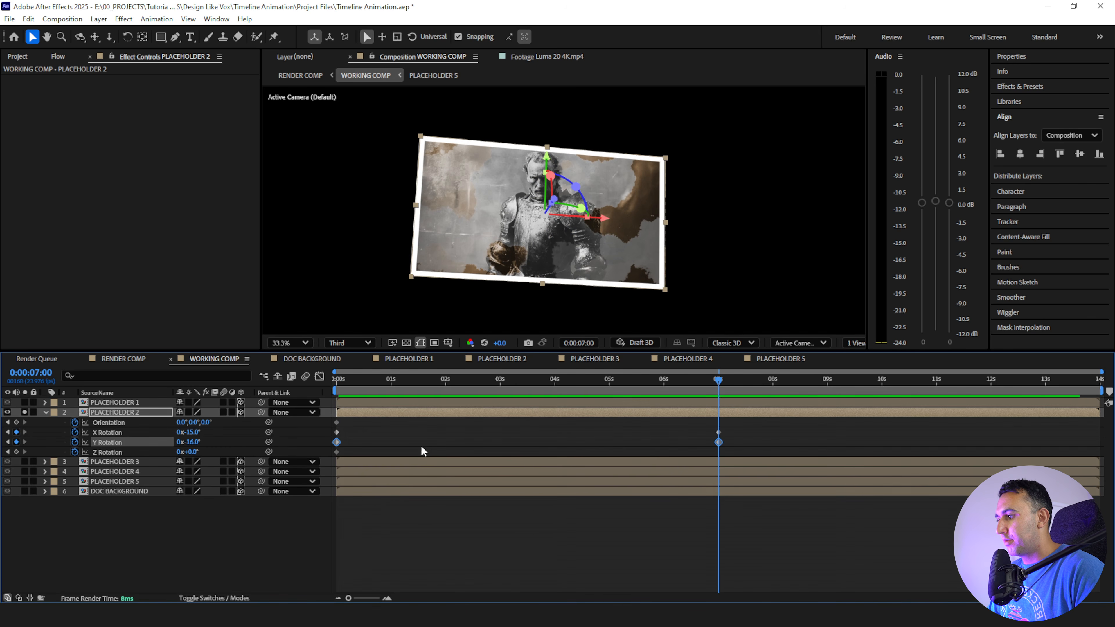
pyautogui.rightClick(336, 441)
pyautogui.moveTo(382, 434)
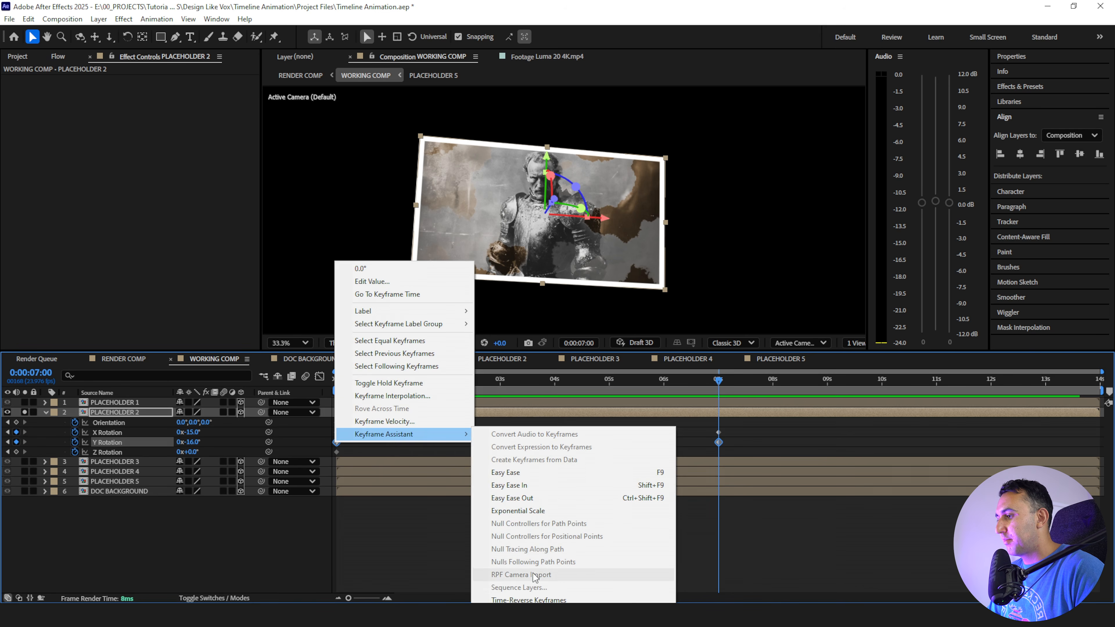
pyautogui.click(532, 600)
pyautogui.click(129, 432)
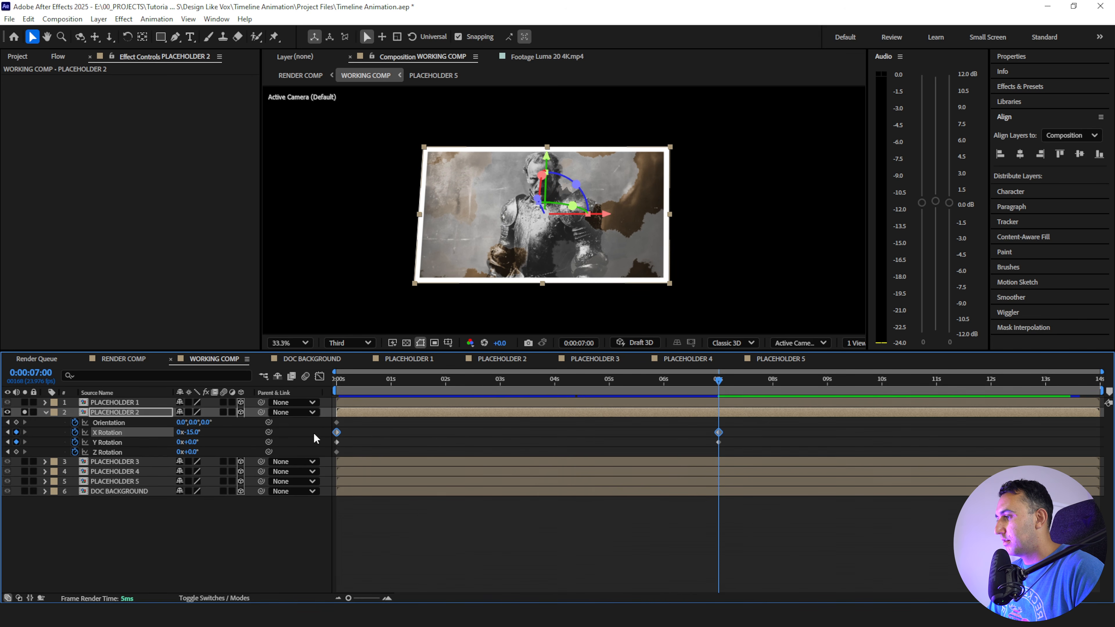
pyautogui.rightClick(338, 433)
pyautogui.moveTo(395, 422)
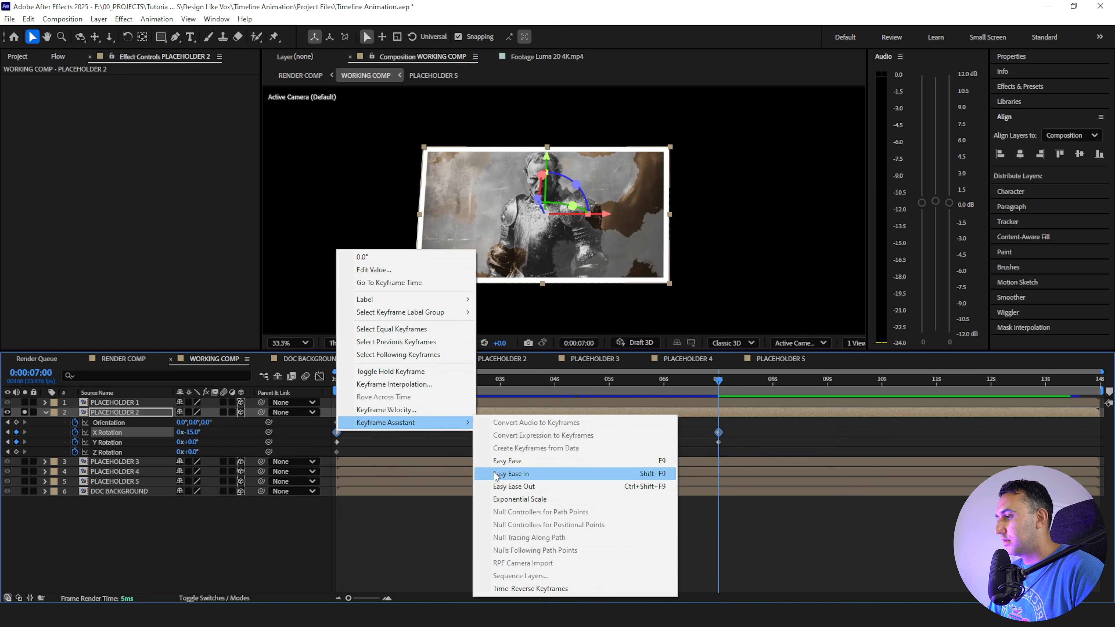
pyautogui.click(530, 589)
# Preview PLACEHOLDER 2's reversed rotation in WORKING COMP, and play RENDER COMP from 0:00:00:00
pyautogui.moveTo(359, 386); pyautogui.dragTo(301, 389)
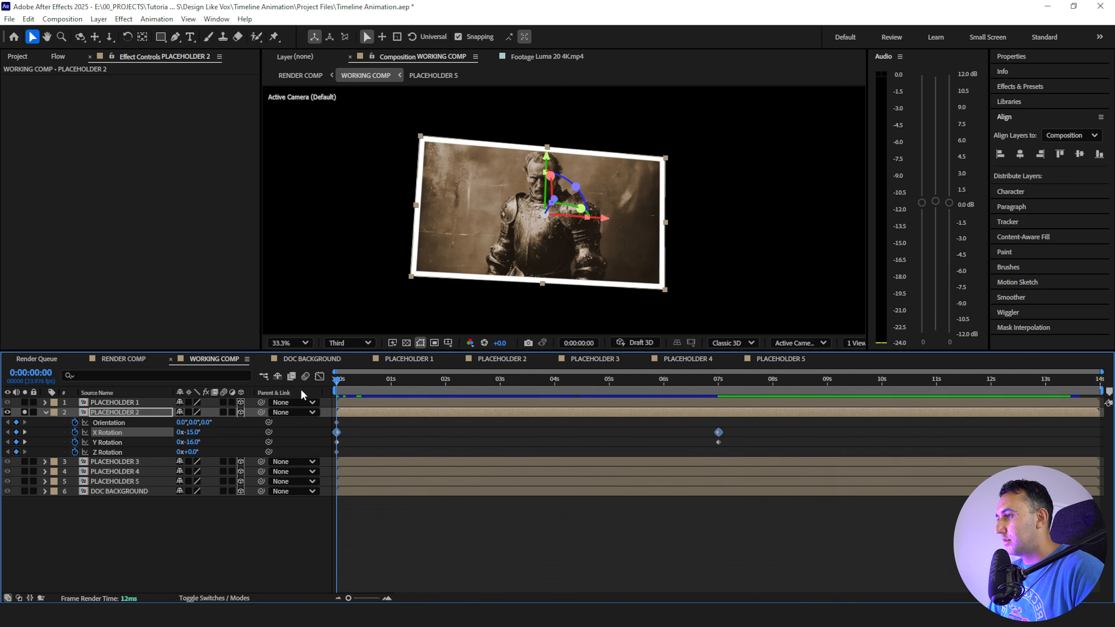
pyautogui.press('space')
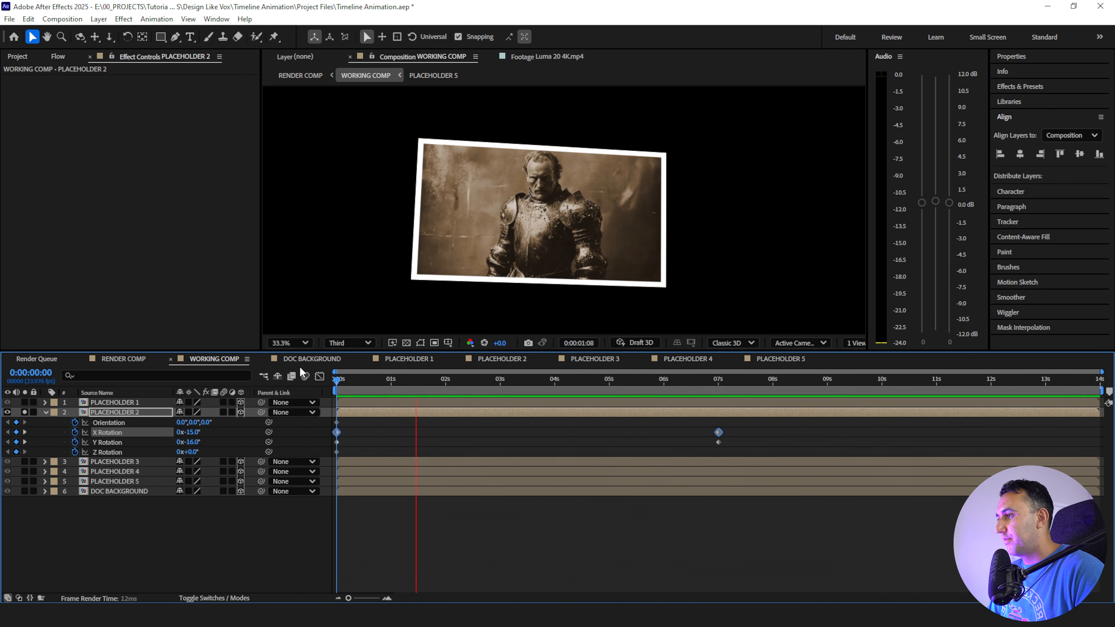
pyautogui.moveTo(359, 383); pyautogui.dragTo(327, 386)
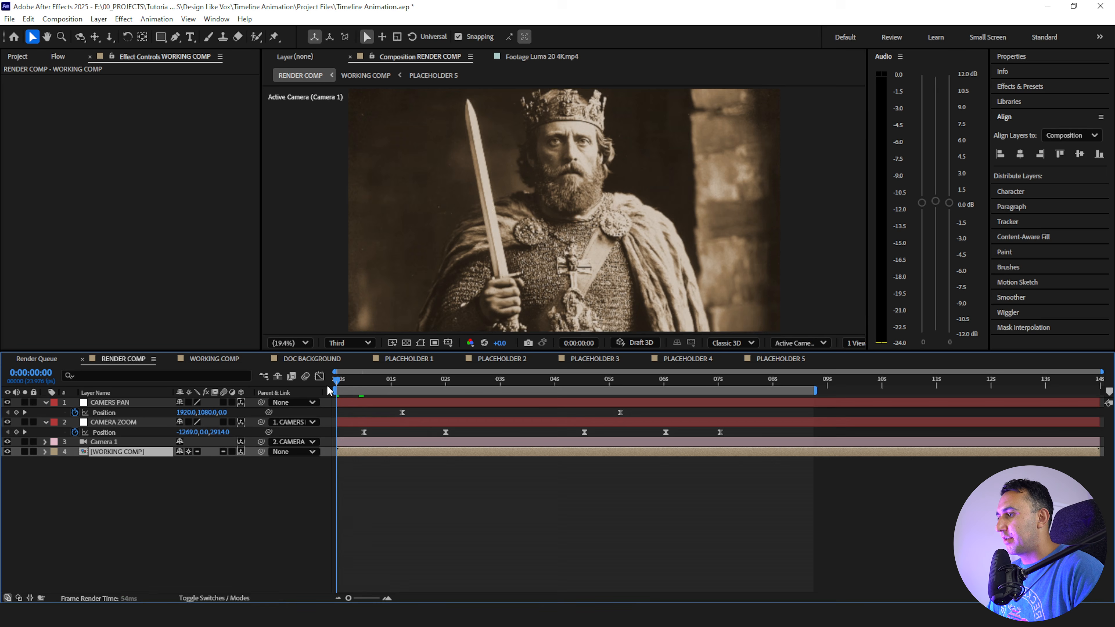
pyautogui.press('space')
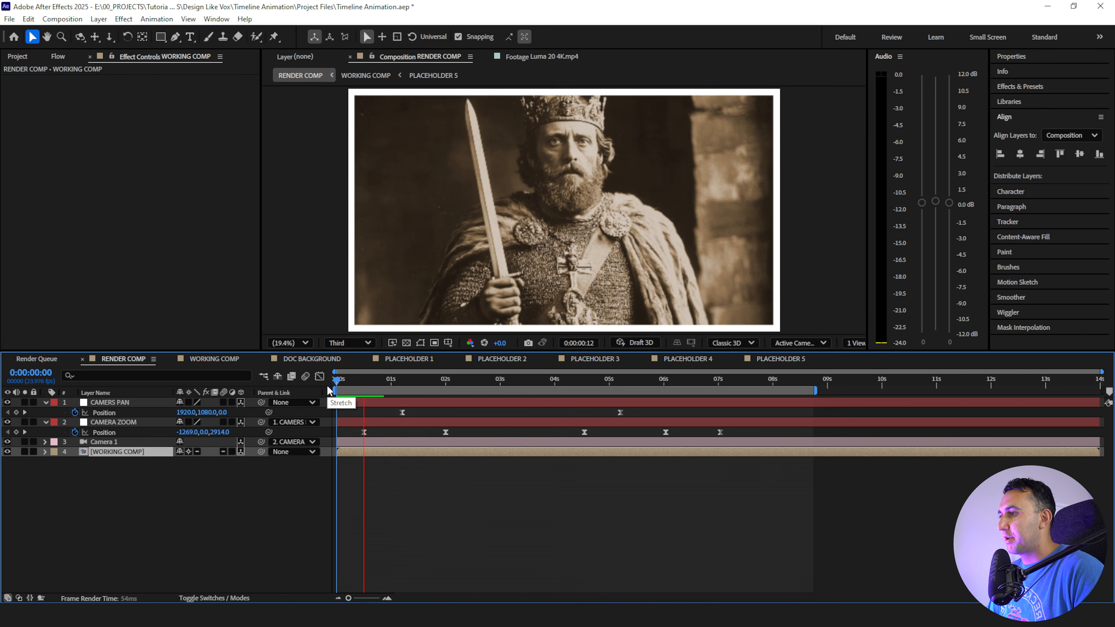
pyautogui.press('space')
pyautogui.press('space')
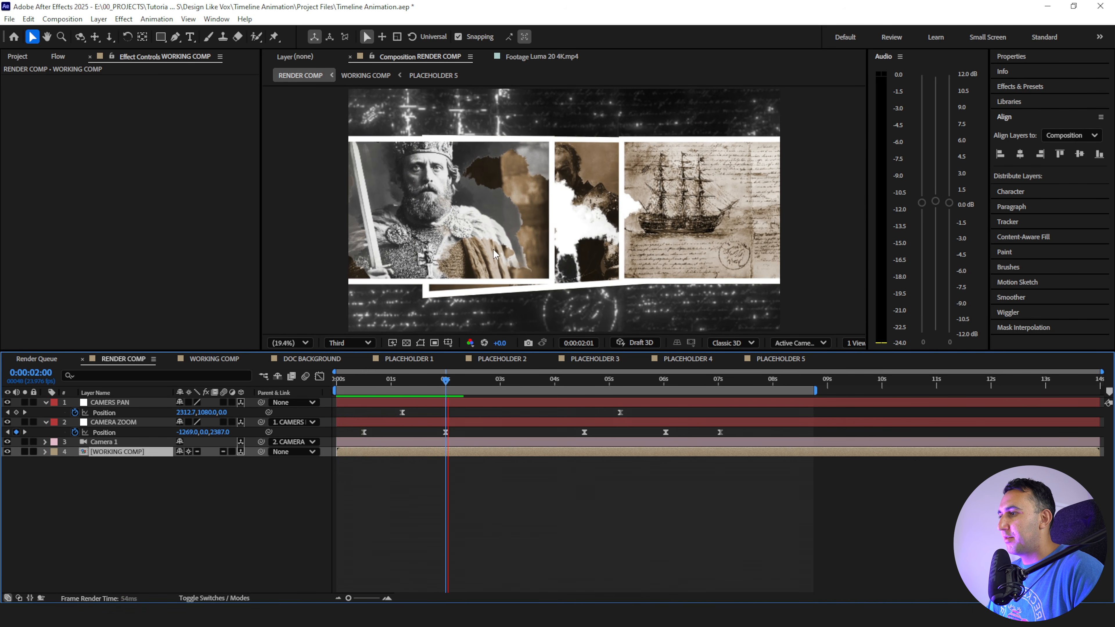
pyautogui.press('space')
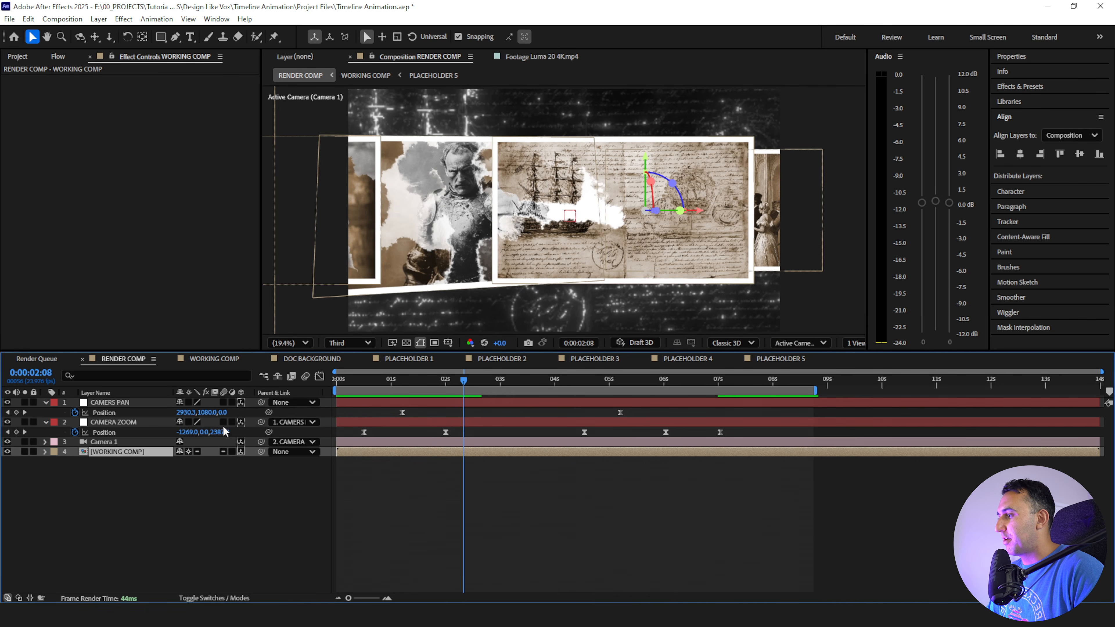
# Scale PLACEHOLDER 2 to 85% in WORKING COMP and nudge it slightly left and further down
pyautogui.click(216, 360)
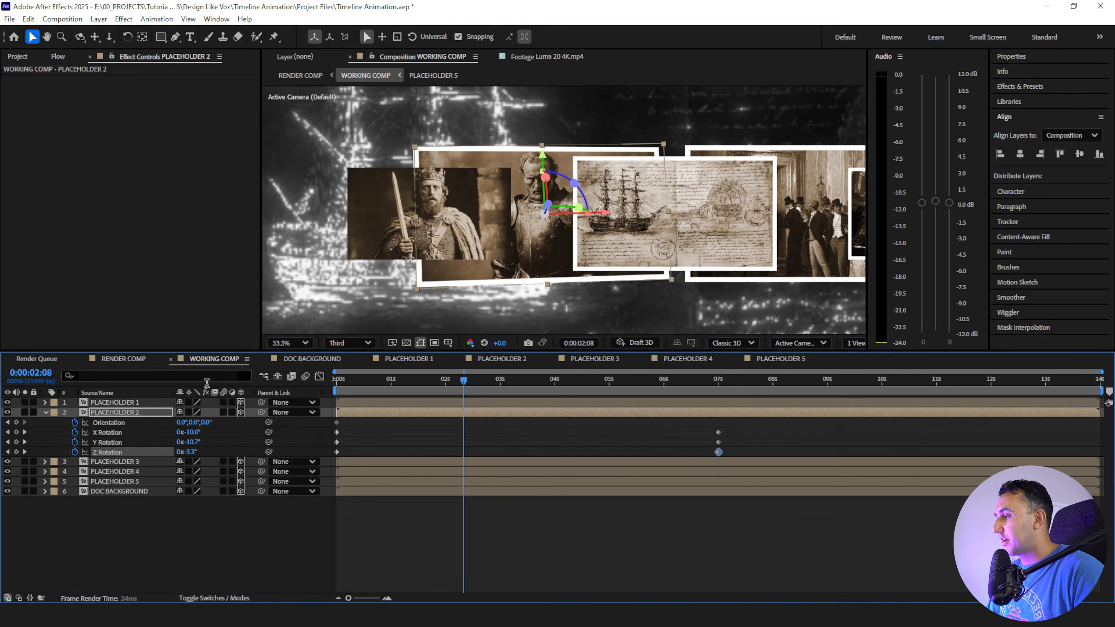
pyautogui.press('s')
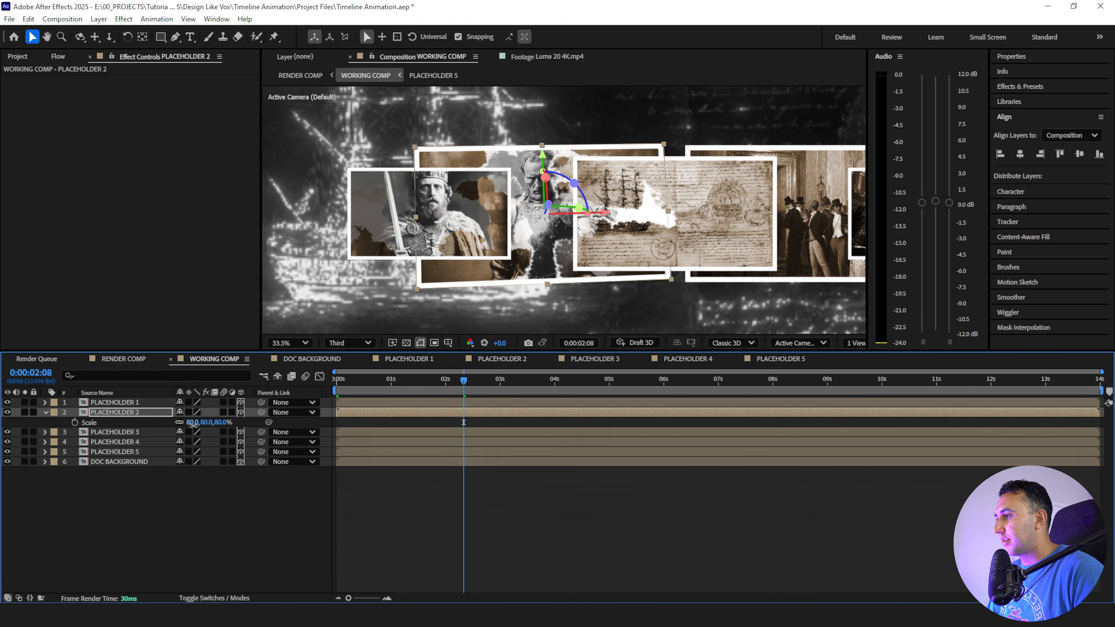
pyautogui.moveTo(194, 425); pyautogui.dragTo(195, 425)
pyautogui.hotkey('shift', 'Left')
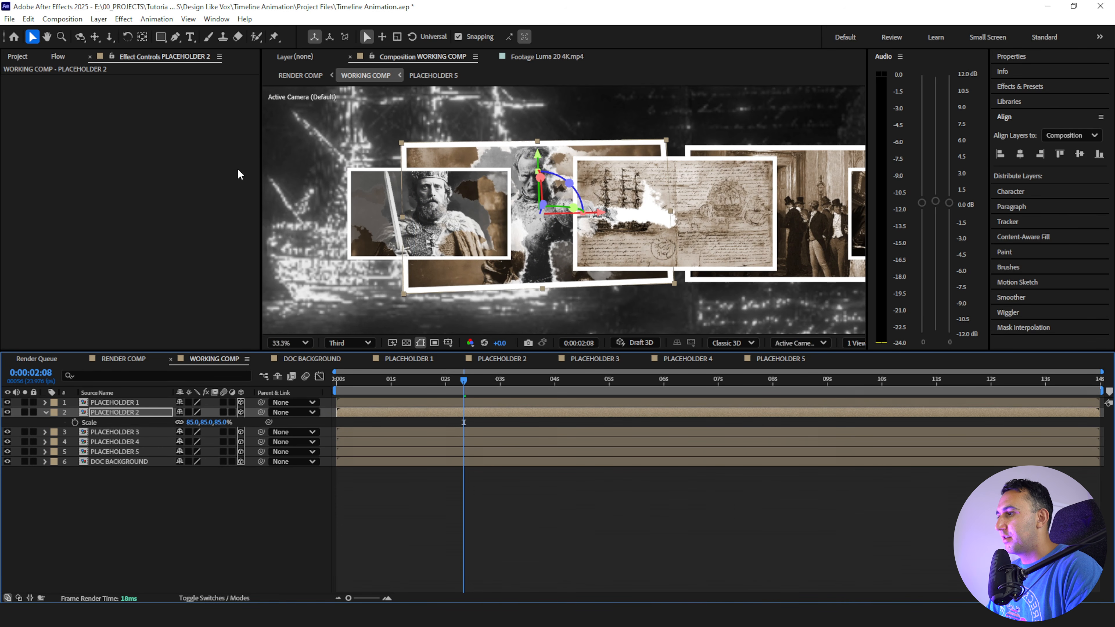
pyautogui.hotkey('shift', 'Down')
pyautogui.hotkey('shift', 'Down')
pyautogui.hotkey('shift', 'Down')
pyautogui.hotkey('shift', 'Down')
# Preview the enlarged, repositioned PLACEHOLDER 2 in RENDER COMP from 0:00:00:00 and again from 0:00:00:08
pyautogui.click(150, 358)
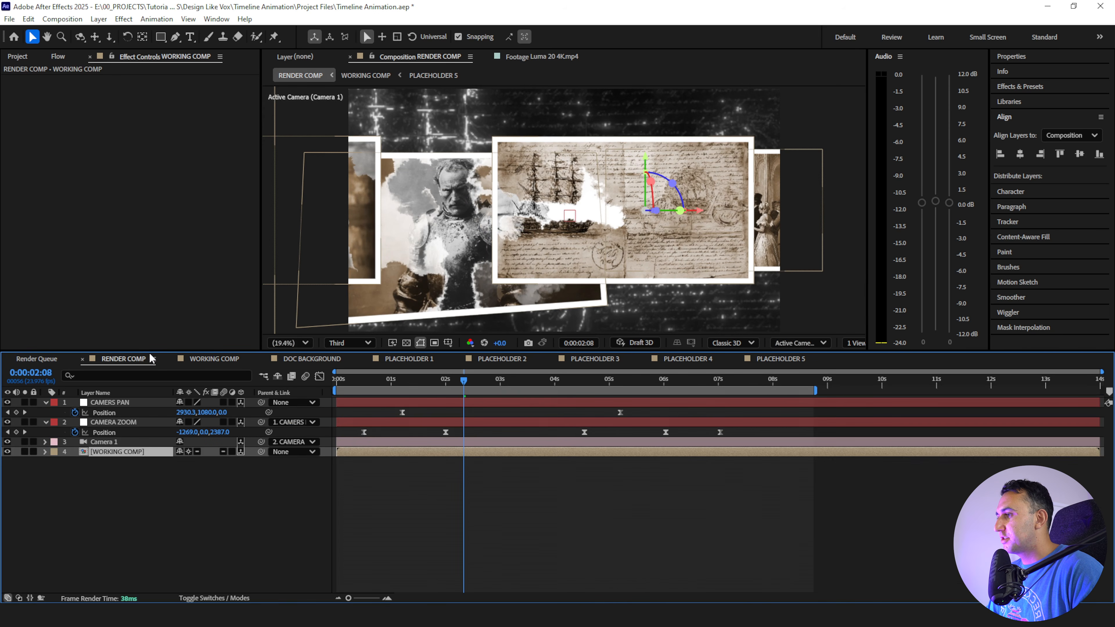
pyautogui.moveTo(360, 385); pyautogui.dragTo(326, 387)
pyautogui.press('space')
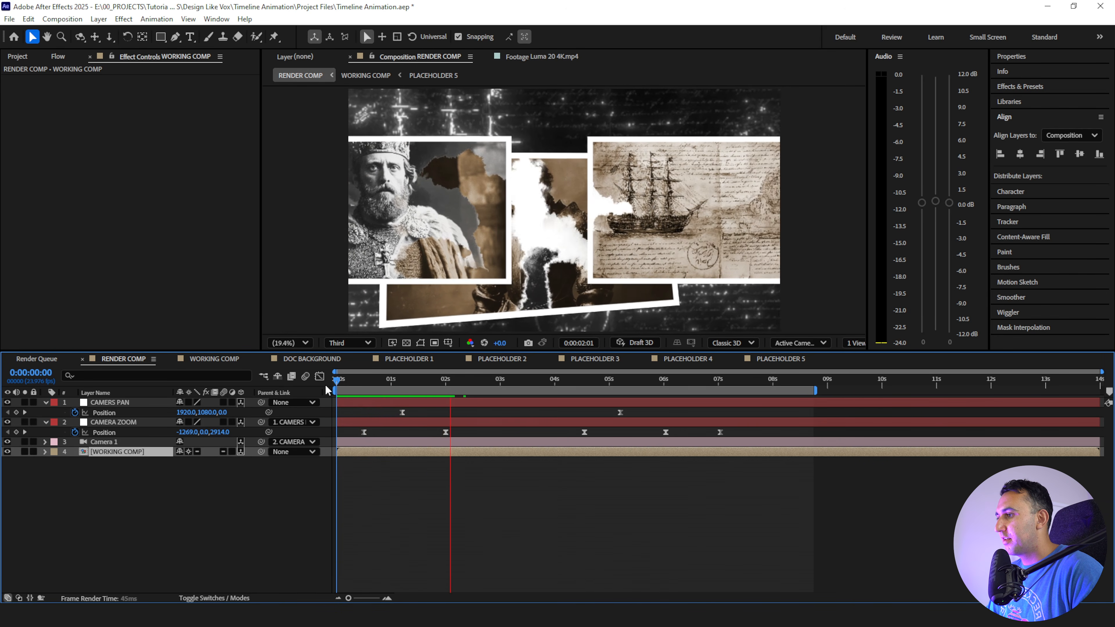
pyautogui.press('space')
pyautogui.click(355, 380)
pyautogui.press('space')
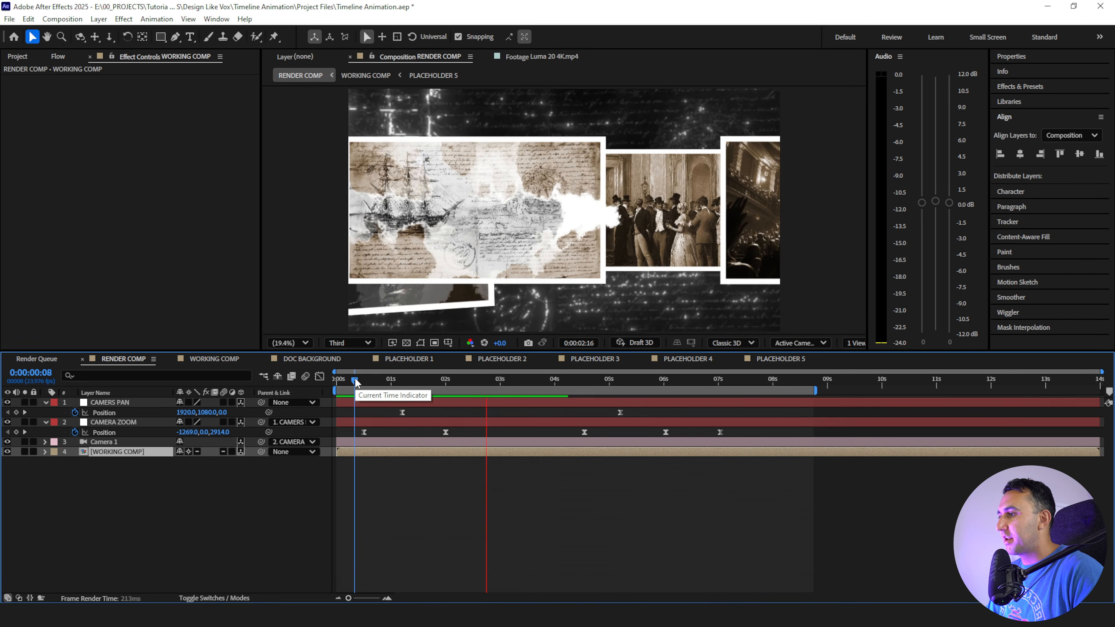
pyautogui.click(355, 381)
pyautogui.press('space')
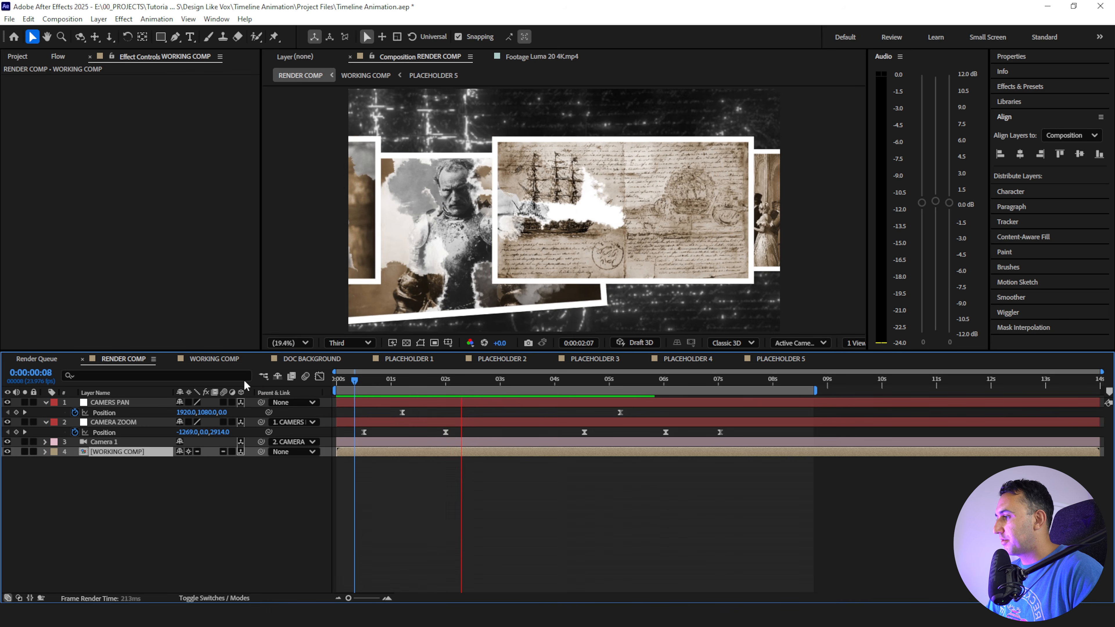
# In WORKING COMP, set PLACEHOLDER 3's X Rotation to -28° and keyframe it at 0:00:00:00
pyautogui.click(214, 358)
pyautogui.click(126, 432)
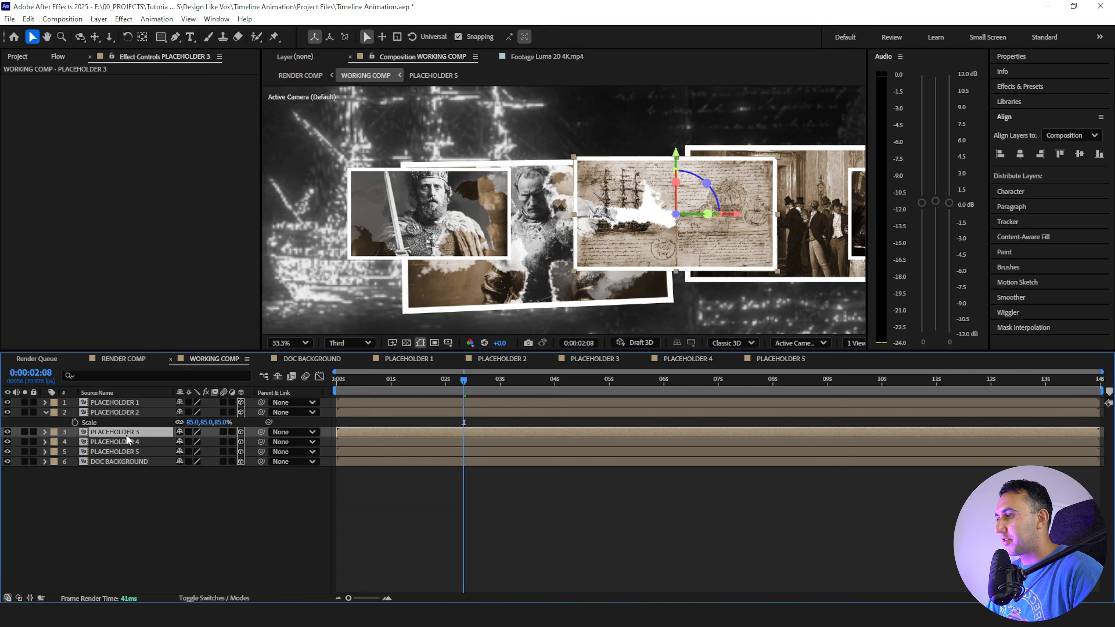
pyautogui.press('r')
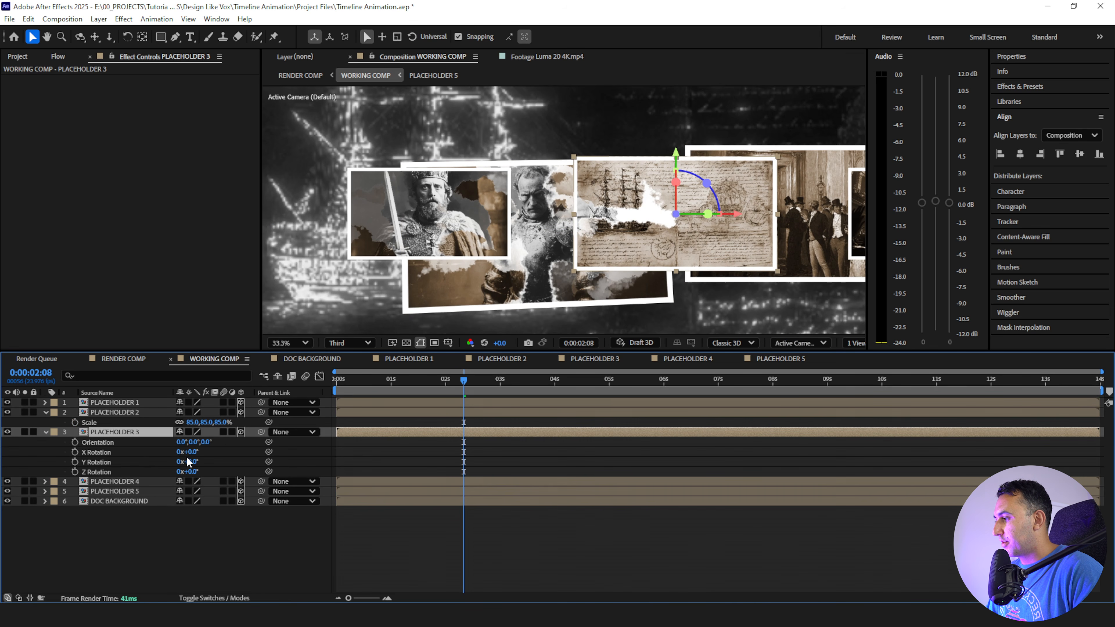
pyautogui.moveTo(193, 462)
pyautogui.mouseDown()
pyautogui.moveTo(198, 455)
pyautogui.moveTo(183, 460)
pyautogui.mouseUp()
pyautogui.hotkey('ctrl', 'z')
pyautogui.moveTo(360, 381); pyautogui.dragTo(336, 382)
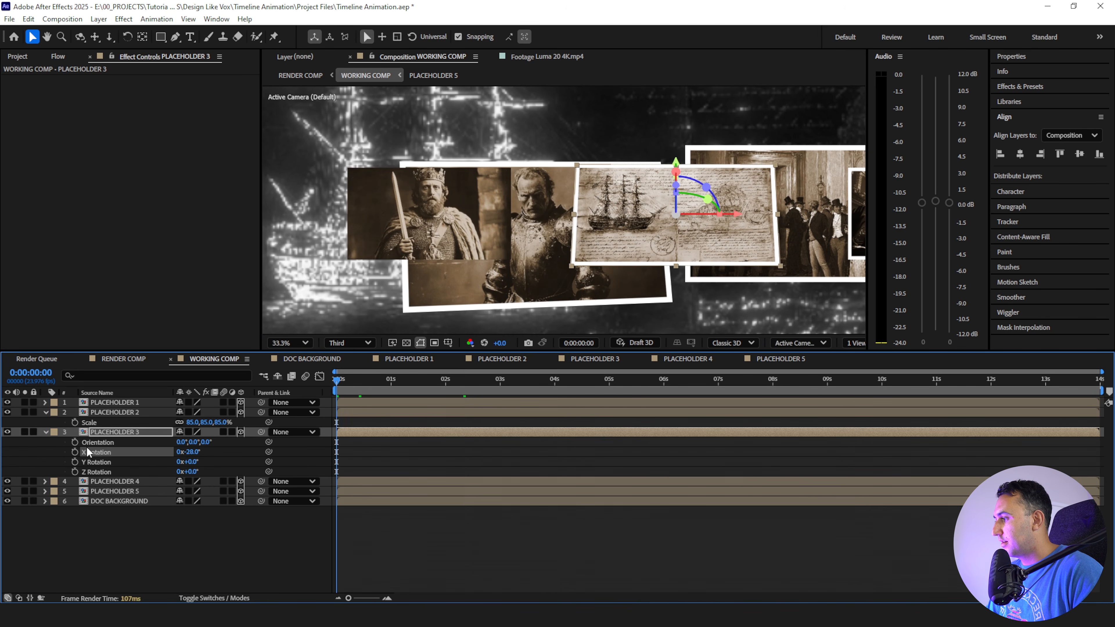
pyautogui.click(75, 452)
# Add a second X Rotation keyframe of -11° to PLACEHOLDER 3 and shift it to just past 9 seconds
pyautogui.click(559, 380)
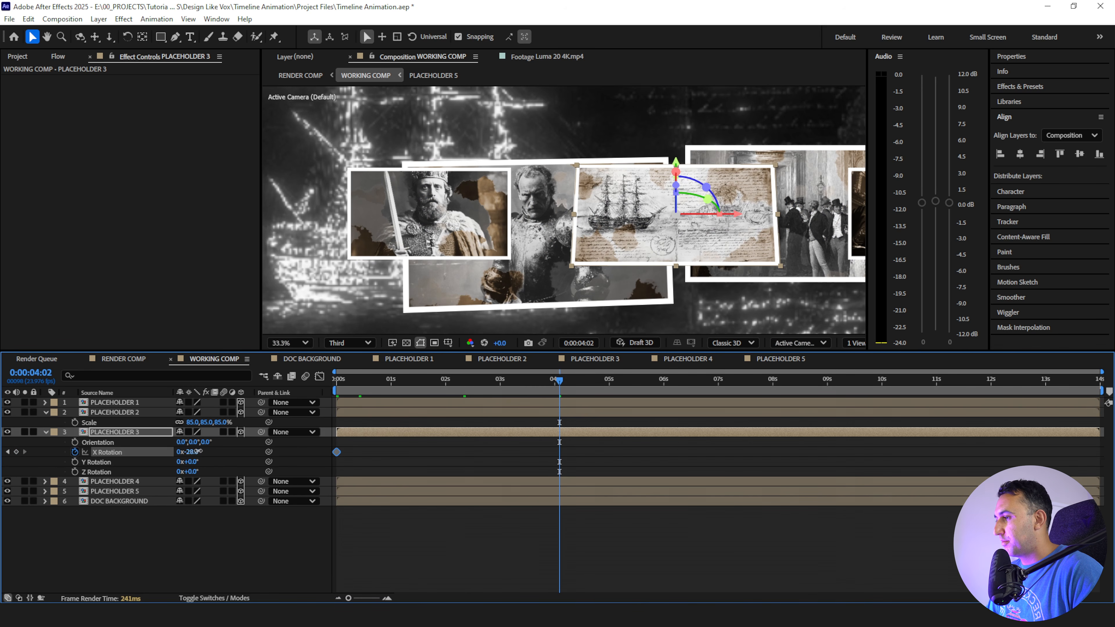
pyautogui.moveTo(198, 452); pyautogui.dragTo(205, 452)
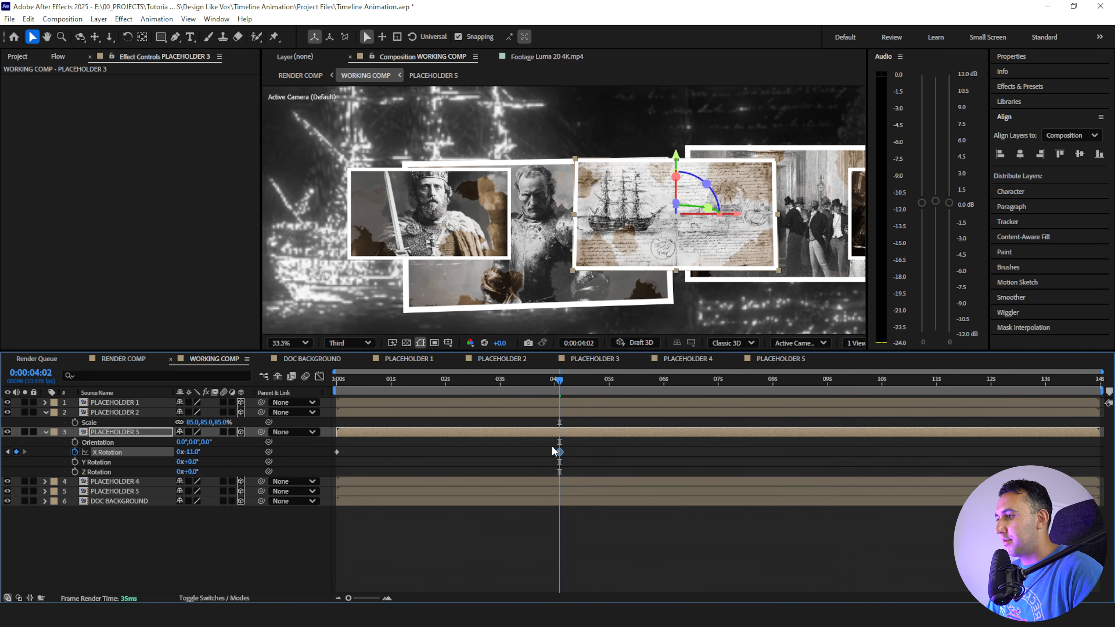
pyautogui.moveTo(559, 452); pyautogui.dragTo(845, 453)
pyautogui.click(652, 465)
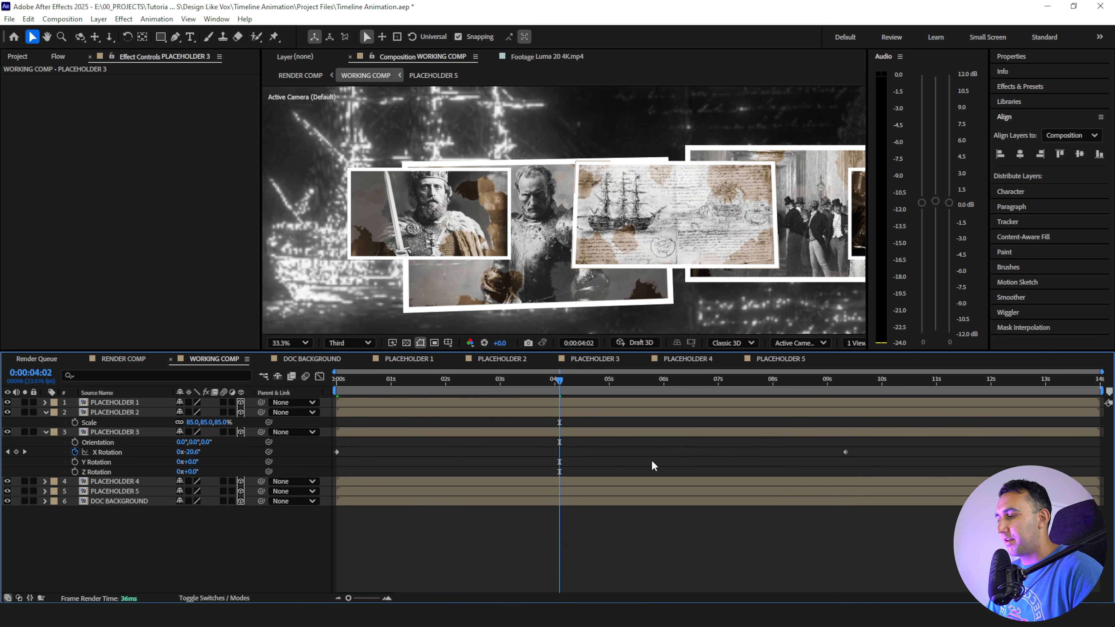
# Preview PLACEHOLDER 3's rotation in RENDER COMP from 0:00:00:00 to about 0:00:02:23
pyautogui.moveTo(368, 380); pyautogui.dragTo(335, 380)
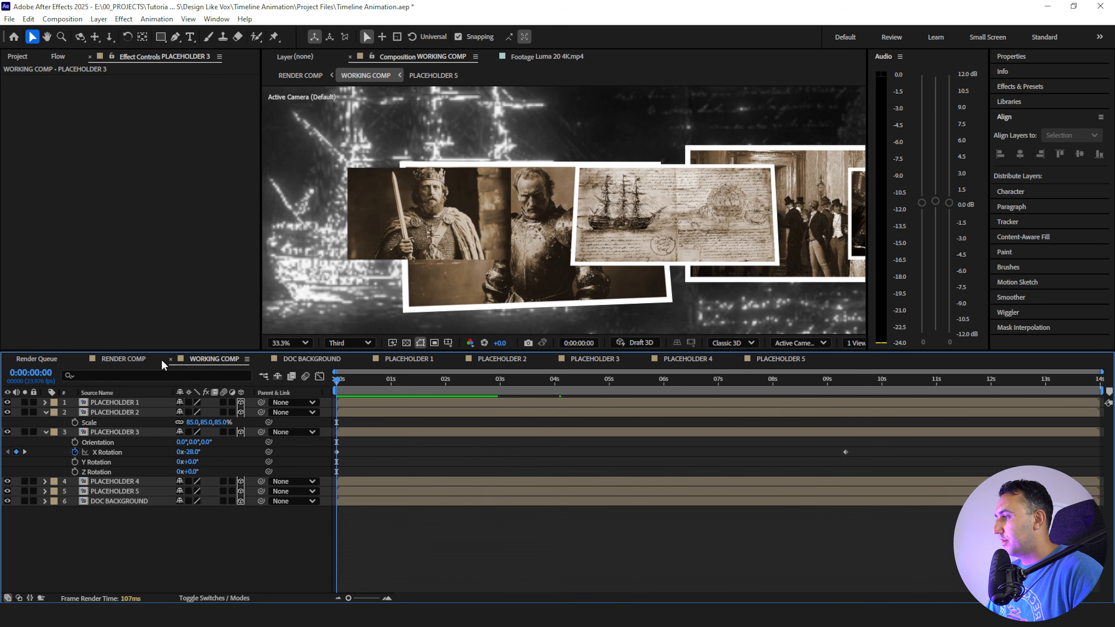
pyautogui.click(145, 359)
pyautogui.press('space')
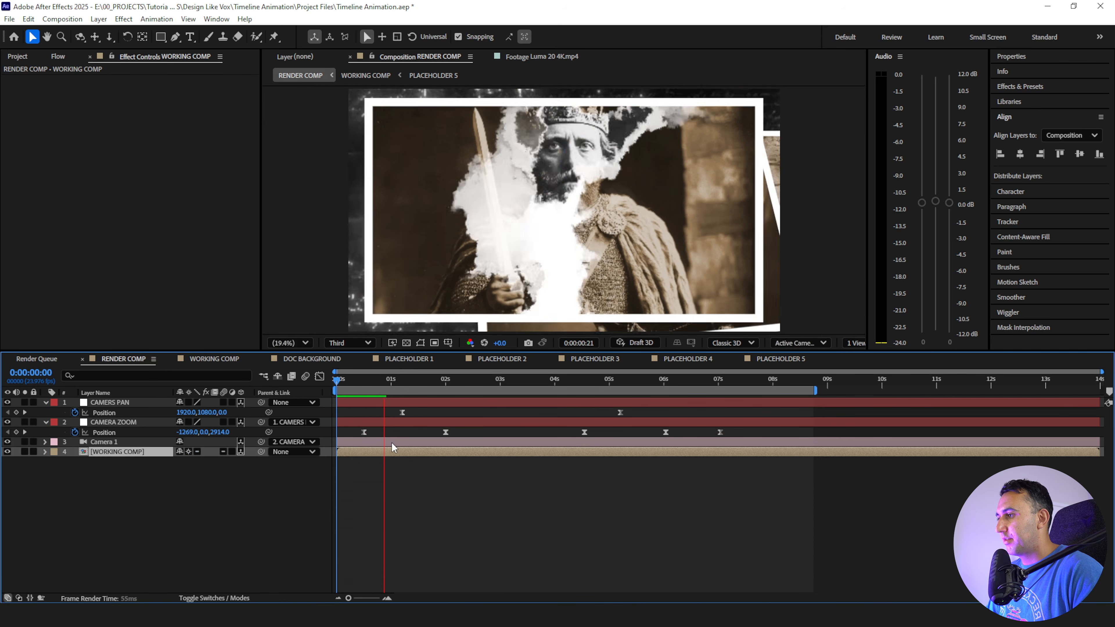
pyautogui.press('space')
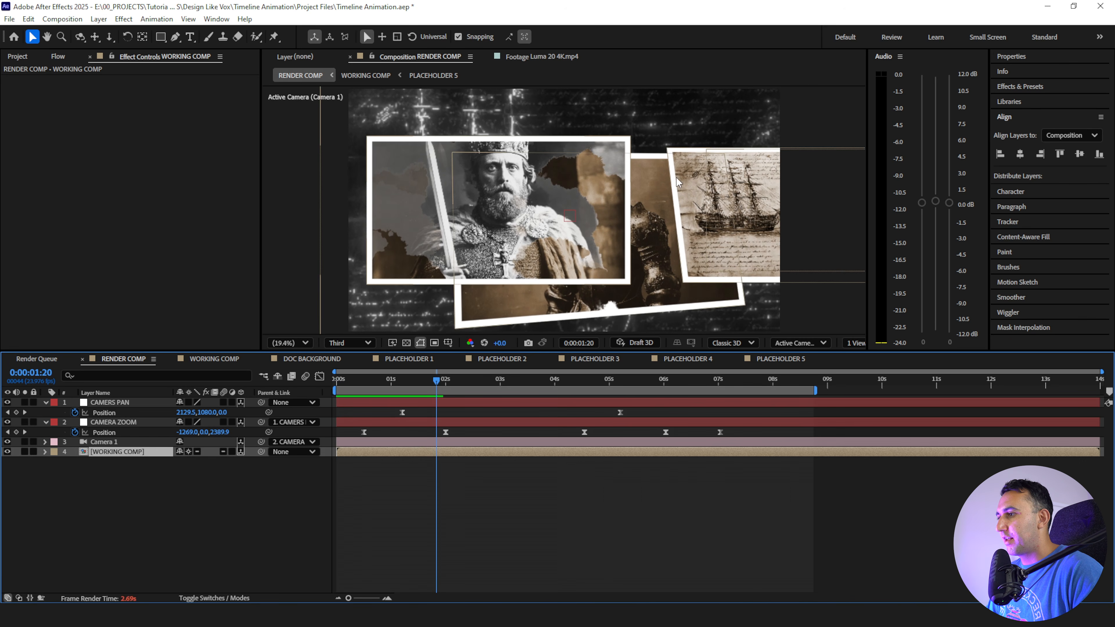
pyautogui.press('space')
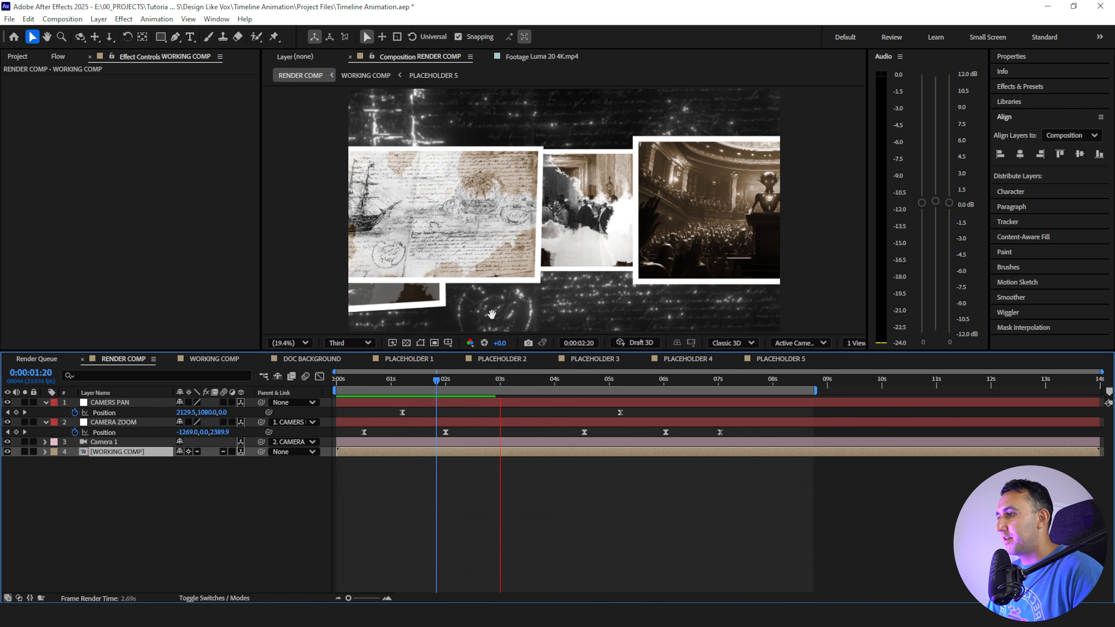
pyautogui.press('space')
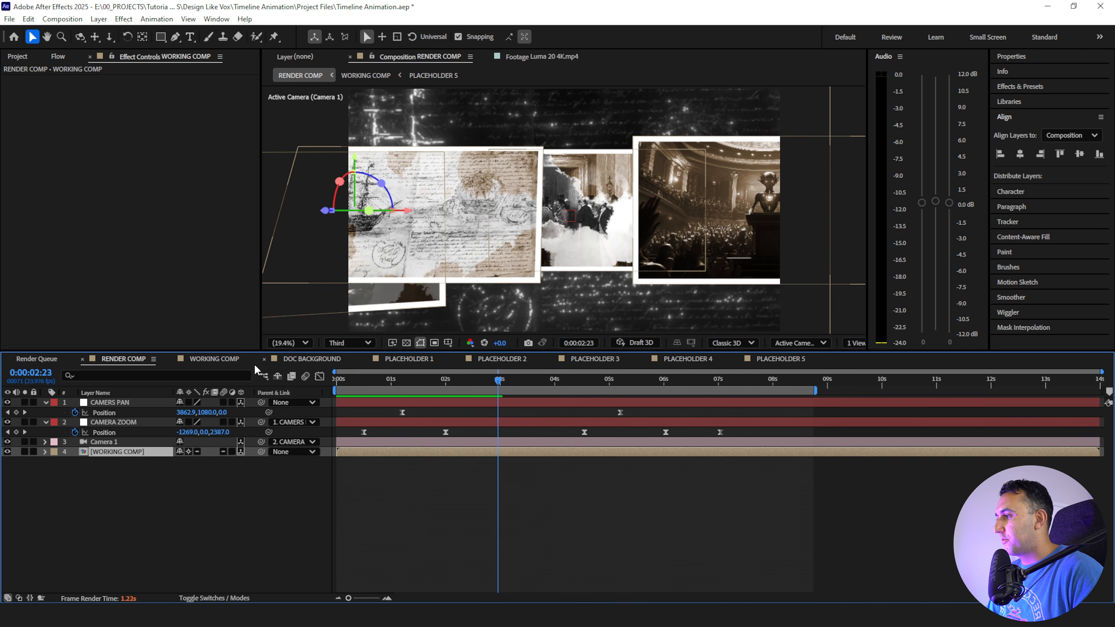
# In WORKING COMP, keyframe Orientation and the X, Y and Z Rotation of PLACEHOLDER 4 at 0:00:00:00
pyautogui.click(215, 360)
pyautogui.click(142, 480)
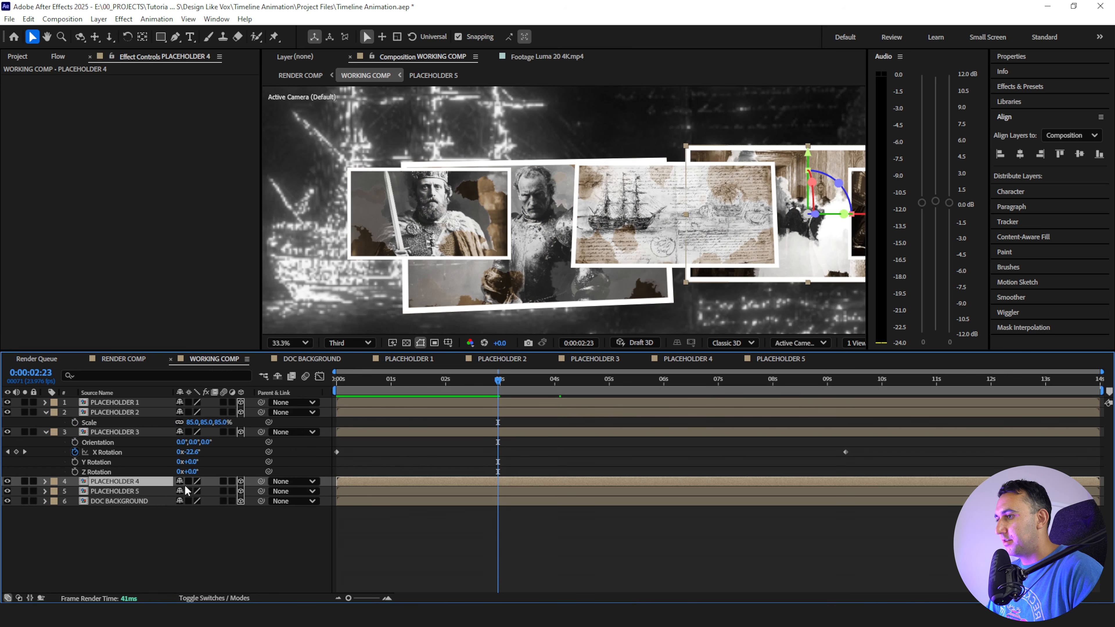
pyautogui.press('f')
pyautogui.press('r')
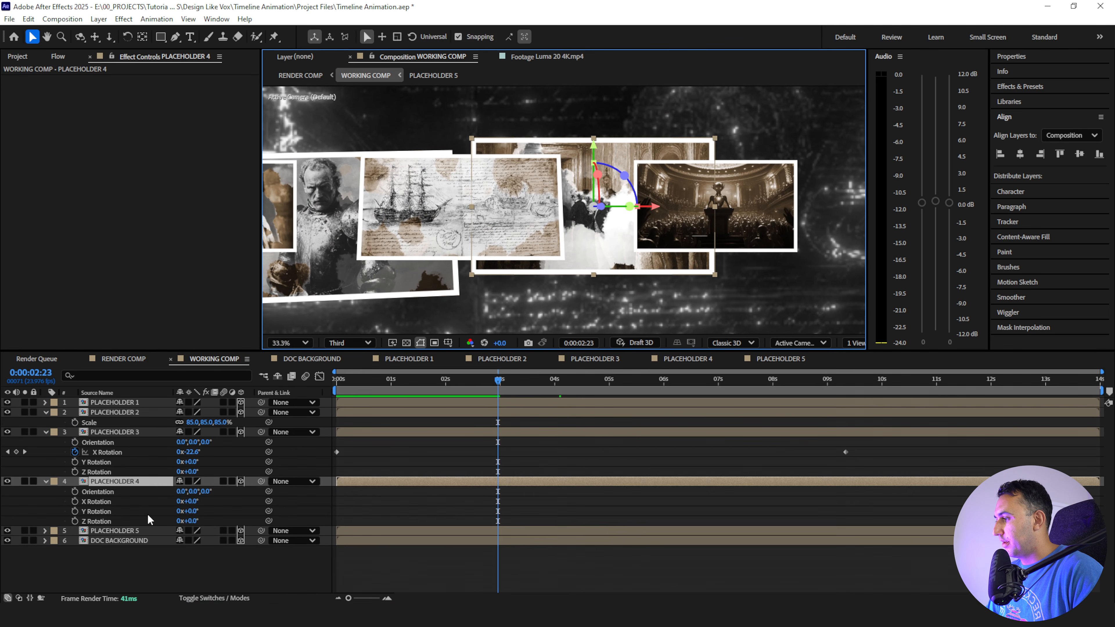
pyautogui.press('Home')
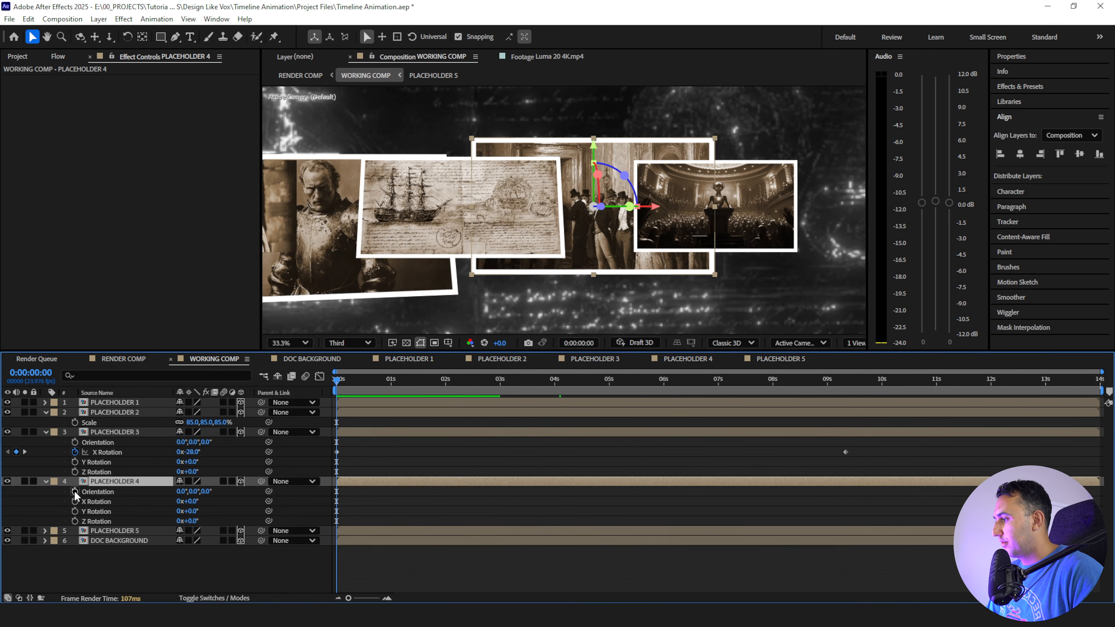
pyautogui.moveTo(75, 494); pyautogui.dragTo(67, 523)
pyautogui.moveTo(479, 386); pyautogui.dragTo(661, 386)
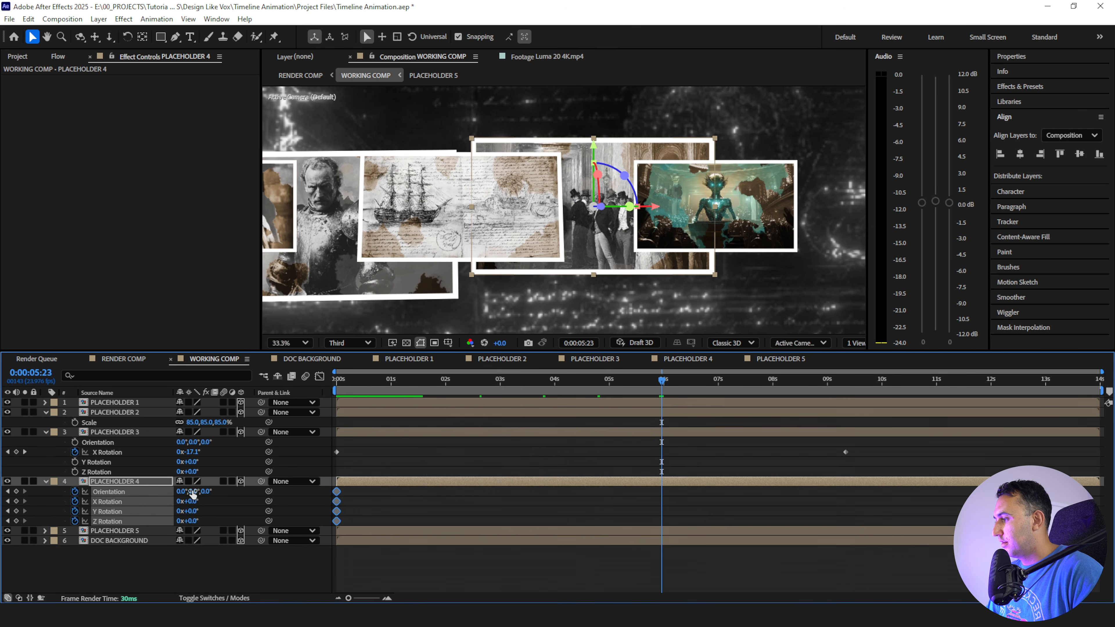
pyautogui.press('Home')
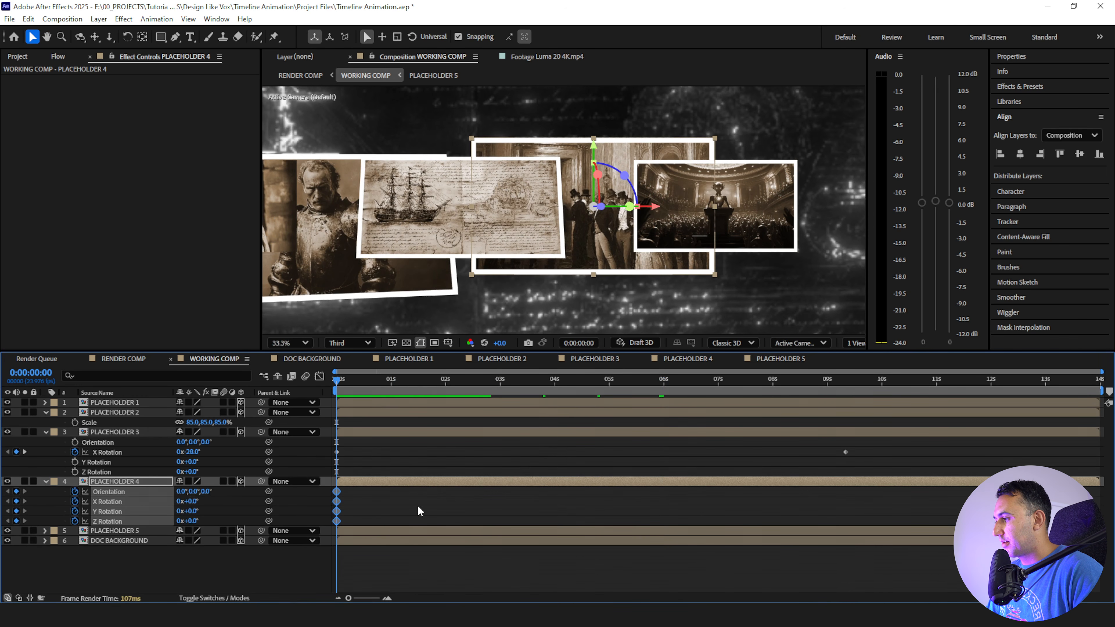
pyautogui.click(418, 510)
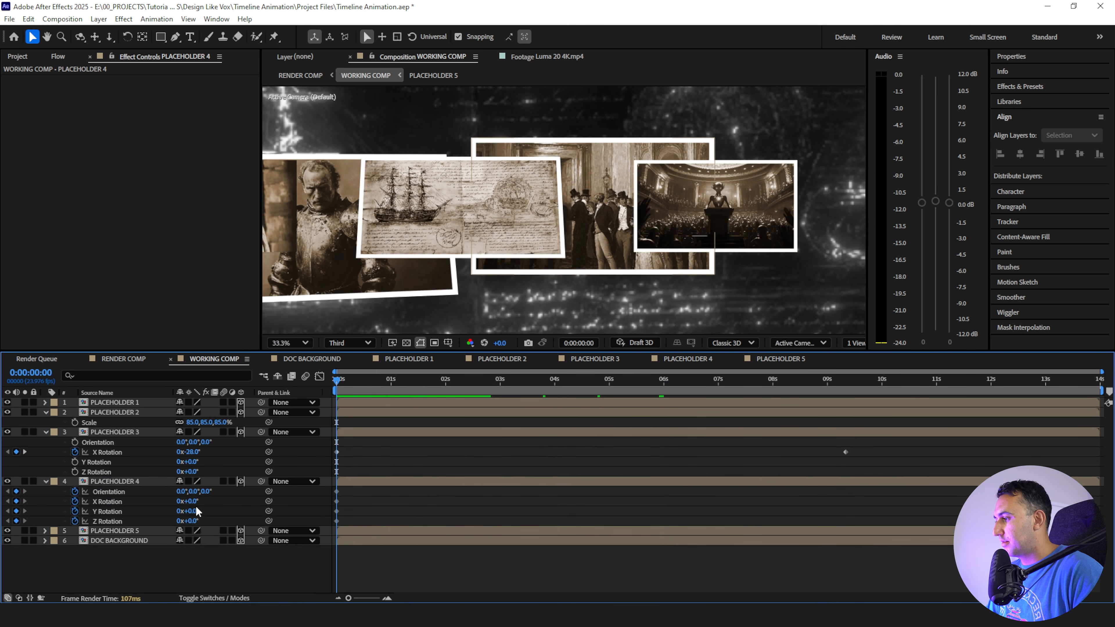
# Tilt PLACEHOLDER 4 on X, set its starting Y Rotation to 28°, and give both rotations a second keyframe just past 9 seconds
pyautogui.moveTo(200, 502)
pyautogui.mouseDown()
pyautogui.moveTo(198, 518)
pyautogui.moveTo(200, 503)
pyautogui.mouseUp()
pyautogui.click(408, 505)
pyautogui.click(736, 381)
pyautogui.moveTo(198, 511); pyautogui.dragTo(195, 511)
pyautogui.click(812, 514)
pyautogui.moveTo(736, 382); pyautogui.dragTo(336, 384)
pyautogui.press('space')
pyautogui.moveTo(458, 384); pyautogui.dragTo(299, 398)
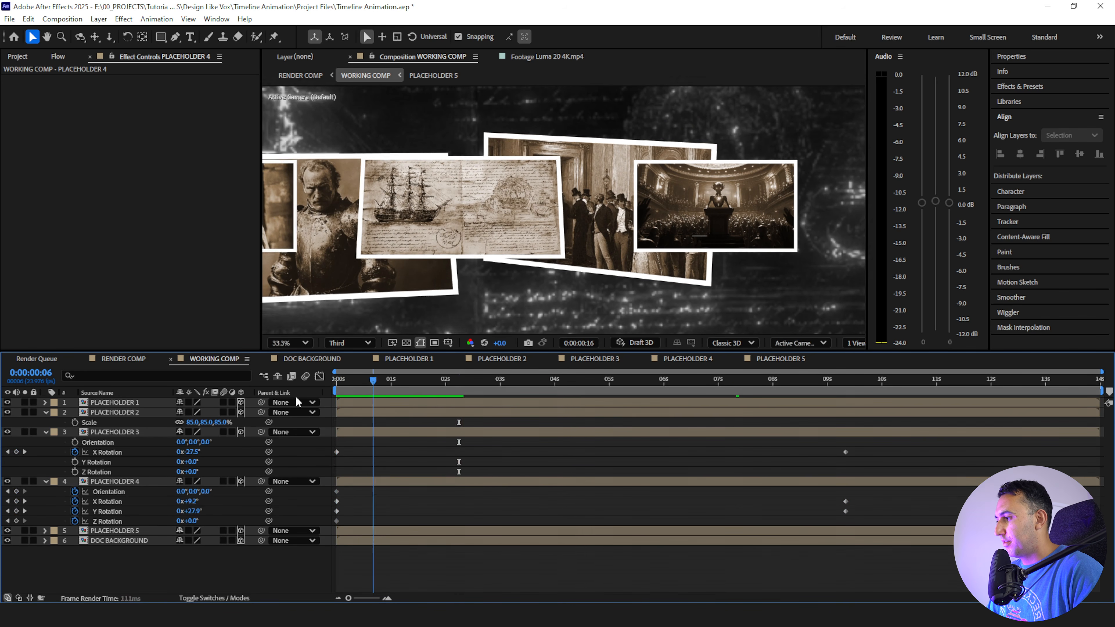
# Set PLACEHOLDER 4's X Rotation to -20° and Z Rotation to -11° at 0:00:00:00, previewing the motion
pyautogui.moveTo(192, 502); pyautogui.dragTo(199, 502)
pyautogui.press('space')
pyautogui.moveTo(391, 382); pyautogui.dragTo(336, 384)
pyautogui.click(350, 503)
pyautogui.press('space')
pyautogui.moveTo(192, 502); pyautogui.dragTo(173, 502)
pyautogui.press('space')
pyautogui.moveTo(192, 521); pyautogui.dragTo(188, 521)
pyautogui.press('space')
pyautogui.press('space')
pyautogui.moveTo(403, 384); pyautogui.dragTo(336, 383)
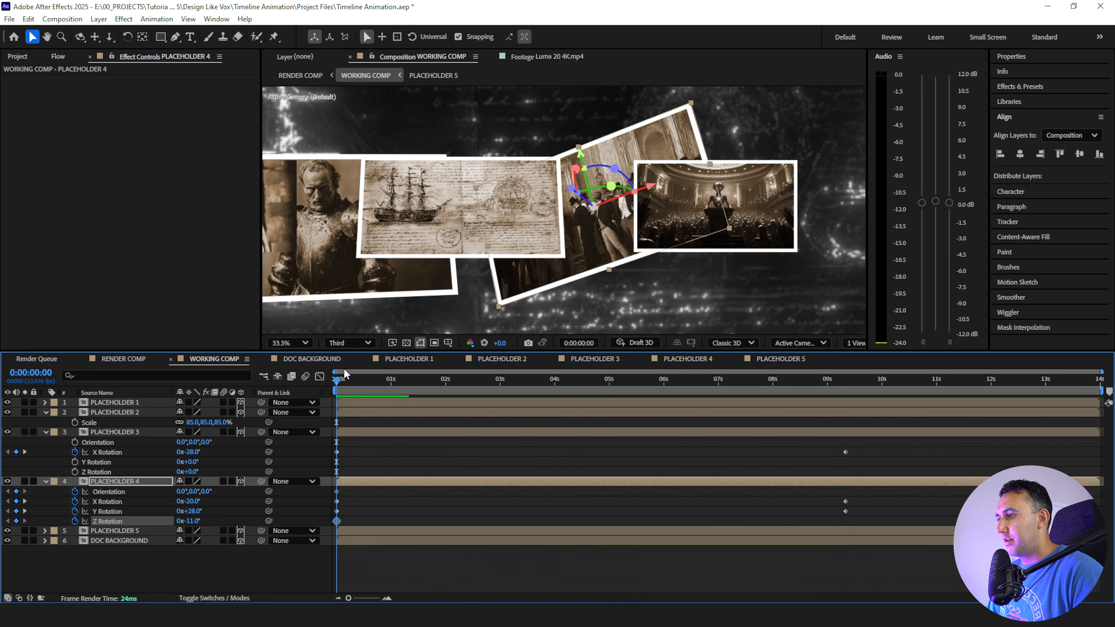
# Scale PLACEHOLDER 4 to 82% and preview it in RENDER COMP up to 0:00:04:10
pyautogui.press('s')
pyautogui.moveTo(192, 491); pyautogui.dragTo(187, 491)
pyautogui.click(123, 359)
pyautogui.press('space')
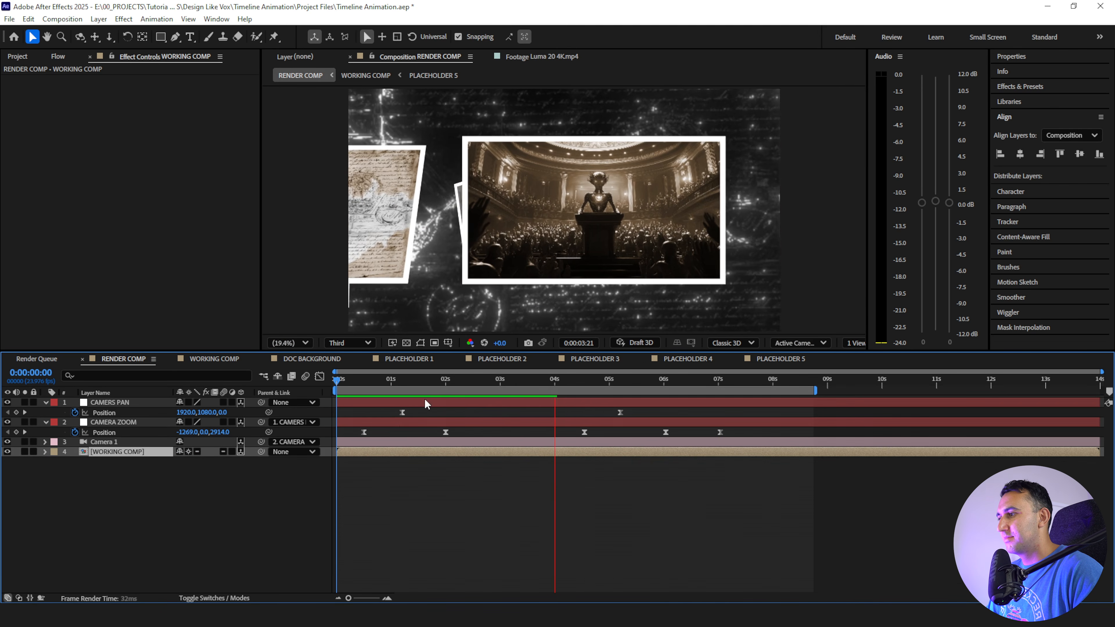
pyautogui.moveTo(406, 381); pyautogui.dragTo(398, 383)
pyautogui.press('space')
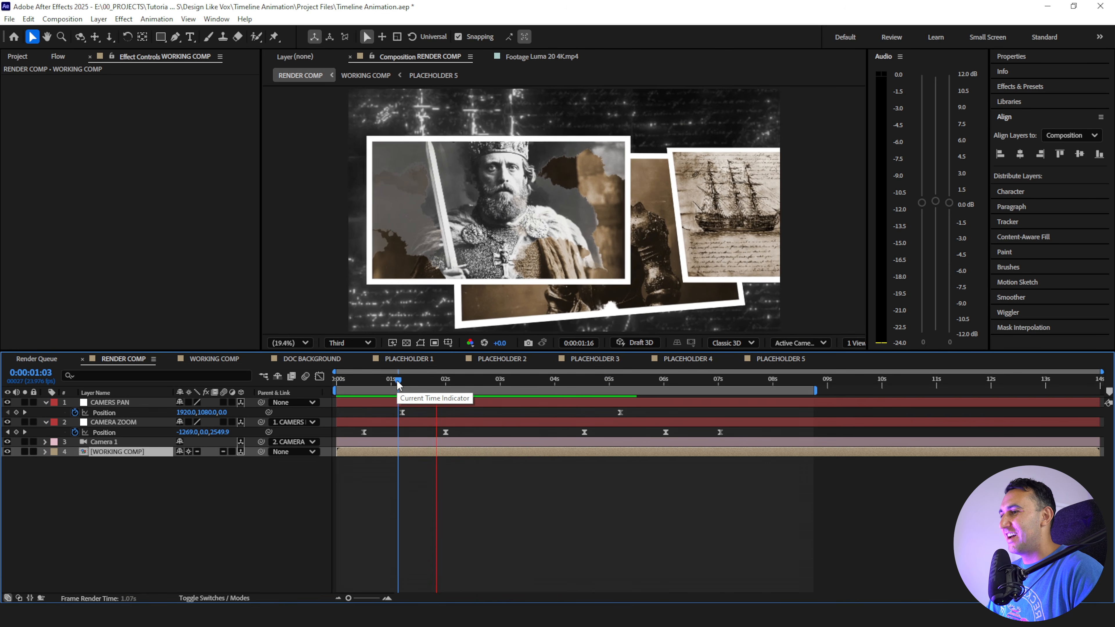
pyautogui.press('space')
pyautogui.press('space')
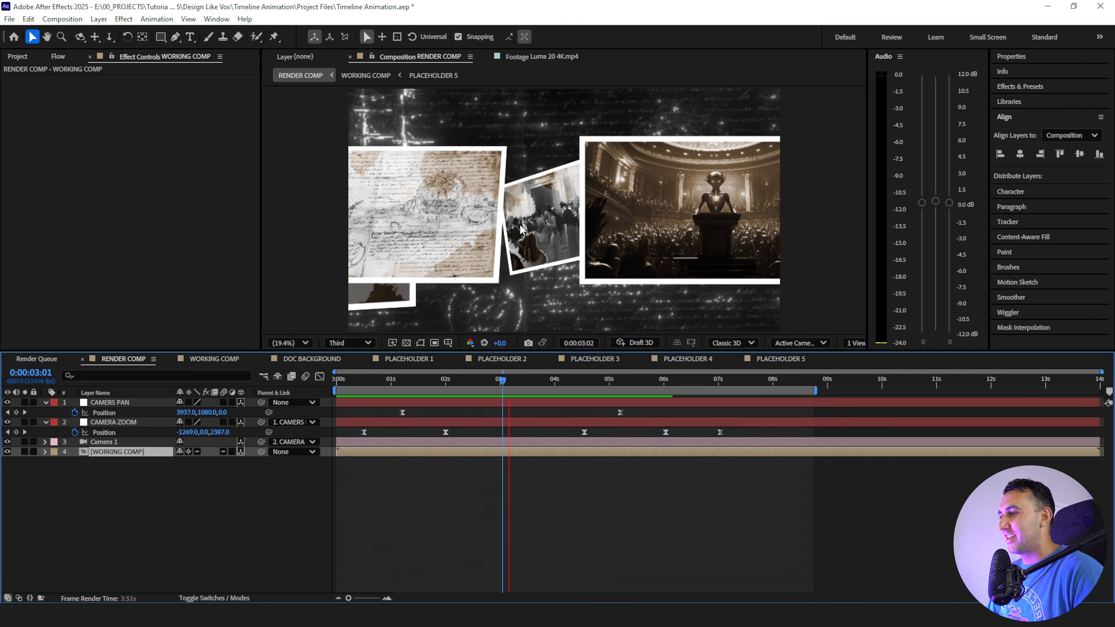
pyautogui.press('space')
pyautogui.press('space')
pyautogui.press('space')
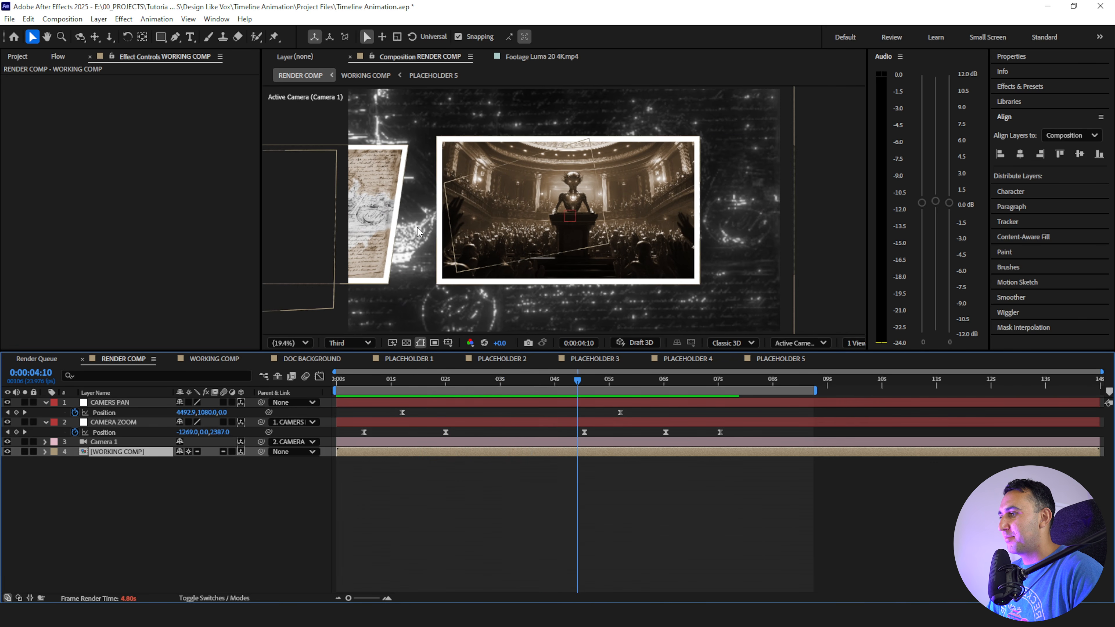
# In WORKING COMP, nudge PLACEHOLDER 4 to the left and set its scale to 83%
pyautogui.click(209, 360)
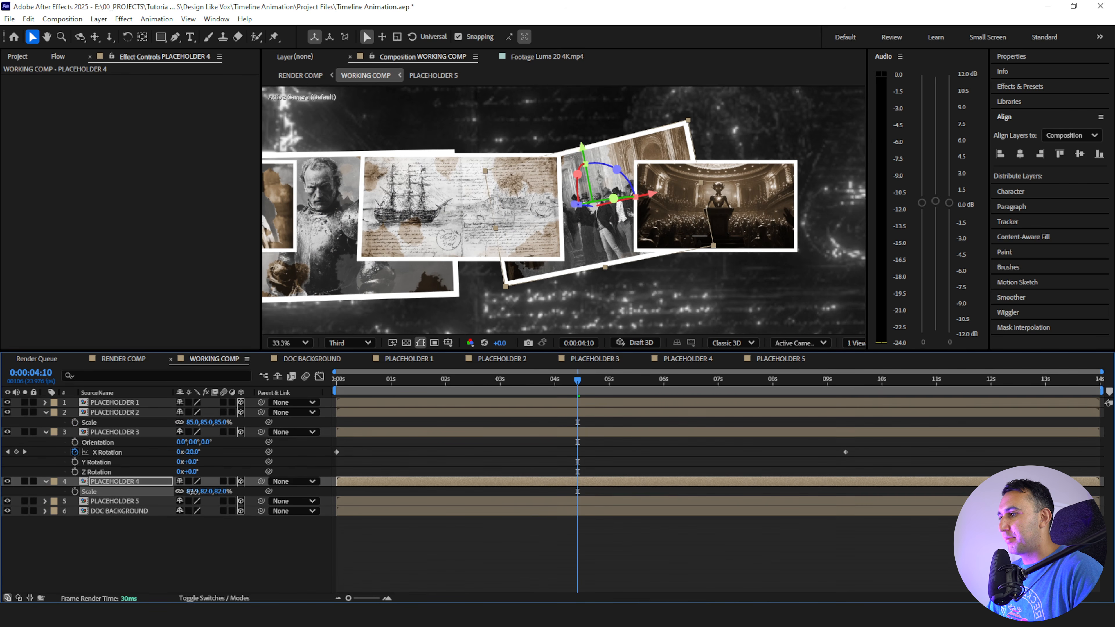
pyautogui.hotkey('shift', 'Left')
pyautogui.hotkey('shift', 'Left')
pyautogui.hotkey('shift', 'Left')
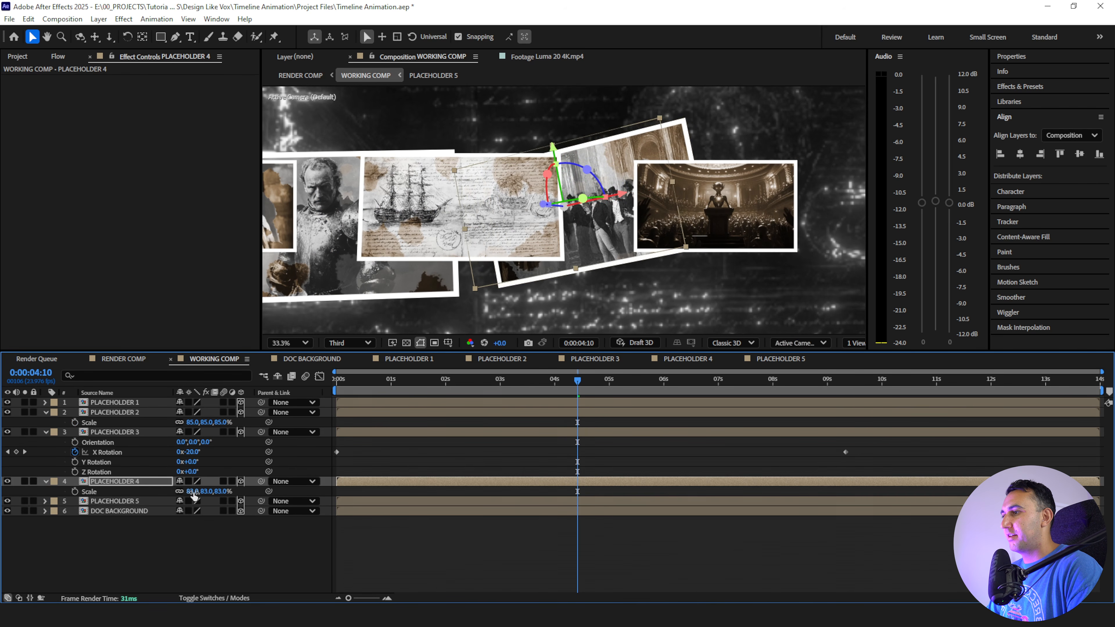
# Preview the adjusted PLACEHOLDER 4 in RENDER COMP from the start and again from 0:00:01:01
pyautogui.click(119, 359)
pyautogui.press('space')
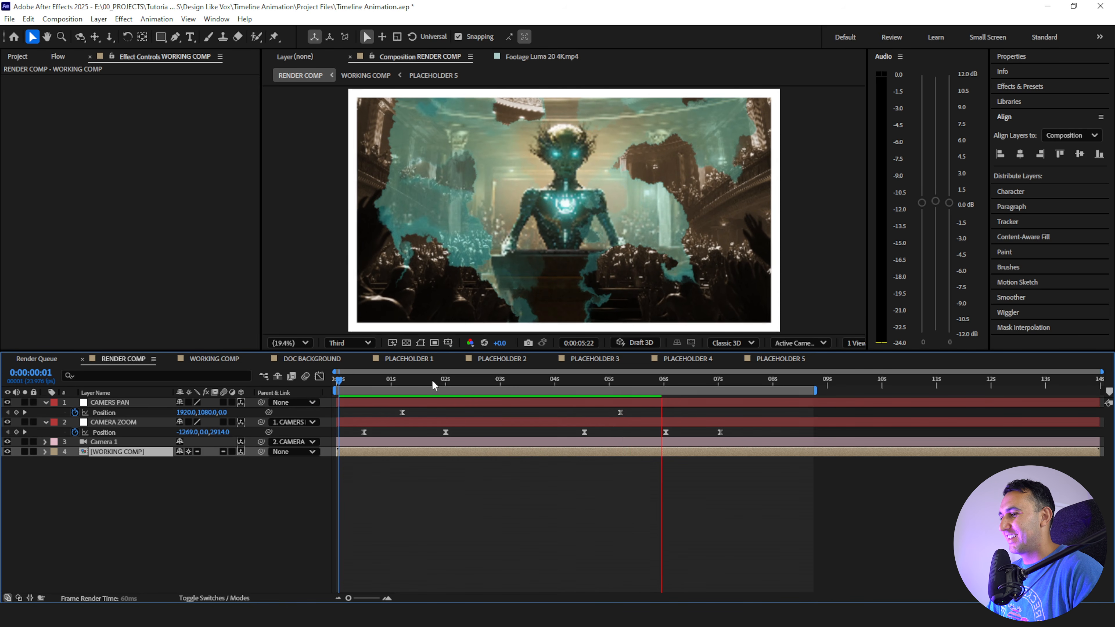
pyautogui.click(393, 379)
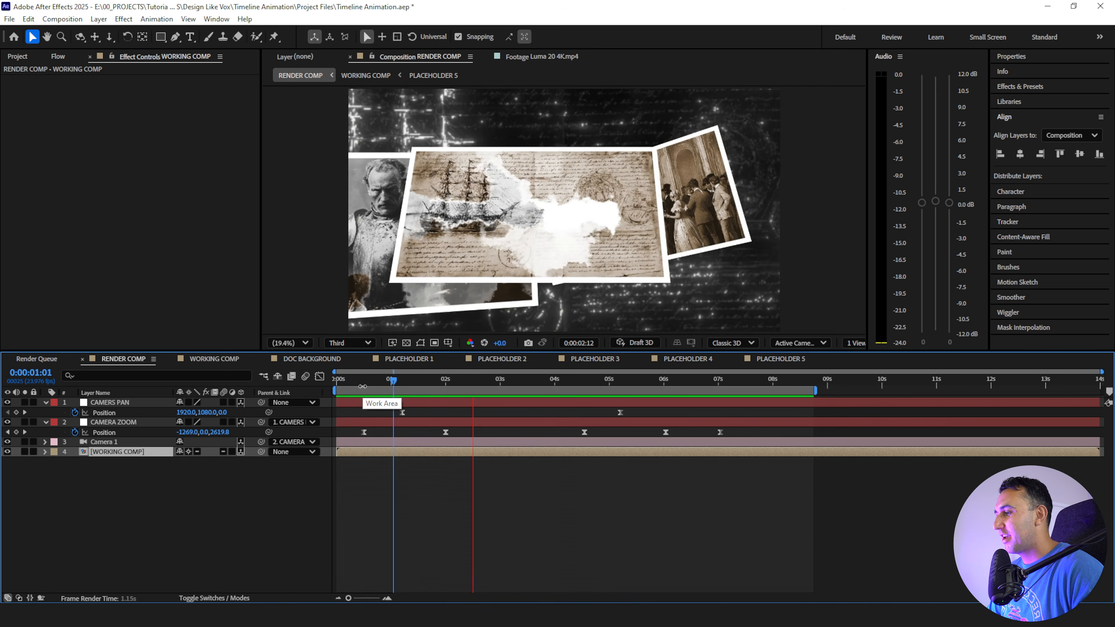
pyautogui.press('space')
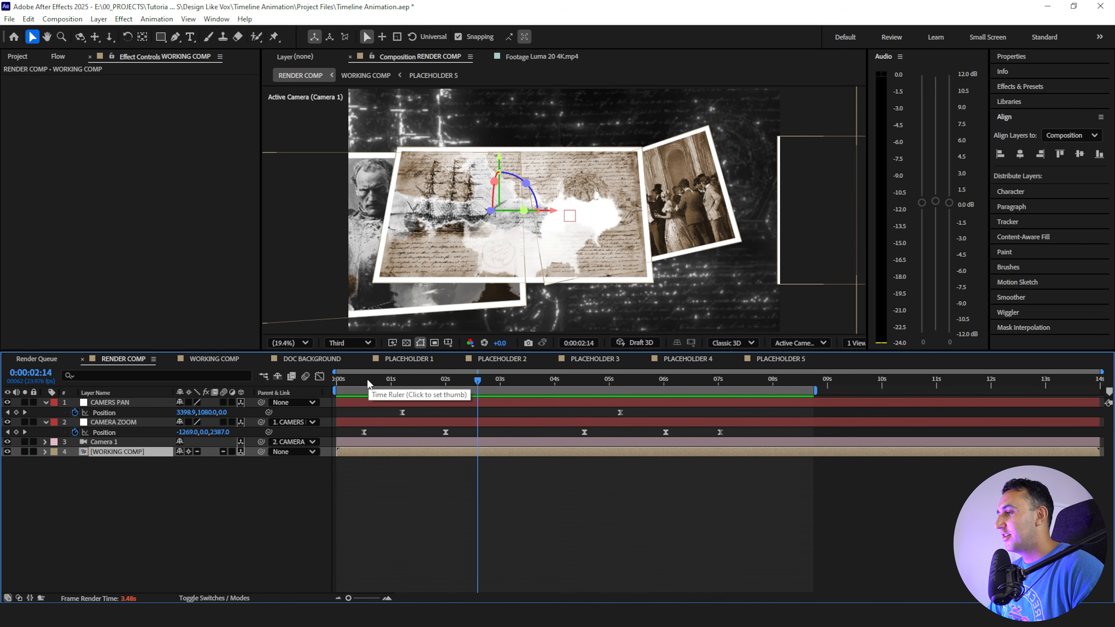
# In WORKING COMP, keyframe PLACEHOLDER 1's Y Rotation at 0:00:00:12, matching the first camera zoom keyframe
pyautogui.press('Home')
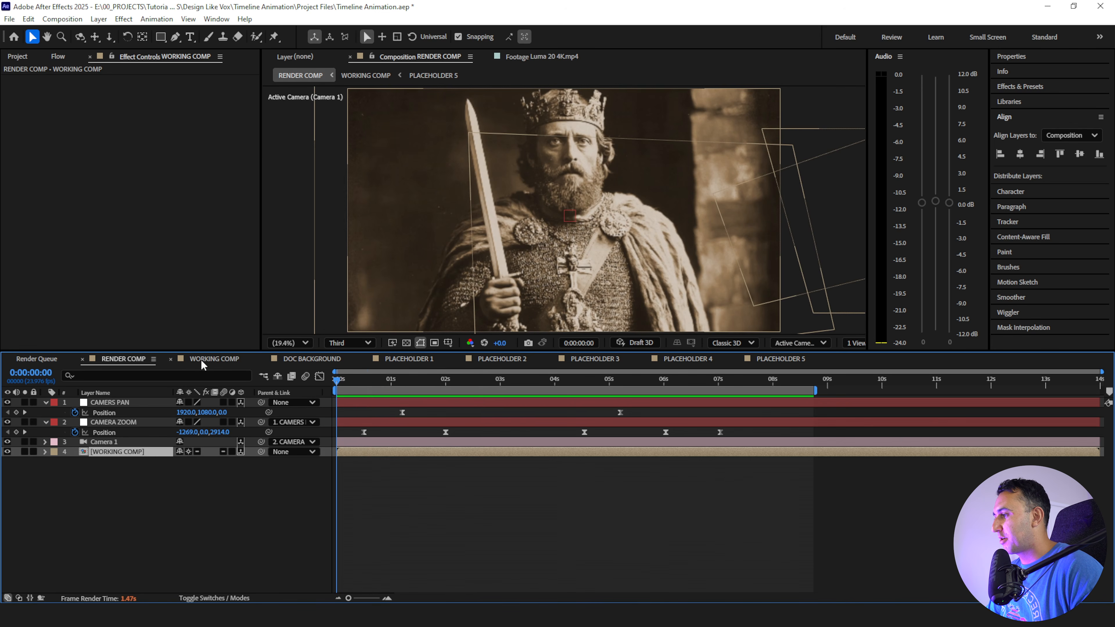
pyautogui.press('k')
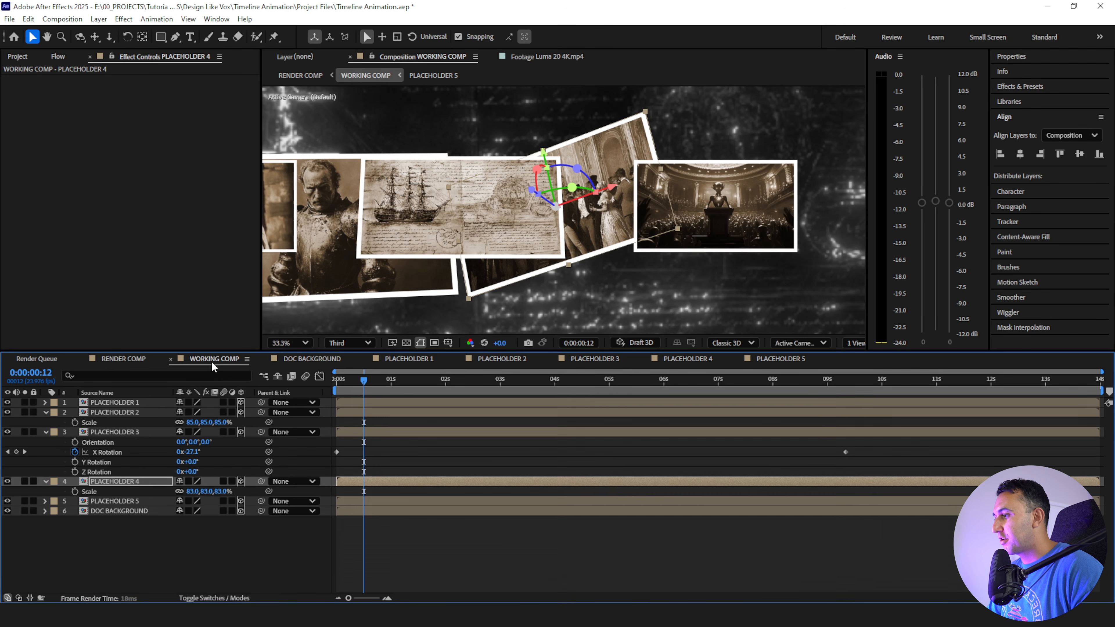
pyautogui.click(211, 360)
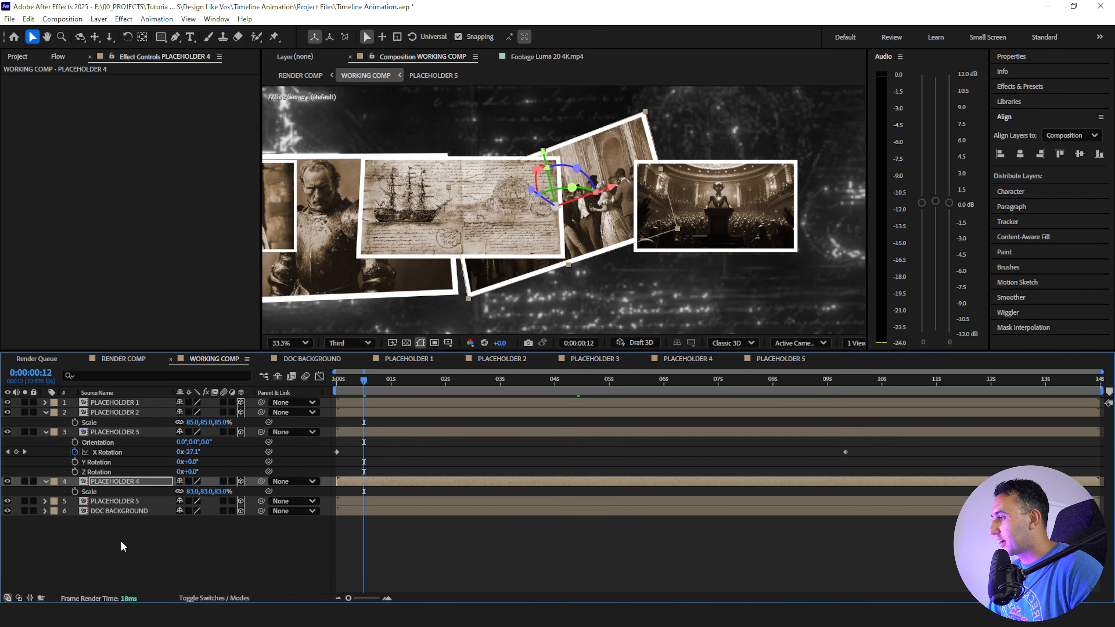
pyautogui.click(120, 540)
pyautogui.click(129, 402)
pyautogui.press('r')
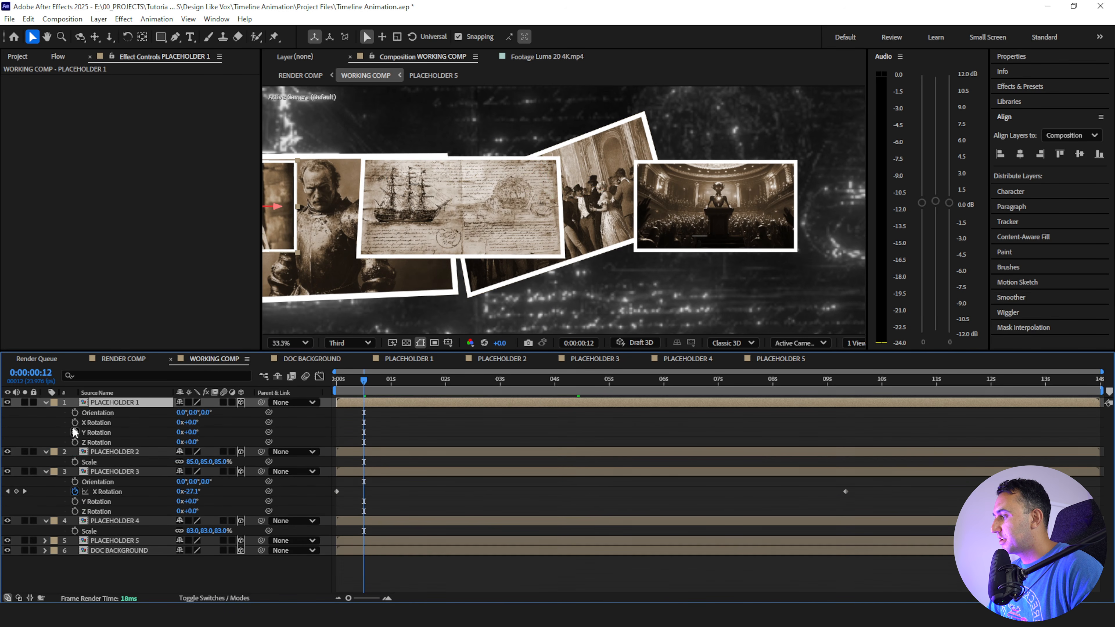
pyautogui.click(75, 432)
# Add a -23° Y Rotation keyframe to PLACEHOLDER 1 at 0:00:01:13 and shift it to about 2.4 seconds
pyautogui.moveTo(391, 380); pyautogui.dragTo(421, 380)
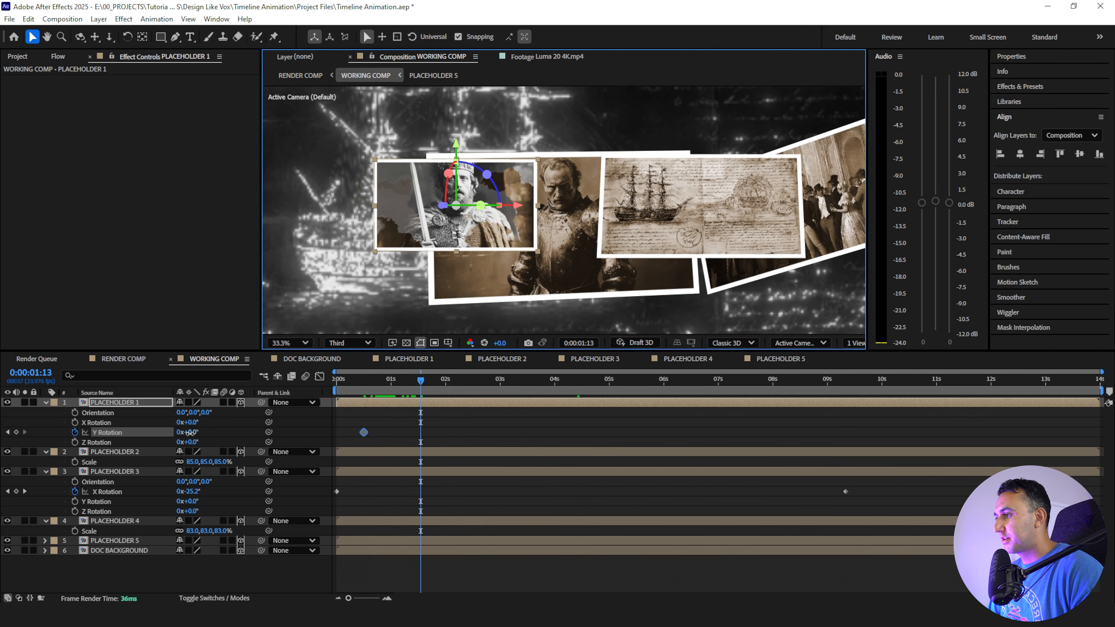
pyautogui.moveTo(190, 432); pyautogui.dragTo(179, 432)
pyautogui.click(439, 432)
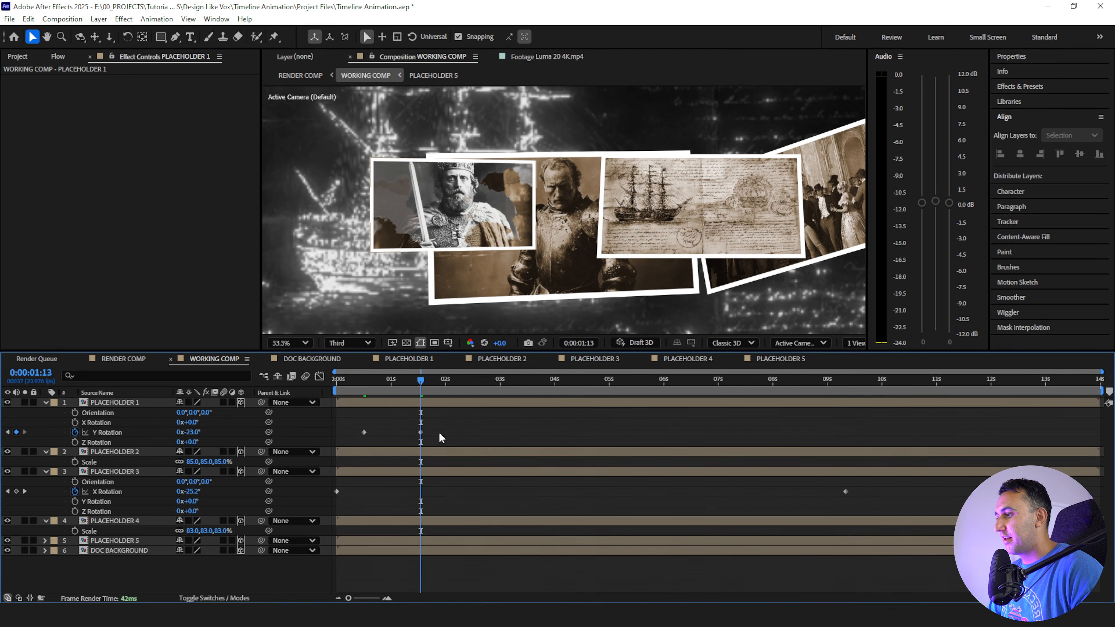
pyautogui.moveTo(420, 432); pyautogui.dragTo(466, 433)
pyautogui.click(507, 433)
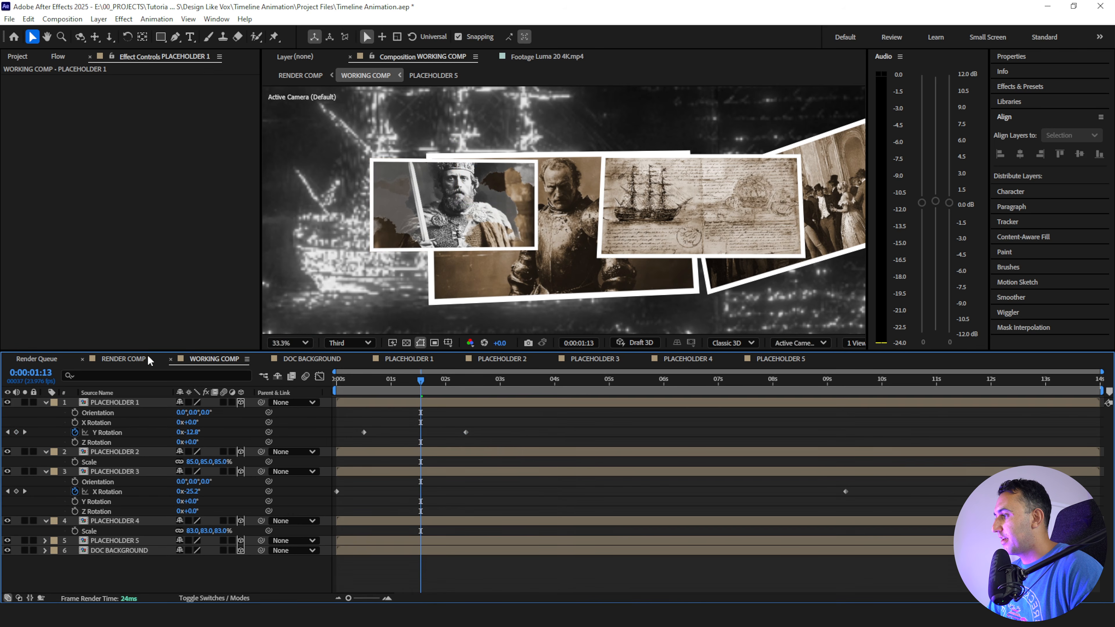
# Check the start of PLACEHOLDER 1's rotation in RENDER COMP by scrubbing and playing the first second
pyautogui.click(147, 358)
pyautogui.click(351, 380)
pyautogui.press('space')
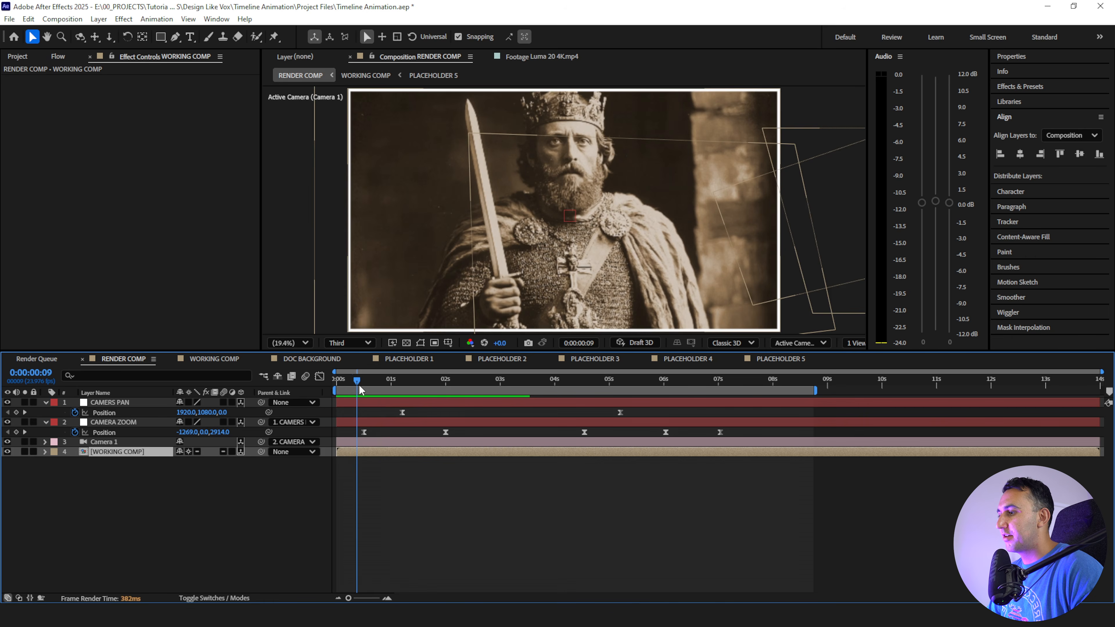
pyautogui.moveTo(351, 386); pyautogui.dragTo(373, 387)
pyautogui.press('space')
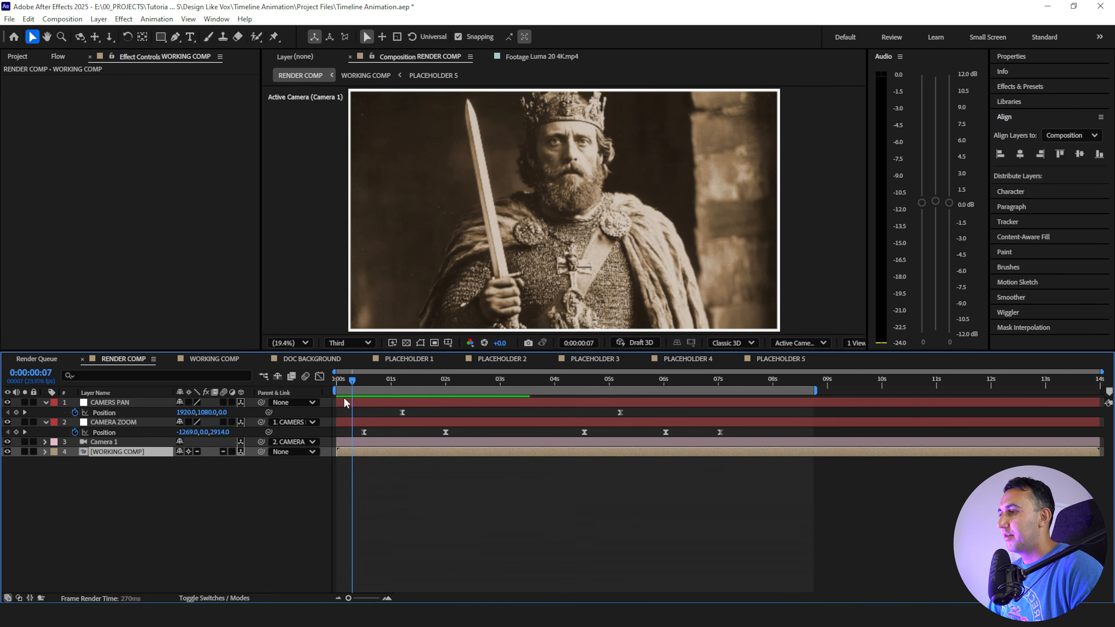
pyautogui.press('space')
# In WORKING COMP, delay both of PLACEHOLDER 1's Y Rotation keyframes so that the first falls at 0:00:00:19
pyautogui.moveTo(346, 381); pyautogui.dragTo(381, 386)
pyautogui.click(231, 359)
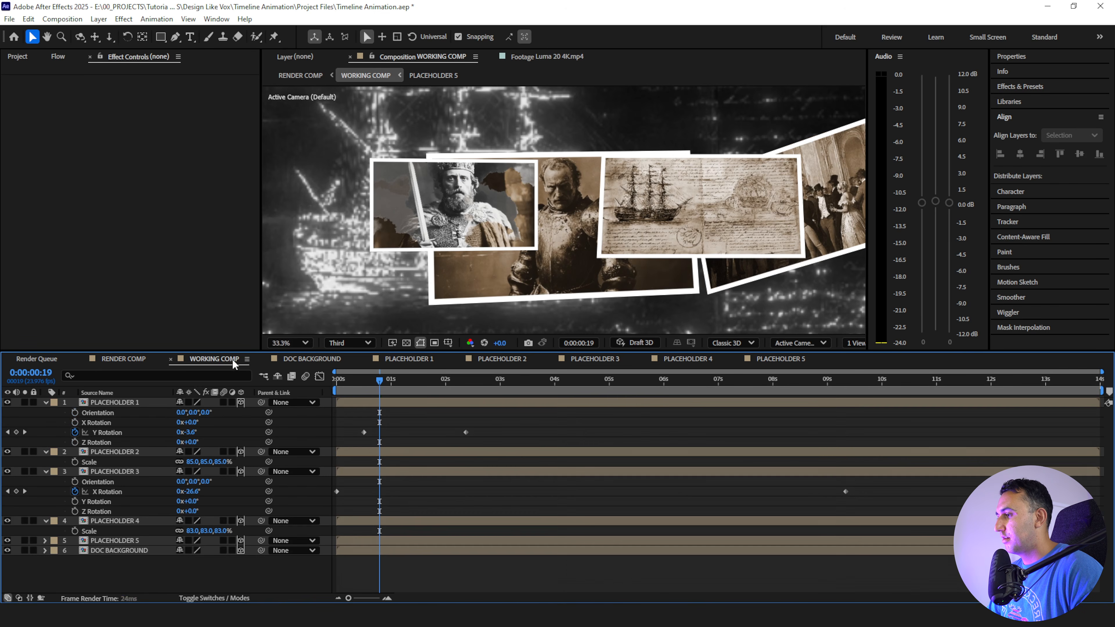
pyautogui.click(111, 432)
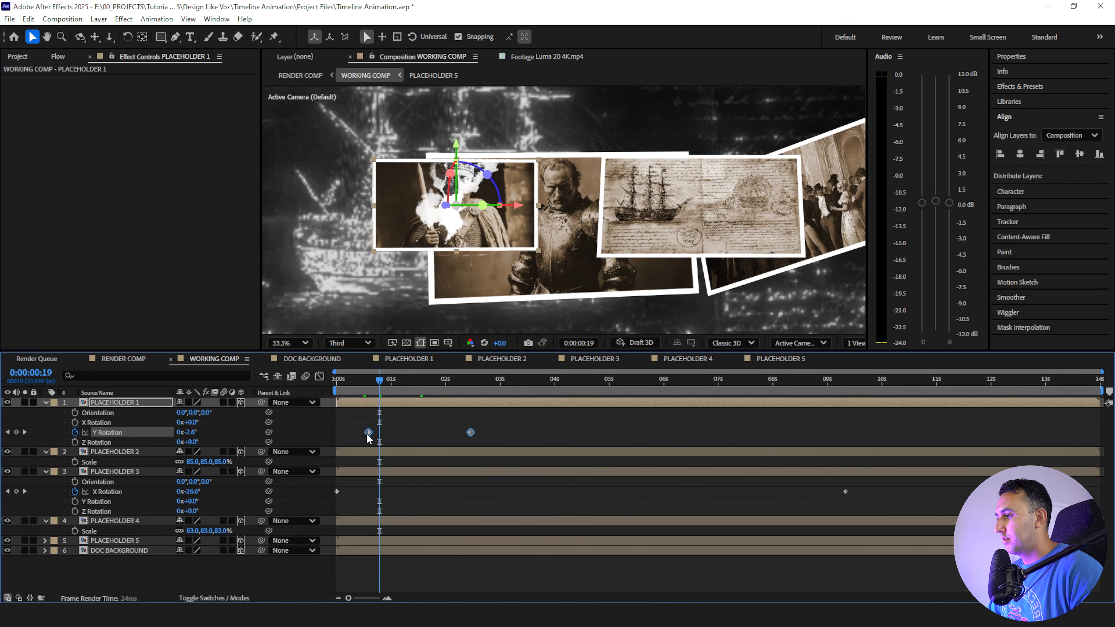
# Preview PLACEHOLDER 1's delayed rotation in RENDER COMP from 0:00:00:09 through 0:00:04:11
pyautogui.click(123, 358)
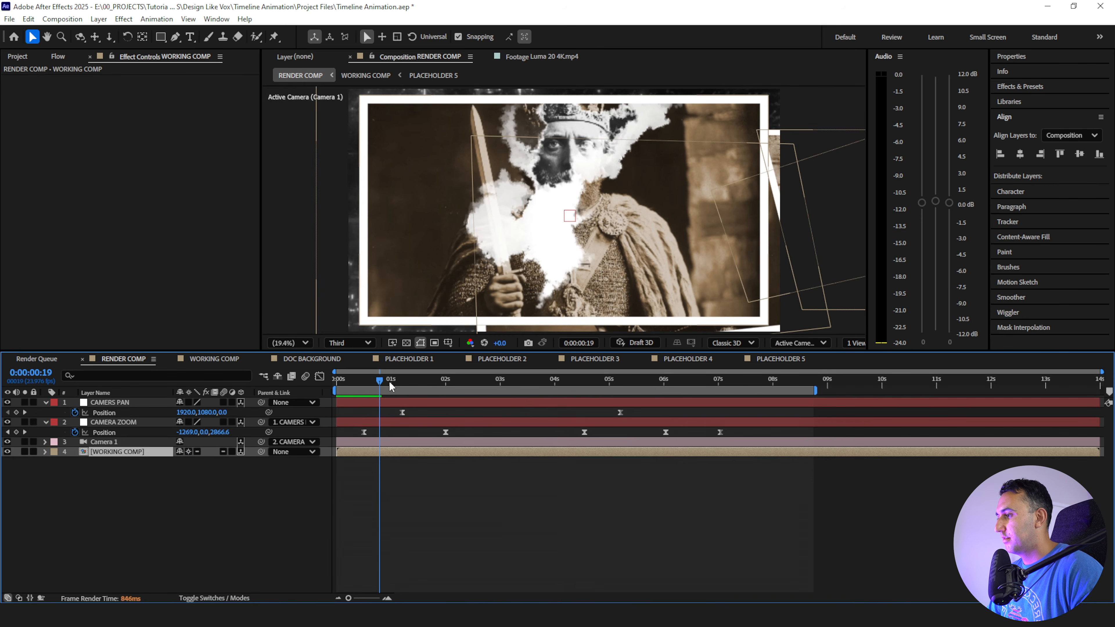
pyautogui.moveTo(379, 382)
pyautogui.mouseDown()
pyautogui.moveTo(335, 386)
pyautogui.moveTo(357, 381)
pyautogui.mouseUp()
pyautogui.press('space')
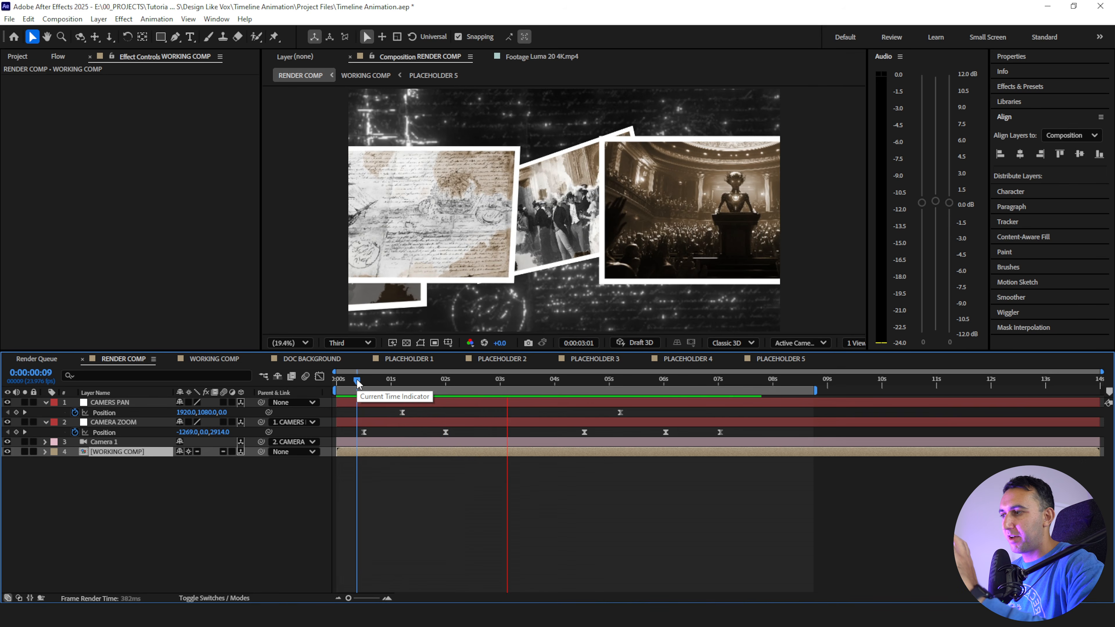
pyautogui.press('space')
pyautogui.press('space')
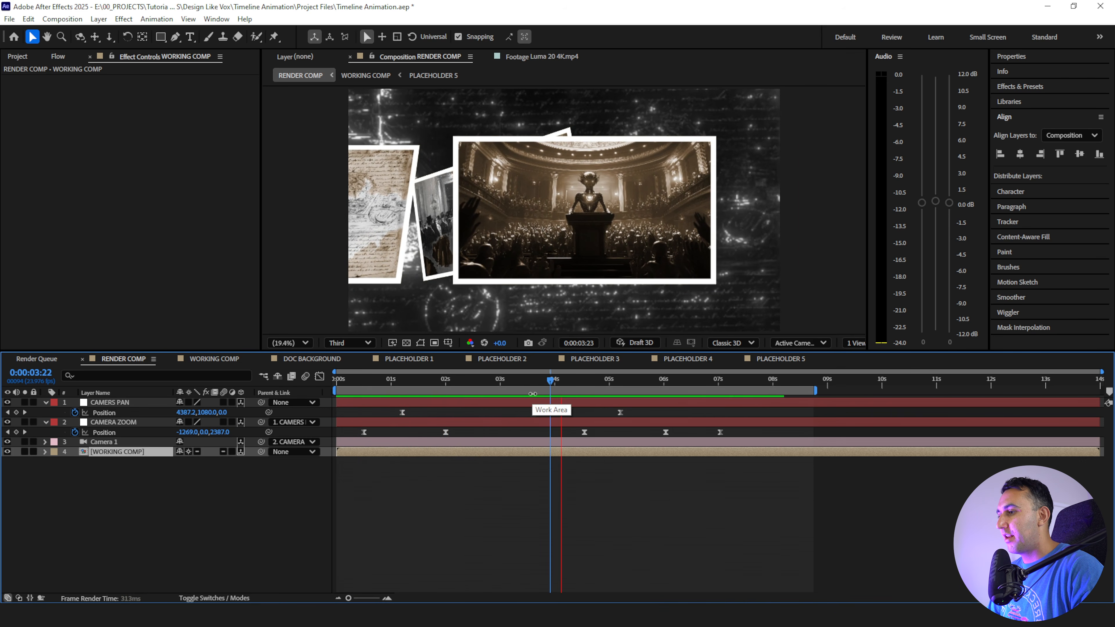
pyautogui.press('space')
# In WORKING COMP, keyframe PLACEHOLDER 5's Y Rotation at 0:00:04:11, then return to RENDER COMP
pyautogui.click(207, 359)
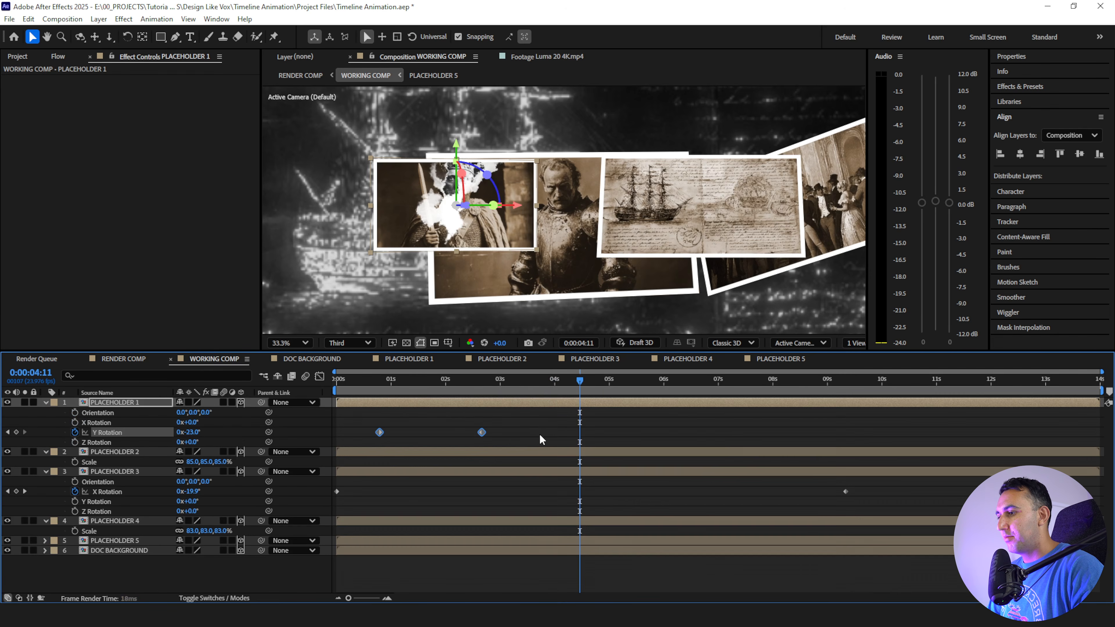
pyautogui.click(112, 540)
pyautogui.press('r')
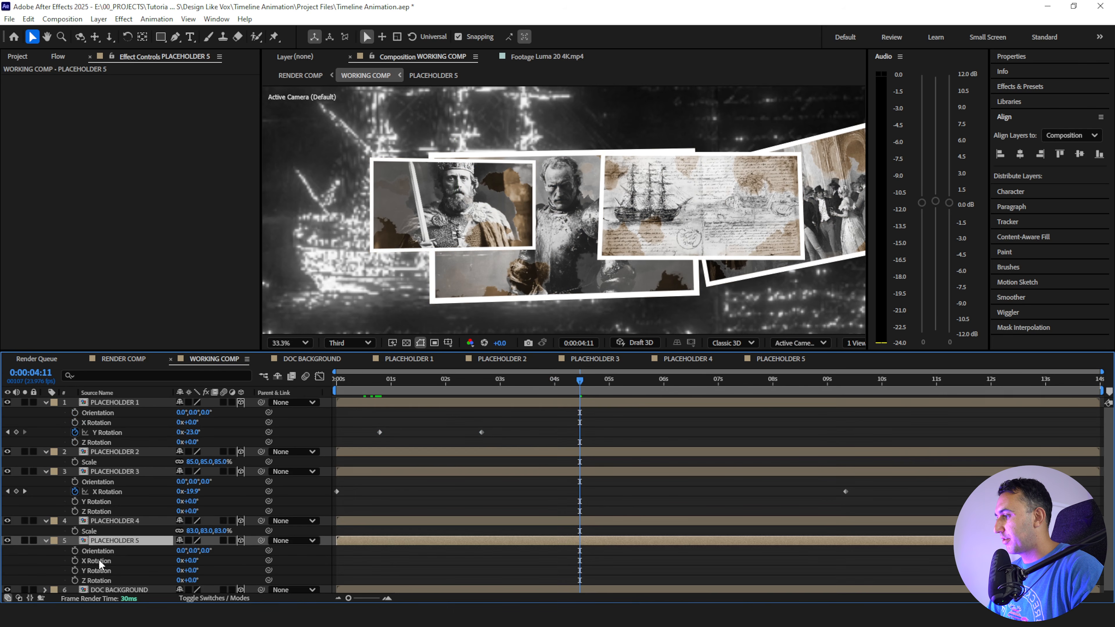
pyautogui.click(74, 571)
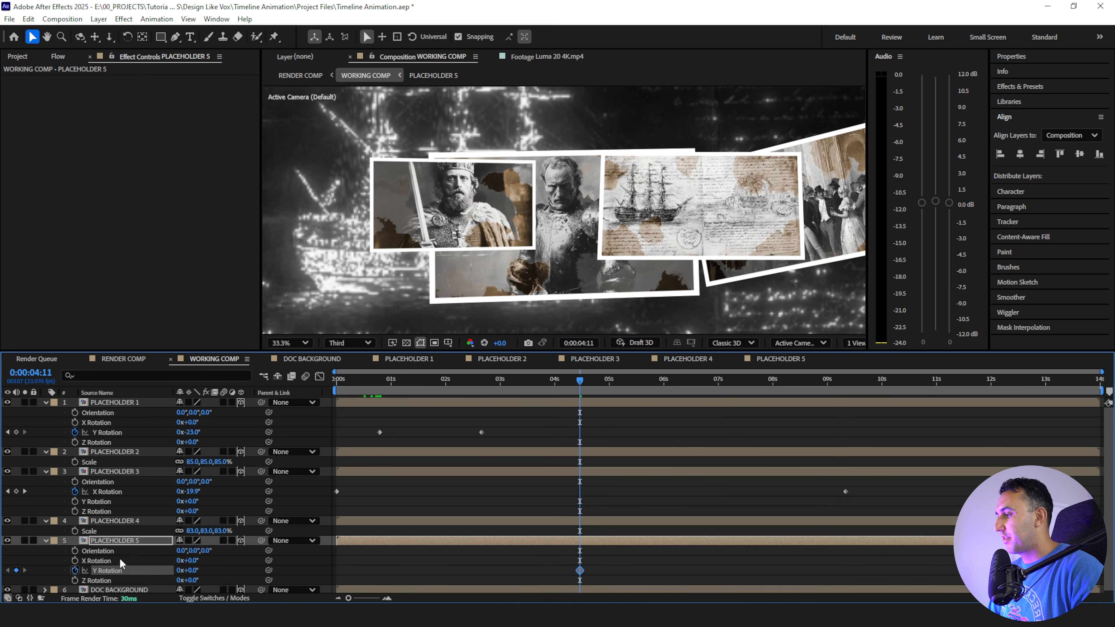
pyautogui.click(123, 359)
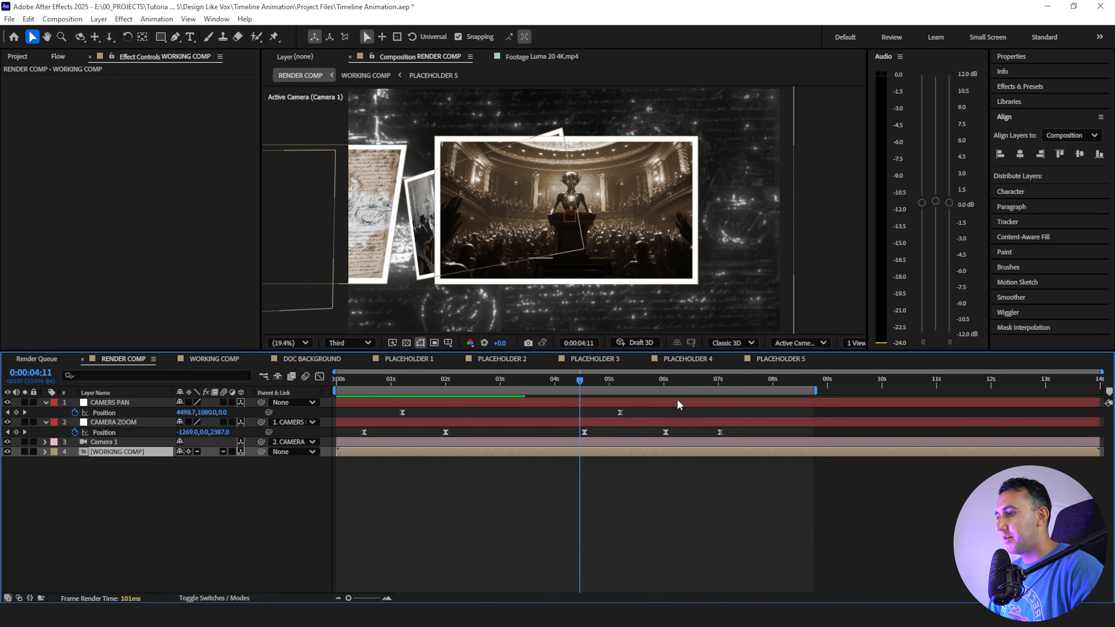
# In WORKING COMP, increase PLACEHOLDER 5's Y Rotation at the 0:00:04:11 keyframe to 32°
pyautogui.moveTo(616, 377)
pyautogui.mouseDown()
pyautogui.moveTo(665, 394)
pyautogui.moveTo(629, 383)
pyautogui.mouseUp()
pyautogui.click(225, 359)
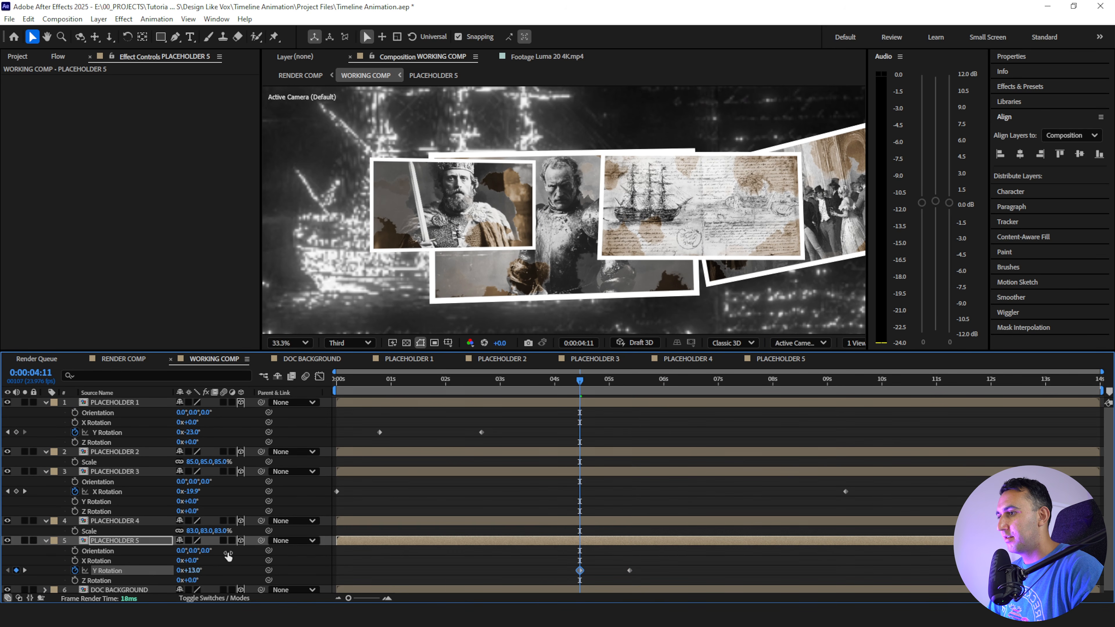
pyautogui.moveTo(711, 246); pyautogui.dragTo(333, 217)
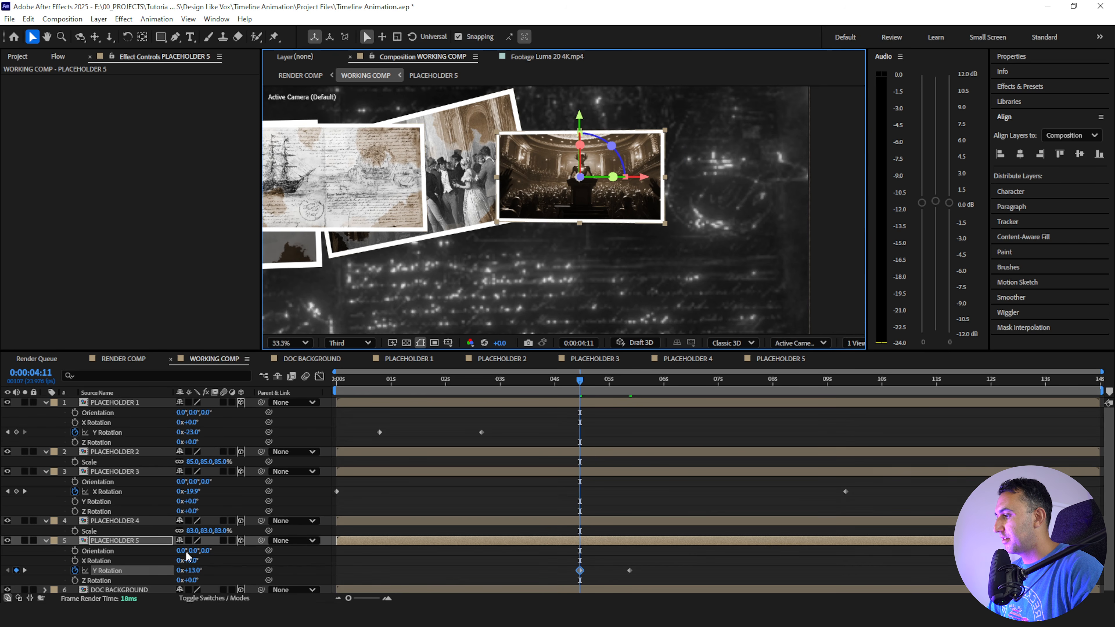
pyautogui.moveTo(190, 577); pyautogui.dragTo(176, 572)
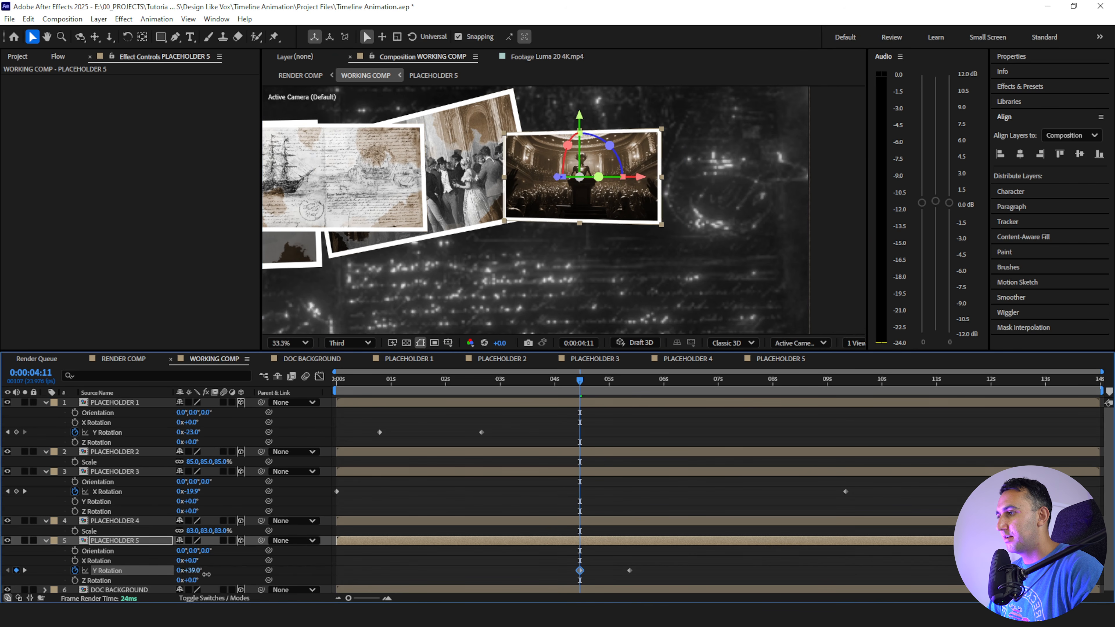
# Keyframe PLACEHOLDER 5's X Rotation from -10° at 0:00:04:11 to 0° at 0:00:05:09
pyautogui.click(25, 570)
pyautogui.click(17, 561)
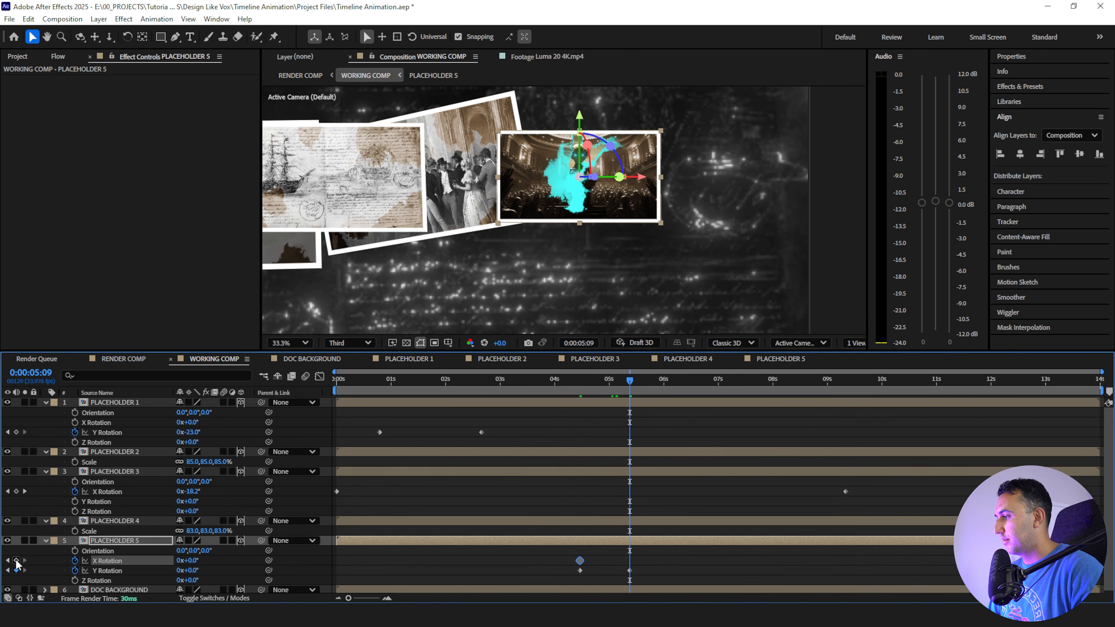
pyautogui.click(8, 560)
pyautogui.moveTo(190, 561); pyautogui.dragTo(183, 561)
# Move PLACEHOLDER 5's first X and Y Rotation keyframes back to about 0:00:03:02 and preview from 0:00:02:21
pyautogui.moveTo(566, 555); pyautogui.dragTo(592, 578)
pyautogui.moveTo(579, 570); pyautogui.dragTo(505, 574)
pyautogui.click(495, 382)
pyautogui.press('space')
pyautogui.press('space')
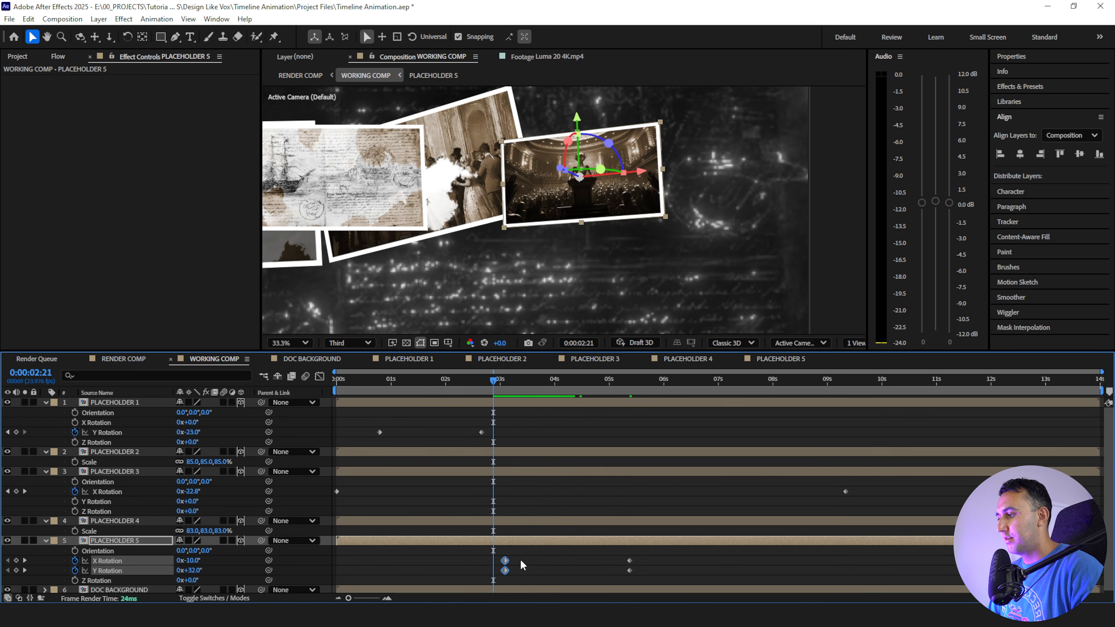
# Set PLACEHOLDER 5's Y Rotation to -32° at its first keyframe and scrub through the start of the rotation
pyautogui.click(519, 565)
pyautogui.click(25, 571)
pyautogui.click(194, 570)
pyautogui.write('-32')
pyautogui.press('Return')
pyautogui.moveTo(505, 381); pyautogui.dragTo(545, 381)
# Move PLACEHOLDER 5's first X and Y Rotation keyframes to 0:00:00:00 and preview WORKING COMP from the start
pyautogui.moveTo(520, 555); pyautogui.dragTo(337, 570)
pyautogui.click(363, 479)
pyautogui.click(336, 381)
pyautogui.click(369, 563)
pyautogui.press('space')
# Play RENDER COMP from the start and again from 0:00:06:01 to check the placeholder rotations
pyautogui.click(123, 359)
pyautogui.click(334, 378)
pyautogui.press('space')
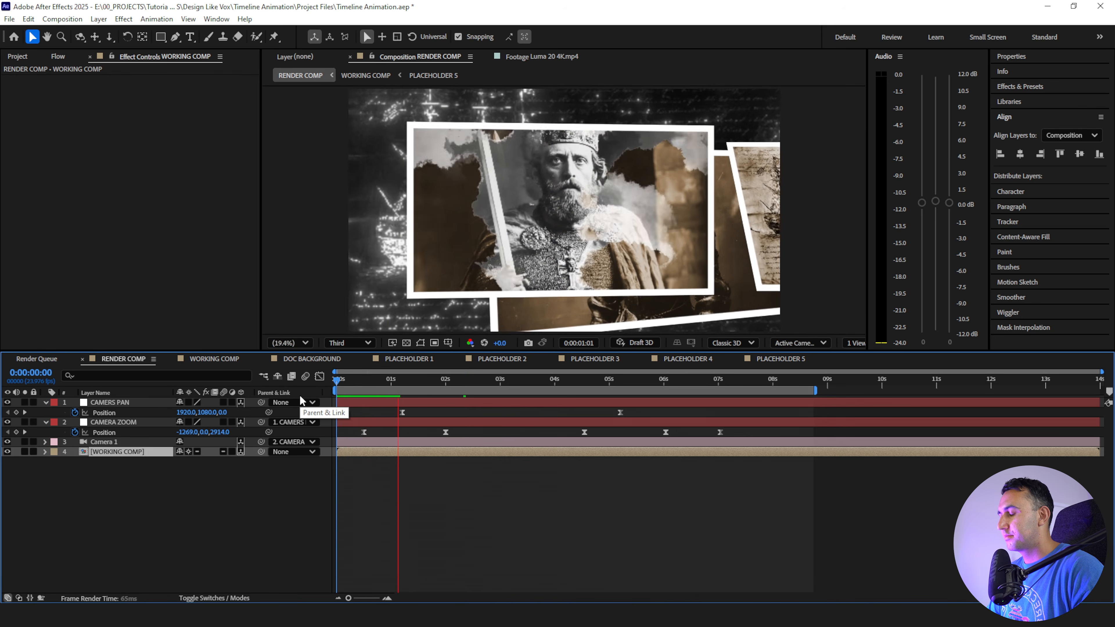
pyautogui.click(665, 379)
pyautogui.press('space')
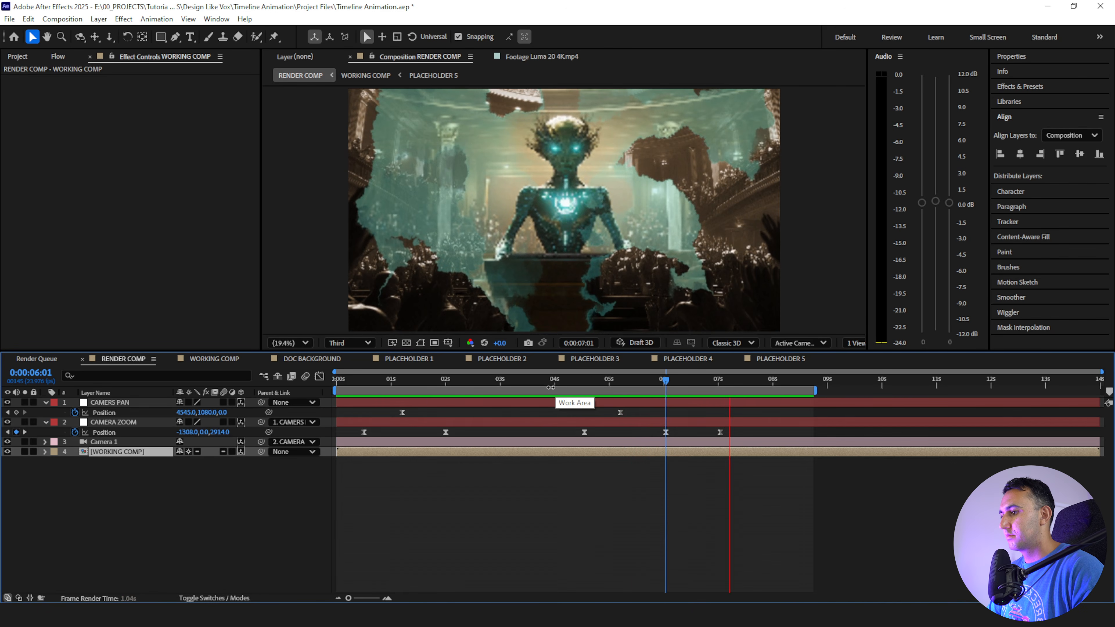
# Trim the work area to end at about 0:00:07:09 and play RENDER COMP from the start with all layer properties collapsed
pyautogui.moveTo(815, 390); pyautogui.dragTo(738, 390)
pyautogui.click(337, 379)
pyautogui.press('space')
pyautogui.click(500, 483)
pyautogui.press('u')
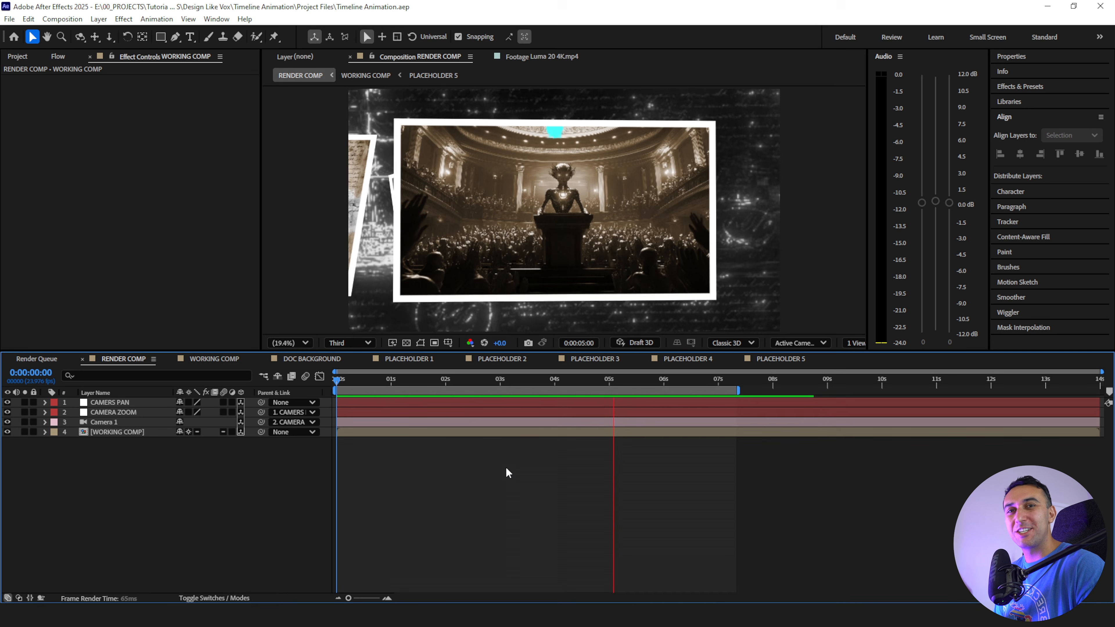
pyautogui.press('space')
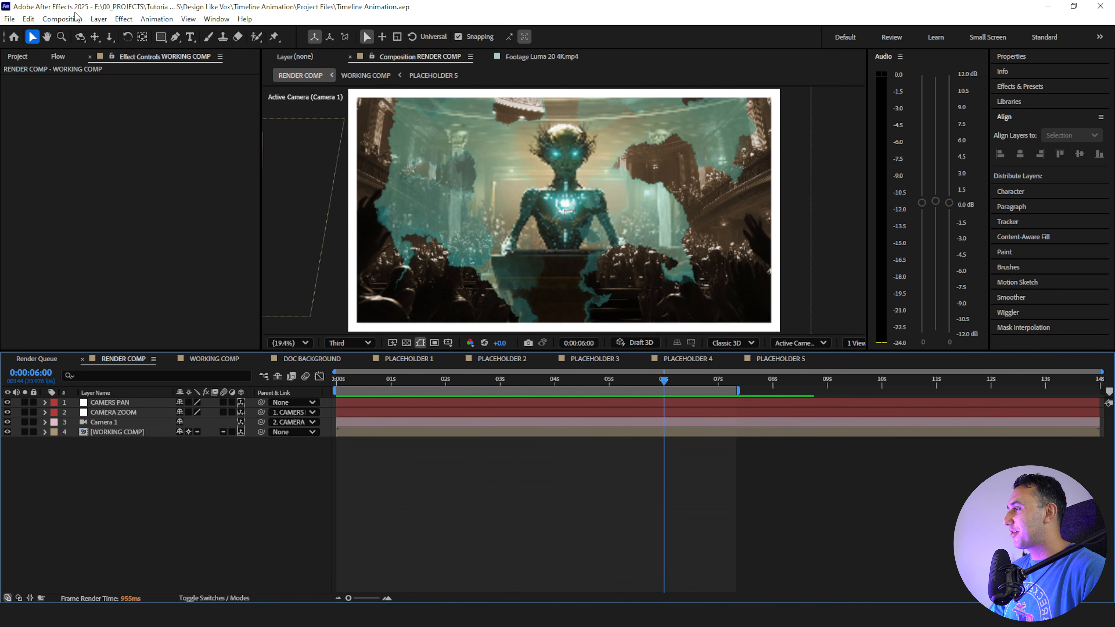
# Add an adjustment layer to RENDER COMP with a Posterize Time effect at a frame rate of 12
pyautogui.click(99, 19)
pyautogui.moveTo(246, 32)
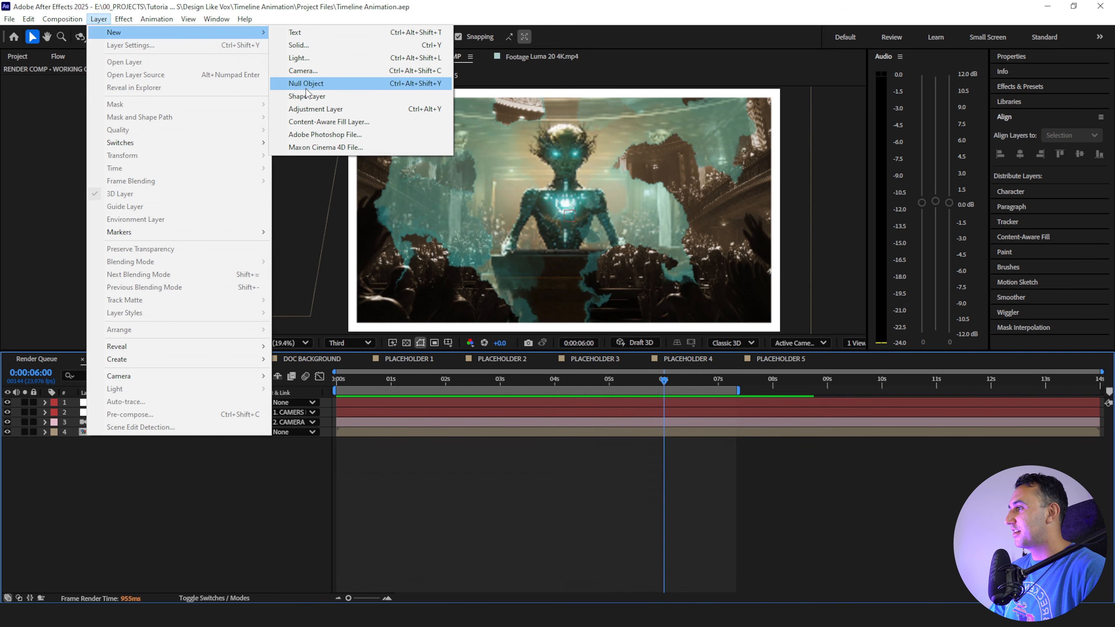
pyautogui.click(314, 109)
pyautogui.hotkey('ctrl', 'space')
pyautogui.write('post')
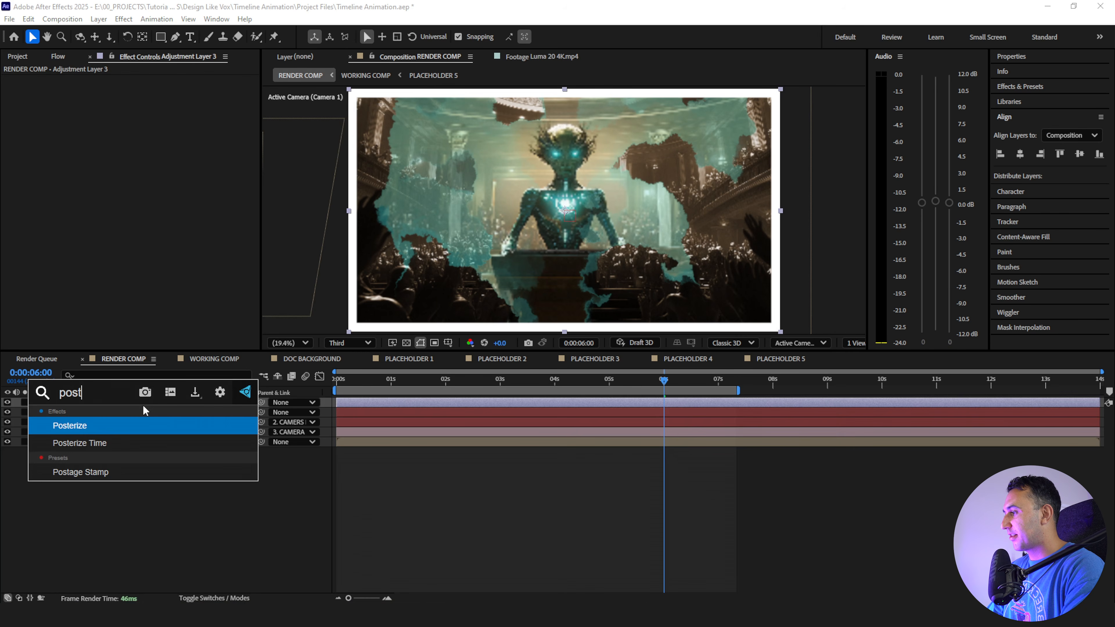
pyautogui.write('er')
pyautogui.press('Down')
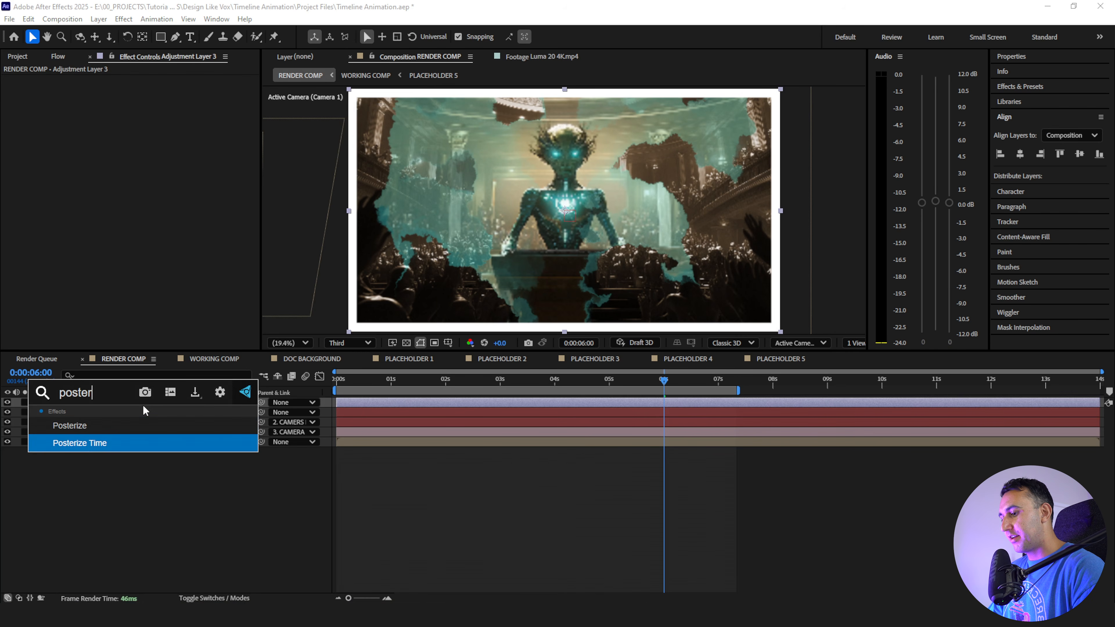
pyautogui.press('Return')
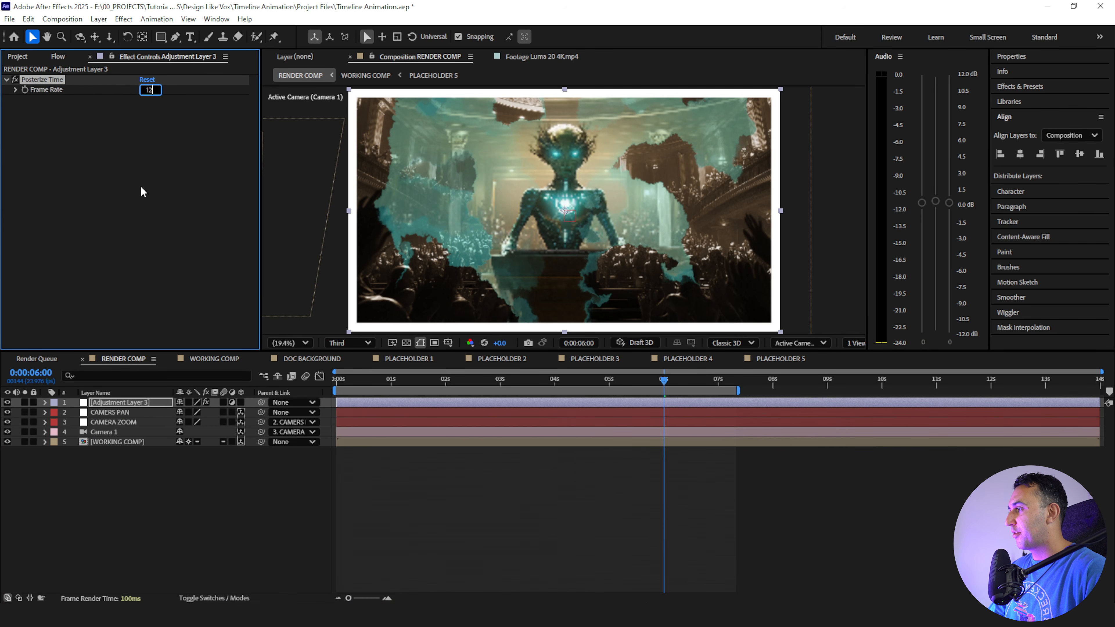
pyautogui.click(140, 186)
pyautogui.click(429, 493)
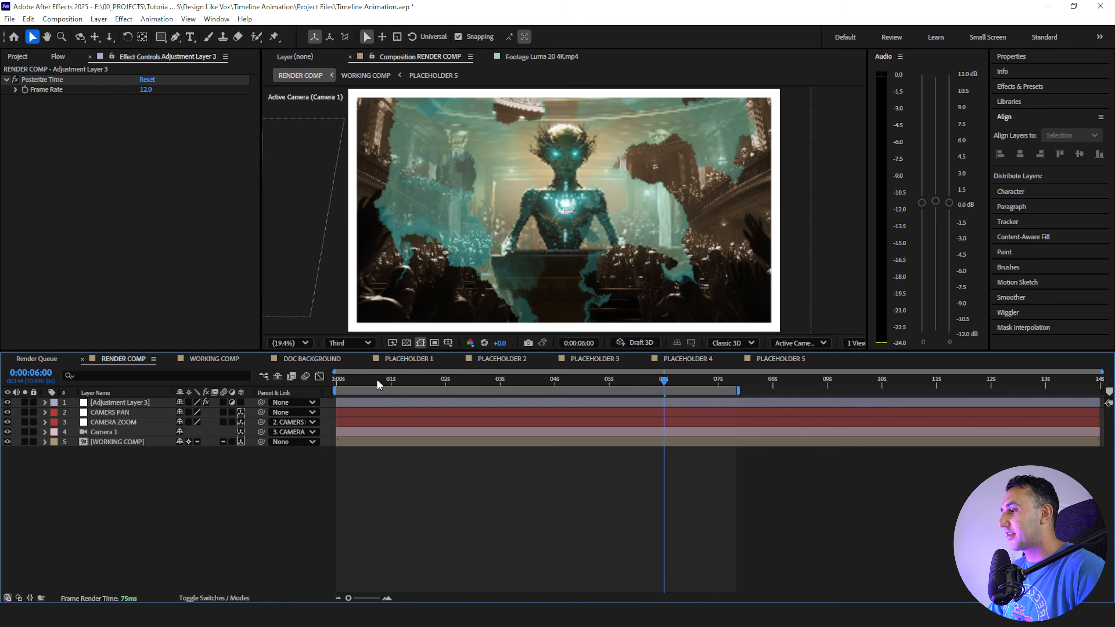
# Preview the posterized motion by playing the opening seconds of RENDER COMP
pyautogui.moveTo(377, 379); pyautogui.dragTo(289, 385)
pyautogui.press('space')
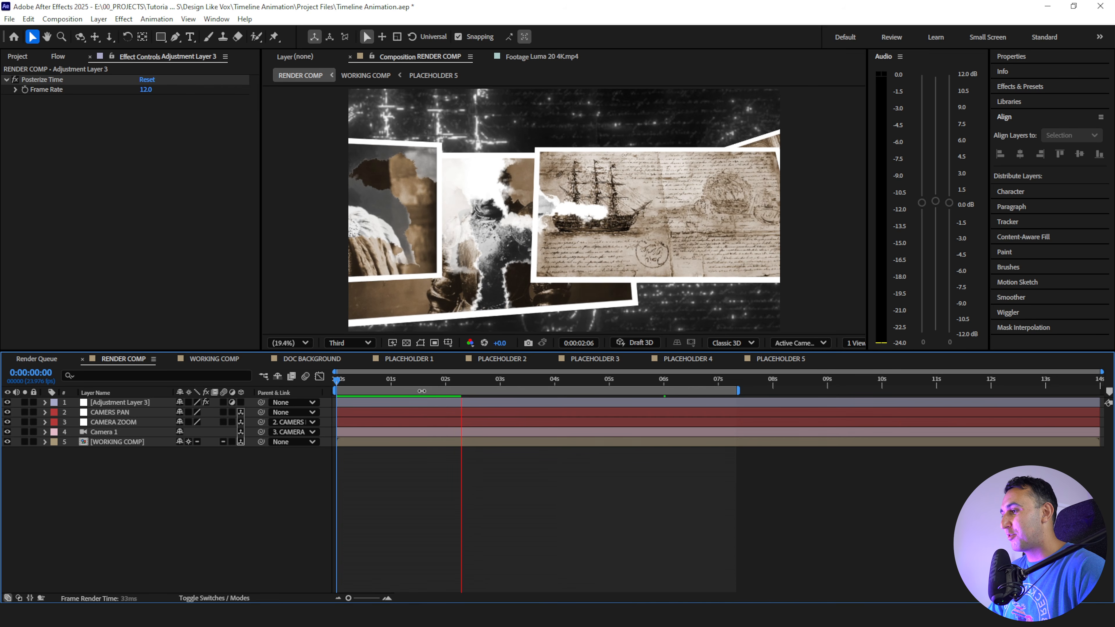
pyautogui.press('space')
pyautogui.moveTo(389, 378); pyautogui.dragTo(323, 386)
pyautogui.press('space')
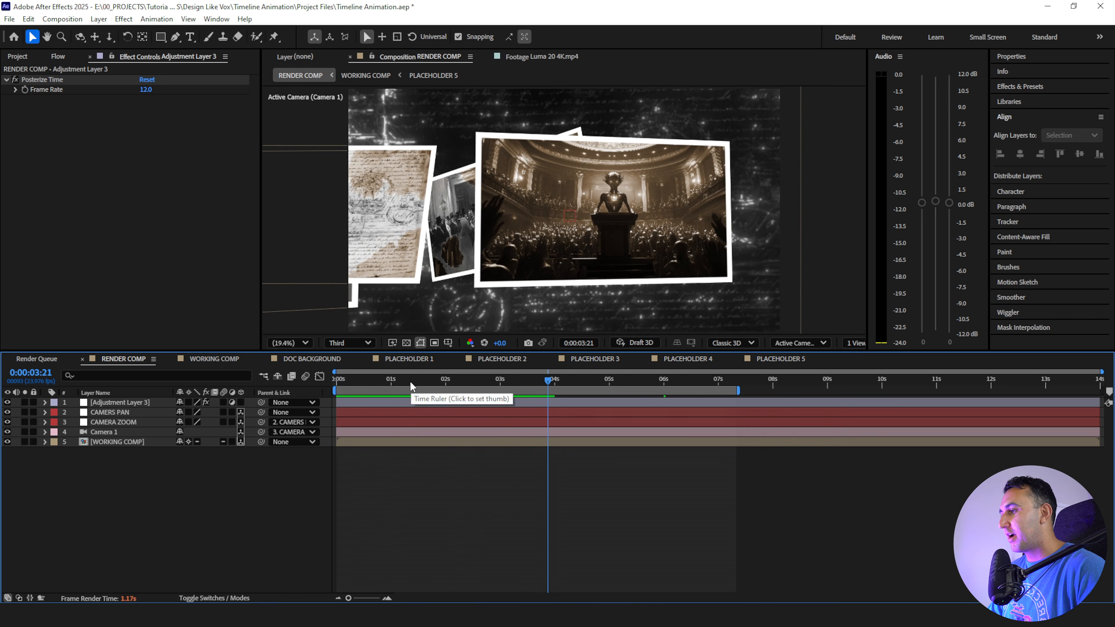
pyautogui.click(365, 385)
pyautogui.press('space')
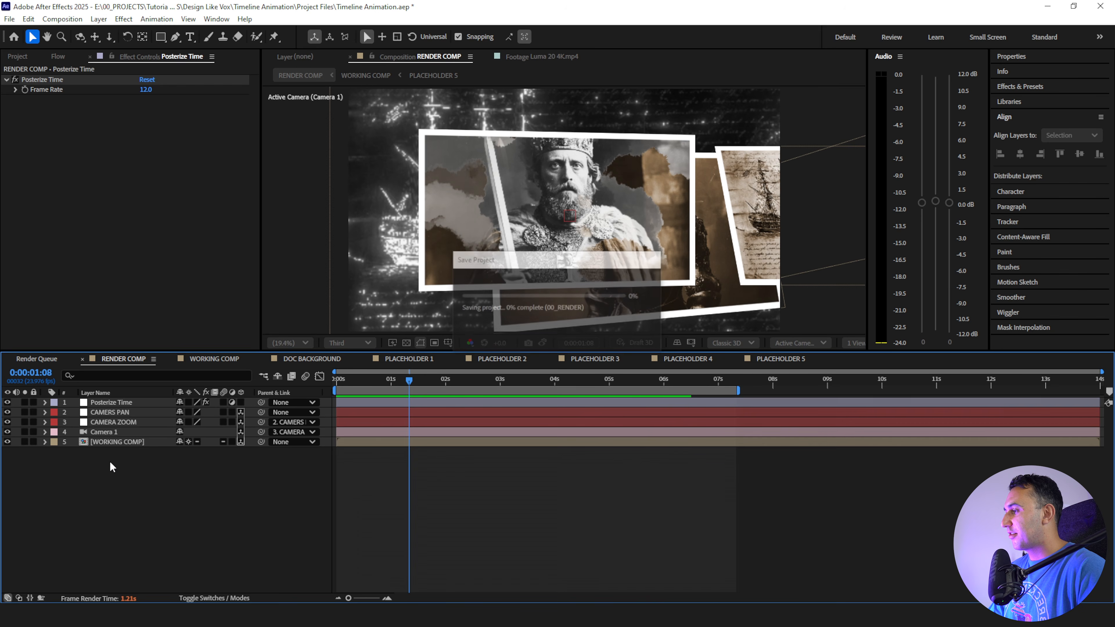
# Create a 3840 × 2160 px solid named GRAIN in mid-gray 808080 in RENDER COMP
pyautogui.click(105, 22)
pyautogui.moveTo(259, 32)
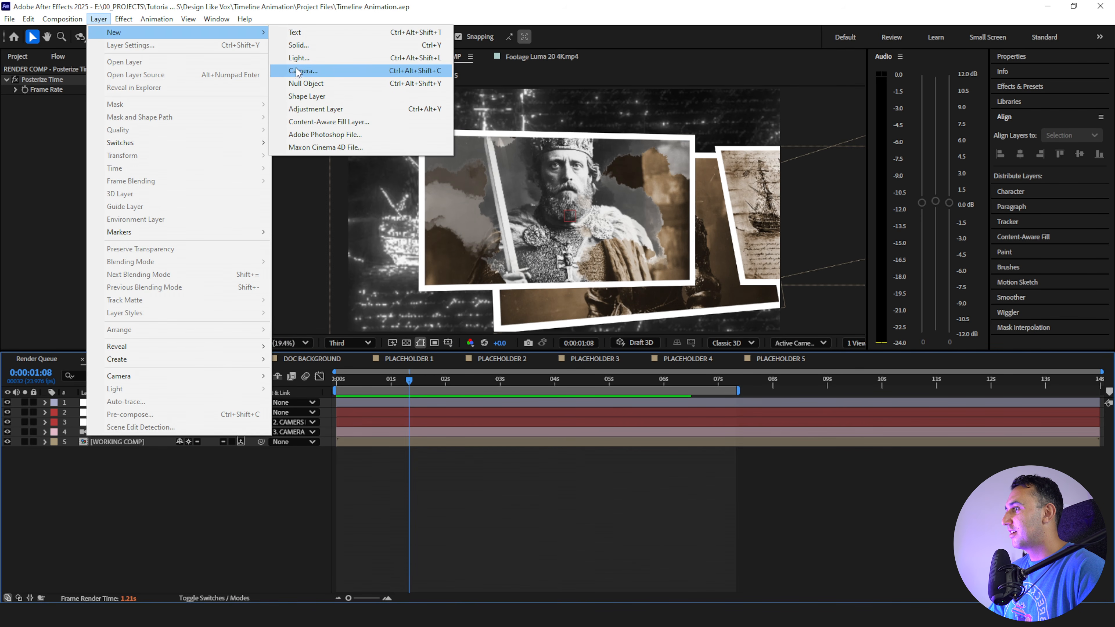
pyautogui.click(300, 47)
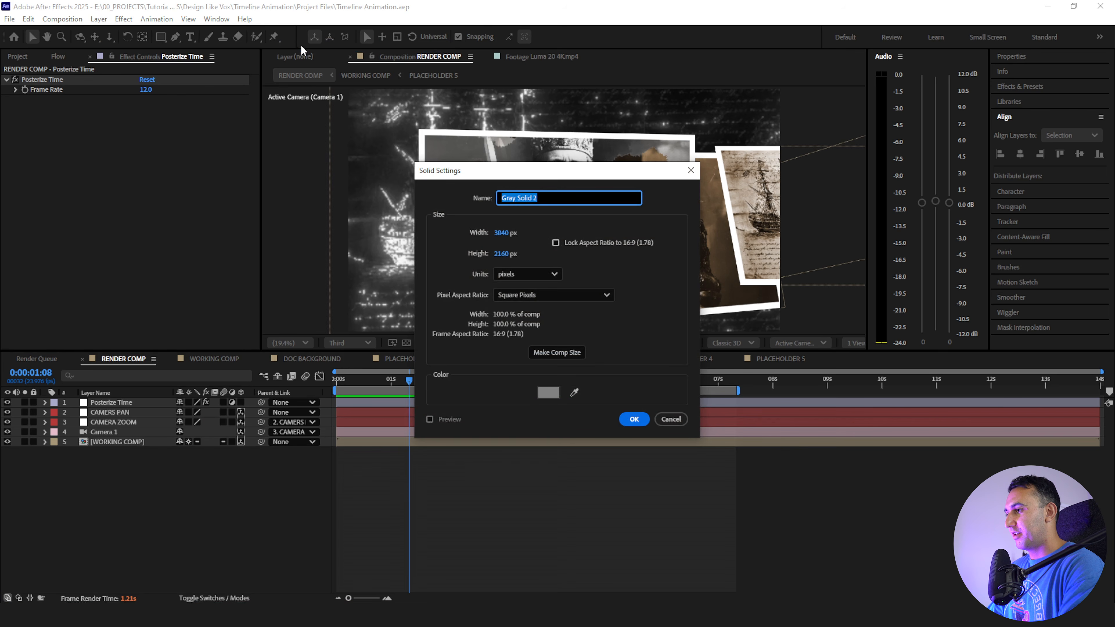
pyautogui.press('capslock')
pyautogui.write('GRAIN')
pyautogui.press('capslock')
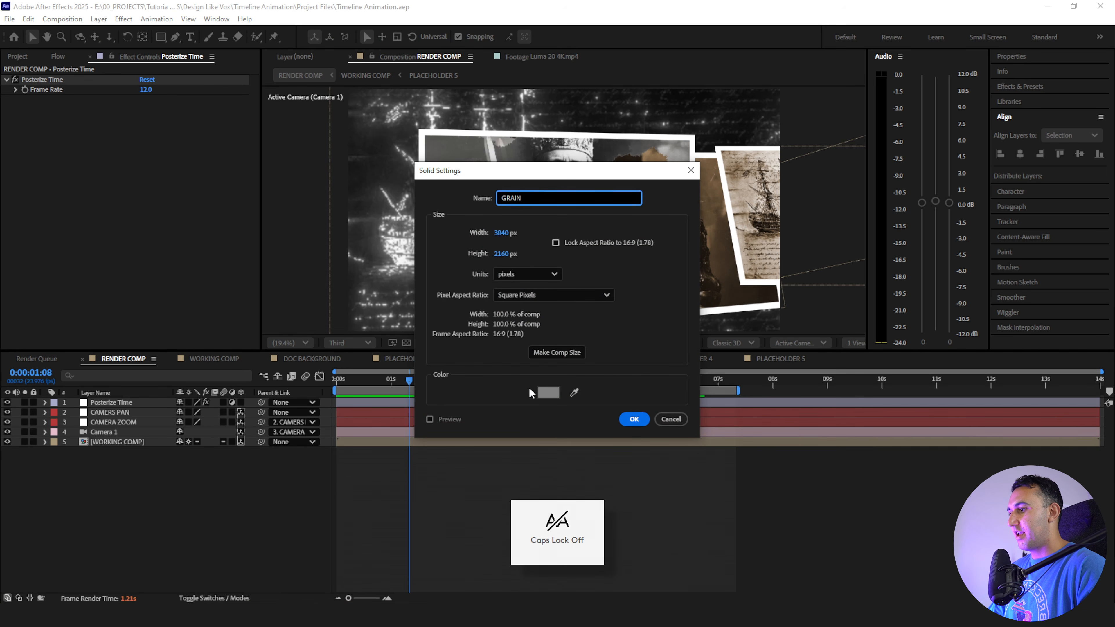
pyautogui.click(545, 392)
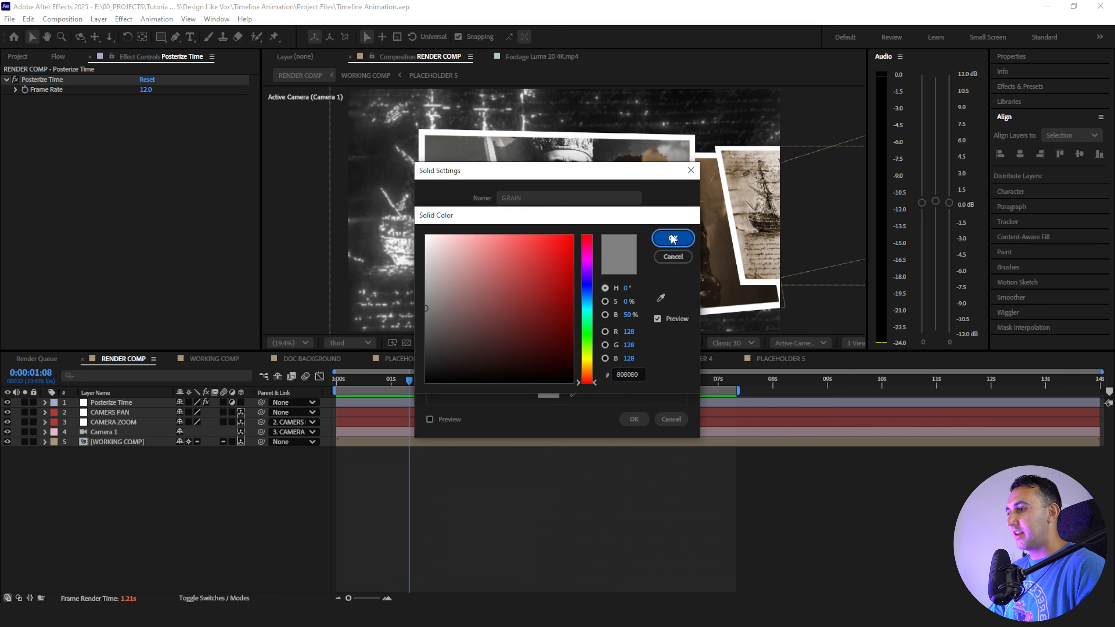
pyautogui.click(673, 238)
pyautogui.click(634, 419)
# Apply Add Grain to the GRAIN solid with Final Output viewing mode and the Kodak Vision 320T (5277) preset
pyautogui.hotkey('ctrl', 'space')
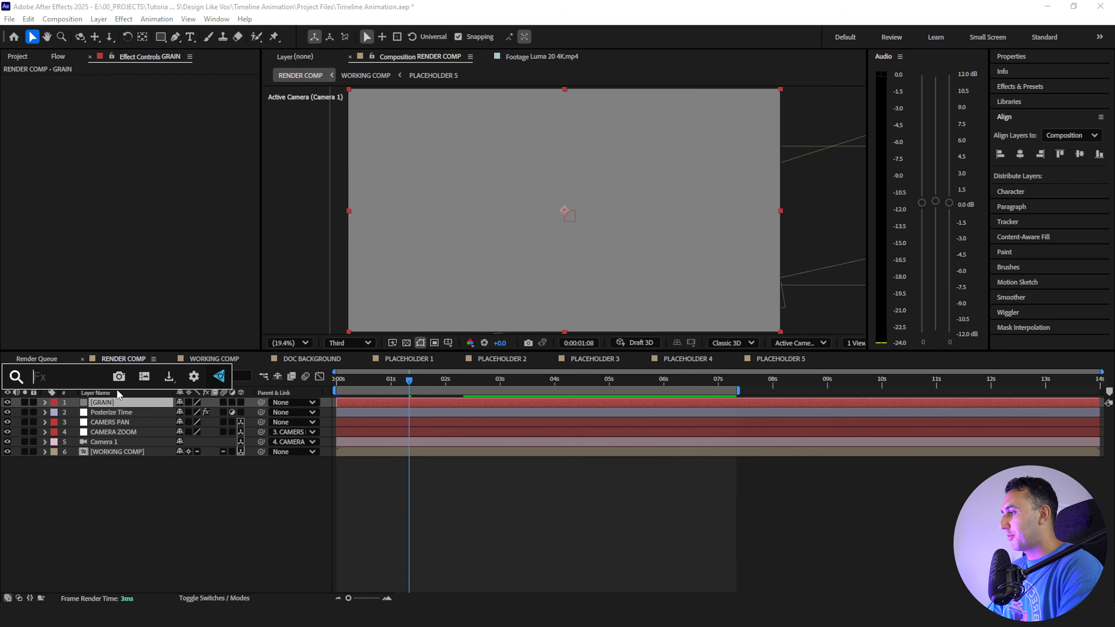
pyautogui.write('add')
pyautogui.press('Return')
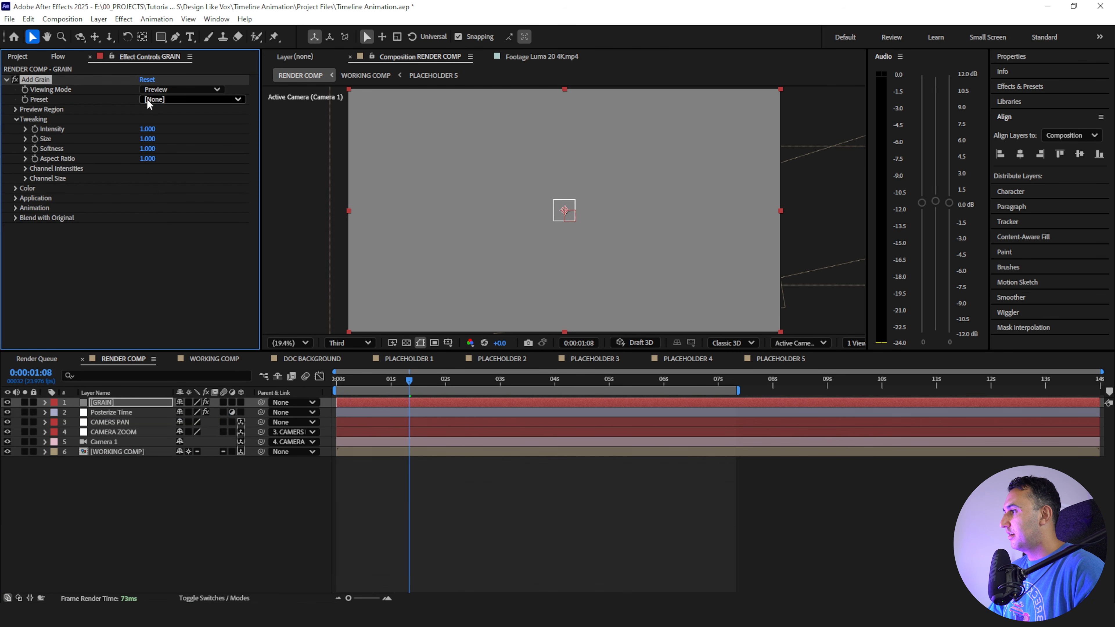
pyautogui.click(145, 90)
pyautogui.click(155, 127)
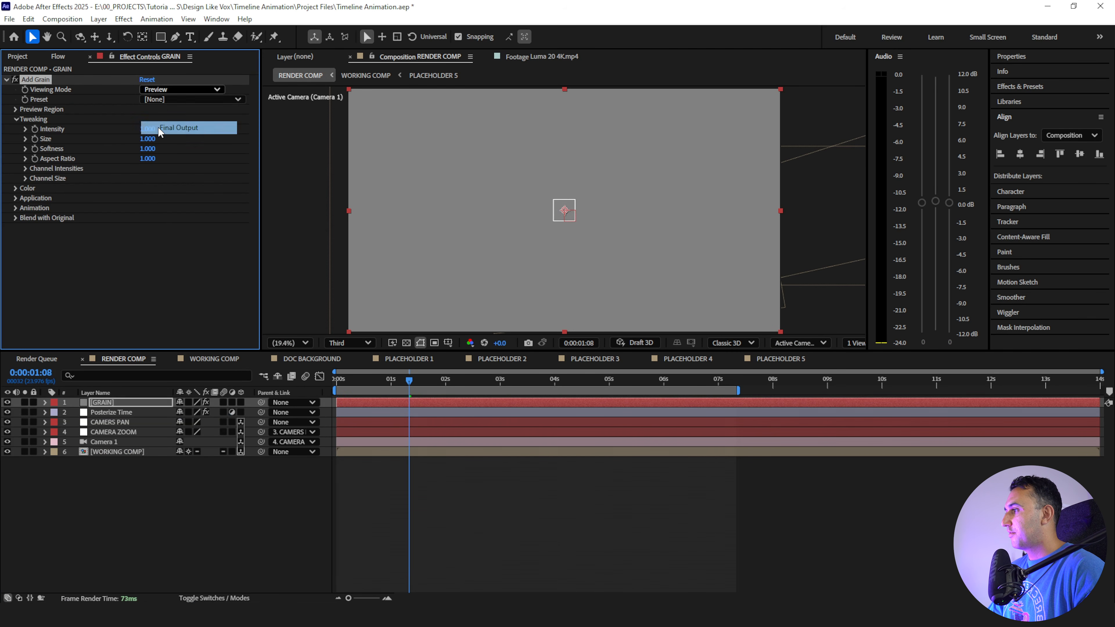
pyautogui.click(153, 100)
pyautogui.click(176, 193)
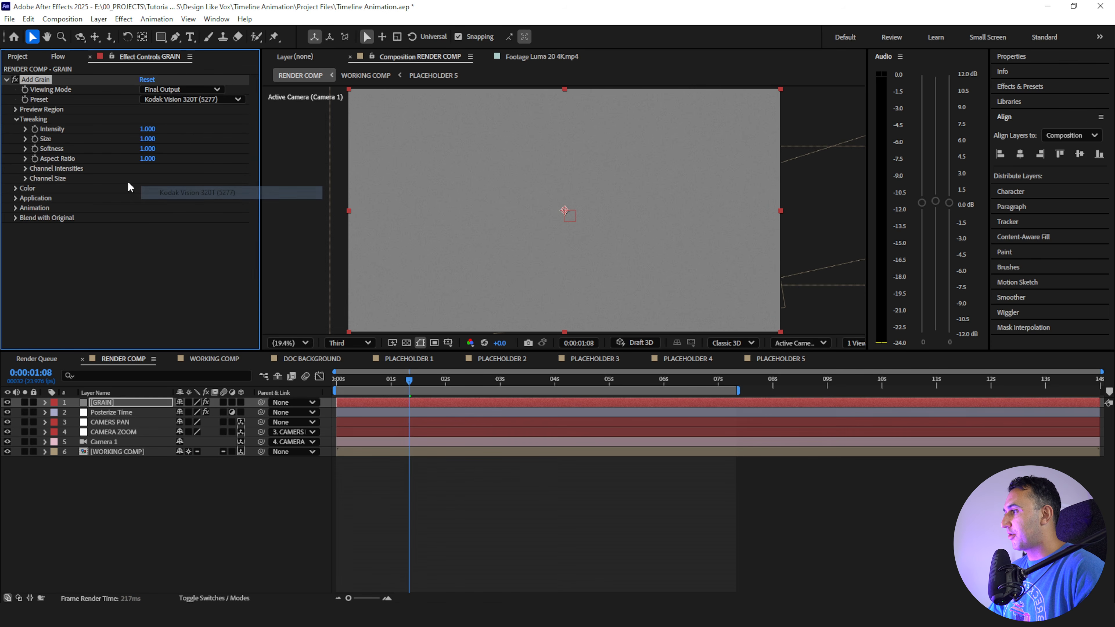
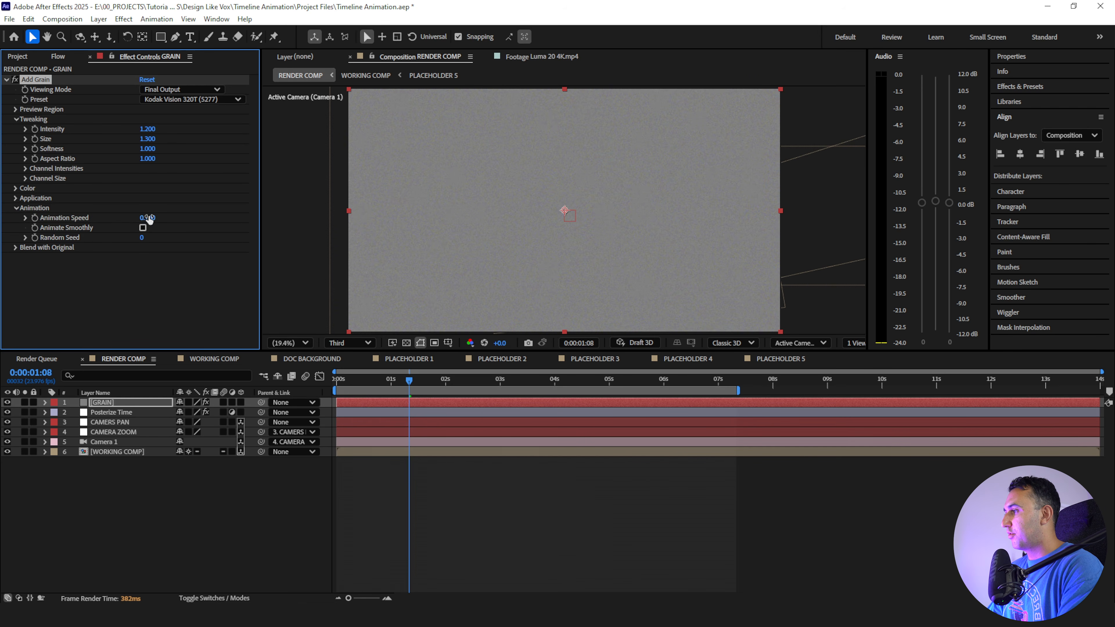
# Place the GRAIN layer below Posterize Time and set its blending mode to Overlay
pyautogui.moveTo(105, 400); pyautogui.dragTo(108, 417)
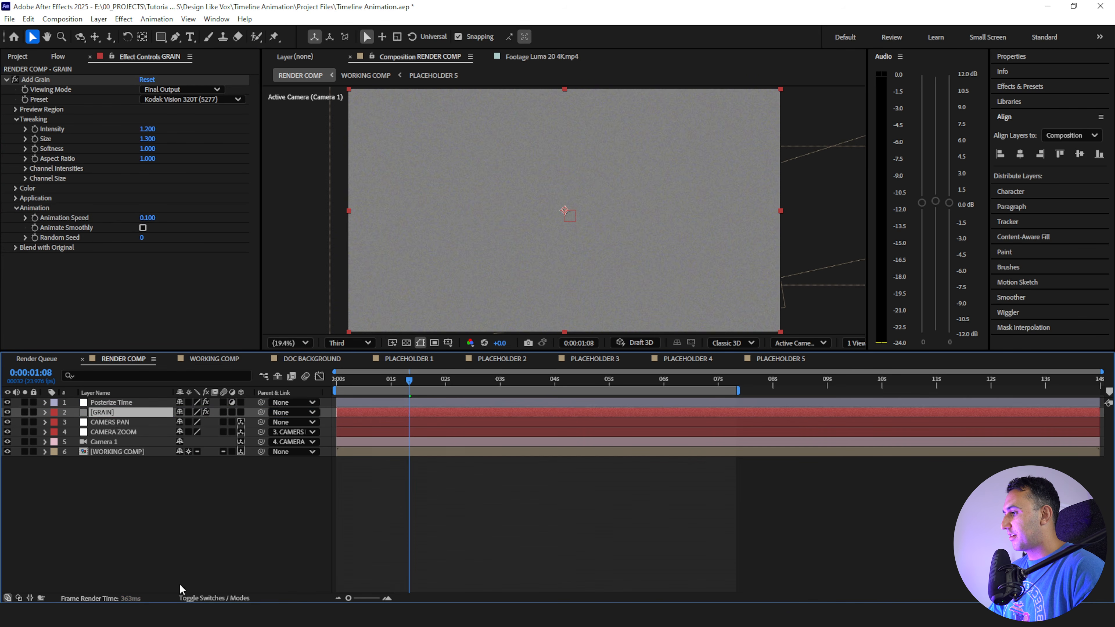
pyautogui.click(189, 598)
pyautogui.click(194, 414)
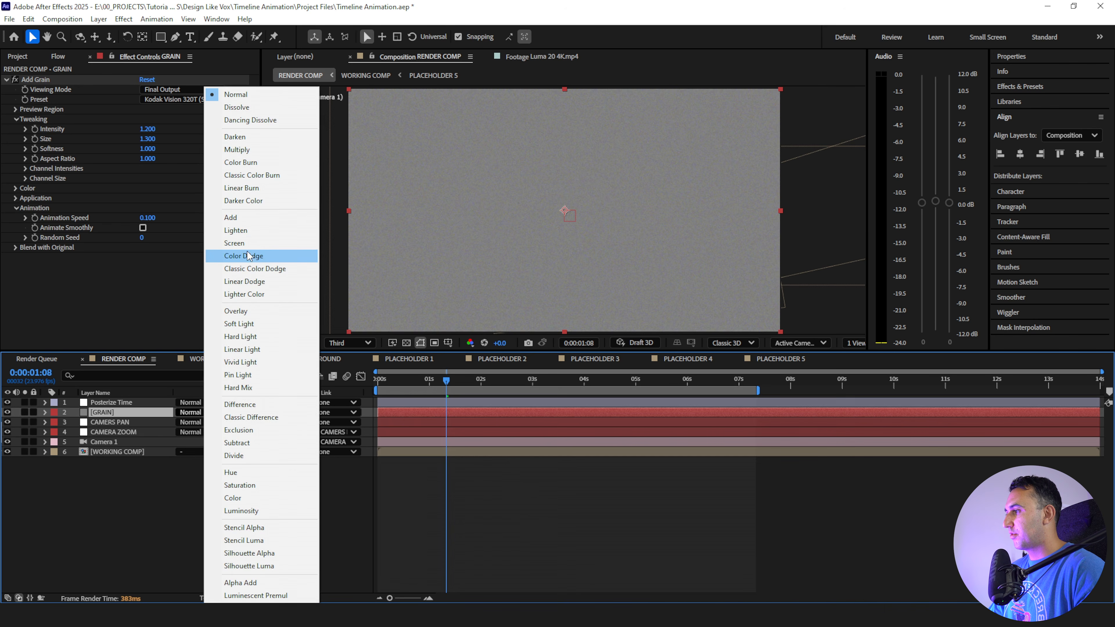
pyautogui.click(246, 311)
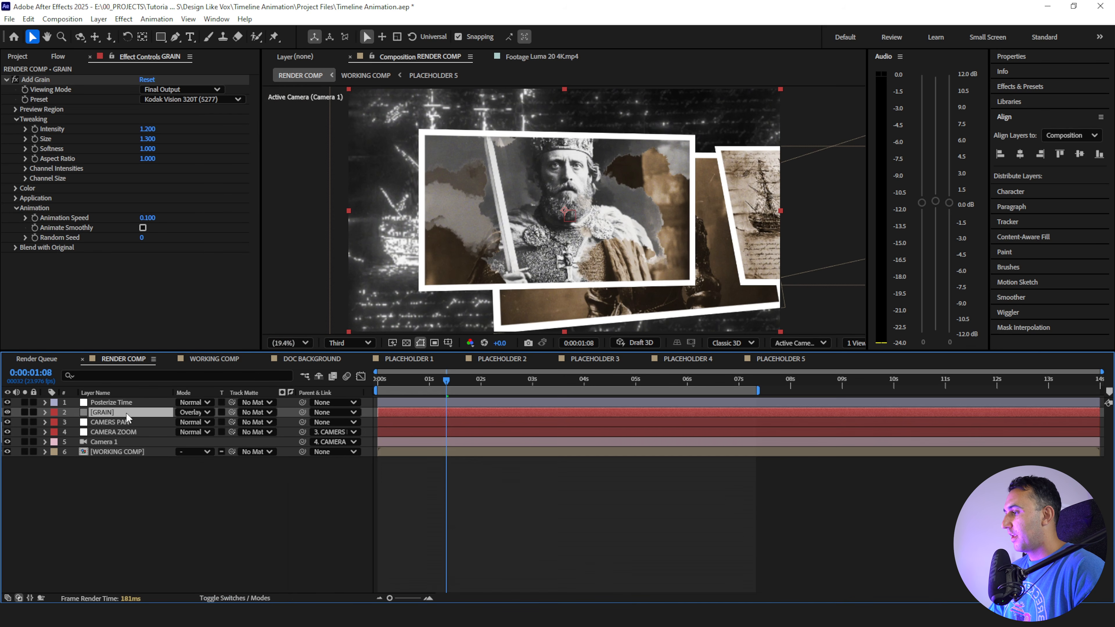
# Inspect the grain at Full preview resolution and set the GRAIN layer's opacity to 30%
pyautogui.click(347, 345)
pyautogui.click(345, 380)
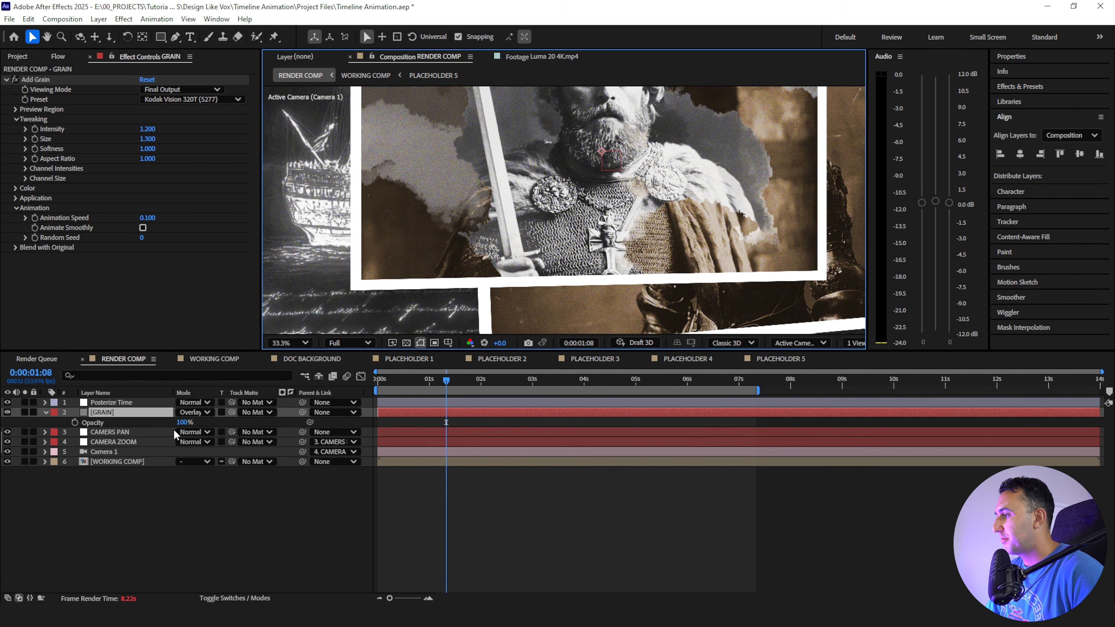
pyautogui.click(184, 422)
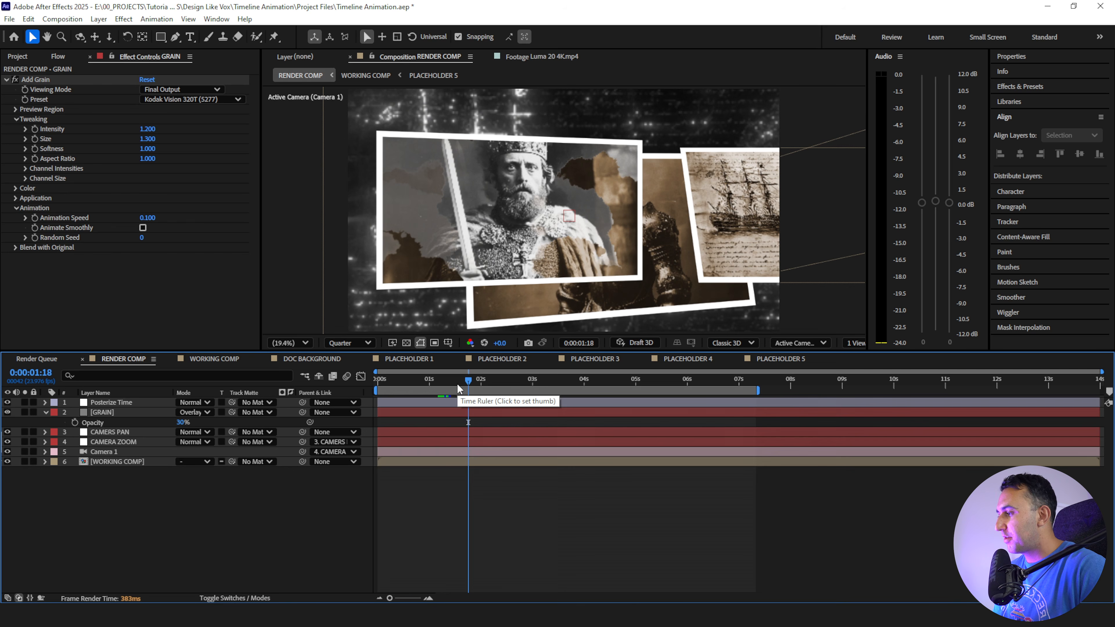
# Enable motion blur for RENDER COMP and on its layers
pyautogui.click(235, 597)
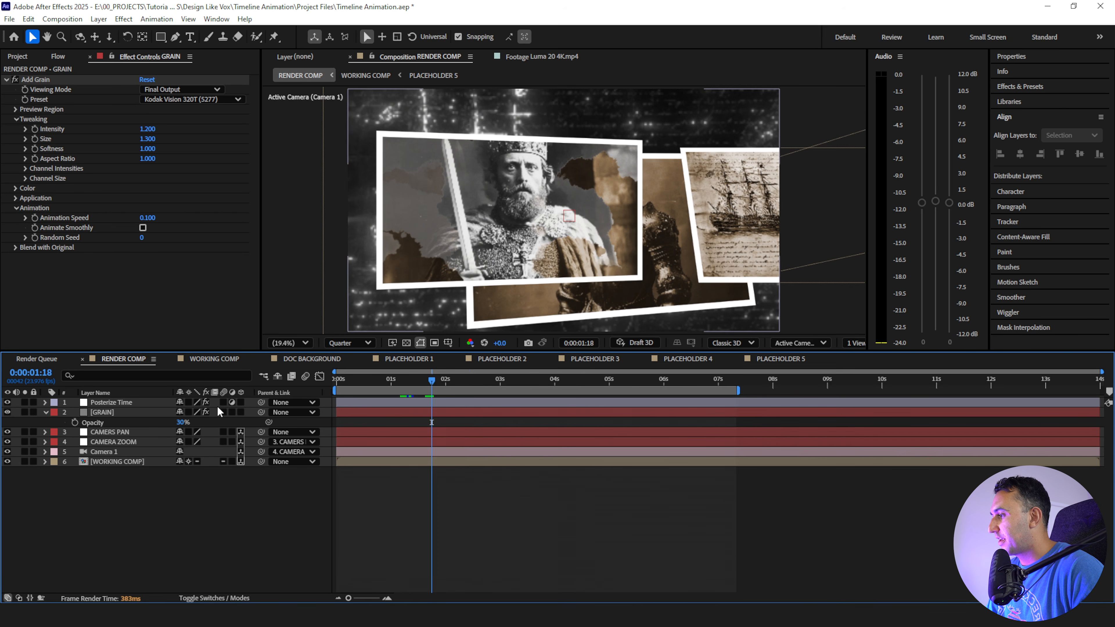
pyautogui.hotkey('ctrl', 'a')
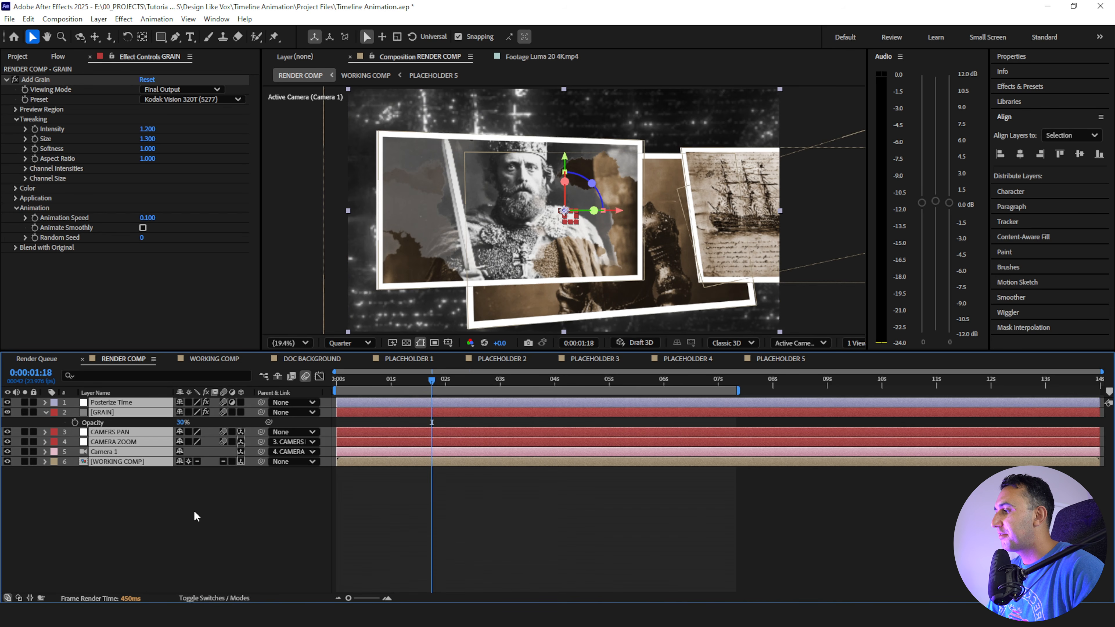
pyautogui.click(194, 510)
# Enable motion blur on all layers inside WORKING COMP
pyautogui.doubleClick(118, 461)
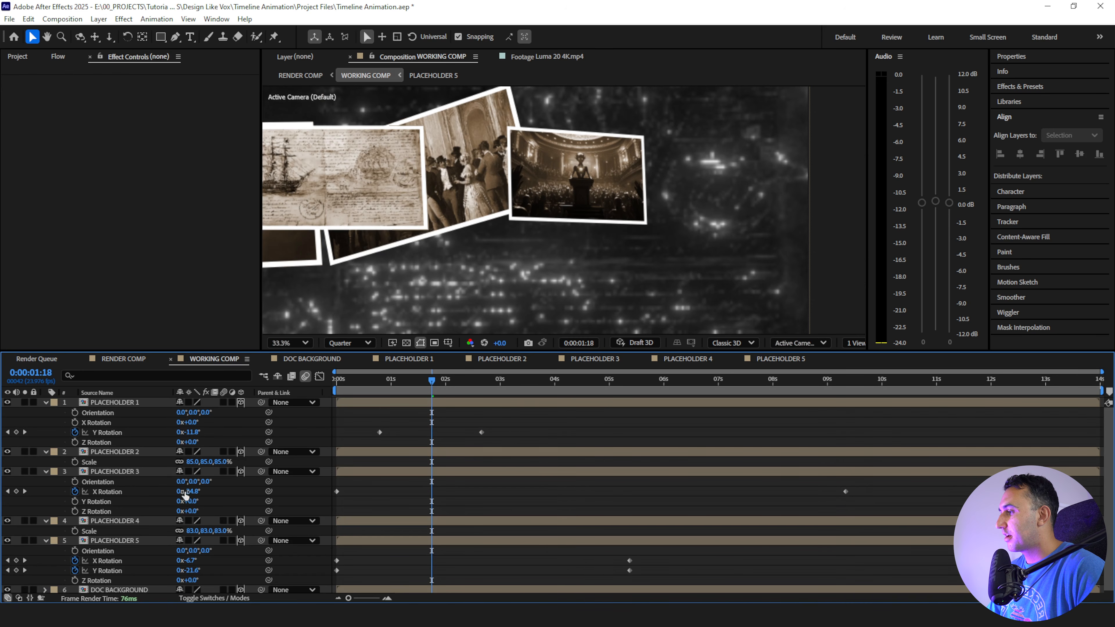
pyautogui.hotkey('ctrl', 'a')
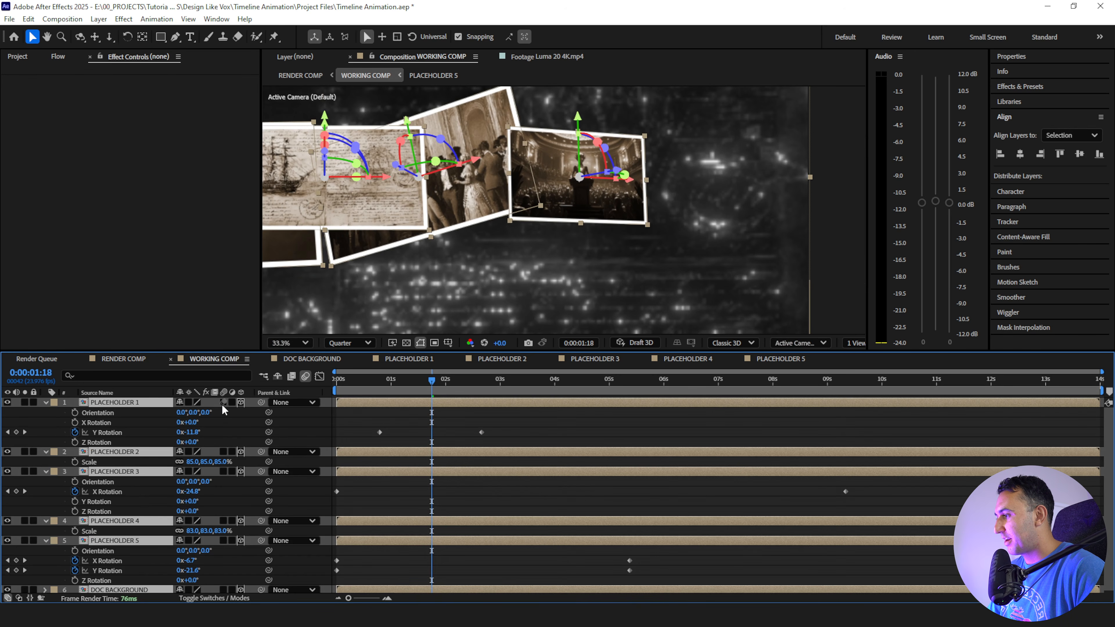
pyautogui.click(222, 403)
# Preview the RENDER COMP animation with motion blur from the start and park the playhead at 0:00:01:14
pyautogui.click(123, 358)
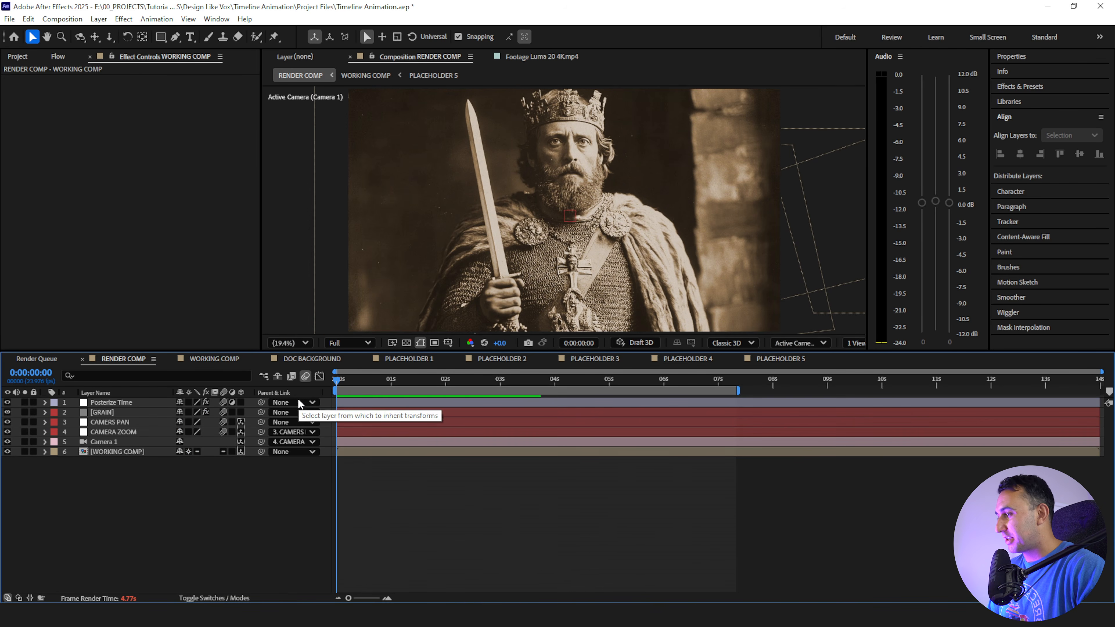
pyautogui.press('space')
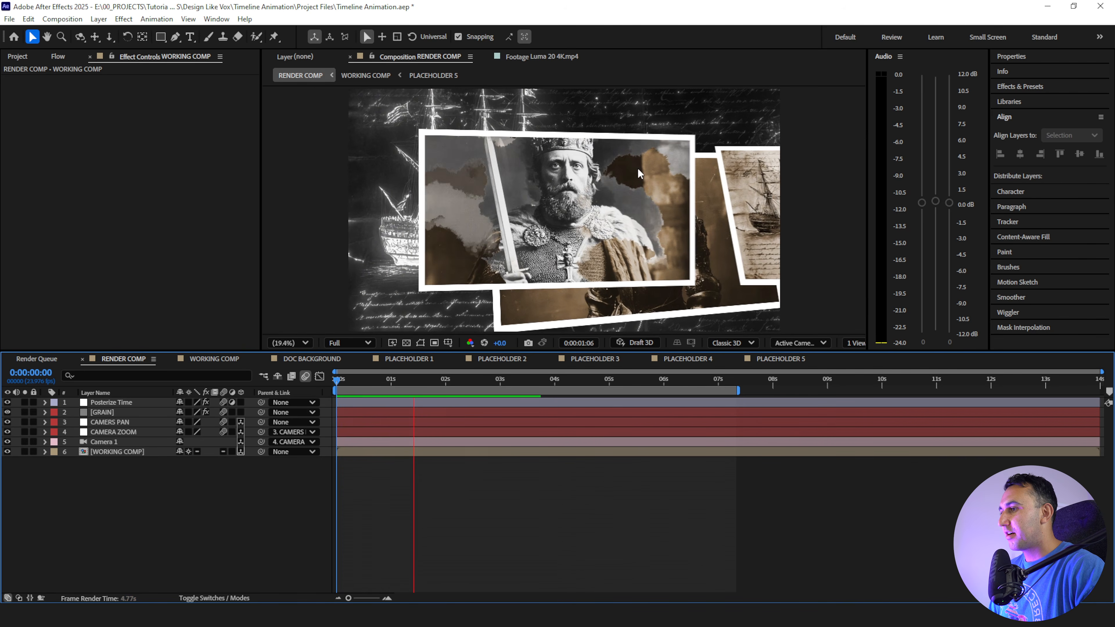
pyautogui.press('space')
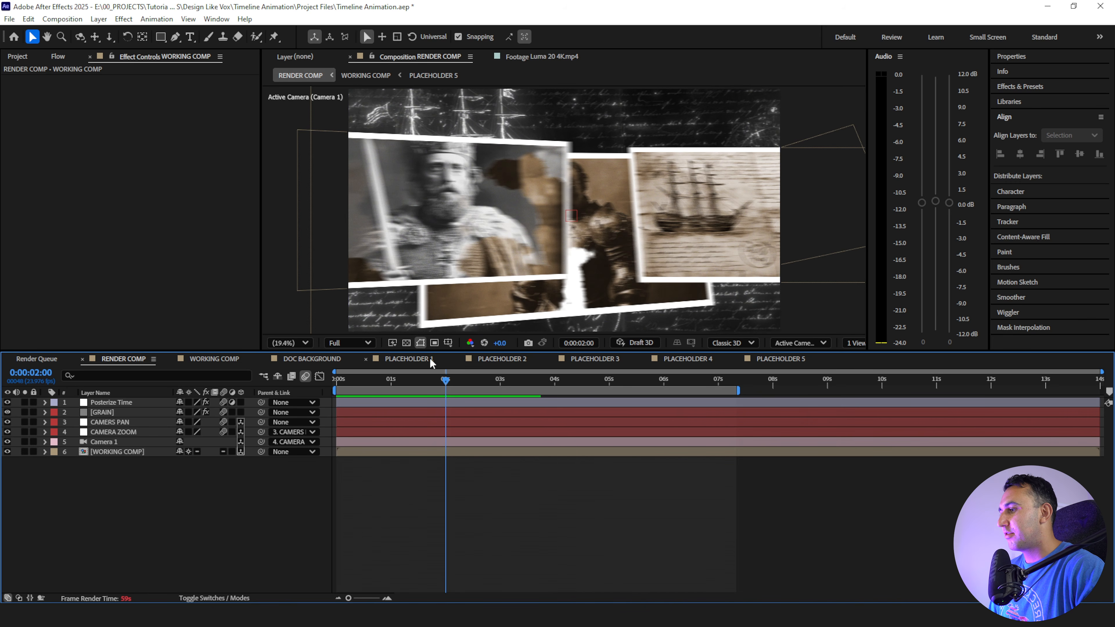
pyautogui.click(423, 382)
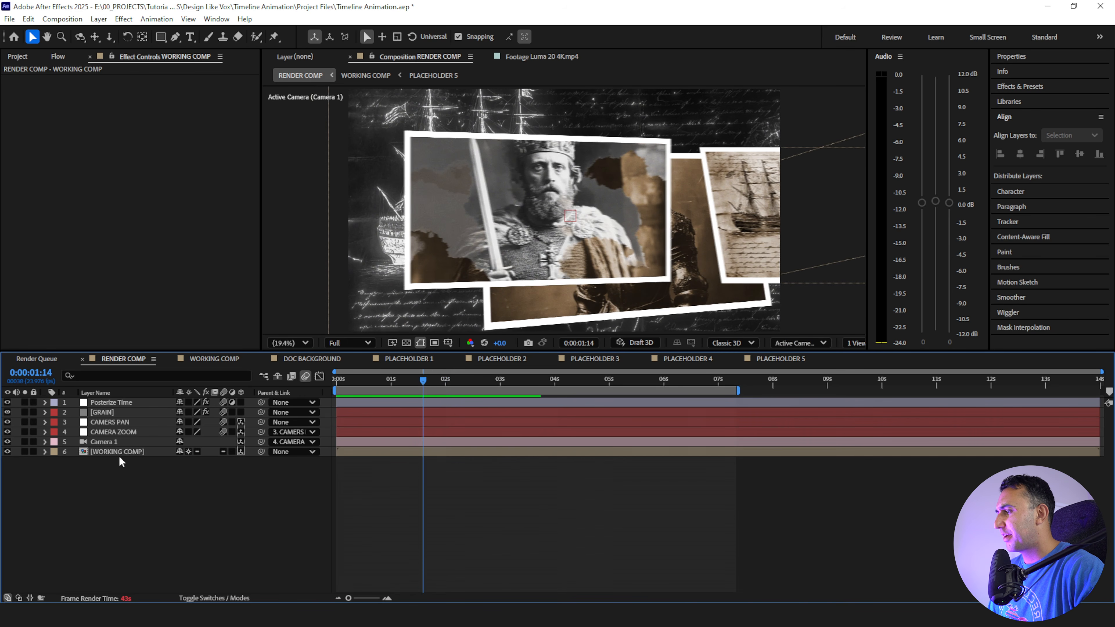
# Collapse the layer properties in WORKING COMP, solo PLACEHOLDER 1 and center its image in the viewer
pyautogui.doubleClick(117, 451)
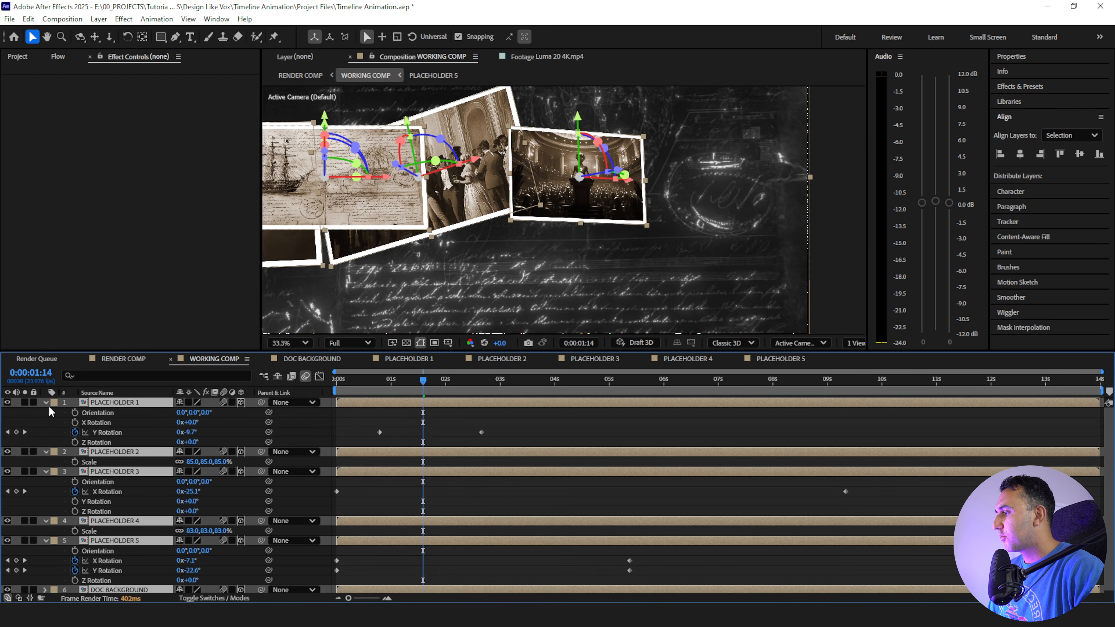
pyautogui.click(47, 403)
pyautogui.click(97, 488)
pyautogui.press('space')
pyautogui.moveTo(281, 223); pyautogui.dragTo(633, 227)
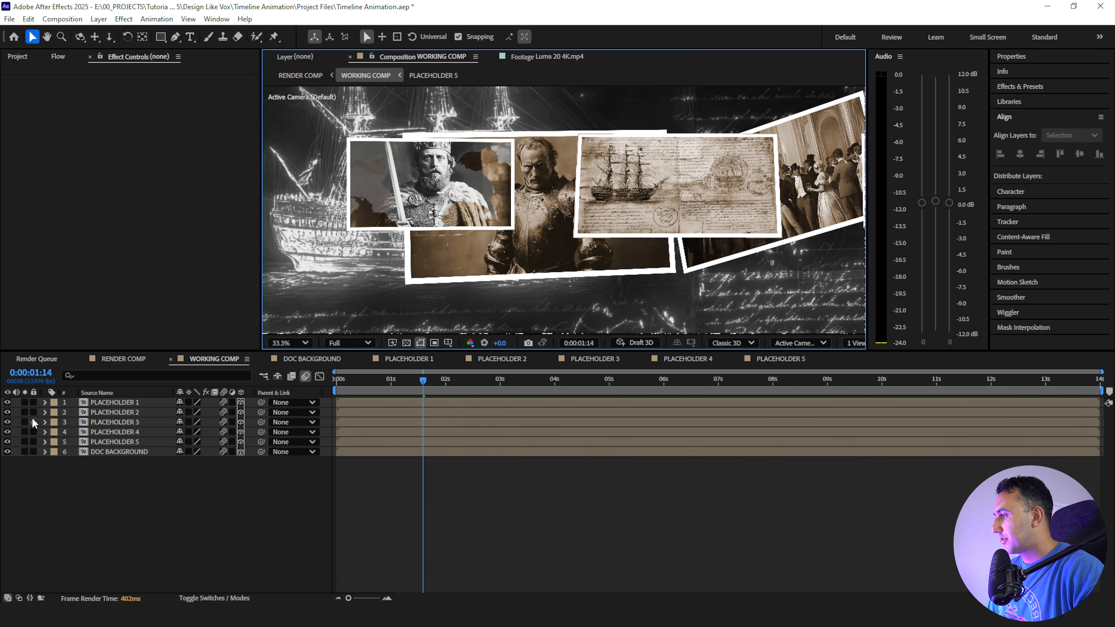
pyautogui.click(24, 403)
pyautogui.scroll(3, 547, 218)
pyautogui.press('space')
pyautogui.moveTo(547, 219); pyautogui.dragTo(439, 230)
pyautogui.scroll(-1, 463, 239)
pyautogui.press('space')
# Apply the Roughen Edges effect to PLACEHOLDER 1
pyautogui.click(97, 404)
pyautogui.hotkey('ctrl', 'space')
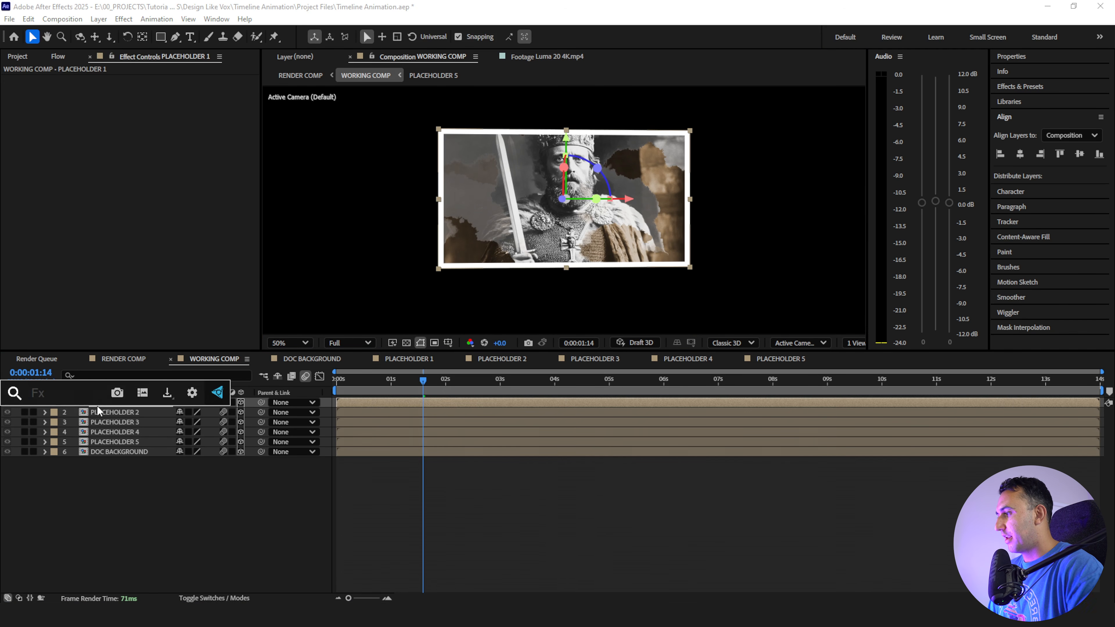
pyautogui.write('roug')
pyautogui.press('Return')
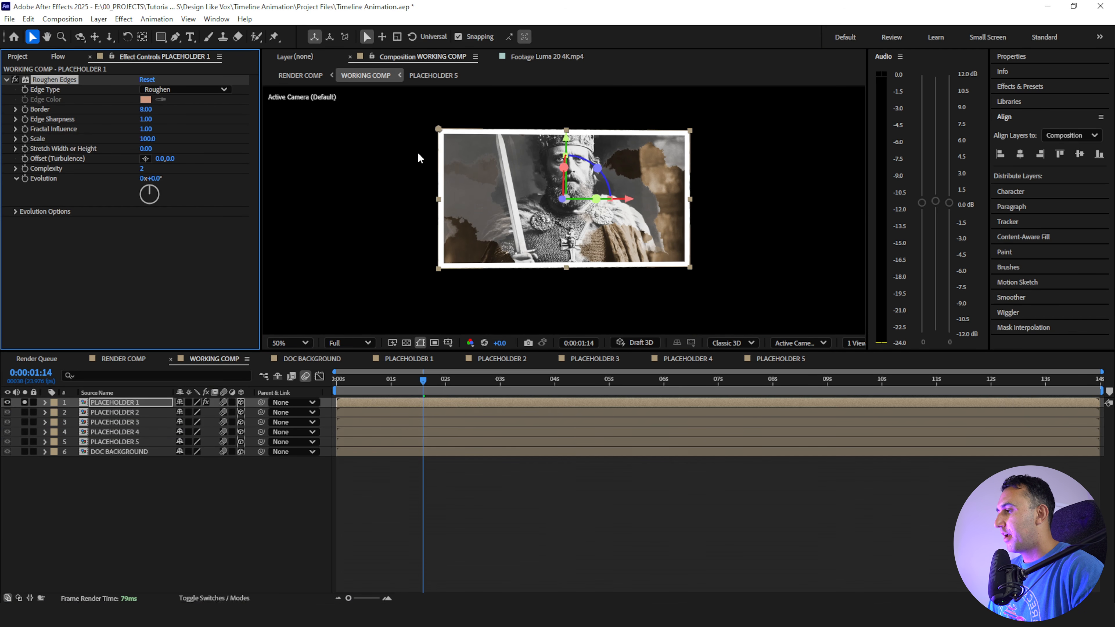
# Set the Roughen Edges border to 30 and edge sharpness to 2 on PLACEHOLDER 1
pyautogui.scroll(4, 418, 159)
pyautogui.press('space')
pyautogui.moveTo(418, 158); pyautogui.dragTo(515, 176)
pyautogui.moveTo(518, 188); pyautogui.dragTo(534, 224)
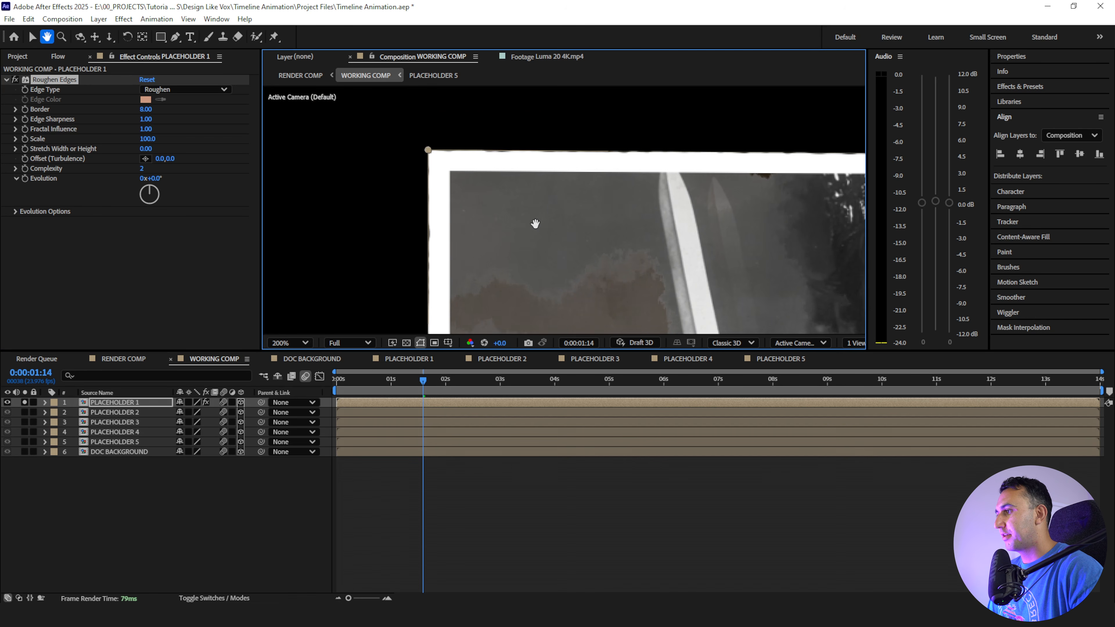
pyautogui.press('v')
pyautogui.click(145, 110)
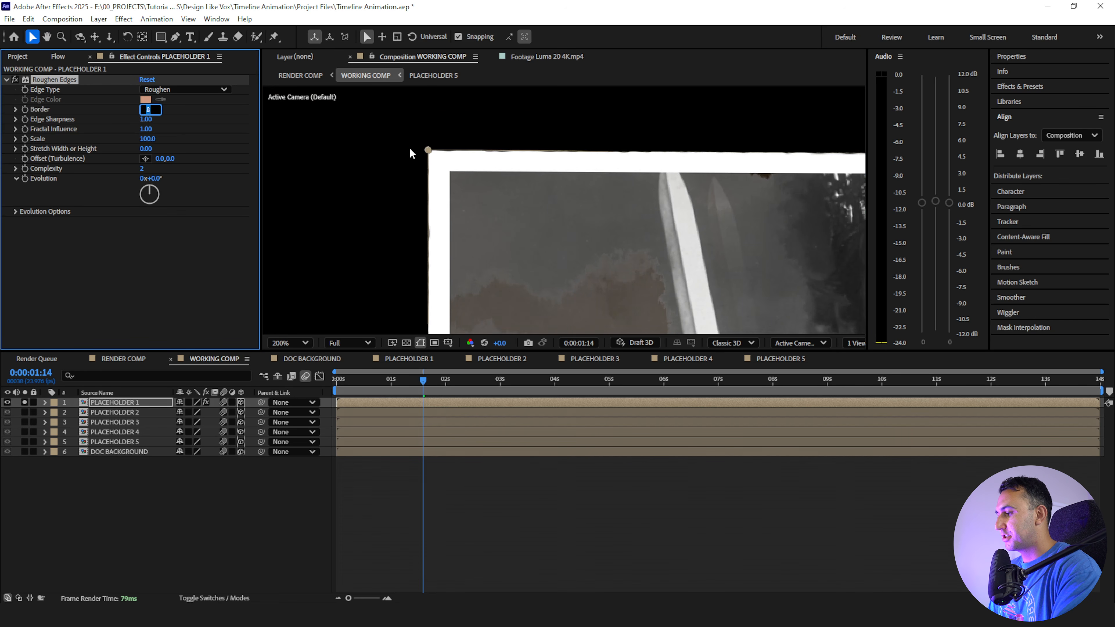
pyautogui.press('Return')
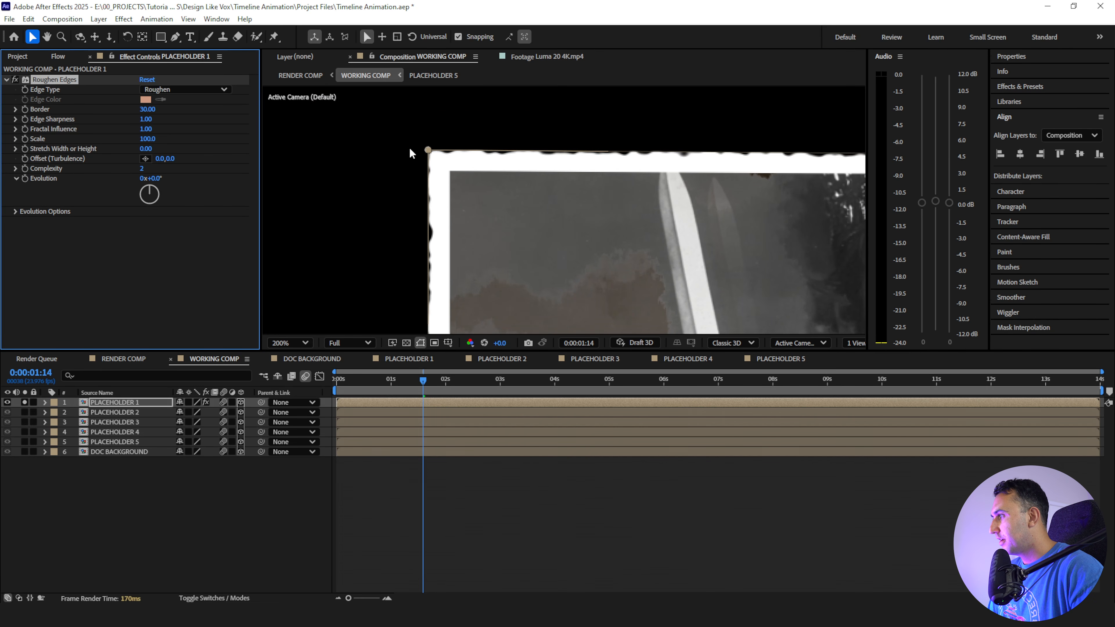
pyautogui.press('Return')
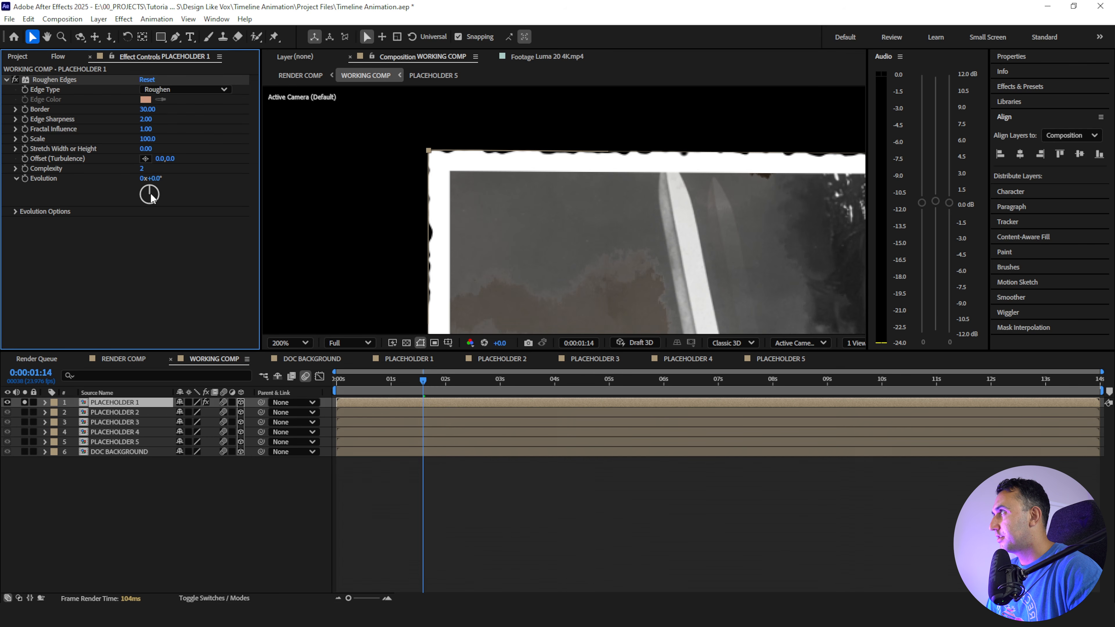
# Set the Roughen Edges scale to 70 and complexity to 10 on PLACEHOLDER 1
pyautogui.click(147, 139)
pyautogui.write('70')
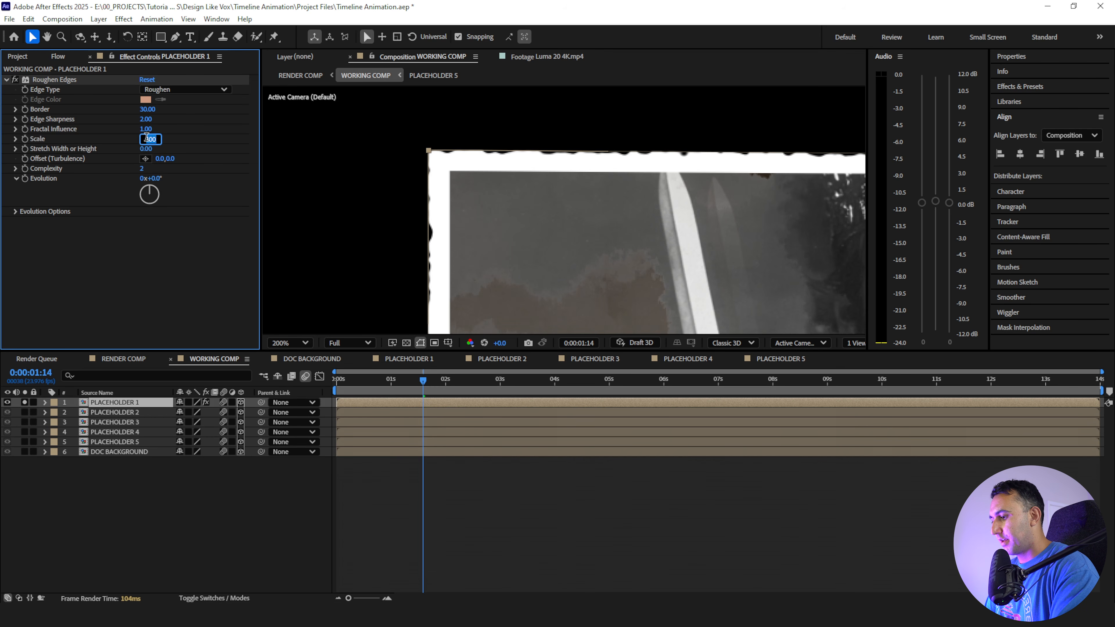
pyautogui.press('Return')
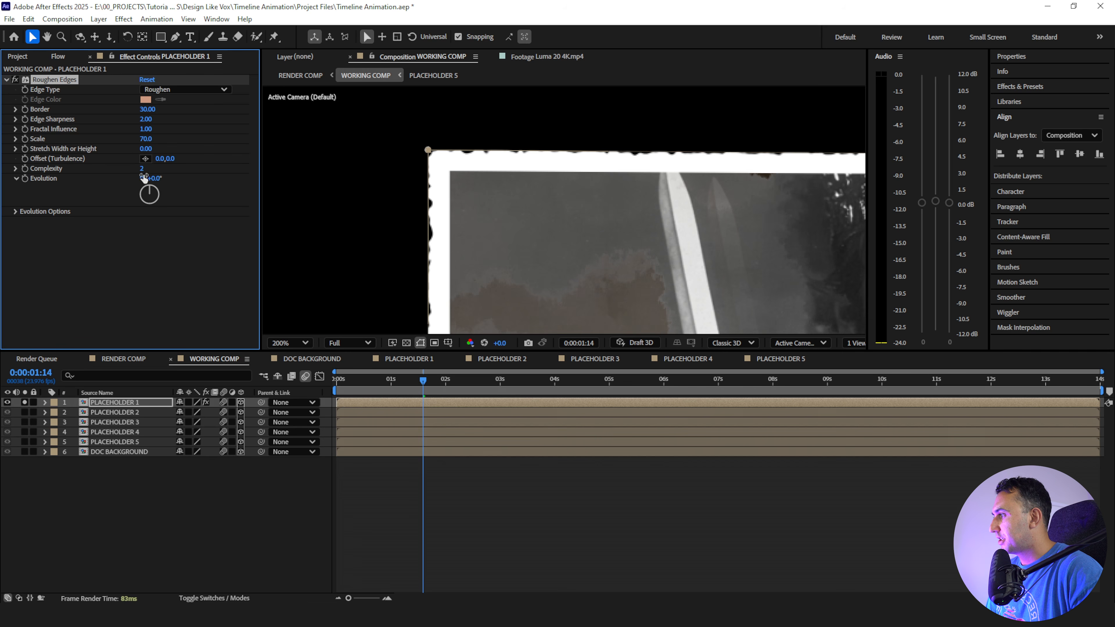
# Examine the roughened white frame of PLACEHOLDER 1 up close, with and without the effect, and at fit size
pyautogui.scroll(-1, 556, 214)
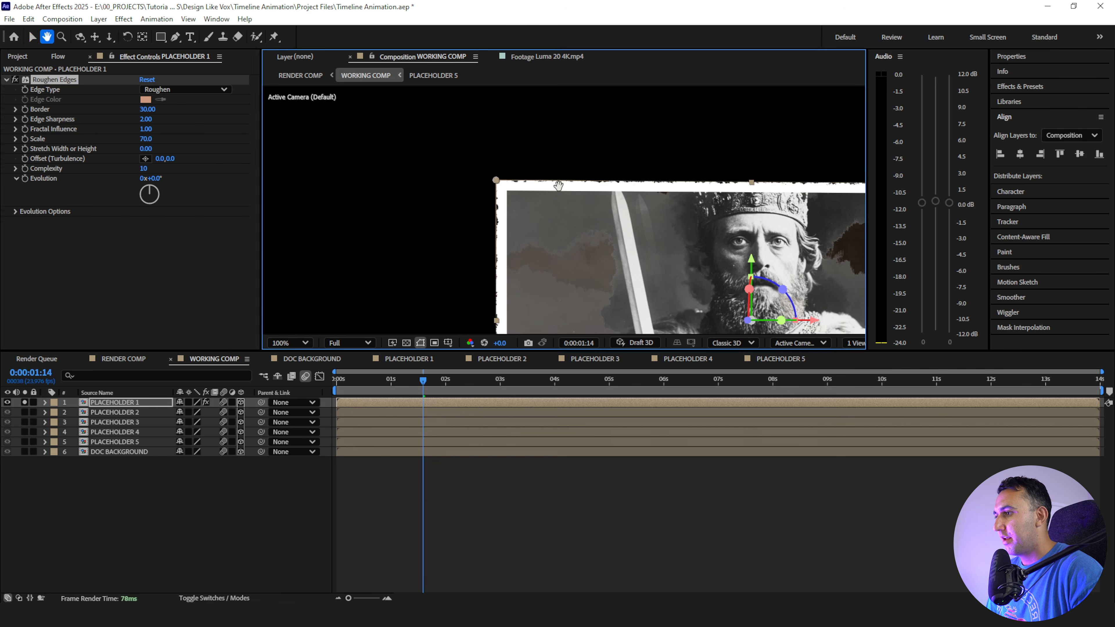
pyautogui.moveTo(570, 233); pyautogui.dragTo(492, 130)
pyautogui.moveTo(380, 131); pyautogui.dragTo(327, 175)
pyautogui.press('v')
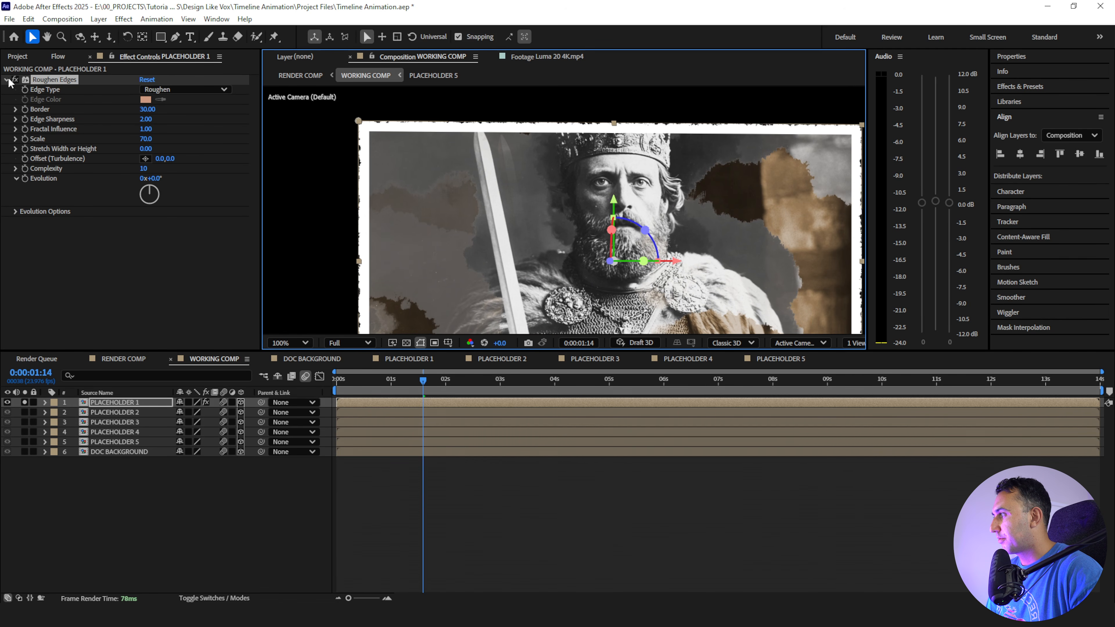
pyautogui.click(16, 80)
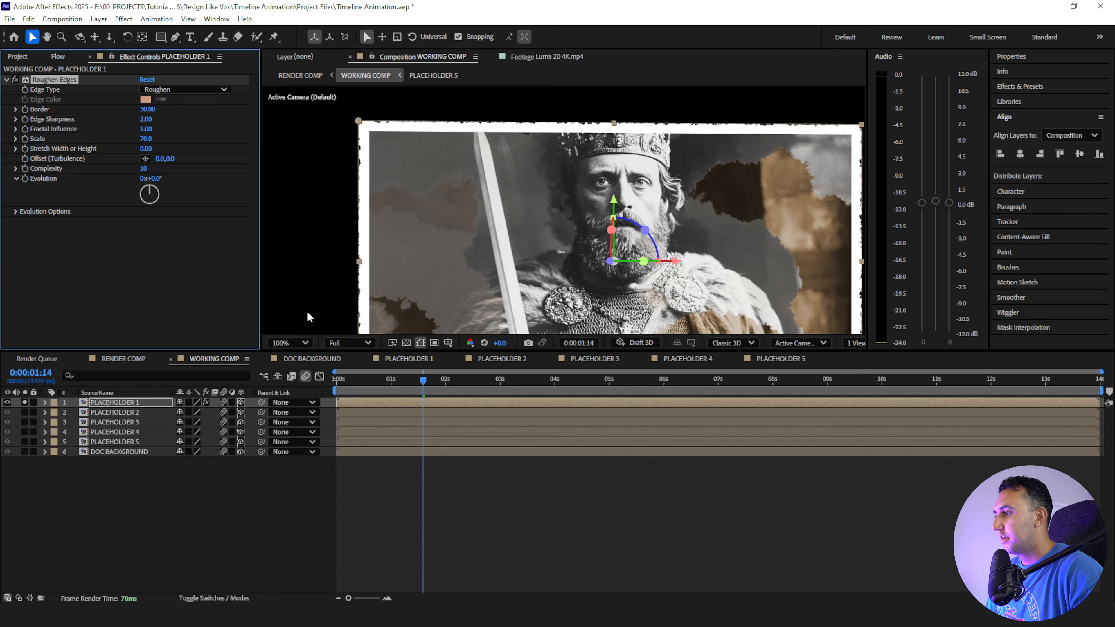
pyautogui.click(287, 344)
pyautogui.click(290, 362)
pyautogui.click(463, 498)
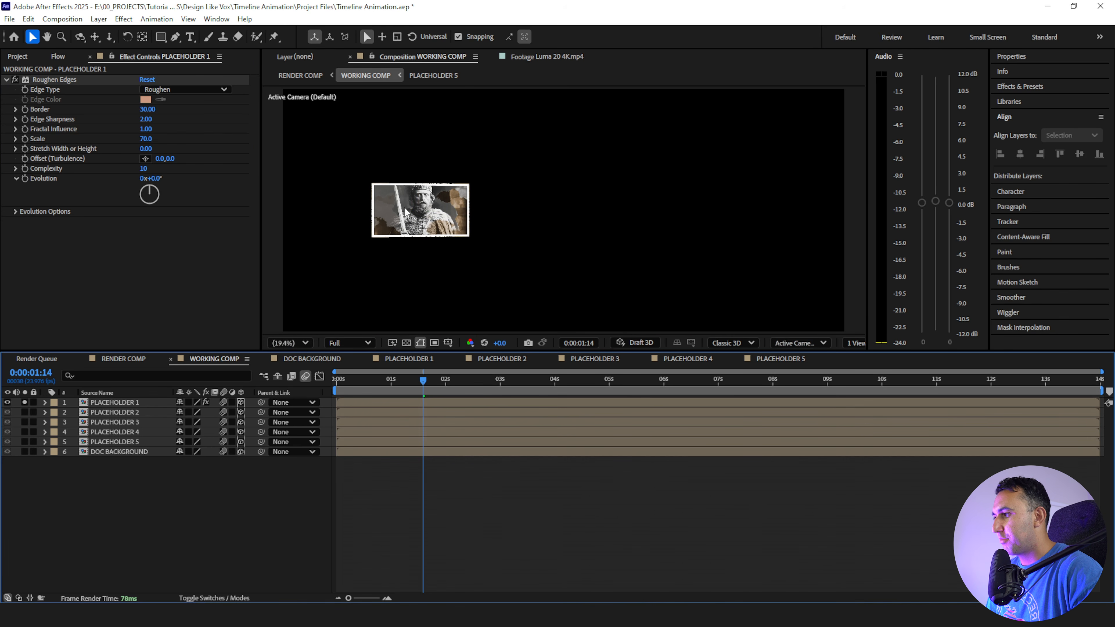
pyautogui.moveTo(406, 196); pyautogui.dragTo(427, 176)
# Unsolo PLACEHOLDER 1 and copy its Roughen Edges effect to PLACEHOLDER 2 through PLACEHOLDER 5
pyautogui.click(54, 80)
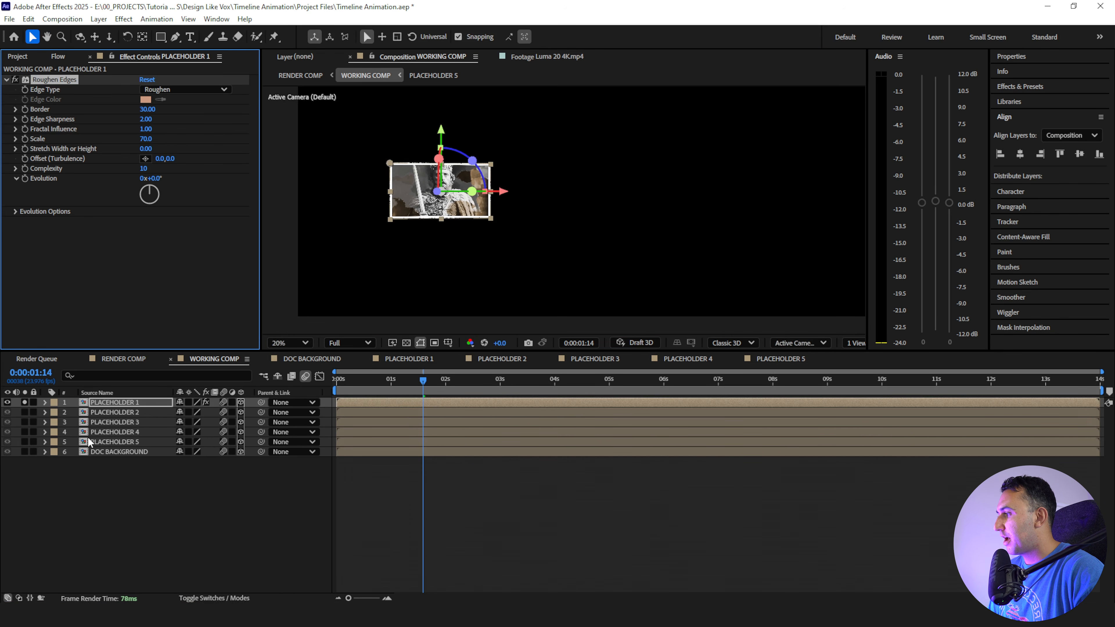
pyautogui.moveTo(8, 412); pyautogui.dragTo(7, 451)
pyautogui.click(98, 415)
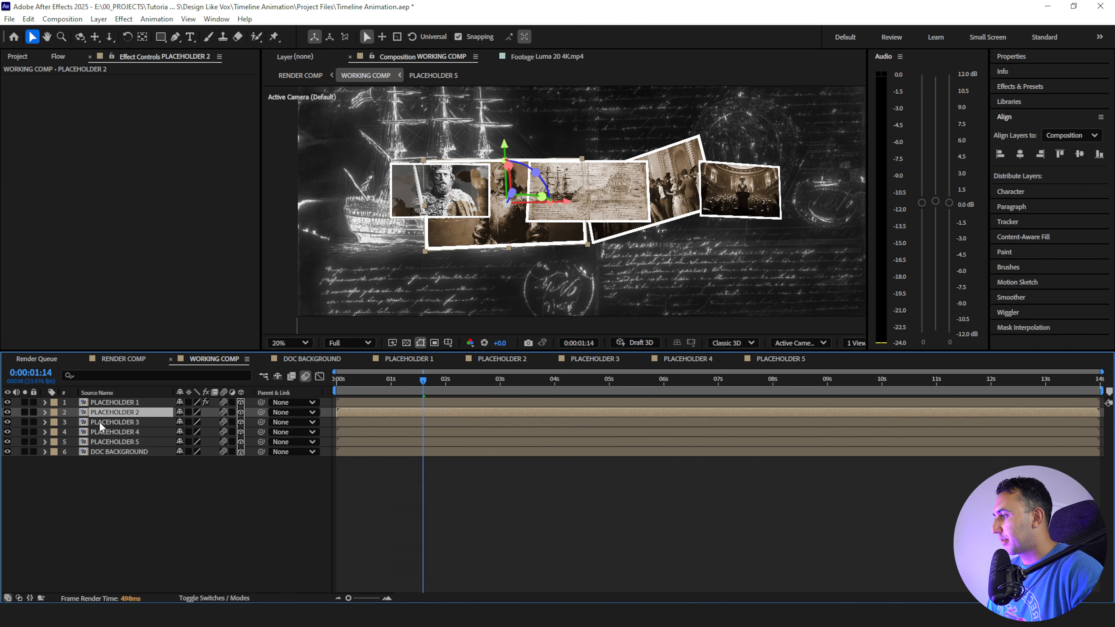
pyautogui.keyDown('shift'); pyautogui.click(103, 442); pyautogui.keyUp('shift')
pyautogui.hotkey('ctrl', 'v')
pyautogui.click(214, 469)
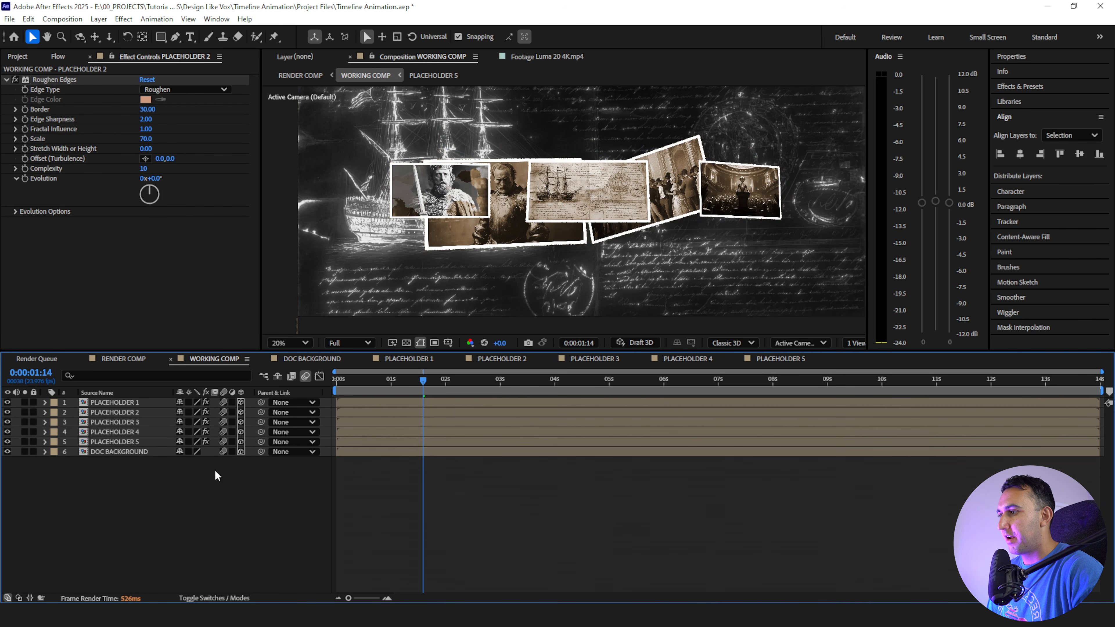
# Inspect the roughened borders of the placeholder images at 100% zoom and return to RENDER COMP
pyautogui.press('/')
pyautogui.moveTo(496, 223); pyautogui.dragTo(492, 291)
pyautogui.moveTo(391, 160); pyautogui.dragTo(386, 200)
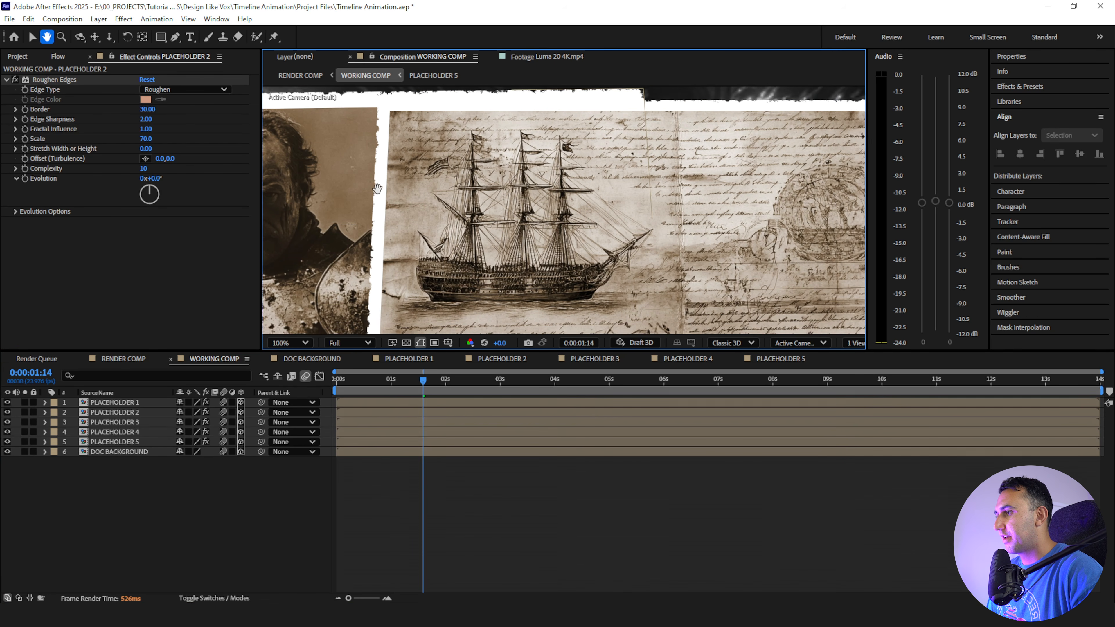
pyautogui.moveTo(742, 129); pyautogui.dragTo(461, 160)
pyautogui.moveTo(609, 150); pyautogui.dragTo(467, 137)
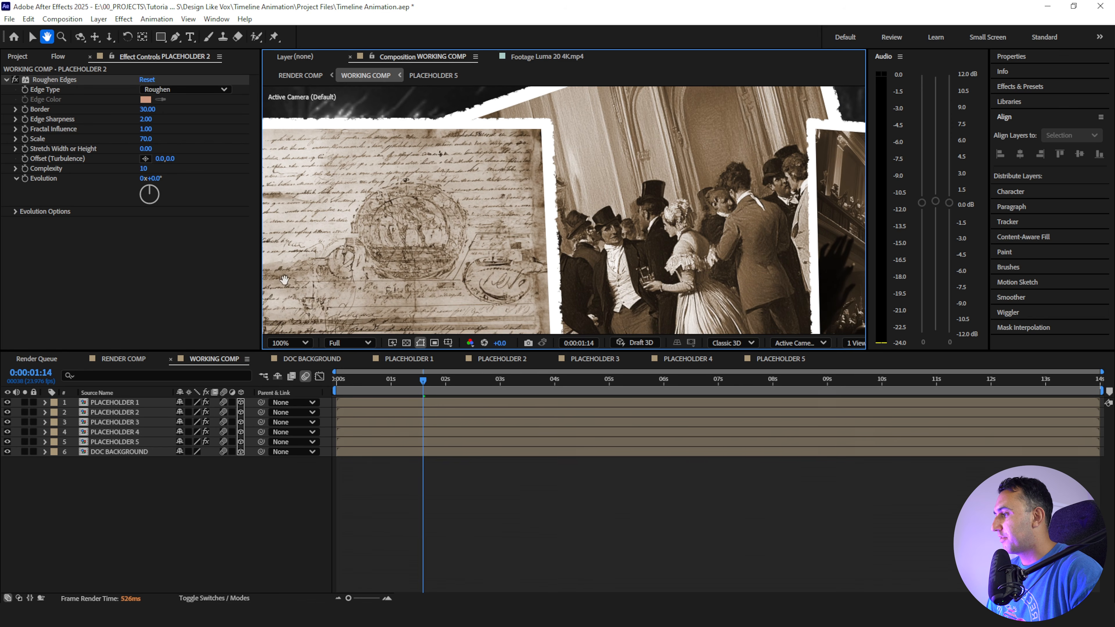
pyautogui.click(126, 357)
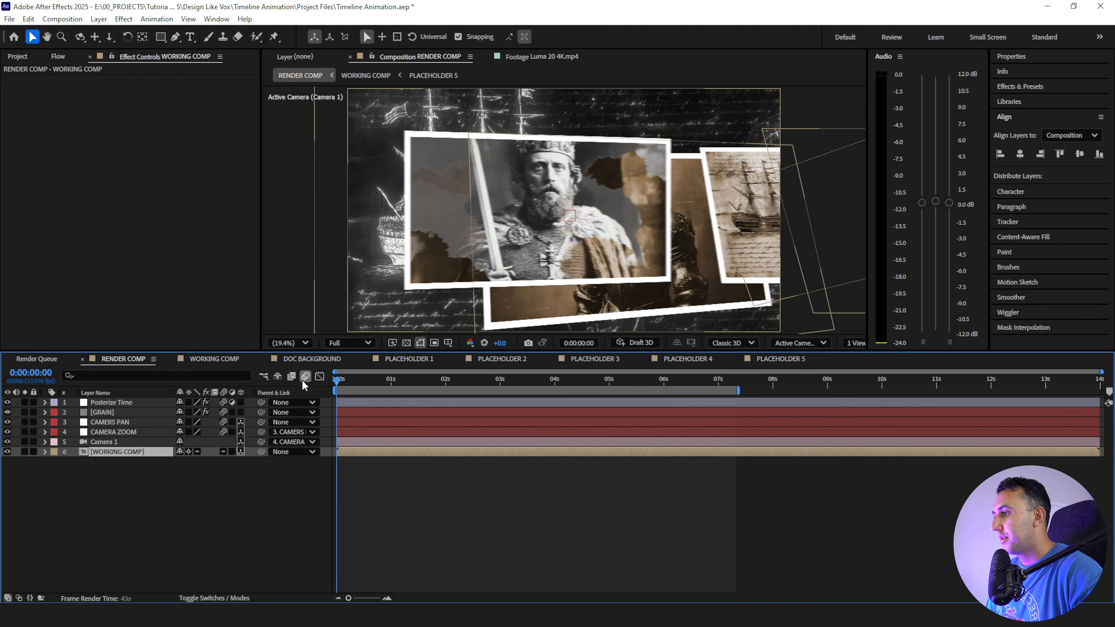